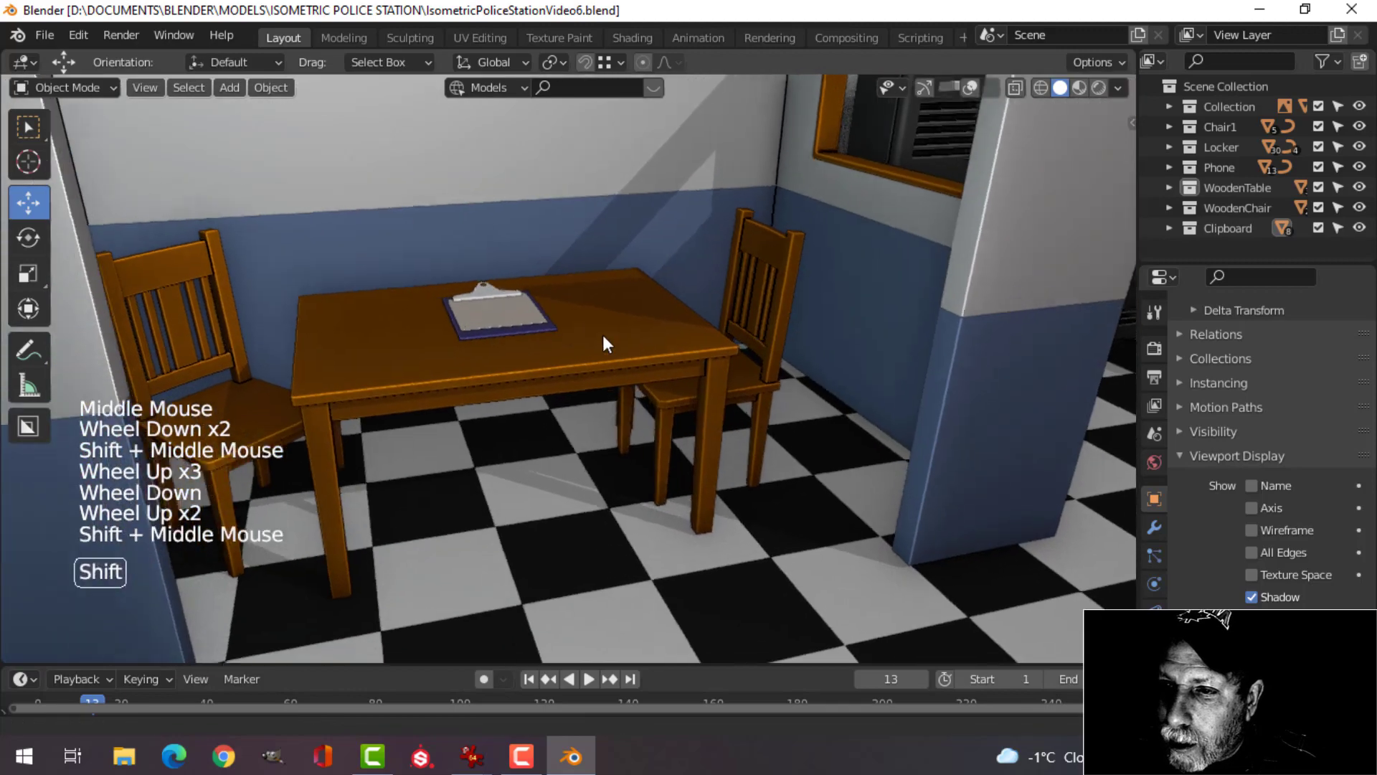
Examine the wooden table, its two chairs and the clipboard inside the walled room.
scroll(557, 381, "up", 3)
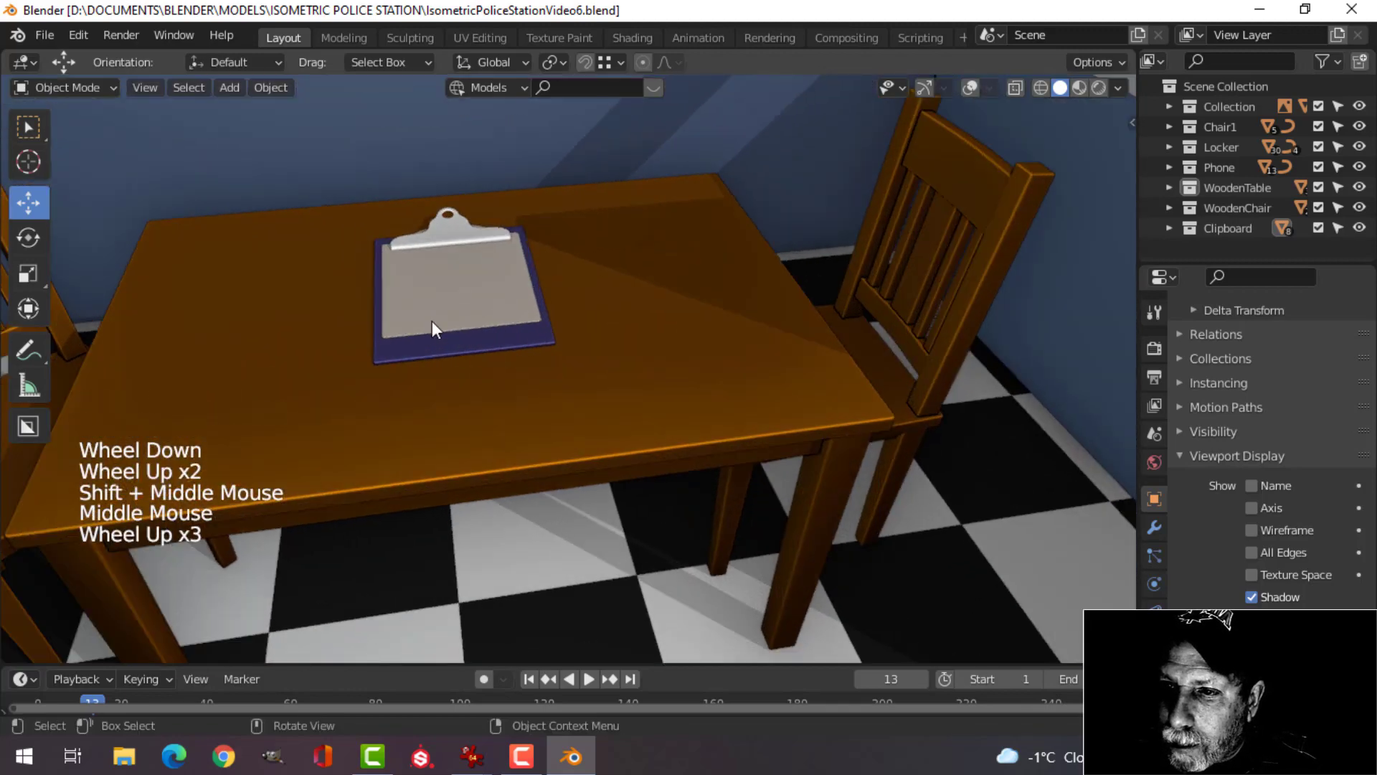
scroll(427, 343, "down", 1)
scroll(623, 344, "down", 4)
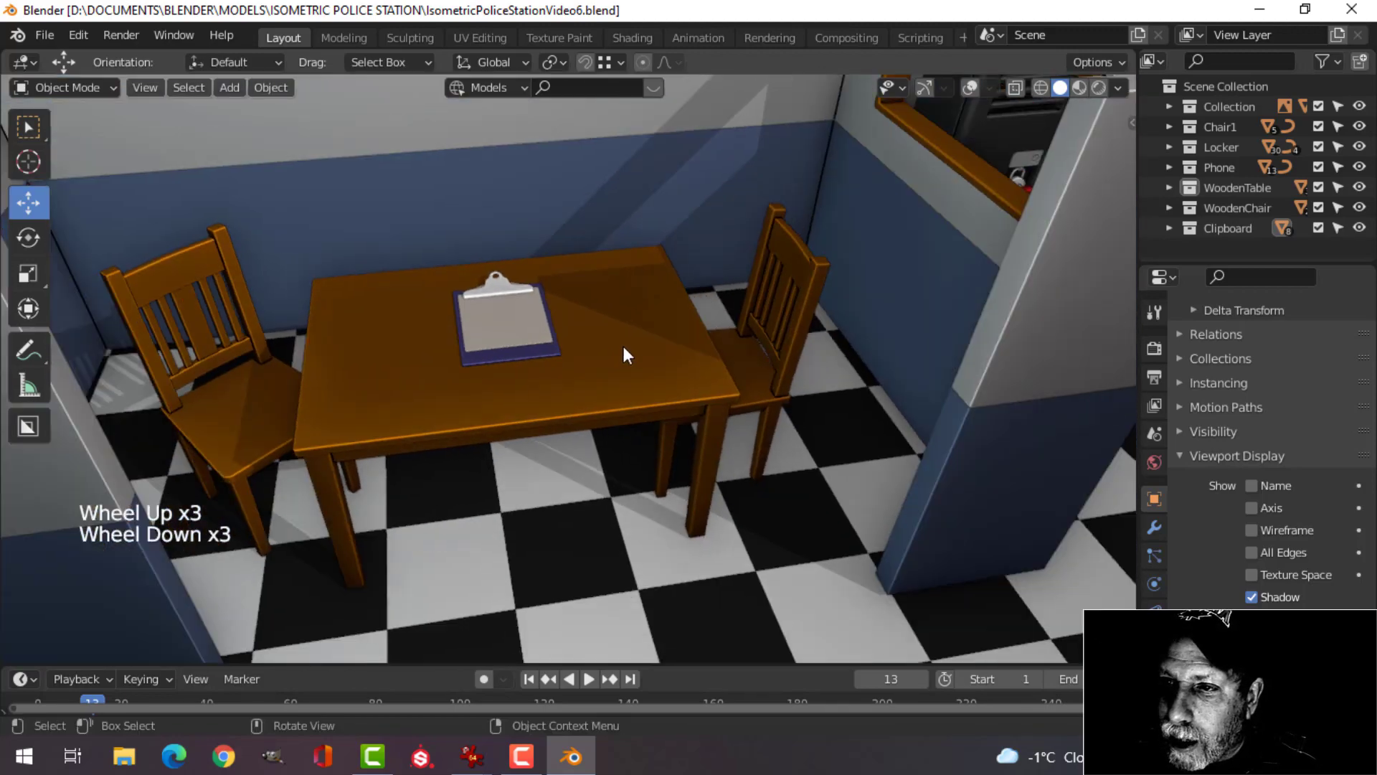
middle_click_drag(624, 347, 484, 140)
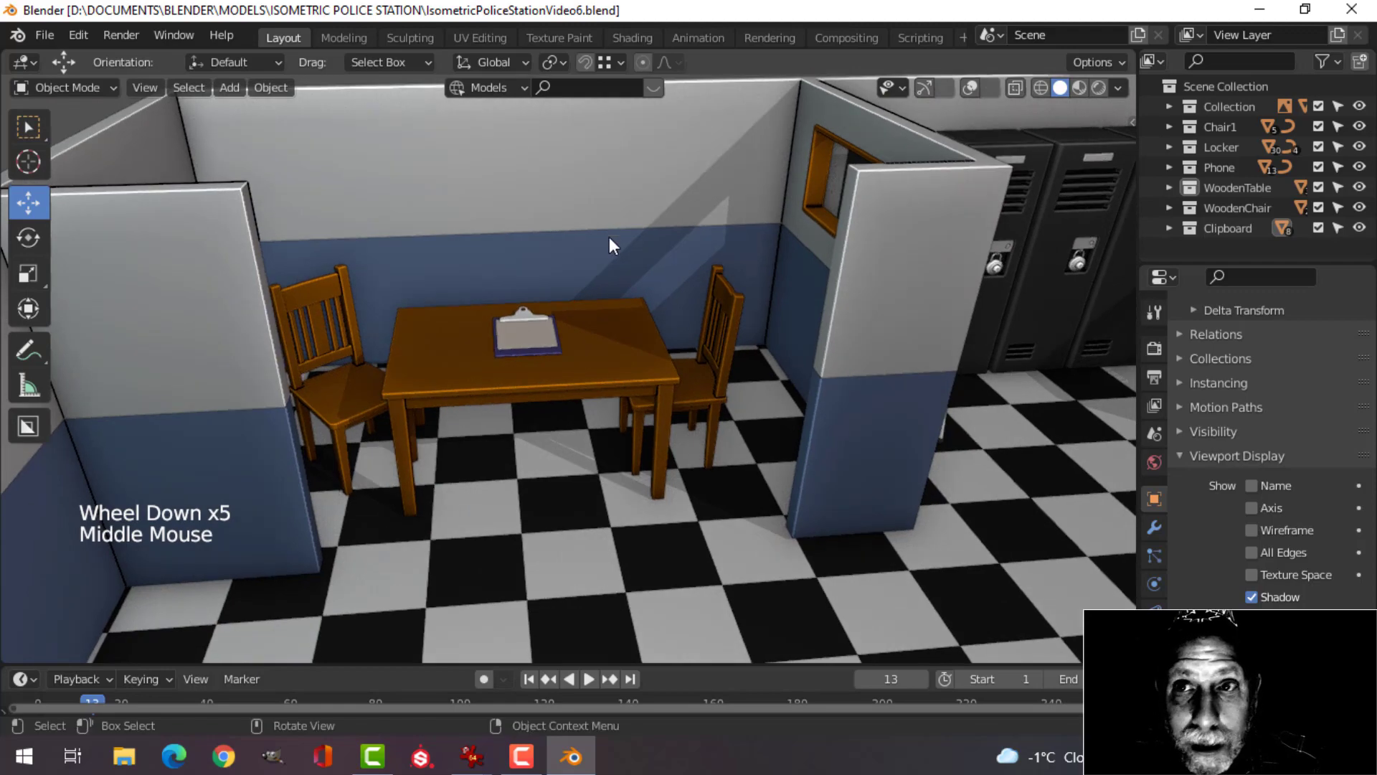
scroll(609, 286, "down", 1)
scroll(612, 300, "up", 1)
scroll(612, 299, "up", 1)
middle_click_drag(613, 300, 674, 302, "shift")
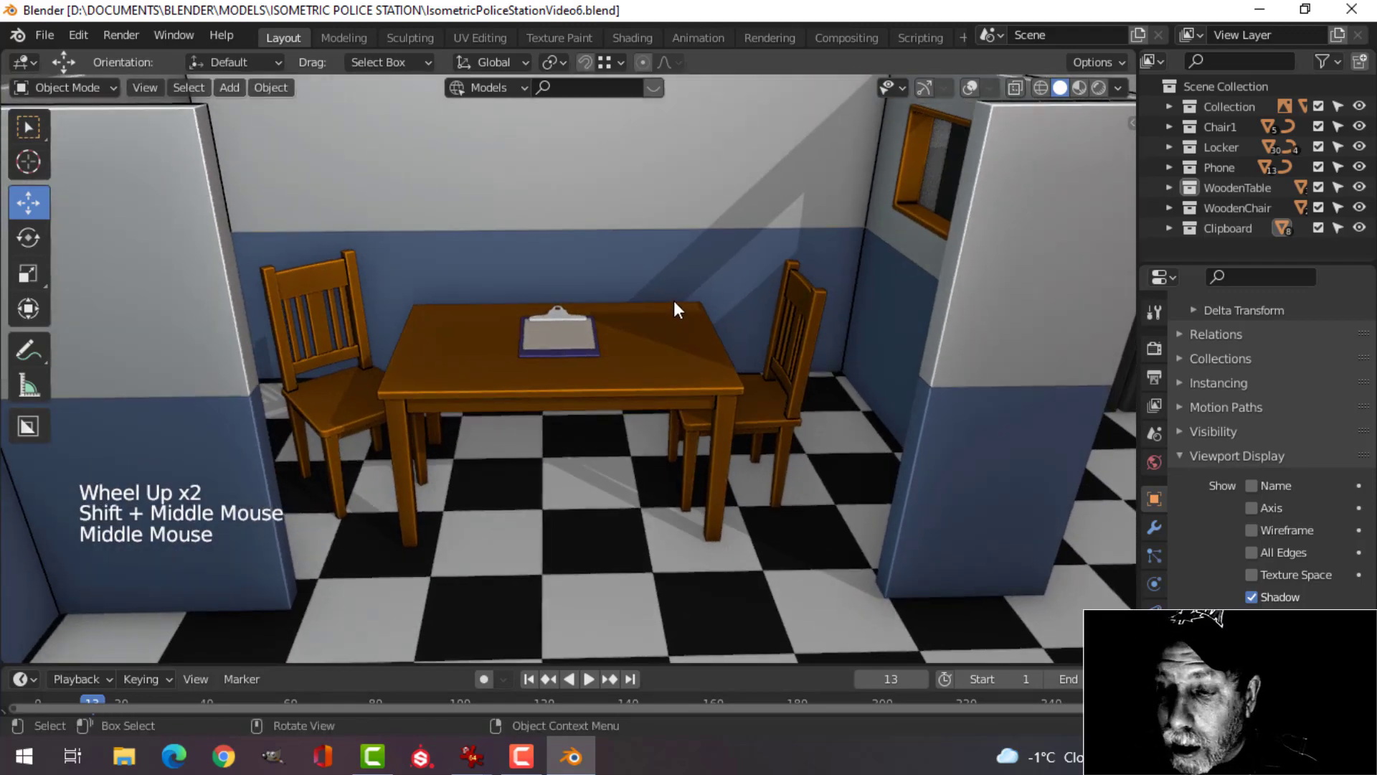
Turn on the viewport gizmos and overlays.
left_click(925, 87)
left_click(968, 89)
middle_click_drag(696, 230, 700, 265)
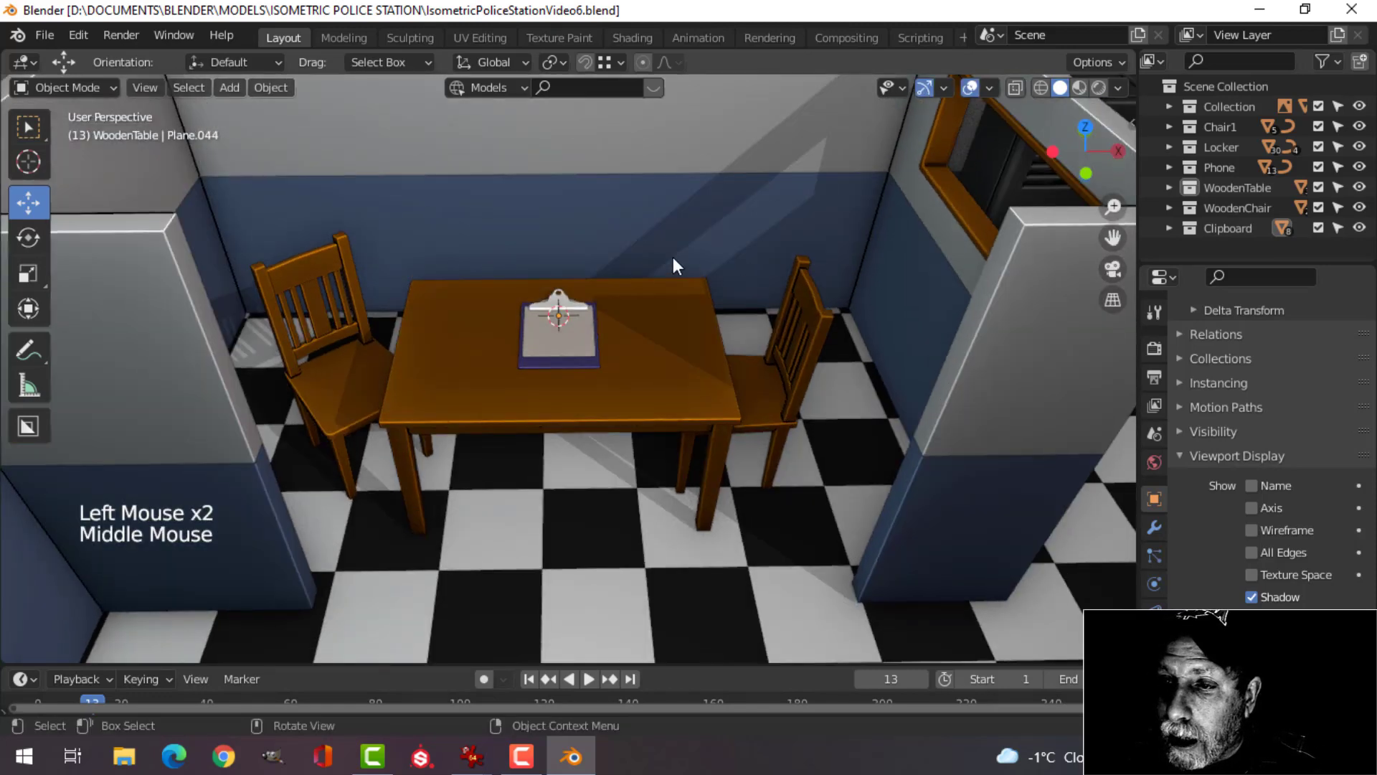
From the top view over the table, add a mesh circle with 18 vertices at the 3D cursor.
key("KP_7")
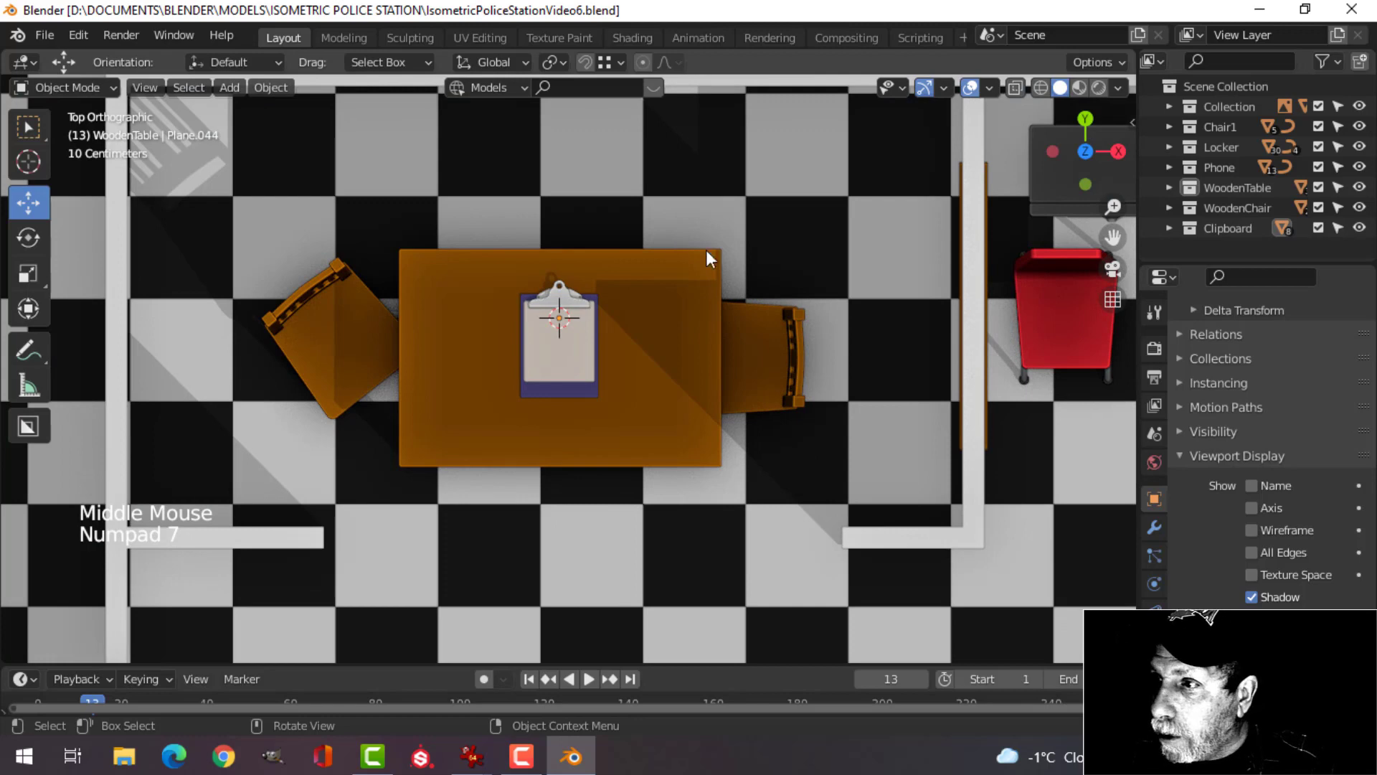
scroll(815, 282, "up", 3)
scroll(735, 318, "up", 1)
key("shift+a")
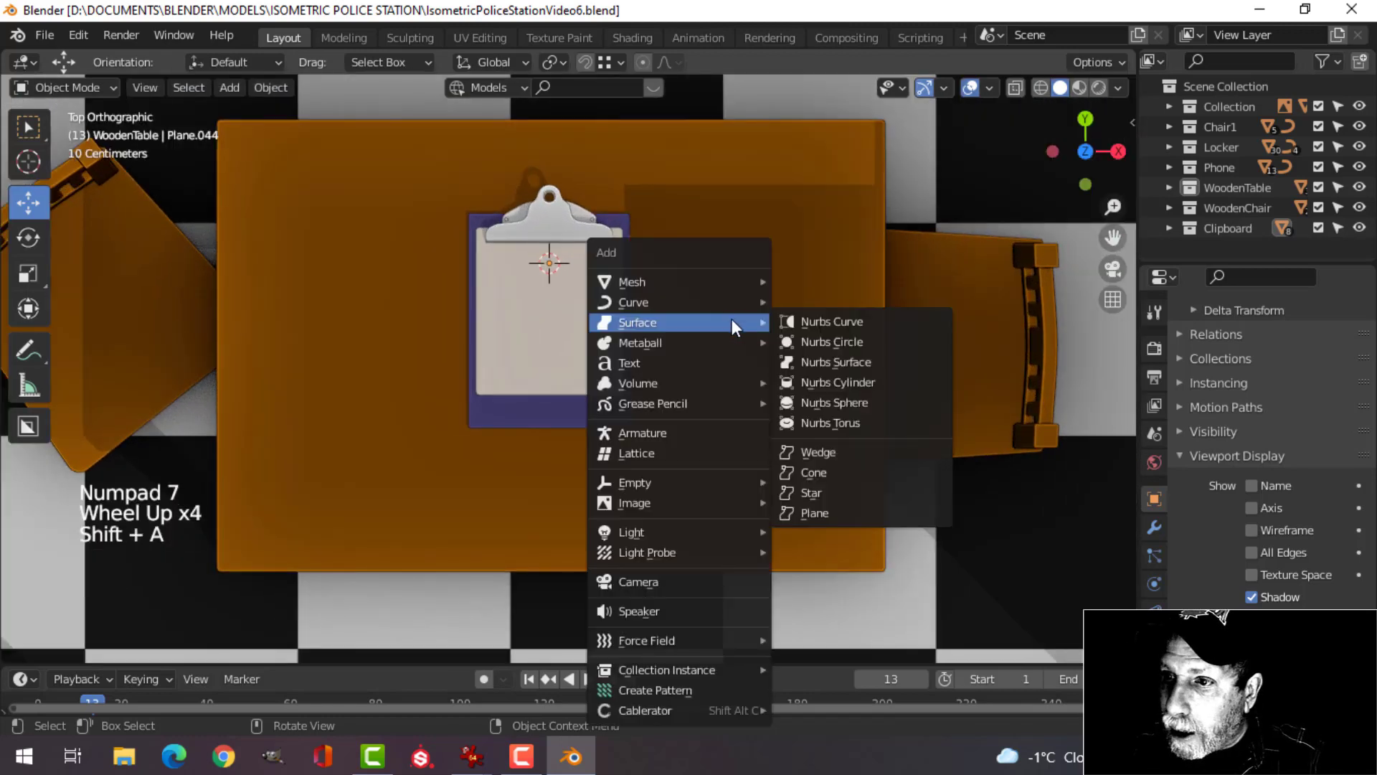
mouse_move(707, 280)
left_click(808, 321)
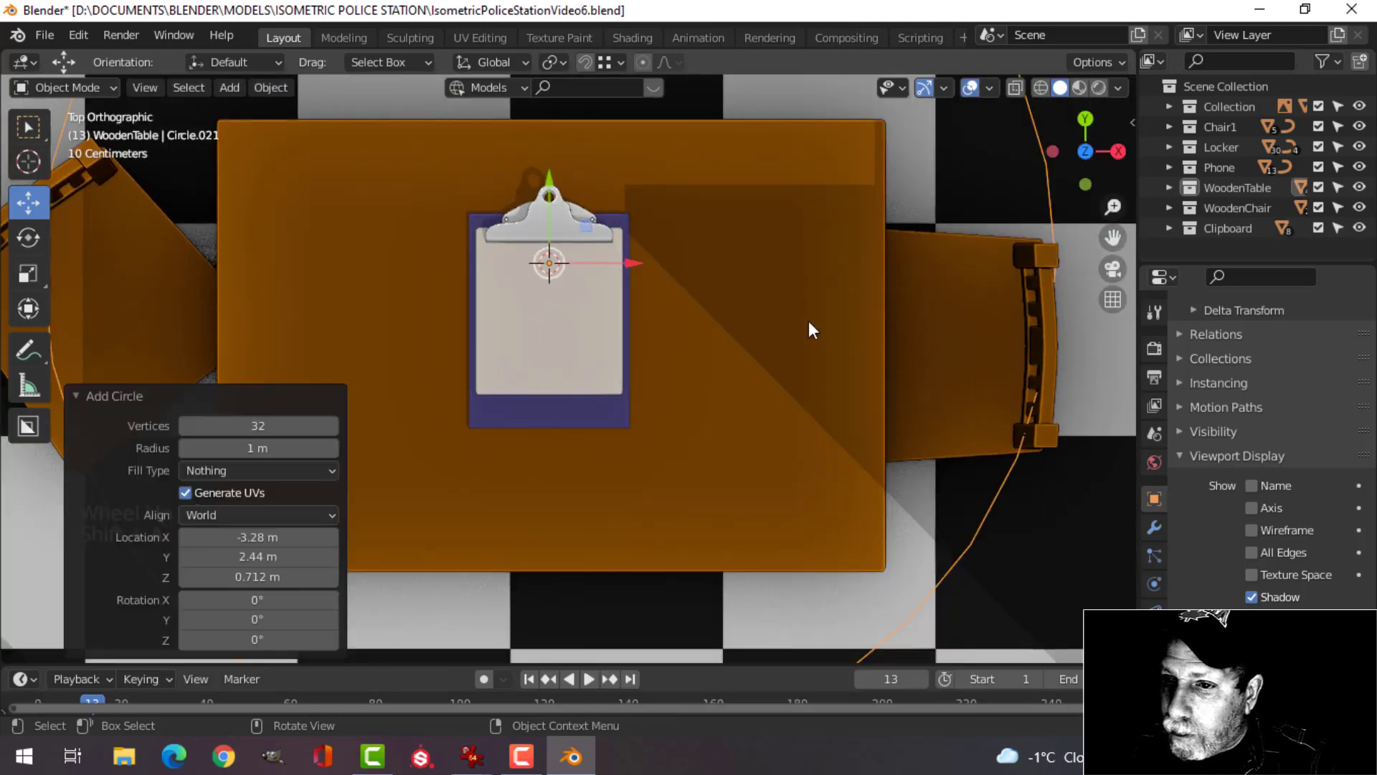
left_click(287, 426)
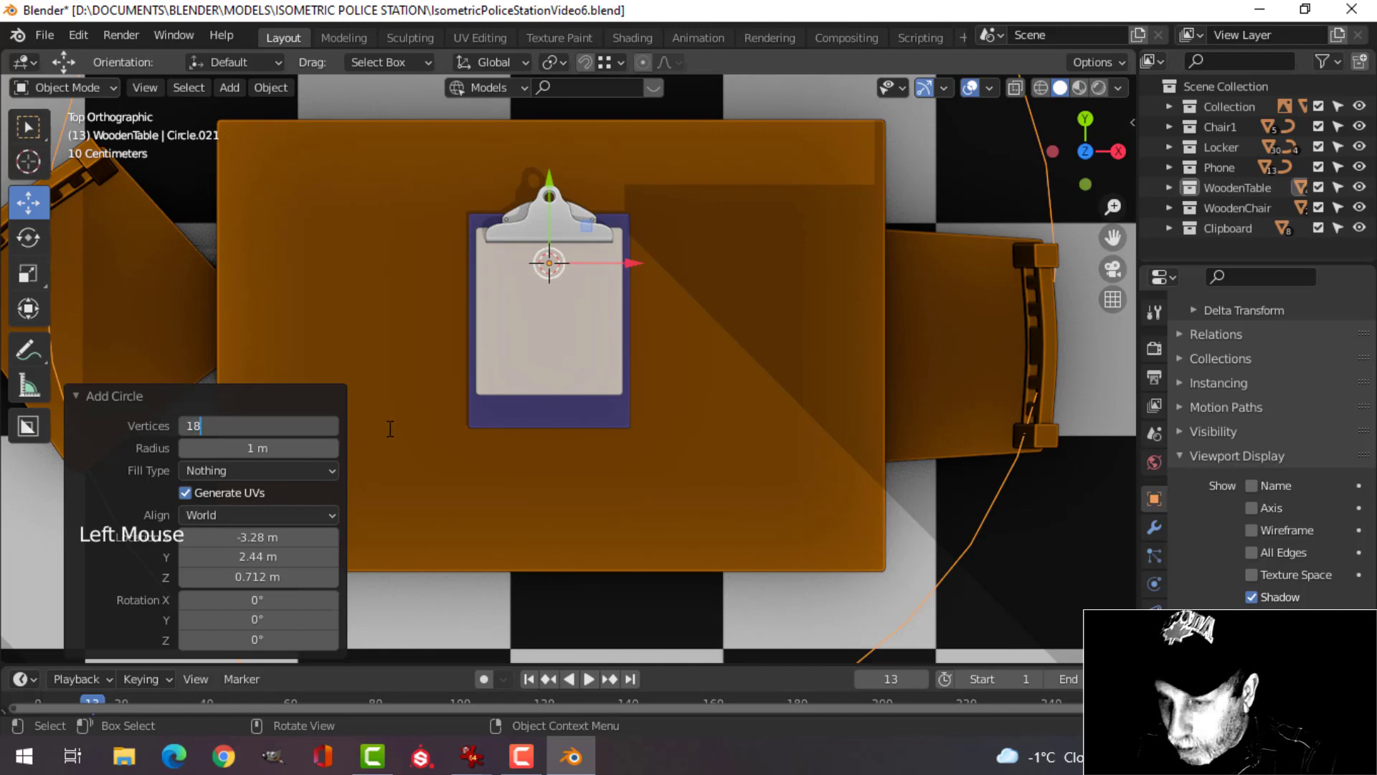
type("18")
key("Return")
In edit mode, scale the circle to about 0.155 and raise it about 0.1 m above the clipboard.
scroll(511, 453, "down", 4)
middle_click_drag(511, 454, 540, 384)
key("Tab")
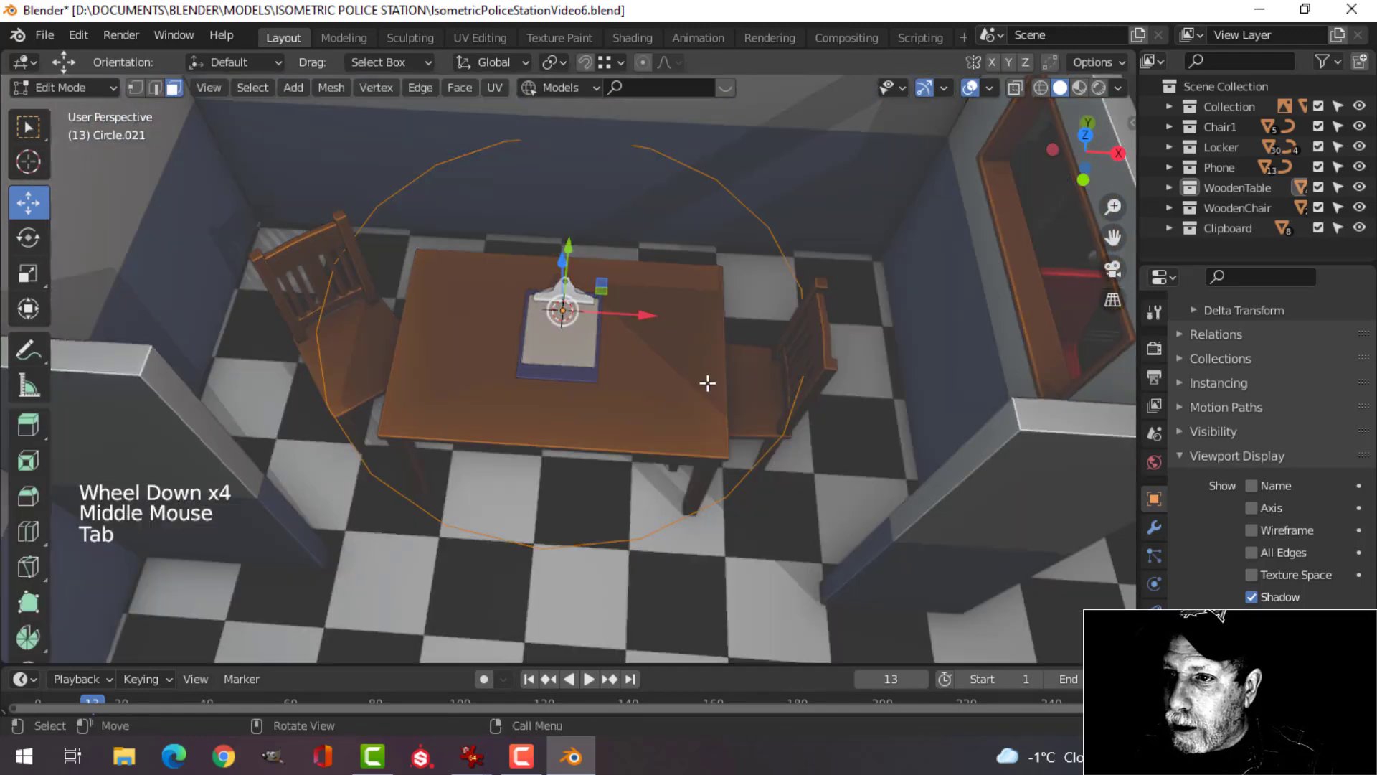
middle_click_drag(707, 383, 827, 332)
key("s")
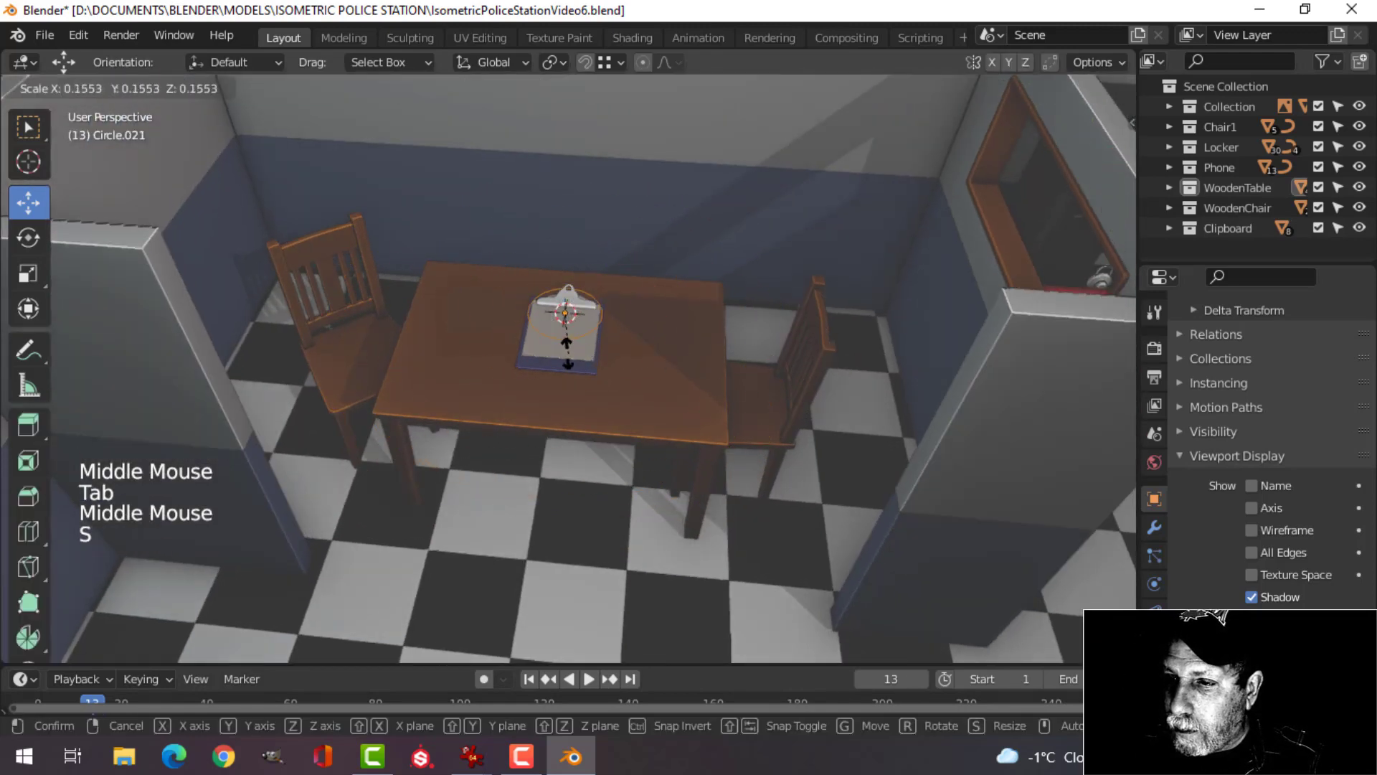
left_click(566, 350)
middle_click_drag(686, 347, 625, 289)
left_click_drag(581, 249, 635, 229)
middle_click_drag(635, 229, 701, 338)
scroll(716, 332, "up", 3)
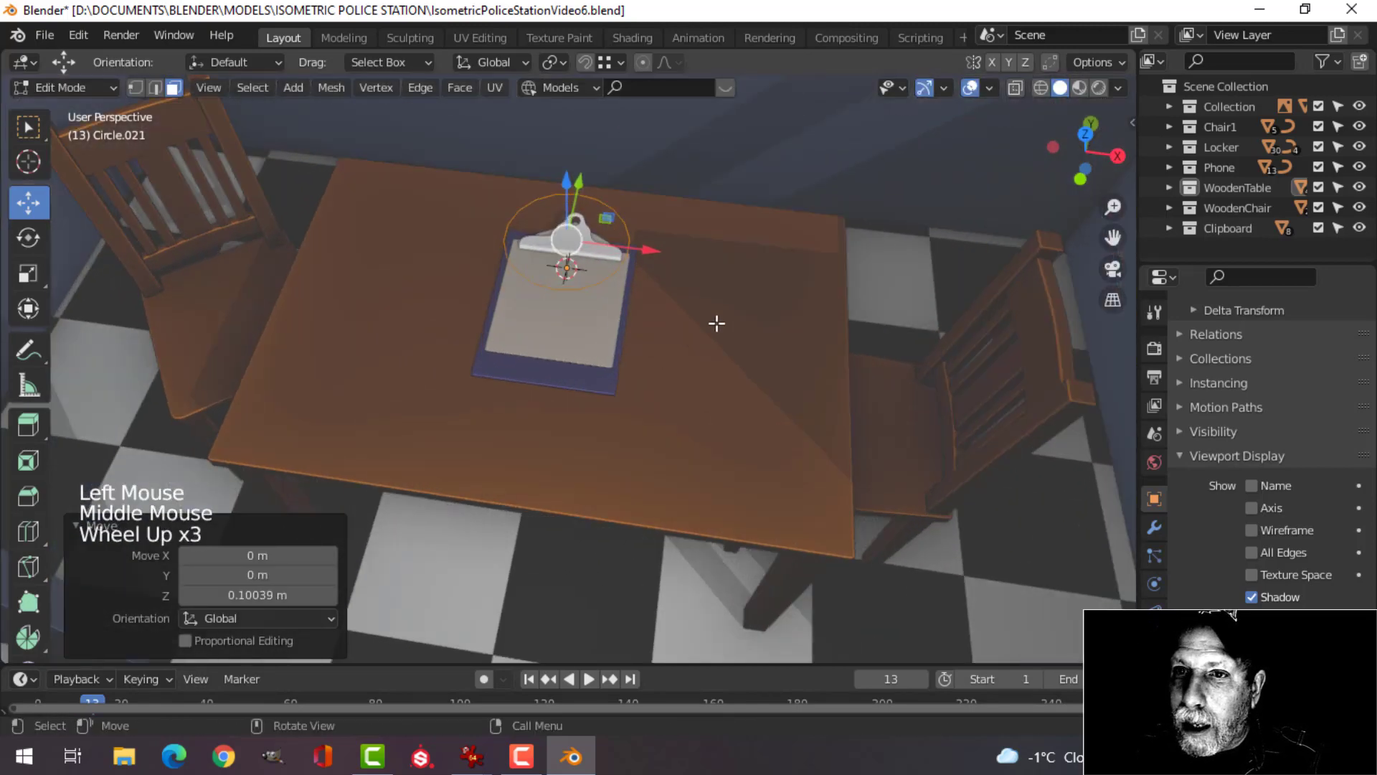
Isolate the circle in local view and look at it straight from the top.
key("Tab")
key("slash")
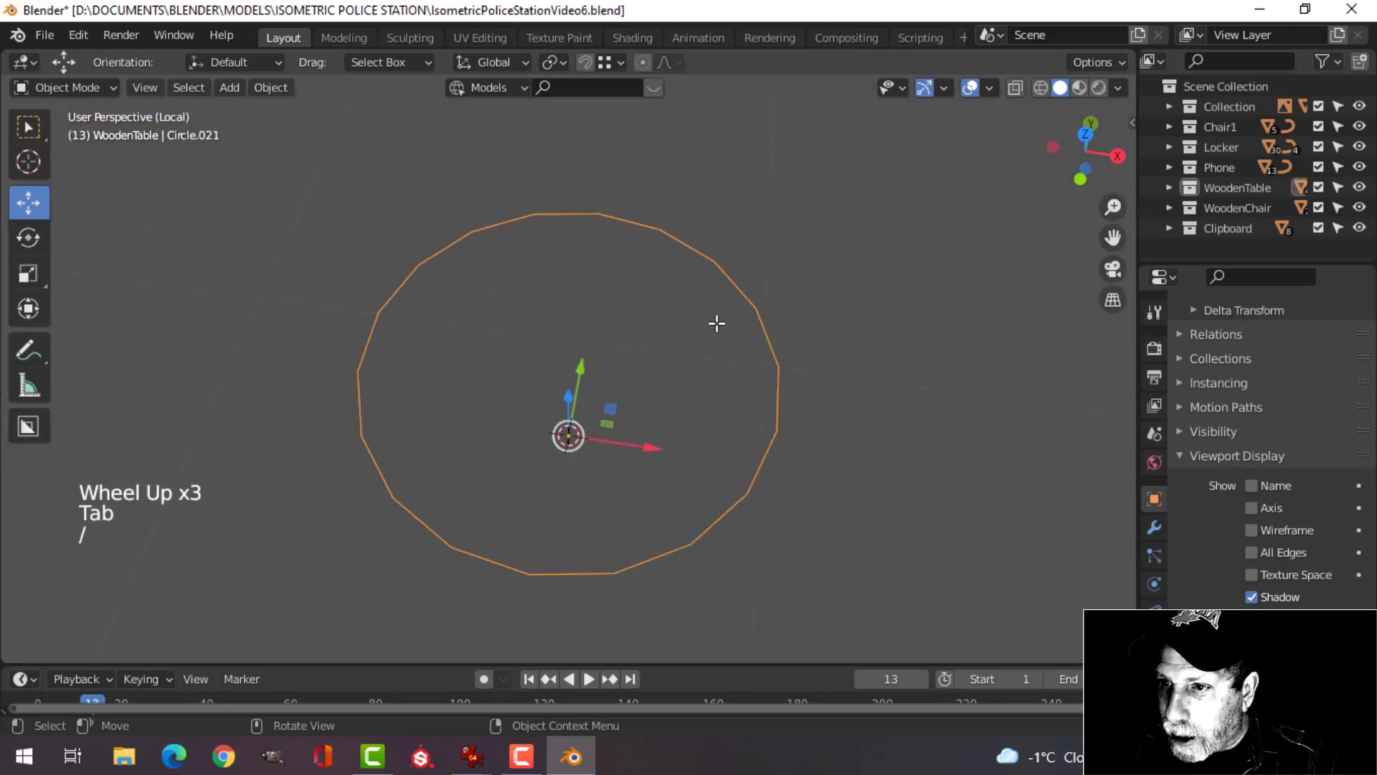
key("KP_7")
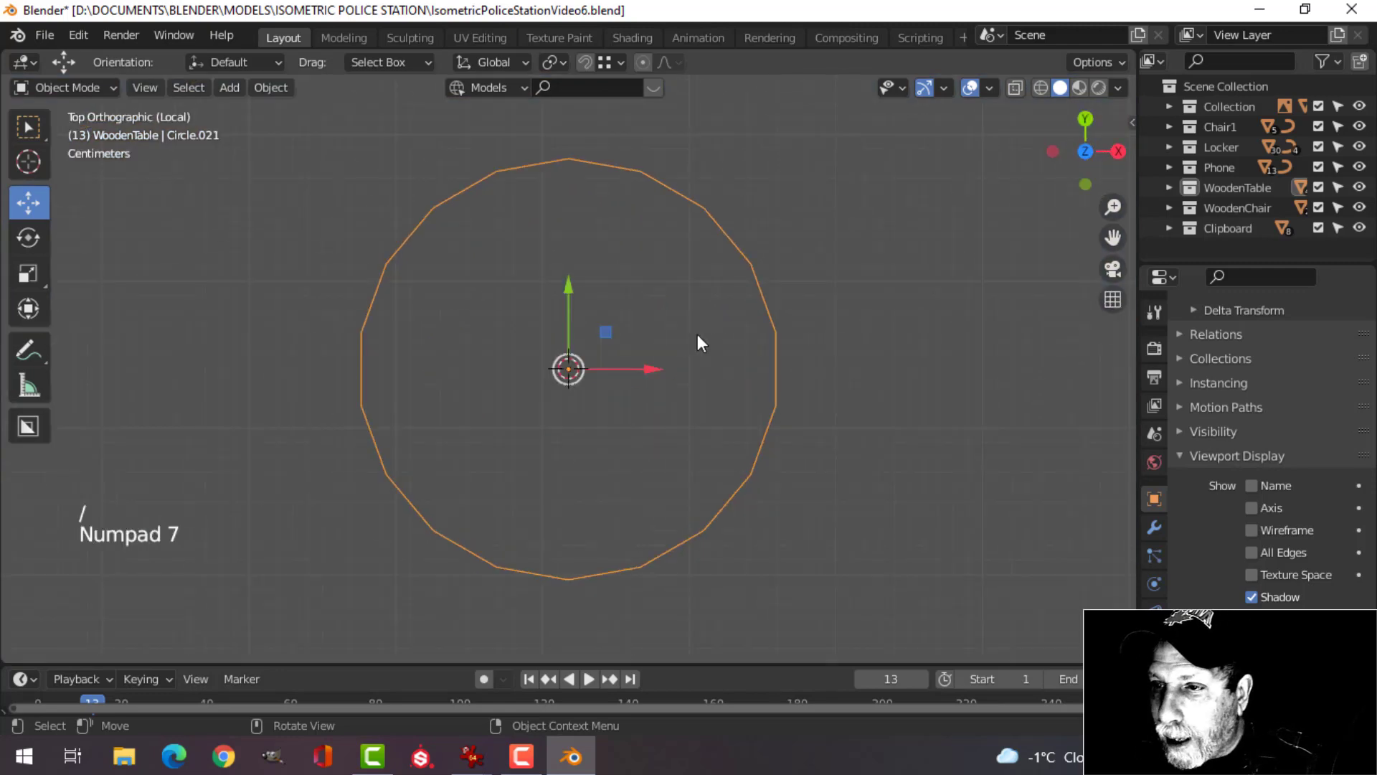
scroll(700, 343, "down", 1)
middle_click_drag(652, 345, 644, 417, "shift")
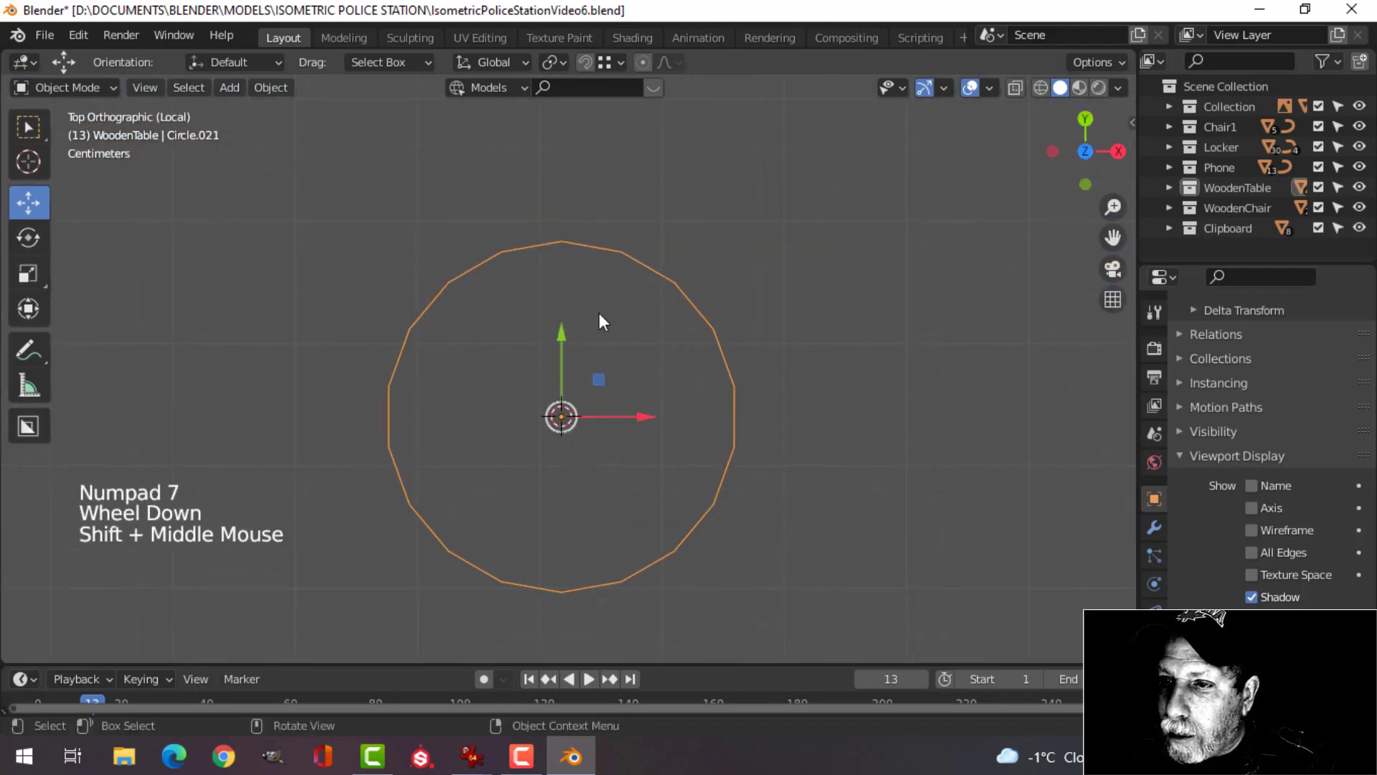
Extrude all the circle's vertices in place and scale the new loop by about 1.29 to form a flat ring.
key("Tab")
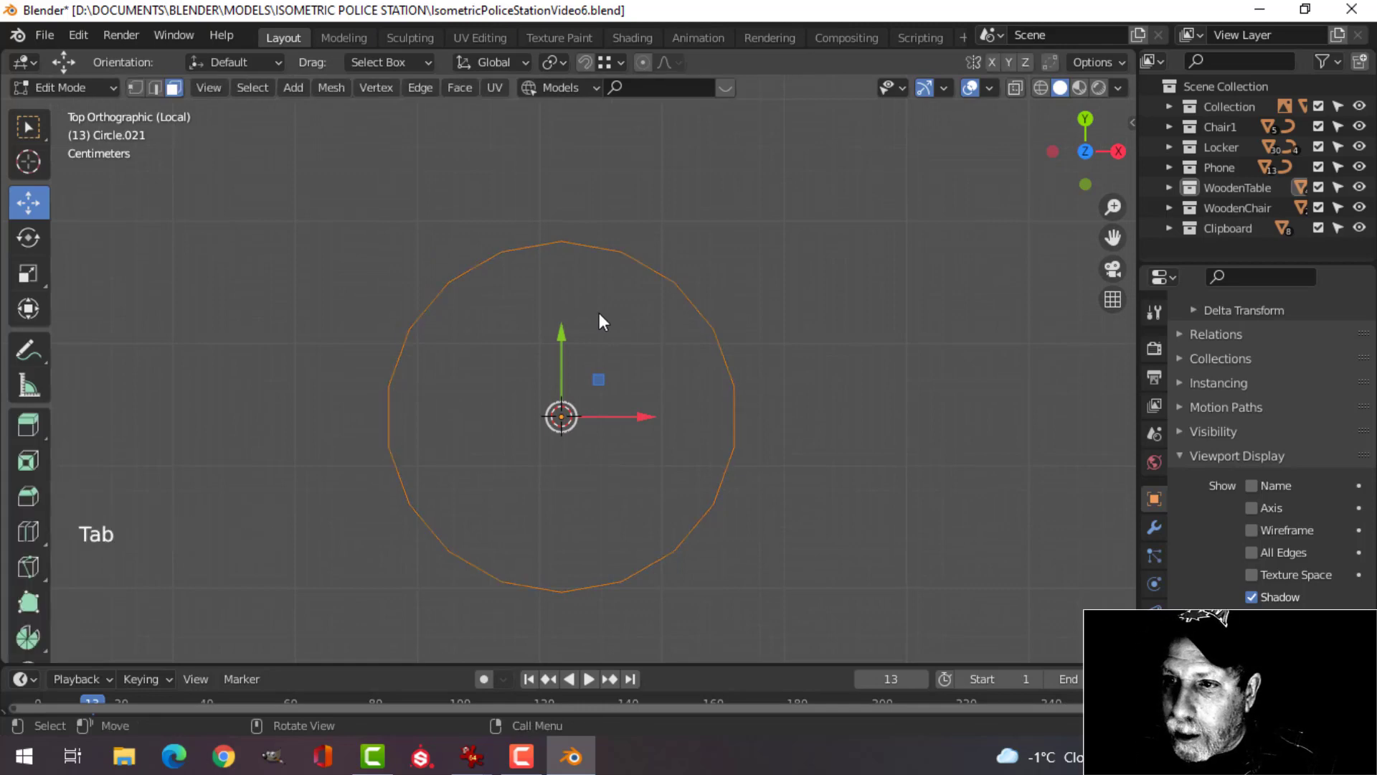
key("1")
key("alt+a")
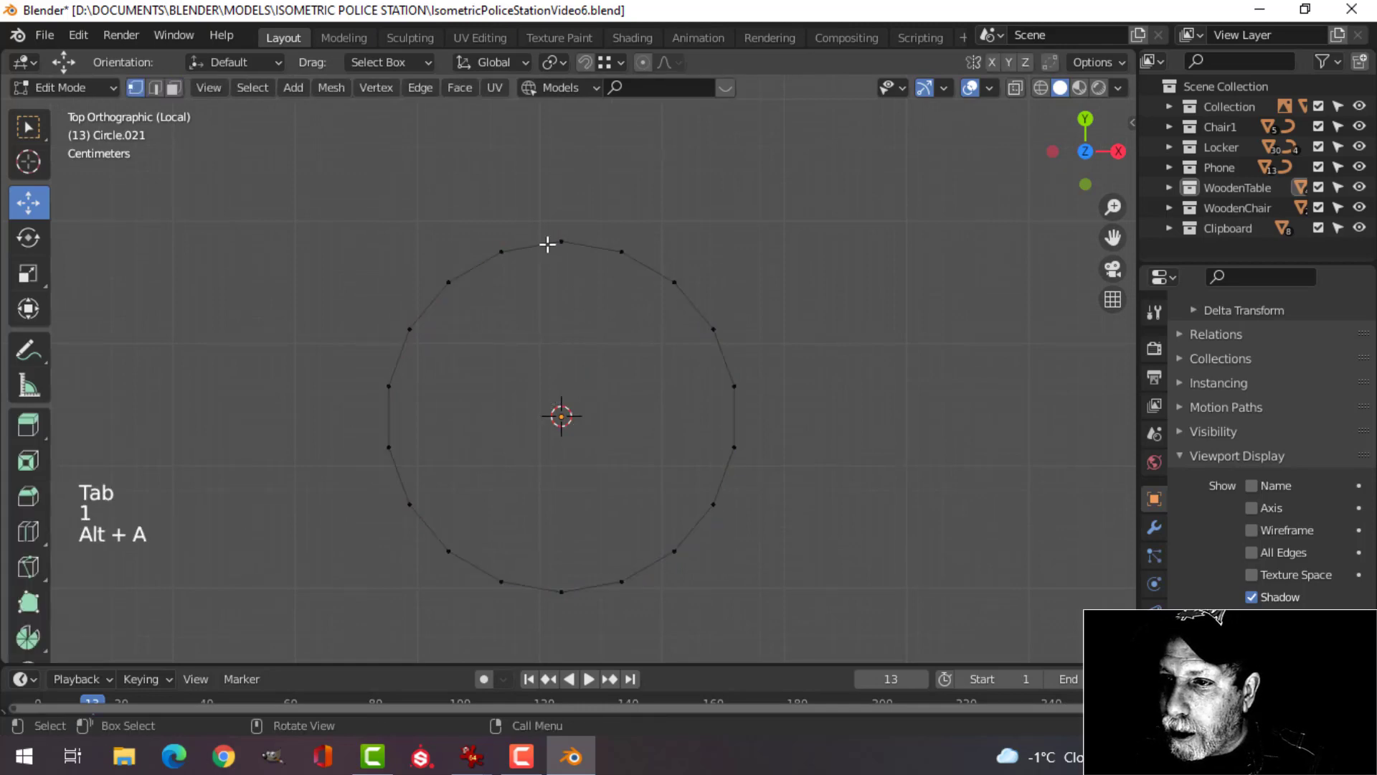
key("b")
left_click_drag(378, 201, 719, 308)
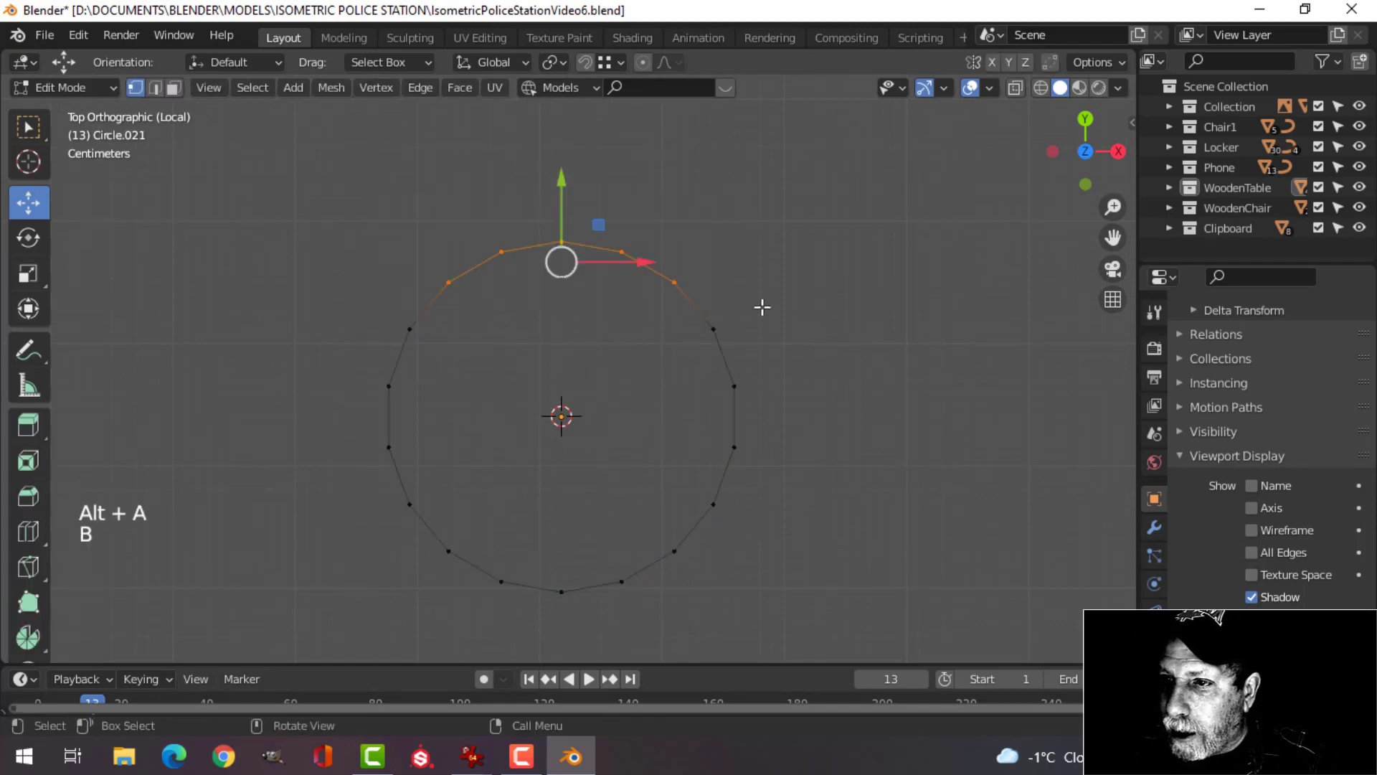
key("a")
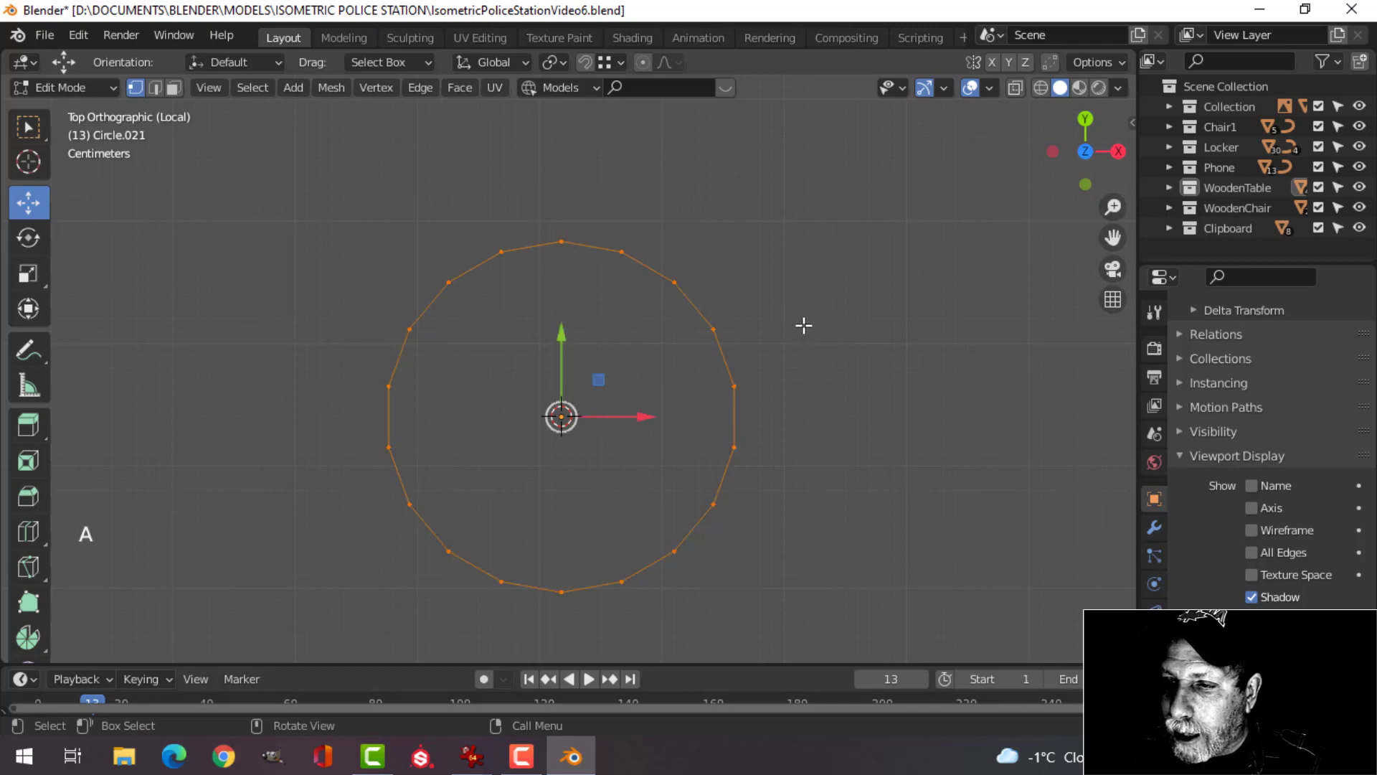
key("e")
right_click(803, 335)
key("s")
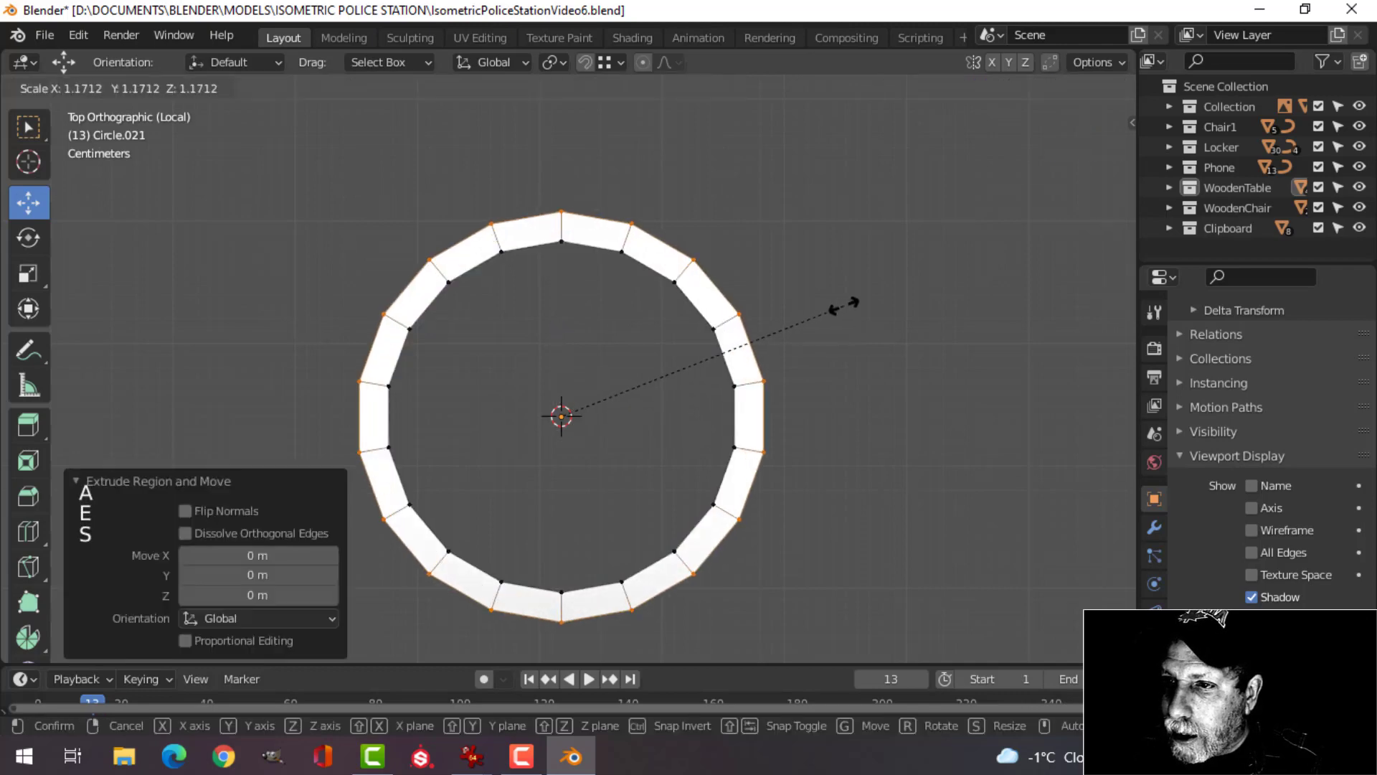
left_click(866, 284)
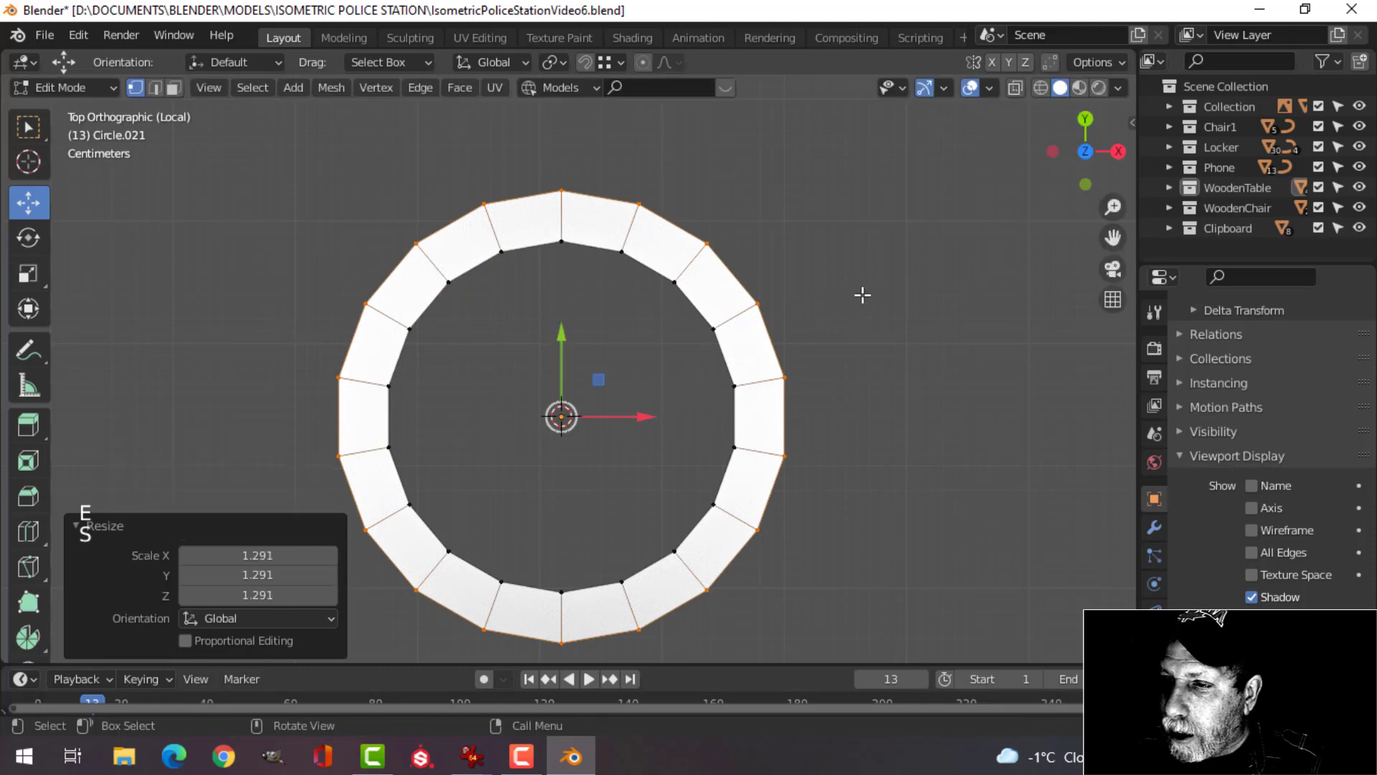
scroll(861, 295, "down", 1)
key("alt+a")
Extrude the five outer vertices at the ring's +Y end outward along Y into a wide tab.
scroll(837, 290, "down", 1)
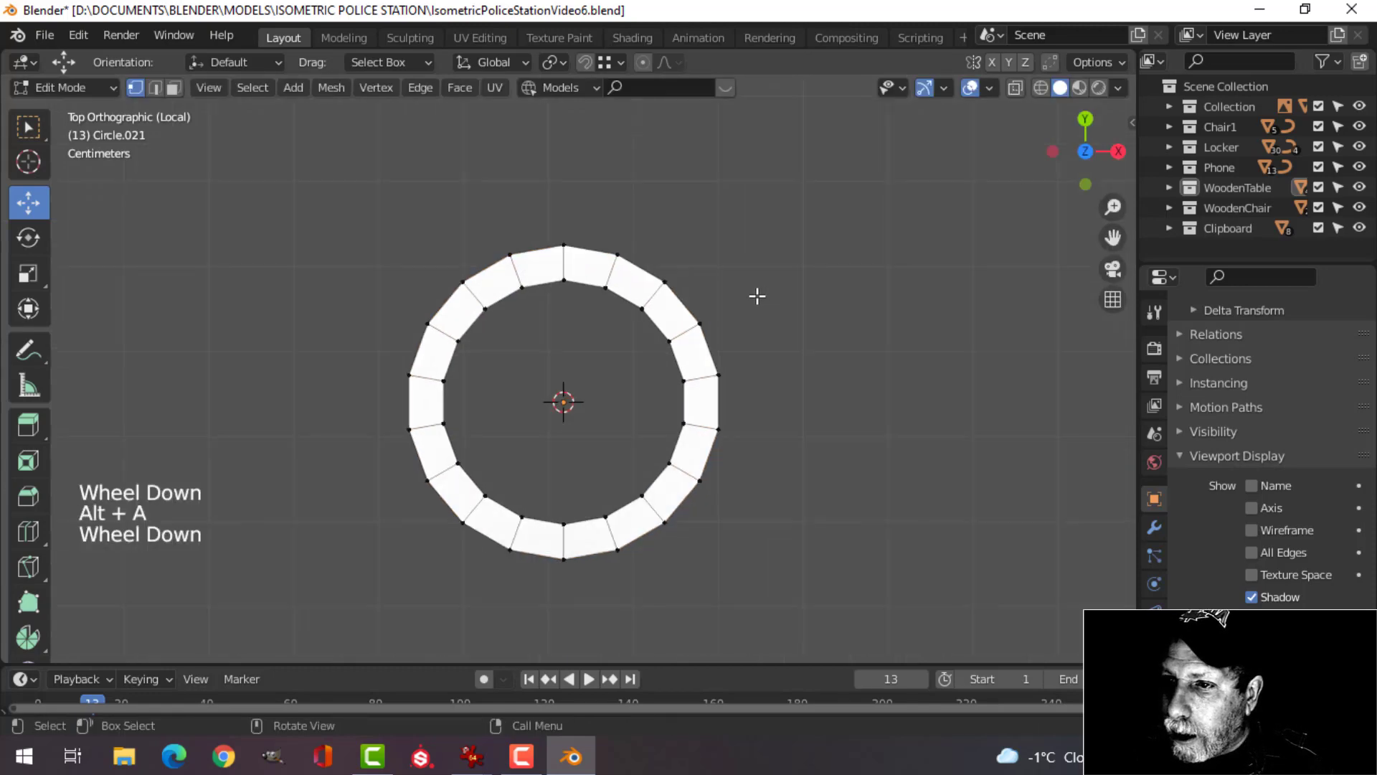
middle_click_drag(674, 282, 693, 318, "shift")
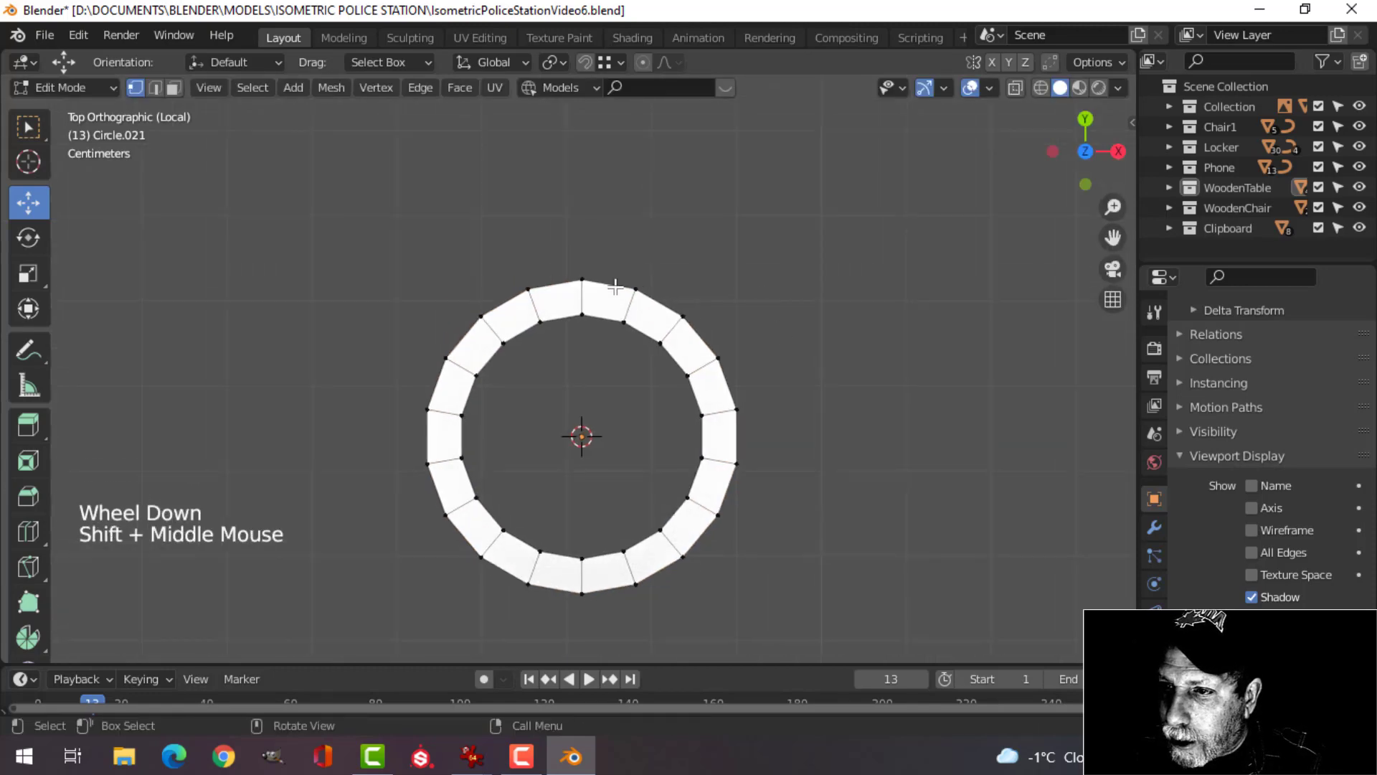
left_click(582, 279)
left_click(528, 289, "shift")
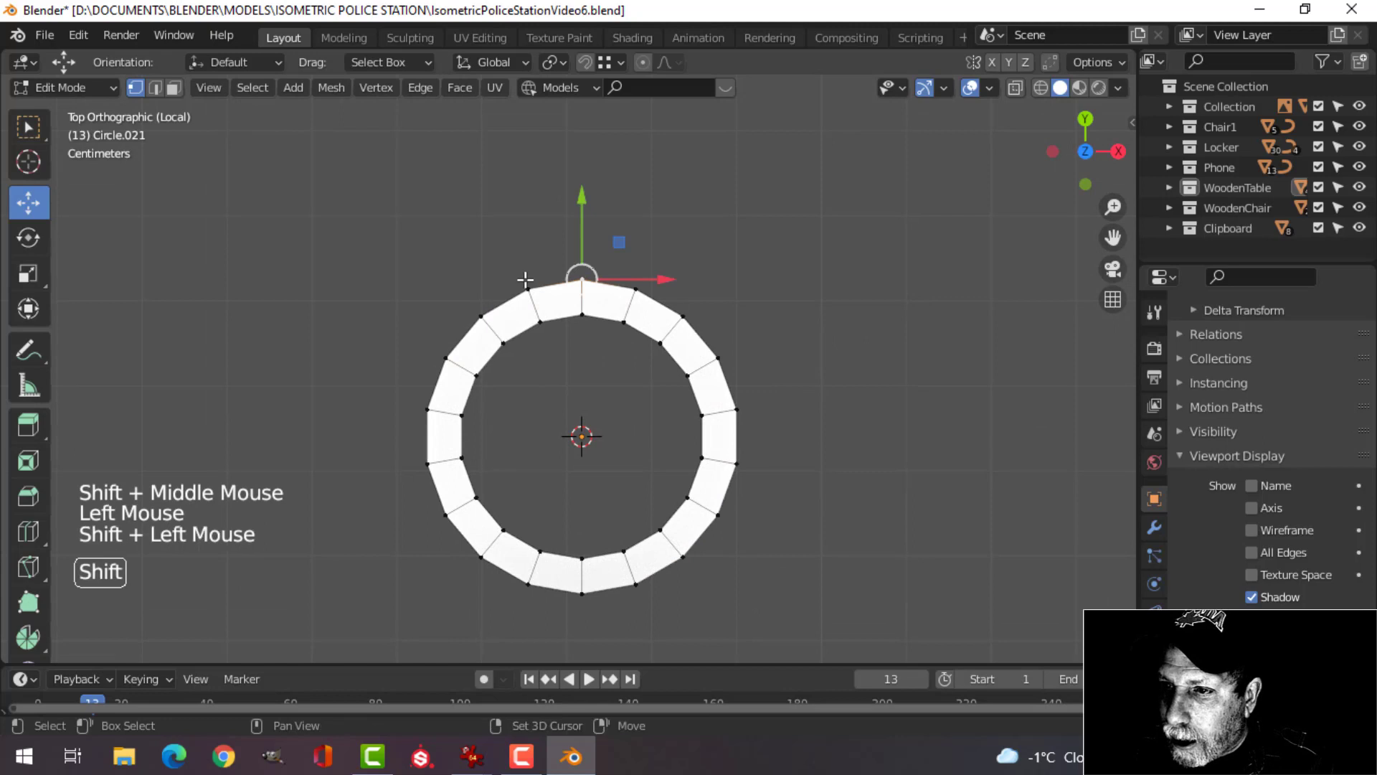
left_click(636, 291, "shift")
scroll(765, 314, "down", 1)
mouse_move(766, 314)
middle_mouse_down("shift")
mouse_move(766, 372)
mouse_move(785, 329)
mouse_move(757, 320)
middle_mouse_up("shift")
scroll(768, 362, "up", 2)
scroll(740, 340, "up", 1)
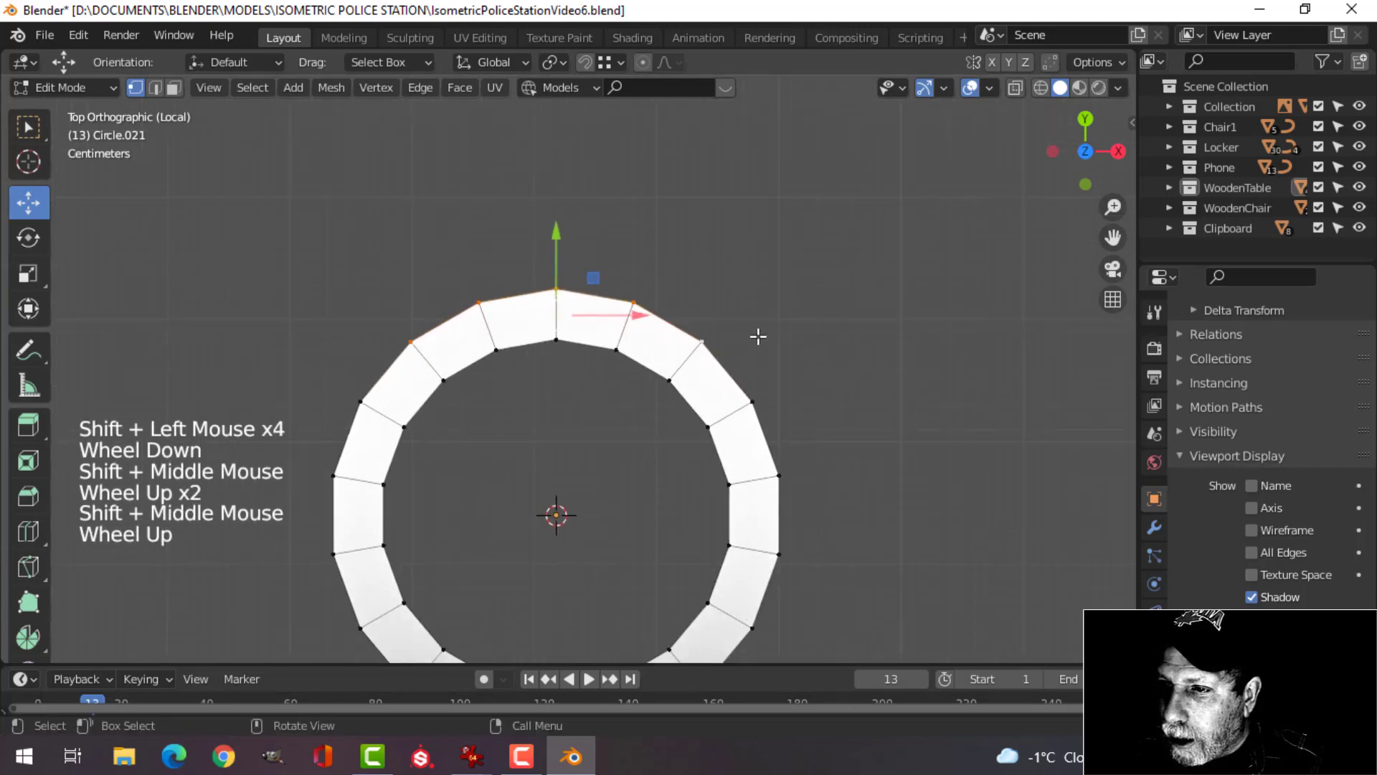
key("e")
left_click_drag(571, 249, 561, 158)
Extrude only the three middle vertices of the tab's outer edge along Y to make a narrower end.
left_click(429, 264, "shift")
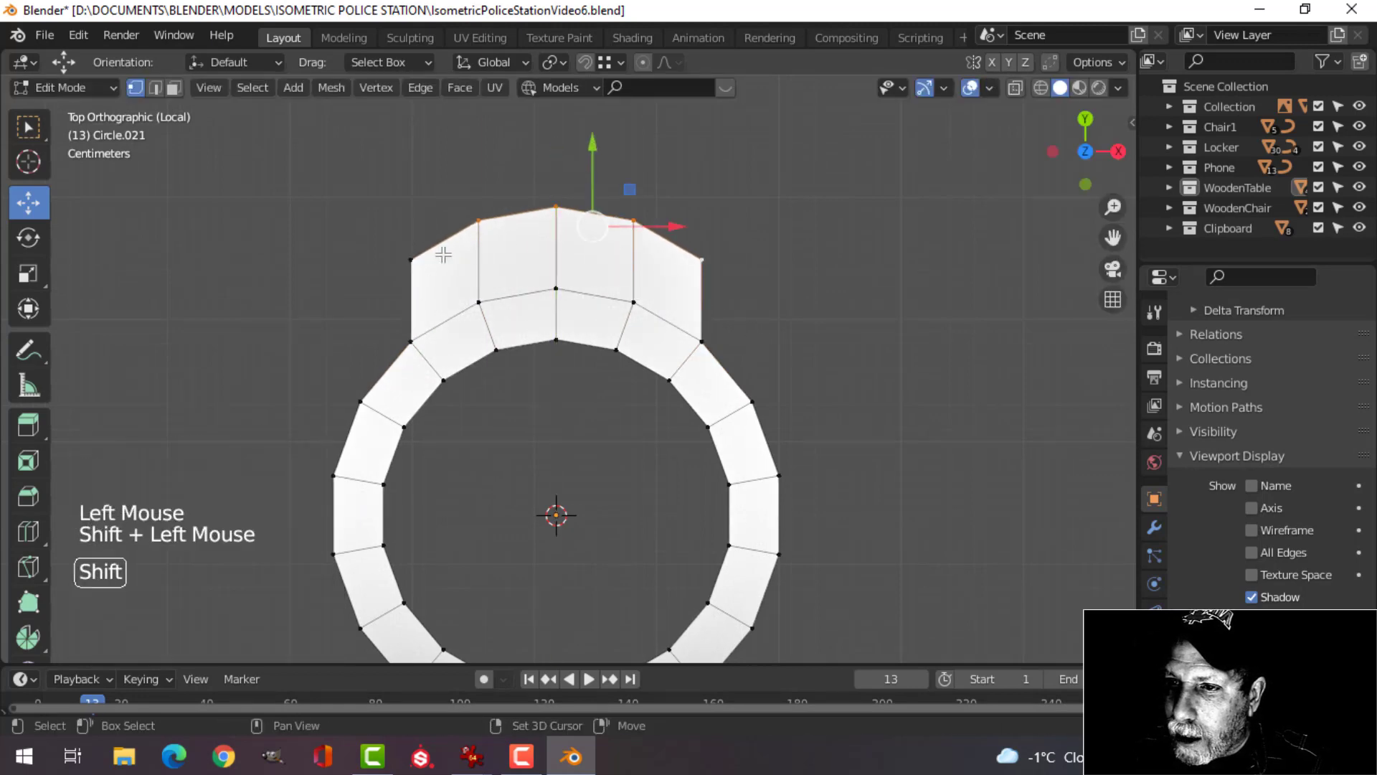
scroll(721, 258, "down", 2)
middle_click_drag(729, 270, 741, 357, "shift")
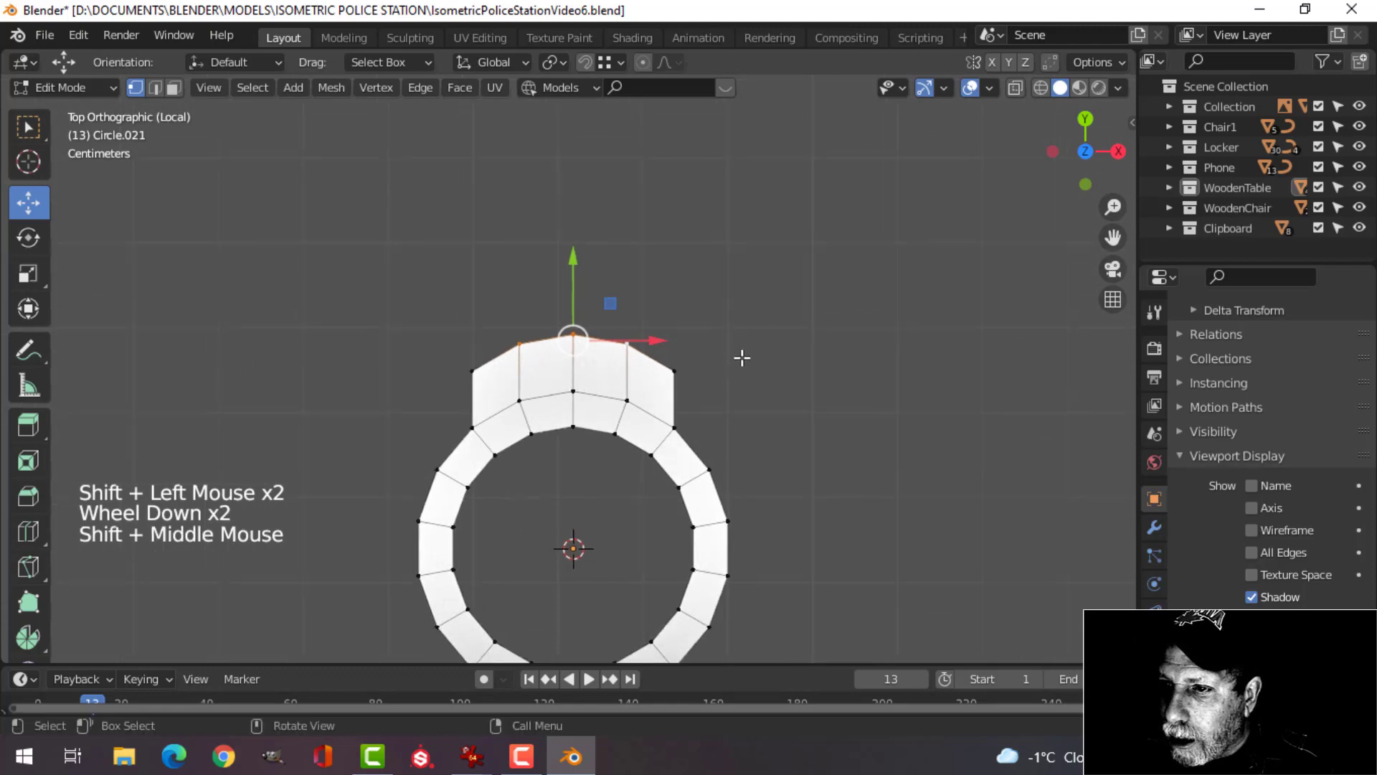
key("e")
left_click_drag(573, 269, 574, 224)
Return to object mode and give the ring a Subdivision Surface modifier at level 2.
key("Tab")
scroll(741, 335, "down", 2)
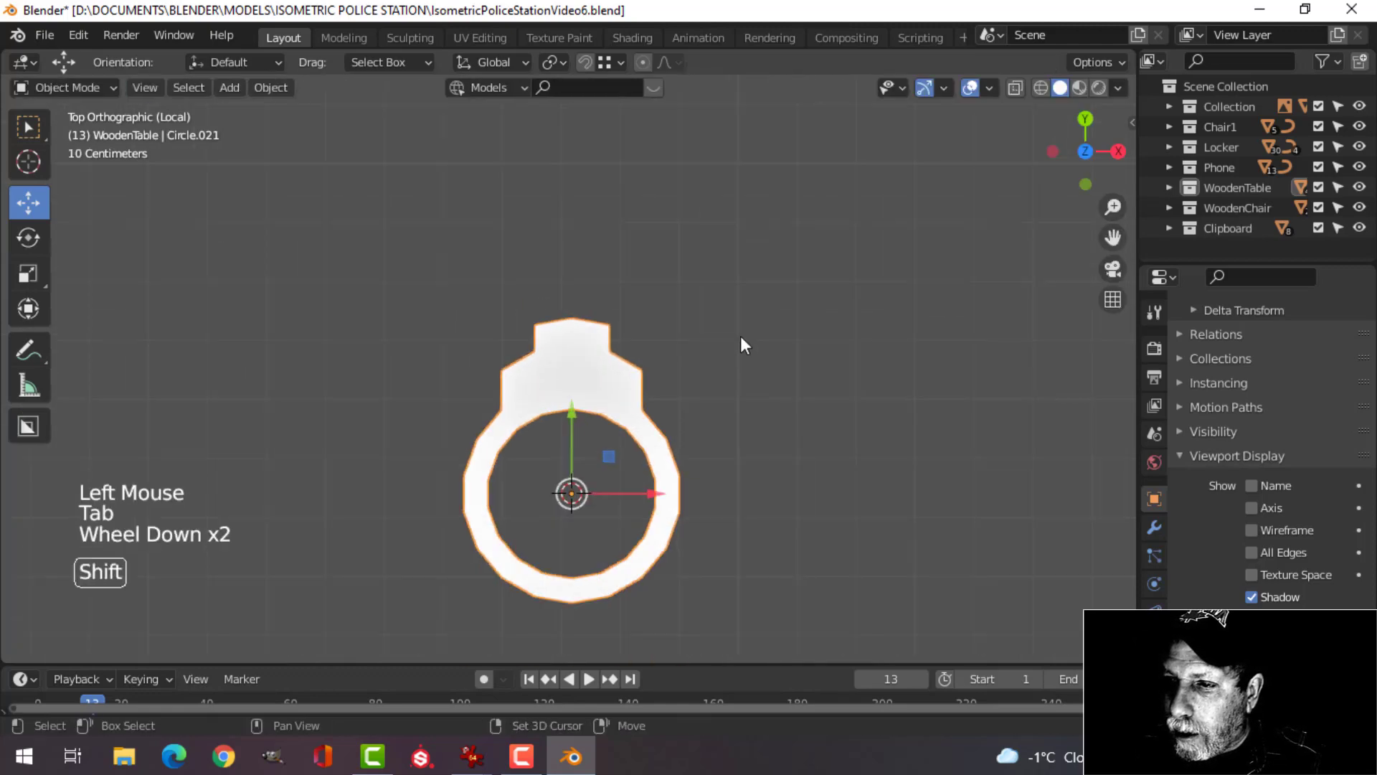
middle_click_drag(740, 336, 742, 274, "shift")
key("ctrl+2")
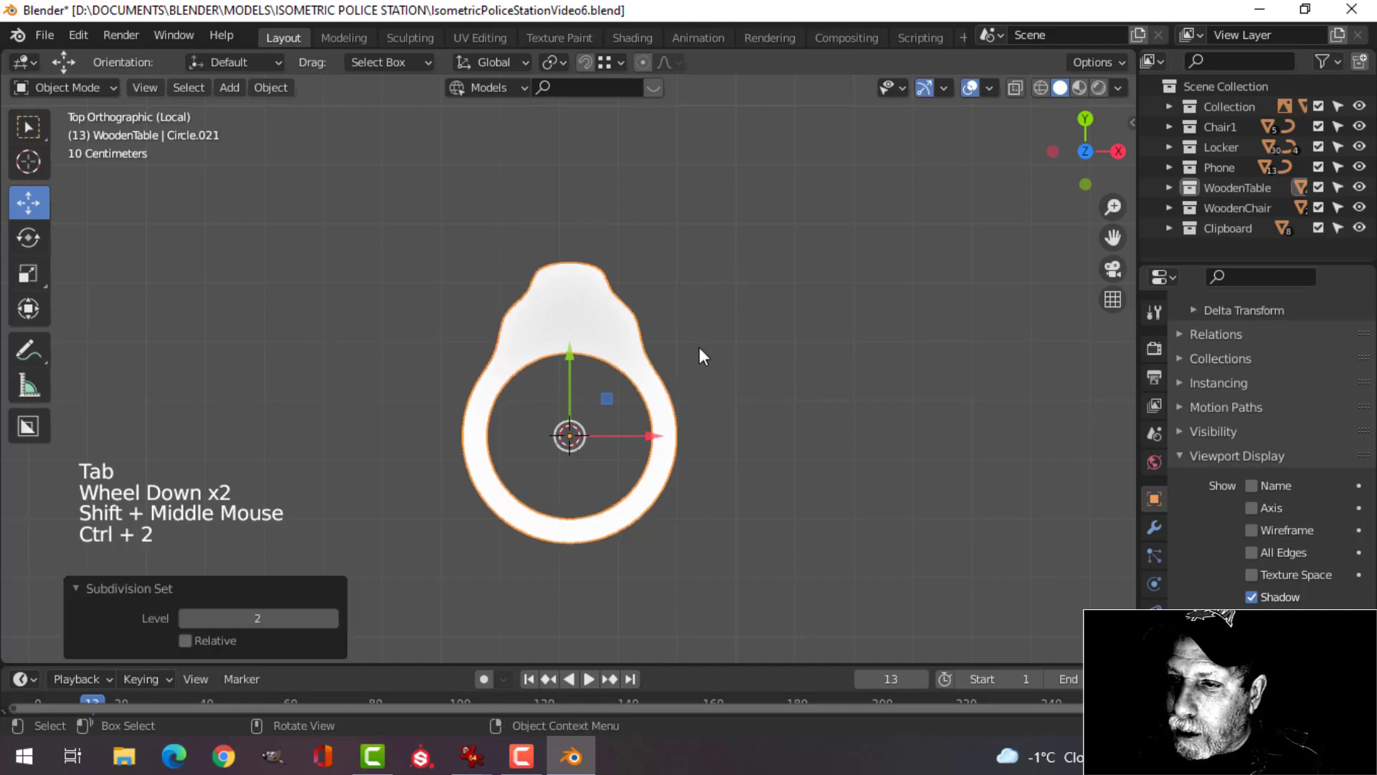
scroll(702, 356, "up", 1)
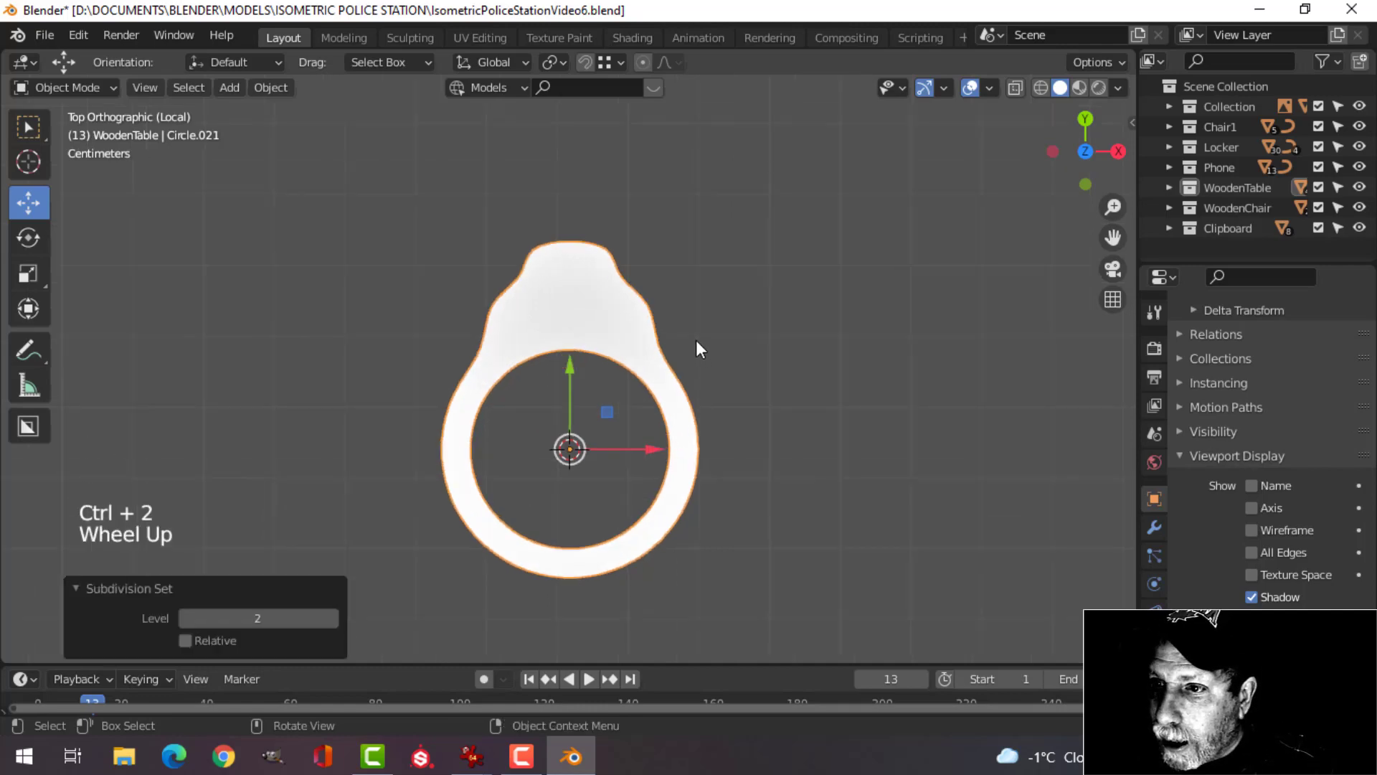
Flatten the five-vertex row between the wide tab and the narrow end by scaling it to about 0.365 along Y.
key("Tab")
scroll(696, 341, "up", 2)
key("alt+a")
left_click(446, 270)
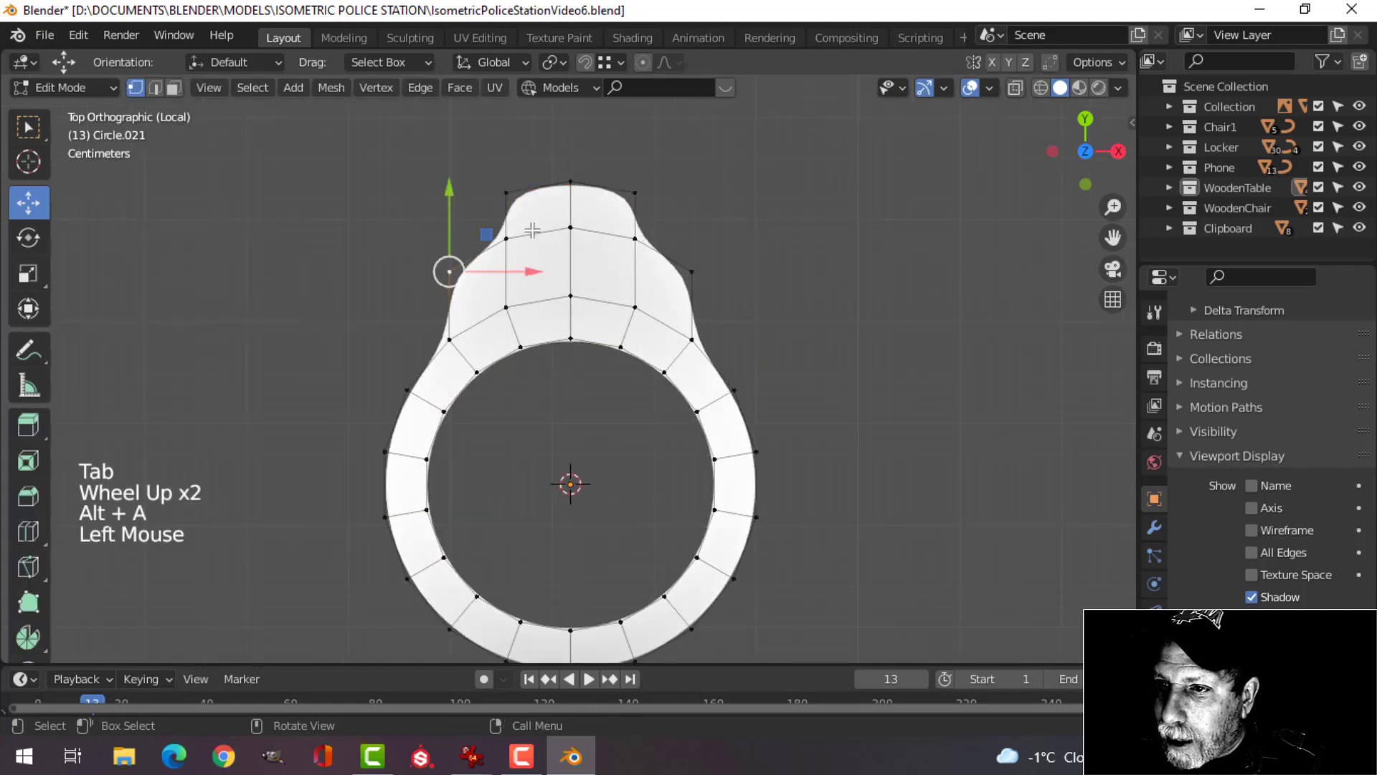
left_click(556, 231, "alt+shift")
left_click(700, 264, "shift")
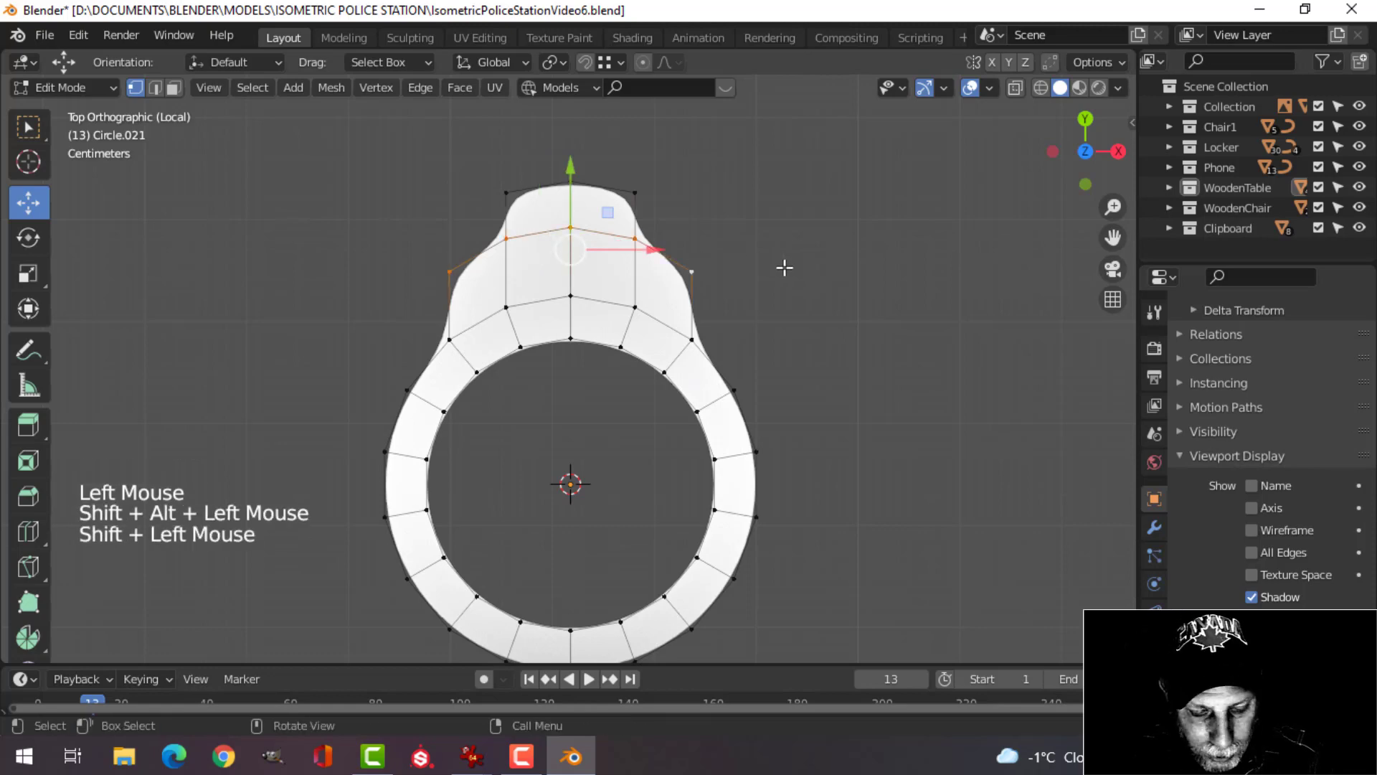
key("s")
key("y")
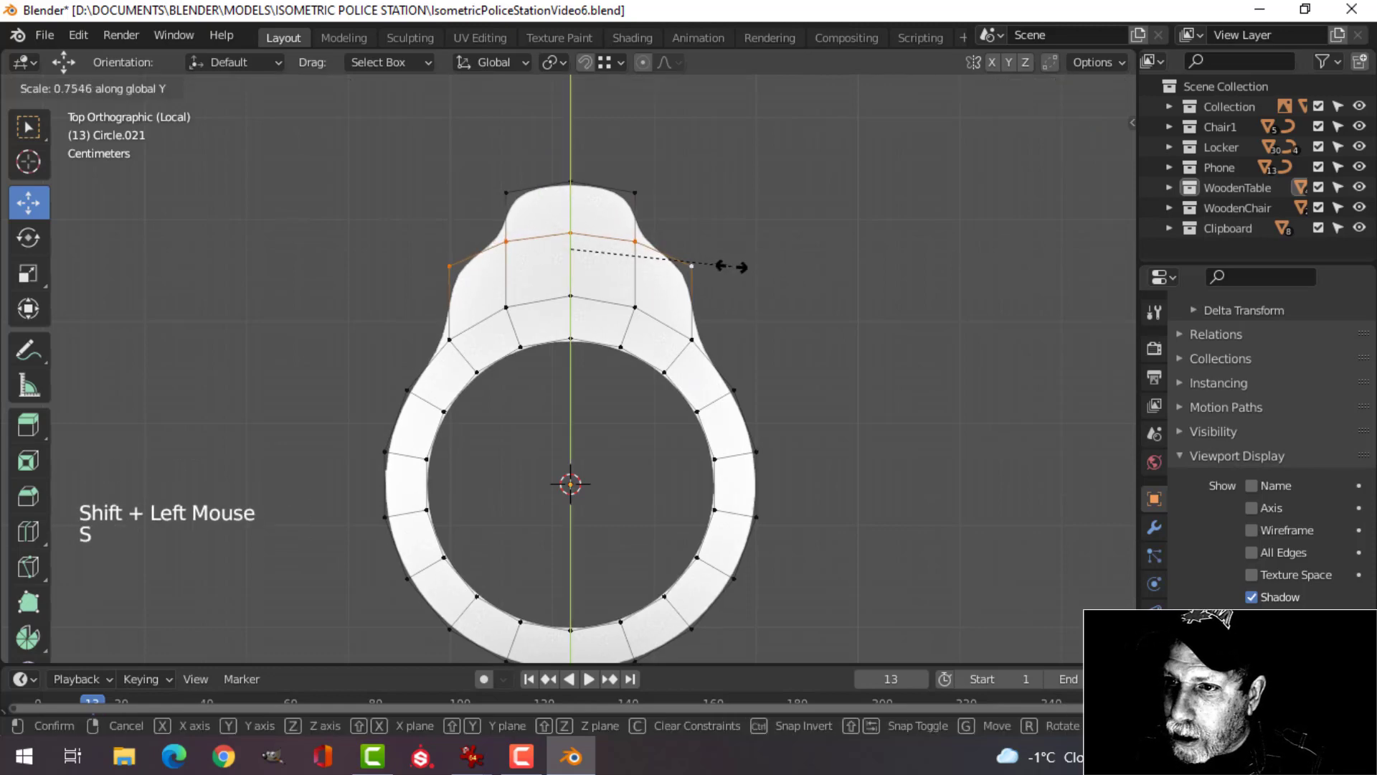
left_click(650, 258)
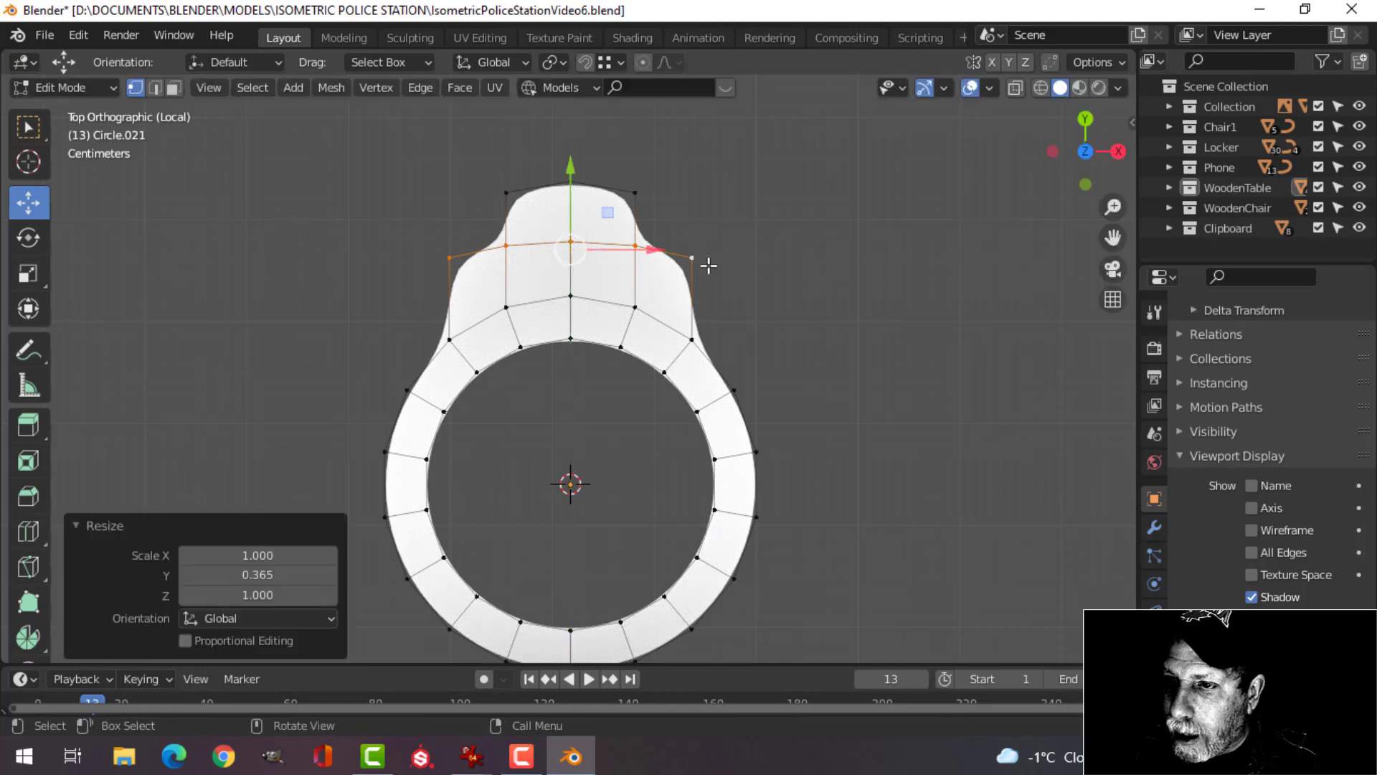
Return to object mode and inspect the flat ring and its tab in perspective.
key("Tab")
scroll(752, 291, "down", 3)
key("alt+a")
middle_click_drag(737, 324, 625, 244)
scroll(663, 308, "up", 2)
middle_click_drag(676, 317, 728, 291, "shift")
middle_click_drag(753, 295, 691, 278)
Extrude the ring's entire flat mesh upward by about 0.03 m to give it thickness.
left_click(670, 342)
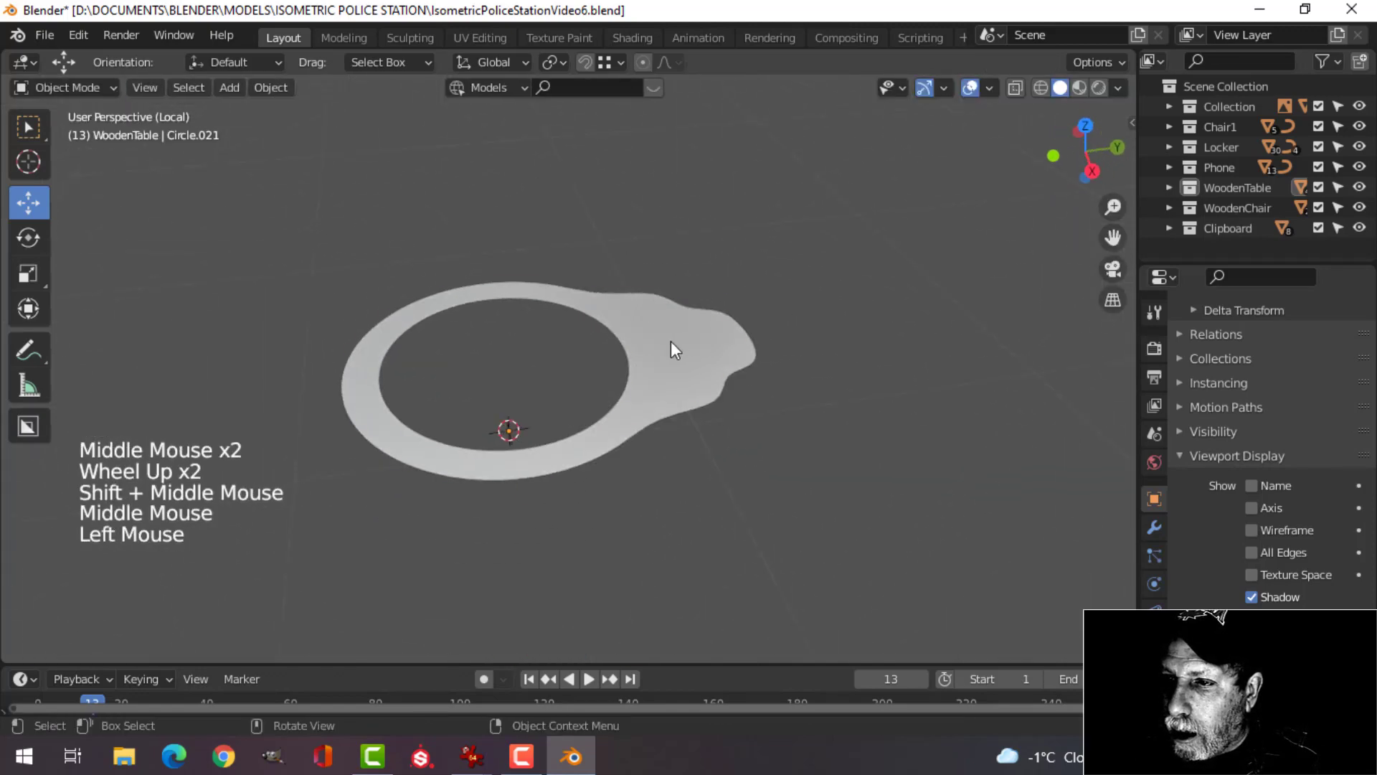
middle_click_drag(670, 342, 782, 337, "shift")
key("Tab")
key("a")
scroll(717, 301, "up", 2)
middle_click_drag(782, 337, 732, 344)
key("e")
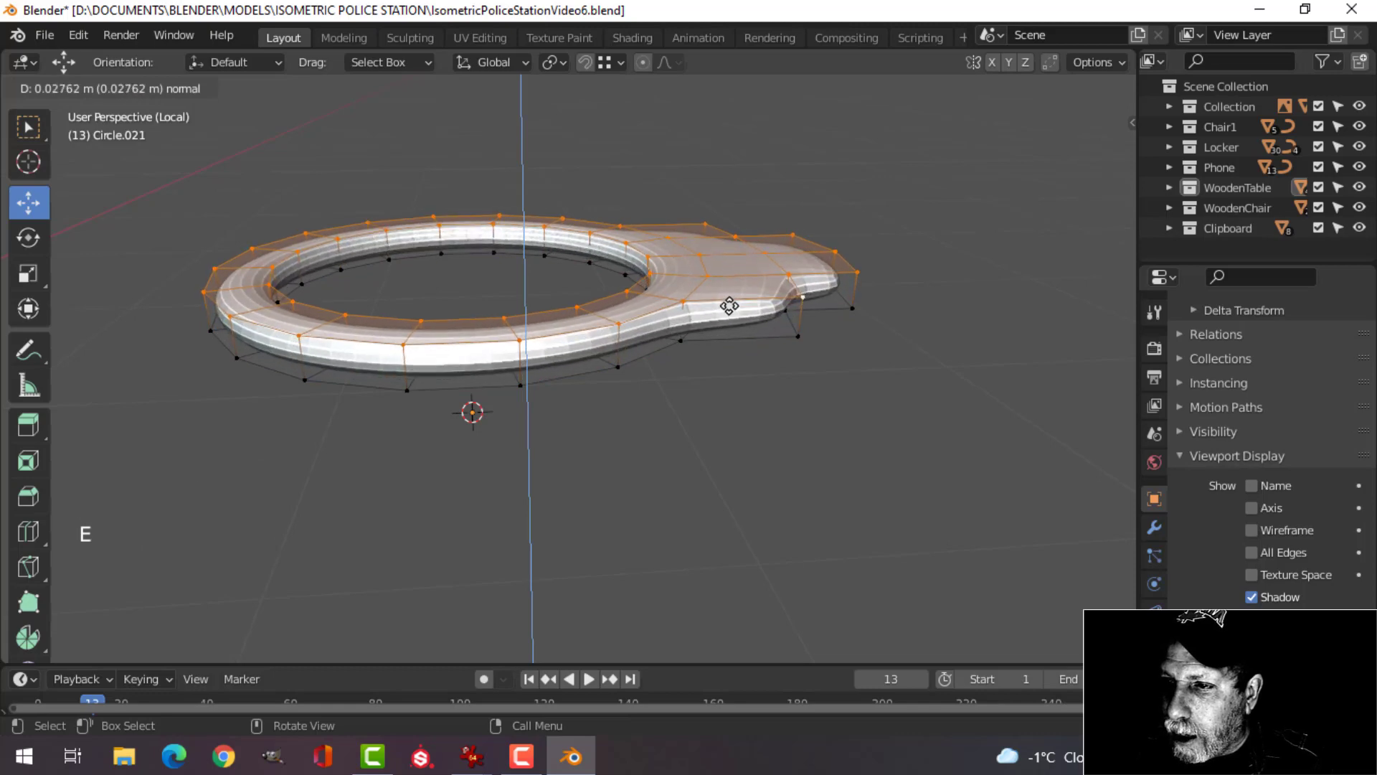
left_click(763, 309)
scroll(771, 339, "down", 2)
Duplicate the whole thickened ring and raise the copy about 0.1 m along Z, plus a little more.
middle_click_drag(771, 339, 768, 384)
key("a")
mouse_move(768, 383)
middle_mouse_down()
mouse_move(806, 390)
mouse_move(741, 378)
mouse_move(766, 374)
middle_mouse_up()
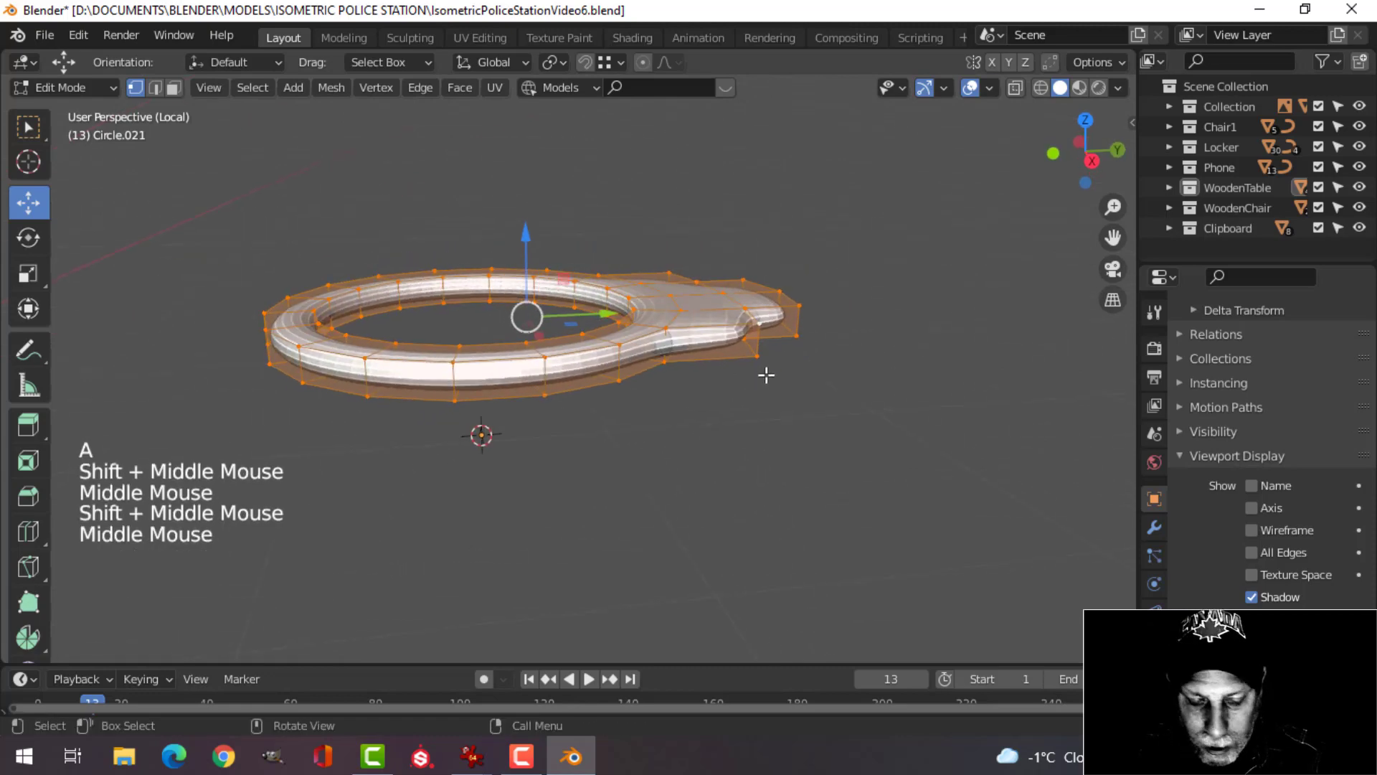
key("shift+d")
left_click_drag(527, 243, 528, 129)
scroll(617, 215, "up", 1)
middle_click_drag(617, 215, 640, 265)
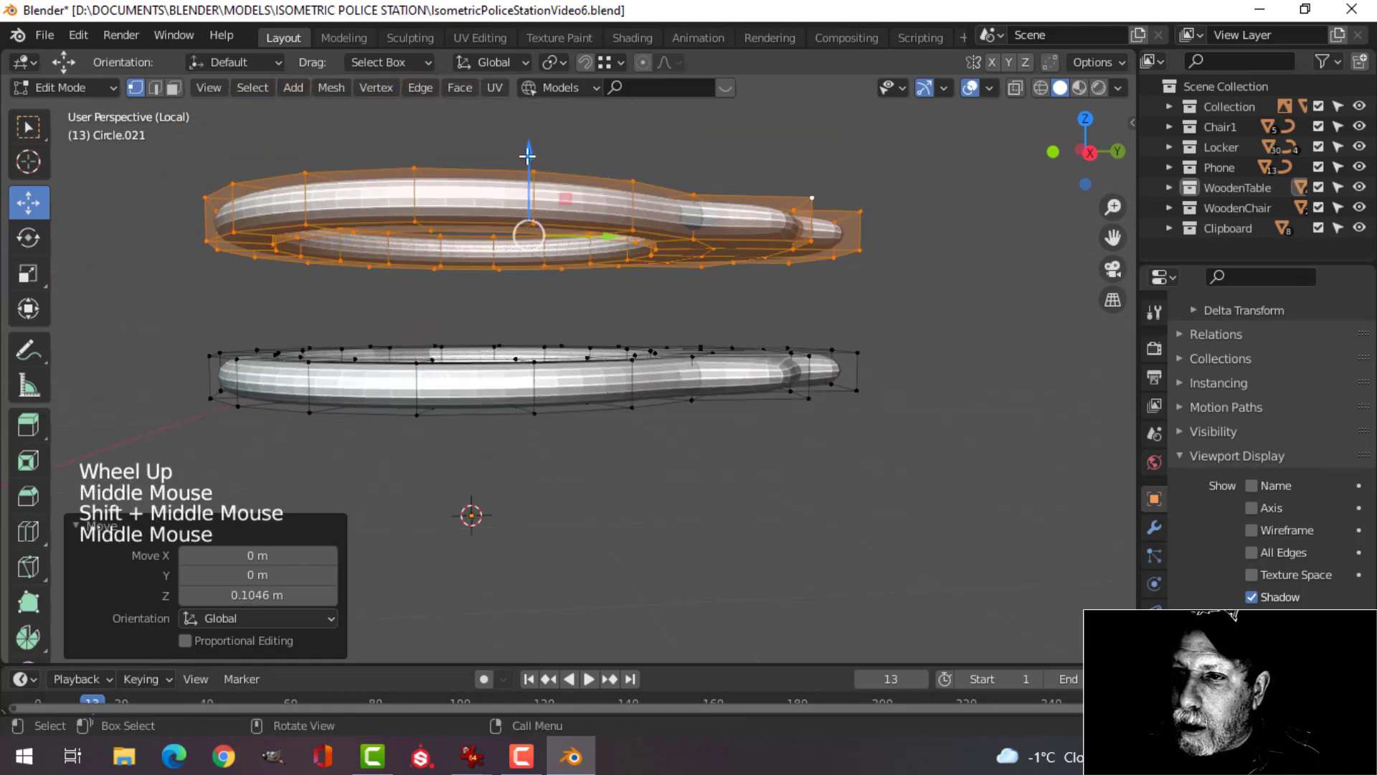
left_click_drag(527, 156, 528, 112)
Select the six underside faces of the upper ring's tab, covering both its wide part and its narrow end.
middle_click_drag(739, 208, 670, 287, "shift")
key("alt+a")
scroll(726, 223, "up", 2)
middle_click_drag(670, 287, 667, 265)
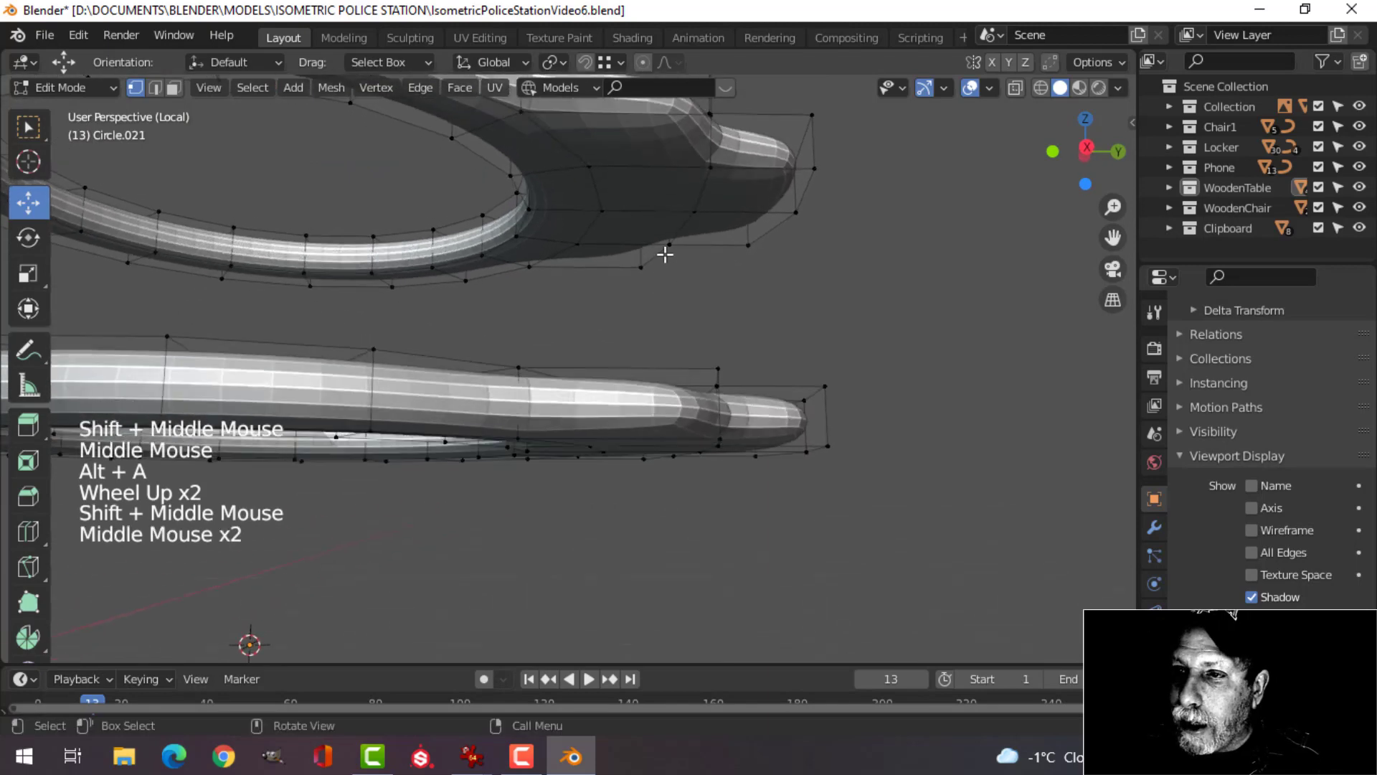
key("3")
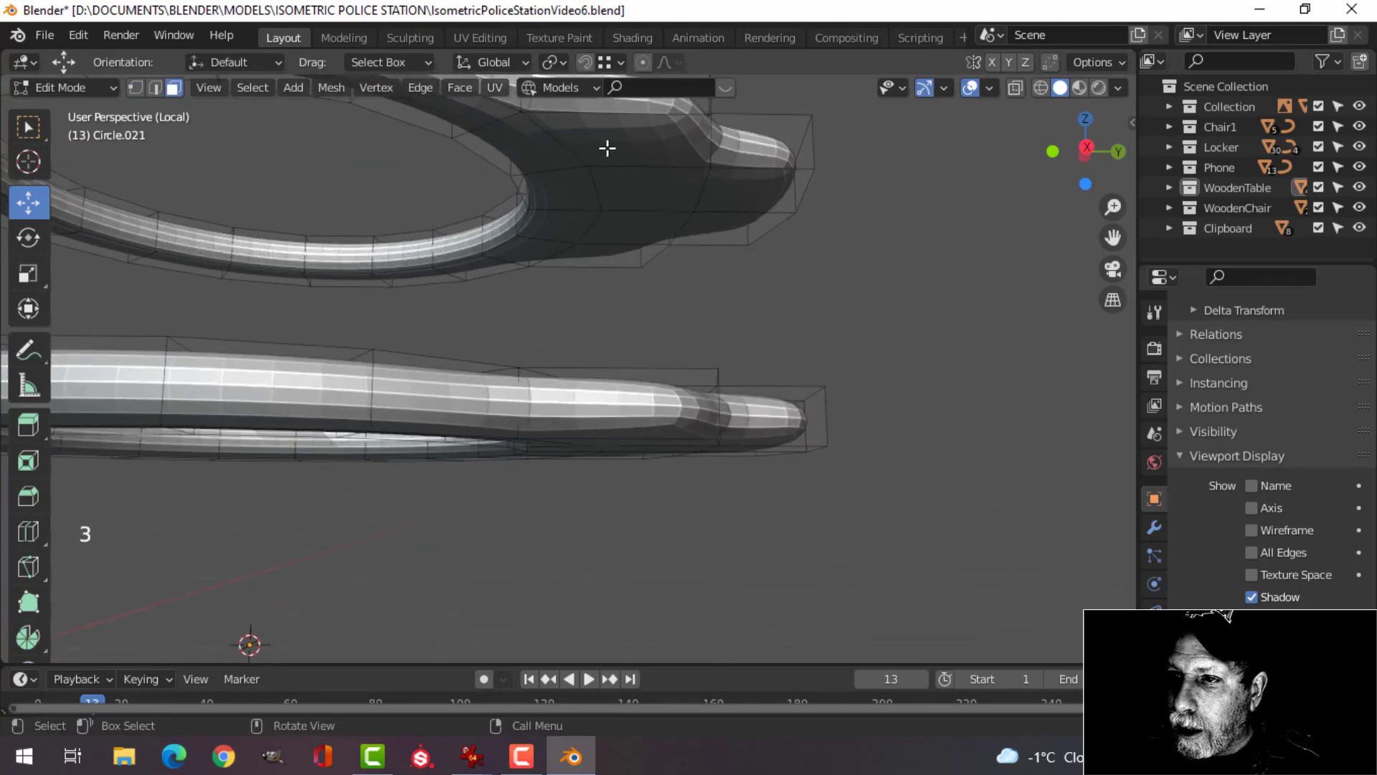
left_click(608, 148)
left_click(652, 195, "shift")
left_click(646, 228, "shift")
left_click(734, 226, "shift")
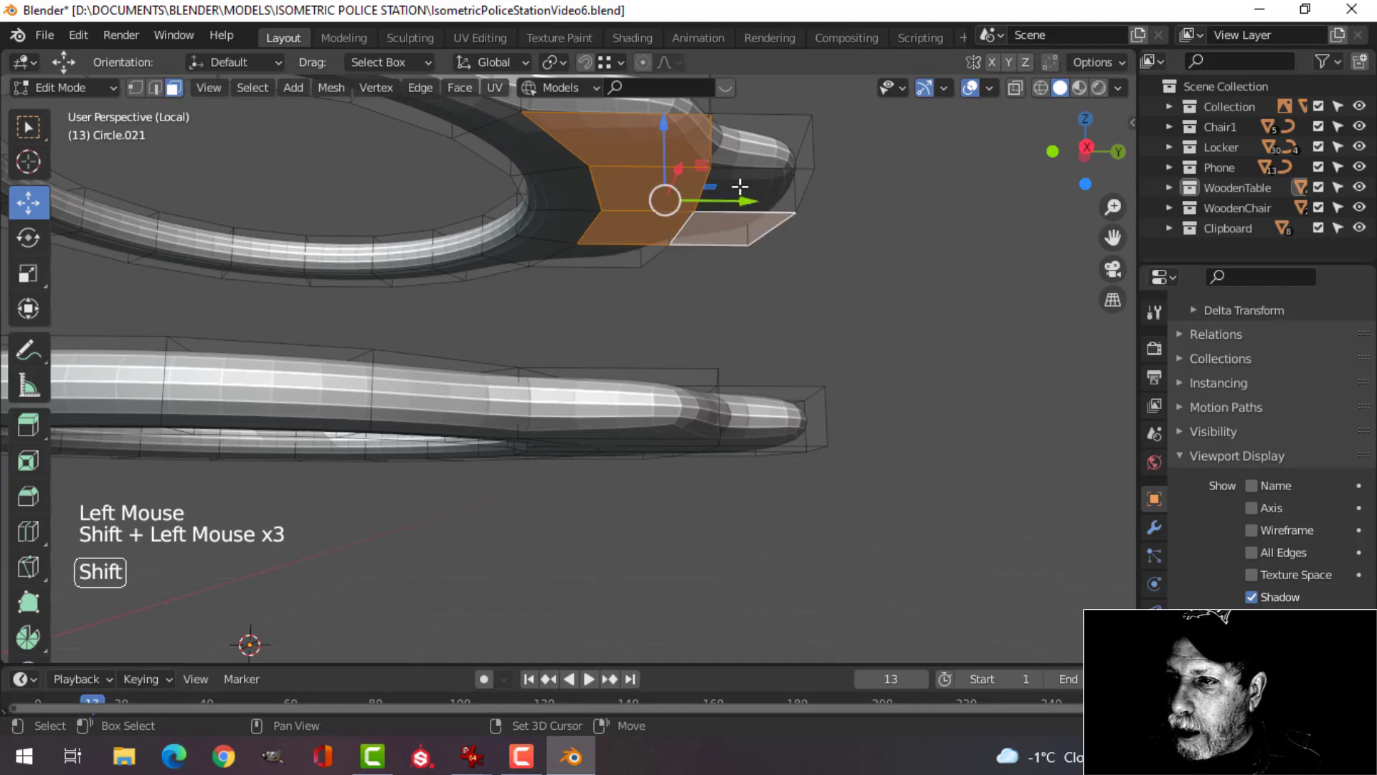
left_click(739, 186, "shift")
middle_click_drag(740, 186, 758, 393)
left_click(727, 231, "shift")
Add the six matching top faces of the lower ring's tab to the selection and join both tabs with Bridge Edge Loops.
scroll(653, 223, "down", 2)
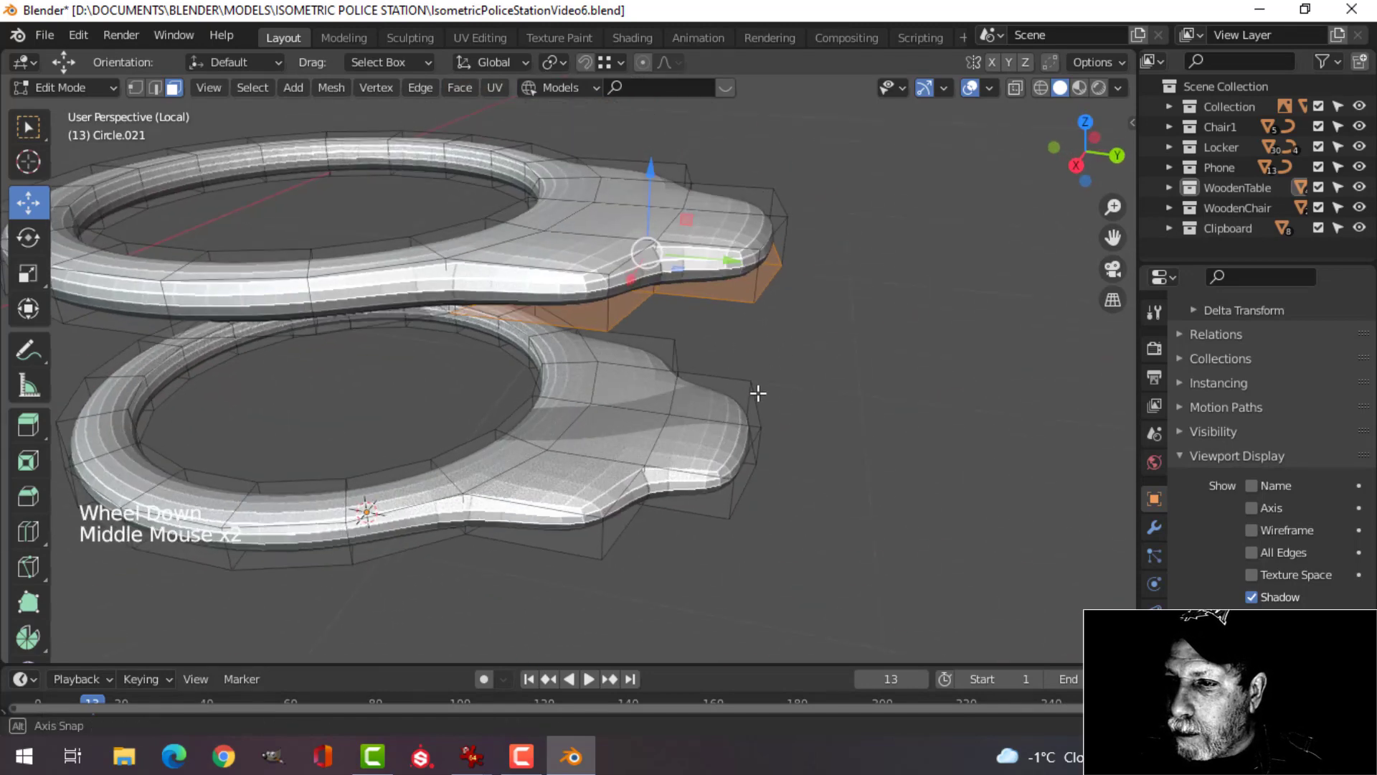
left_click(635, 345, "shift")
left_click(638, 380, "shift")
left_click(635, 427, "shift")
left_click(588, 477, "shift")
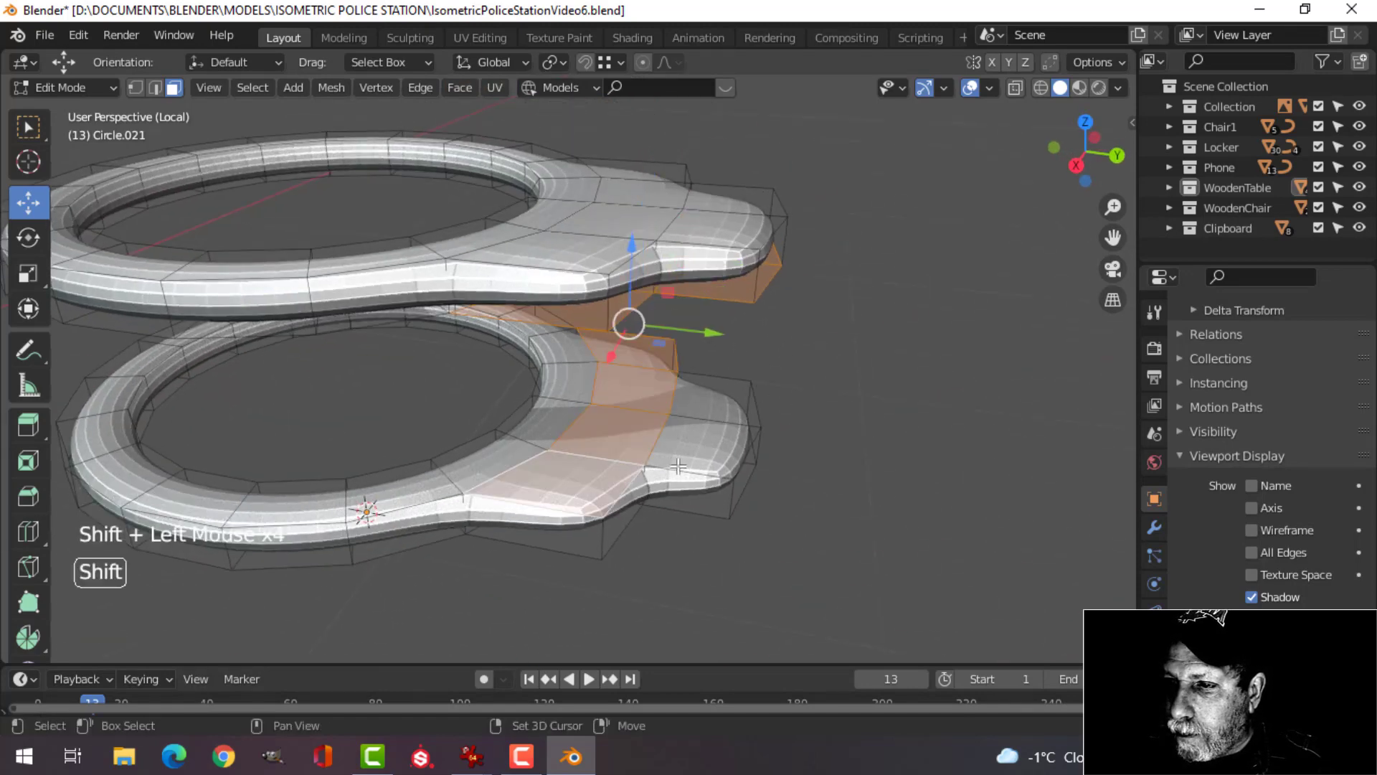
left_click(680, 462, "shift")
left_click(718, 410, "shift")
middle_click_drag(717, 410, 530, 435)
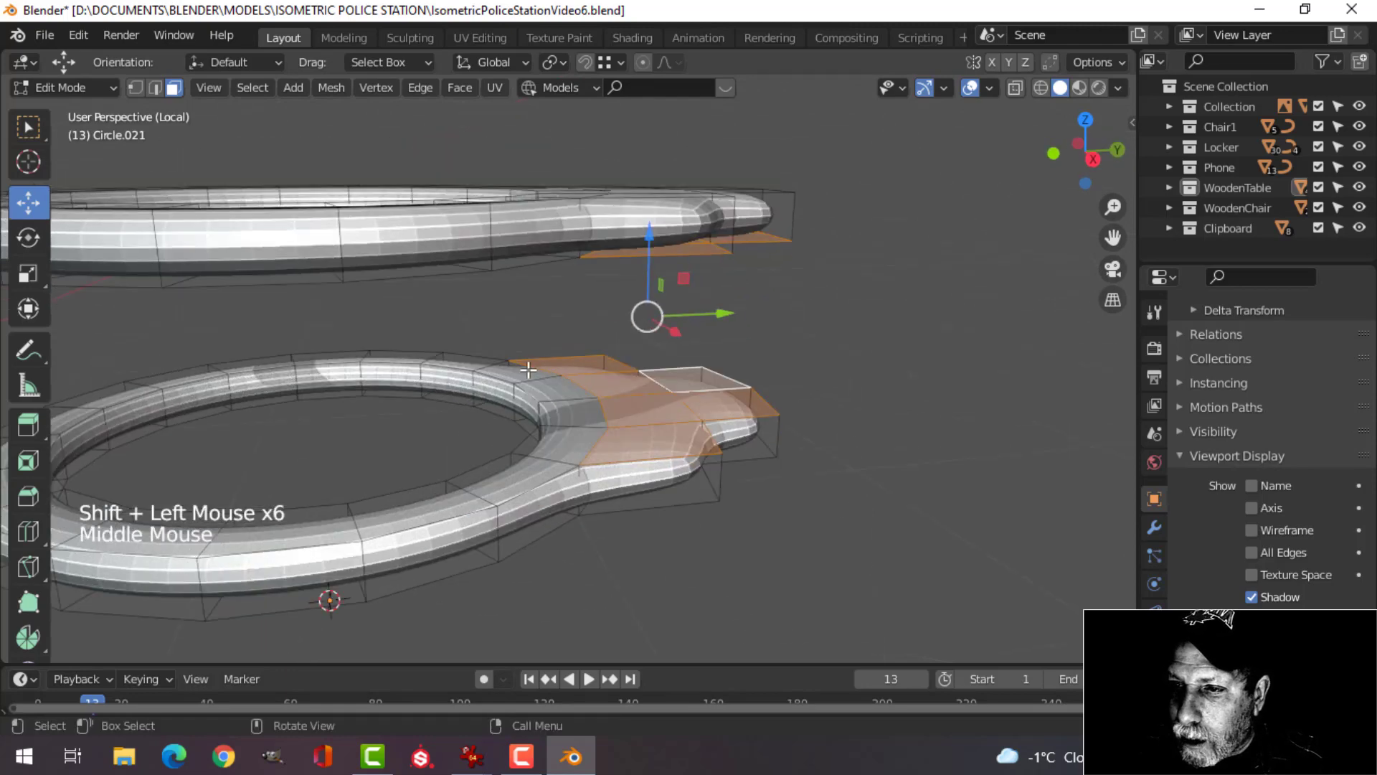
scroll(907, 406, "down", 1)
middle_click_drag(907, 406, 799, 385)
key("ctrl+e")
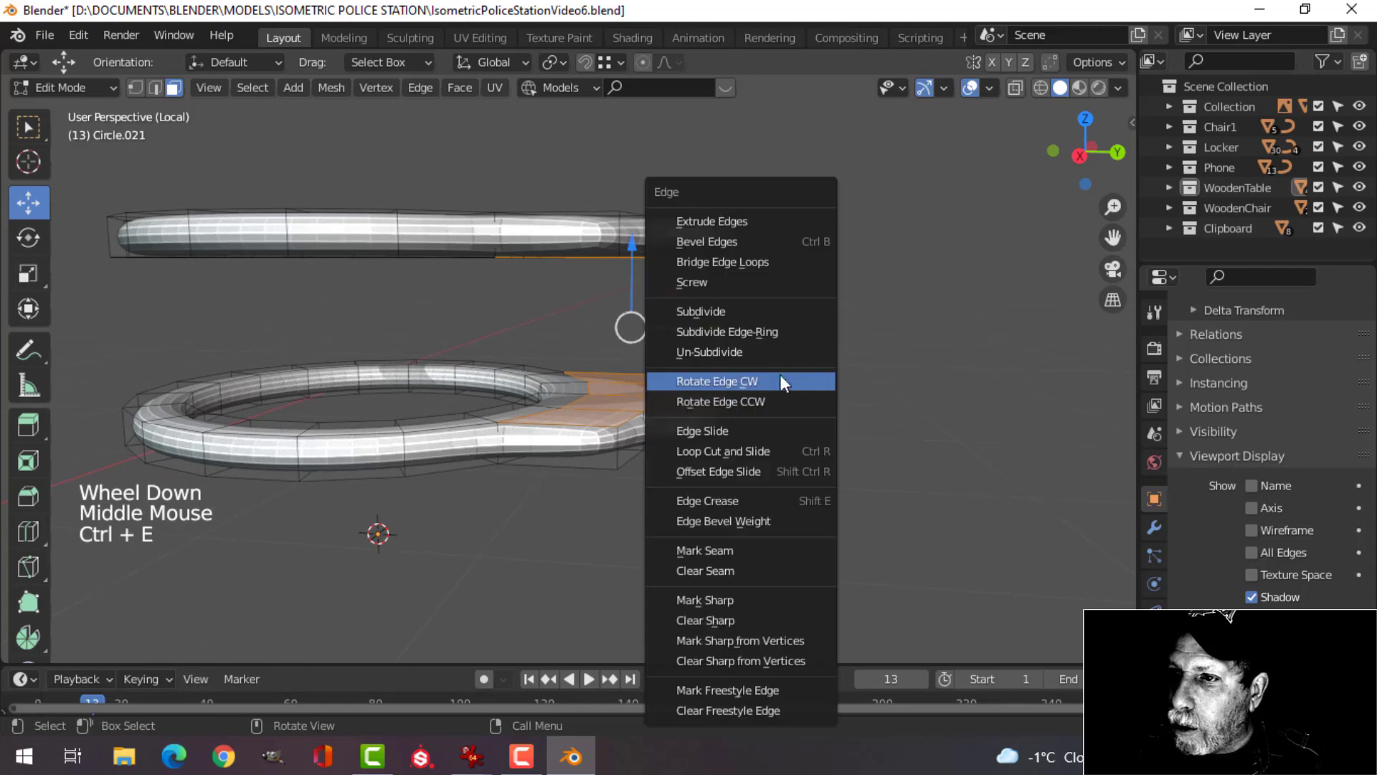
left_click(713, 256)
key("alt+a")
Select the whole upper ring in front wireframe view and lower it about 0.083 m along Z towards the lower ring.
middle_click_drag(759, 354, 732, 349)
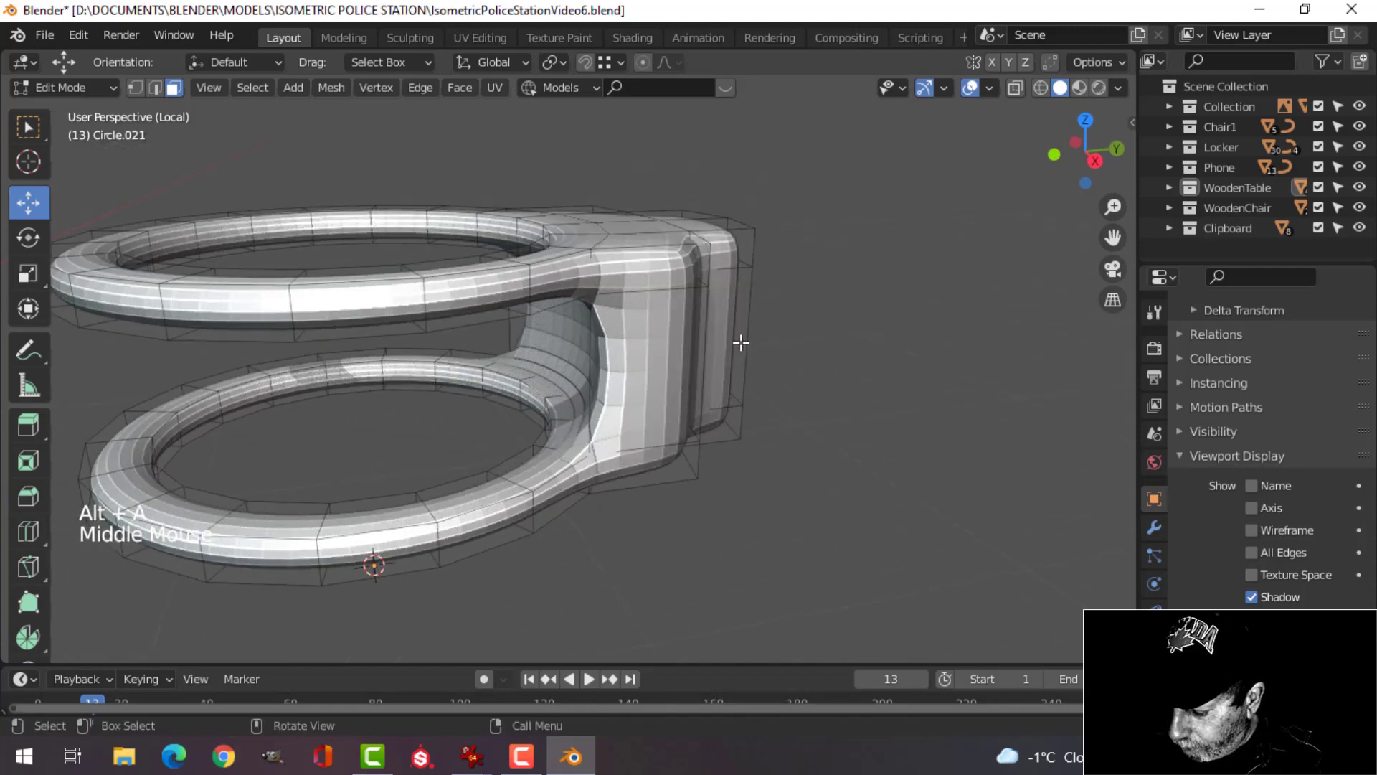
key("KP_1")
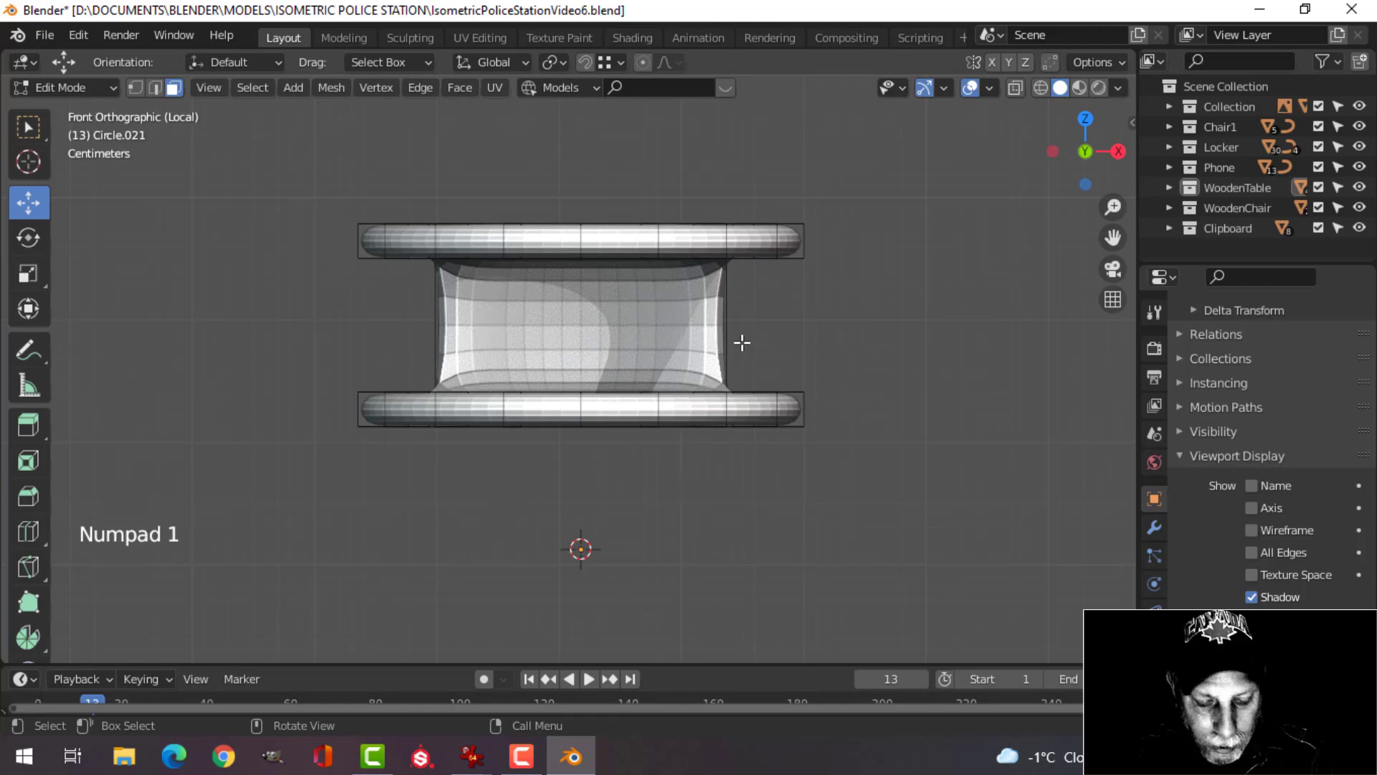
key("z")
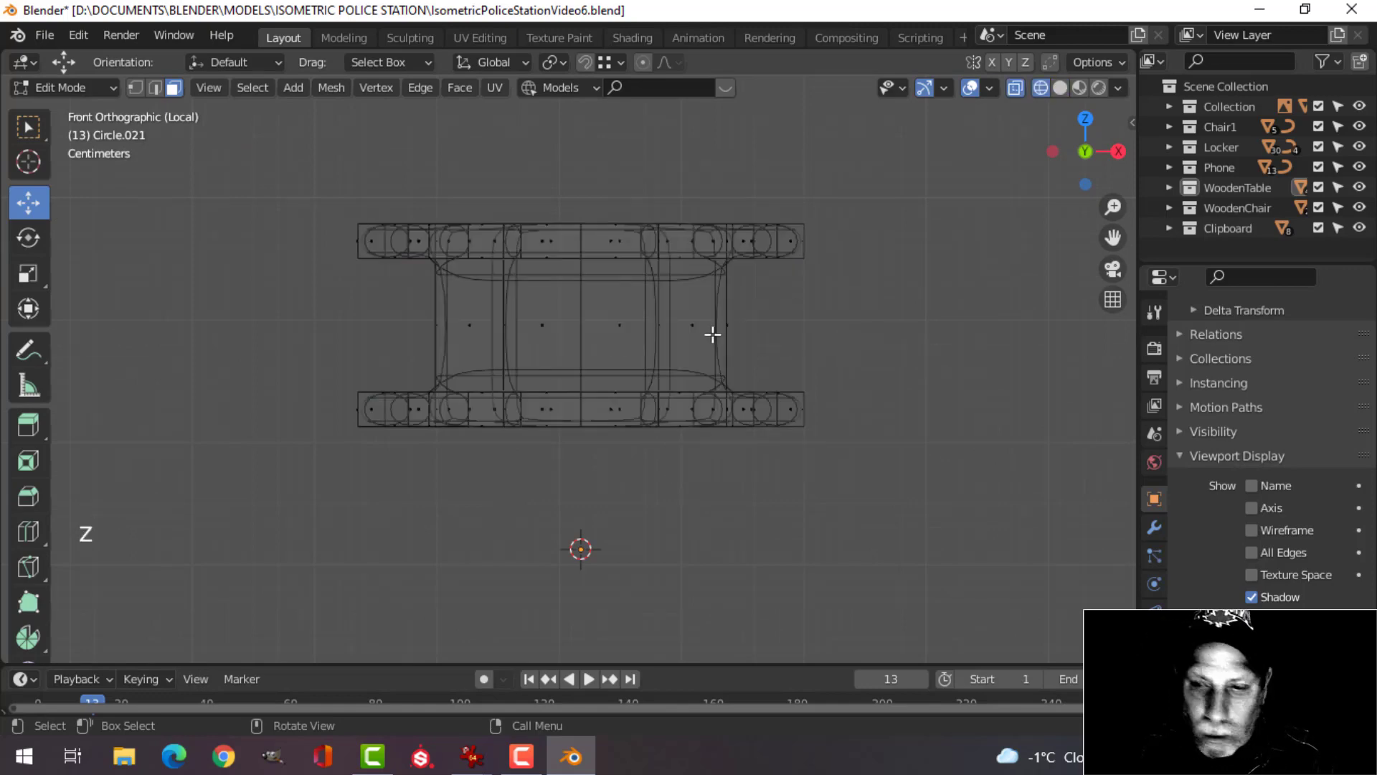
key("b")
left_click_drag(286, 177, 846, 308)
left_click_drag(586, 159, 598, 268)
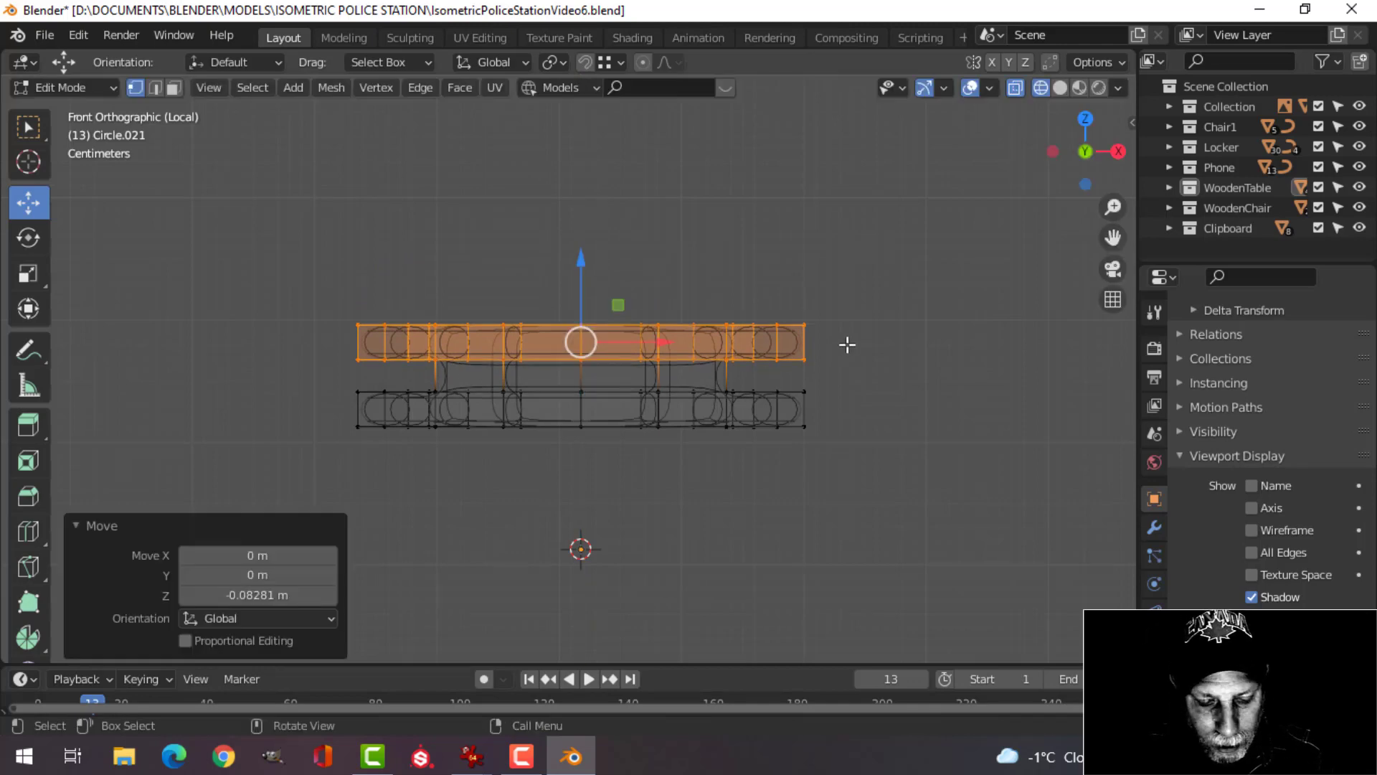
key("alt+a")
key("z")
mouse_move(959, 347)
middle_mouse_down()
mouse_move(748, 400)
mouse_move(827, 313)
mouse_move(744, 317)
mouse_move(788, 275)
mouse_move(705, 265)
mouse_move(783, 283)
mouse_move(659, 190)
middle_mouse_up()
scroll(774, 394, "down", 2)
scroll(744, 316, "up", 2)
Delete the vertices of six consecutive cross-sections on the +X side of both rings, from just below the tab towards the -Y end.
key("KP_7")
scroll(815, 271, "up", 2)
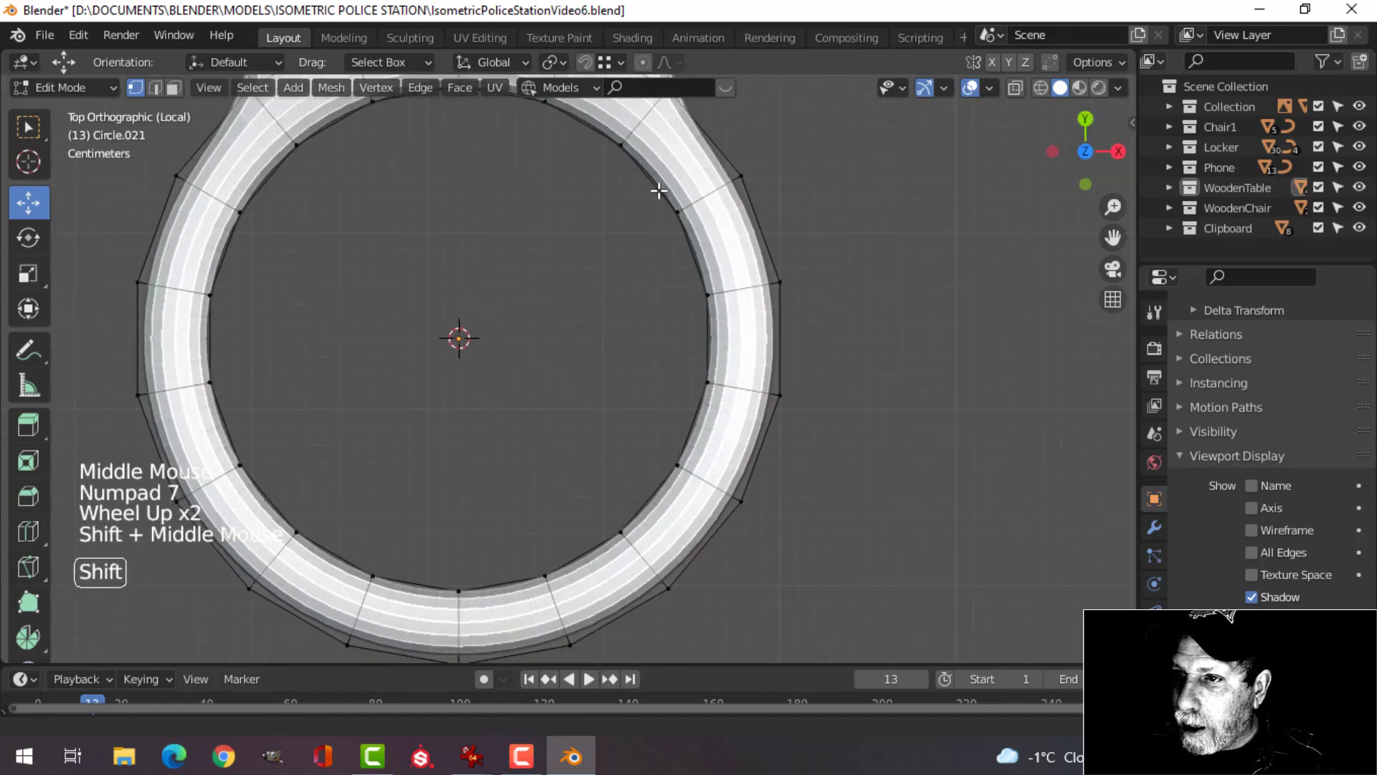
scroll(659, 190, "down", 3)
middle_click_drag(703, 257, 774, 281, "shift")
key("z")
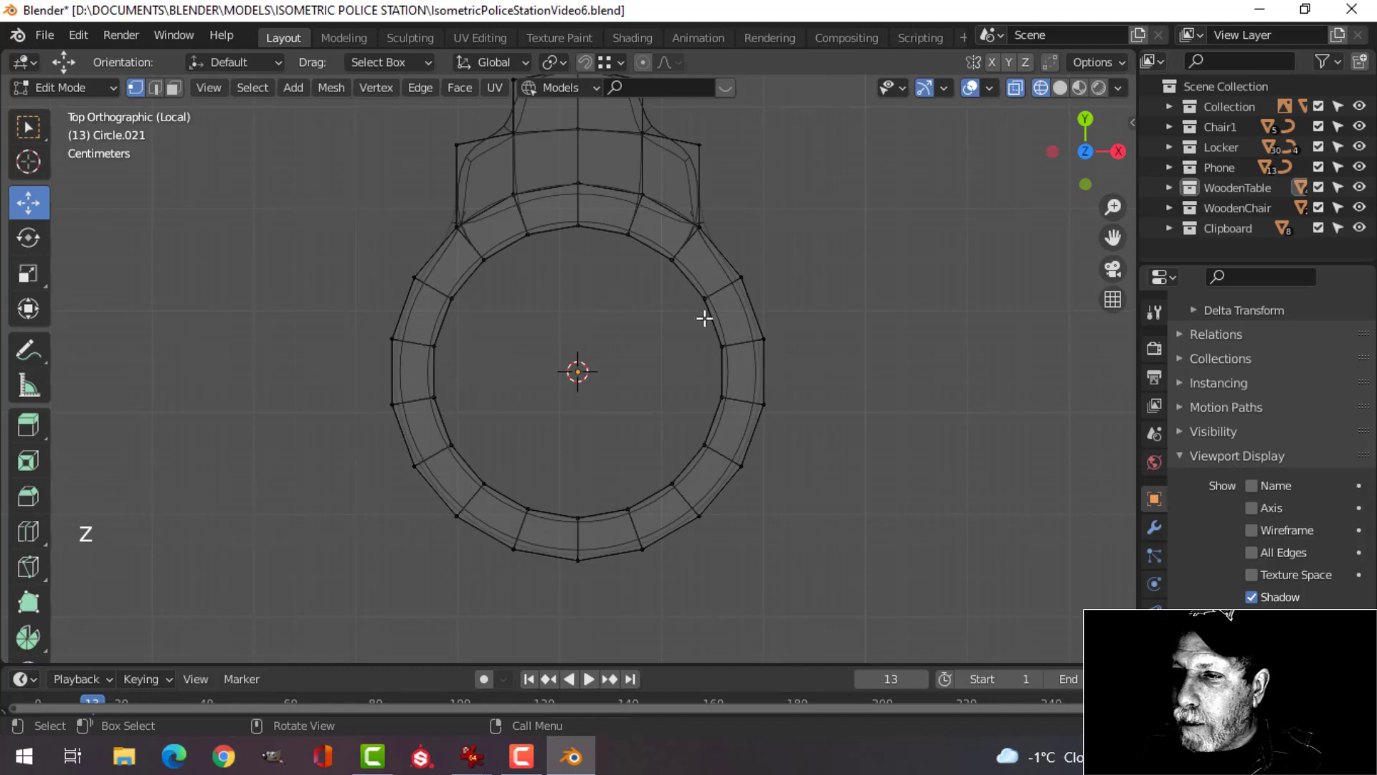
key("b")
left_click_drag(661, 270, 799, 308)
key("b")
left_click_drag(690, 322, 818, 362)
key("b")
left_click_drag(679, 368, 815, 427)
key("b")
left_click_drag(676, 405, 809, 493)
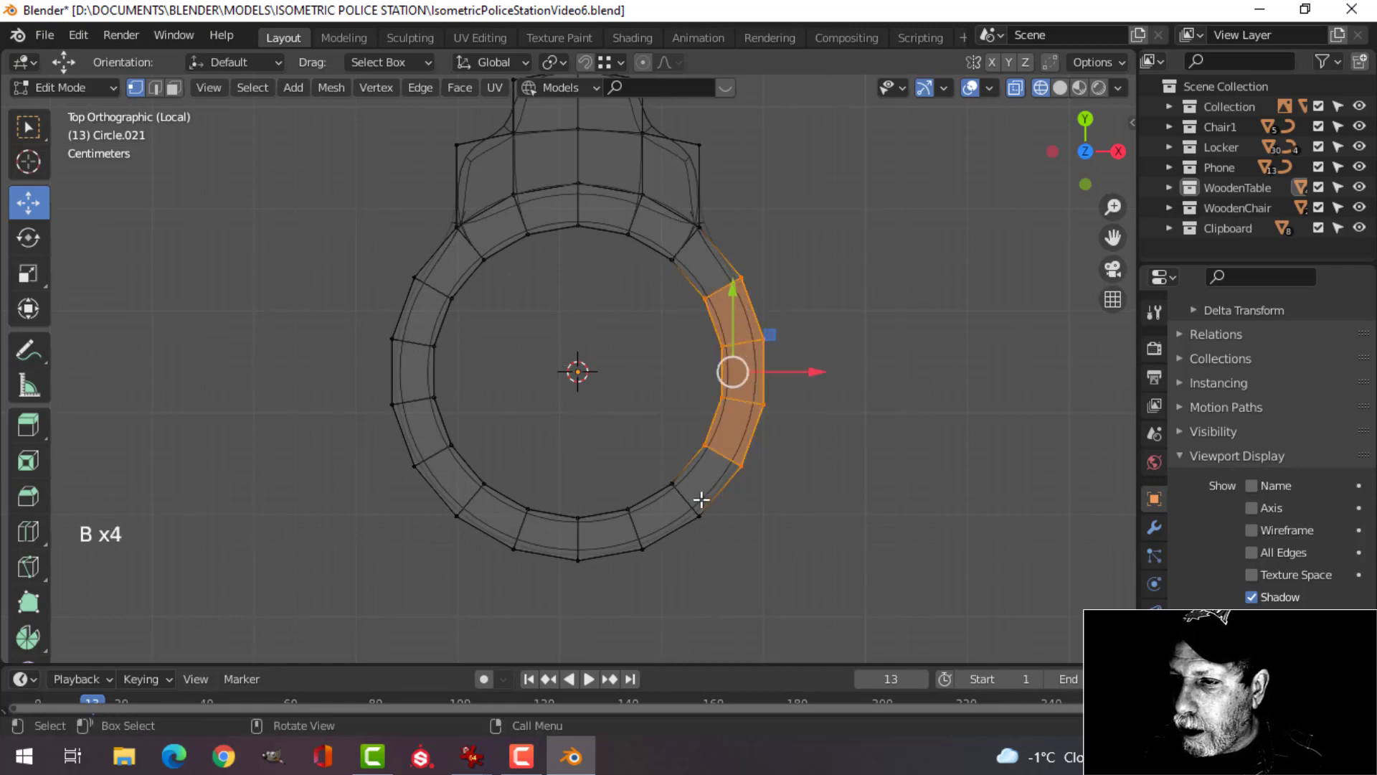
left_click_drag(668, 471, 677, 579)
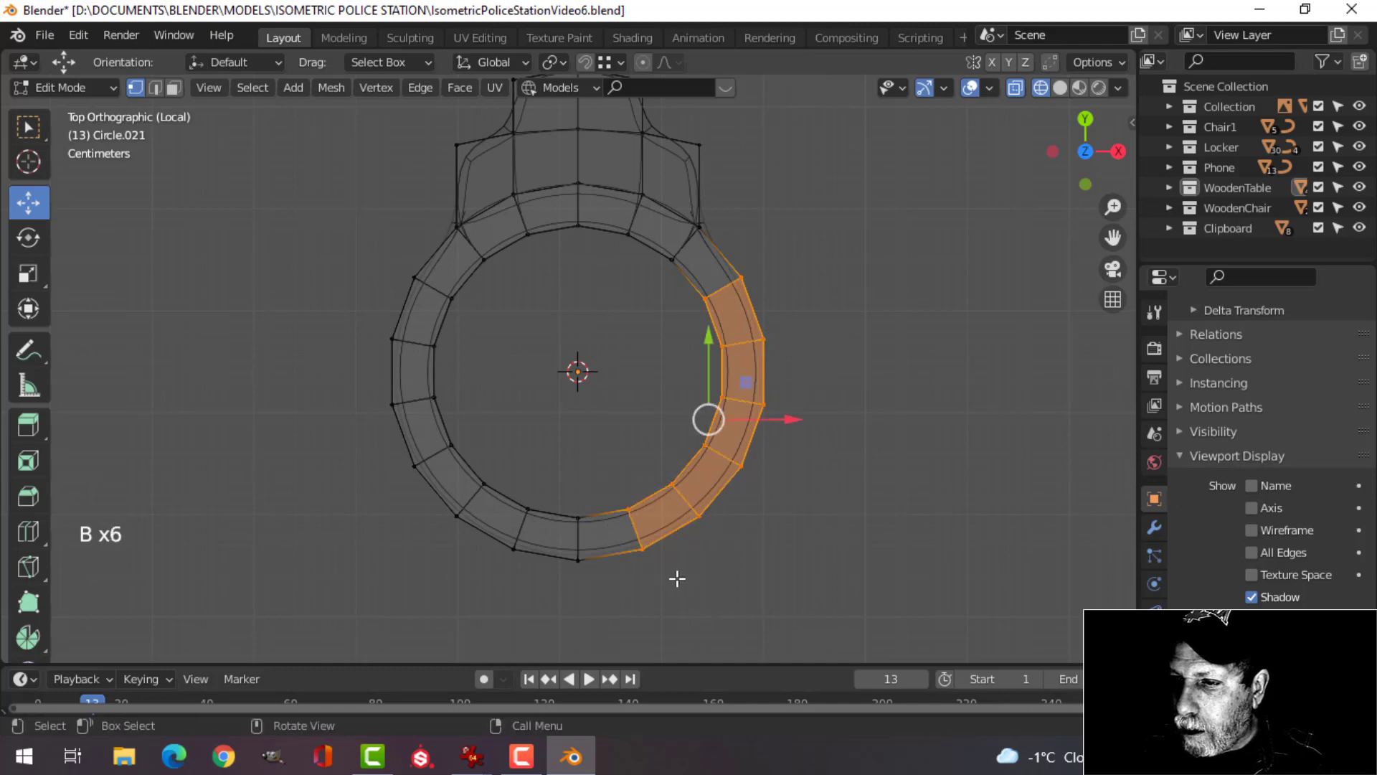
key("x")
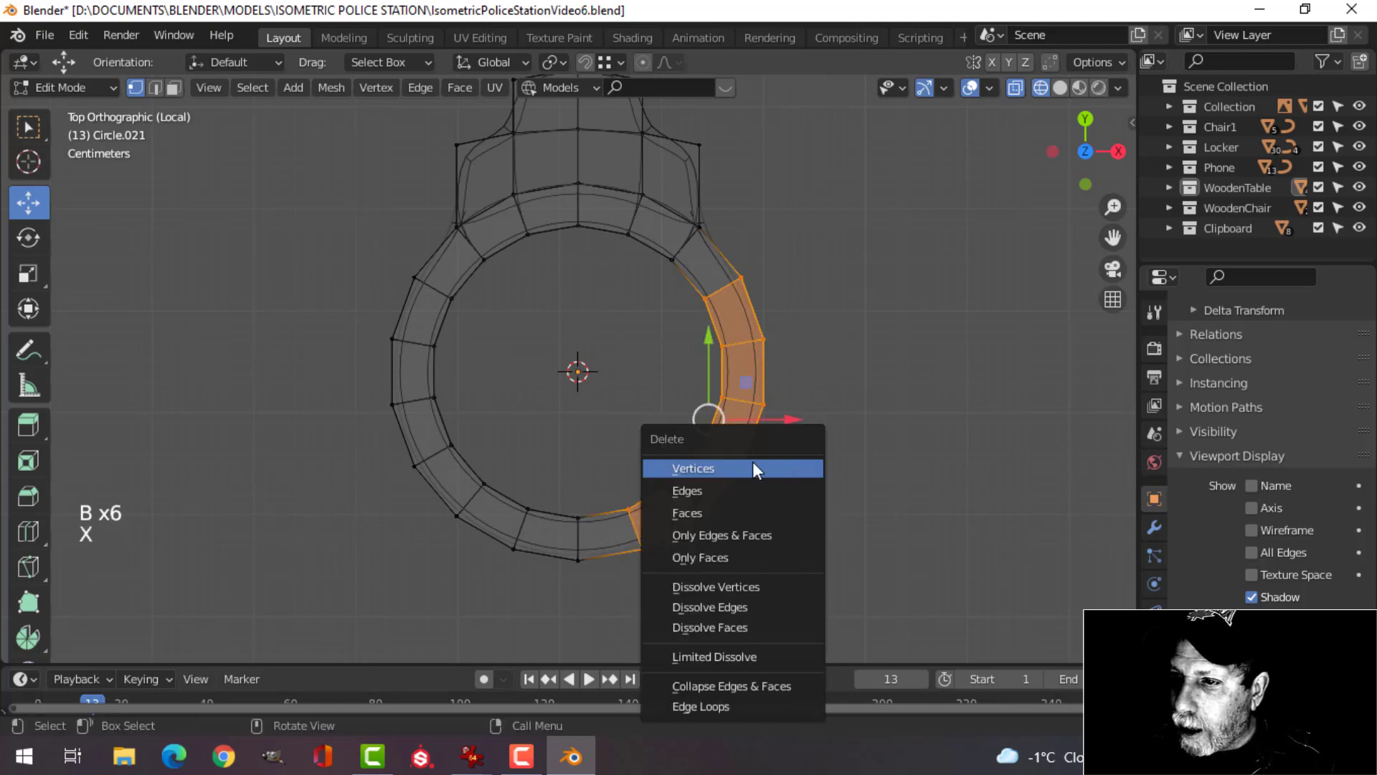
left_click(752, 464)
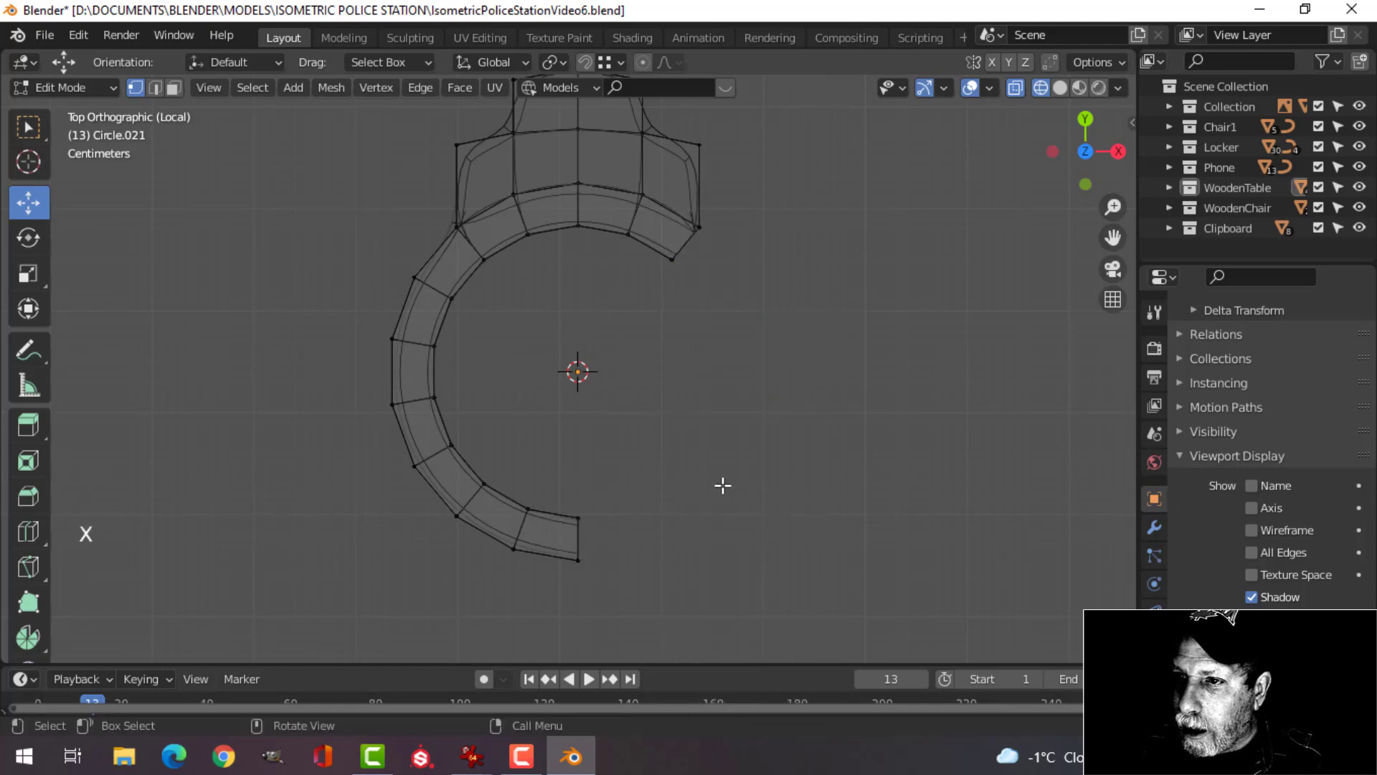
Fill the open ends of the upper and lower arms at the ring's -Y side with faces.
middle_click_drag(724, 486, 626, 281)
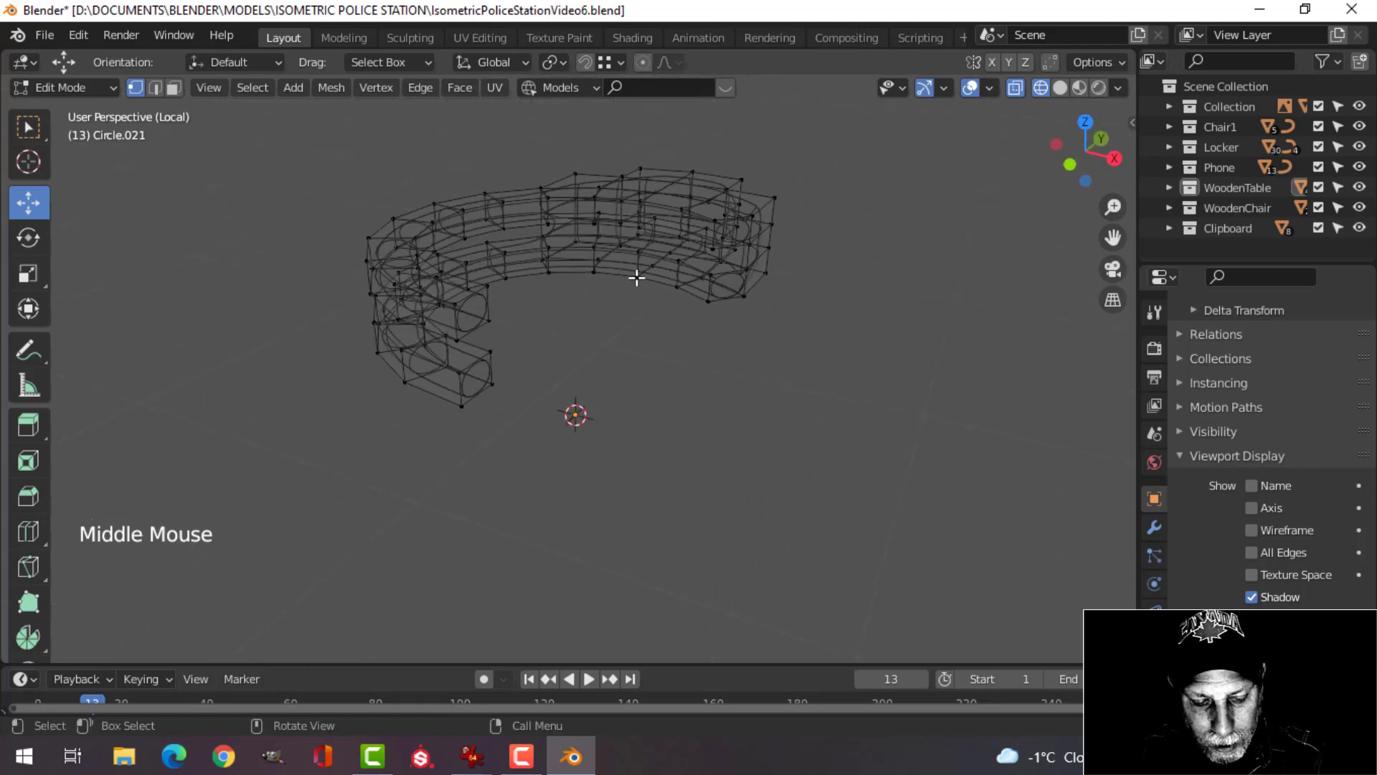
key("z")
left_click(789, 287)
middle_click_drag(791, 292, 702, 320)
scroll(574, 299, "up", 3)
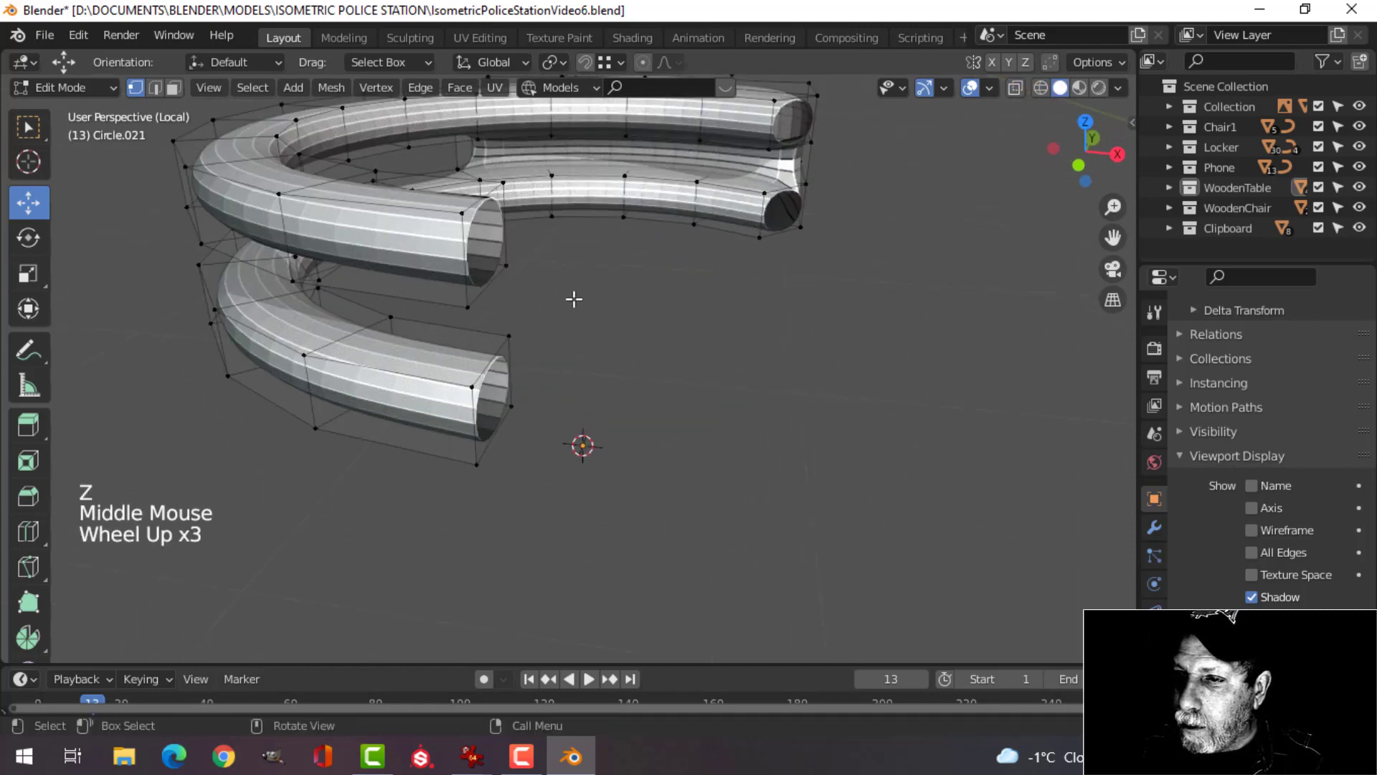
middle_click_drag(574, 299, 689, 301, "shift")
middle_click_drag(689, 301, 691, 230)
key("2")
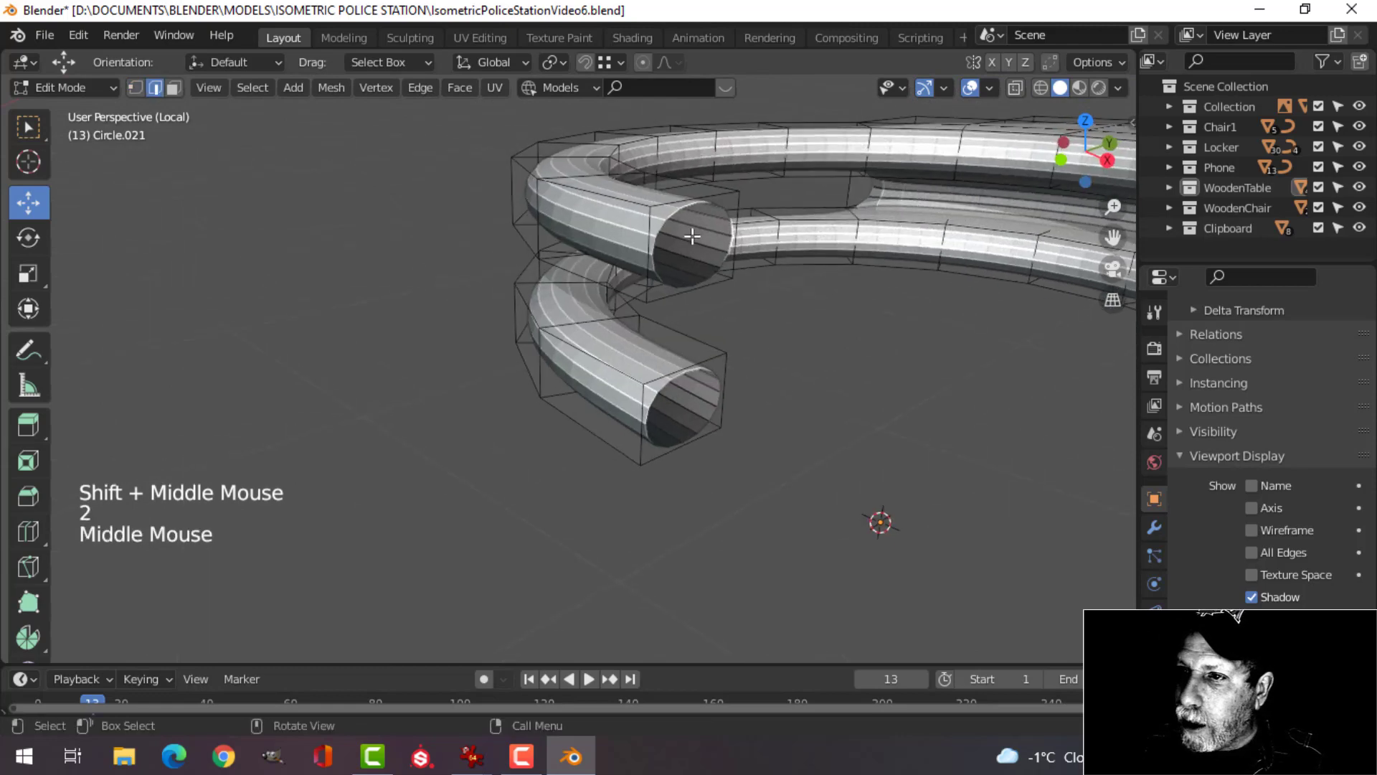
left_click(687, 201, "alt+shift")
key("f")
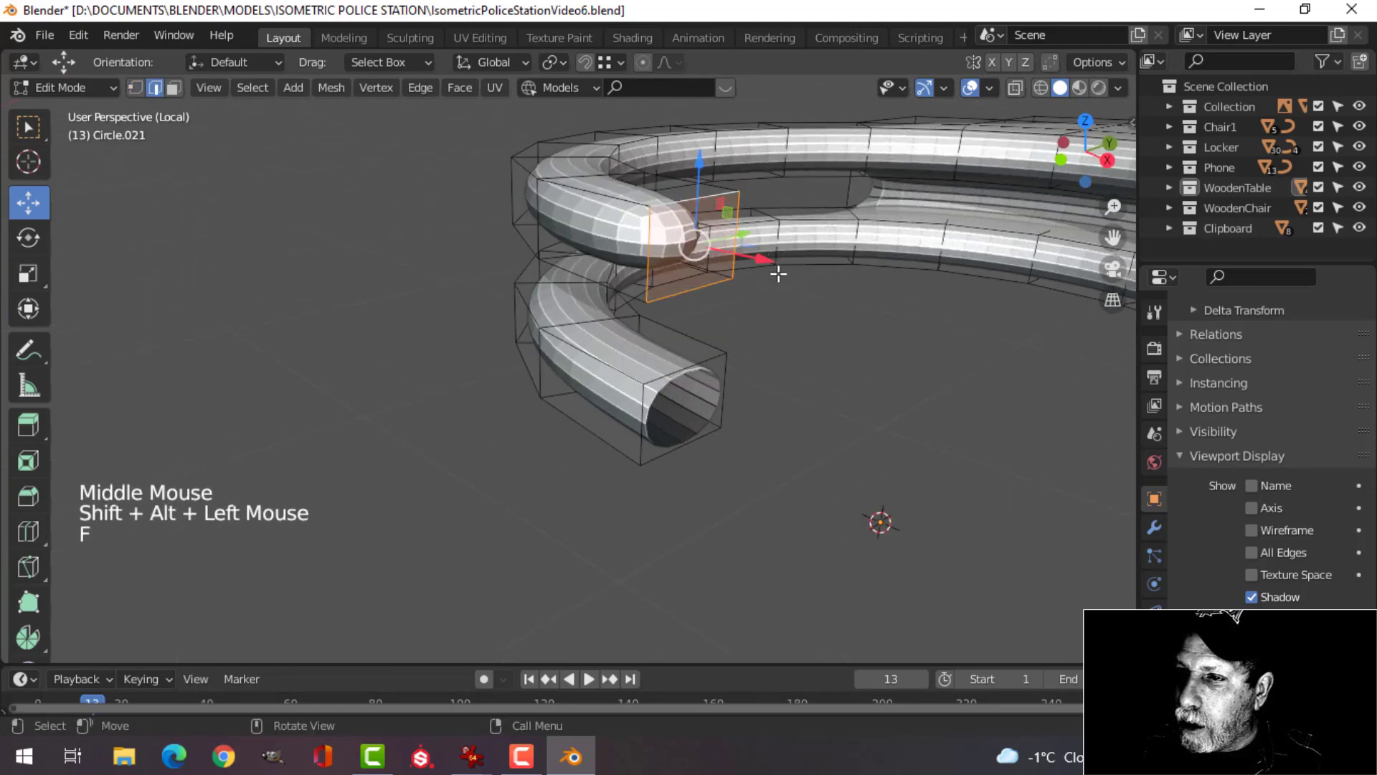
key("alt+a")
left_click(775, 368, "alt+shift")
key("f")
key("alt+a")
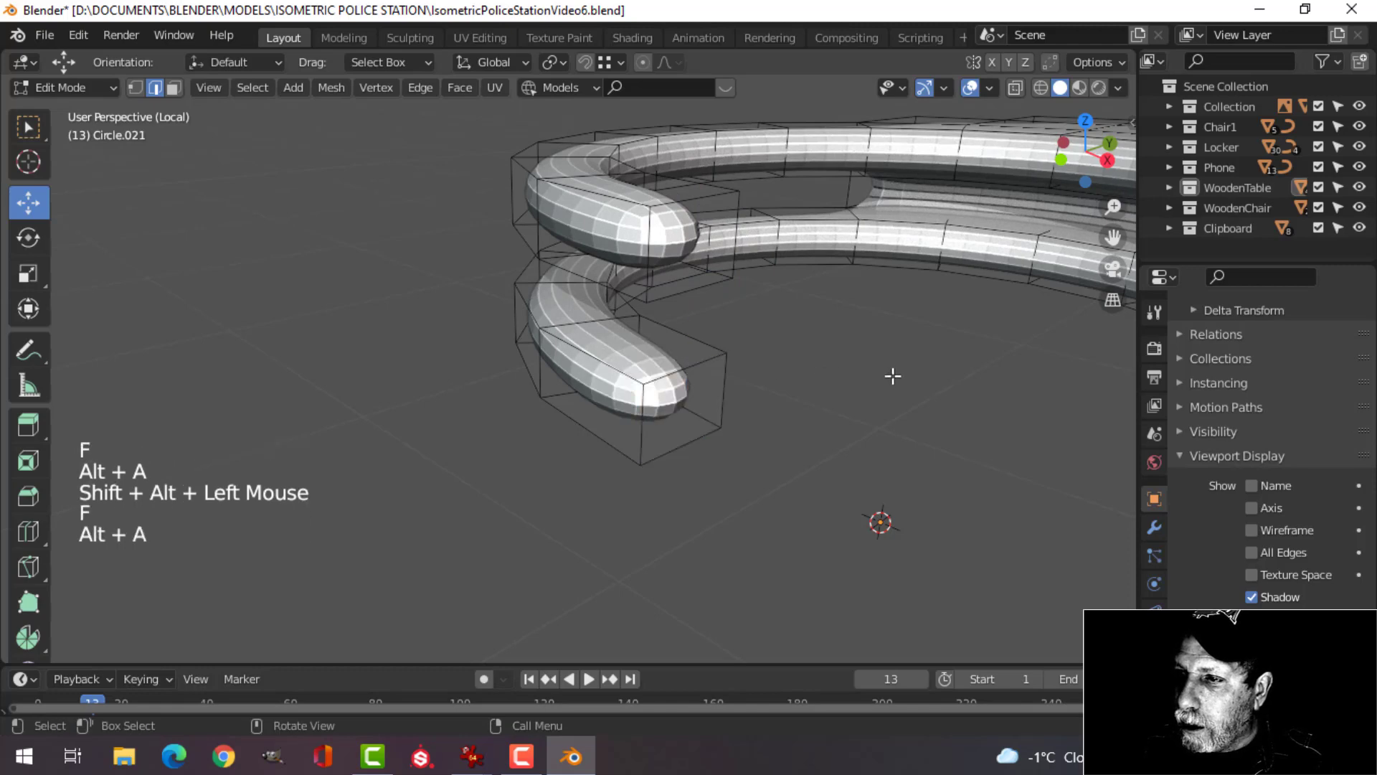
Fill the two remaining open ends beside the tab, upper and lower, with faces.
middle_click_drag(892, 376, 751, 338, "shift")
left_click(798, 207, "alt+shift")
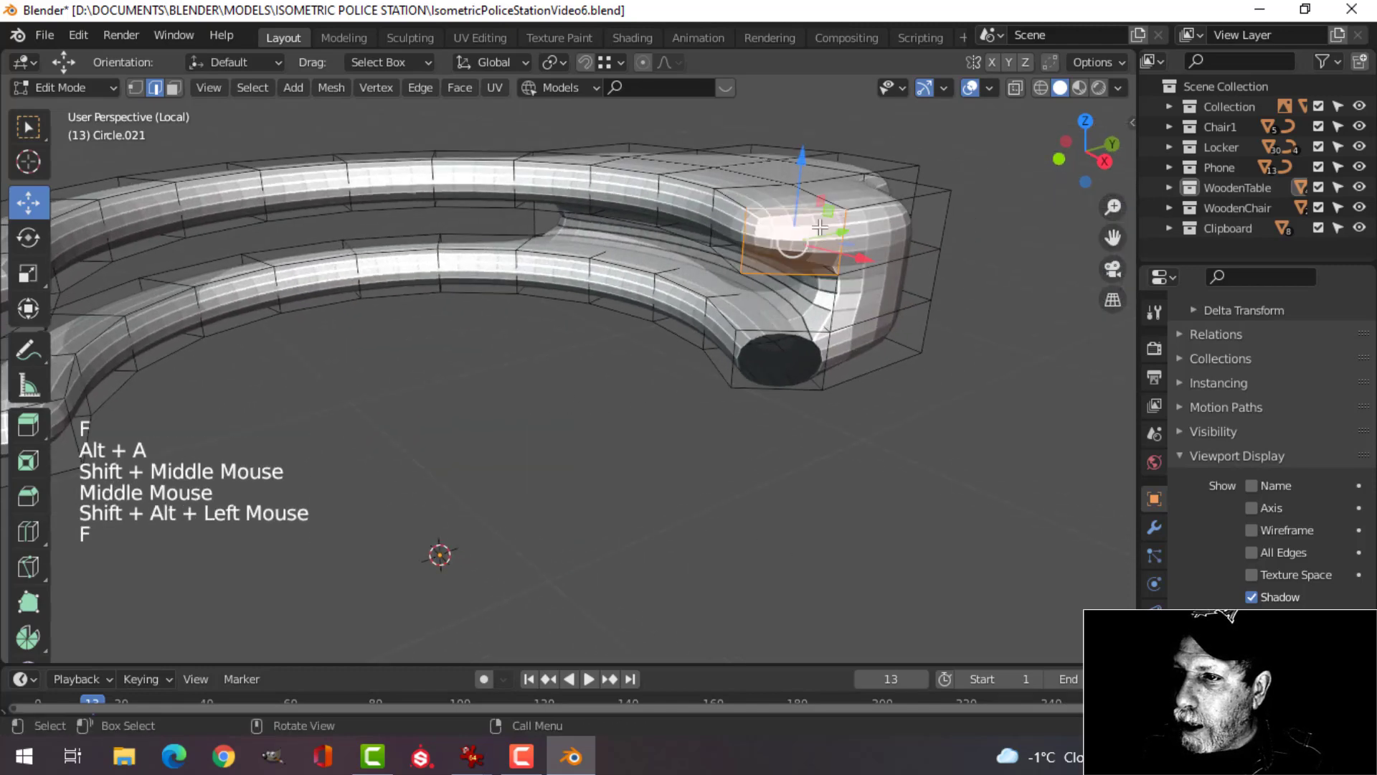
key("f")
key("alt+a")
left_click(830, 333, "alt+shift")
key("f")
key("alt+a")
scroll(830, 334, "down", 3)
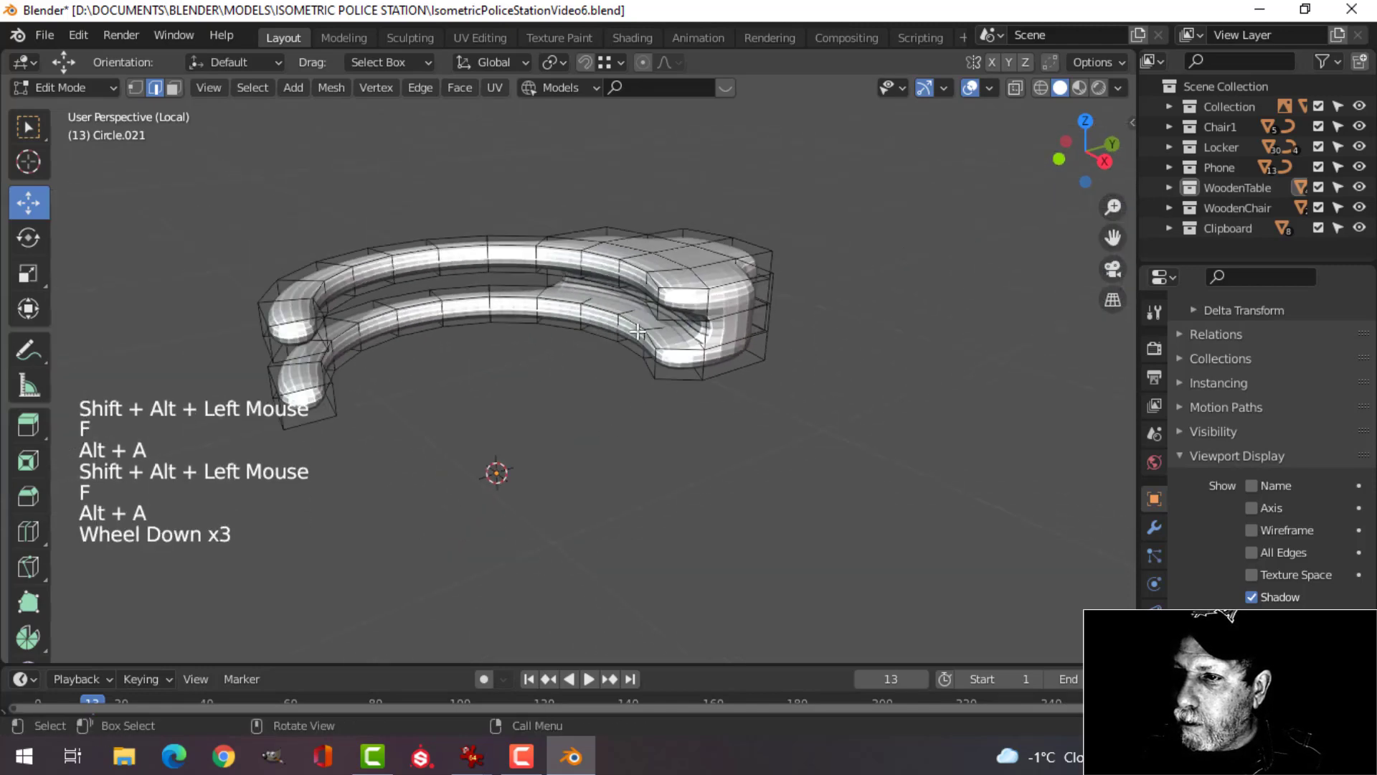
Return to object mode and apply Shade Smooth to the cuff.
key("Tab")
key("alt+a")
middle_click_drag(646, 316, 681, 284)
scroll(703, 365, "down", 1)
right_click(561, 231)
left_click(678, 278)
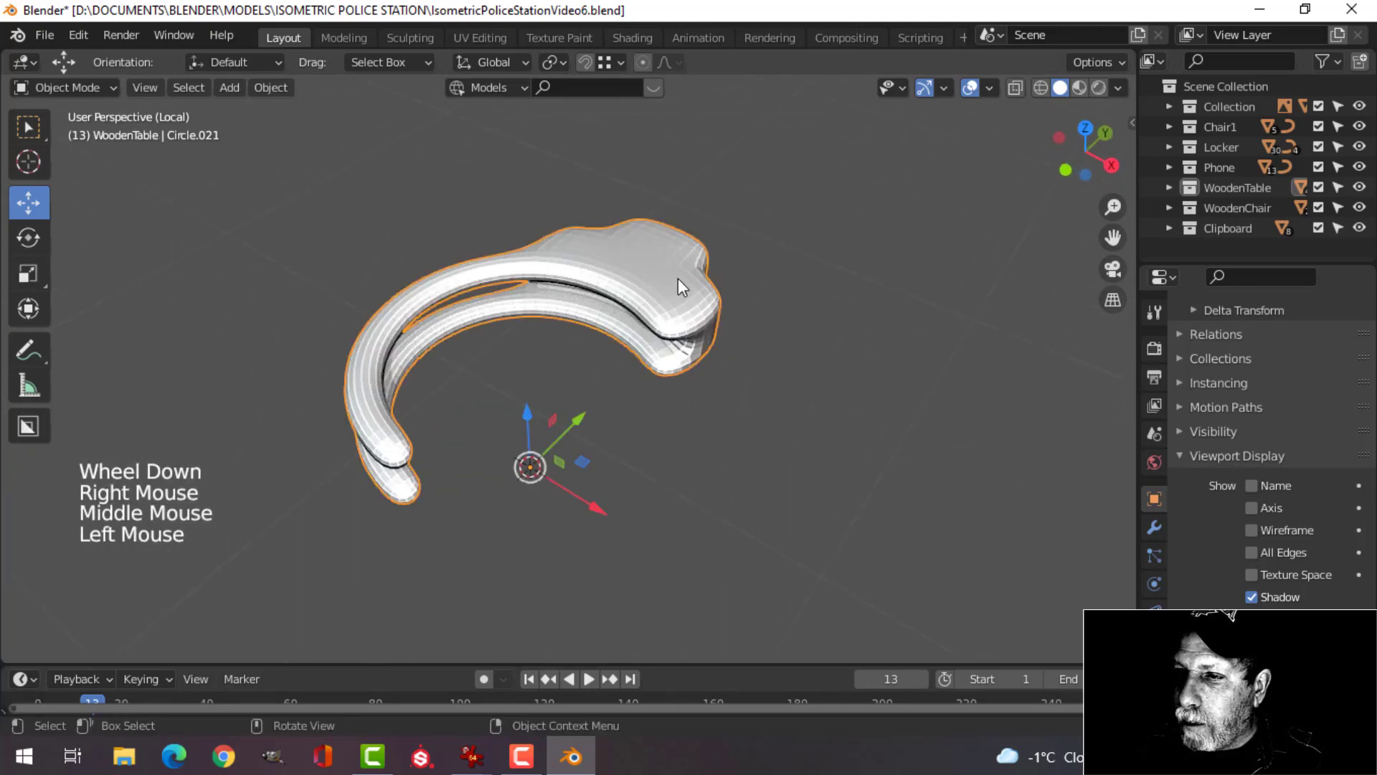
right_click(678, 279)
left_click(676, 275)
mouse_move(729, 341)
middle_mouse_down()
mouse_move(739, 324)
mouse_move(722, 340)
middle_mouse_up()
key("alt+a")
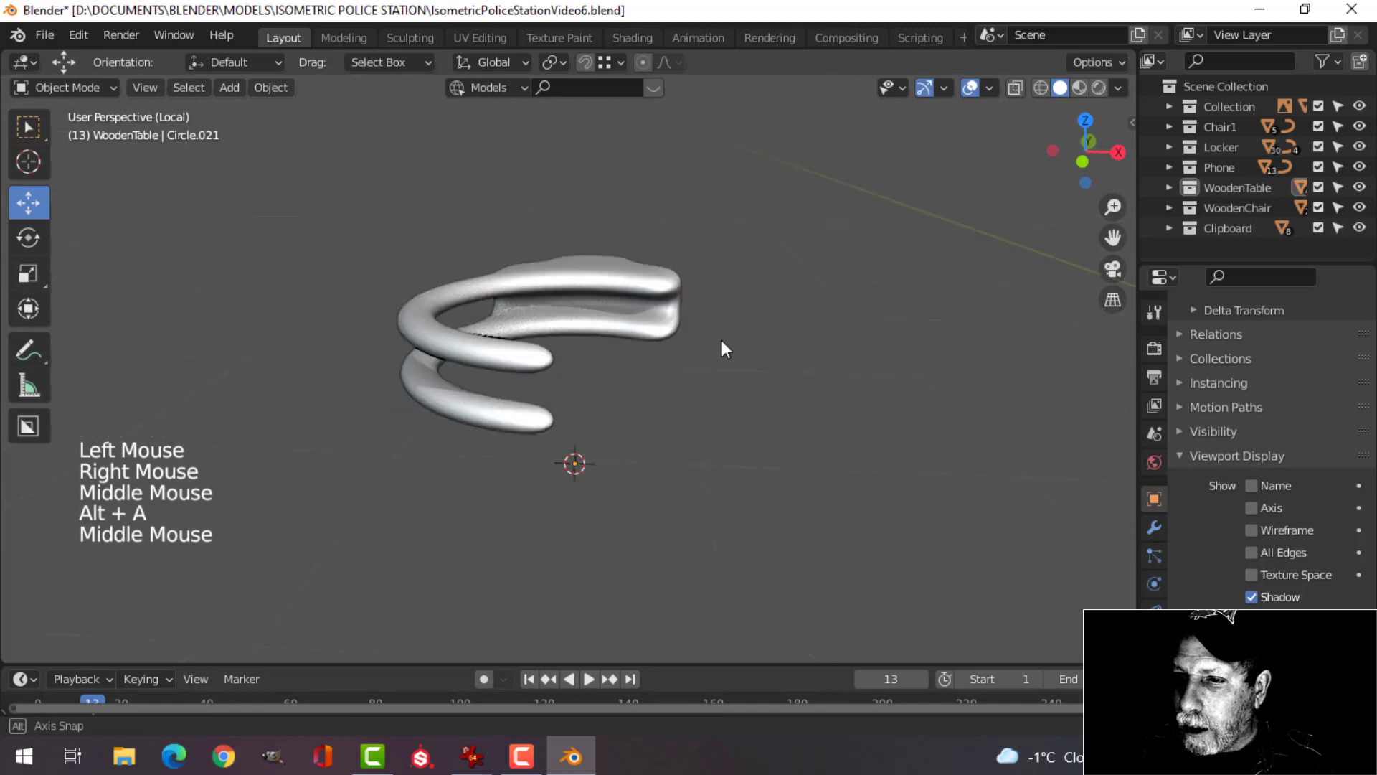
Add one centred loop cut across the upper arm's last segment near its free end.
scroll(631, 347, "up", 2)
middle_click_drag(631, 348, 674, 380, "shift")
middle_click_drag(674, 380, 732, 330)
middle_click_drag(732, 330, 738, 351)
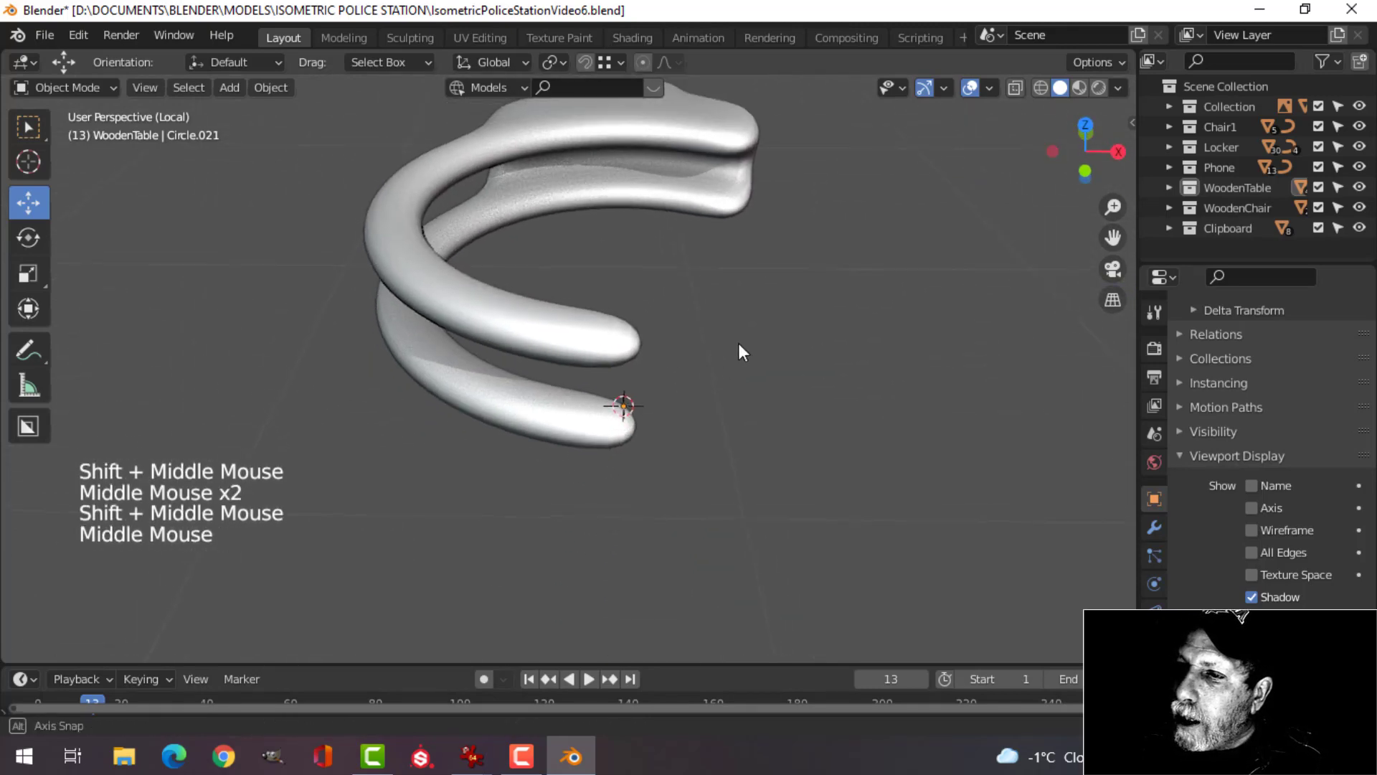
key("Tab")
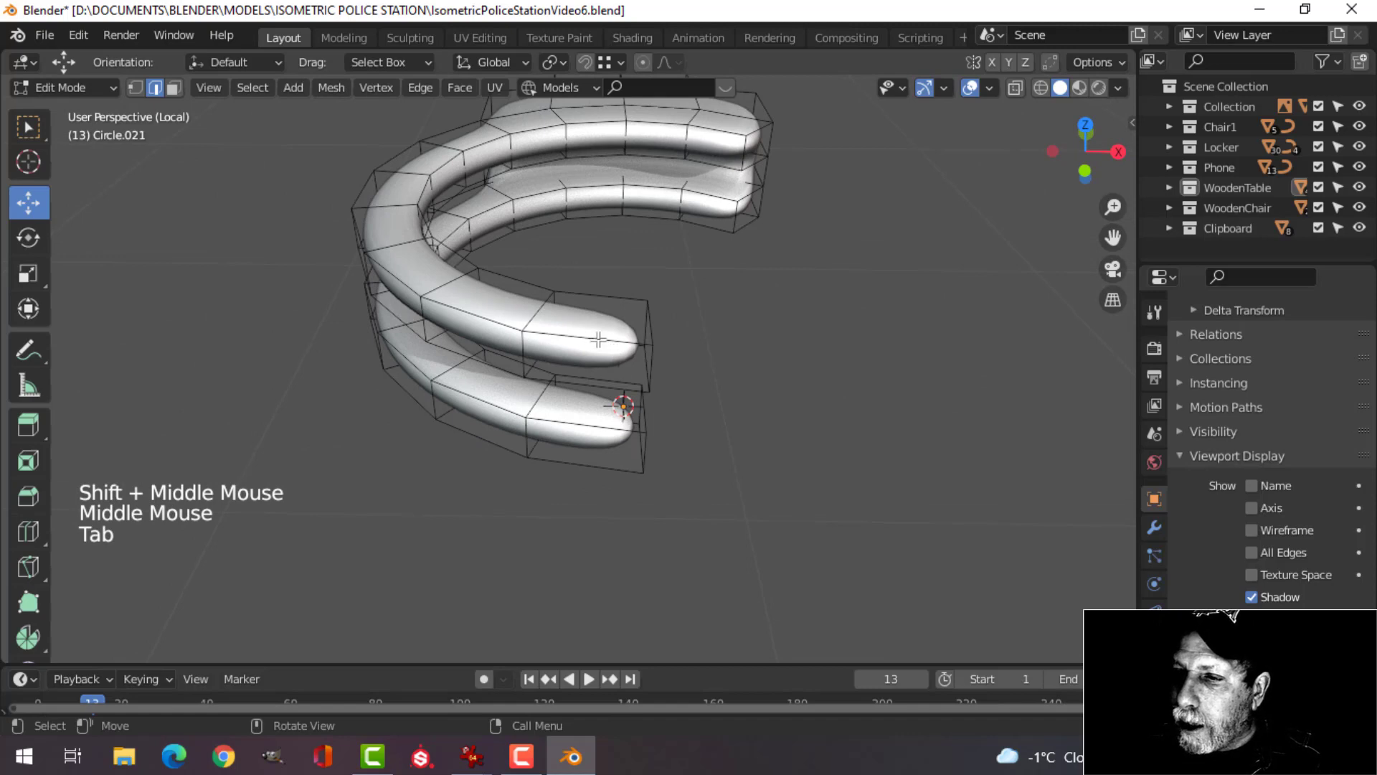
key("ctrl+r")
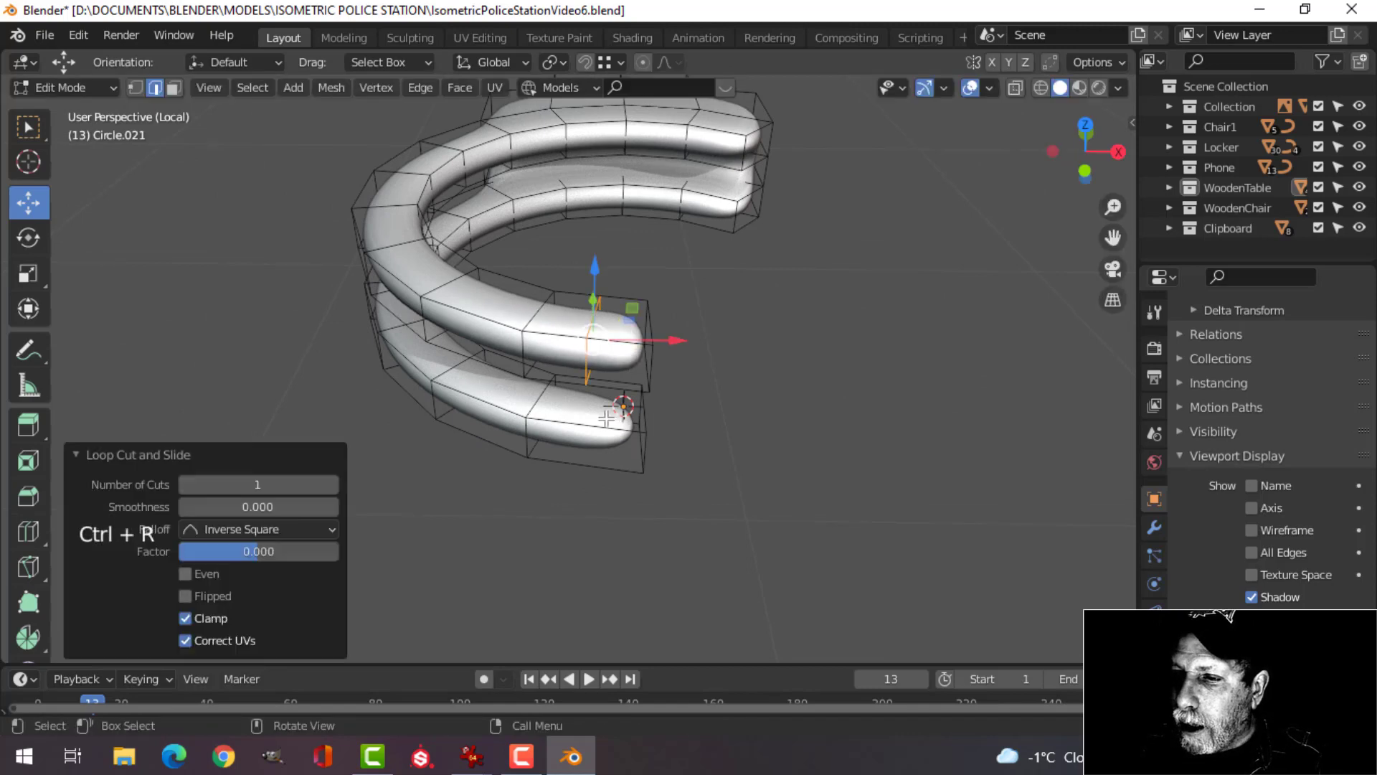
key("alt+a")
Add a centred lengthwise loop cut along the upper arm and another along the lower arm.
middle_click_drag(615, 409, 655, 373)
key("ctrl+r")
left_click(553, 399)
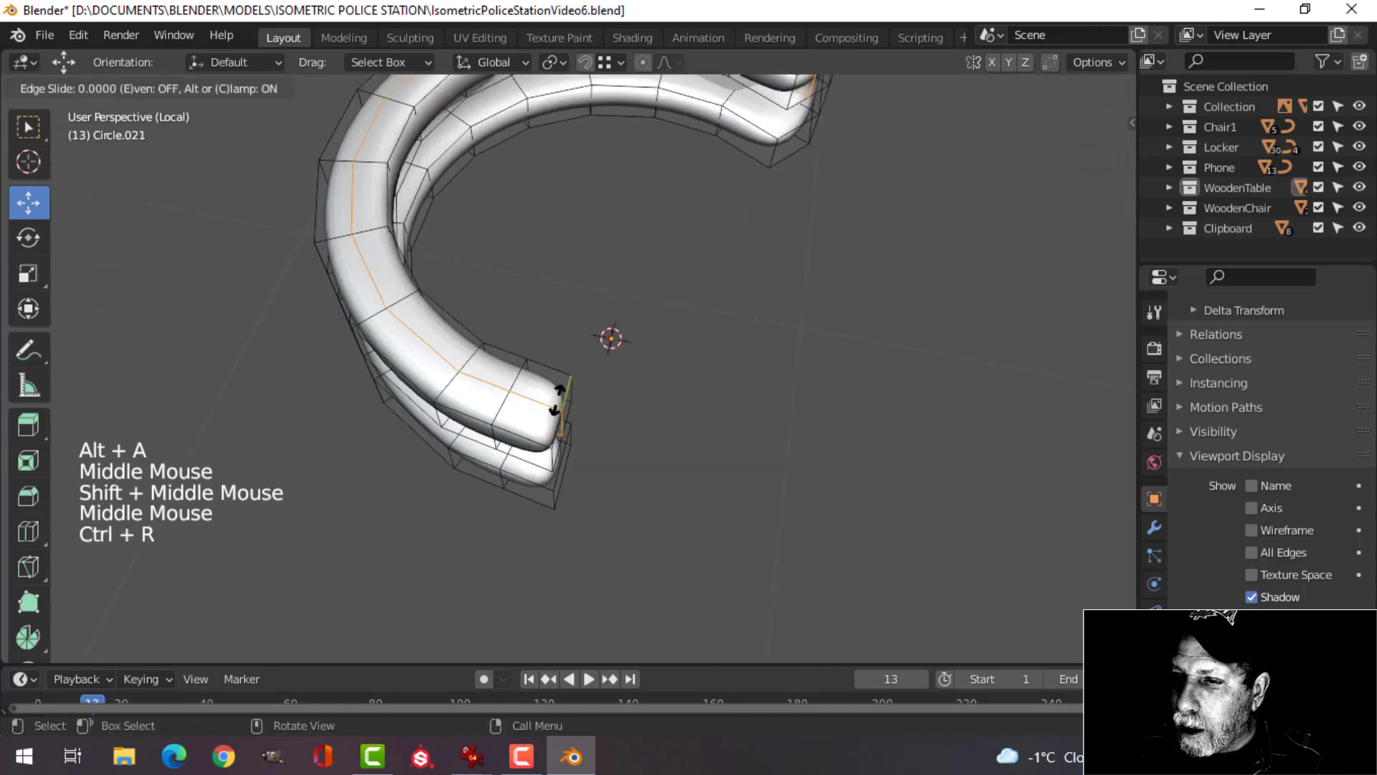
left_click(624, 430)
key("alt+a")
key("ctrl+r")
left_click(561, 461)
left_click(560, 462)
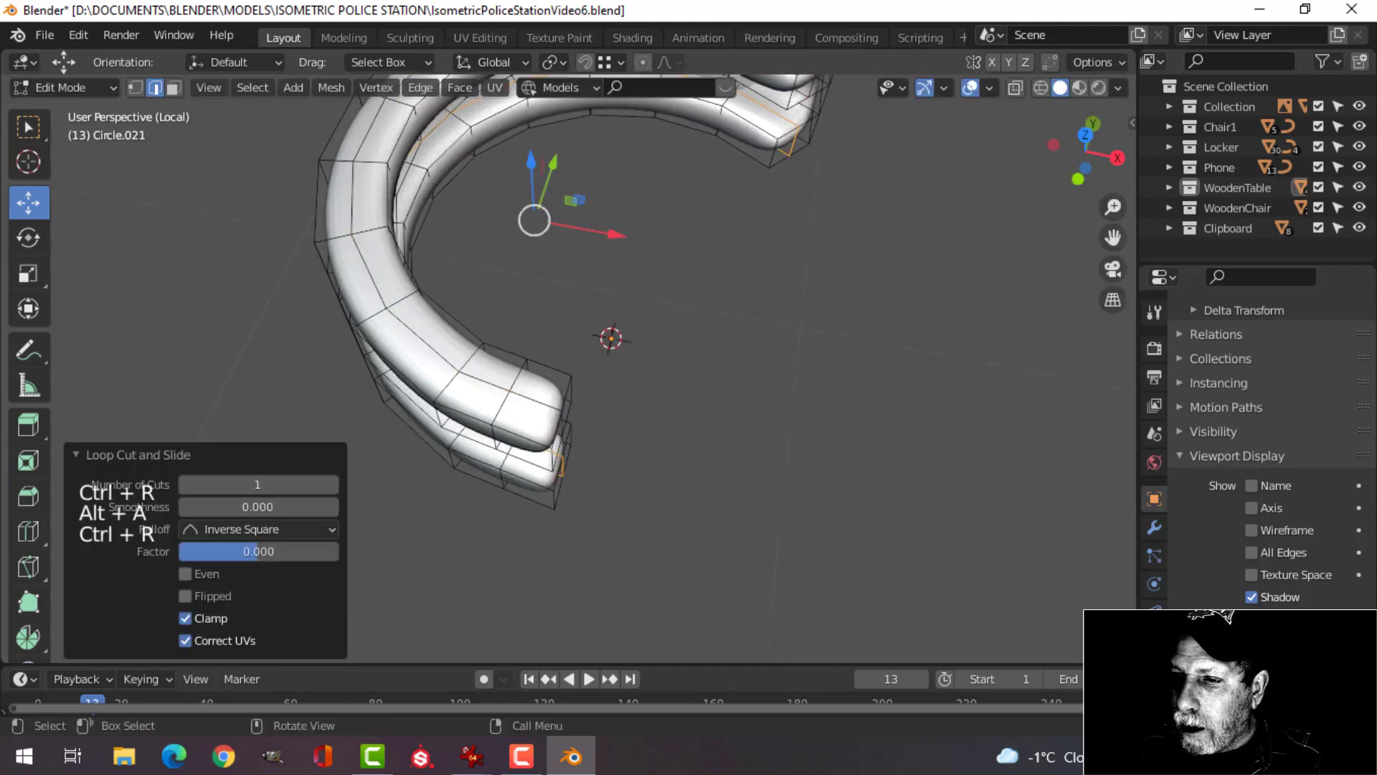
In a wireframe top view, move the inner vertices of the loop near the arms' free end outward to flare the tip.
key("alt+a")
middle_click_drag(560, 461, 703, 384)
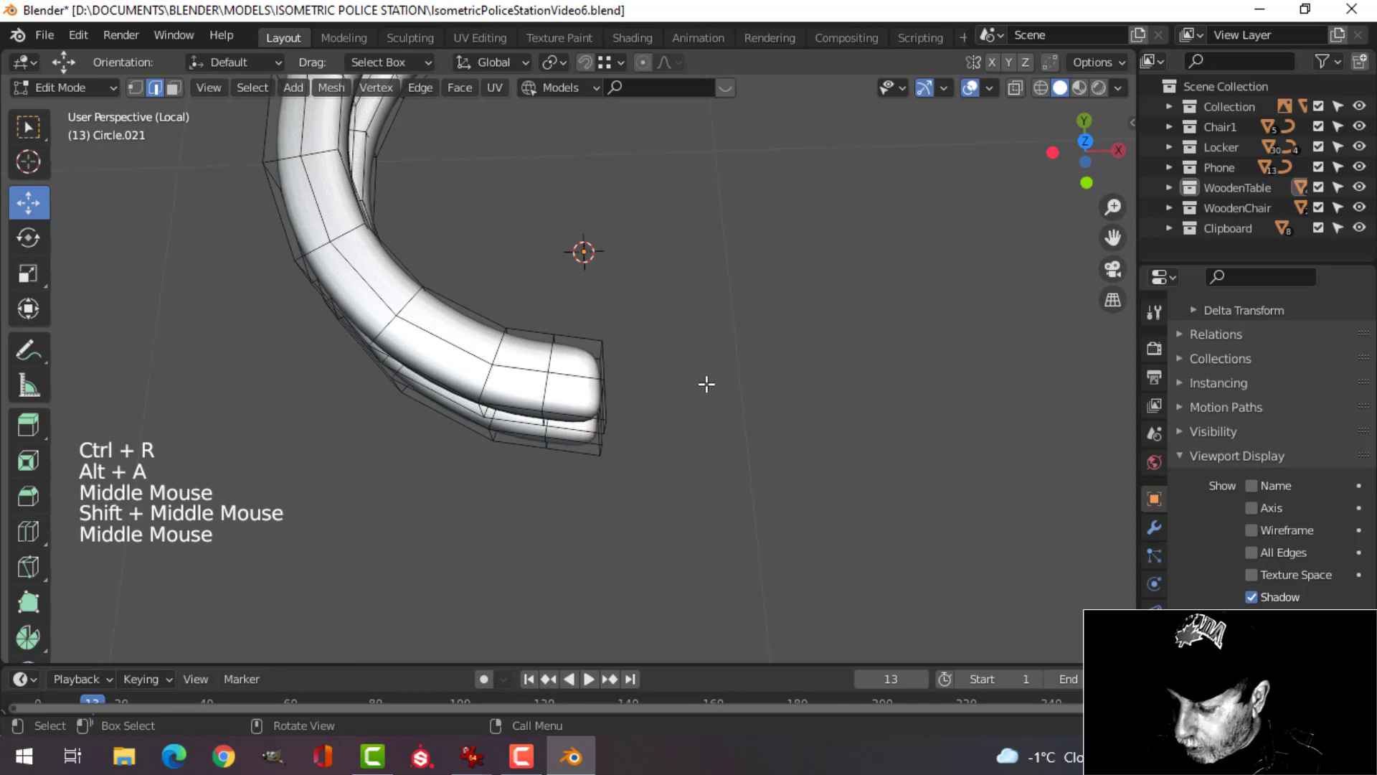
key("KP_7")
key("z")
left_click(544, 371)
scroll(624, 436, "up", 4)
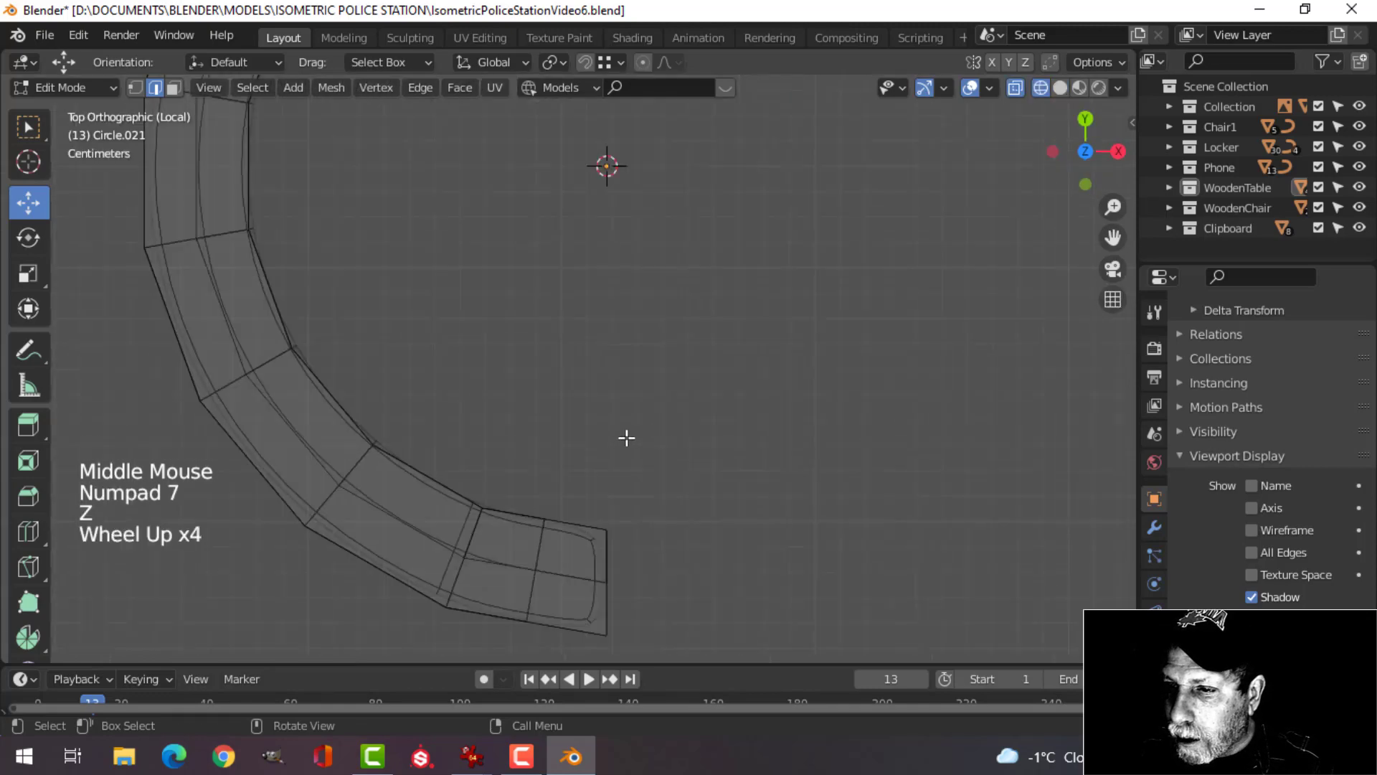
middle_click_drag(624, 437, 695, 248, "shift")
scroll(698, 309, "up", 2)
key("1")
middle_click_drag(668, 378, 600, 325, "shift")
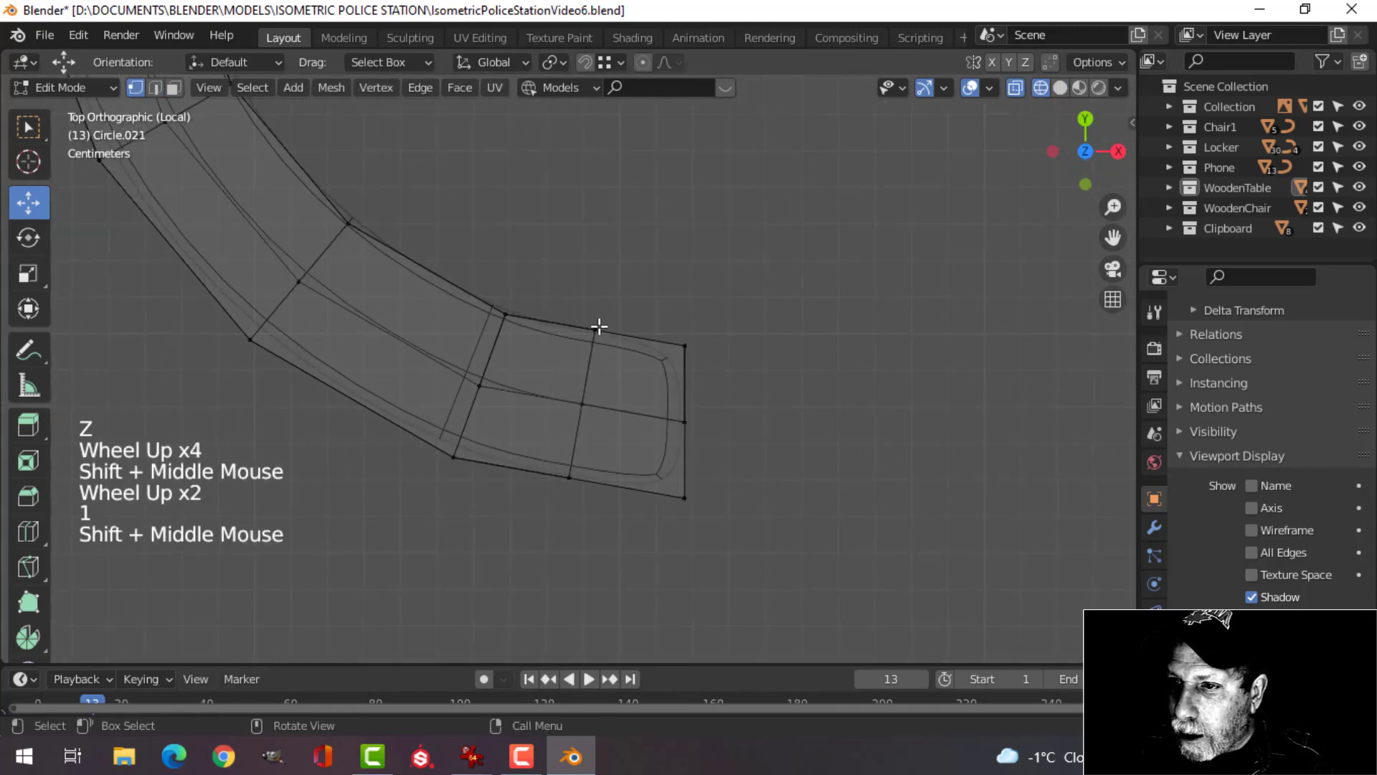
key("b")
left_click_drag(562, 304, 630, 361)
key("g")
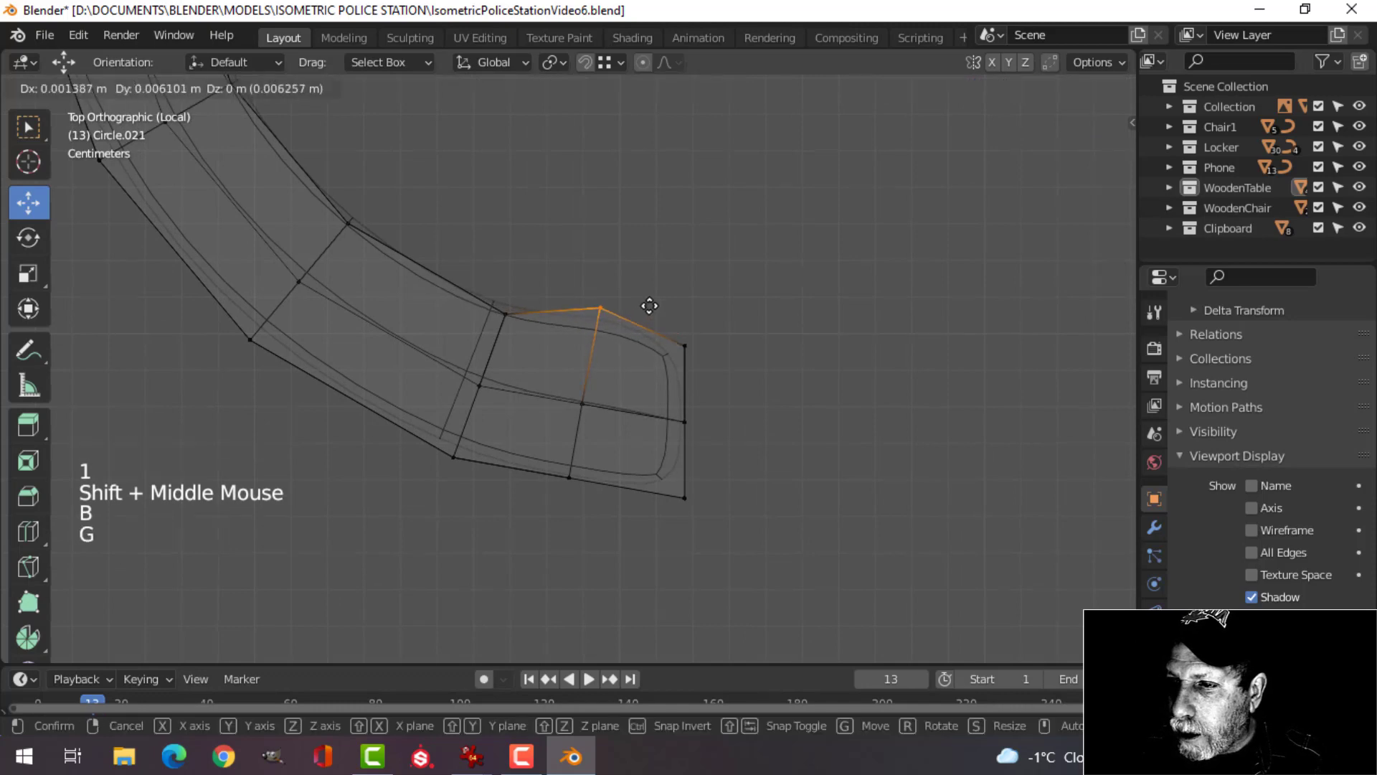
left_click(652, 276)
key("alt+a")
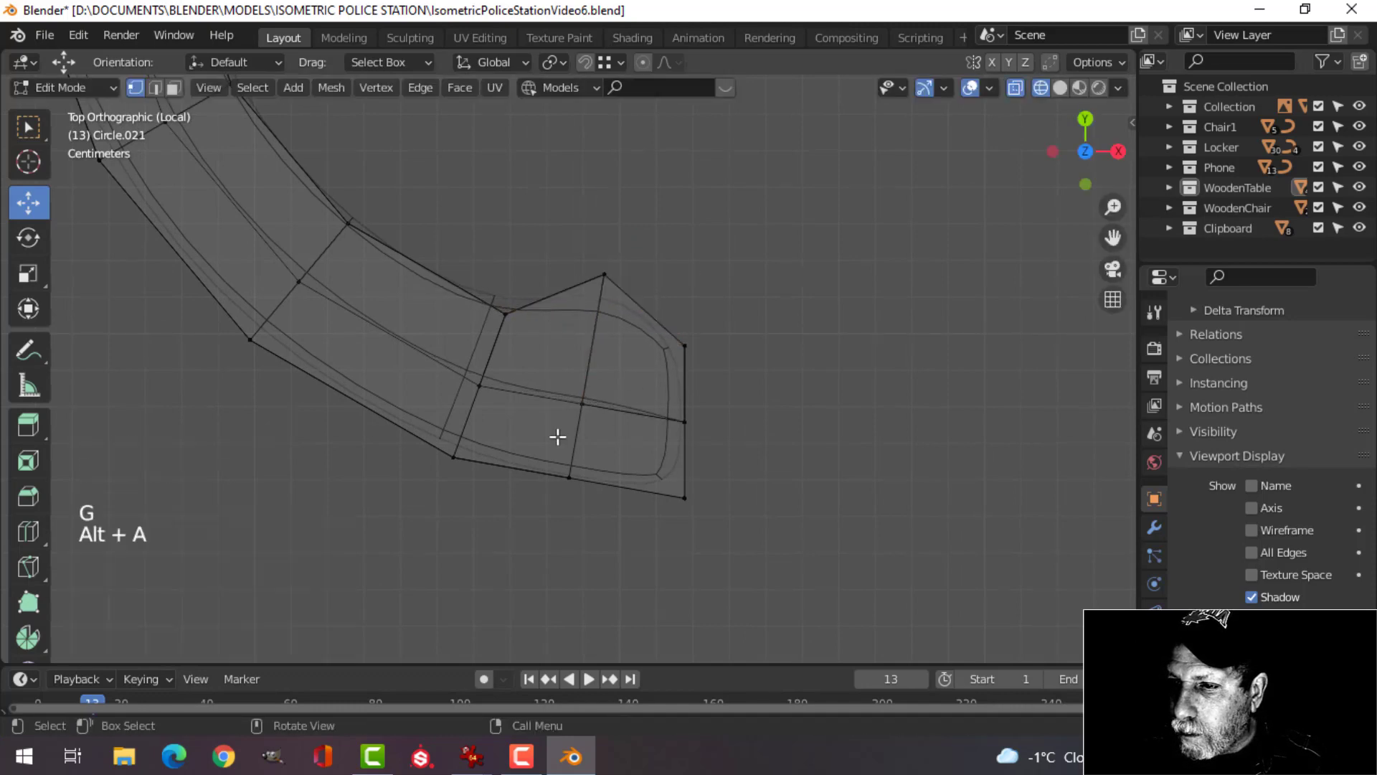
Pull the same loop's outer vertices outward and extend the tip's middle end vertices by about 0.014 m.
left_click_drag(589, 509, 589, 508)
key("g")
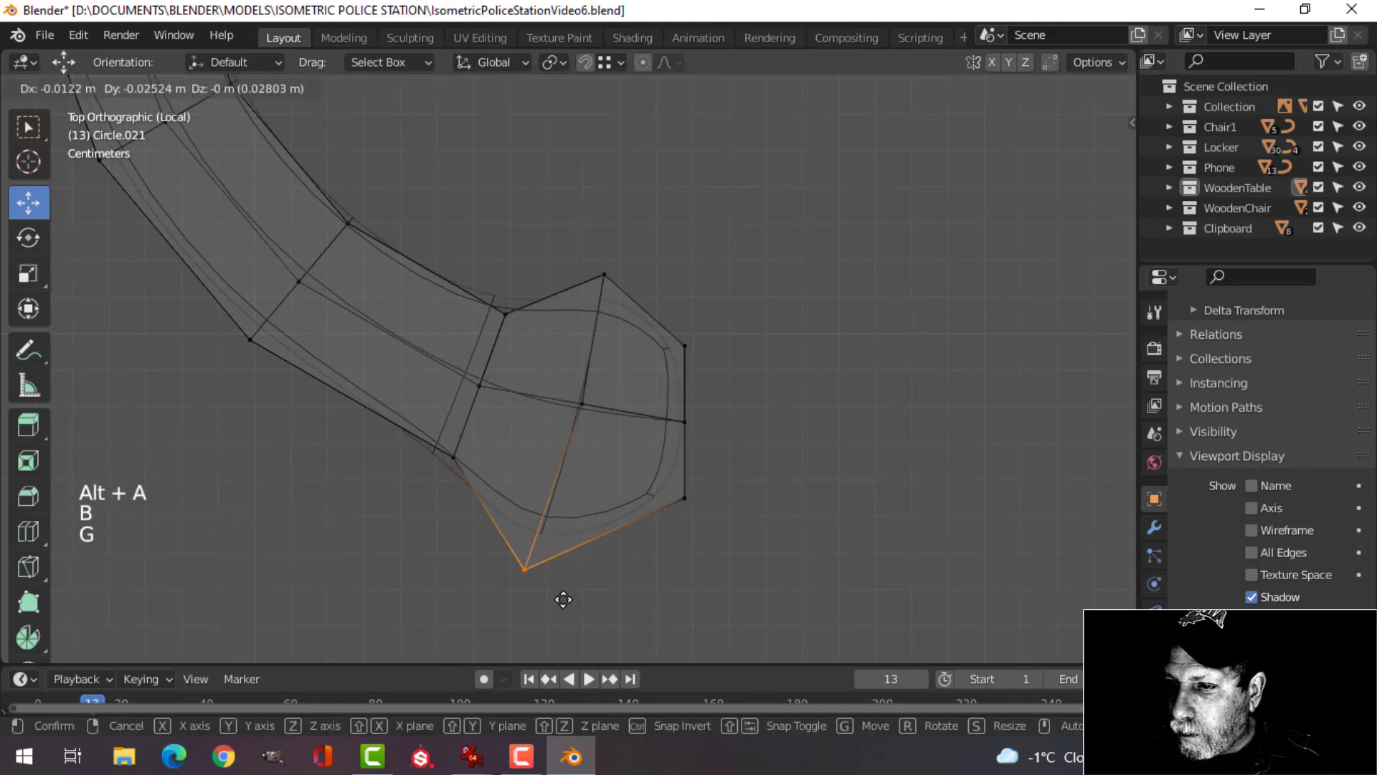
left_click(576, 609)
key("alt+a")
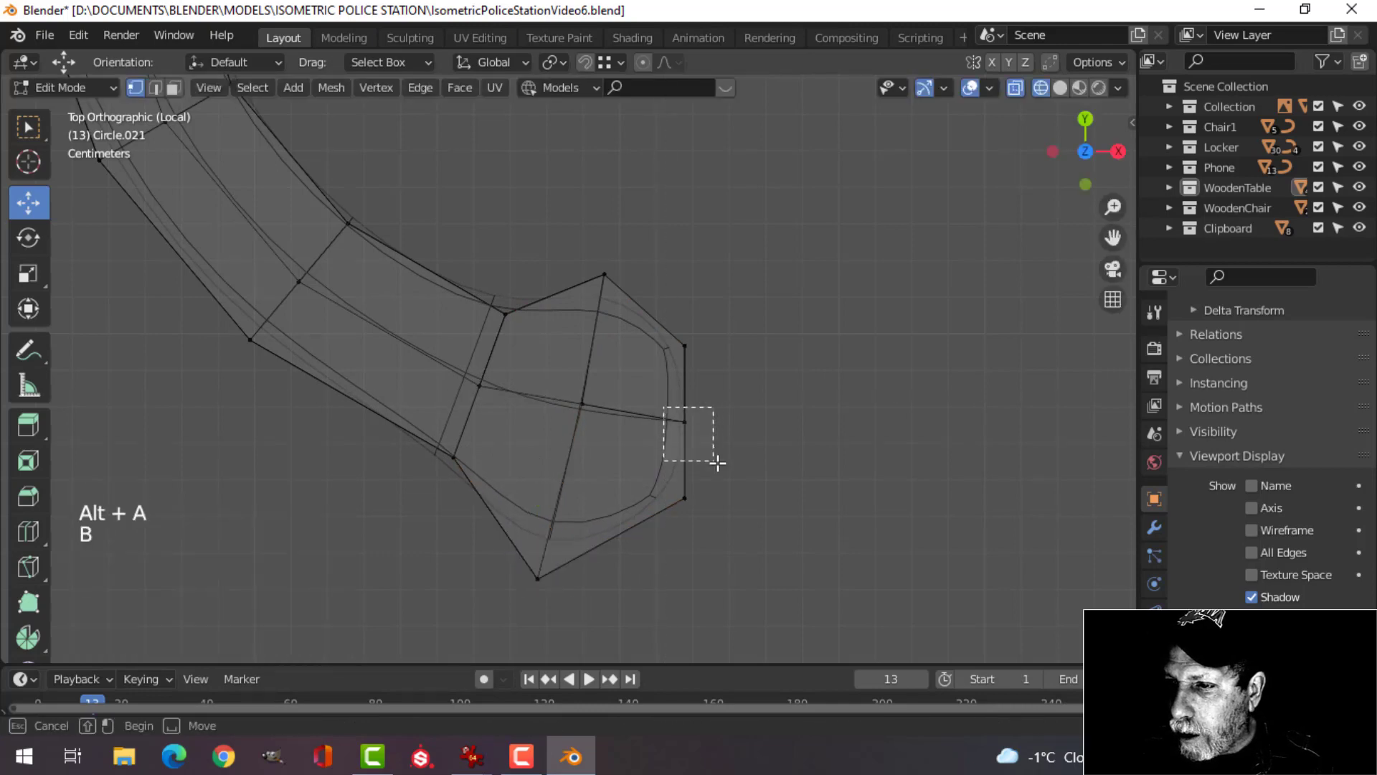
left_click_drag(717, 463, 718, 463)
key("g")
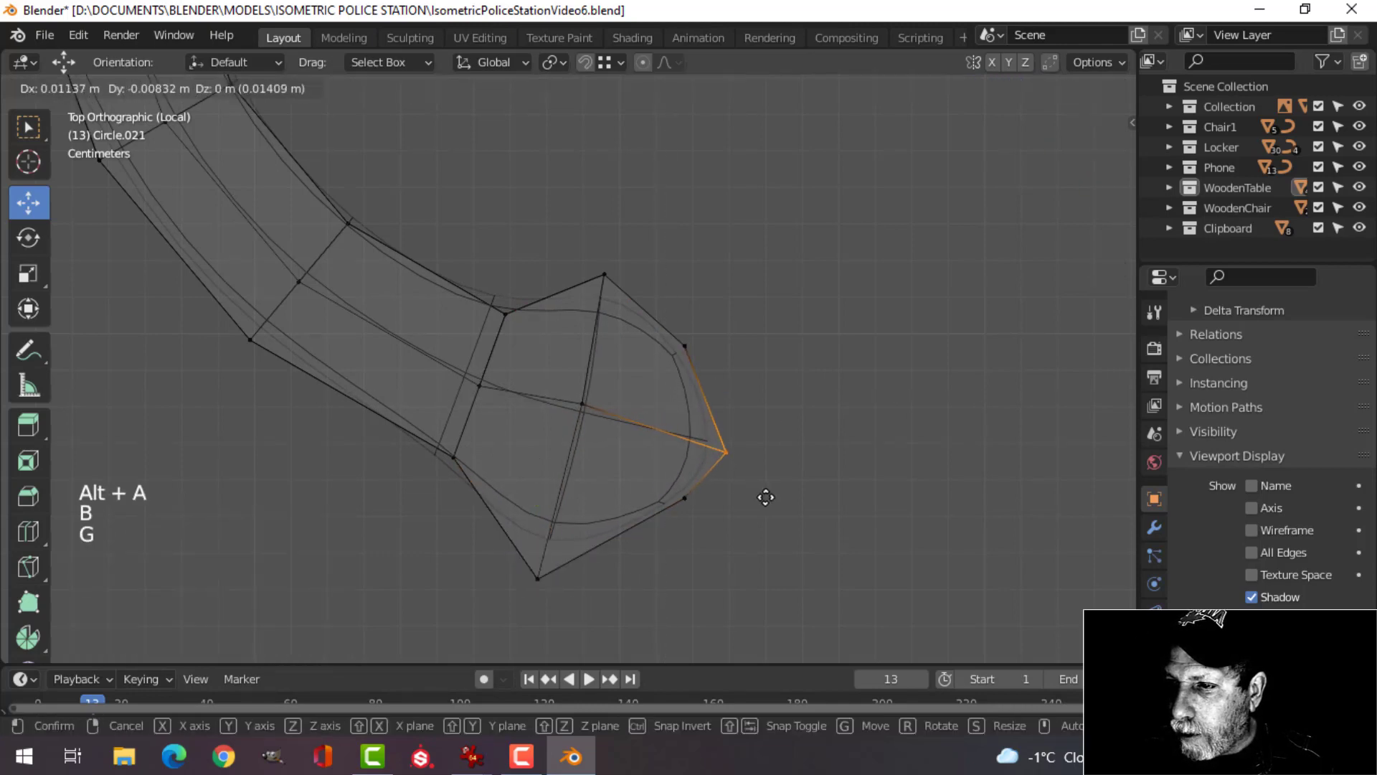
left_click(767, 499)
key("alt+a")
Move the inner and outer corner vertices at the free end outward to round the tip, and return to object mode.
key("b")
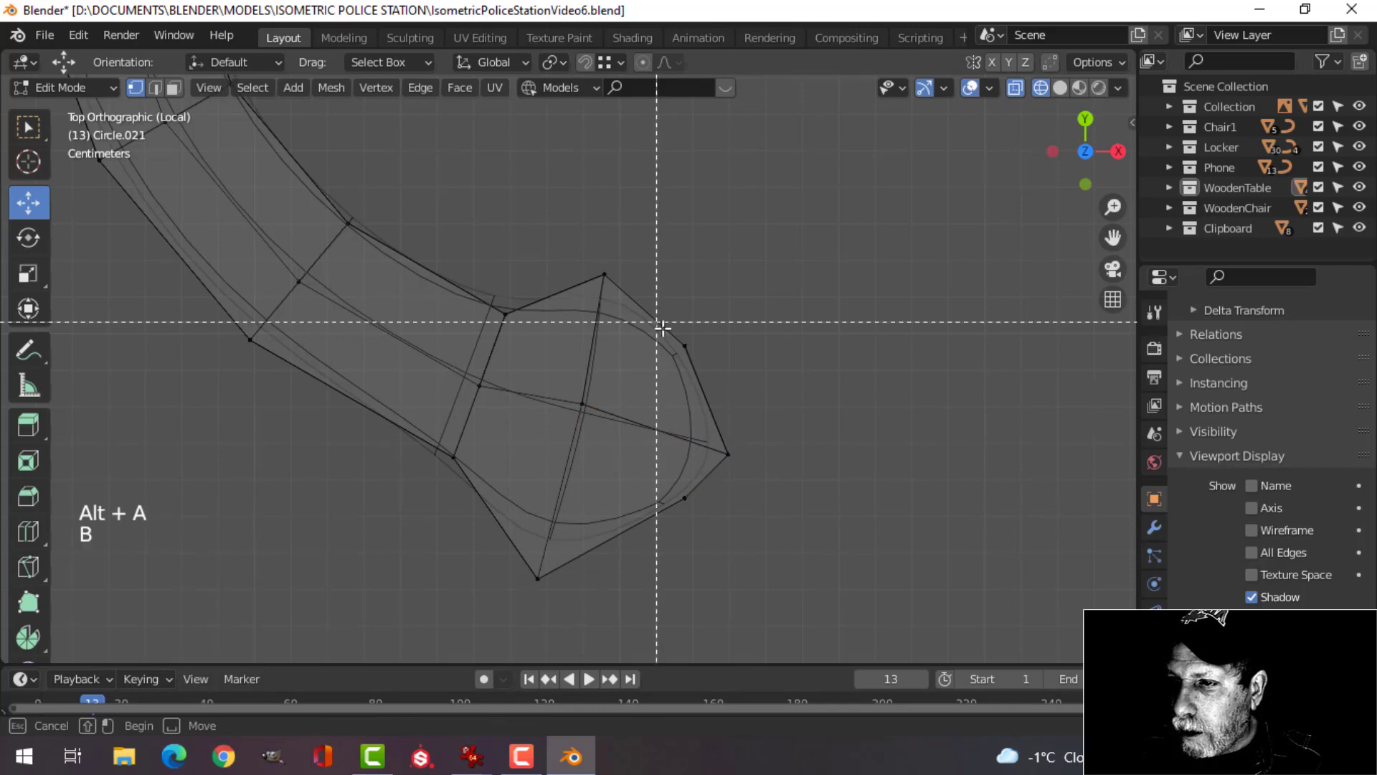
key("g")
left_click(746, 349)
key("alt+a")
key("b")
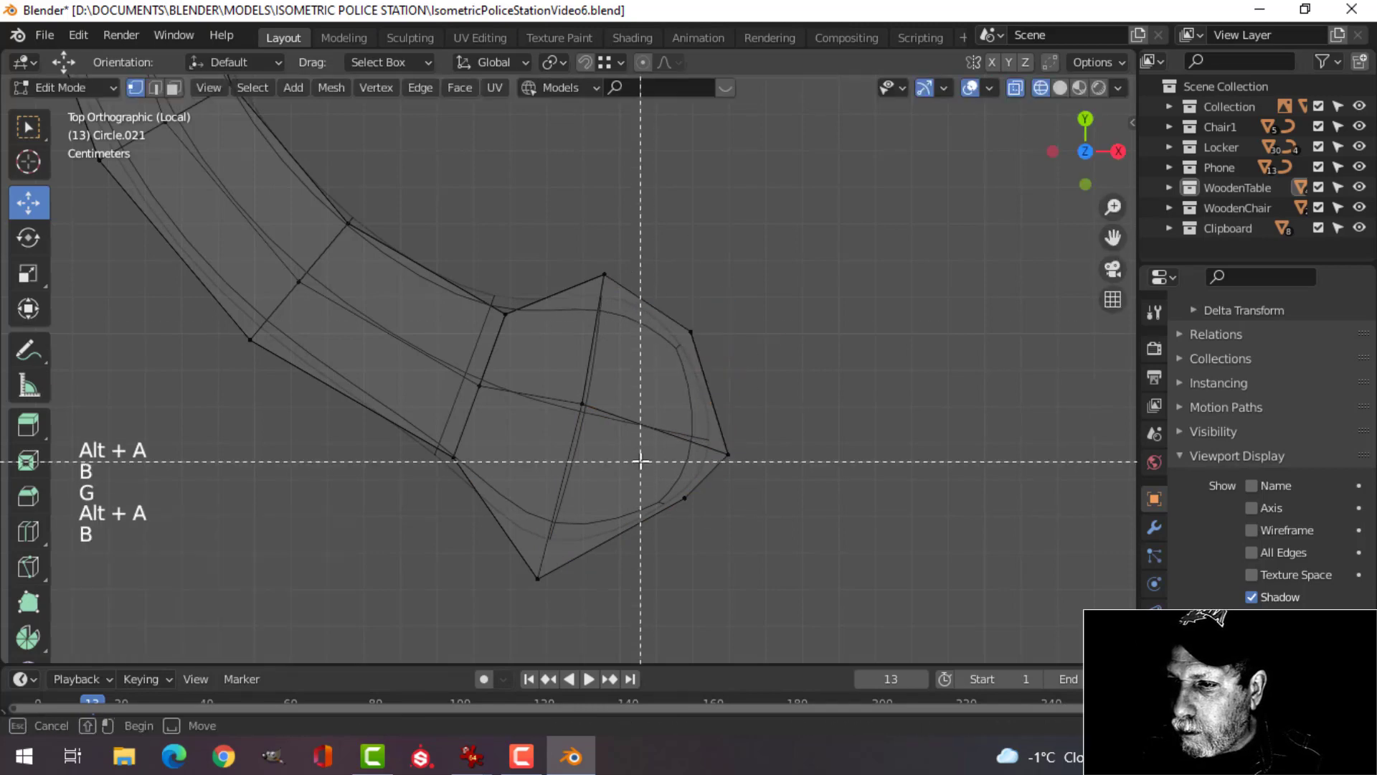
key("g")
left_click(722, 570)
key("Tab")
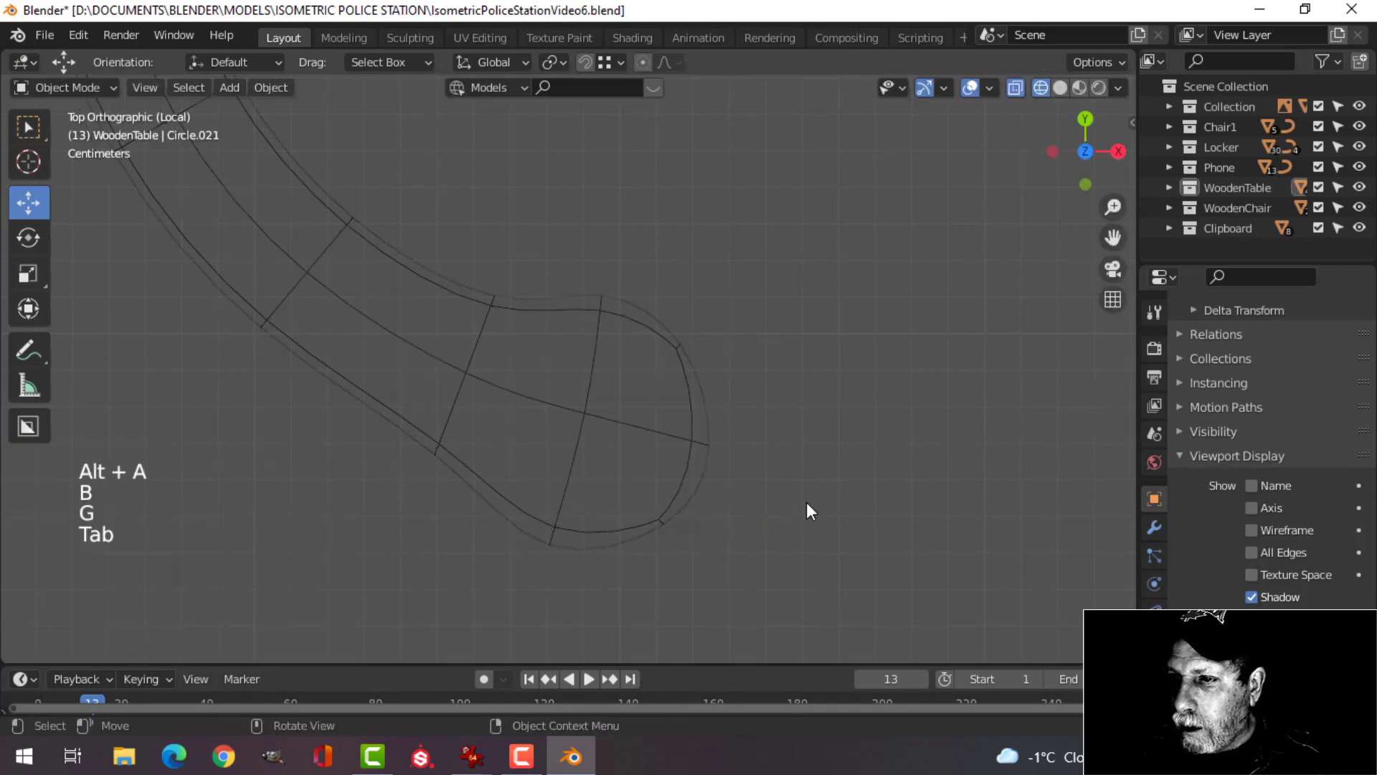
Examine the rounded arm tips in solid shading from a perspective view.
scroll(796, 501, "down", 3)
key("z")
left_click(877, 487)
middle_click_drag(875, 478, 799, 363)
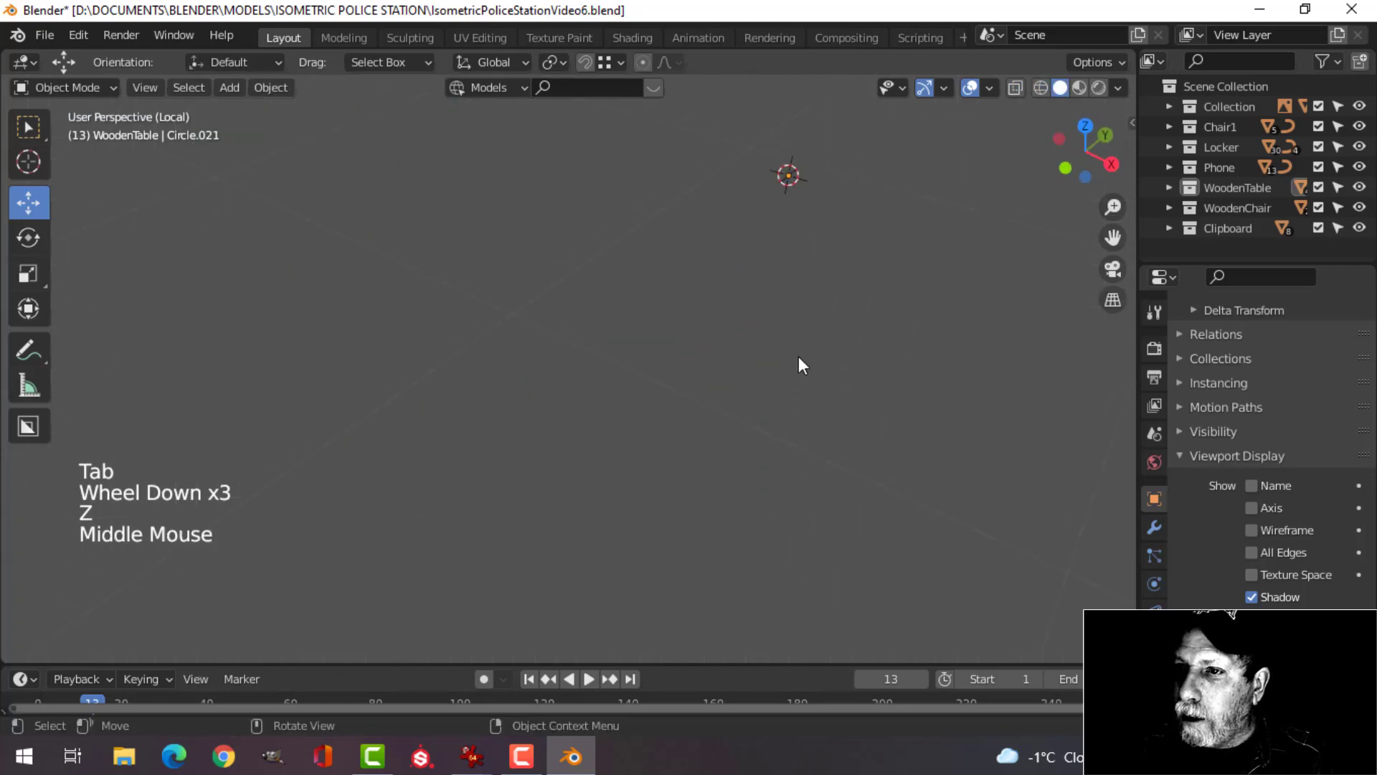
scroll(762, 365, "down", 4)
key("Tab")
key("Tab")
middle_click_drag(777, 283, 757, 319, "shift")
middle_click_drag(757, 319, 724, 309)
scroll(752, 328, "up", 1)
Add two lengthwise loop cuts around the upper arm's side, one near its upper edge and one near its lower edge.
key("Tab")
key("alt+a")
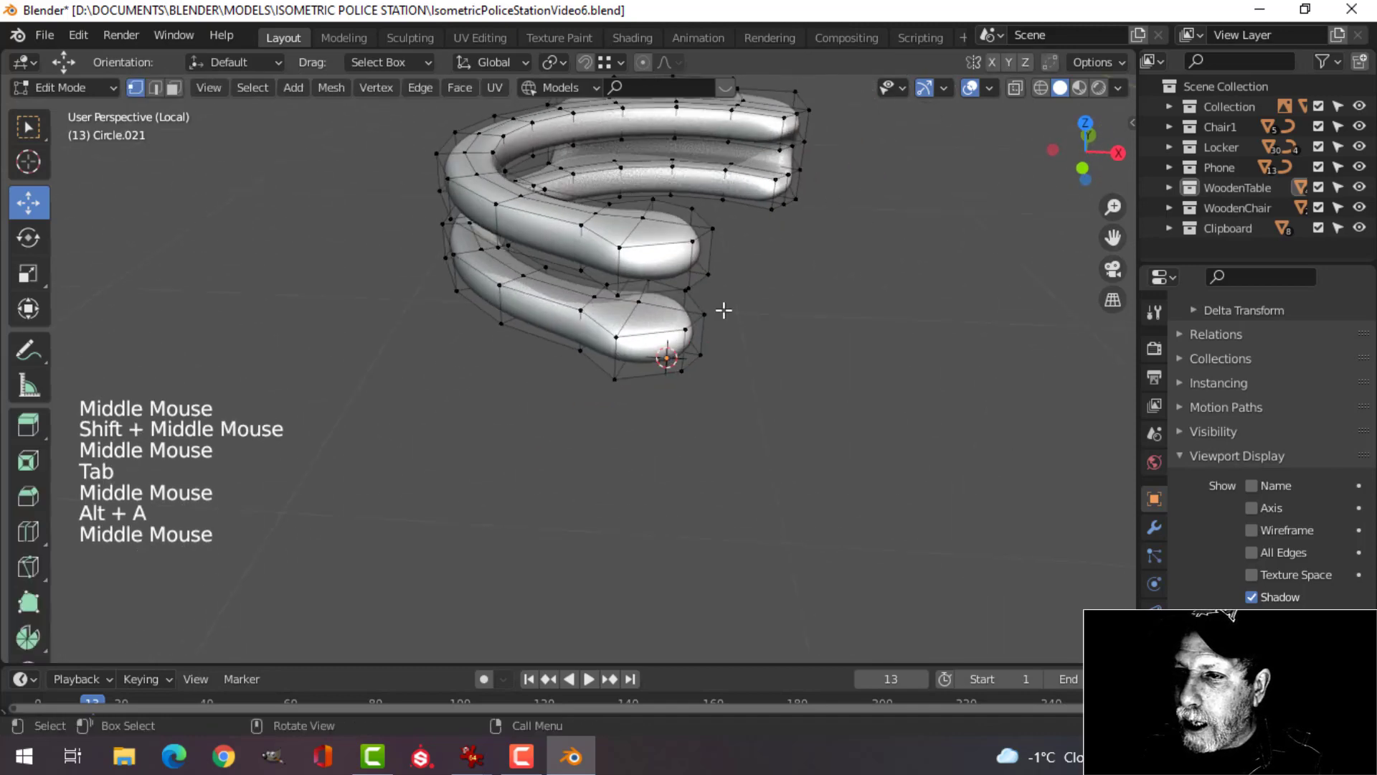
key("ctrl+r")
left_click(615, 267)
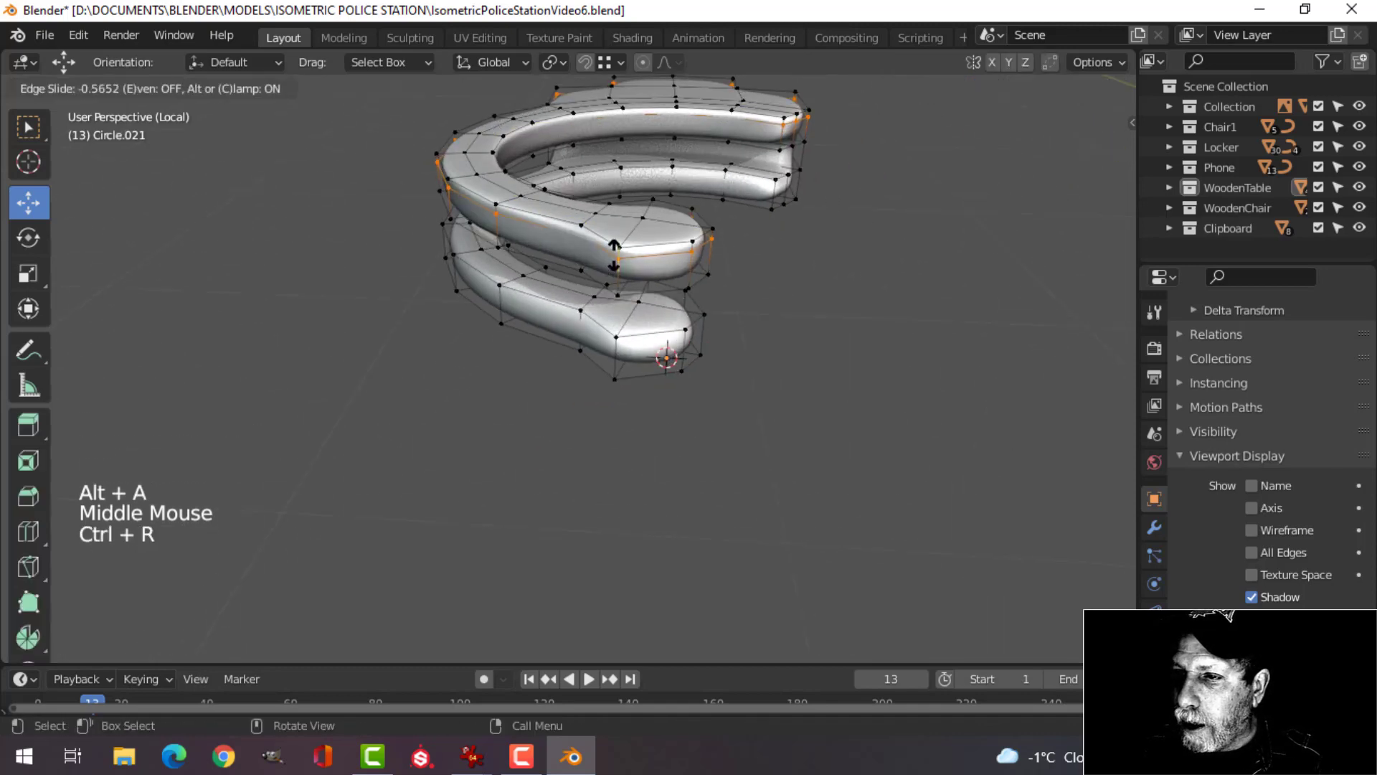
left_click(615, 255)
key("ctrl+r")
left_click(611, 266)
left_click(611, 273)
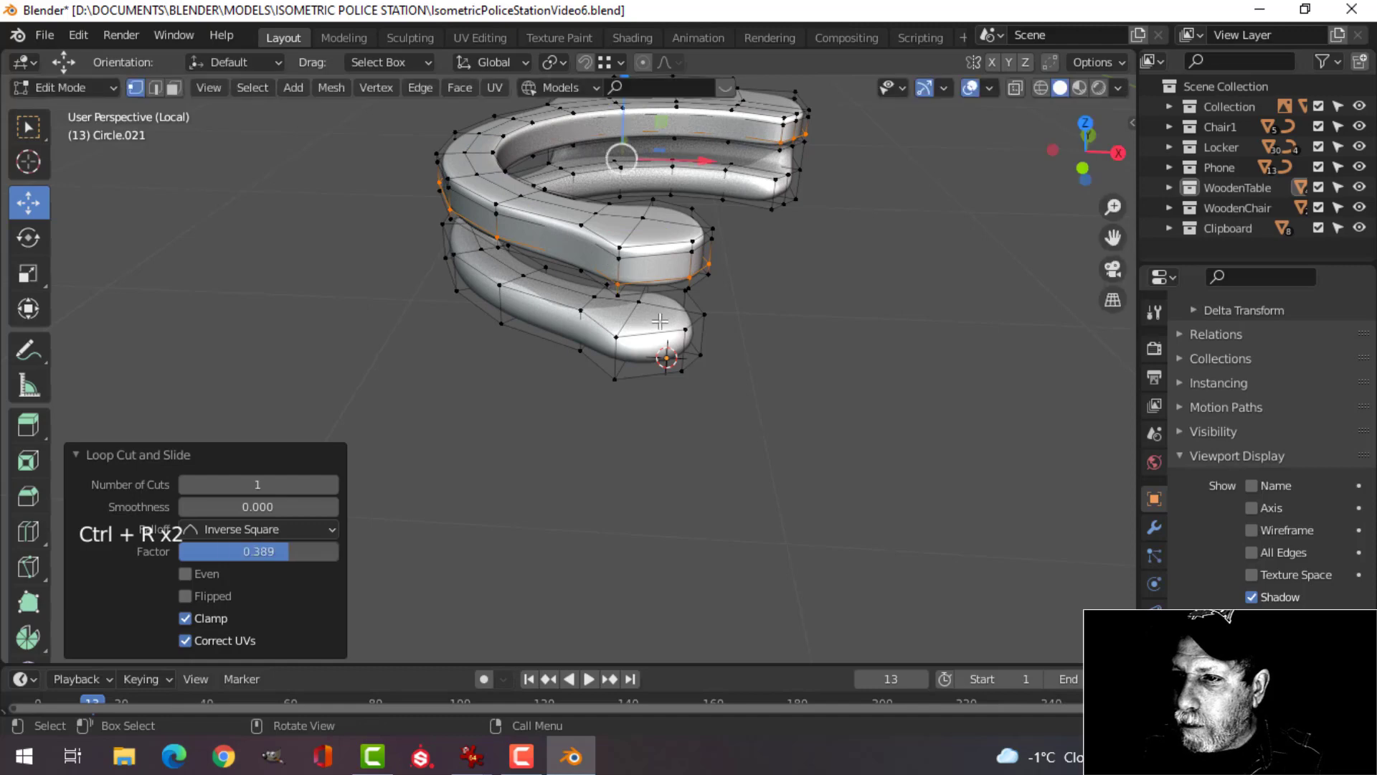
Add two lengthwise loop cuts around the lower arm's side, one near its upper edge and one near its lower edge.
middle_click_drag(610, 273, 676, 249)
key("ctrl+r")
left_click(642, 263)
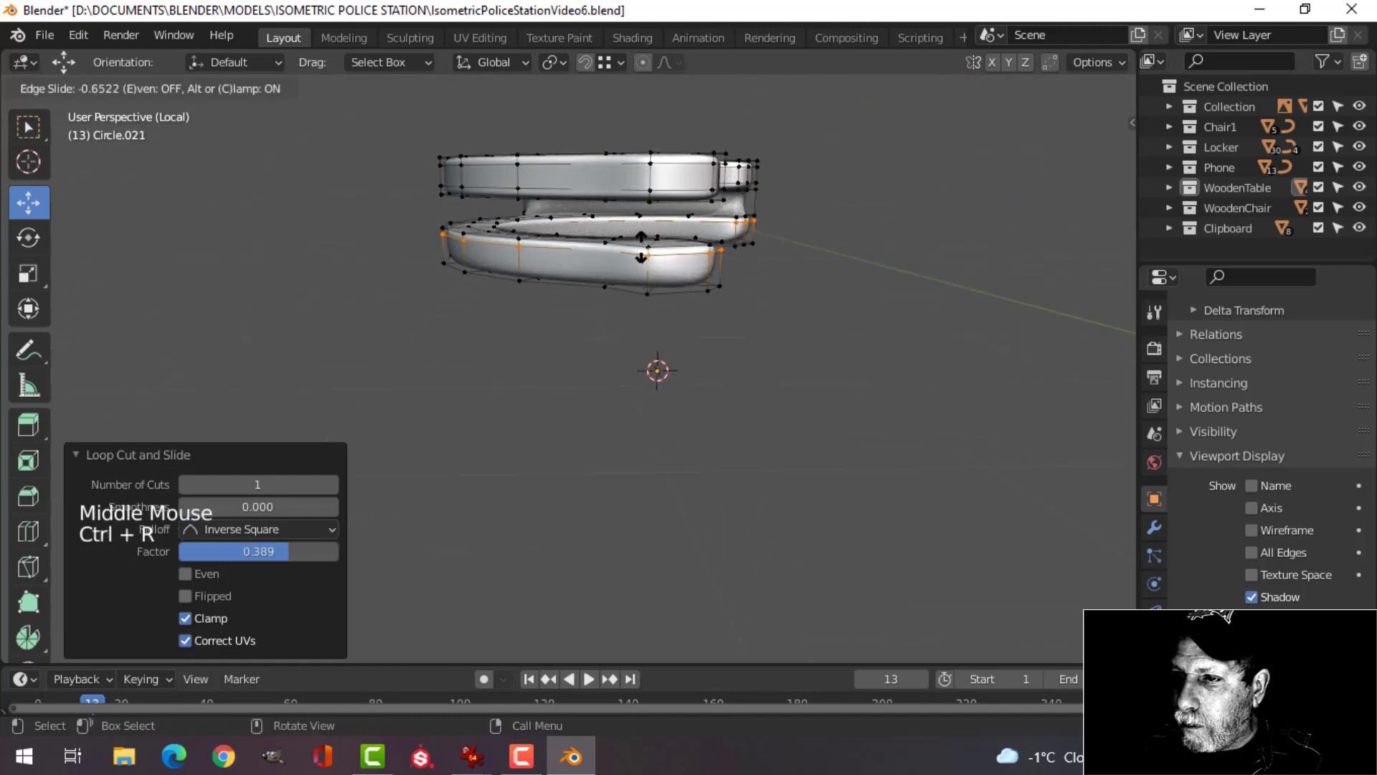
left_click(632, 266)
left_click(645, 271)
left_click(718, 247)
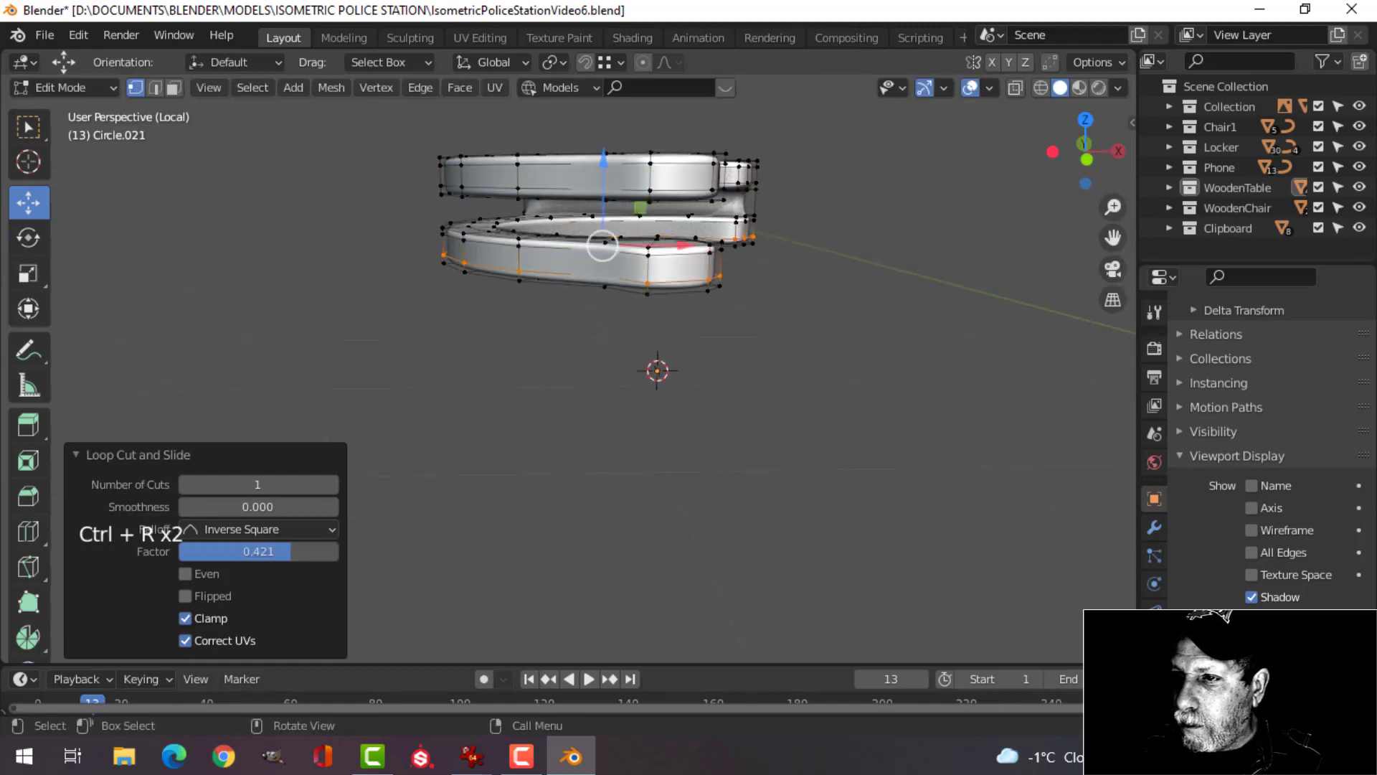
Add a loop cut through the tab's end face, slid toward the arms' inner curve, and return to object mode.
middle_click_drag(717, 247, 638, 314)
scroll(795, 373, "up", 2)
scroll(636, 342, "down", 2)
middle_click_drag(792, 304, 767, 377, "shift")
middle_click_drag(768, 377, 695, 378)
key("alt+a")
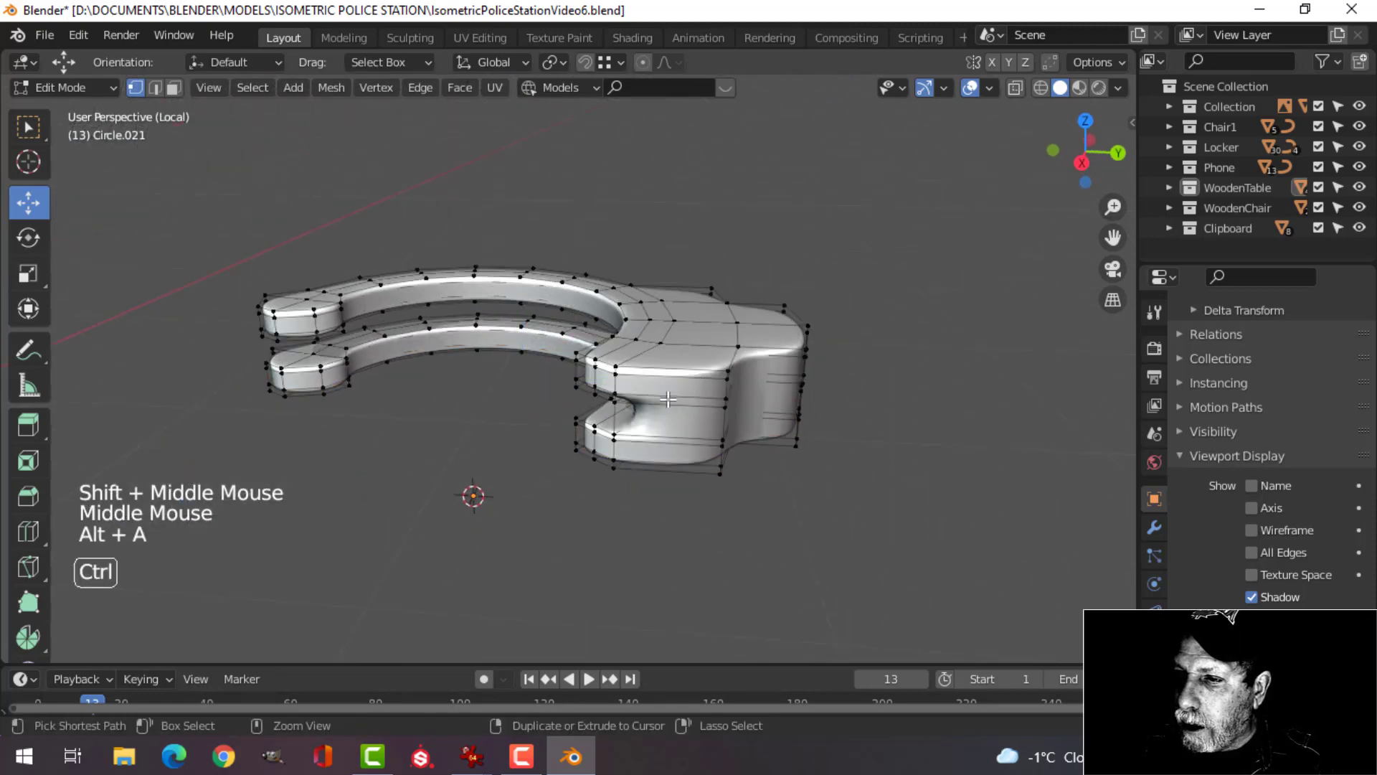
key("ctrl+r")
left_click(666, 398)
left_click(648, 395)
key("Tab")
middle_click_drag(648, 394, 748, 479)
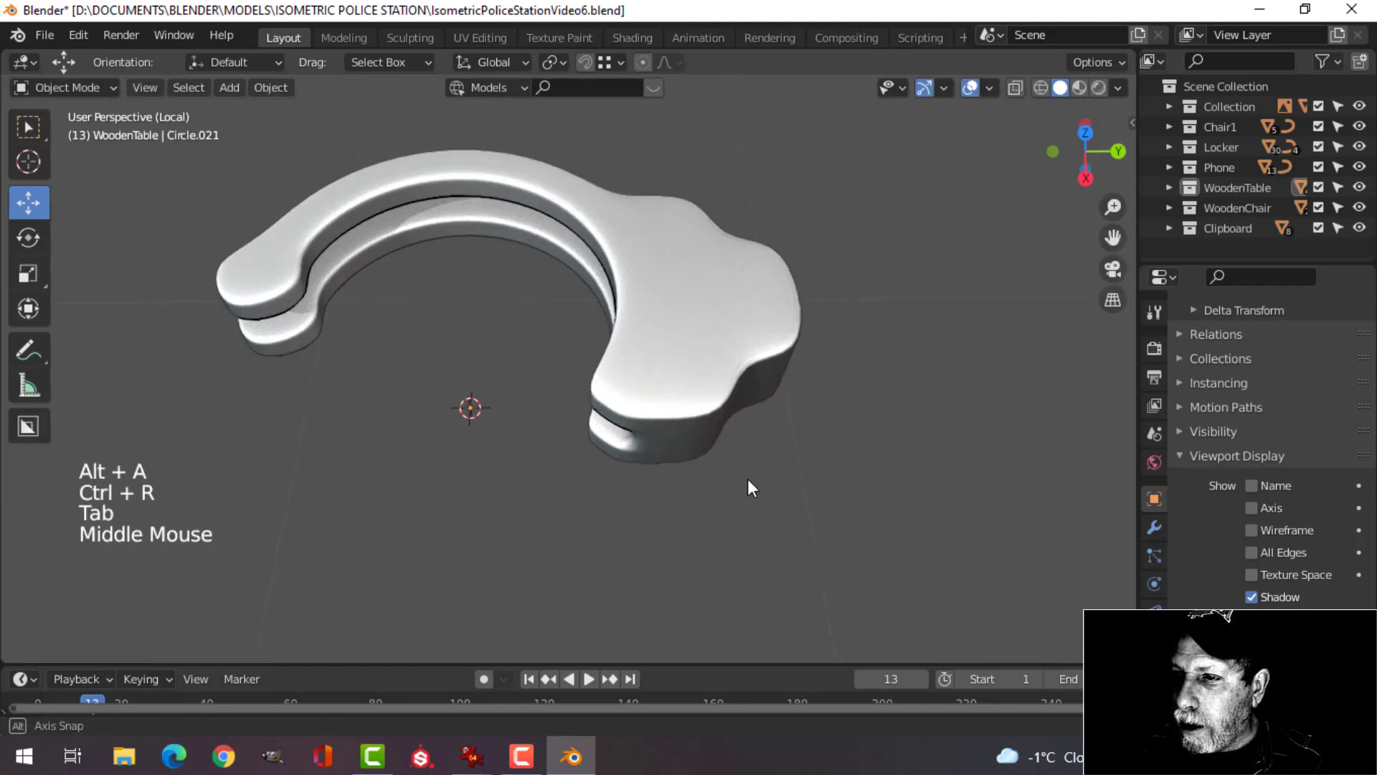
scroll(682, 402, "down", 2)
mouse_move(681, 401)
middle_mouse_down()
mouse_move(674, 391)
mouse_move(709, 386)
mouse_move(779, 410)
mouse_move(781, 467)
mouse_move(783, 388)
mouse_move(723, 429)
mouse_move(697, 382)
middle_mouse_up()
scroll(678, 398, "up", 2)
Try an additional loop cut through the outer section of the tab.
left_click(769, 414)
key("Tab")
key("alt+a")
key("ctrl+r")
left_click(783, 362)
left_click(789, 362)
key("Tab")
scroll(756, 389, "down", 3)
key("alt+a")
key("ctrl+z")
key("ctrl+z")
key("ctrl+z")
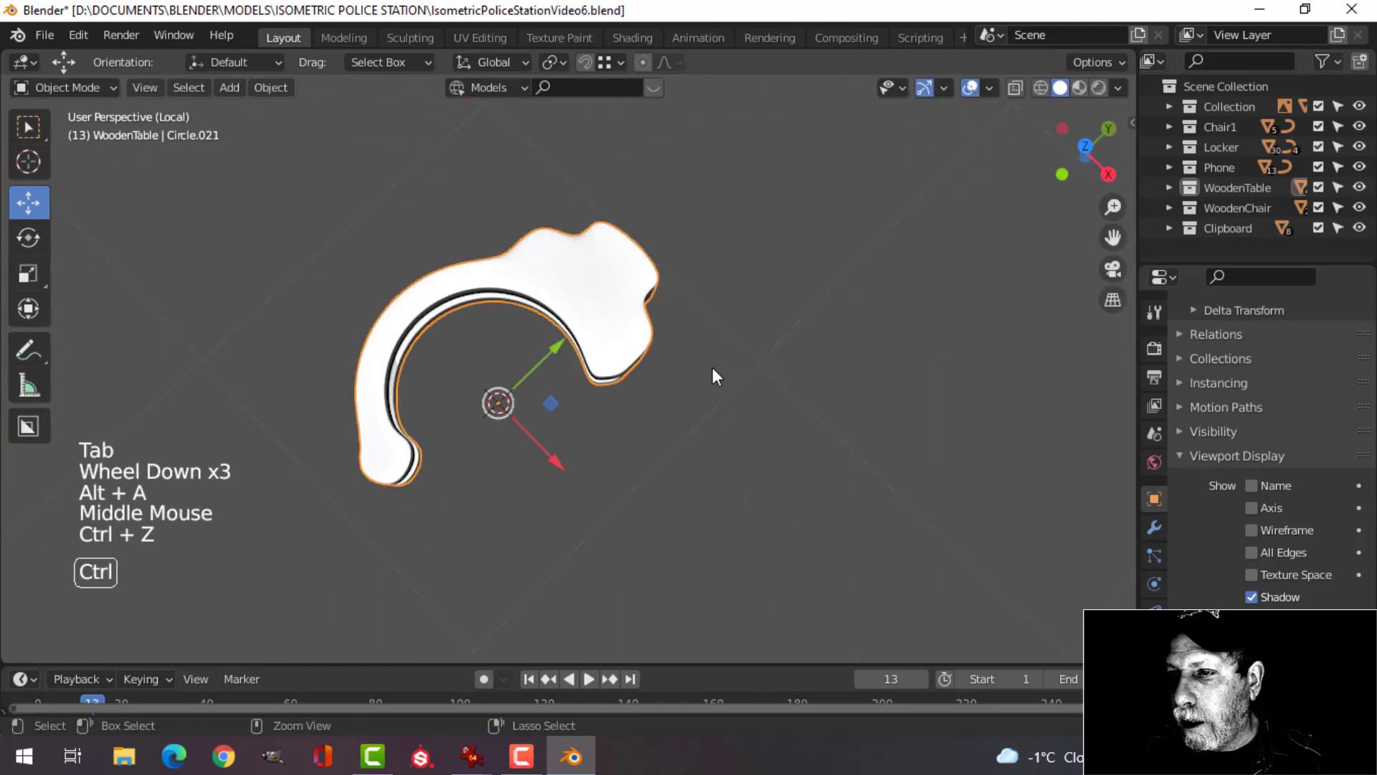
key("Tab")
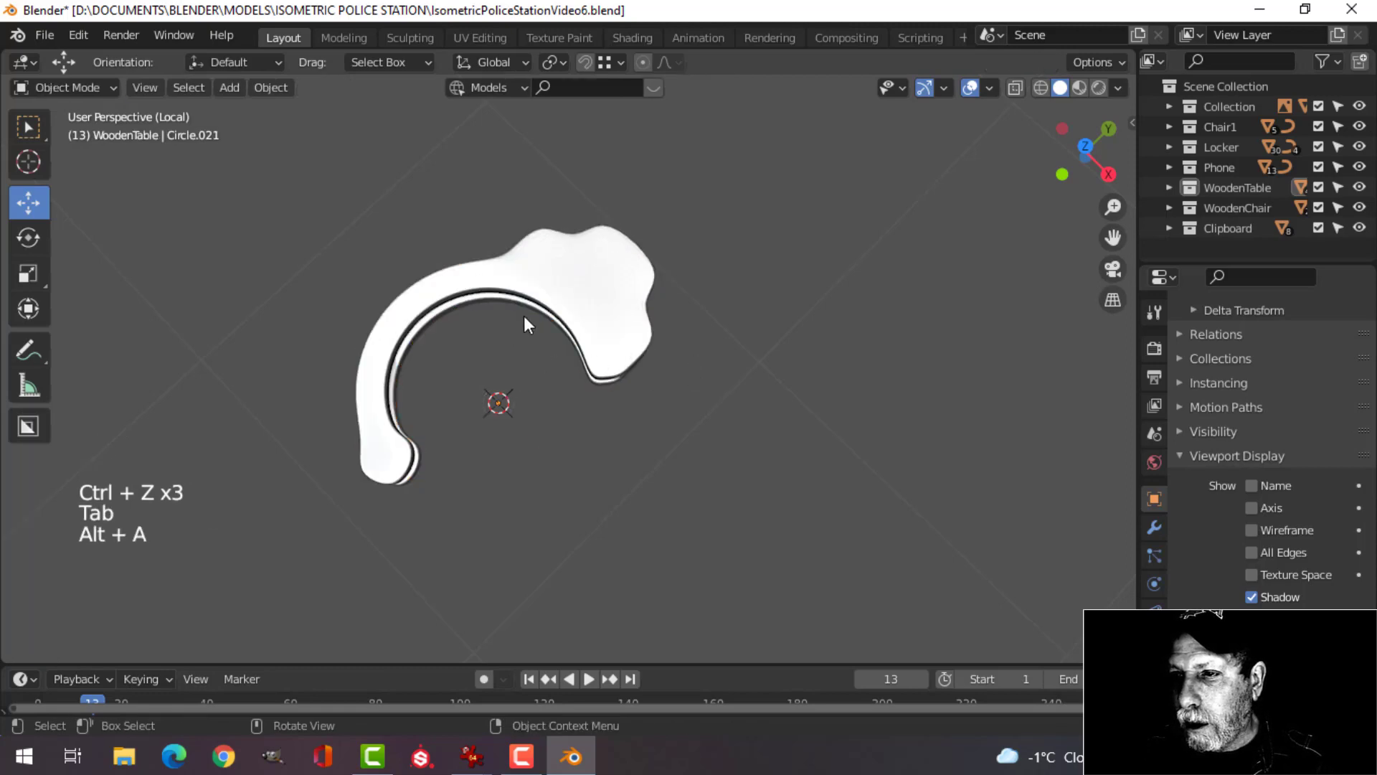
In a wireframe top view, move the outer bulge vertices of the arm tips inward by about 0.004 m.
middle_click_drag(528, 325, 581, 359)
scroll(652, 307, "up", 3)
scroll(557, 380, "down", 3)
scroll(502, 466, "up", 2)
middle_click_drag(581, 359, 578, 488)
left_click(578, 495)
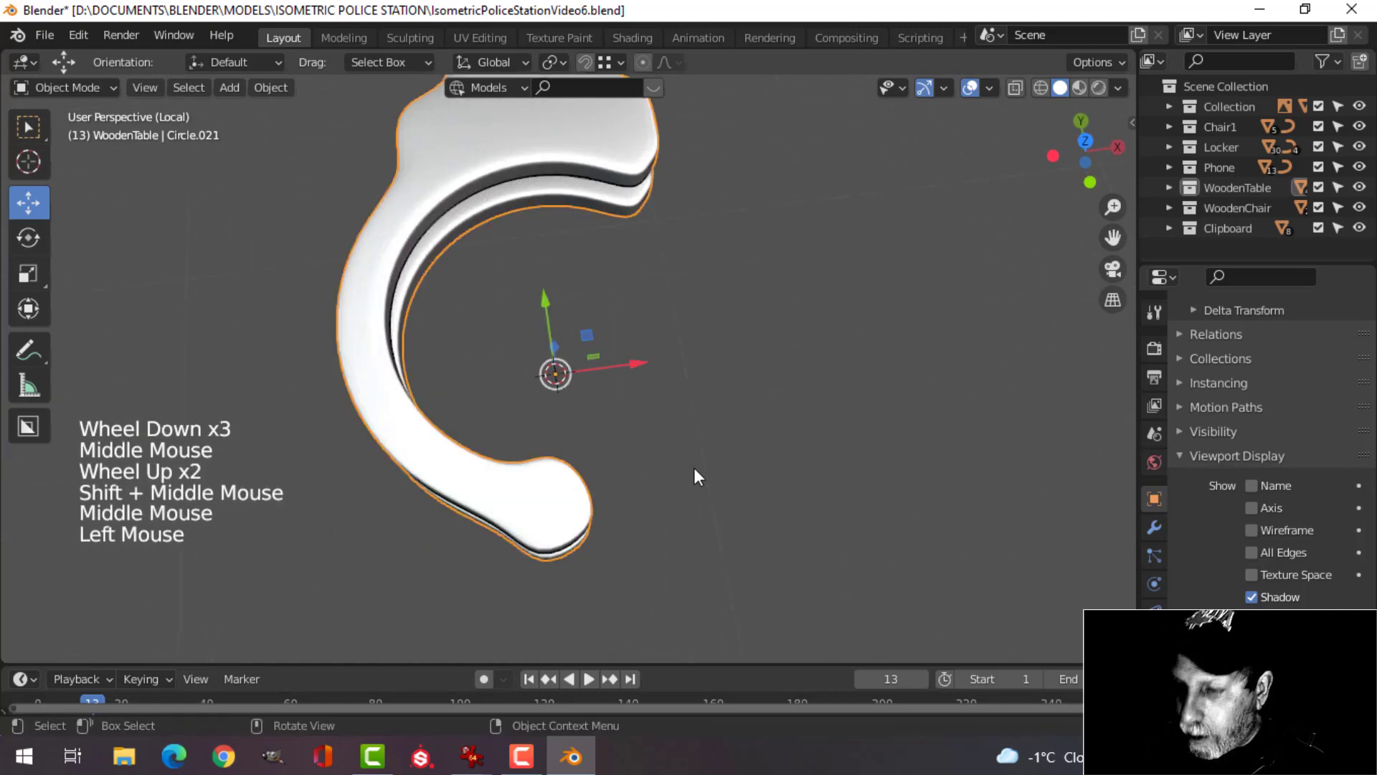
key("KP_7")
scroll(695, 467, "up", 3)
mouse_move(694, 459)
middle_mouse_down("shift")
mouse_move(704, 427)
mouse_move(715, 492)
mouse_move(639, 477)
middle_mouse_up("shift")
key("Tab")
scroll(640, 476, "up", 2)
key("z")
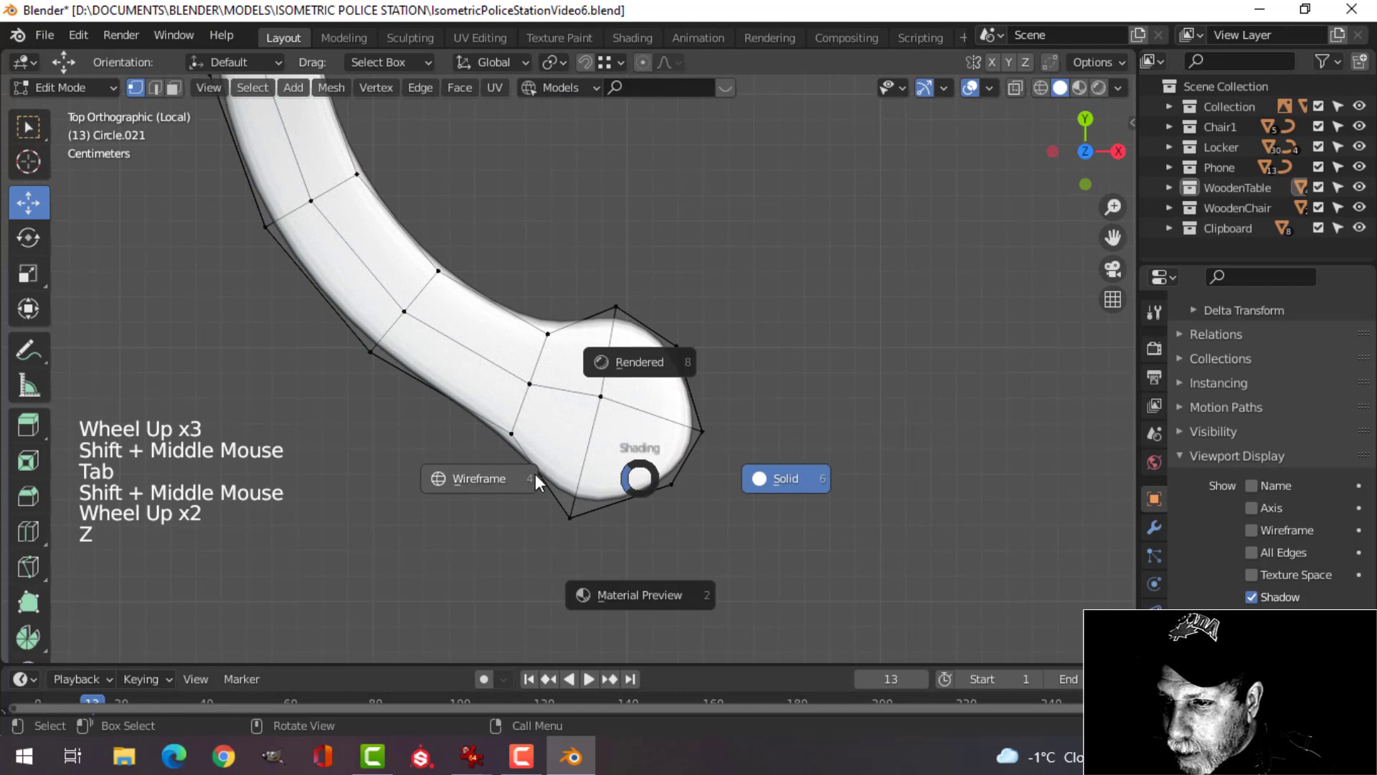
key("b")
key("g")
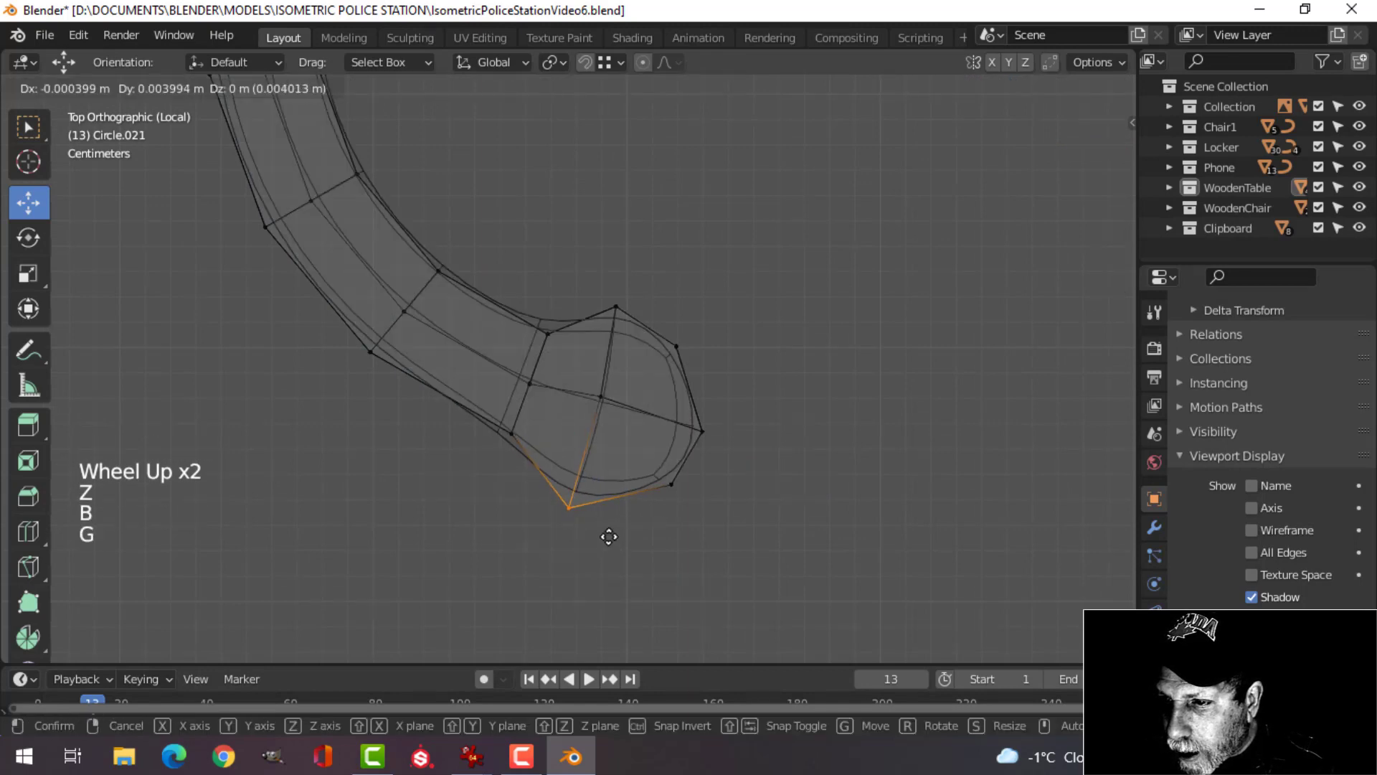
left_click(609, 537)
Move the inner bulge vertices of the arm tips slightly inward, and return to object mode in solid shading.
key("alt+a")
key("b")
left_click_drag(602, 279, 644, 321)
key("g")
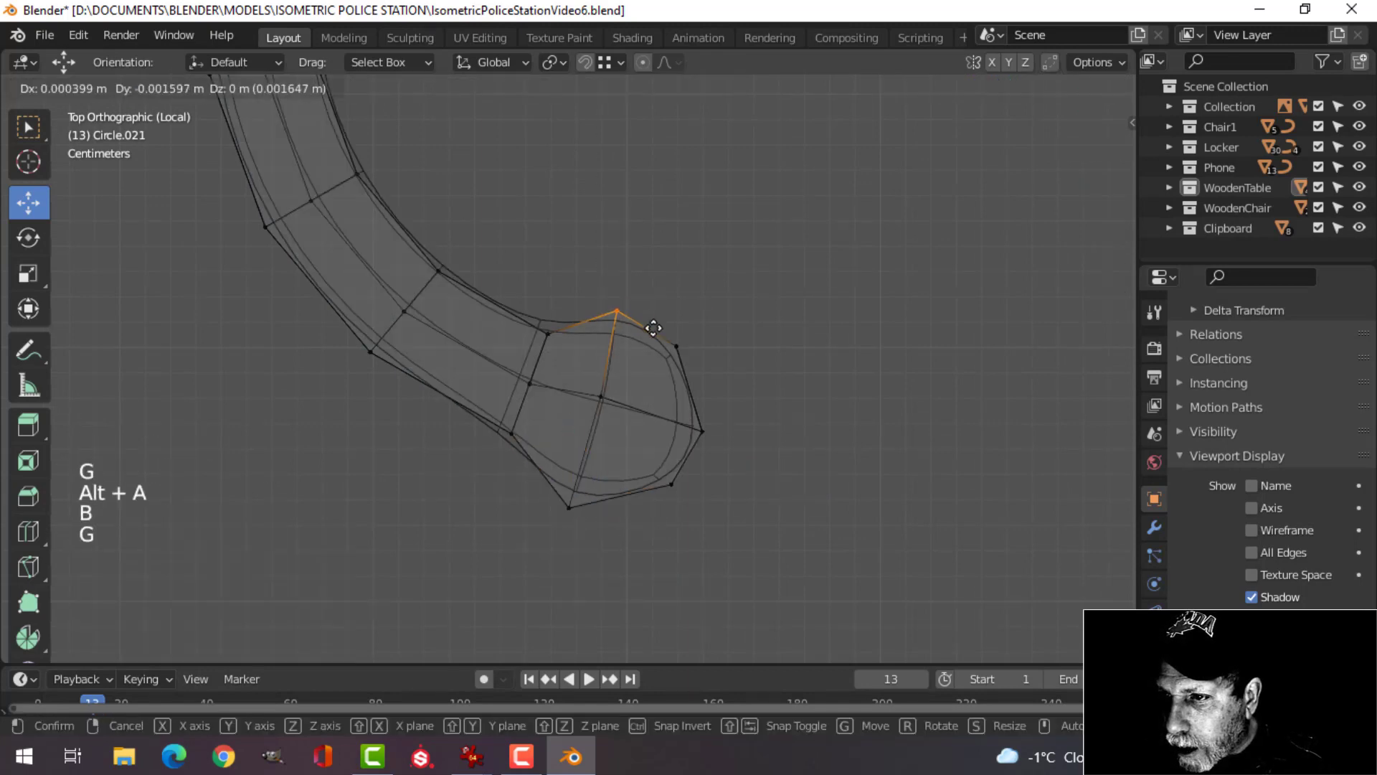
left_click(653, 328)
key("alt+a")
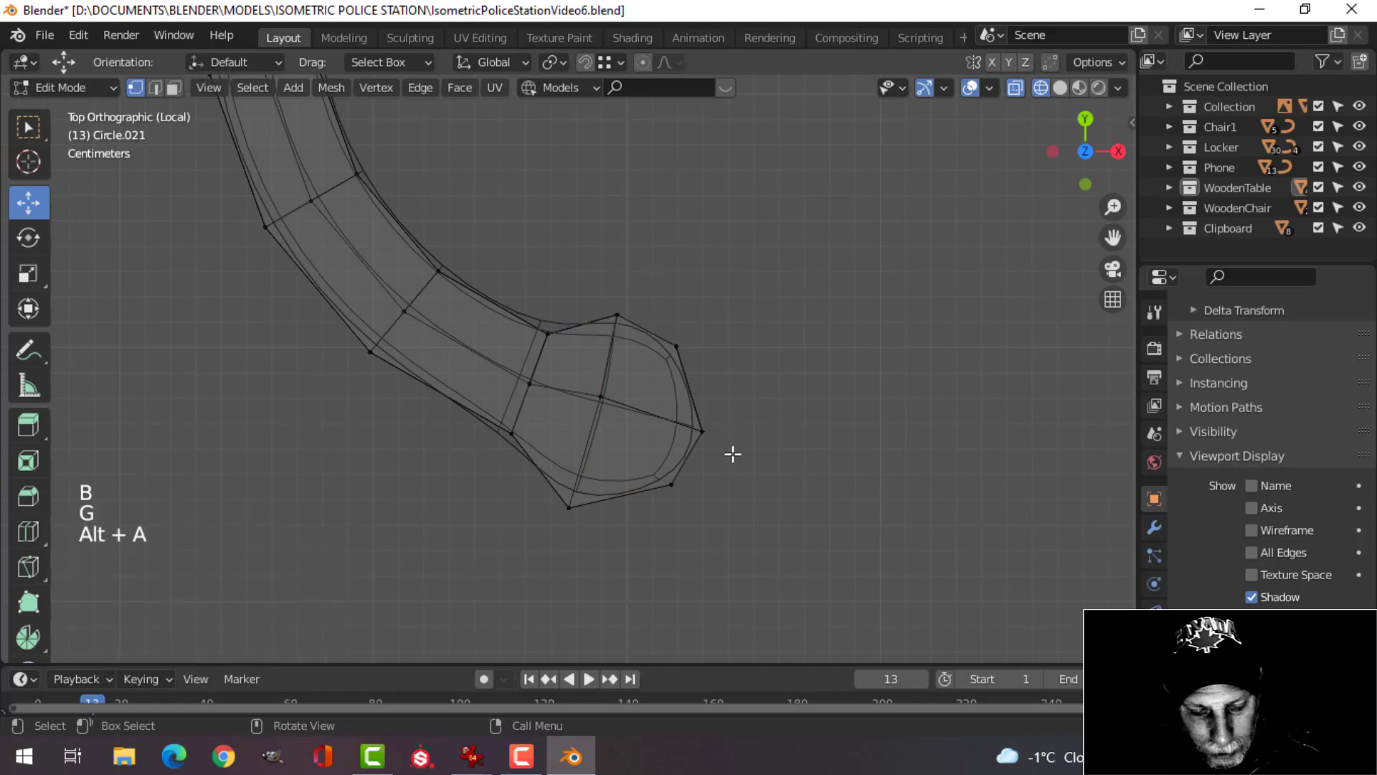
key("z")
key("Tab")
key("alt+a")
Examine the tab's shape and edge flow from several angles in object and edit mode.
scroll(792, 445, "down", 3)
mouse_move(792, 445)
middle_mouse_down()
mouse_move(695, 396)
mouse_move(725, 381)
mouse_move(729, 403)
mouse_move(752, 388)
mouse_move(728, 409)
mouse_move(660, 239)
mouse_move(792, 340)
mouse_move(721, 370)
middle_mouse_up()
scroll(696, 397, "down", 3)
scroll(752, 391, "up", 2)
scroll(631, 227, "up", 2)
left_click(801, 225)
key("Tab")
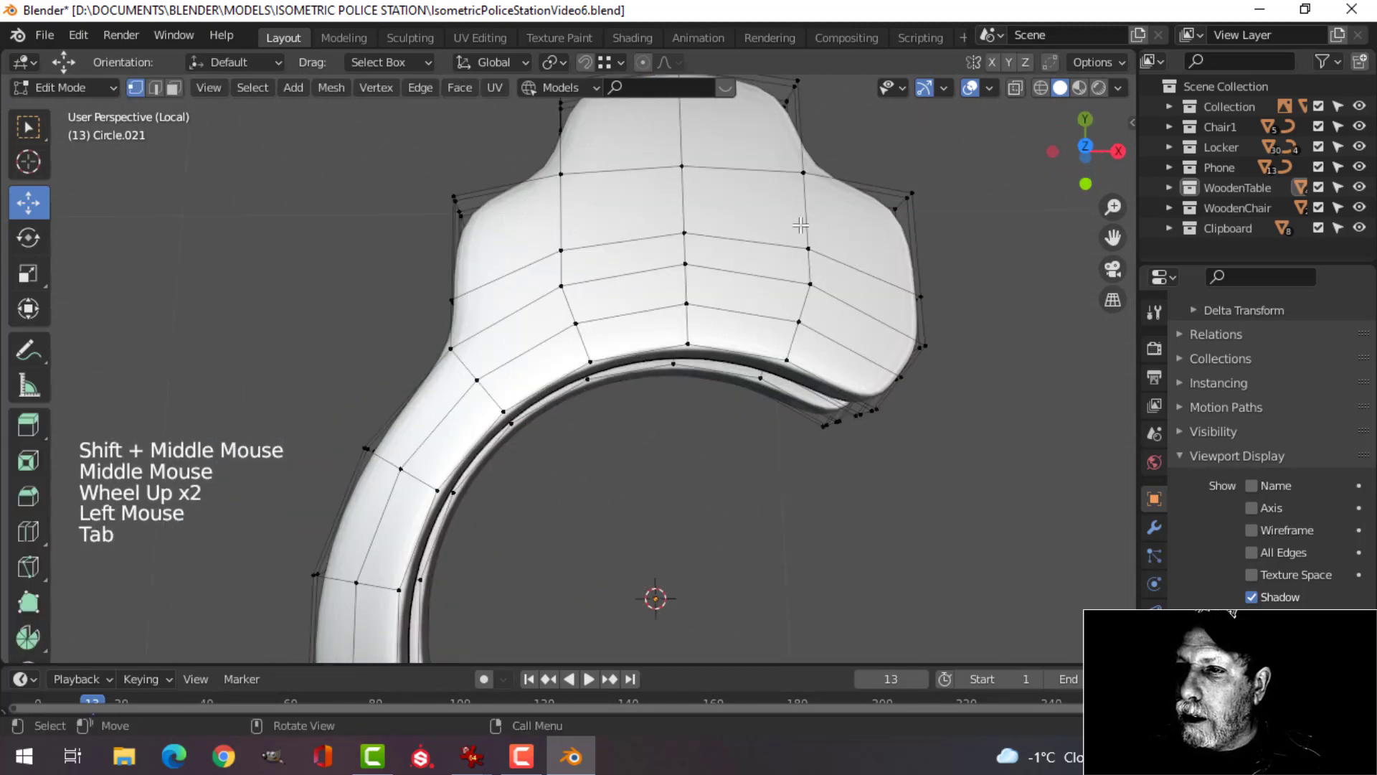
middle_click_drag(801, 225, 790, 294, "shift")
middle_click_drag(789, 294, 665, 347)
key("alt+a")
key("ctrl+r")
scroll(717, 315, "down", 1)
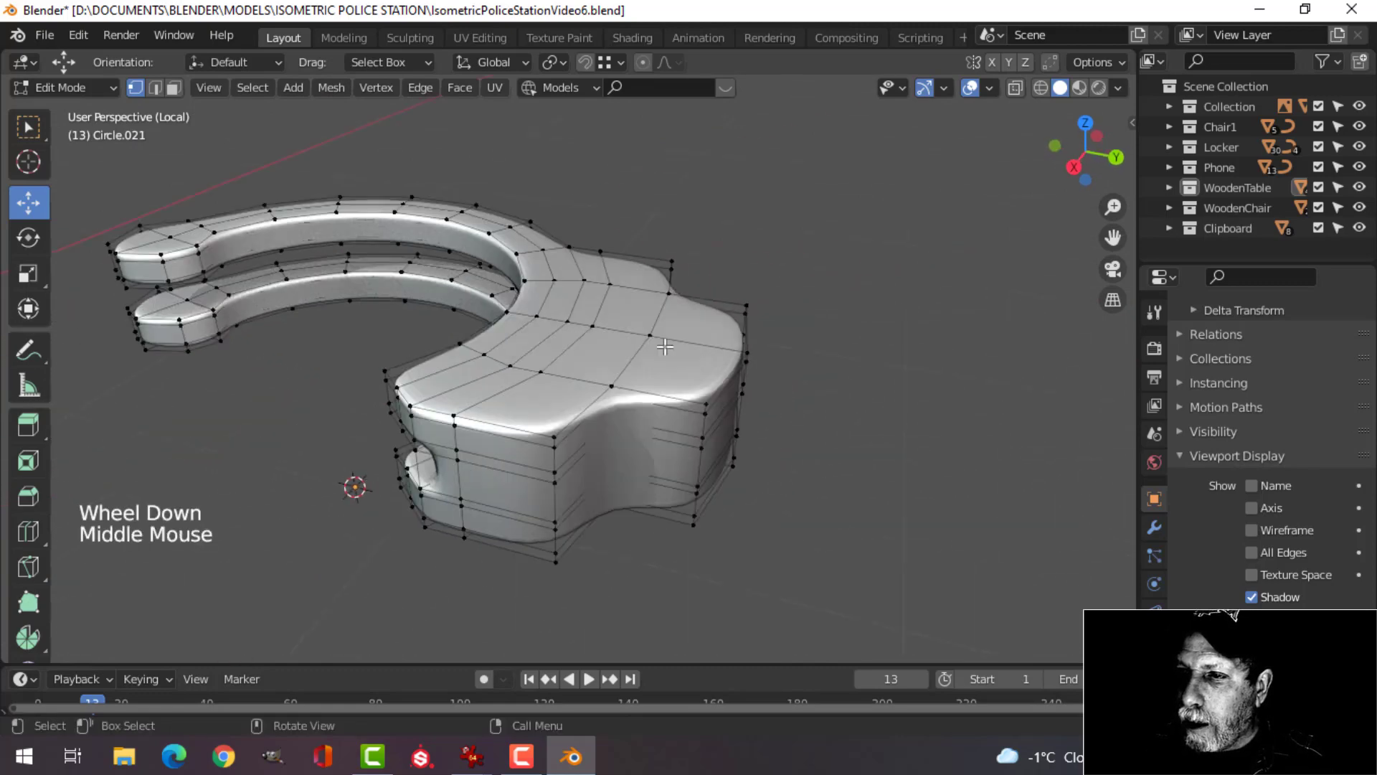
key("Tab")
scroll(624, 326, "down", 3)
key("alt+a")
middle_click_drag(579, 307, 670, 359)
Scale the entire handcuff mesh along Z to about 0.8 to make it thinner, and return to object mode.
left_click(667, 360)
key("Tab")
key("a")
mouse_move(713, 406)
middle_mouse_down()
mouse_move(715, 381)
mouse_move(724, 396)
middle_mouse_up()
key("s")
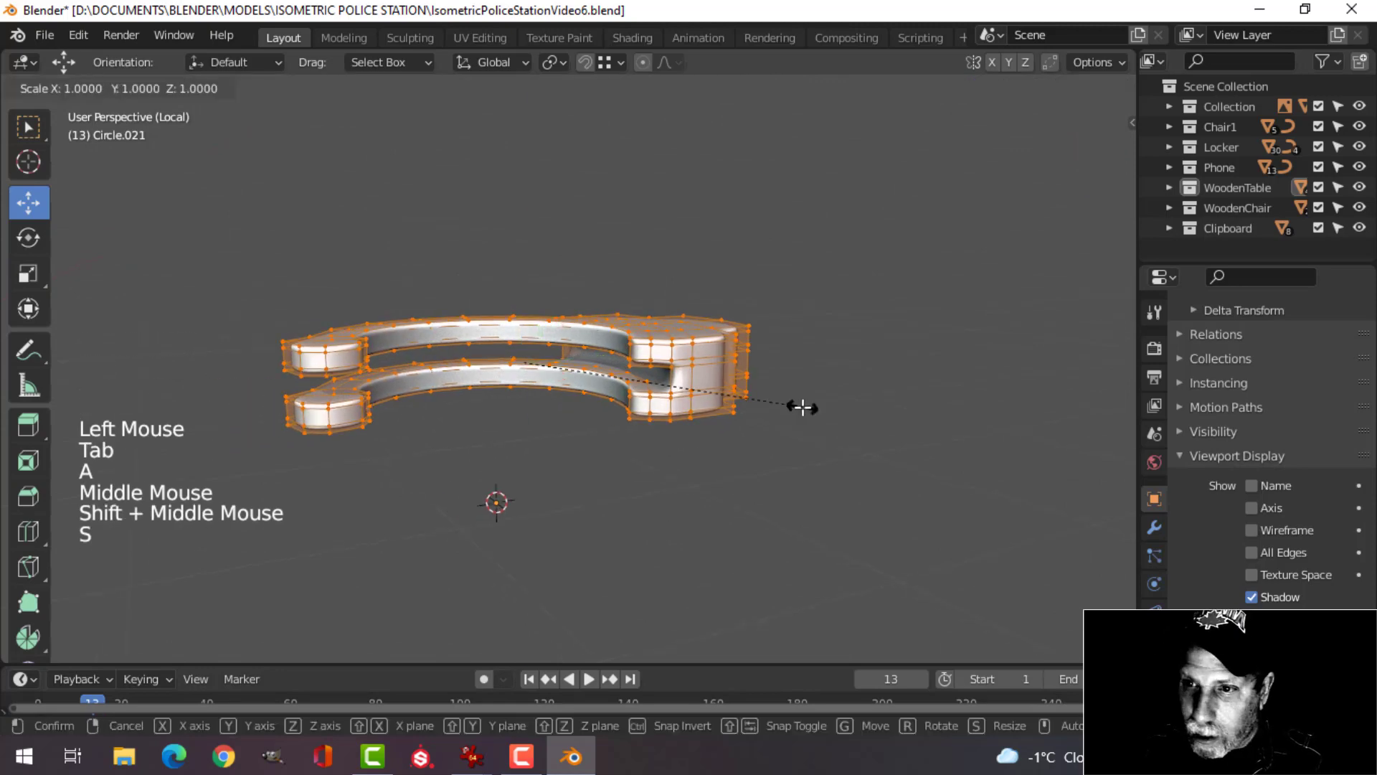
key("z")
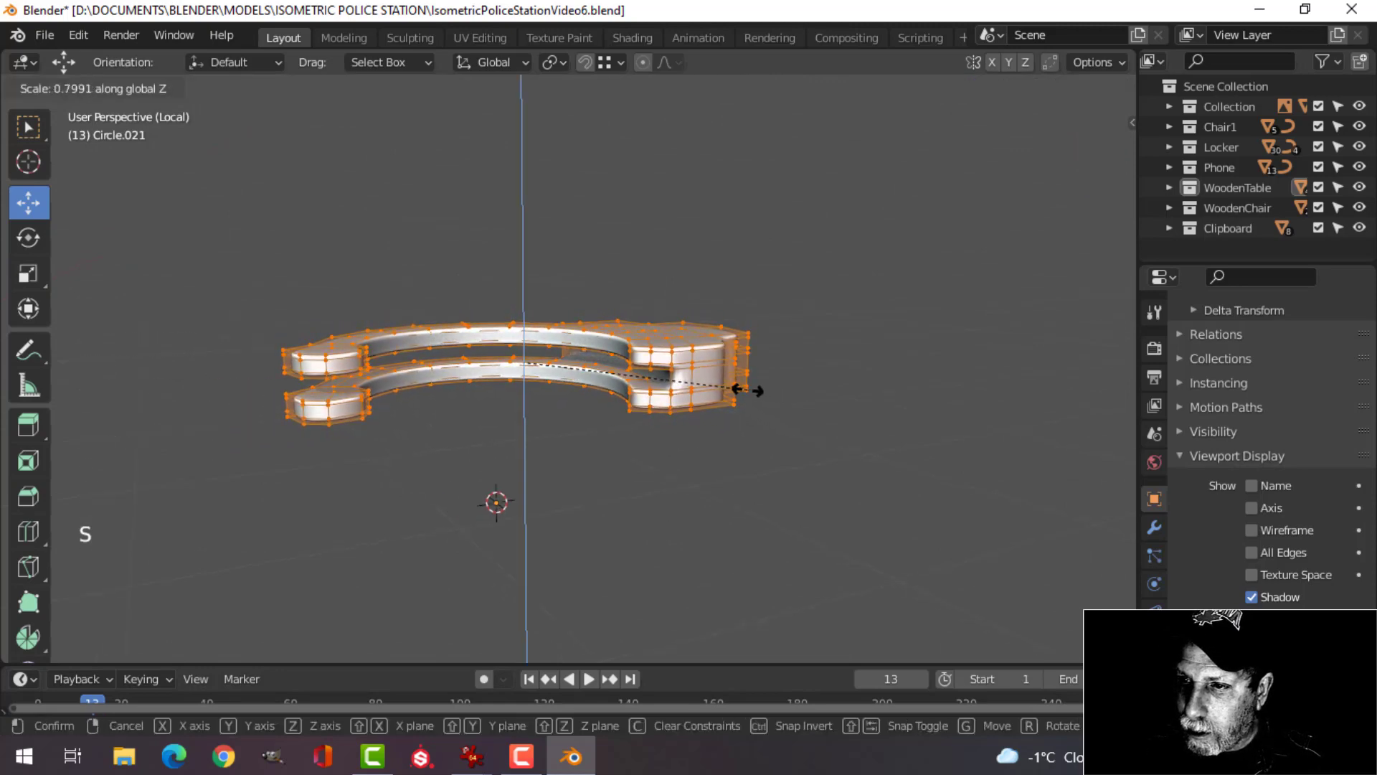
key("Tab")
Select the four central faces at the top end of the tab and inset them by about 0.017 m.
middle_click_drag(528, 325, 704, 439)
key("alt+a")
scroll(669, 370, "up", 2)
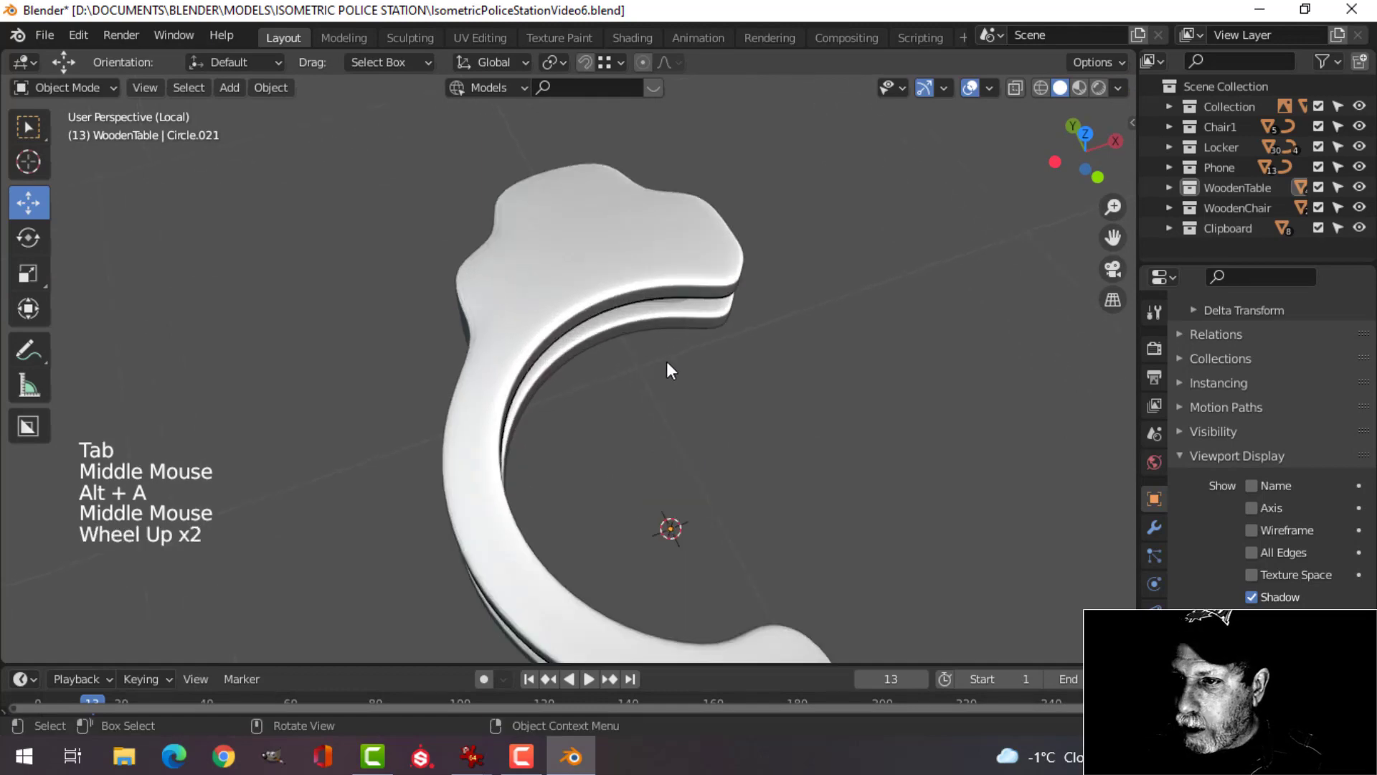
key("KP_7")
scroll(670, 369, "up", 3)
middle_click_drag(913, 329, 630, 378, "shift")
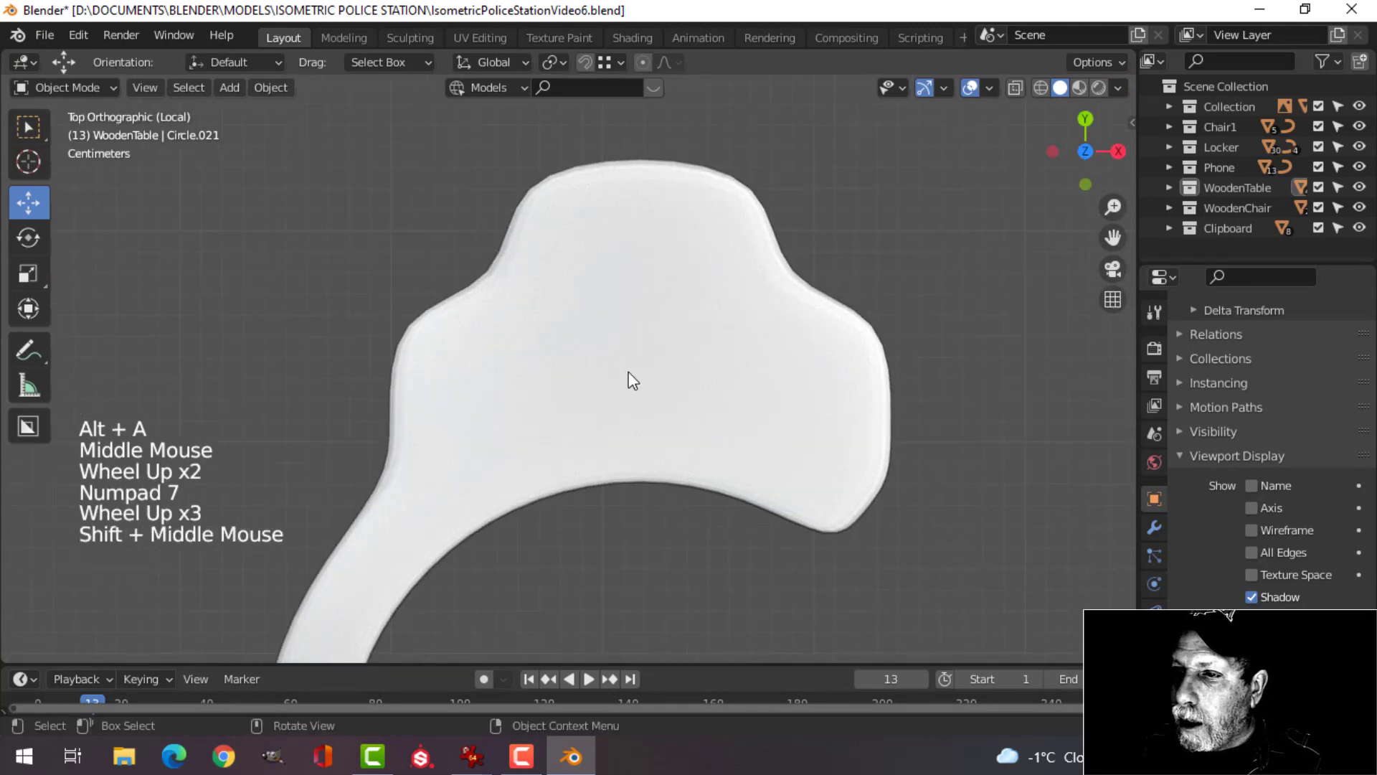
left_click(680, 373)
key("Tab")
key("alt+a")
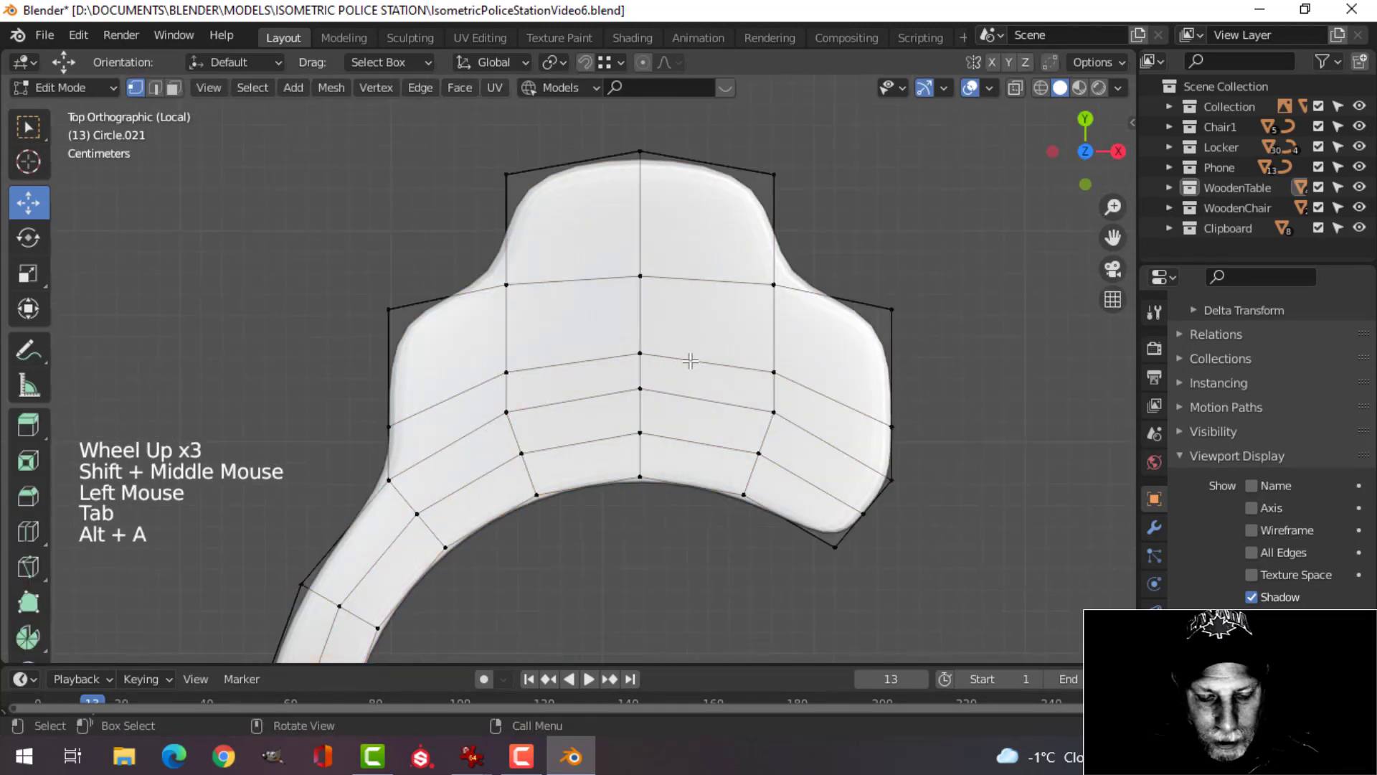
key("3")
left_click_drag(635, 291, 639, 279)
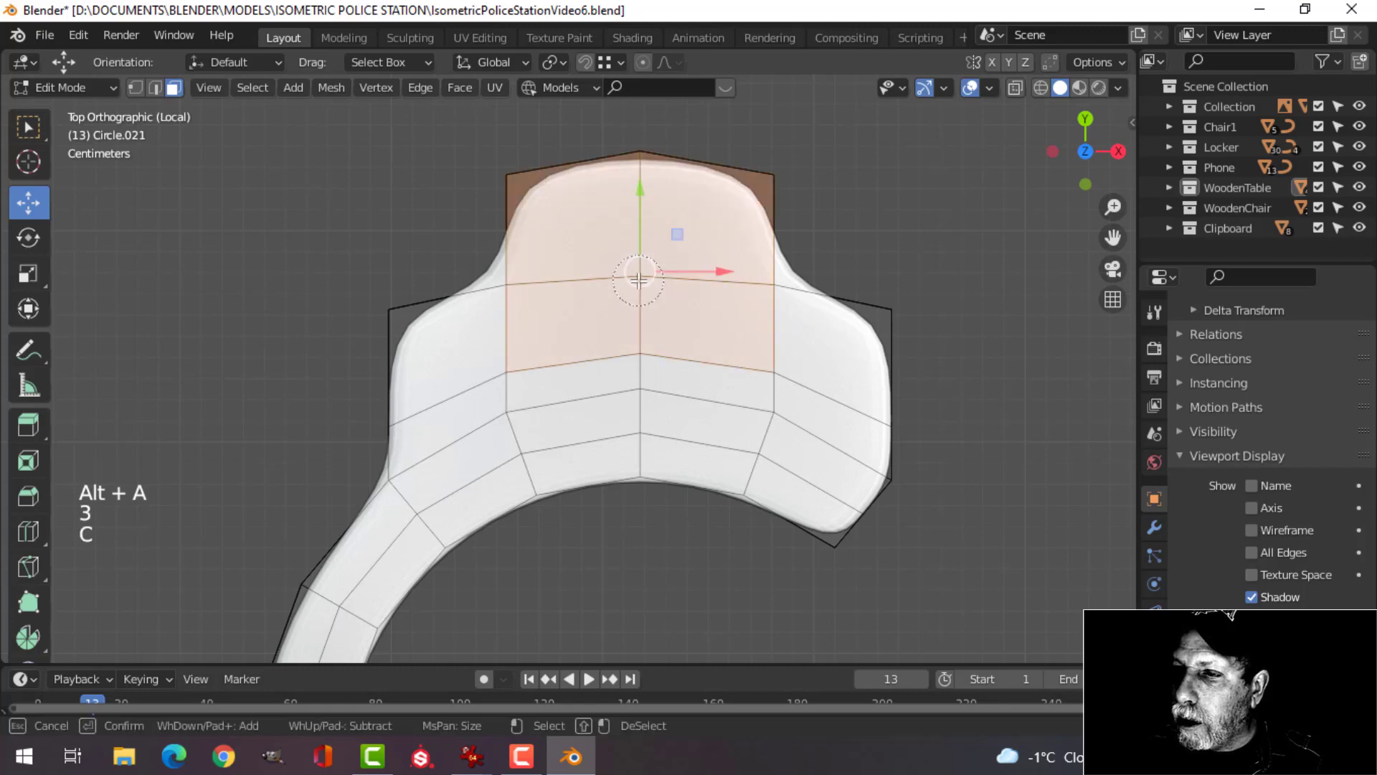
scroll(759, 295, "down", 2)
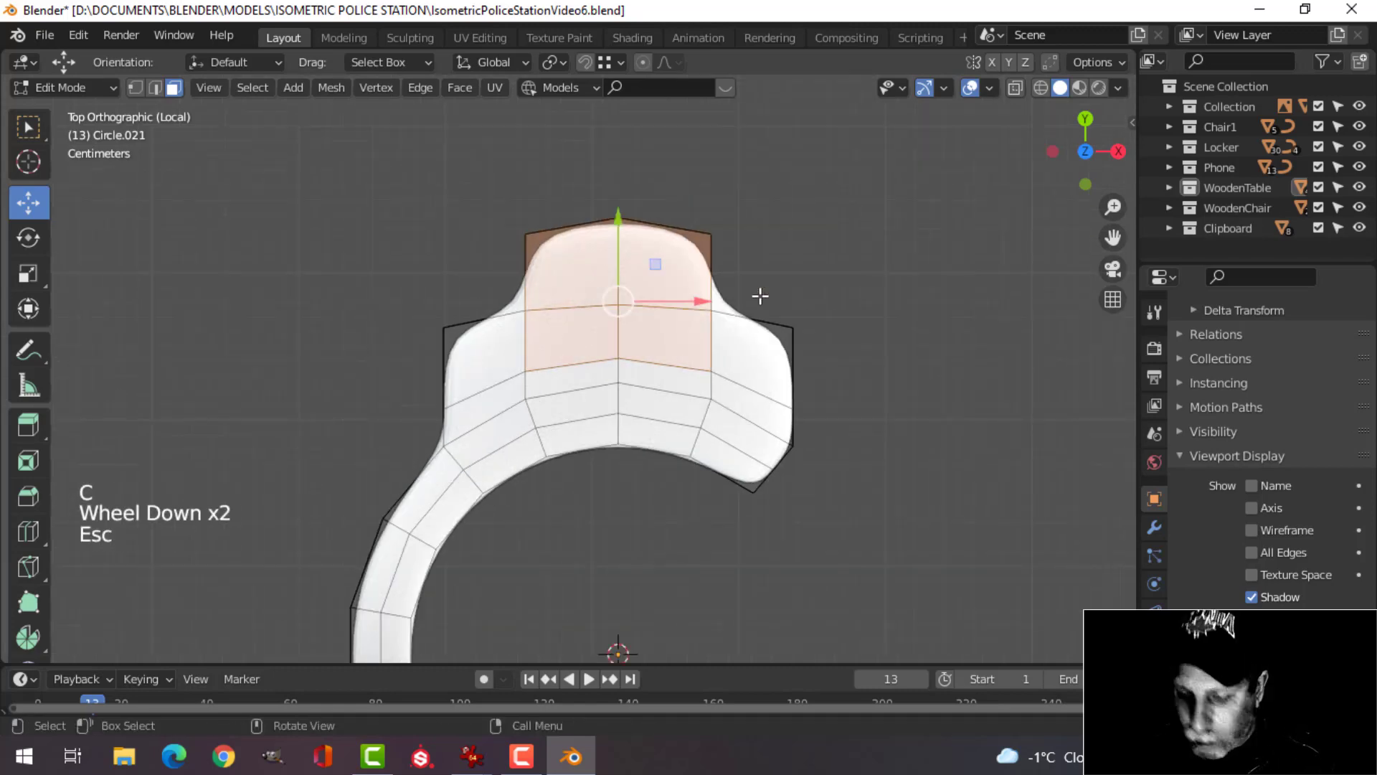
key("i")
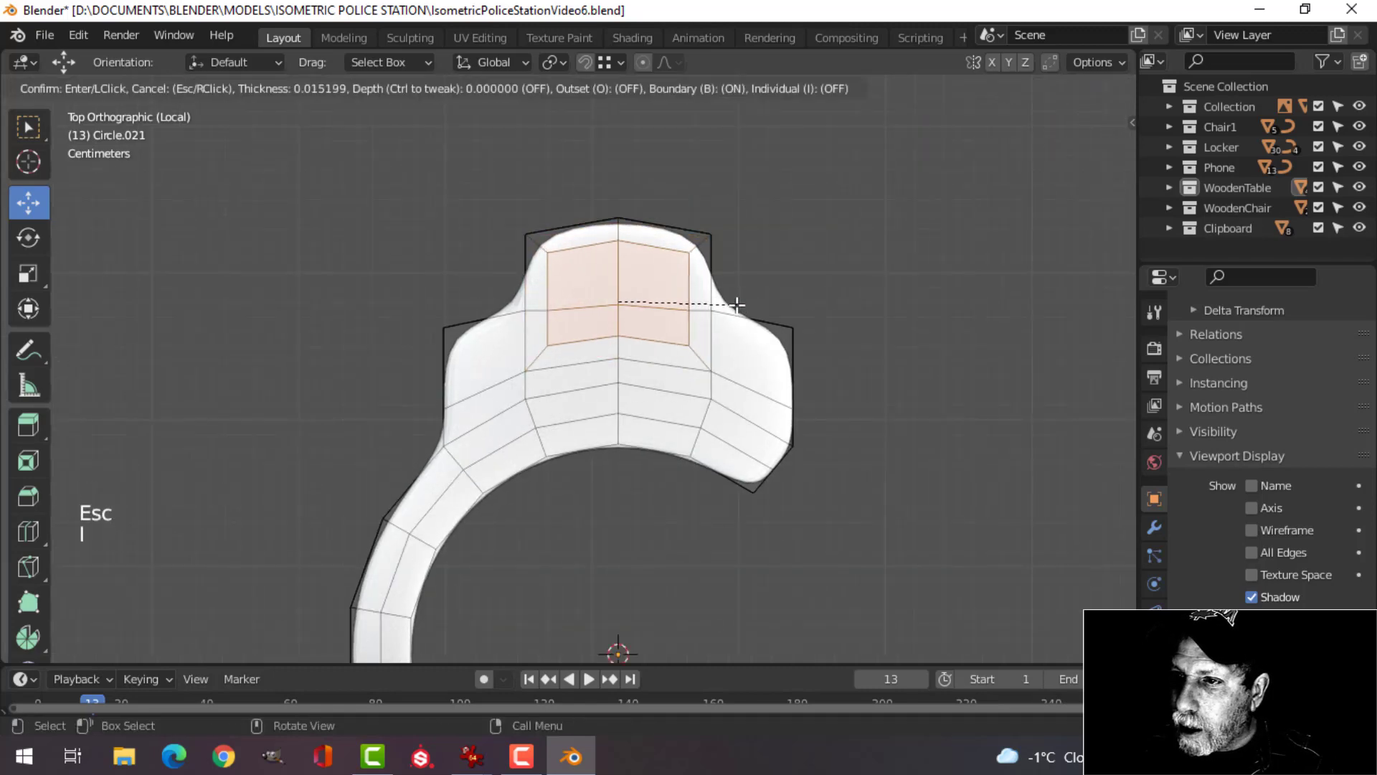
left_click(735, 306)
Shape the inset faces into a circle with LoopTools and scale them to about 0.87.
right_click(637, 263)
mouse_move(649, 252)
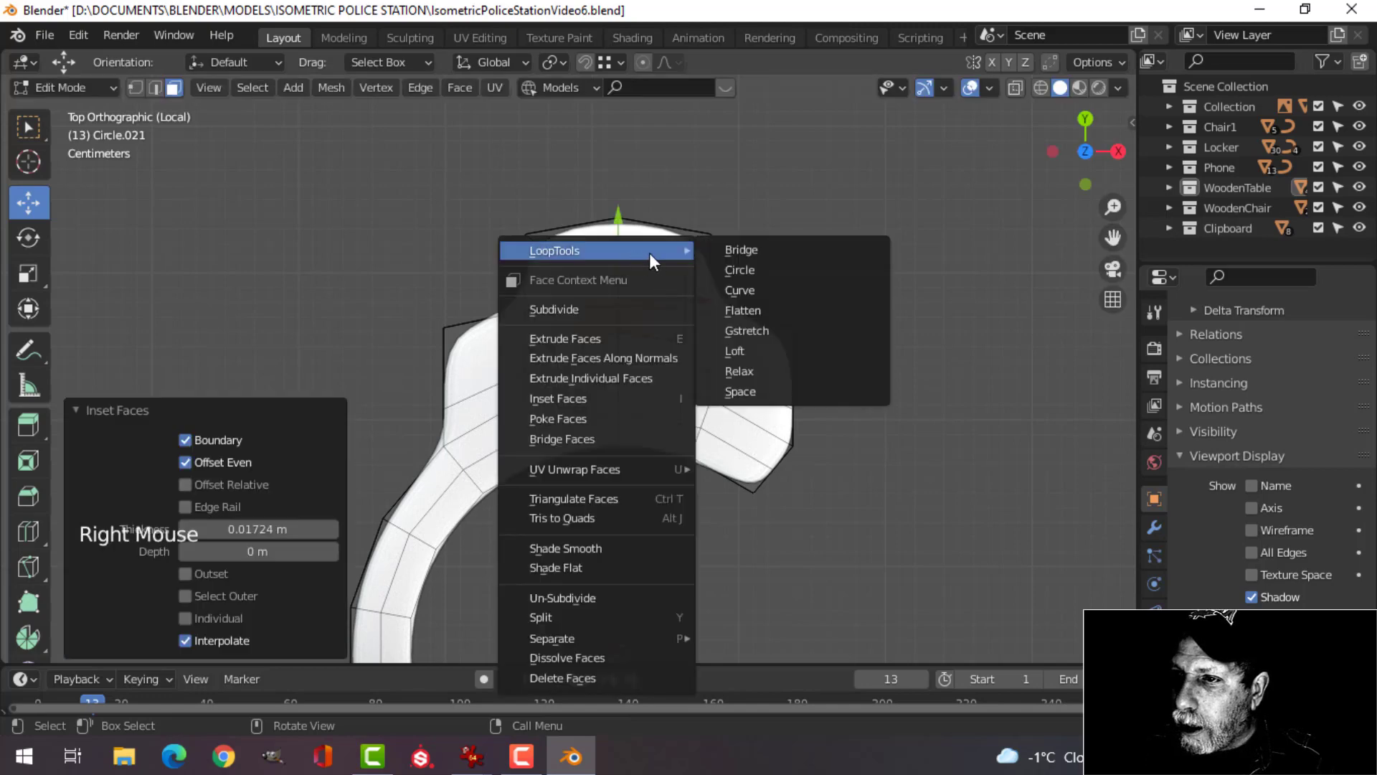
left_click(732, 269)
key("s")
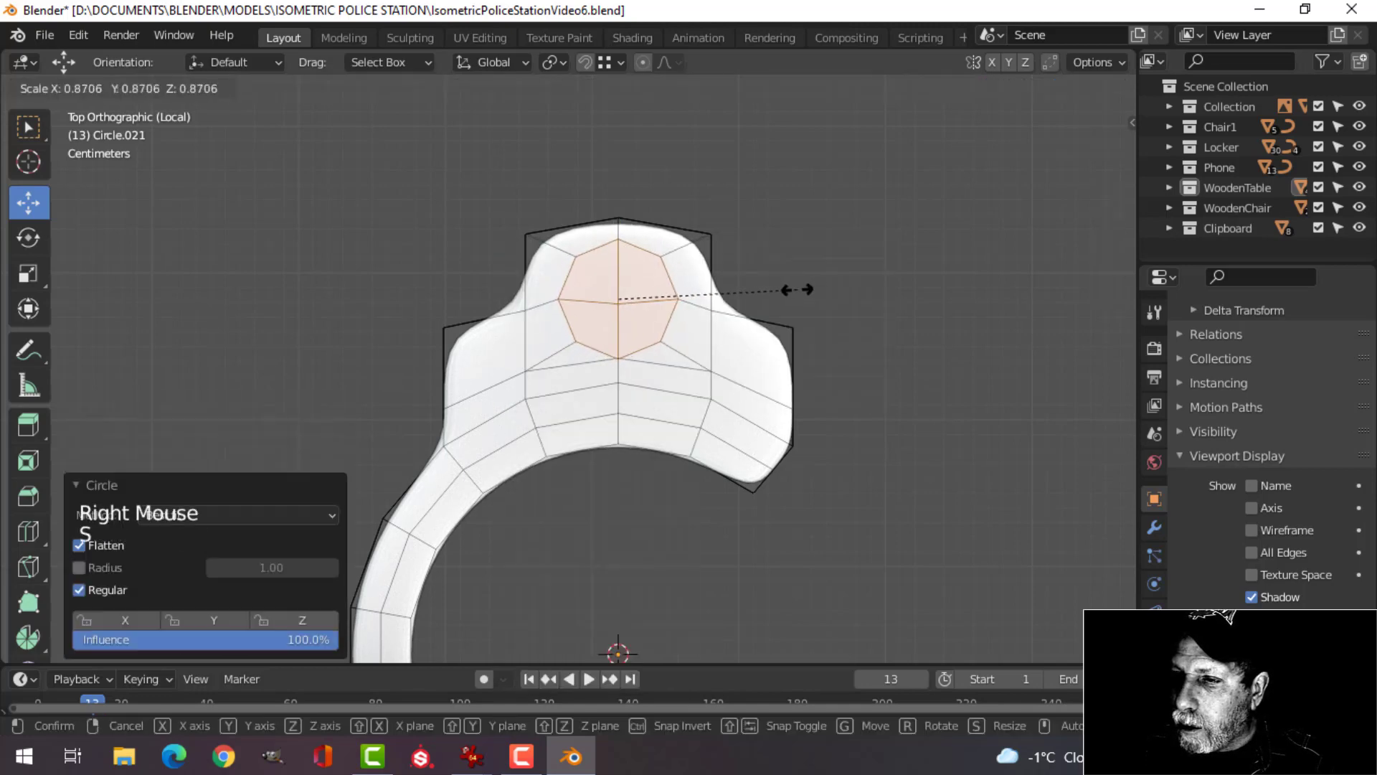
left_click(797, 290)
Inset the circular faces by about 0.021 m, extrude them into a shallow recess, and return to object mode.
key("i")
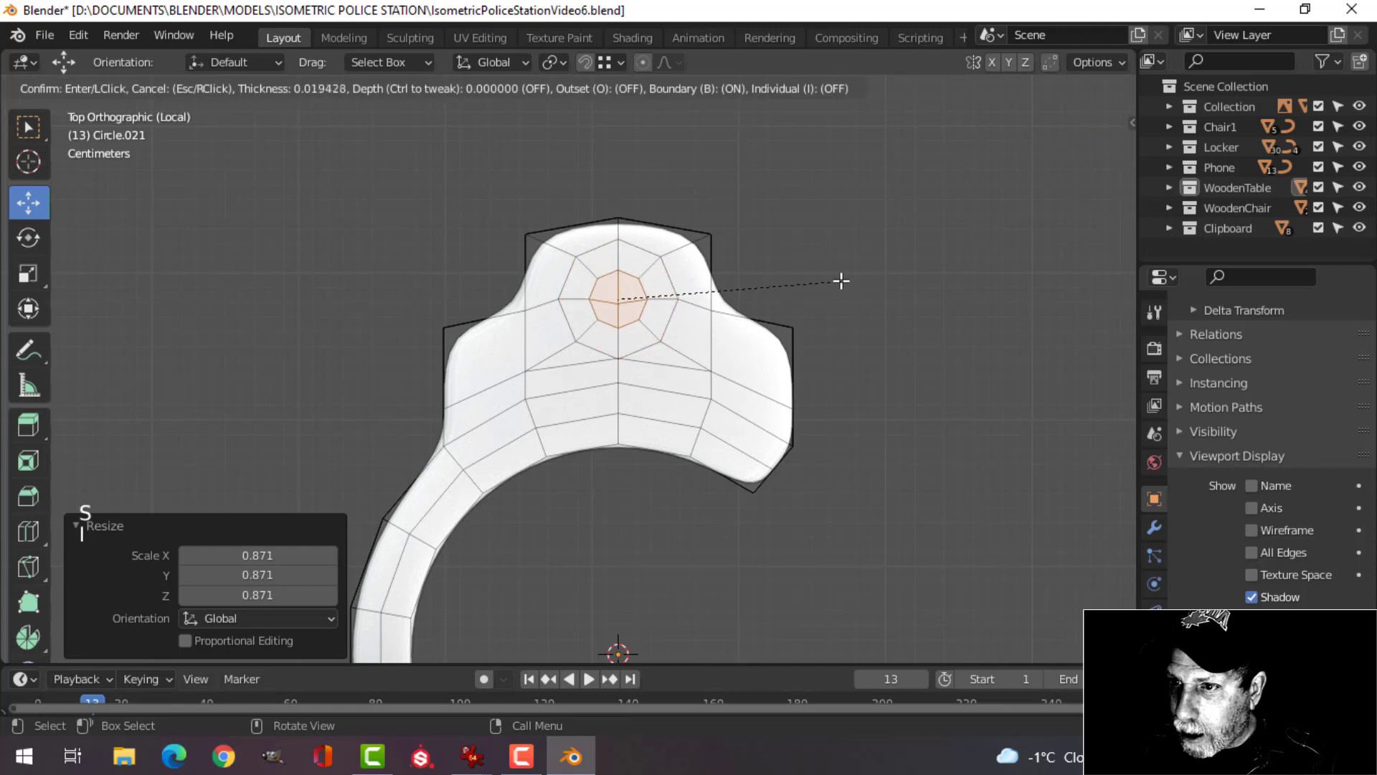
left_click(839, 283)
middle_click_drag(839, 283, 811, 291)
scroll(830, 275, "up", 2)
middle_click_drag(811, 291, 793, 307)
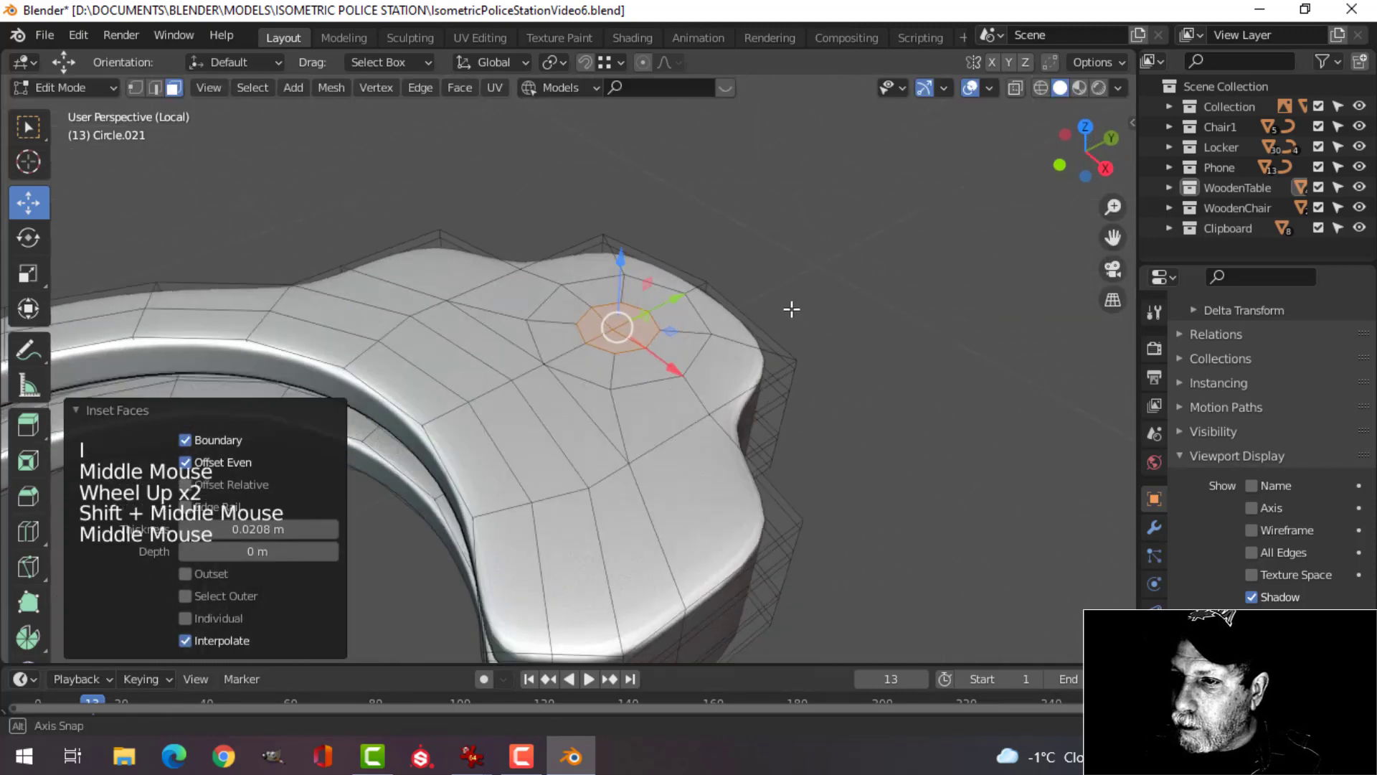
key("e")
key("Tab")
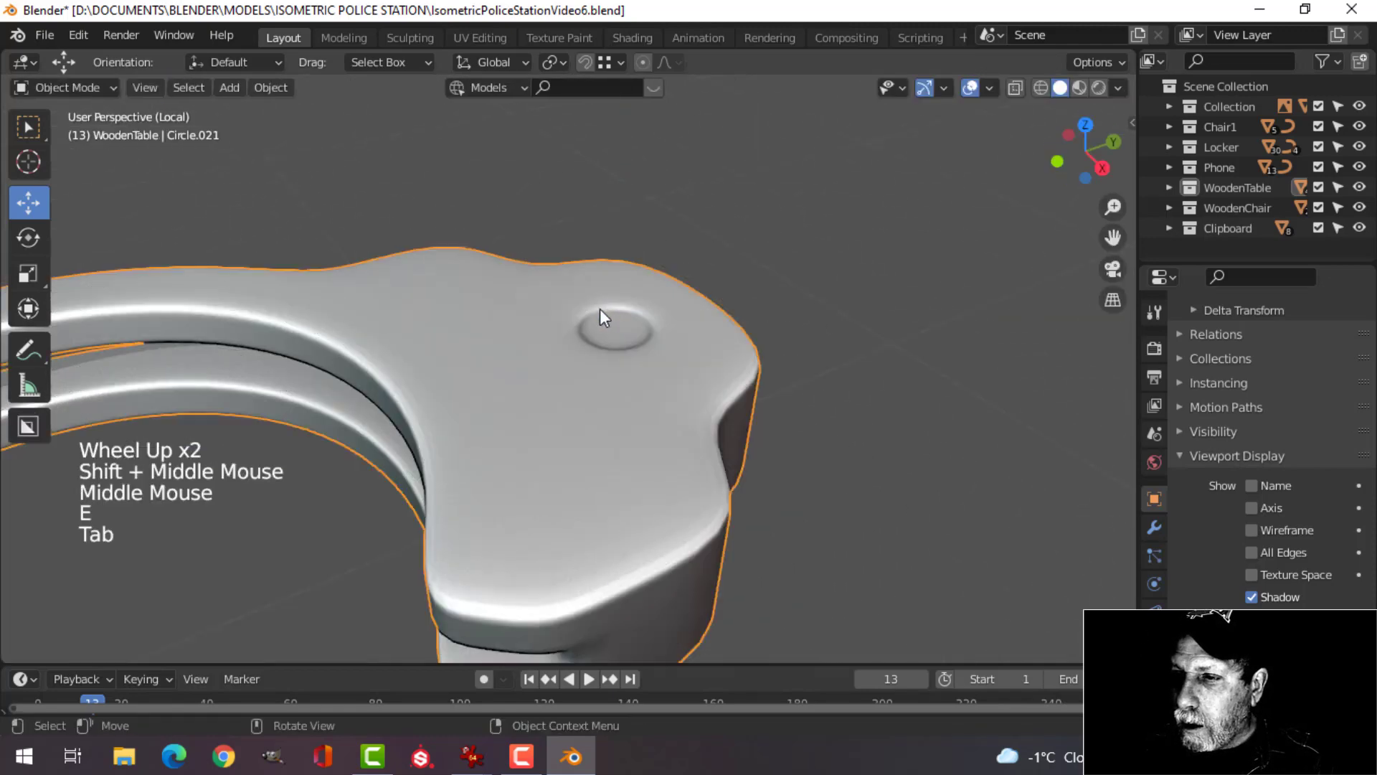
In edit mode, lower the floor faces of the round recess by about 0.008 m.
middle_click_drag(606, 314, 793, 431)
scroll(707, 398, "down", 1)
scroll(708, 394, "up", 3)
middle_click_drag(708, 396, 642, 473)
key("Tab")
key("alt+a")
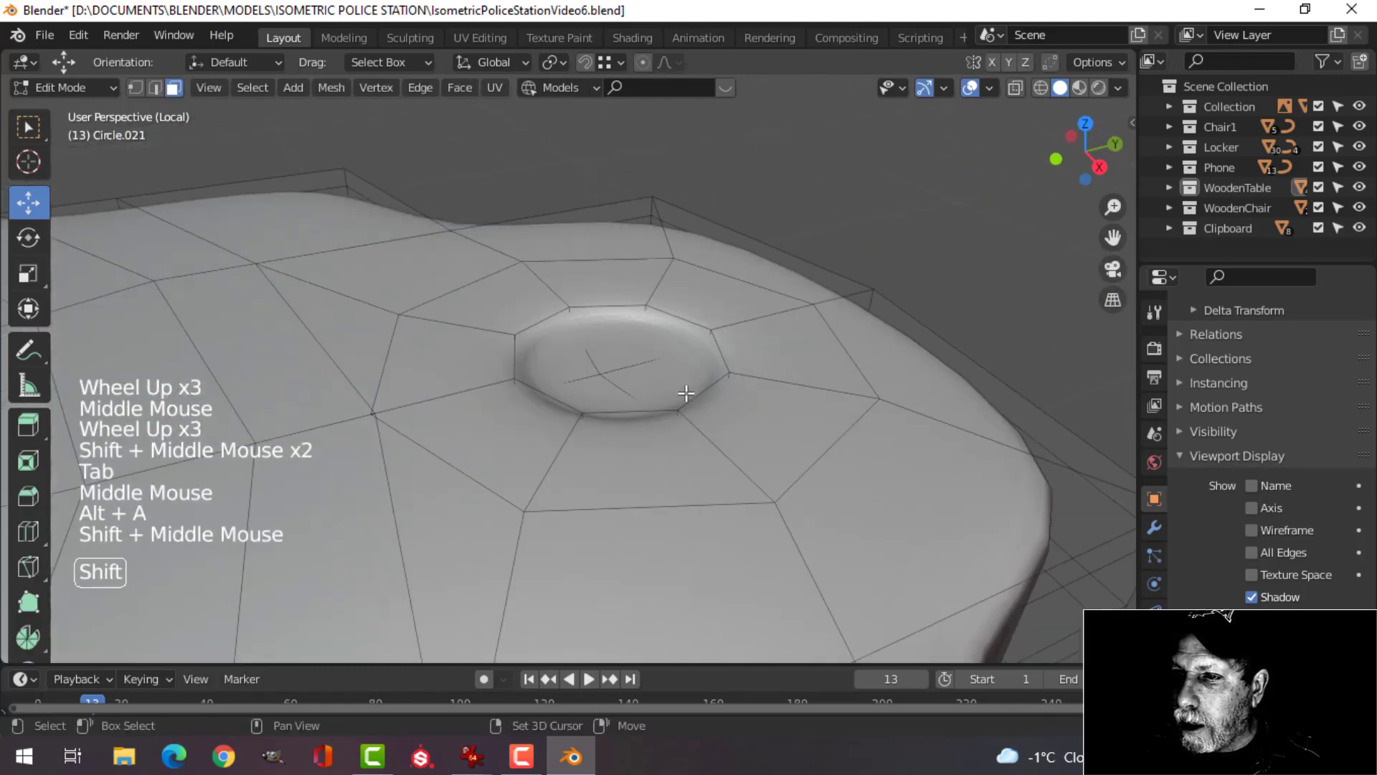
scroll(660, 316, "up", 2)
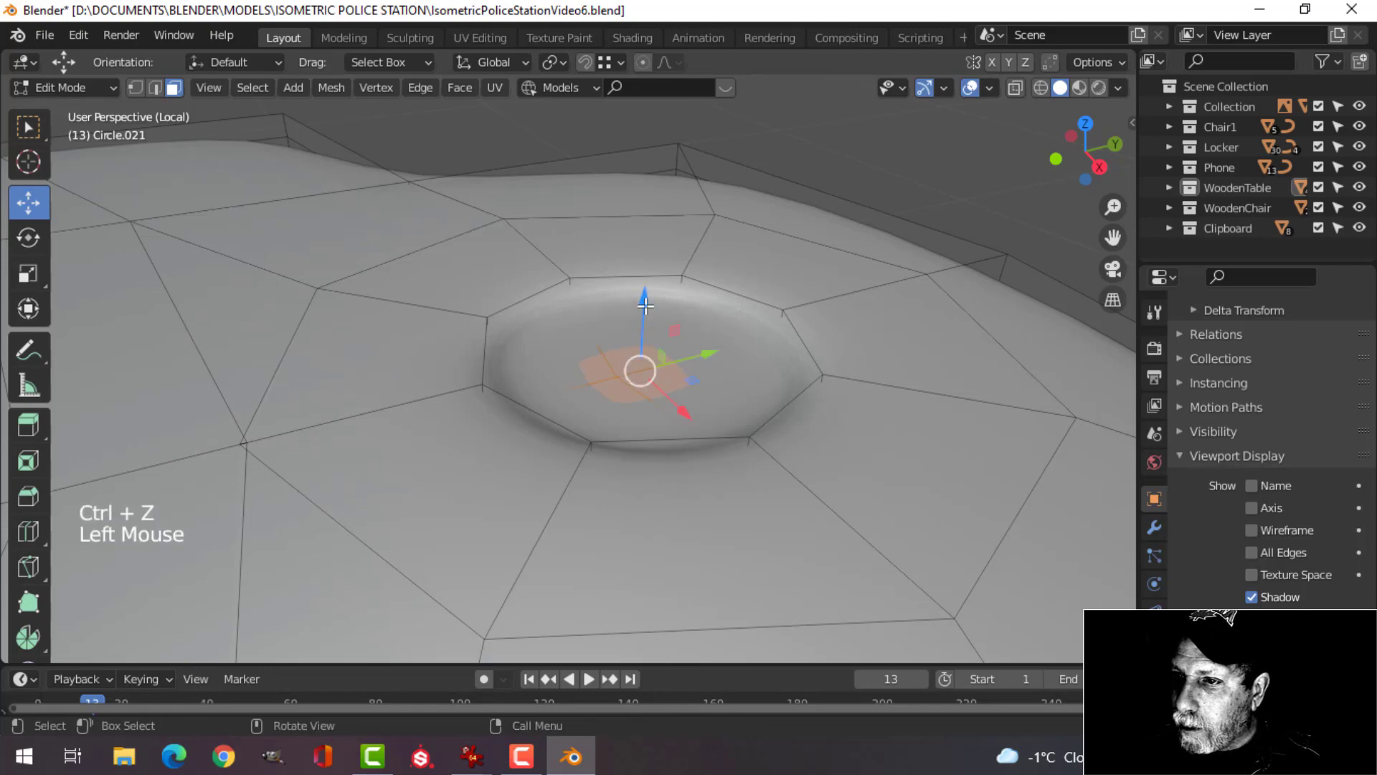
left_click_drag(644, 306, 641, 367)
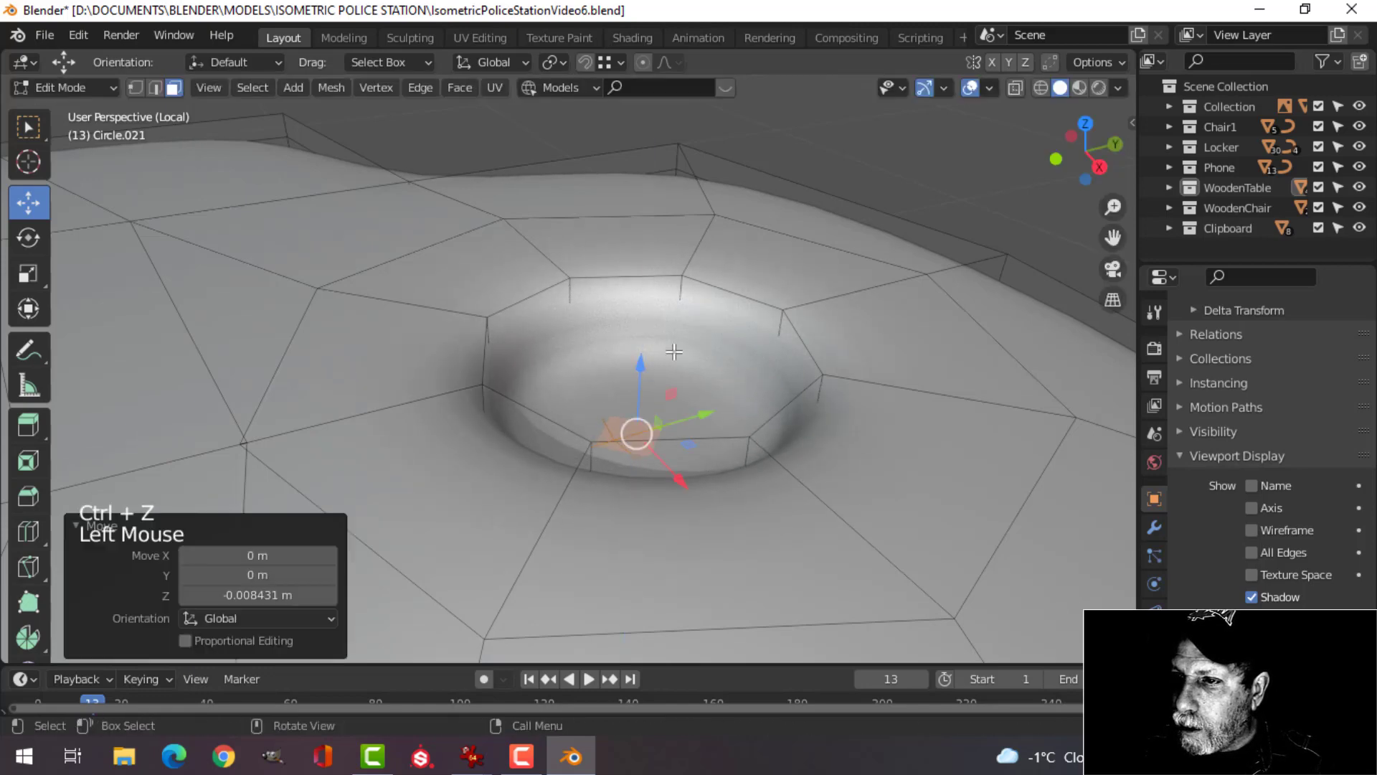
Add two edge loops around the recess wall to sharpen its rim and floor, and check the result in object mode.
key("ctrl+r")
left_click(676, 311)
left_click(677, 292)
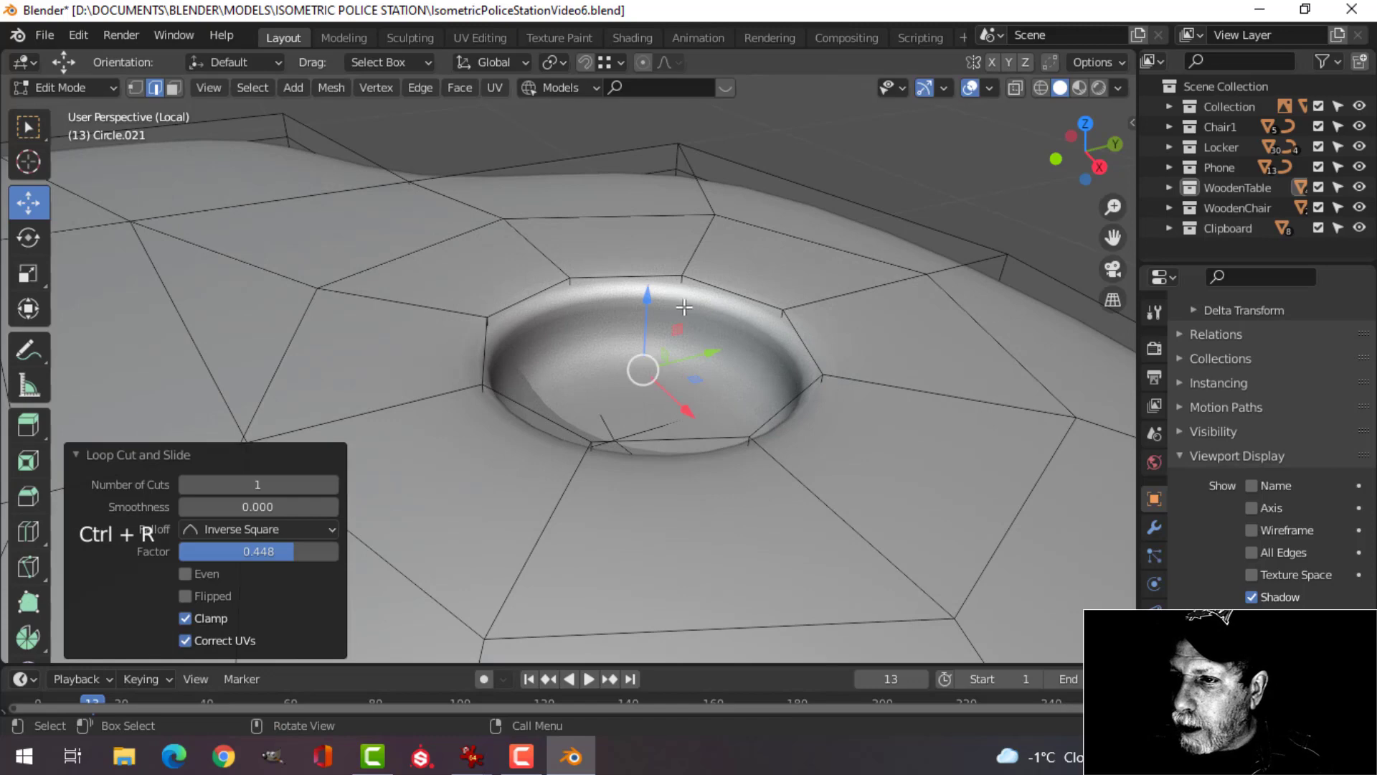
left_click(684, 307)
left_click(681, 324)
key("Tab")
scroll(687, 343, "down", 5)
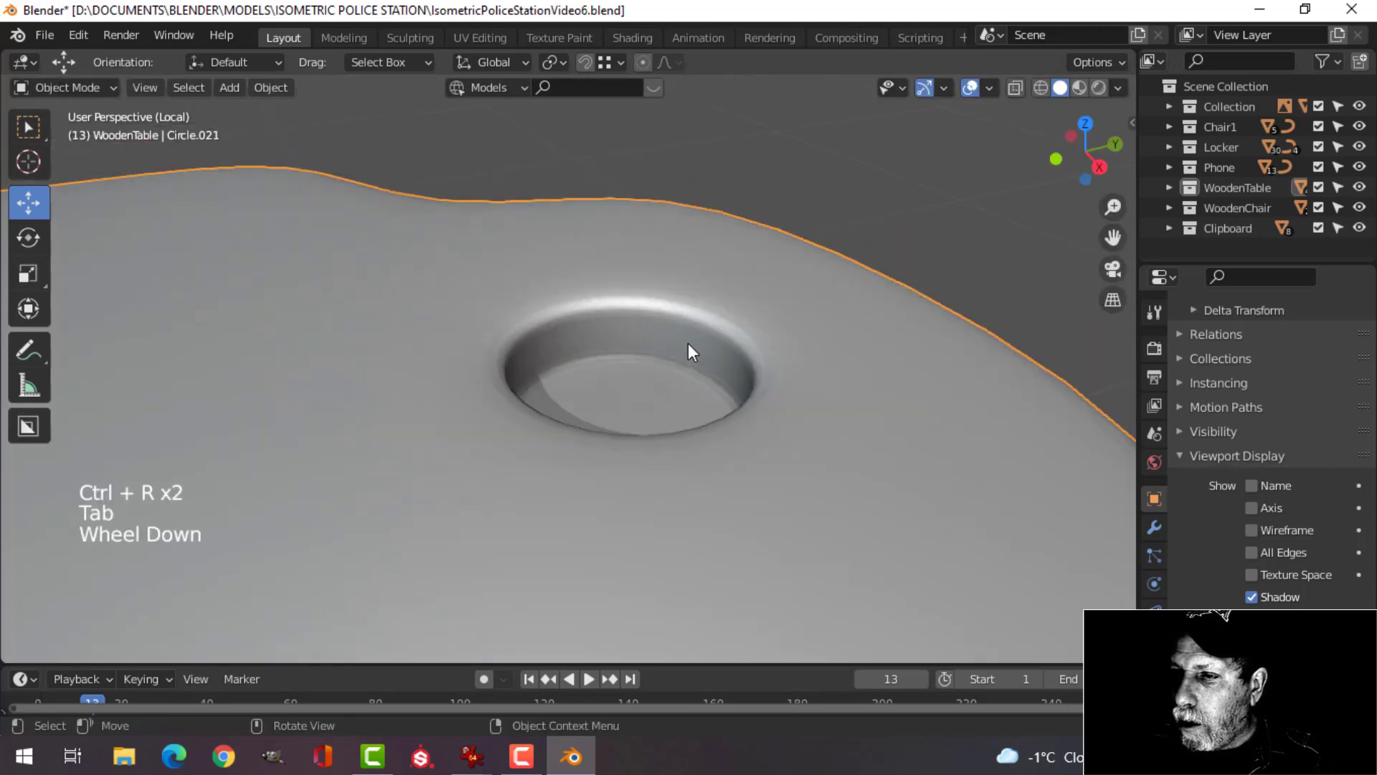
key("alt+a")
middle_click_drag(688, 343, 645, 430)
scroll(720, 442, "down", 5)
scroll(721, 406, "up", 4)
Select all faces of the round recess and scale them to about 0.57 in X and Y only.
key("Tab")
scroll(643, 454, "up", 3)
key("alt+a")
middle_click_drag(646, 431, 652, 398)
scroll(652, 398, "up", 1)
key("3")
key("c")
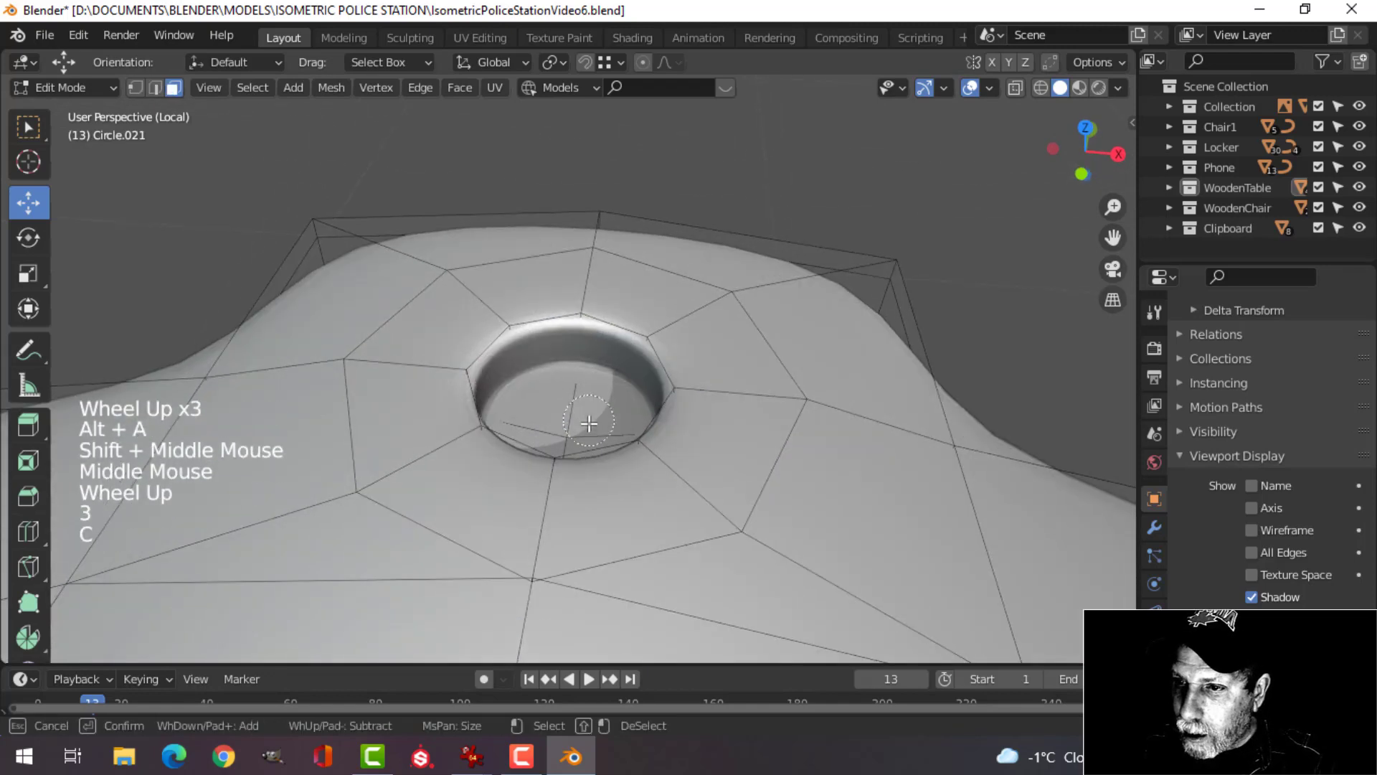
key("ctrl+KP_Add")
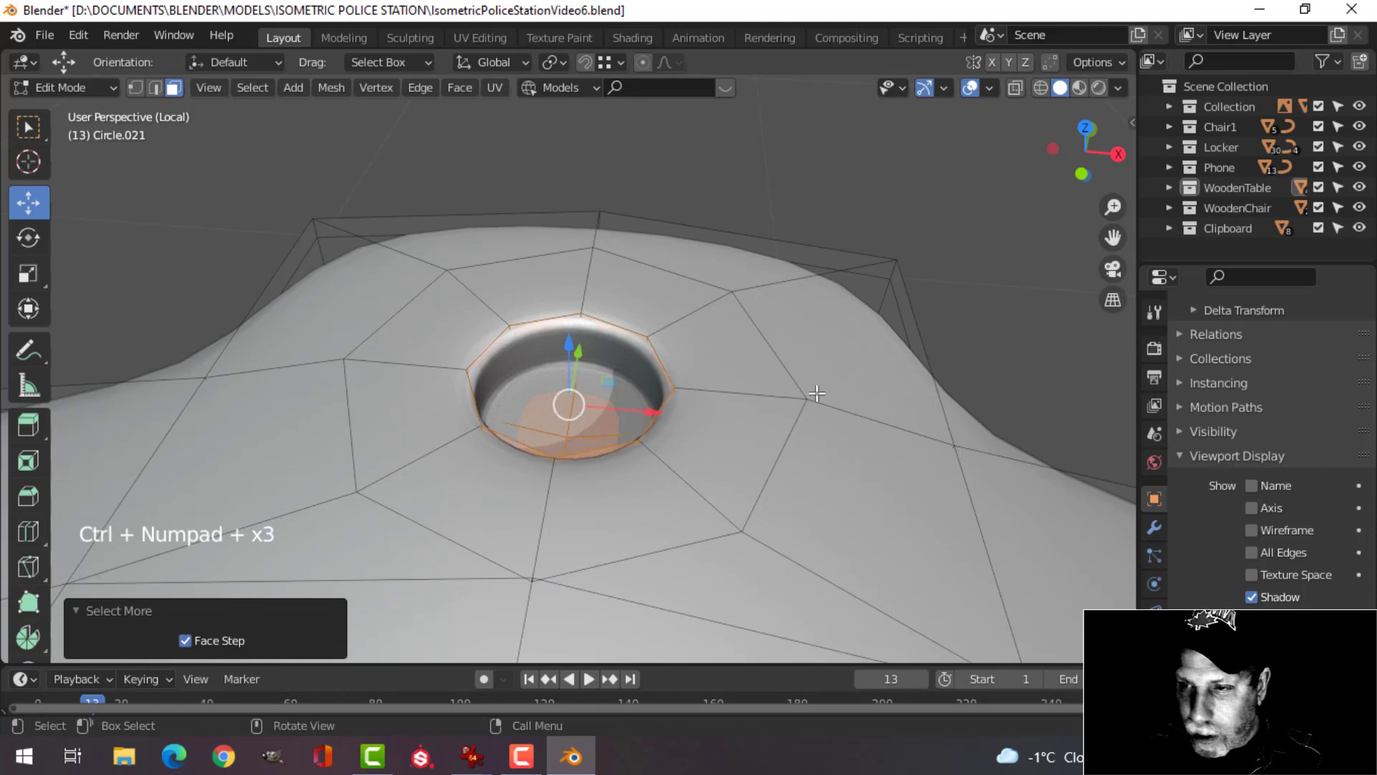
middle_click_drag(809, 409, 722, 347)
key("s")
key("shift+z")
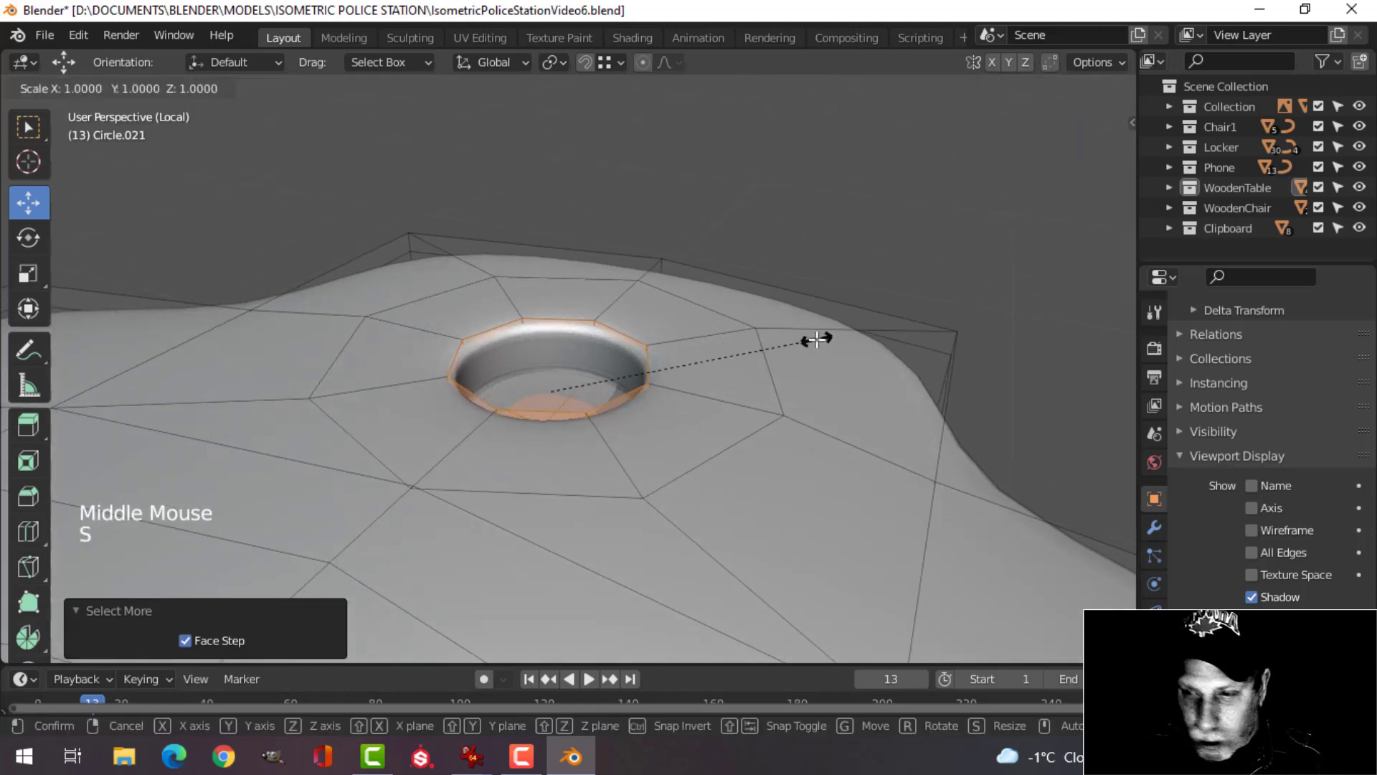
left_click(686, 379)
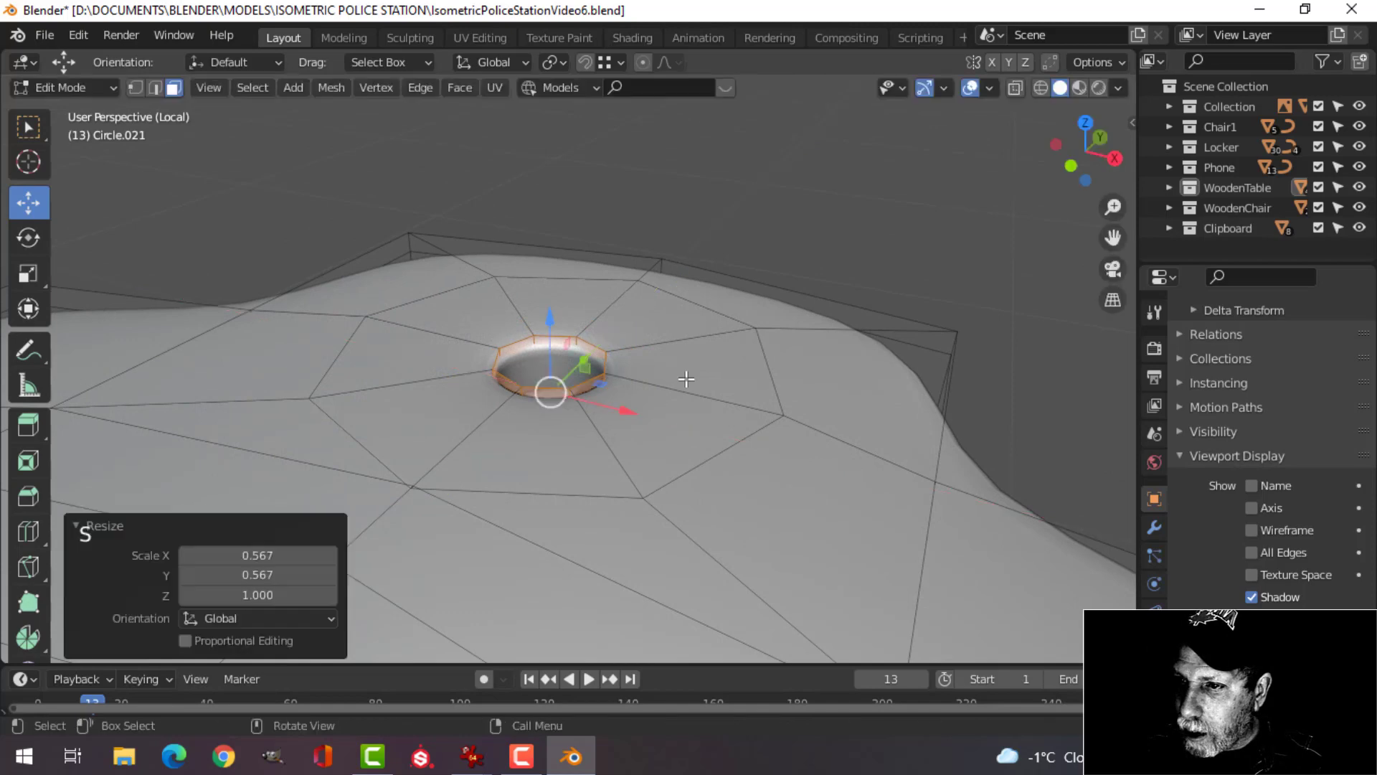
Add an edge loop on the tab's surface close around the recess rim, and return to object mode.
left_click(673, 382)
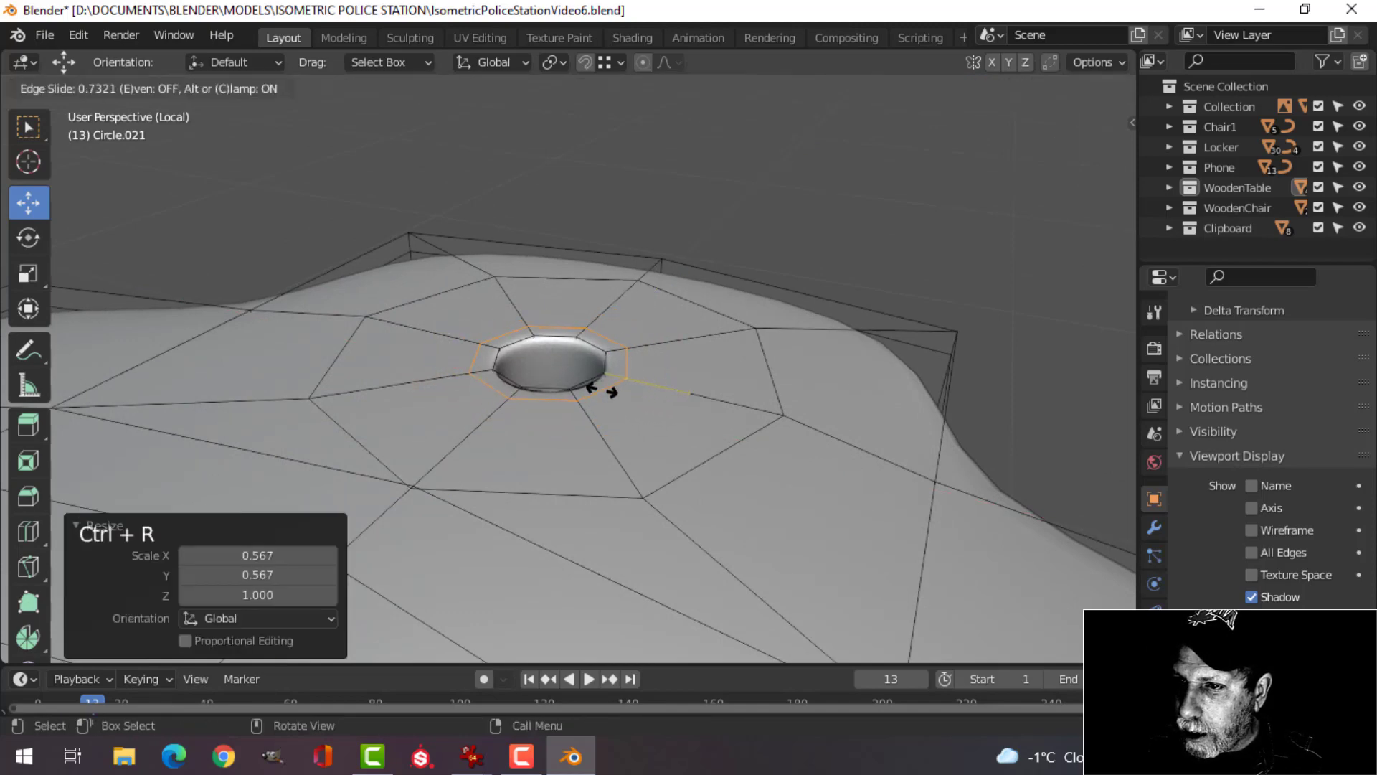
left_click(602, 388)
key("Tab")
scroll(625, 377, "down", 4)
key("alt+a")
Examine the recess and its surrounding edge loops in object and edit mode.
middle_click_drag(626, 378, 669, 426)
scroll(635, 441, "down", 1)
scroll(652, 471, "down", 1)
scroll(619, 419, "up", 3)
scroll(618, 424, "up", 4)
key("Tab")
key("alt+a")
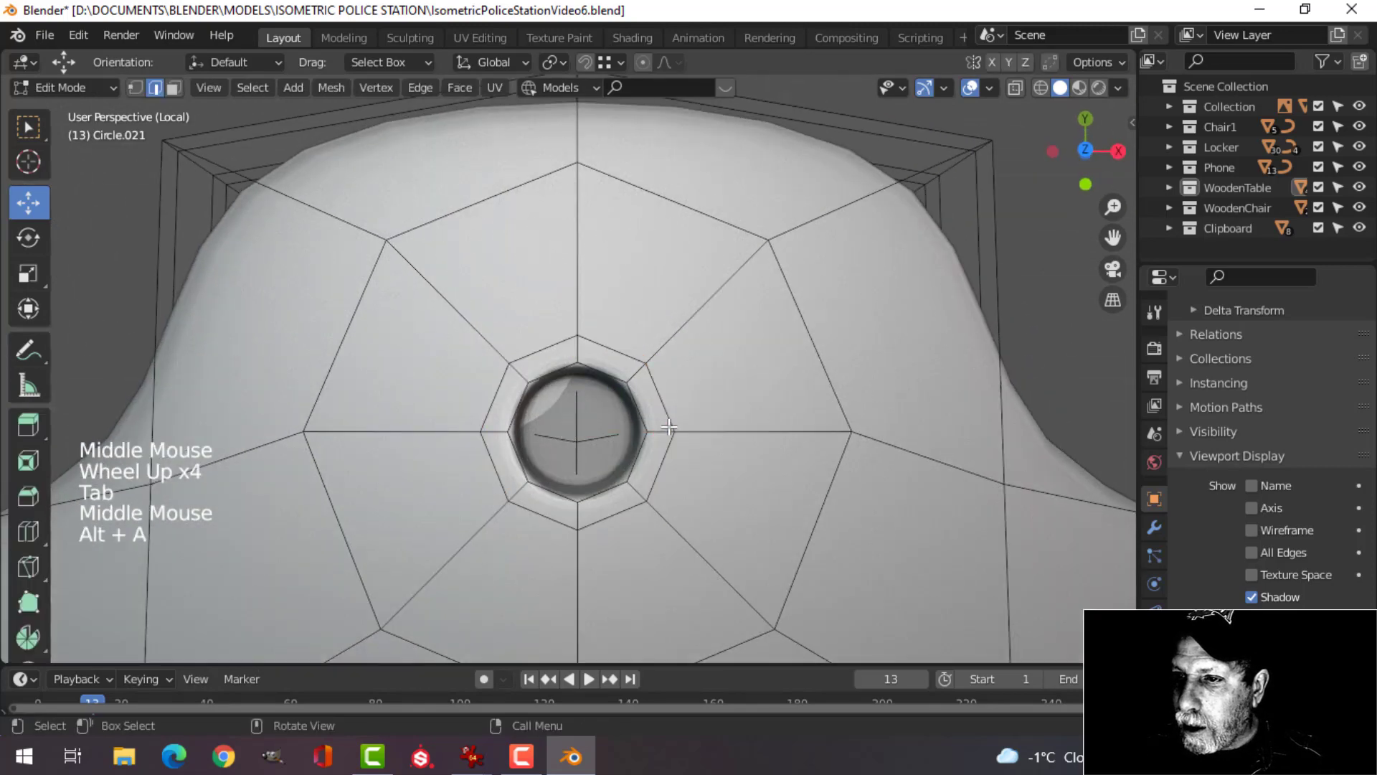
left_click(620, 351, "alt+shift")
scroll(620, 352, "down", 4)
middle_click_drag(619, 351, 673, 426)
key("alt+a")
key("Tab")
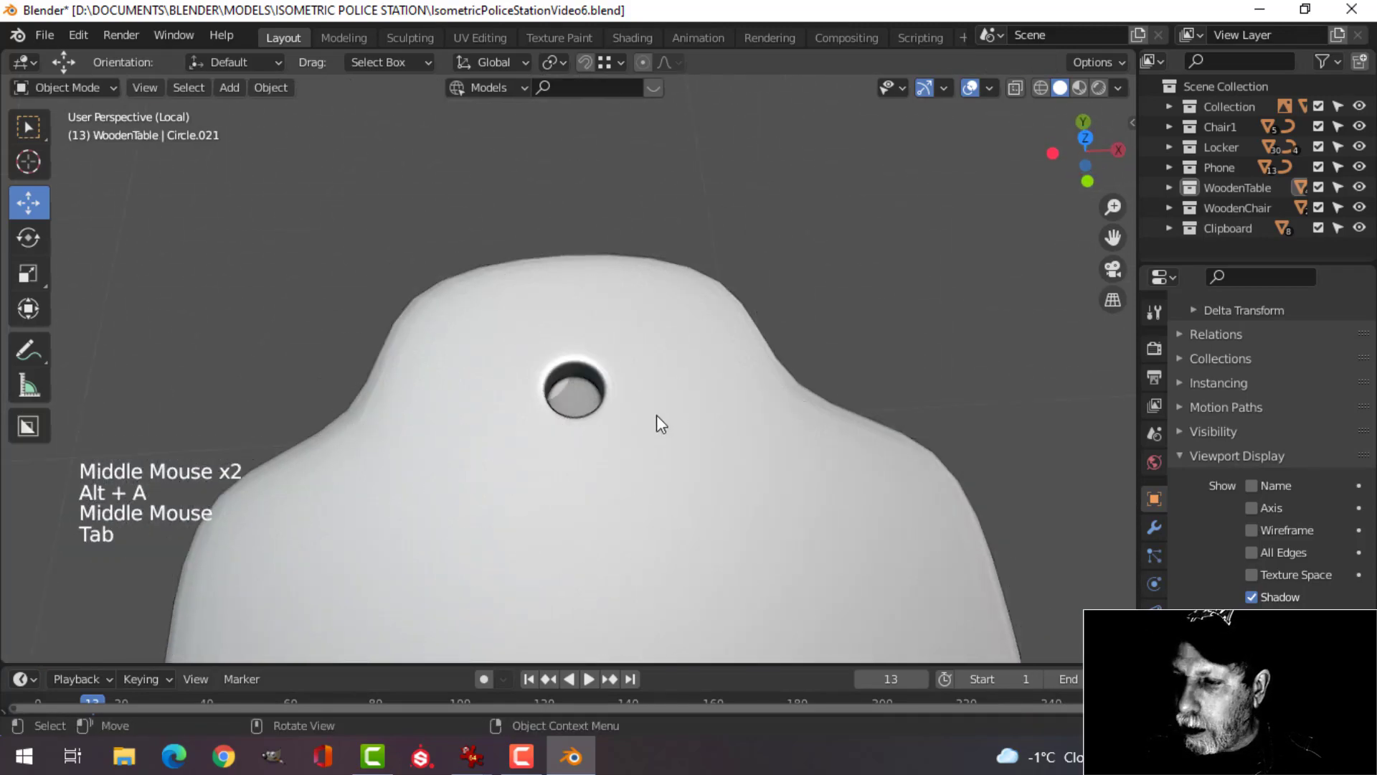
Add an 18-vertex mesh circle in top view and scale its geometry to about 0.027.
key("KP_7")
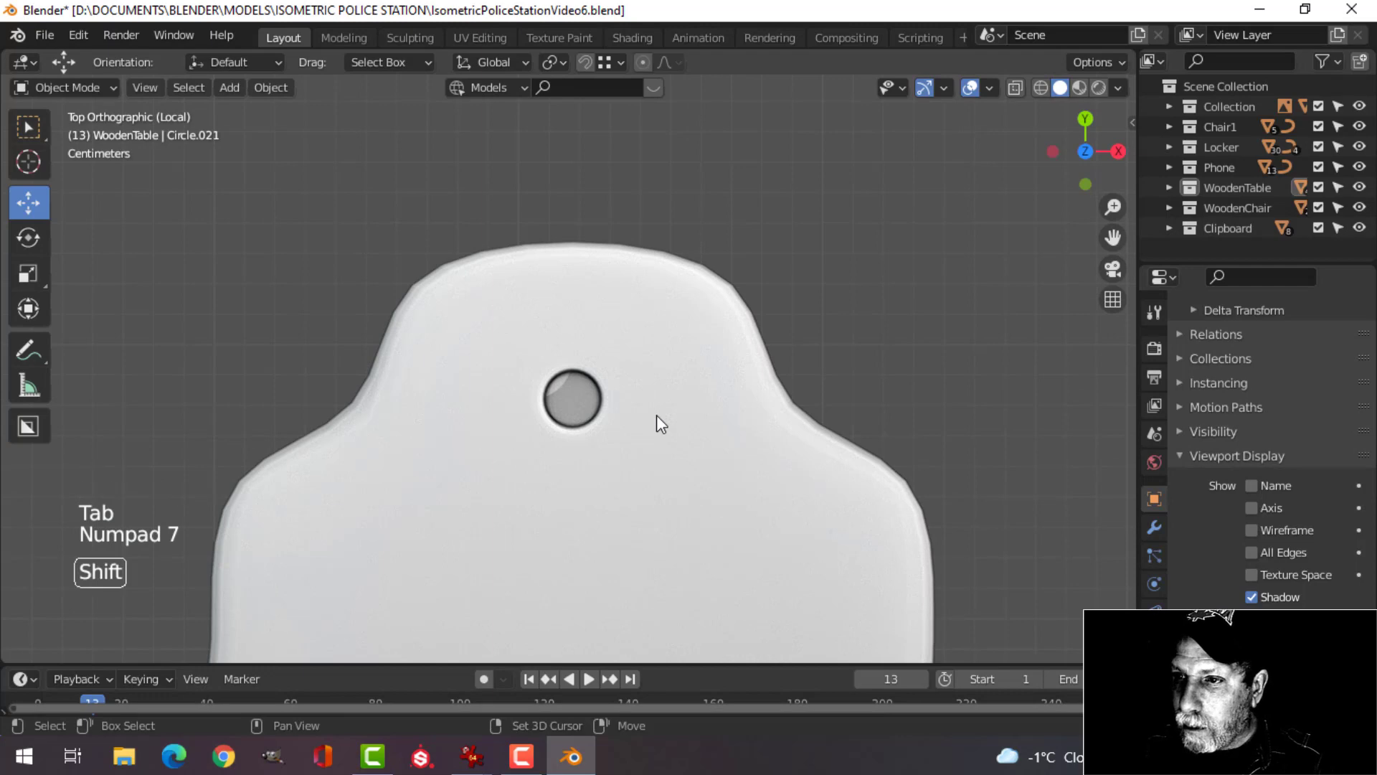
key("shift+a")
mouse_move(619, 281)
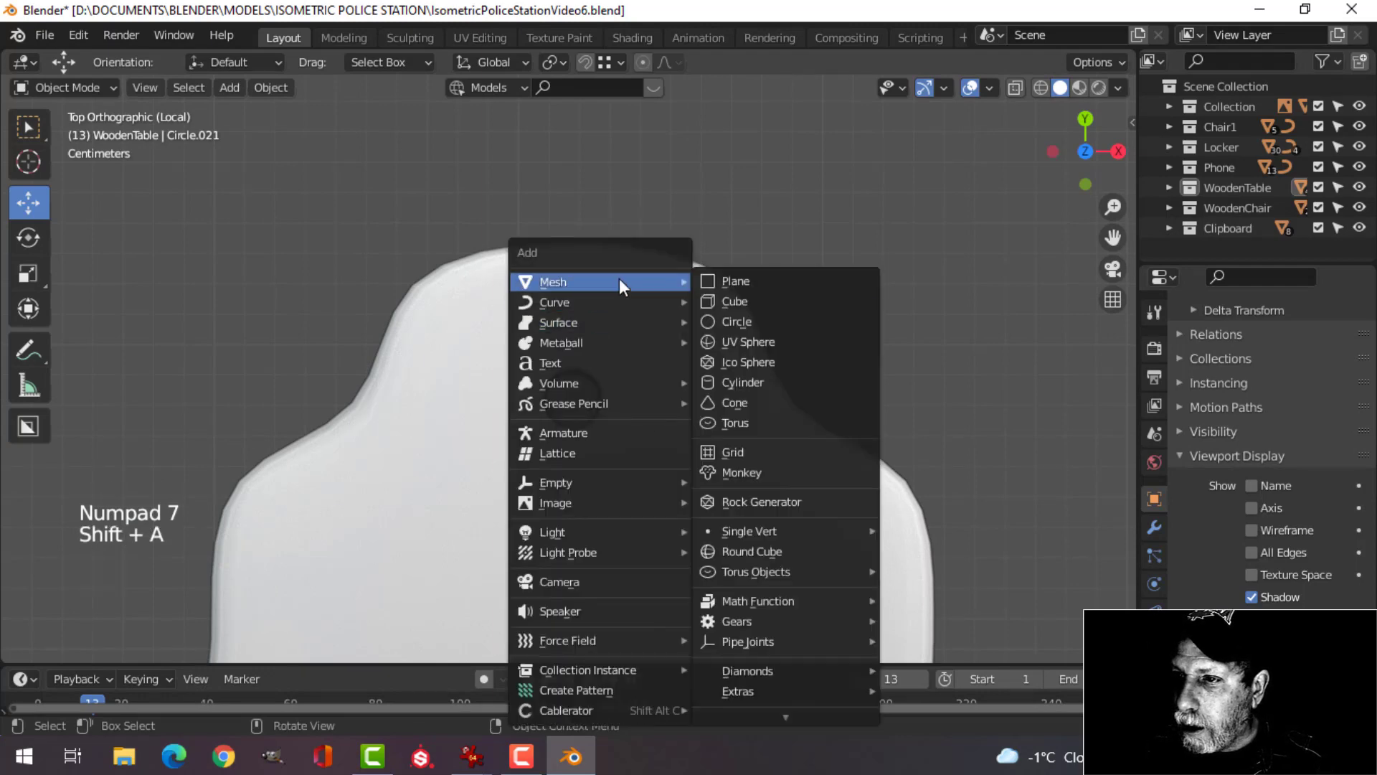
left_click(730, 321)
scroll(660, 387, "down", 5)
scroll(655, 385, "down", 3)
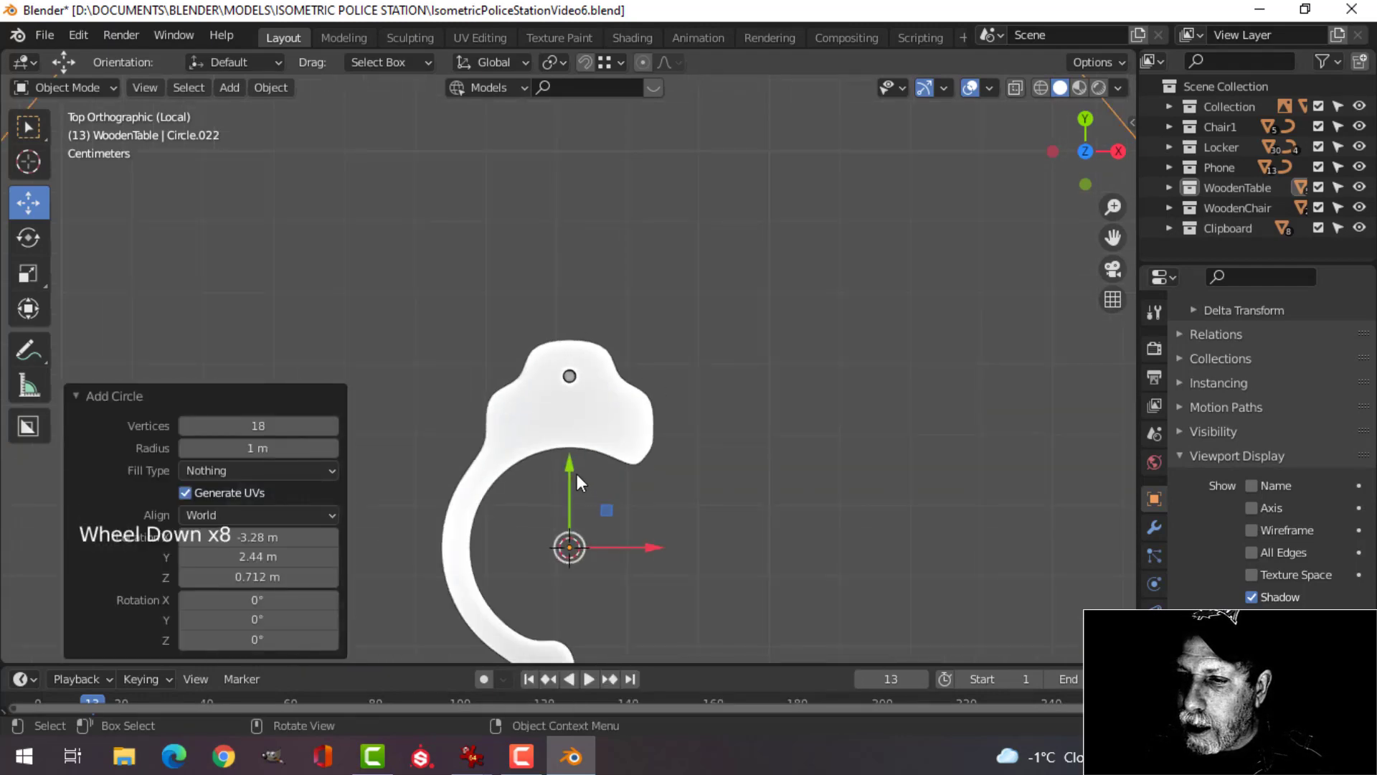
key("Tab")
key("s")
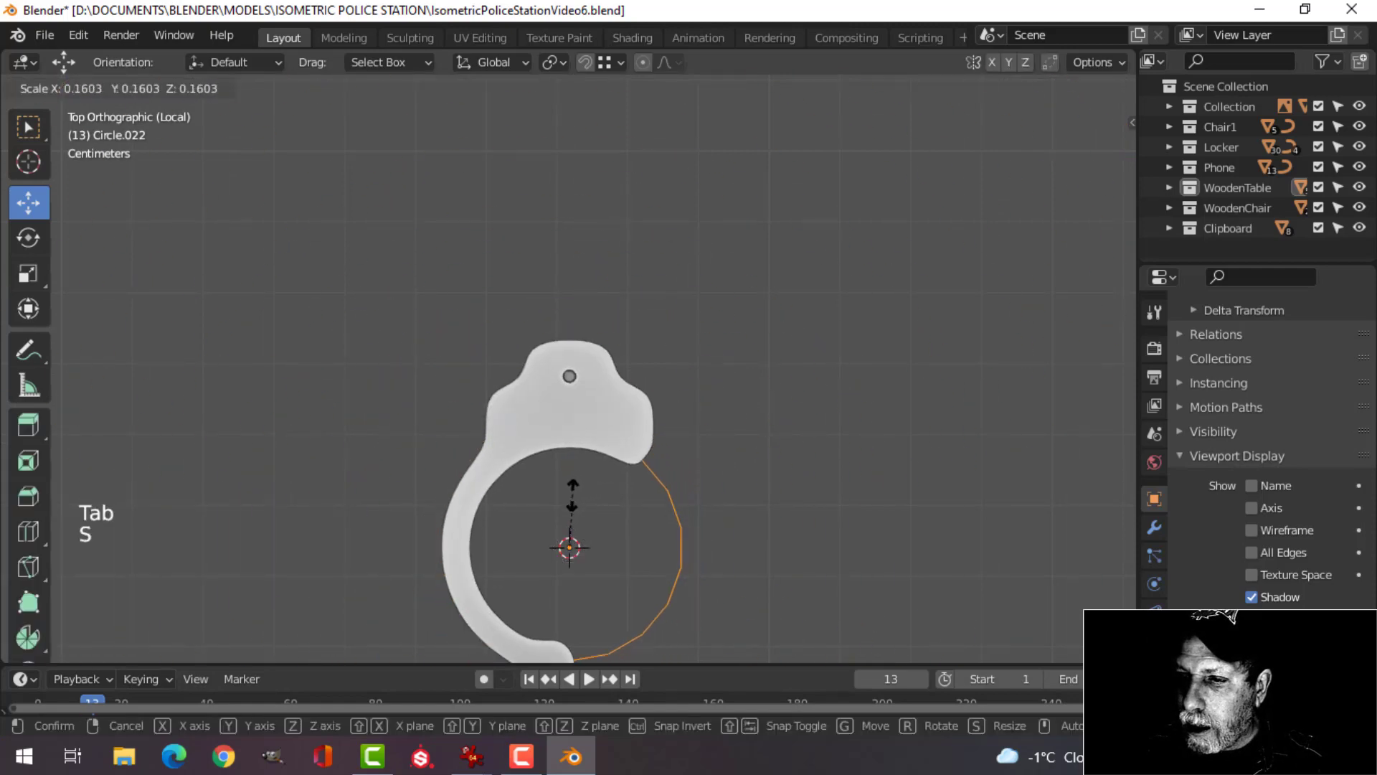
left_click(615, 531)
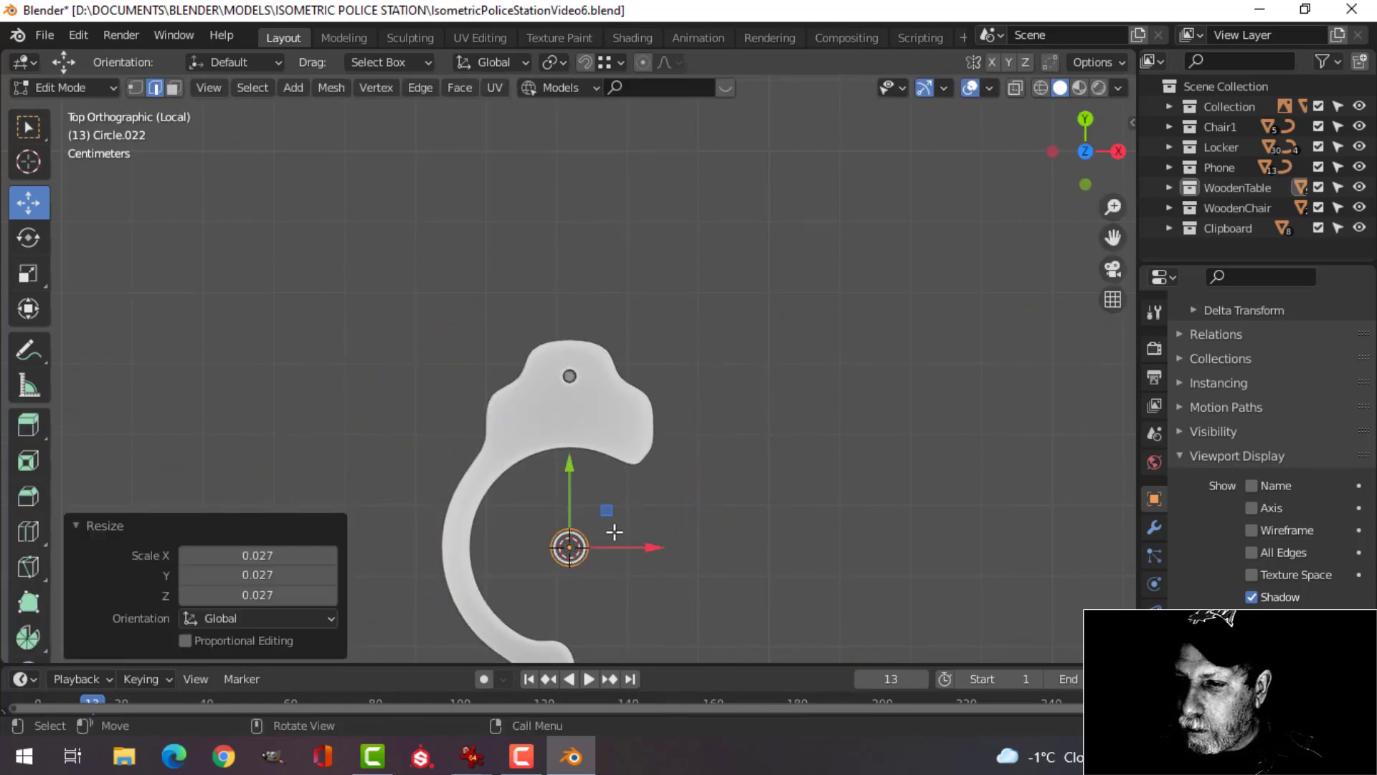
Move the small circle into the tab's area and scale it to about 0.73.
key("g")
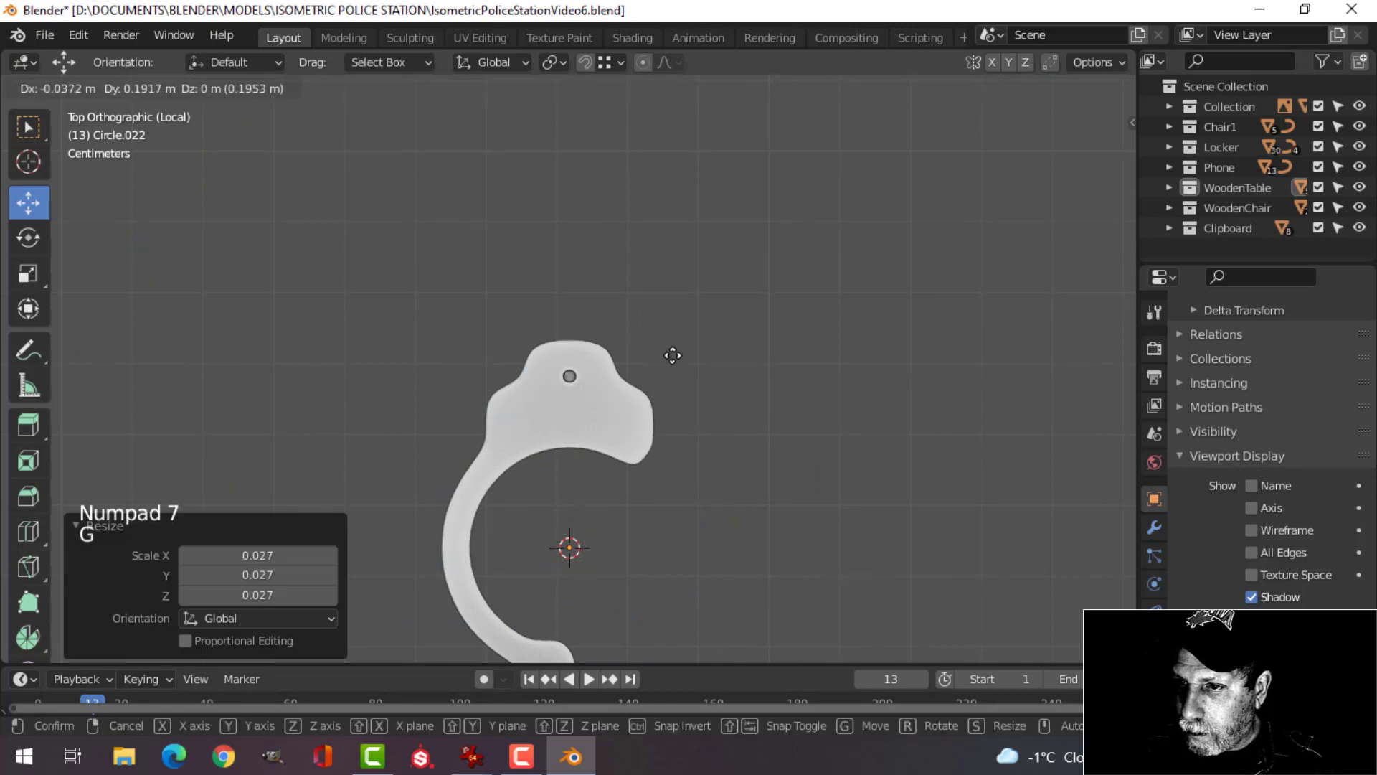
key("s")
left_click(692, 384)
Raise the circle by about 0.195 m along Z to sit above the tab's upper surface.
middle_click_drag(691, 384, 528, 390)
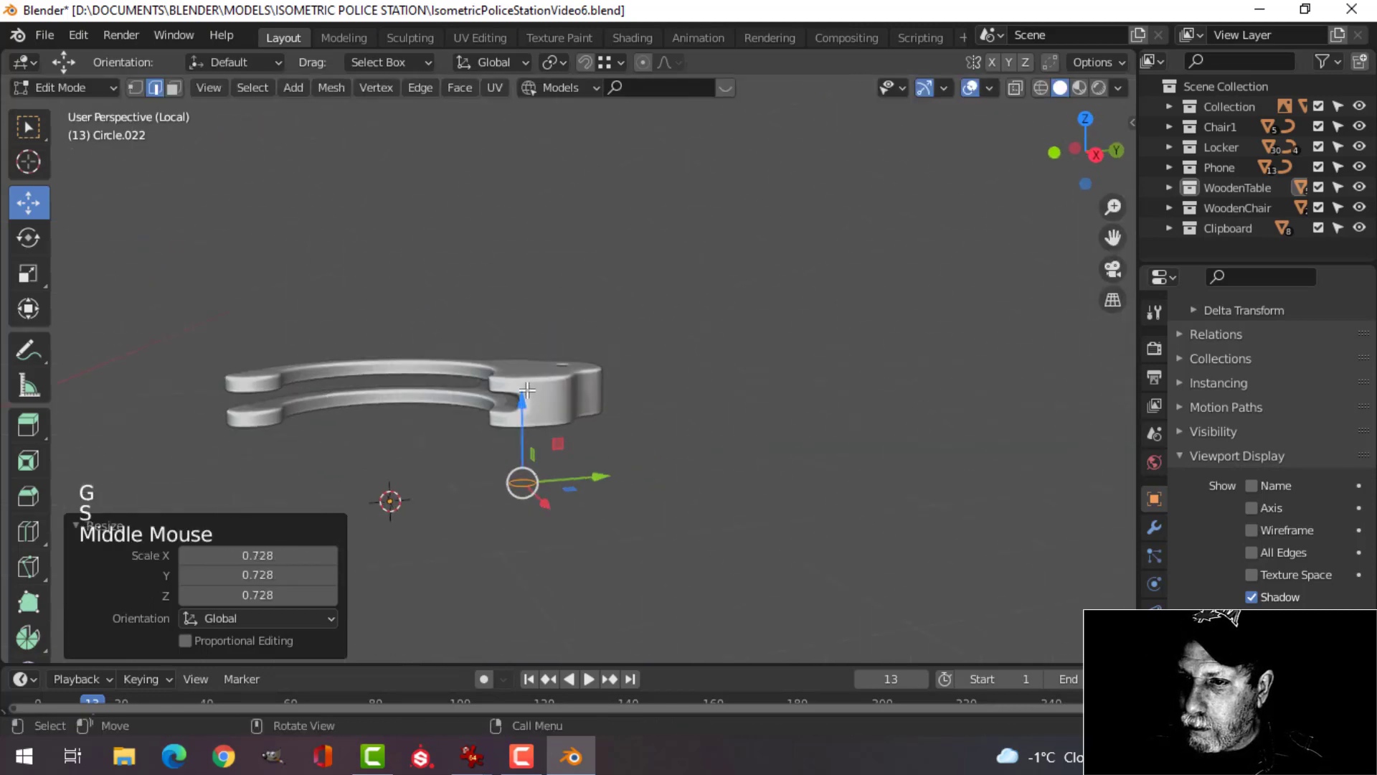
left_click_drag(527, 389, 546, 326)
left_click_drag(567, 277, 584, 263)
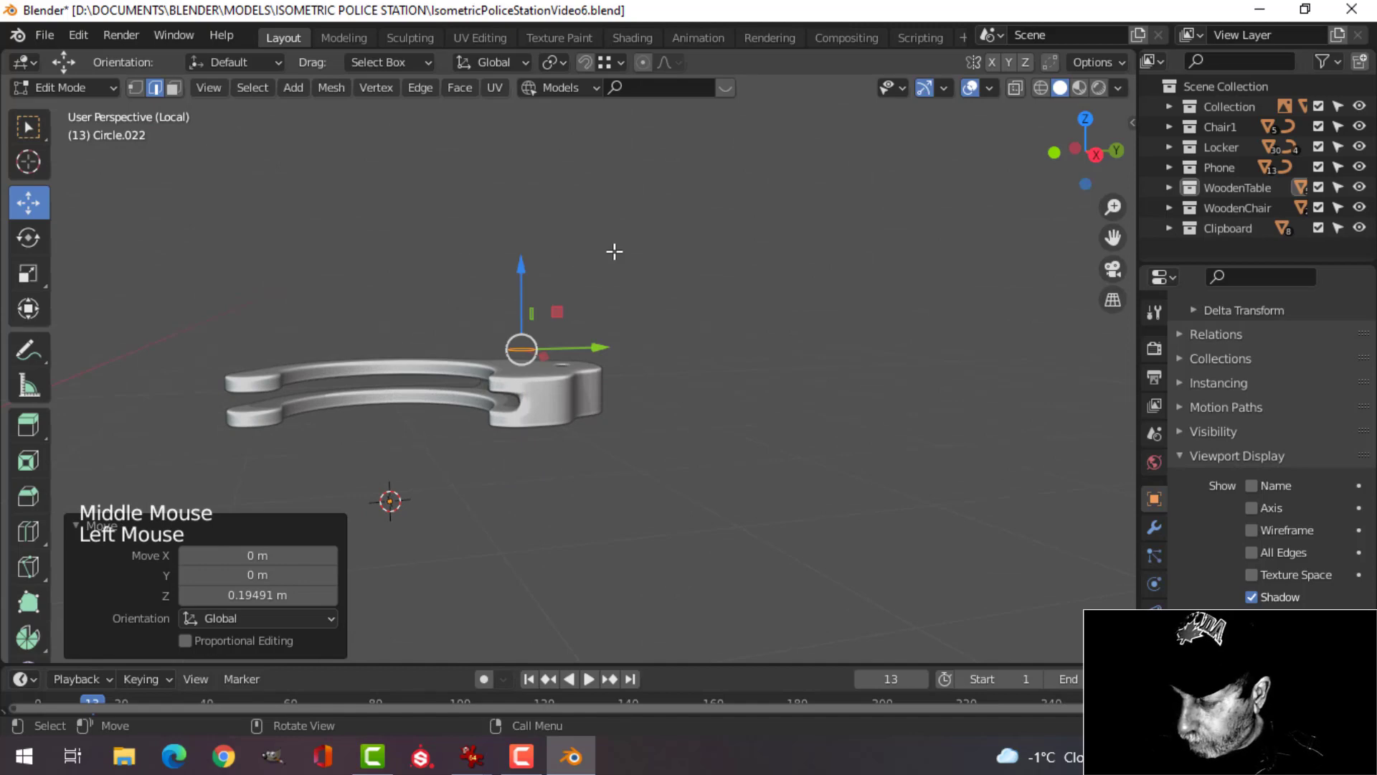
In top view, scale the circle to about 0.52 and move it about 0.068 m along Y beside the recess.
key("KP_7")
scroll(620, 258, "up", 4)
key("s")
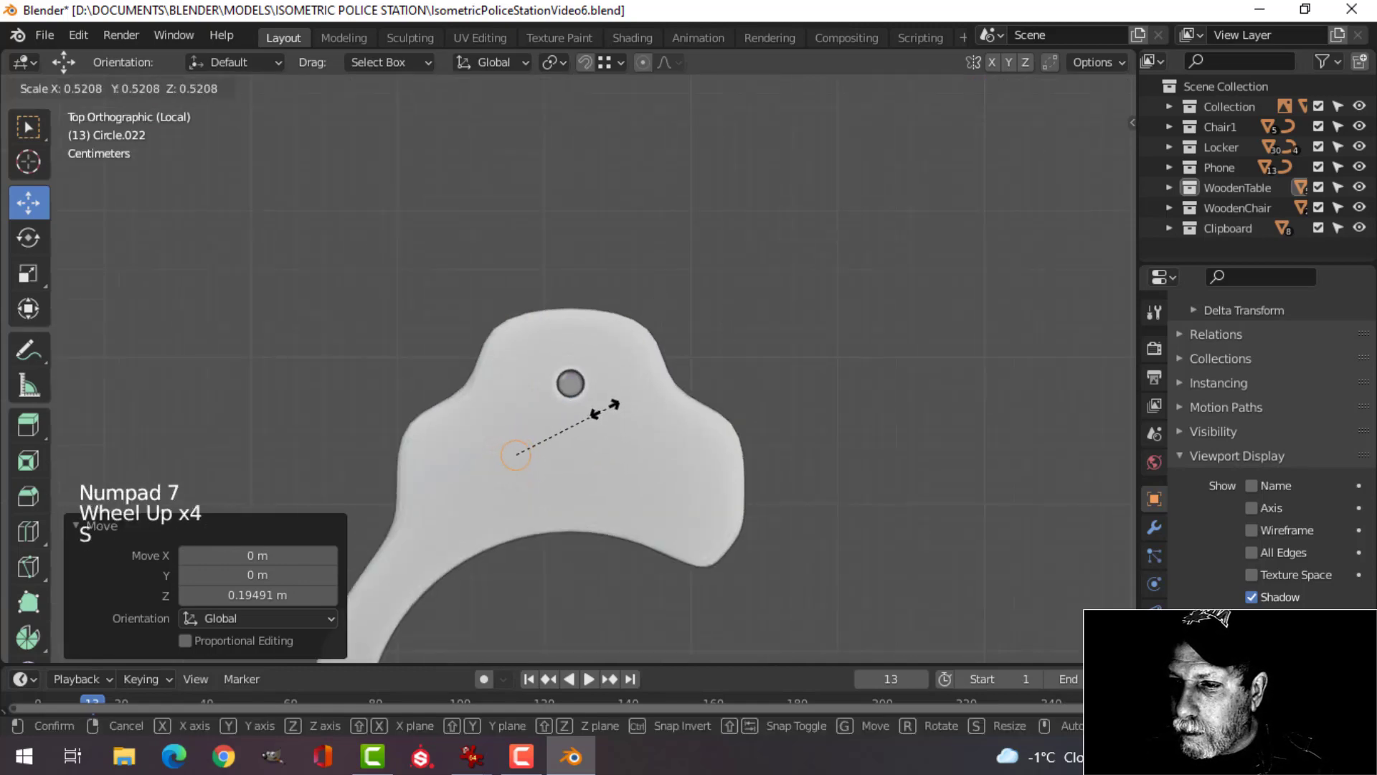
left_click(594, 414)
key("g")
left_click(589, 296)
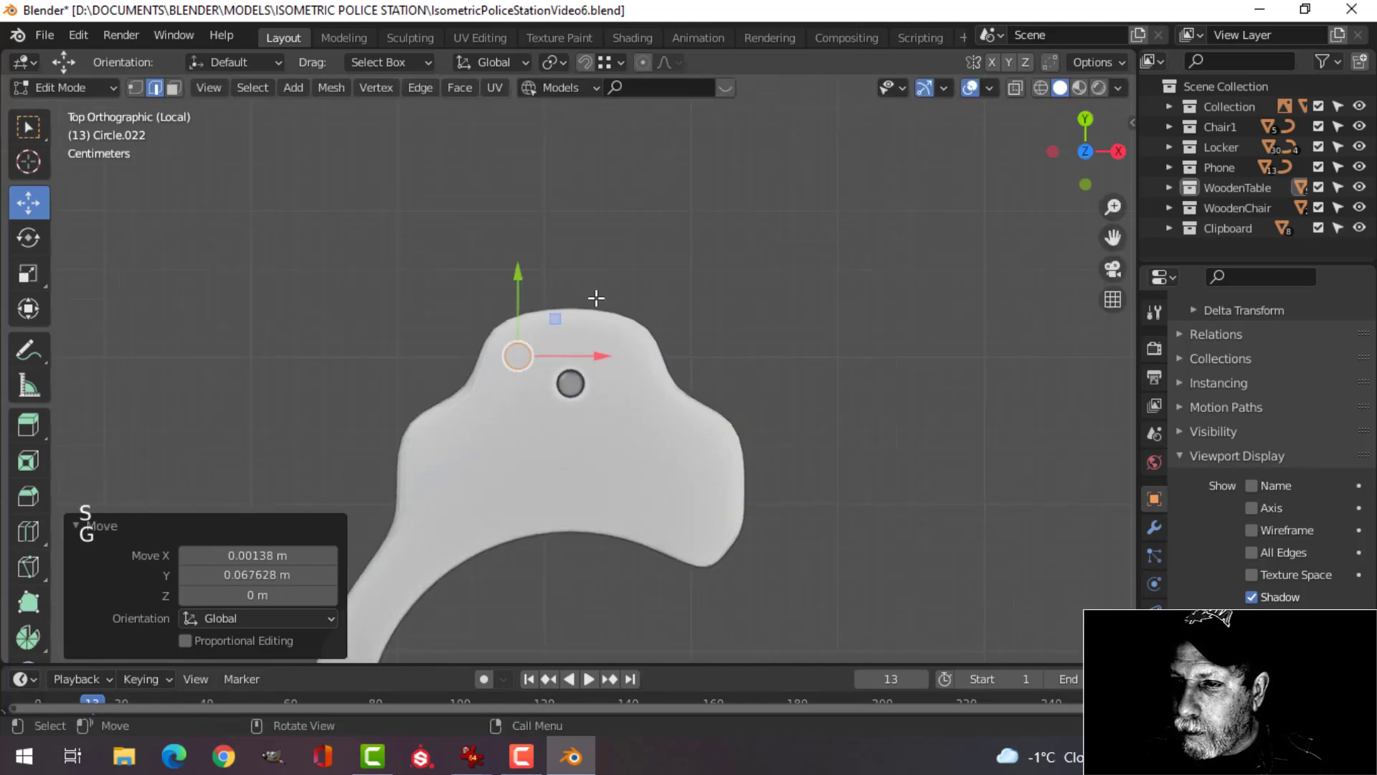
Fill the circle with a face, extrude it, and move the extruded face down by about 0.005 m.
scroll(595, 301, "up", 3)
middle_click_drag(595, 302, 664, 243)
key("f")
key("e")
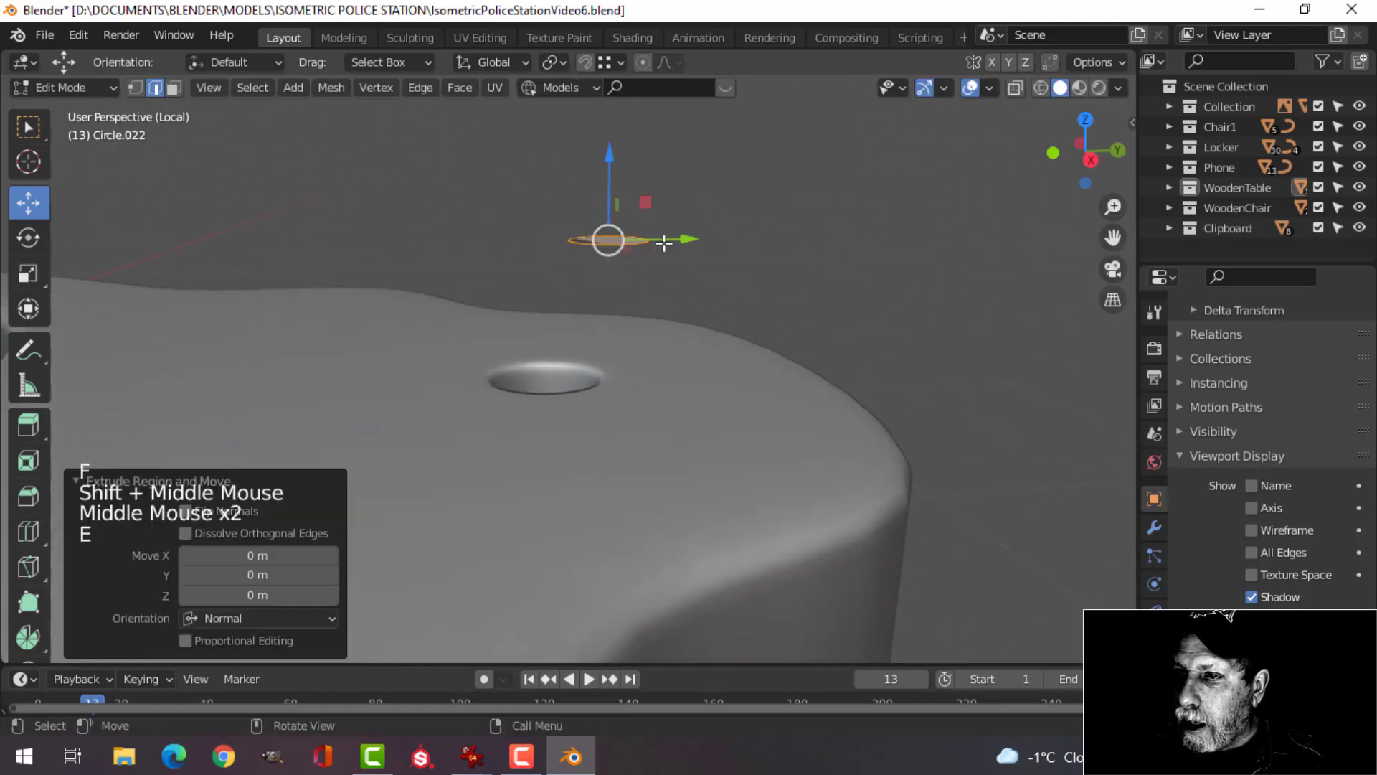
left_click(614, 159)
Delete the extruded bottom face of the small cylinder and flip the normals of its remaining faces.
key("x")
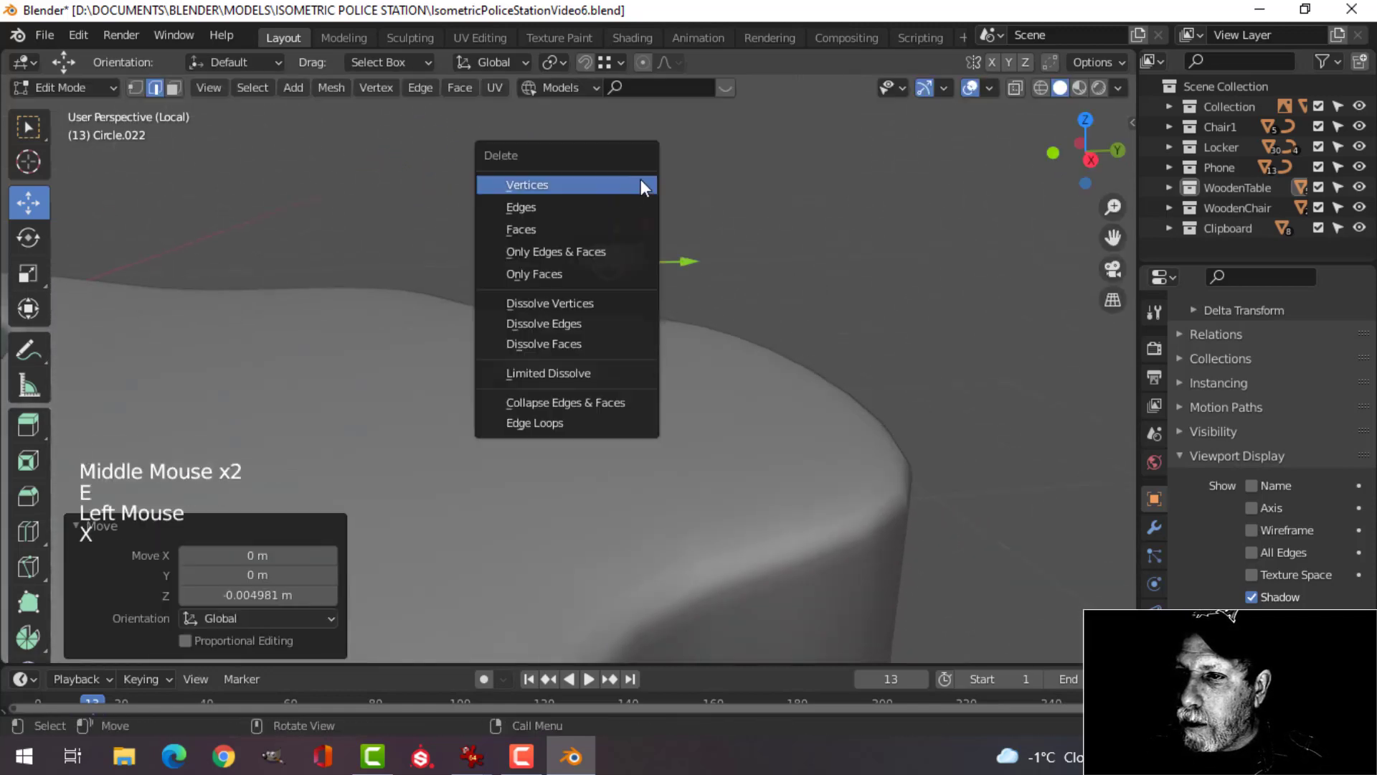
left_click(570, 216)
key("alt+n")
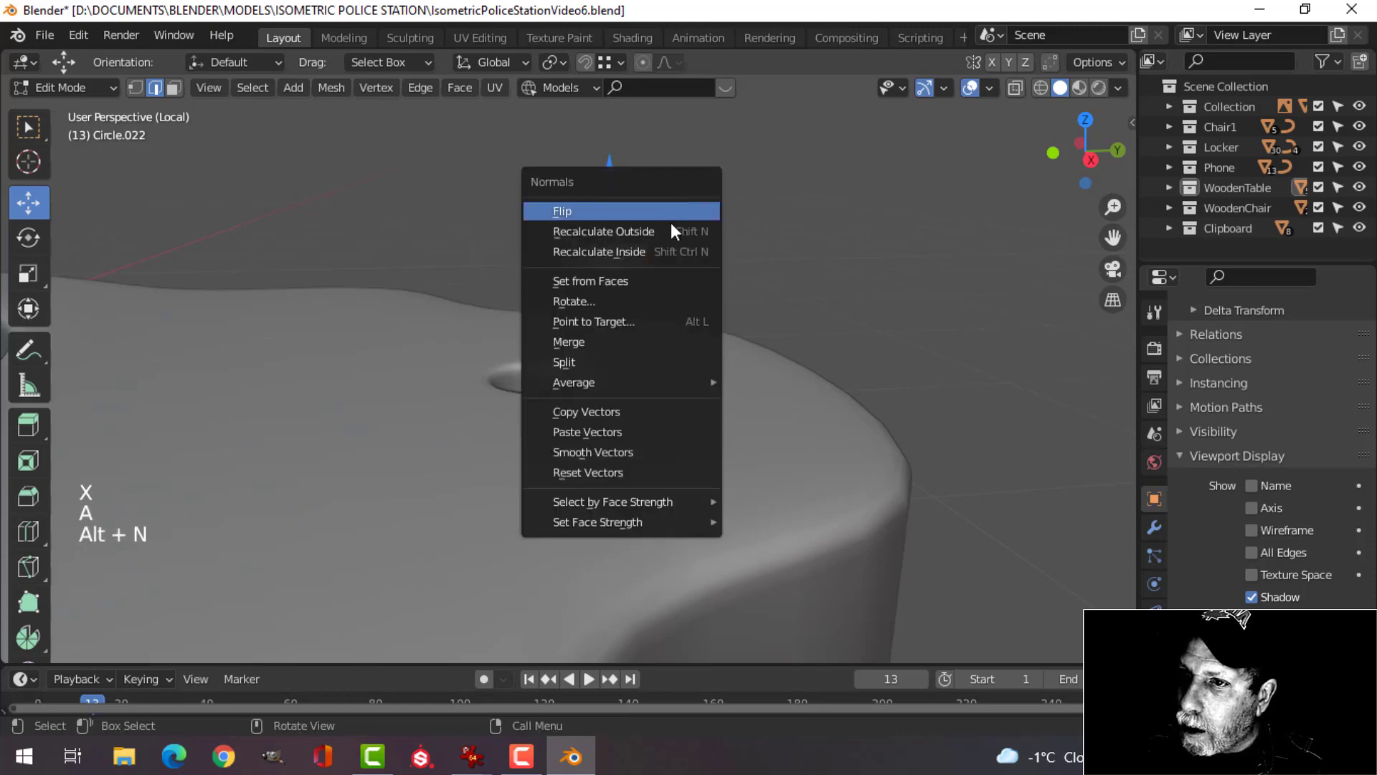
left_click(670, 213)
middle_click_drag(661, 221, 678, 349, "shift")
key("alt+a")
scroll(678, 349, "up", 3)
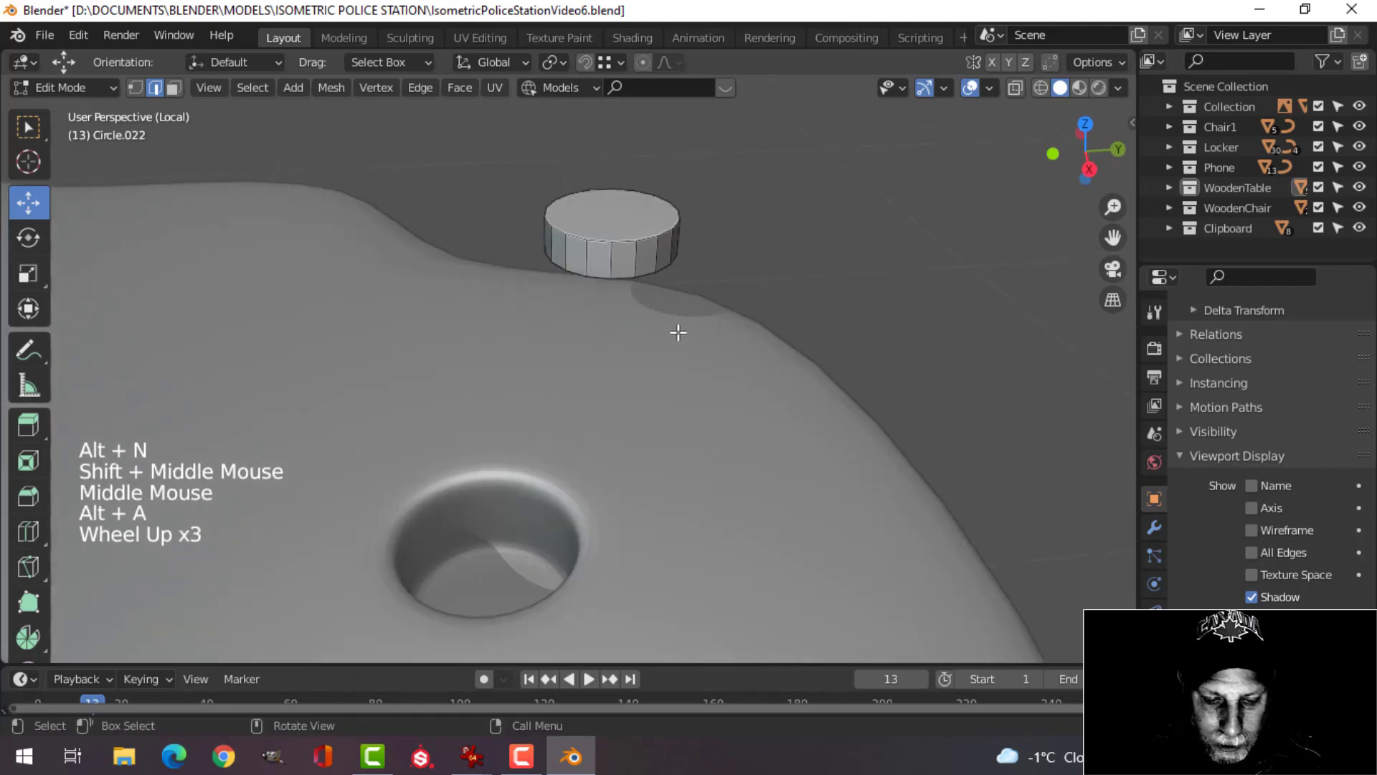
Bevel the rim of the pin's top face by about 0.0025 m with 3 segments.
key("3")
left_click(631, 215)
key("ctrl+b")
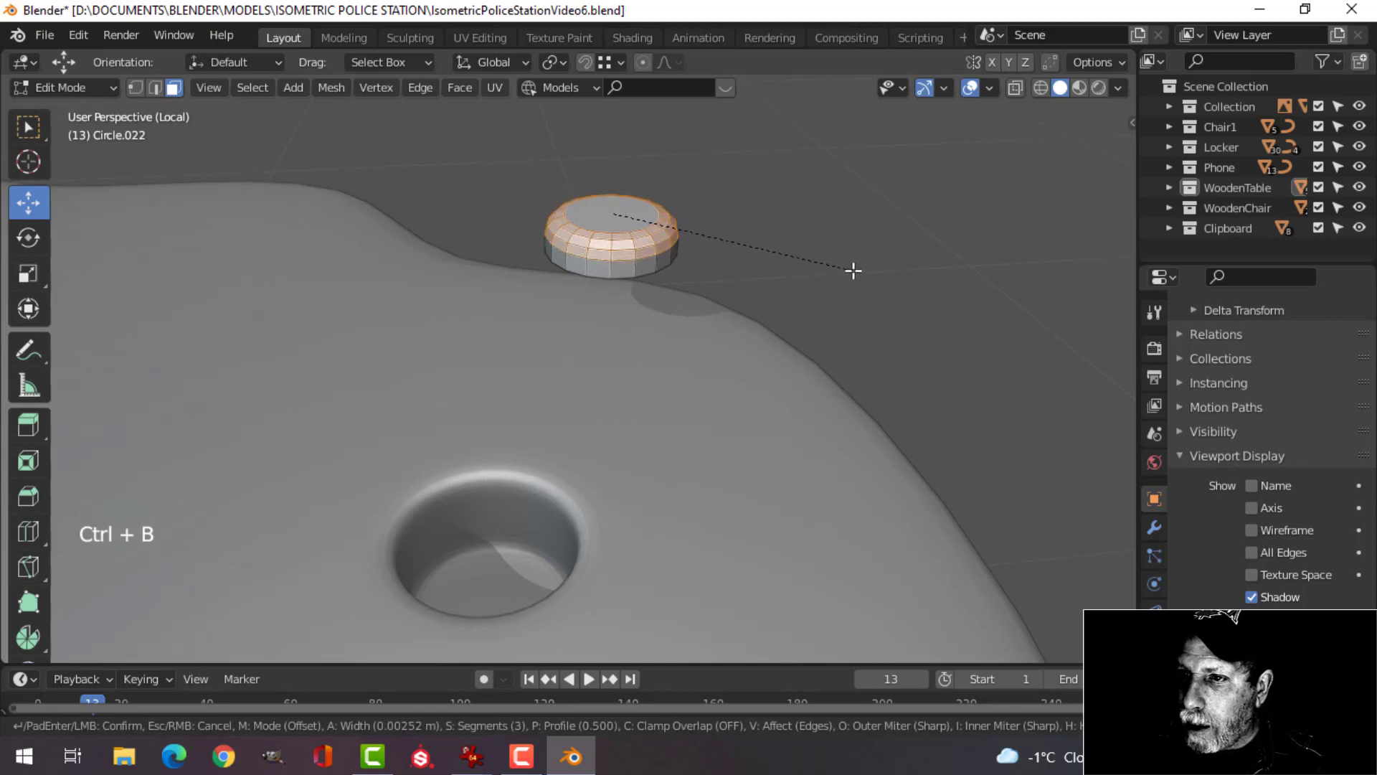
left_click(853, 271)
Add a level 1 subdivision to the pin and shade it smooth.
key("Tab")
key("ctrl+1")
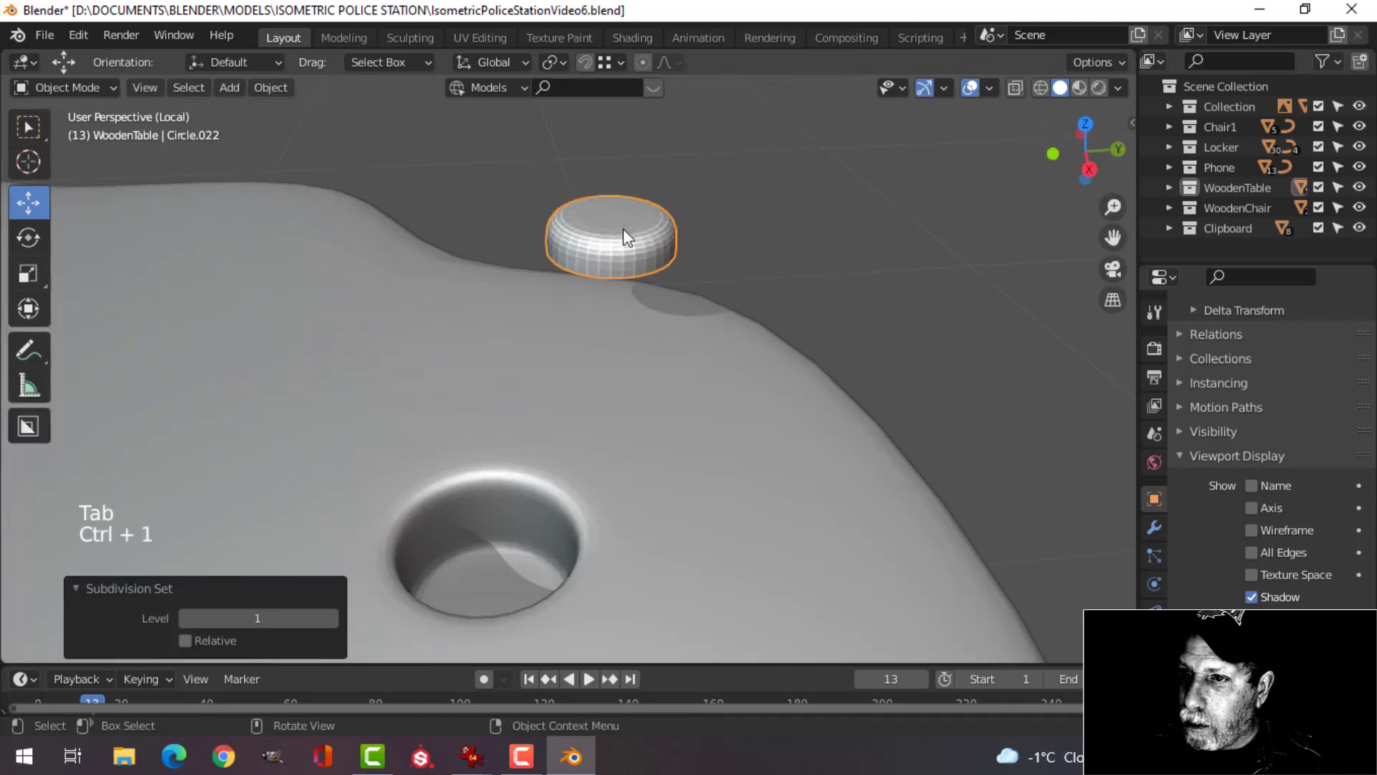
right_click(627, 226)
left_click(626, 226)
key("alt+a")
Select the whole pin mesh and lower it by about 0.016 m along Z onto the tab's surface.
left_click(609, 220)
key("Tab")
key("a")
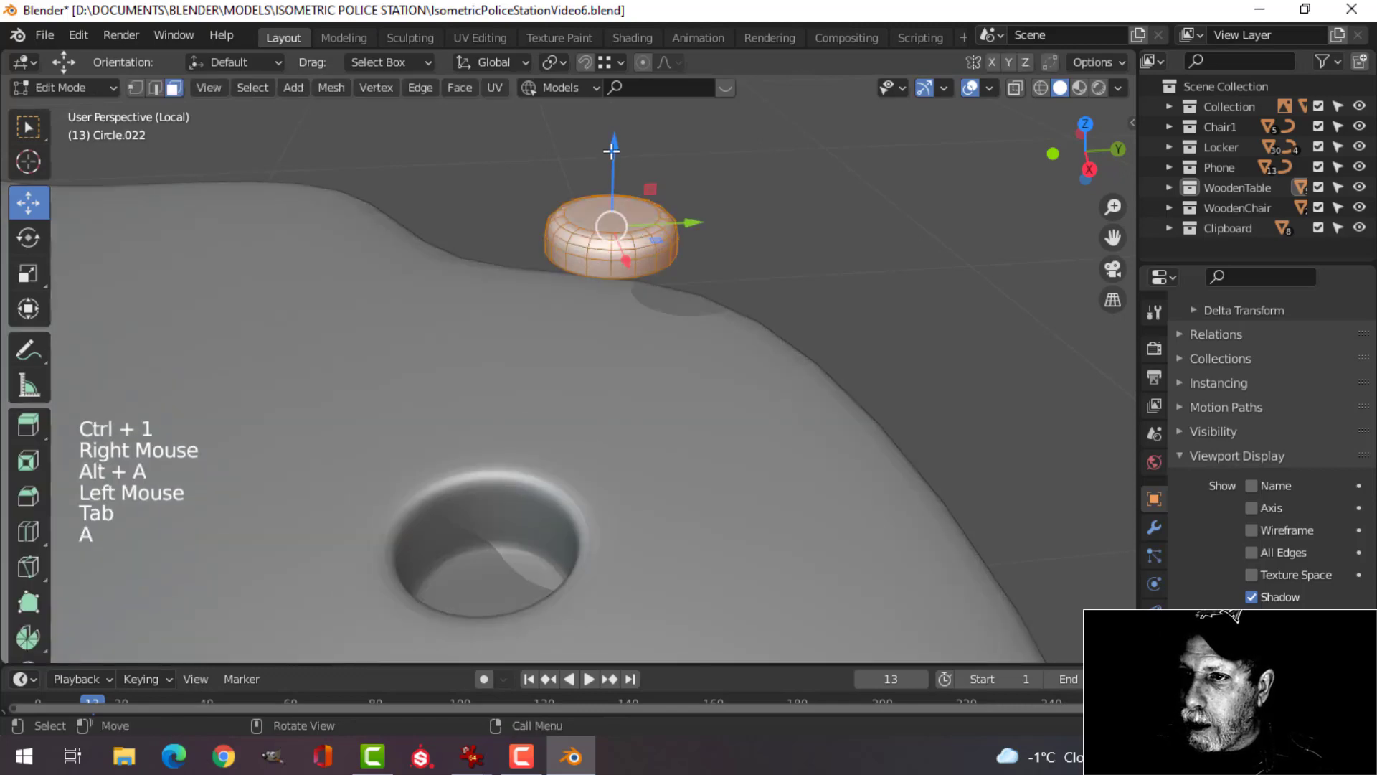
left_click_drag(614, 138, 626, 259)
In top view, scale the pin to about 0.77 and nudge it toward the tab's upper-left corner.
key("KP_7")
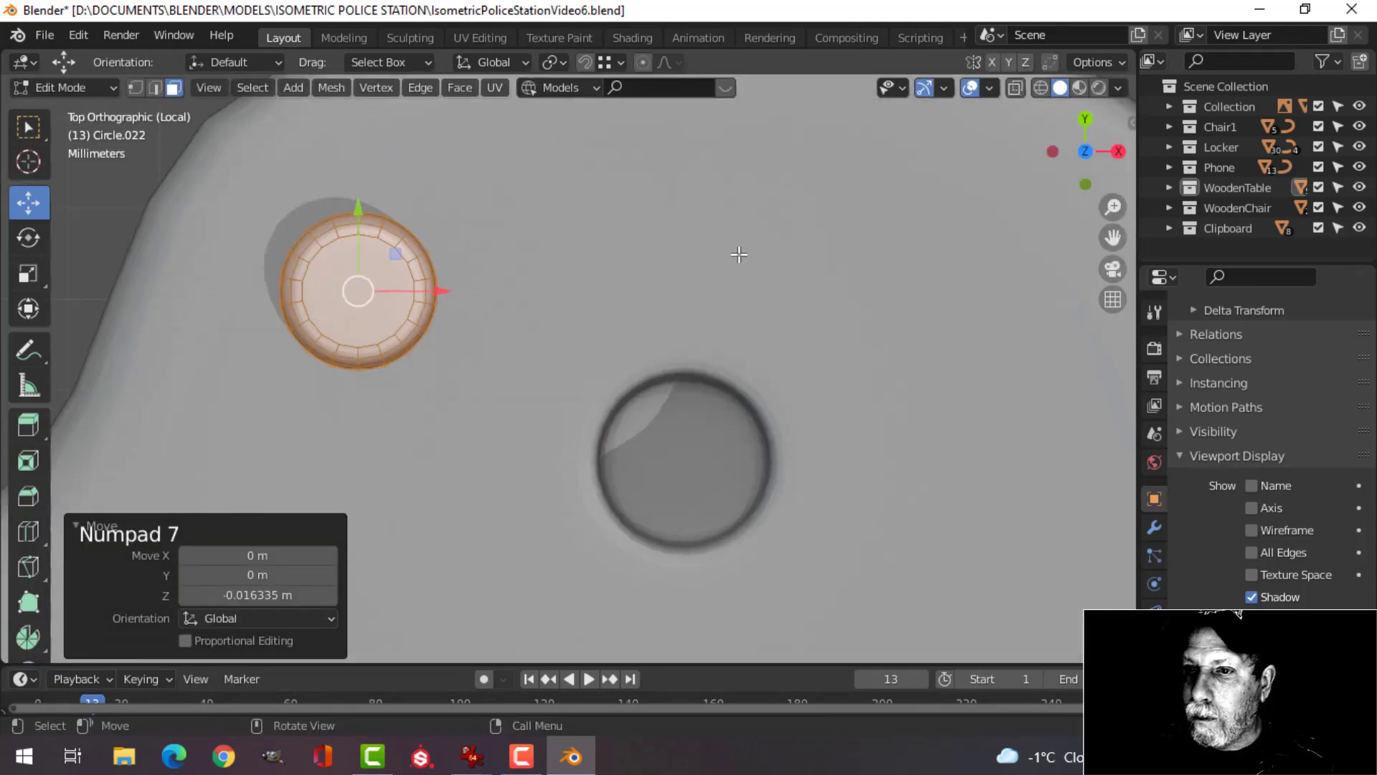
scroll(739, 256, "down", 5)
key("s")
left_click(635, 378)
key("g")
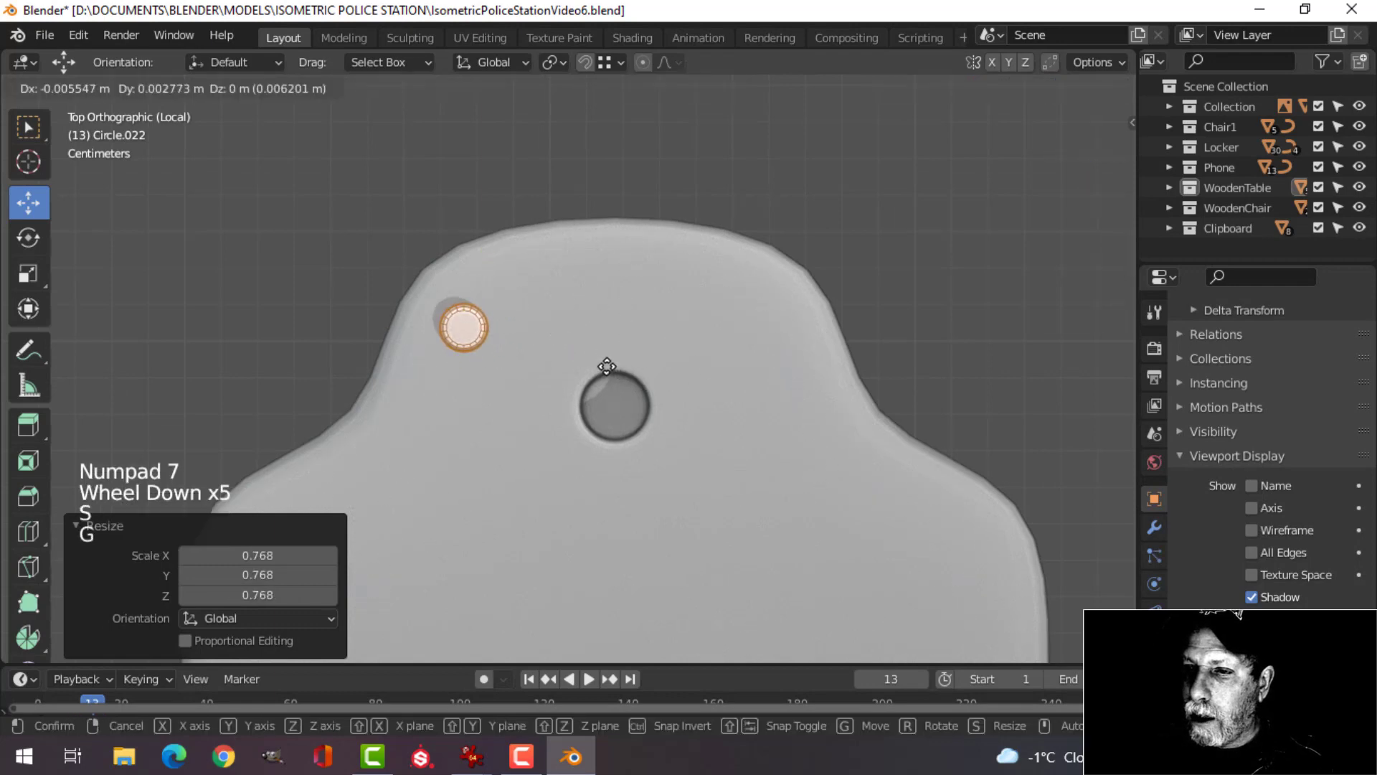
left_click(605, 365)
Duplicate the pin and move the copy along X to the tab's opposite upper corner.
middle_click_drag(703, 343, 698, 331, "shift")
key("shift+d")
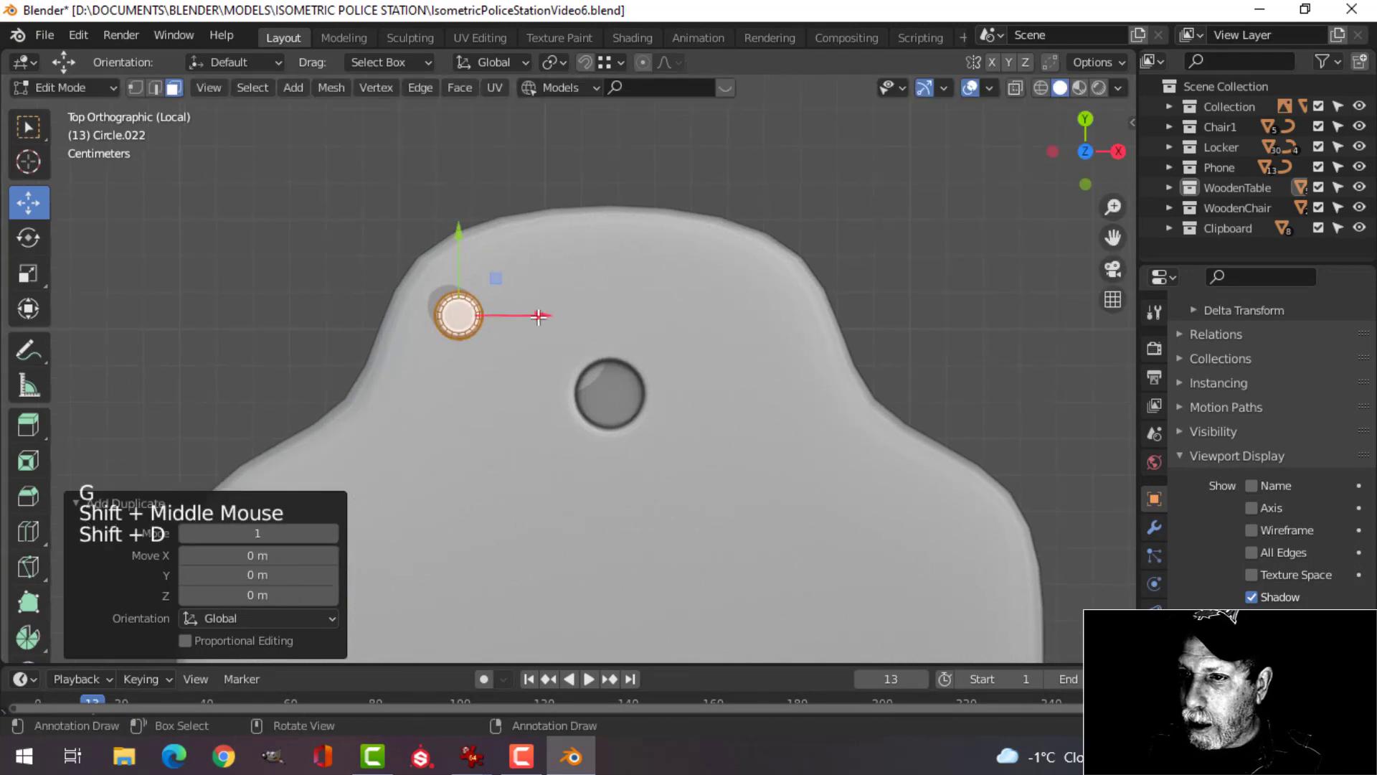
left_click_drag(539, 316, 845, 312)
Duplicate both pins and move the copies down along Y, below the round recess.
scroll(794, 387, "down", 5)
middle_click_drag(793, 387, 763, 289, "shift")
key("a")
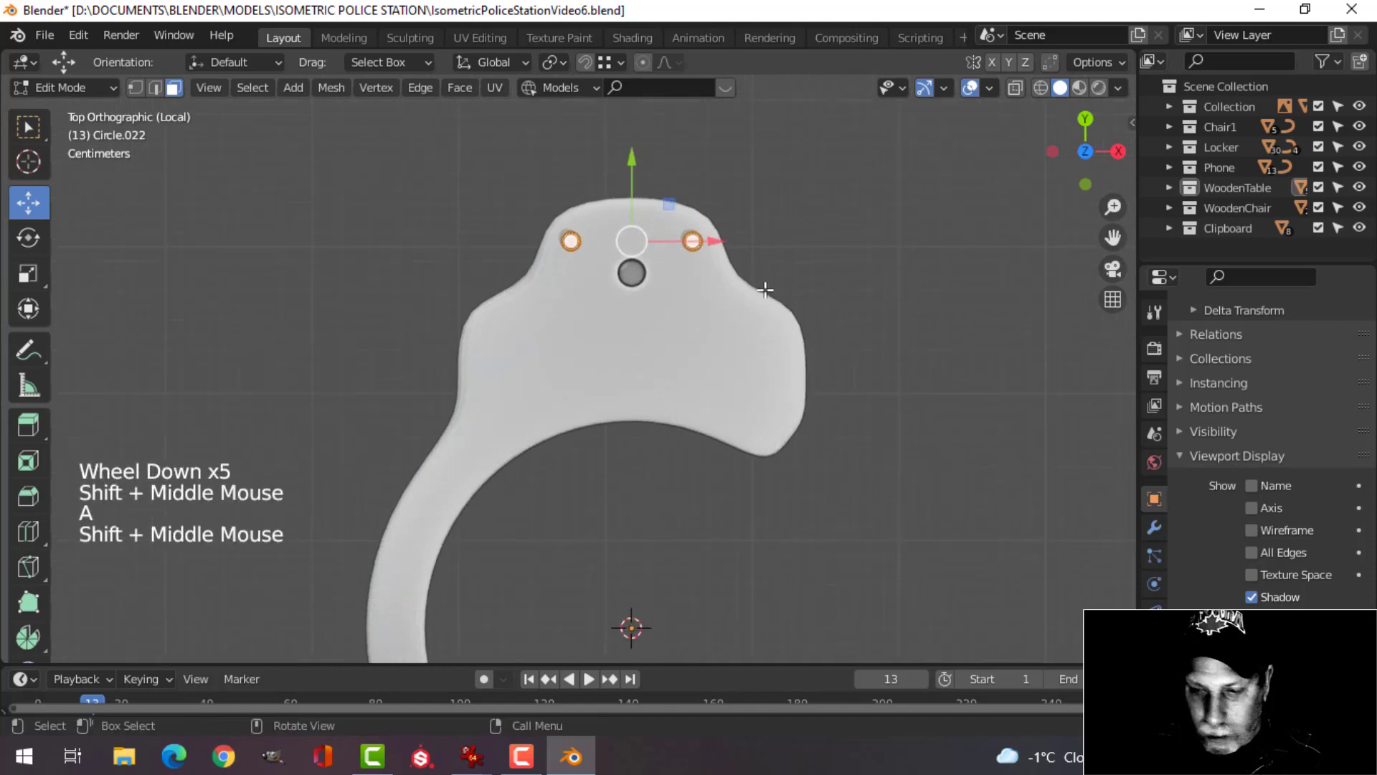
key("shift+d")
left_click_drag(639, 168, 622, 271)
Move the lower-left pin about -0.052 m in X and -0.002 m in Y, close to the tab's left edge.
key("alt+a")
left_click(570, 347)
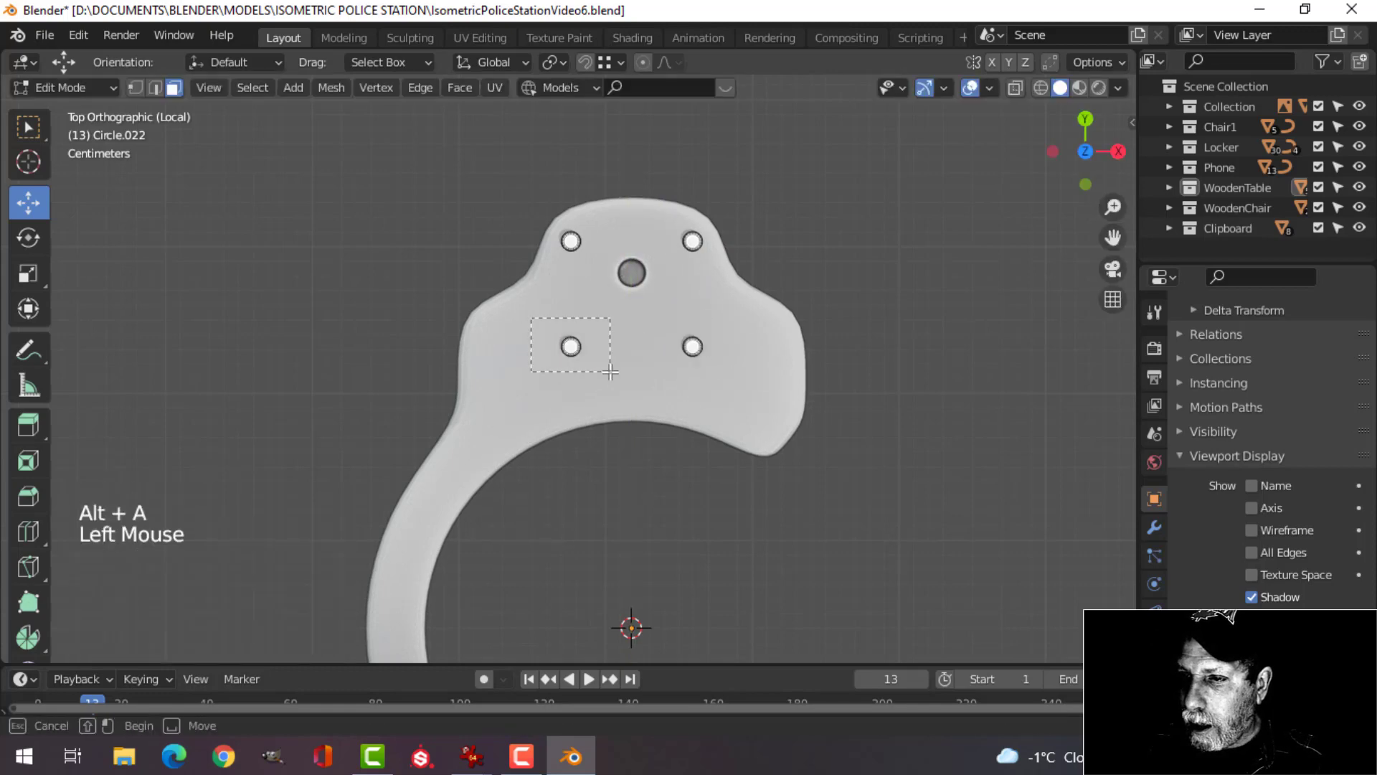
key("ctrl+l")
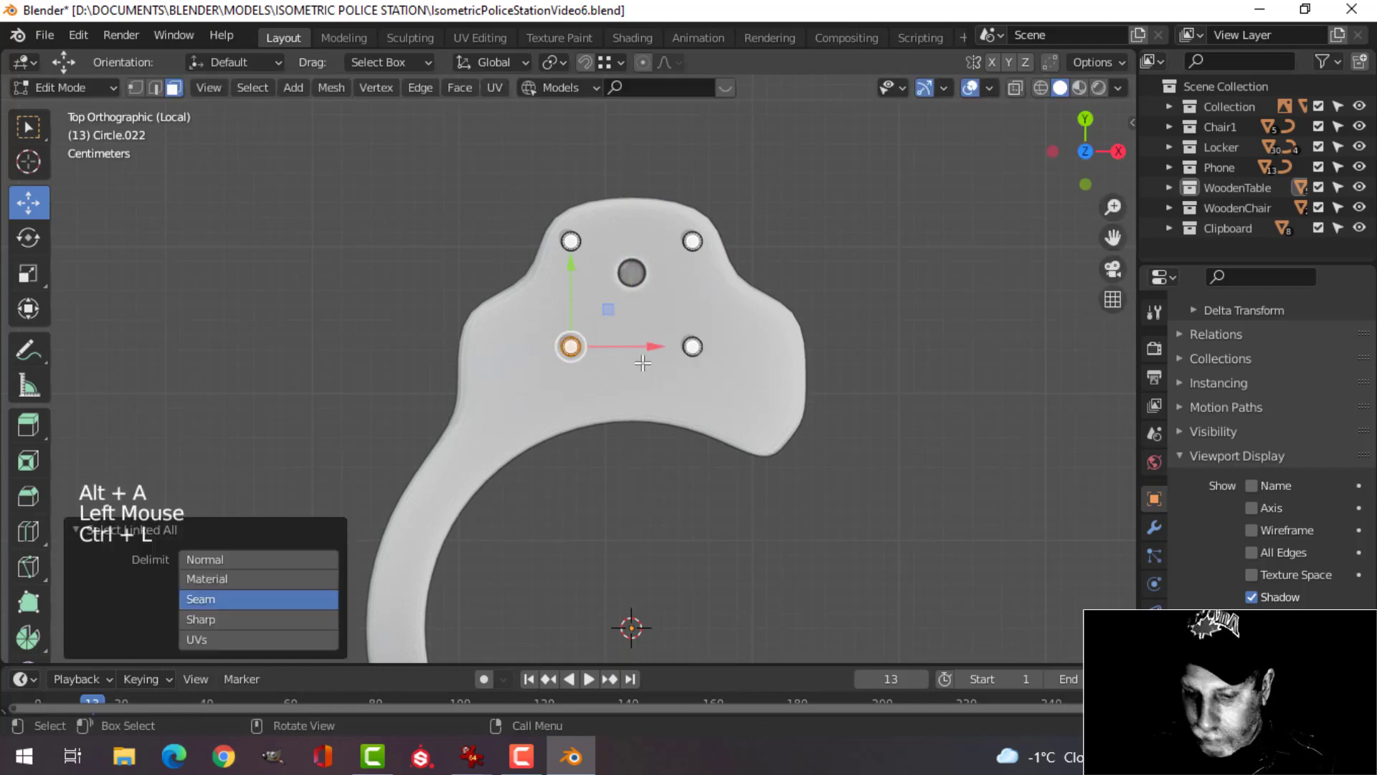
key("g")
left_click(566, 365)
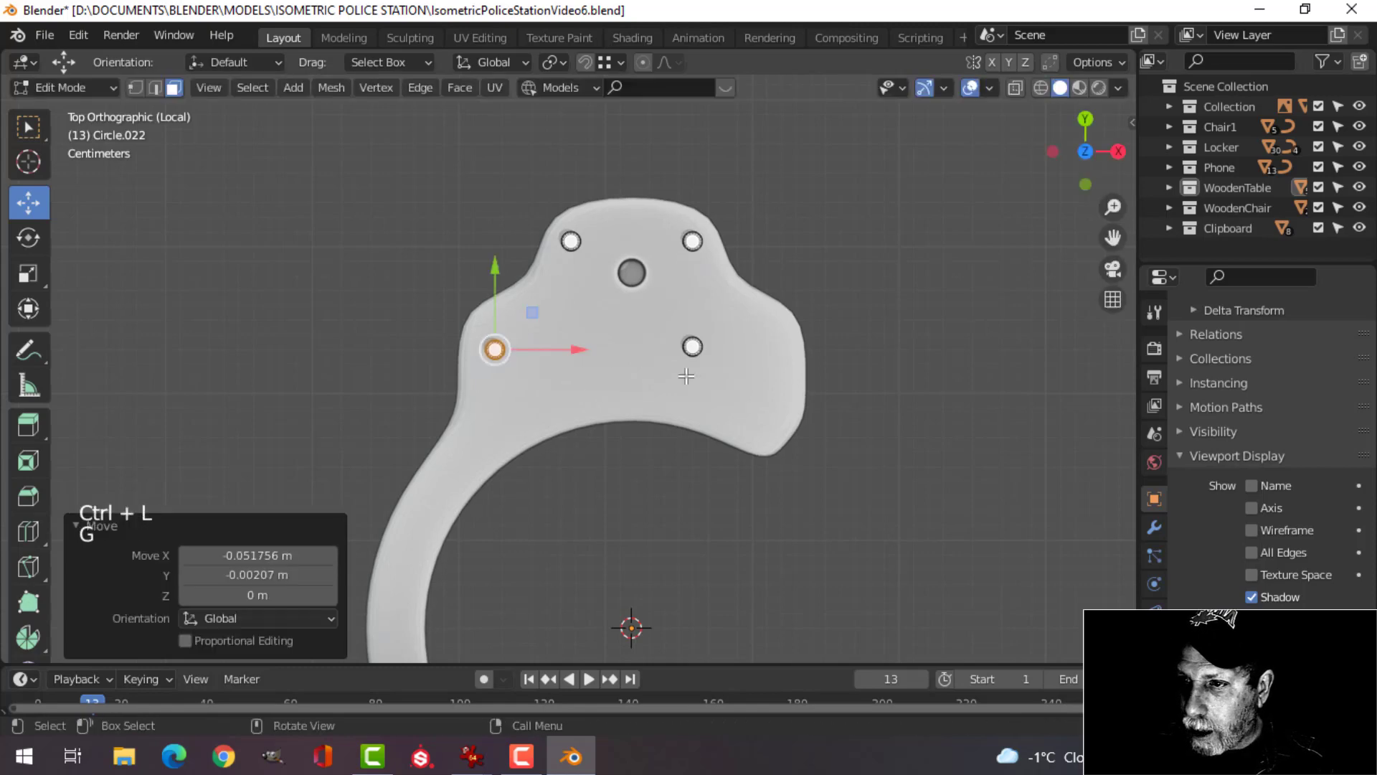
Move the lower-right pin outward, close to the tab's right edge, and return to Object Mode.
key("a")
left_click(685, 340)
left_click(692, 347)
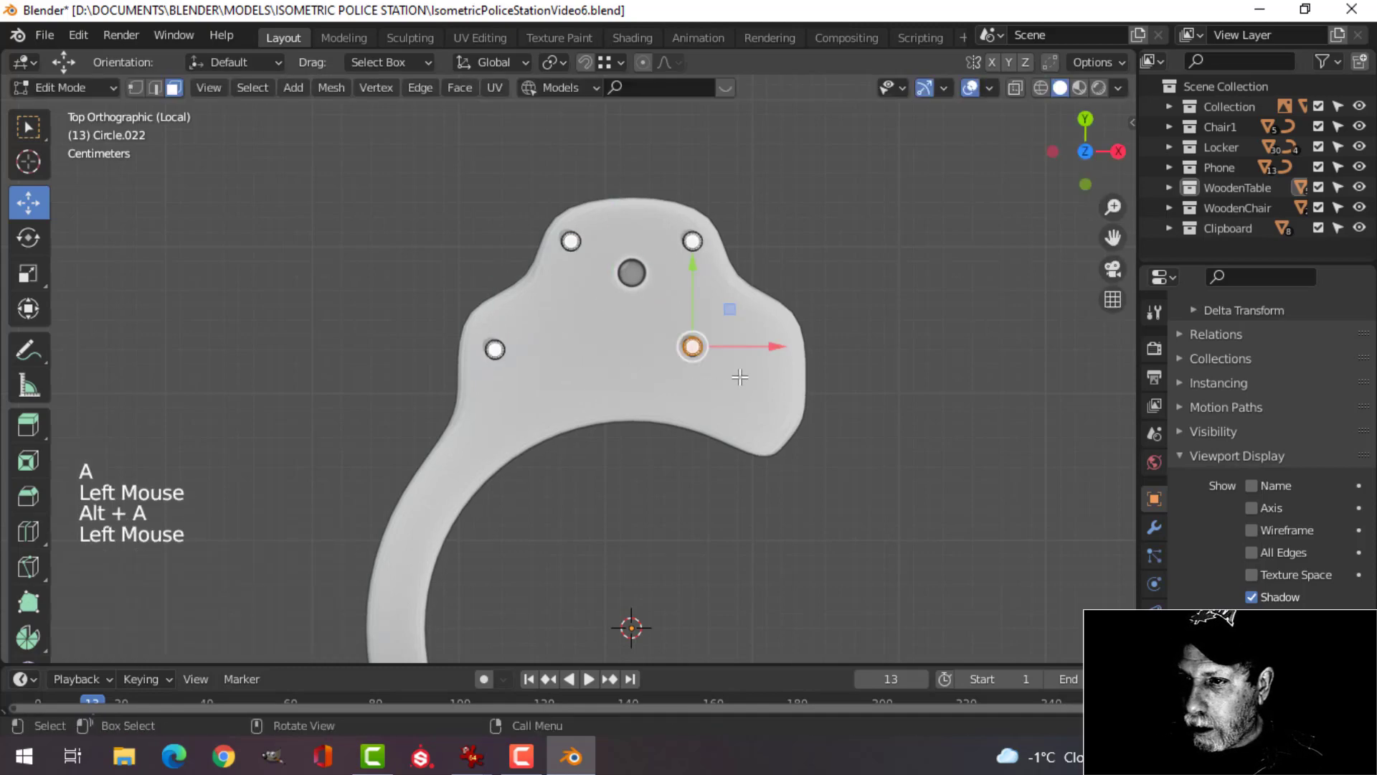
key("ctrl+l")
key("g")
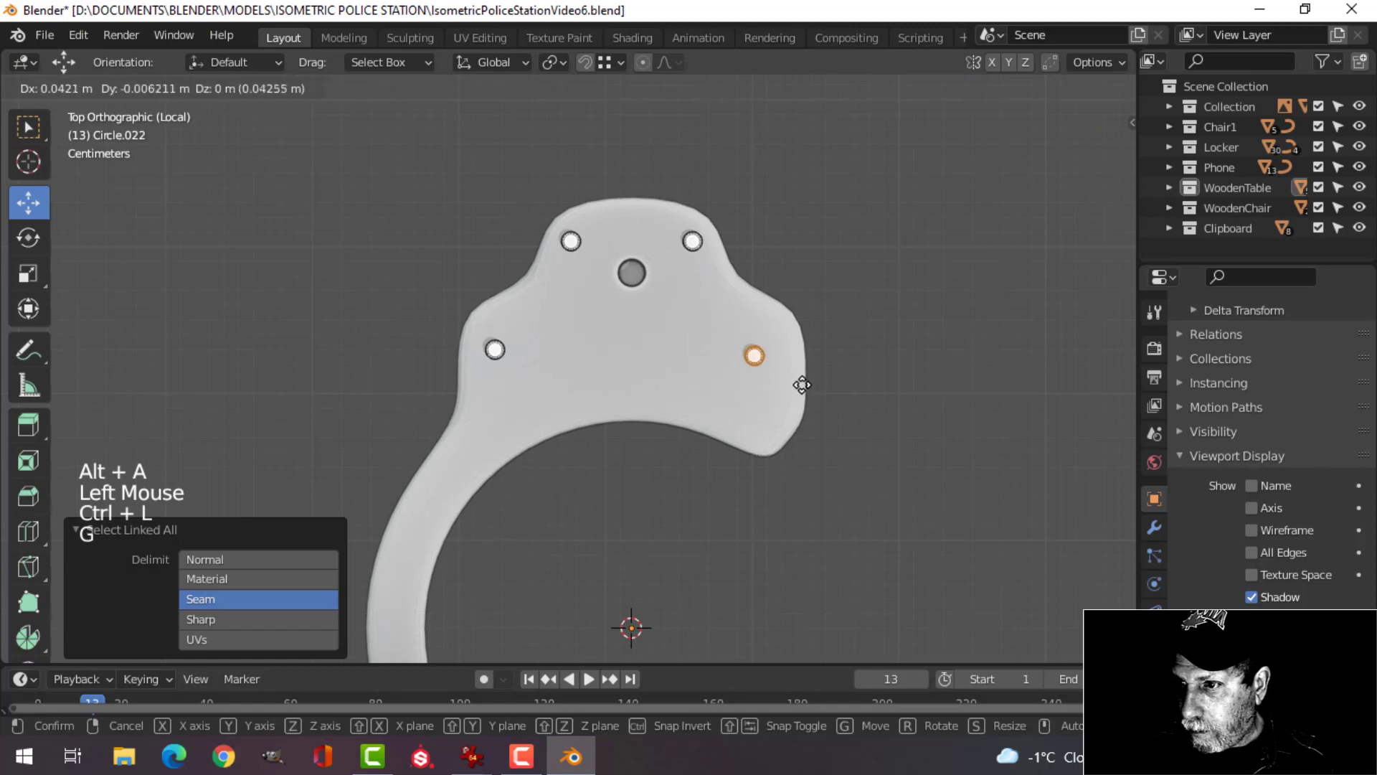
left_click(816, 389)
key("alt+a")
scroll(898, 381, "down", 3)
key("Tab")
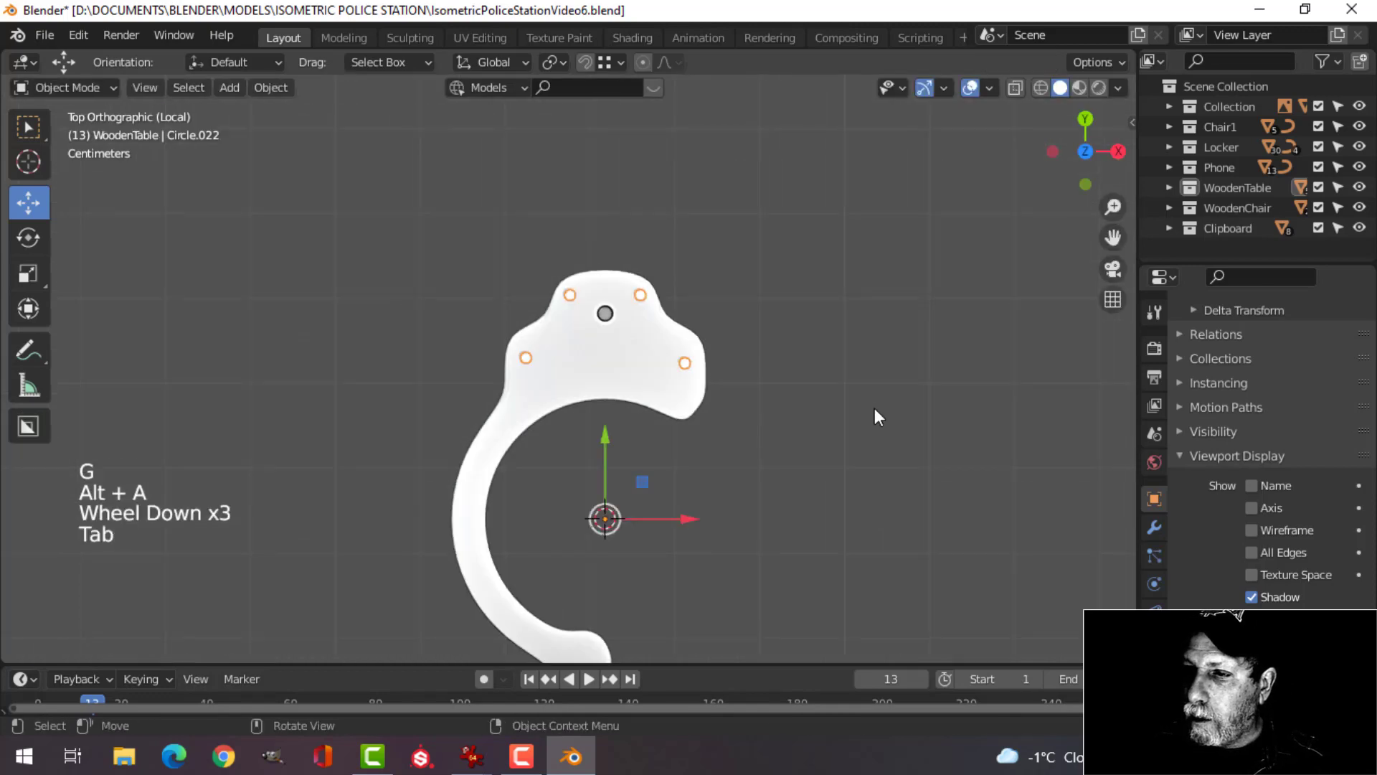
Check the normals of the handcuff and pins with the Face Orientation overlay, and turn the overlay off again.
key("alt+a")
middle_click_drag(873, 404, 695, 320)
scroll(792, 377, "up", 3)
middle_click_drag(792, 378, 1004, 111, "shift")
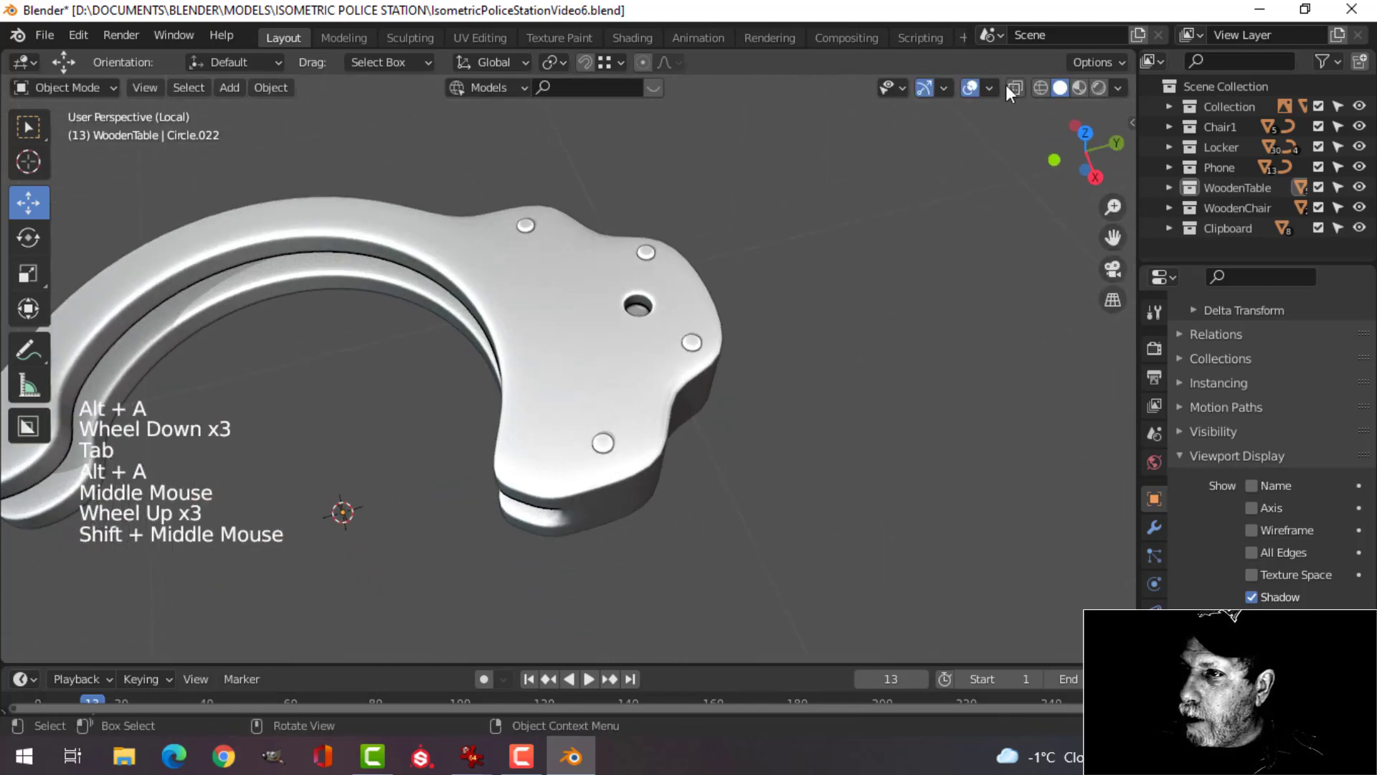
left_click(994, 89)
left_click(911, 450)
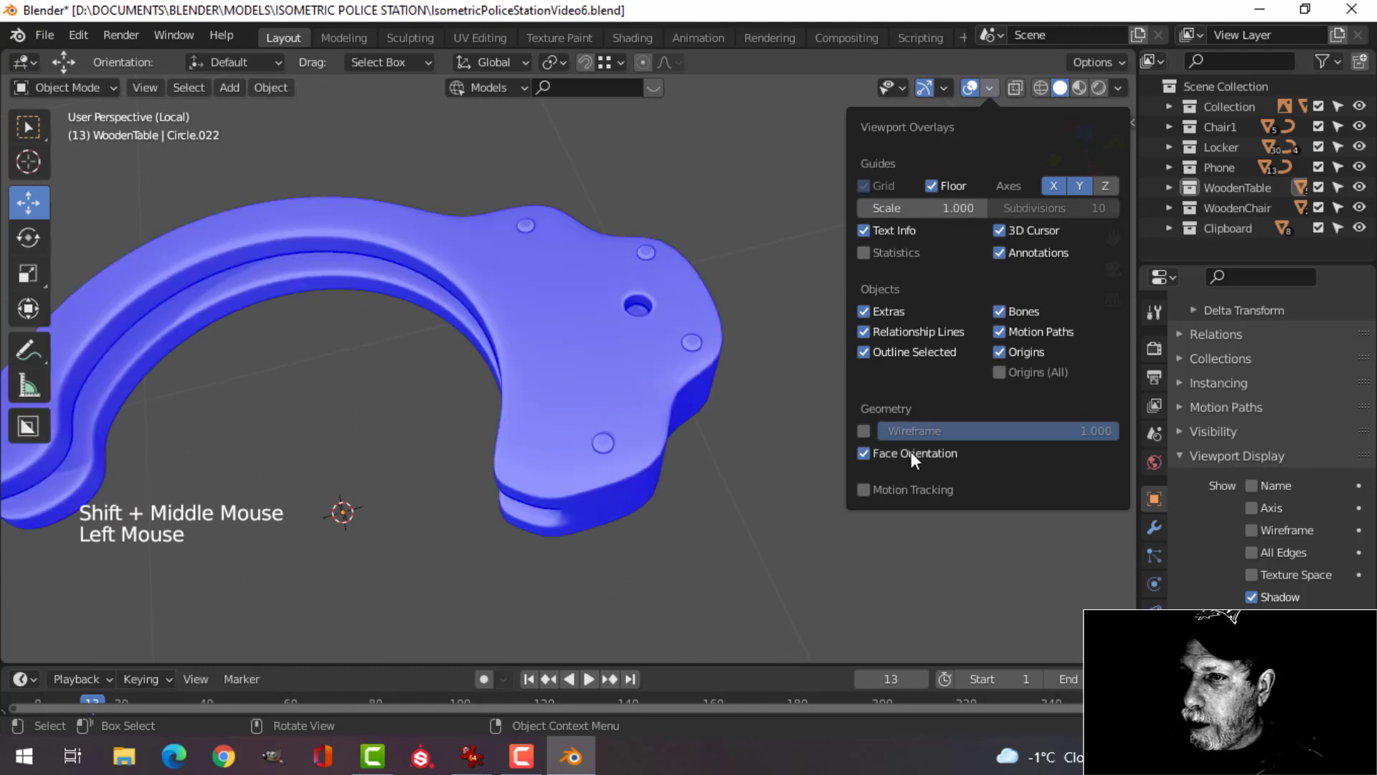
left_click(911, 450)
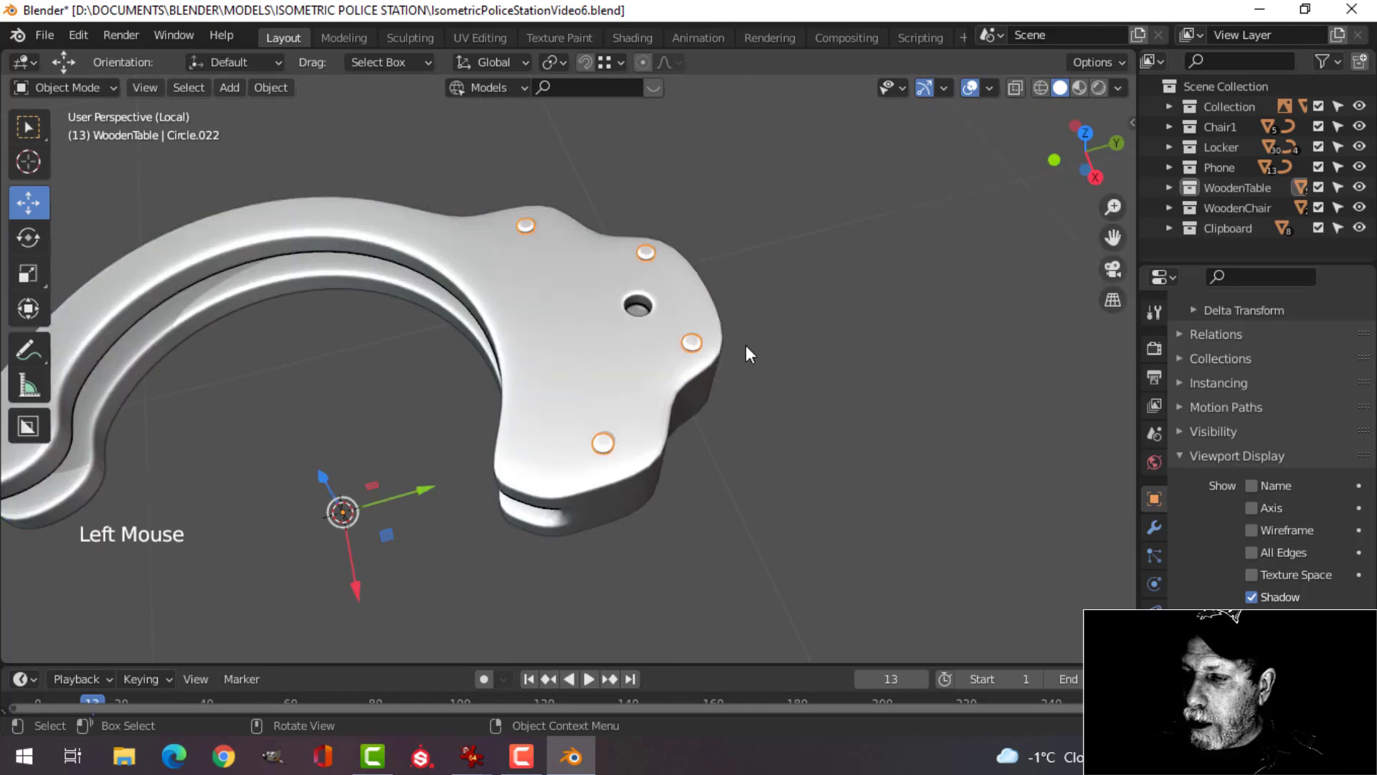
Try duplicating the pins as a separate object rotated 180° about global X, and delete that copy.
middle_click_drag(746, 355, 702, 321)
scroll(784, 344, "down", 4)
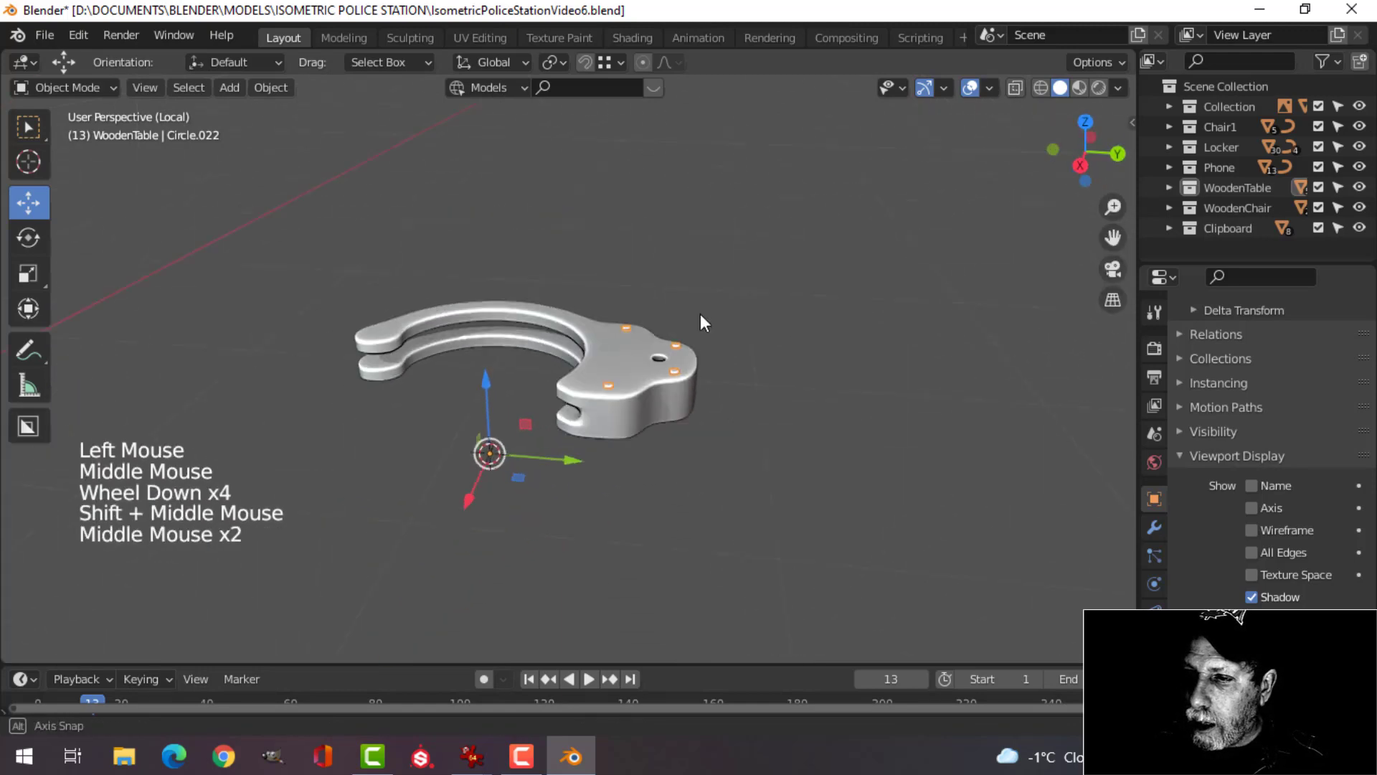
key("shift+d")
middle_click_drag(833, 340, 734, 326)
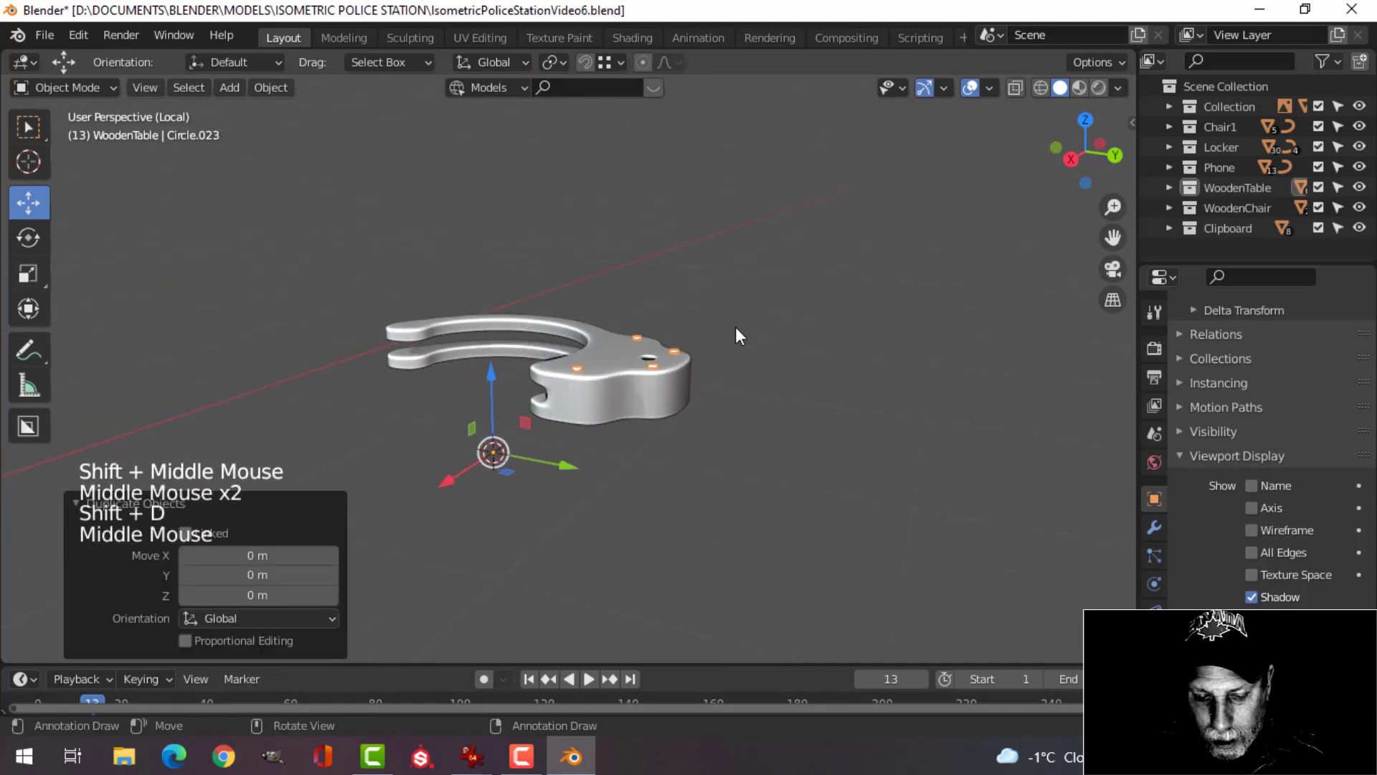
type("rx180")
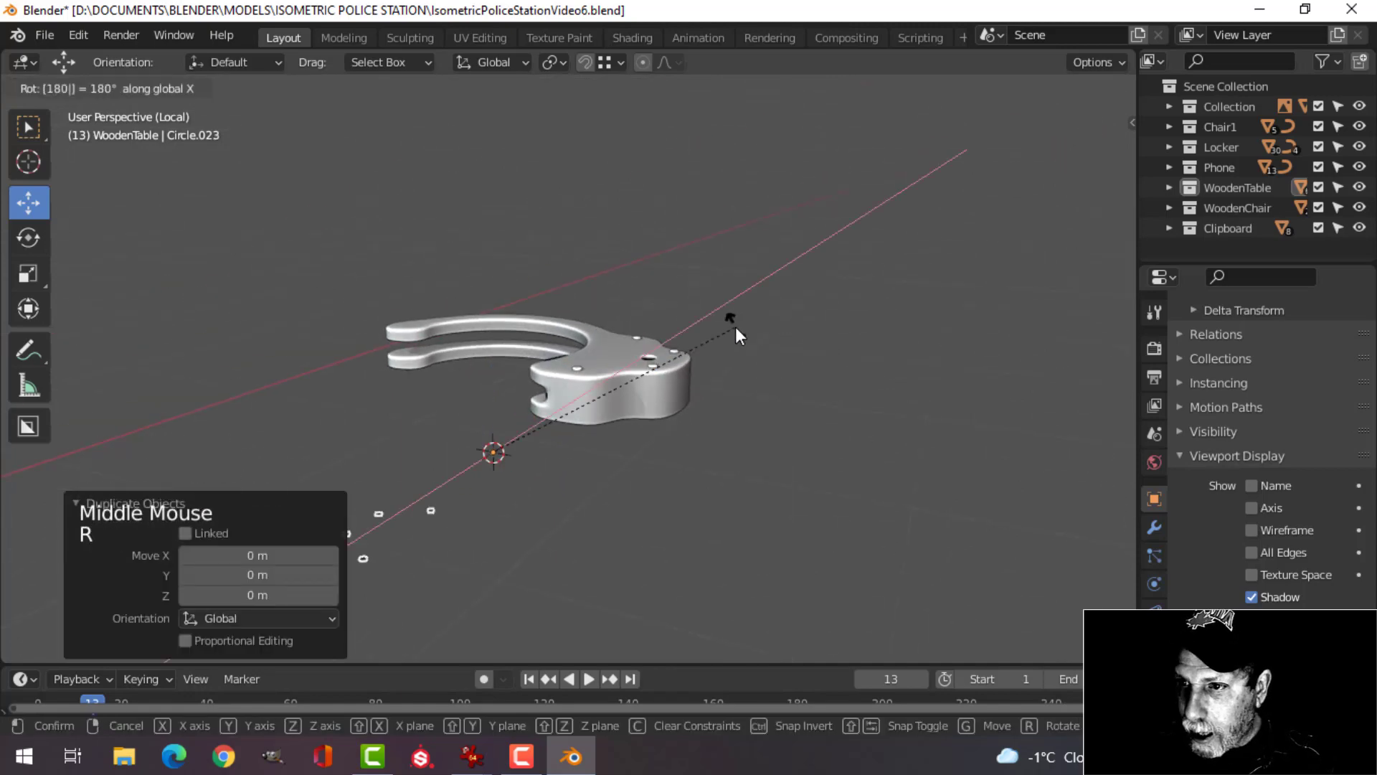
key("Return")
scroll(717, 401, "down", 3)
middle_click_drag(717, 402, 716, 462)
key("x")
left_click(868, 409)
scroll(745, 475, "up", 4)
scroll(553, 399, "up", 1)
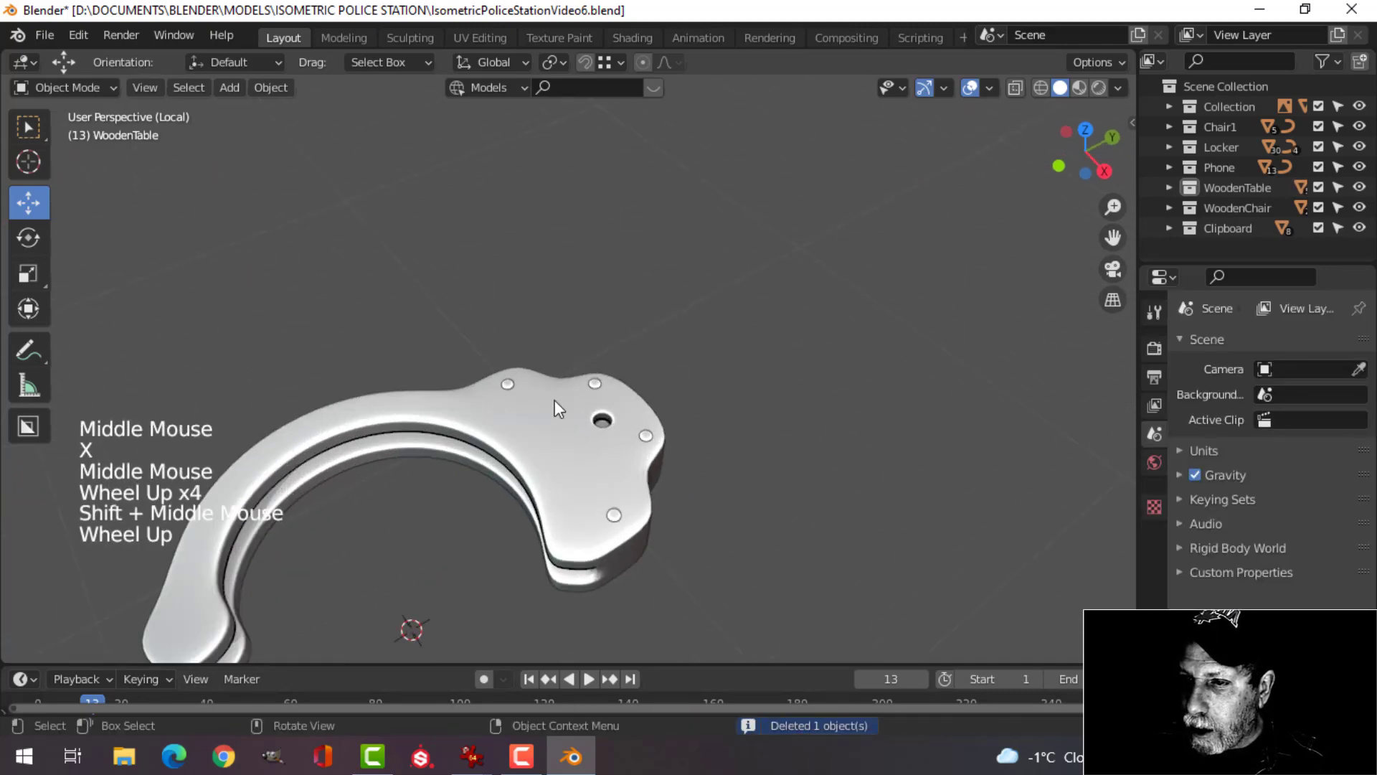
Duplicate all four pins within their mesh and lower the copies by about 0.1 m along Z, below the tab.
left_click(511, 382)
middle_click_drag(632, 399, 701, 397)
key("Tab")
key("a")
key("shift+d")
right_click(701, 397)
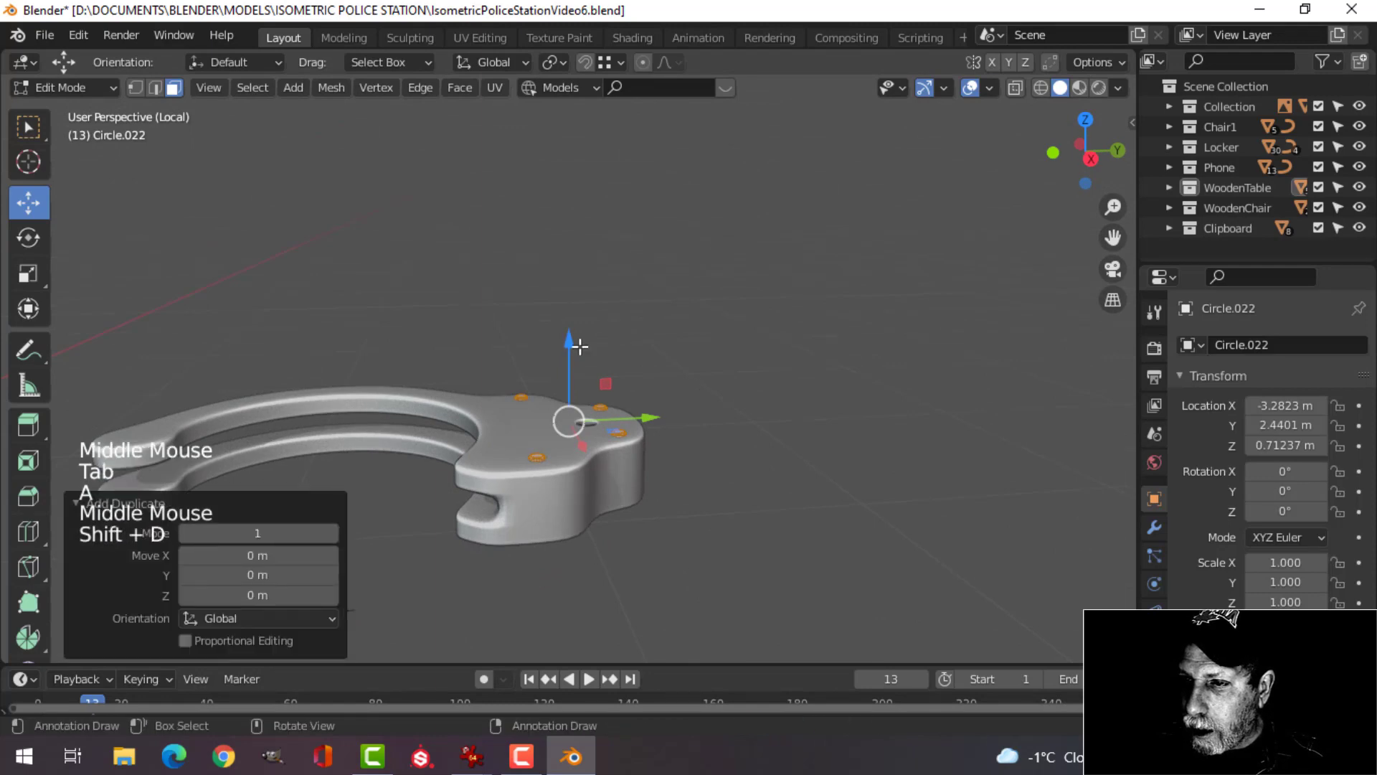
left_click_drag(576, 349, 592, 449)
Rotate the duplicated pins 180° about the global X axis.
mouse_move(701, 492)
middle_mouse_down()
mouse_move(634, 440)
mouse_move(724, 482)
middle_mouse_up()
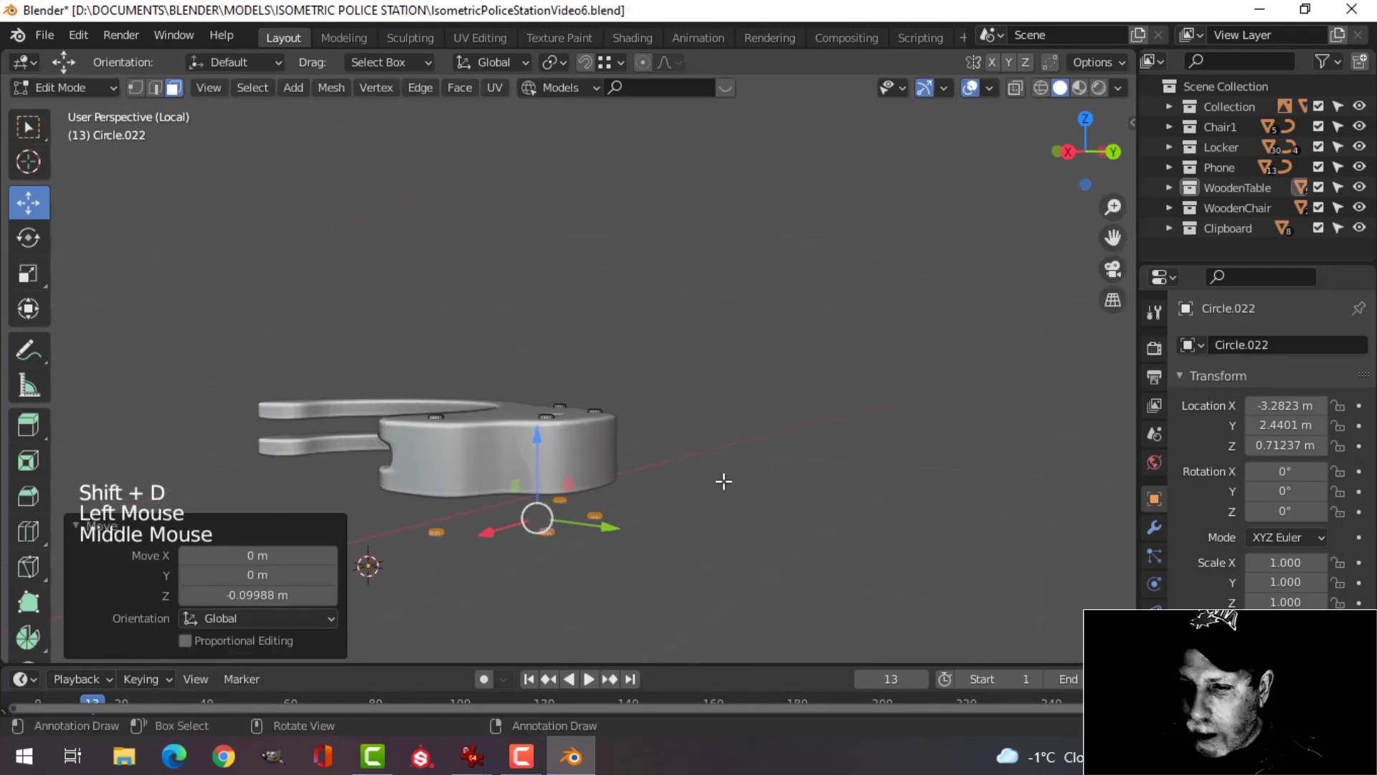
key("r")
key("x")
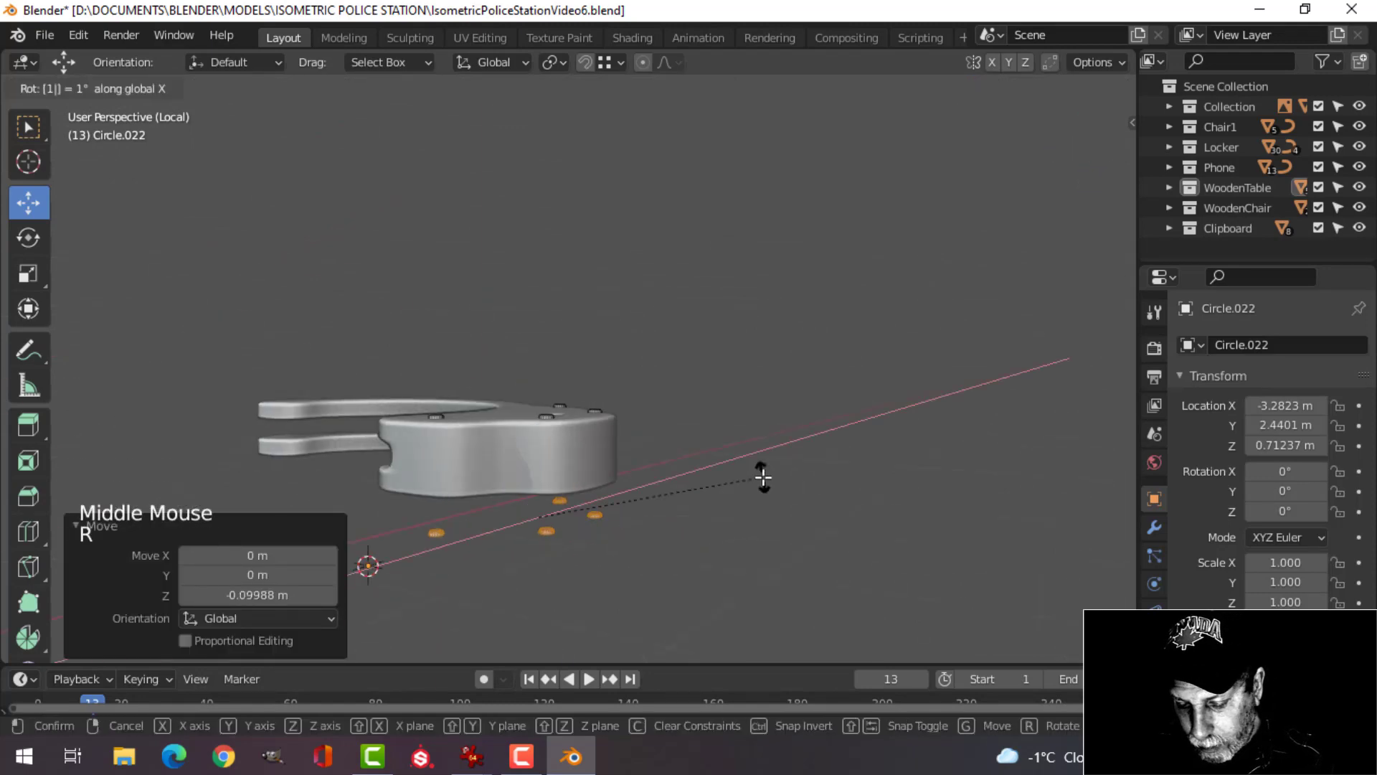
key("Return")
middle_click_drag(757, 495, 780, 384)
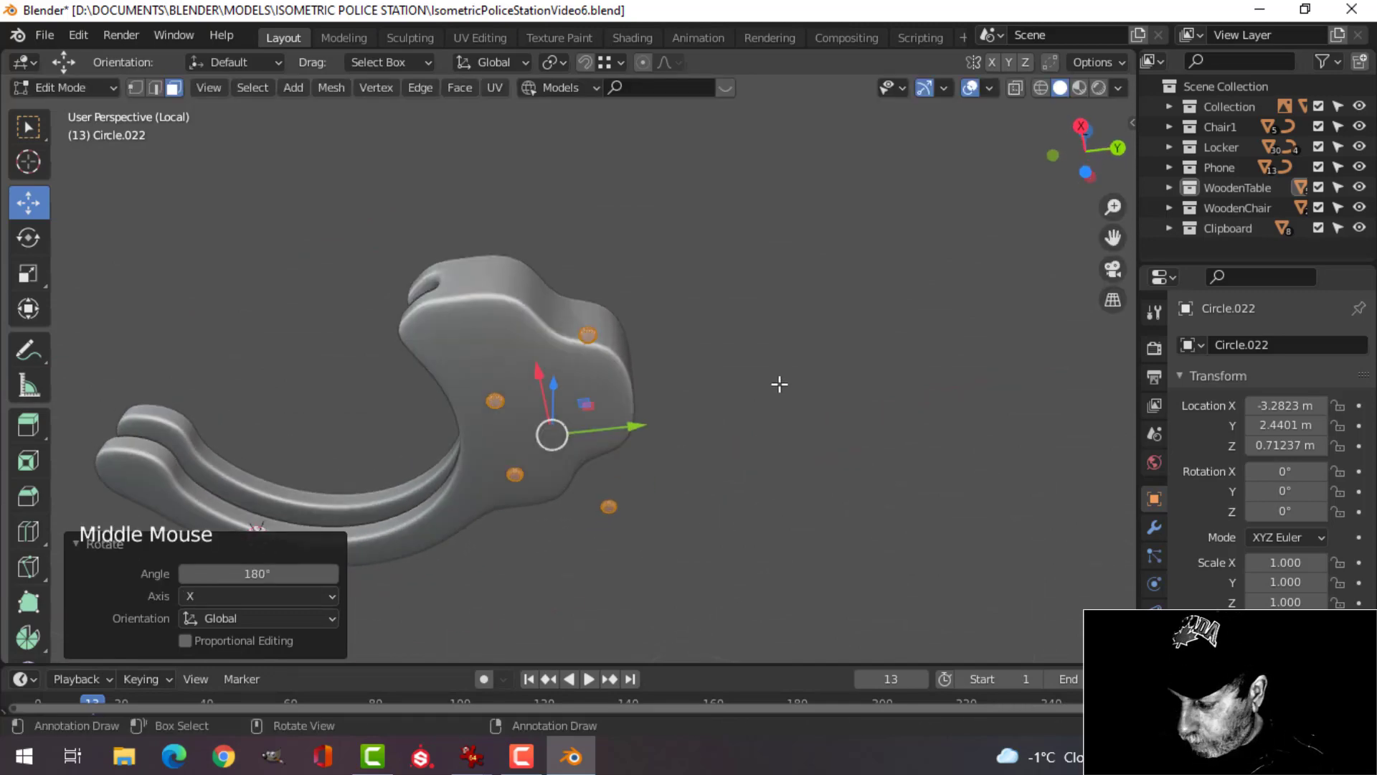
In bottom view, rotate the duplicated pins 180° about Z to match the tab's outline.
key("ctrl+KP_7")
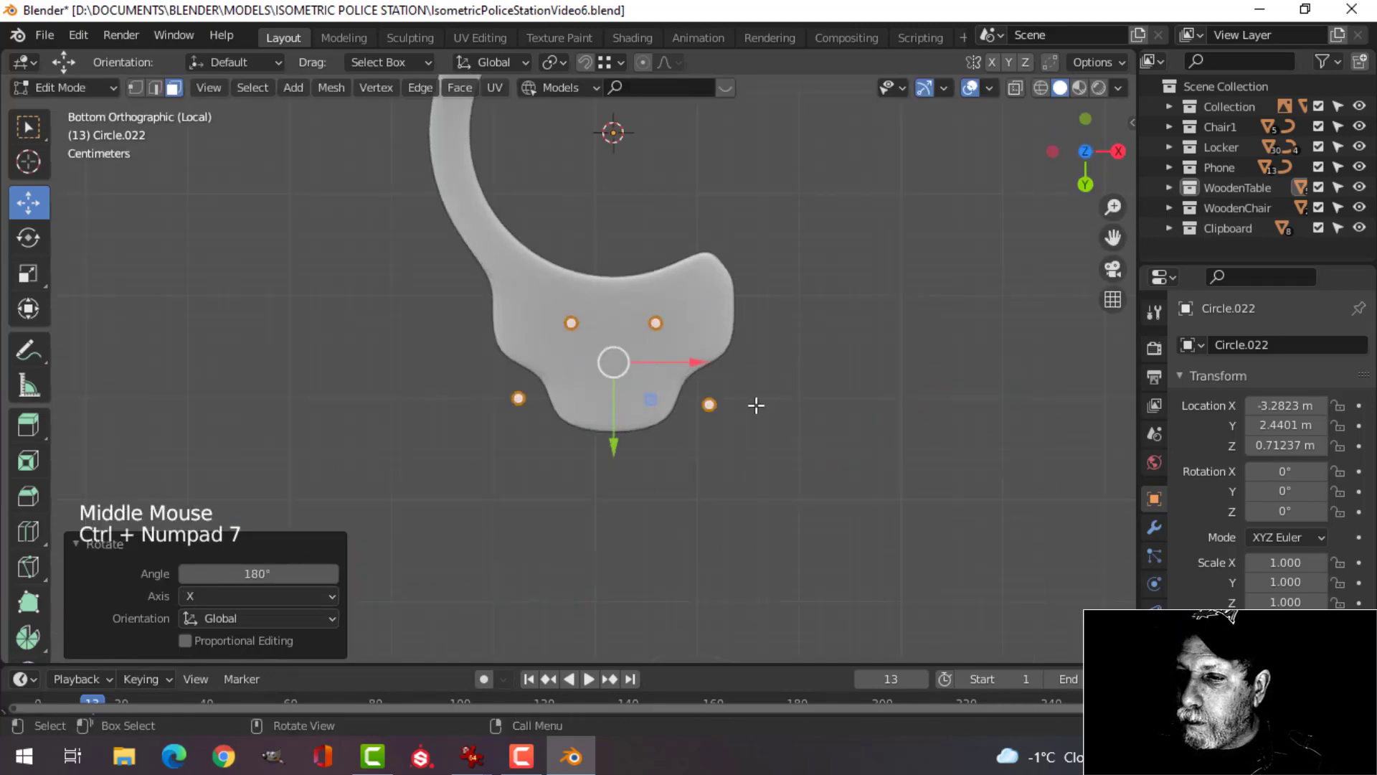
scroll(708, 433, "up", 1)
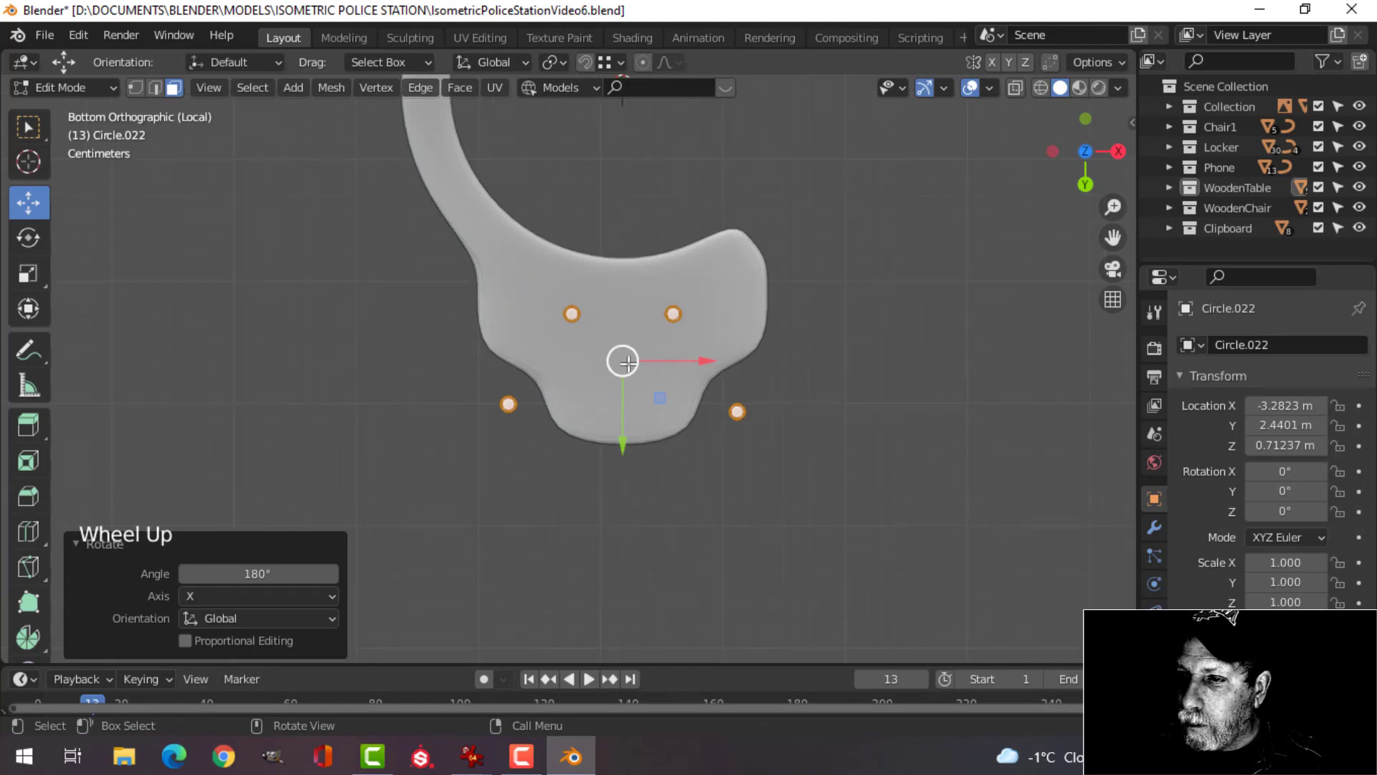
key("r")
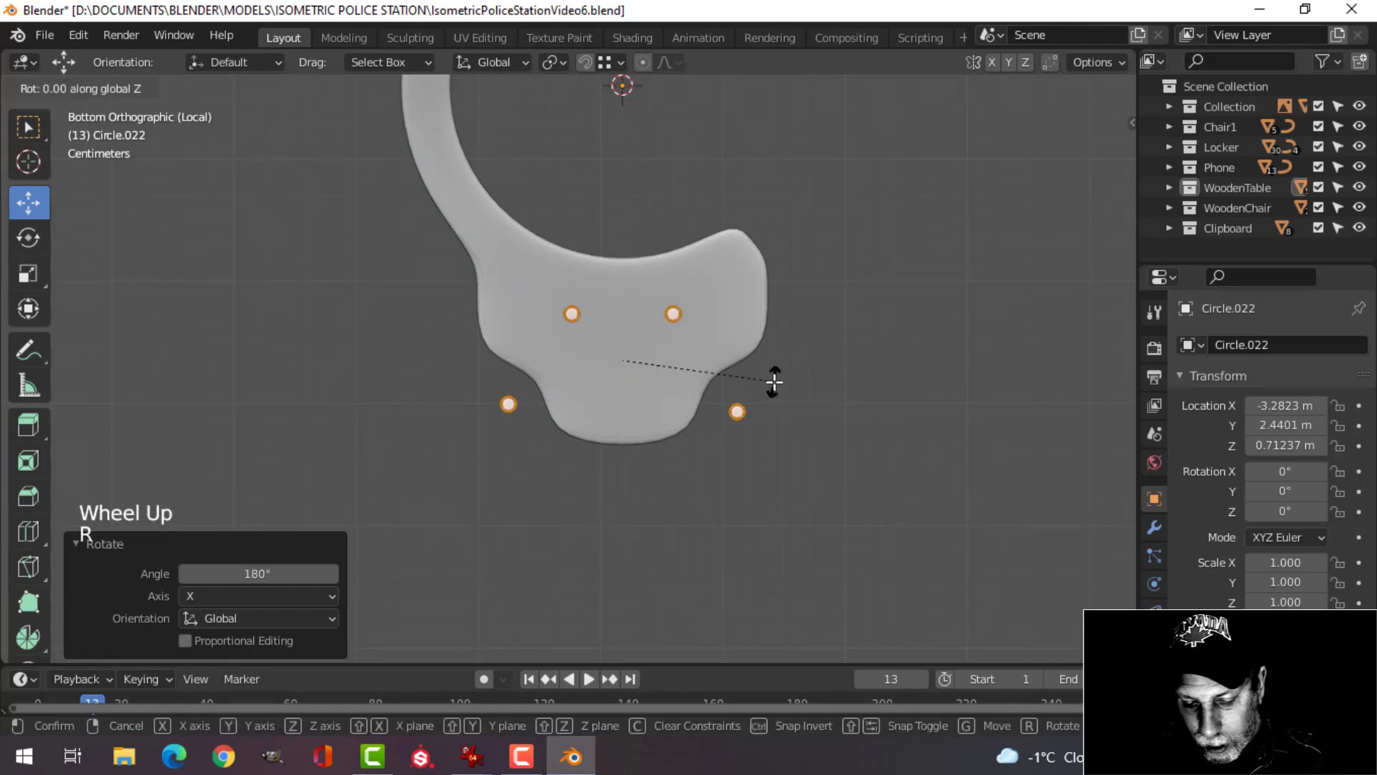
key("Return")
Move the duplicated pins about 0.028 m along Z toward the tab's underside.
middle_click_drag(835, 366, 556, 323)
scroll(637, 270, "up", 1, "shift")
middle_click_drag(556, 323, 632, 322)
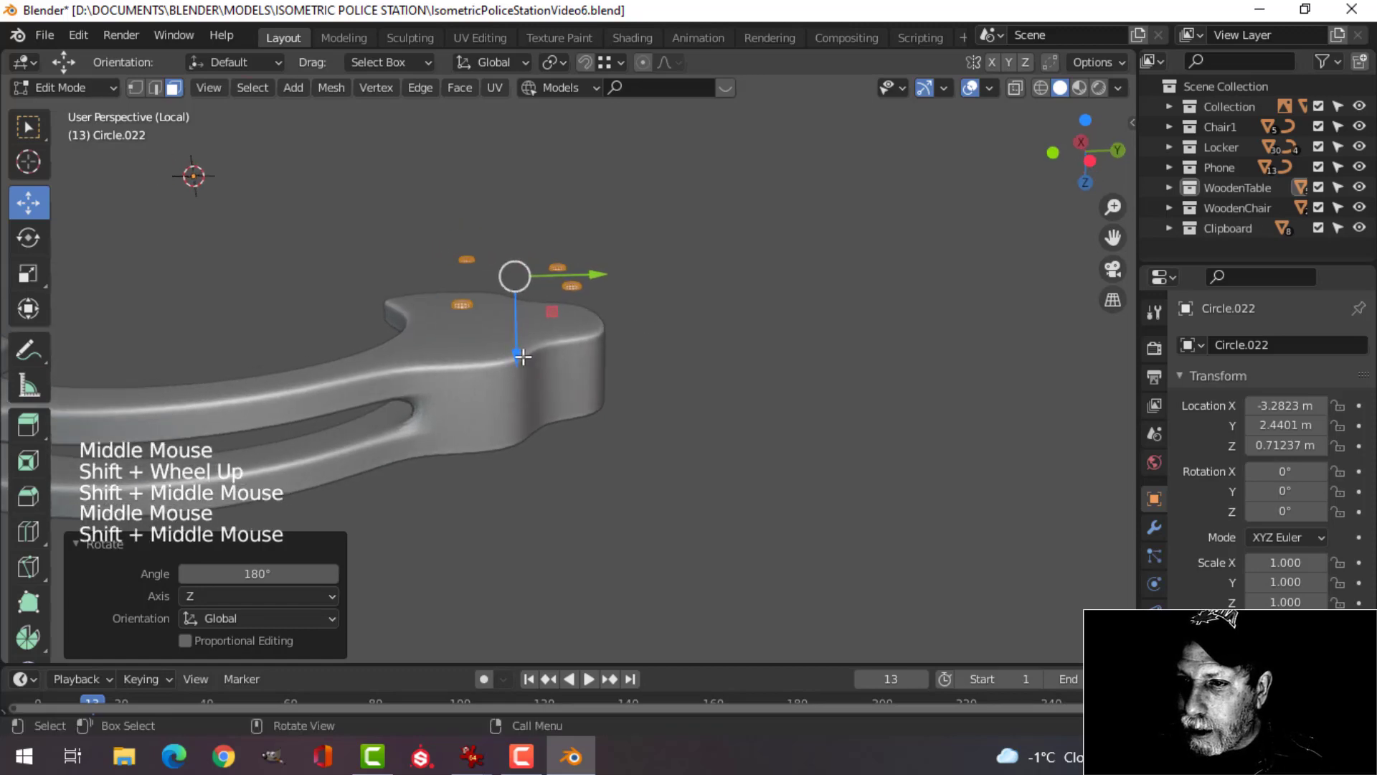
left_click_drag(522, 357, 529, 394)
Fine-tune the height of the underside pins along Z against the tab's surface, and return to Object Mode.
scroll(529, 394, "up", 3)
middle_click_drag(529, 394, 593, 373, "shift")
scroll(701, 347, "up", 3)
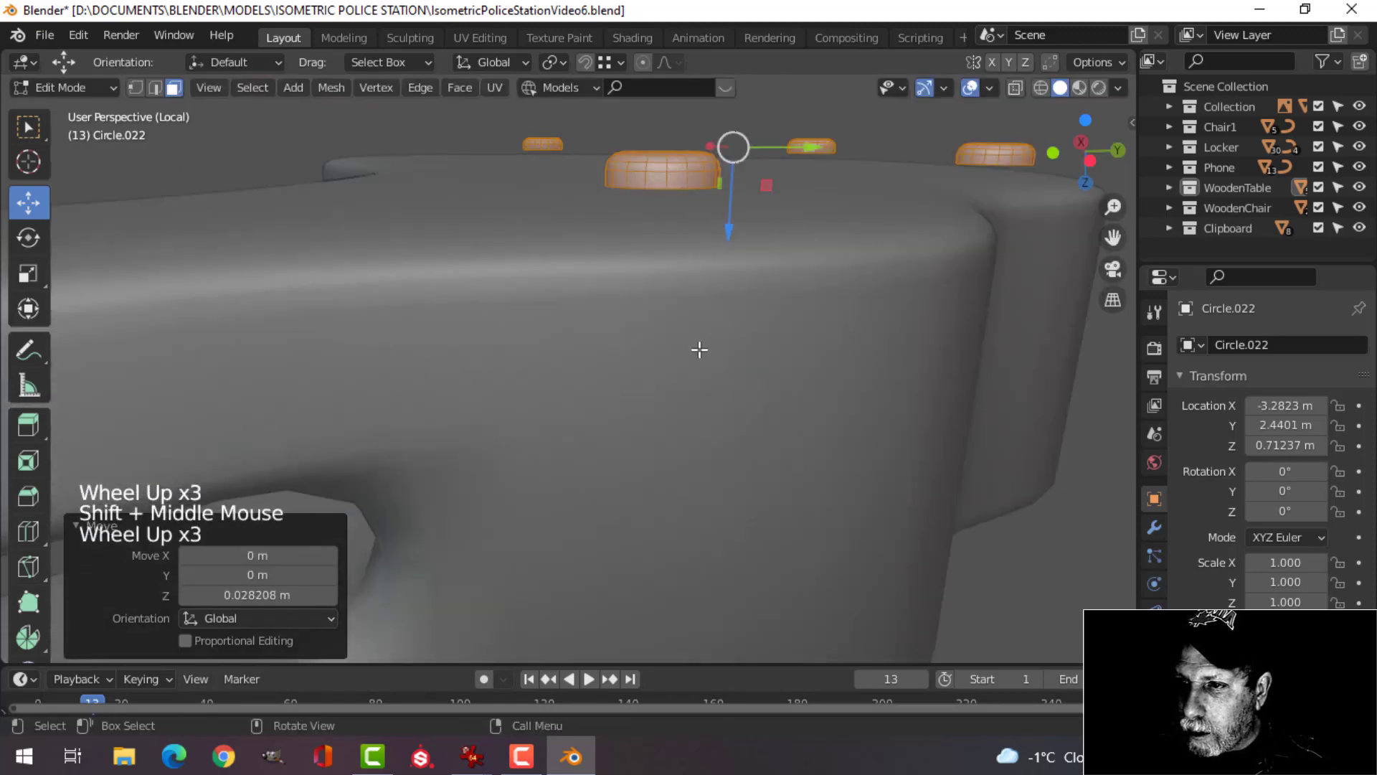
middle_click_drag(701, 347, 710, 483)
key("g")
key("z")
left_click(720, 355)
key("Tab")
key("alt+a")
Review the handcuff with pins on both sides and save the file.
scroll(701, 338, "down", 5)
scroll(701, 495, "up", 2)
scroll(710, 484, "down", 5)
middle_click_drag(622, 415, 650, 398, "shift")
middle_click_drag(650, 398, 733, 390)
key("ctrl+s")
Add one vertical loop cut to the handcuff body just beside the slot, with a slide factor of about 0.145.
middle_click_drag(814, 415, 577, 212)
scroll(677, 374, "up", 2)
left_click(625, 386)
key("Tab")
scroll(625, 386, "up", 4)
key("alt+a")
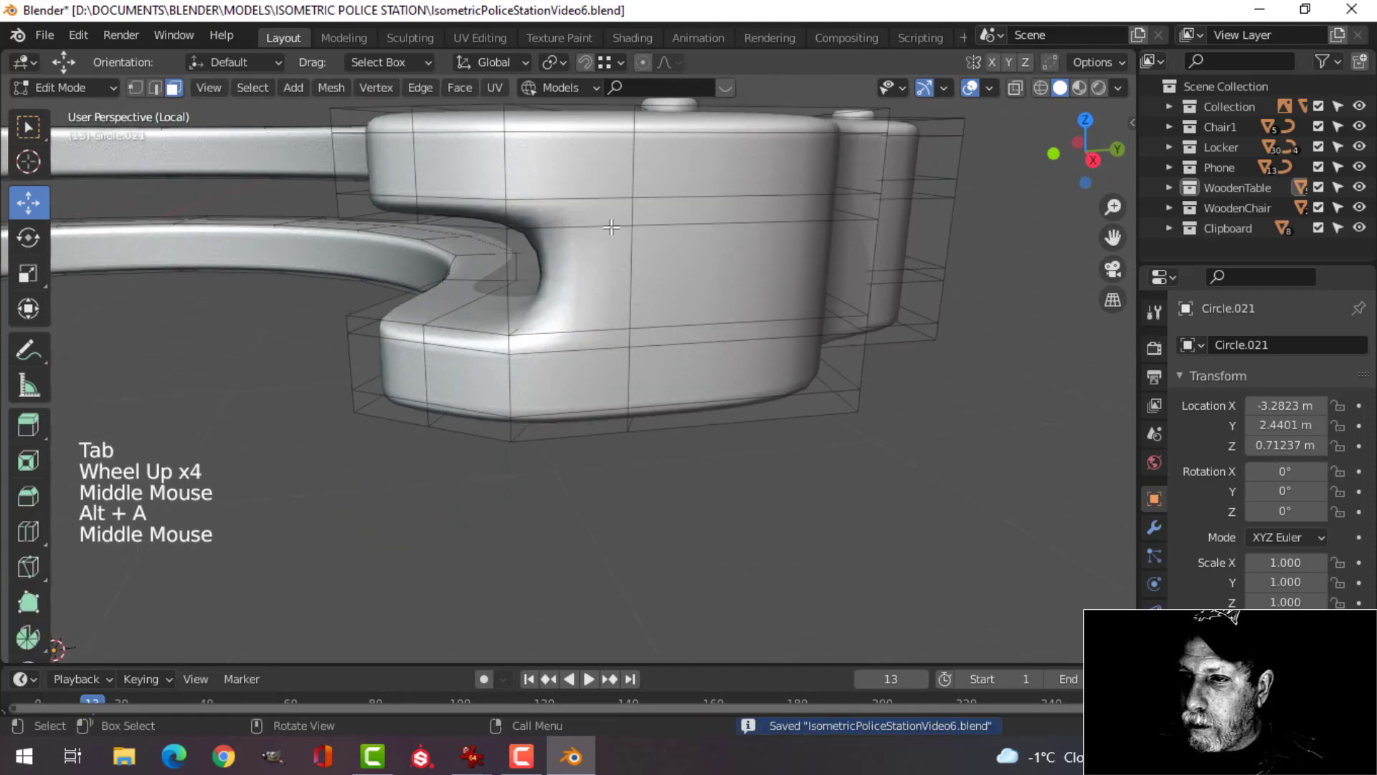
key("ctrl+r")
left_click_drag(603, 225, 589, 227)
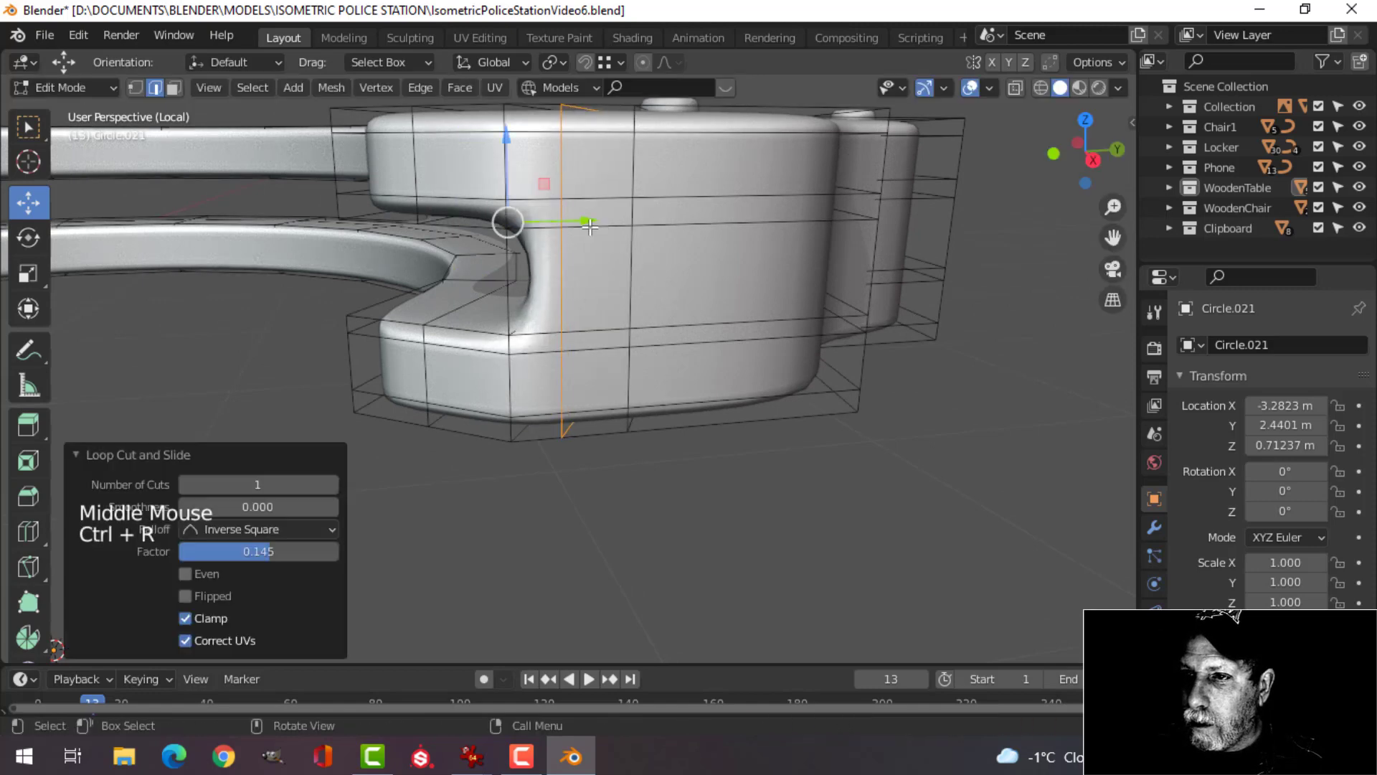
key("Tab")
scroll(575, 218, "down", 4)
key("alt+a")
Return to Object Mode and set the viewport shading's lighting to Studio.
middle_click(605, 363, "alt")
mouse_move(605, 363)
middle_mouse_down()
mouse_move(648, 461)
mouse_move(642, 434)
mouse_move(815, 369)
mouse_move(959, 286)
mouse_move(747, 363)
mouse_move(664, 364)
mouse_move(664, 333)
middle_mouse_up()
scroll(664, 364, "down", 5)
scroll(664, 365, "up", 1)
left_click(1118, 88)
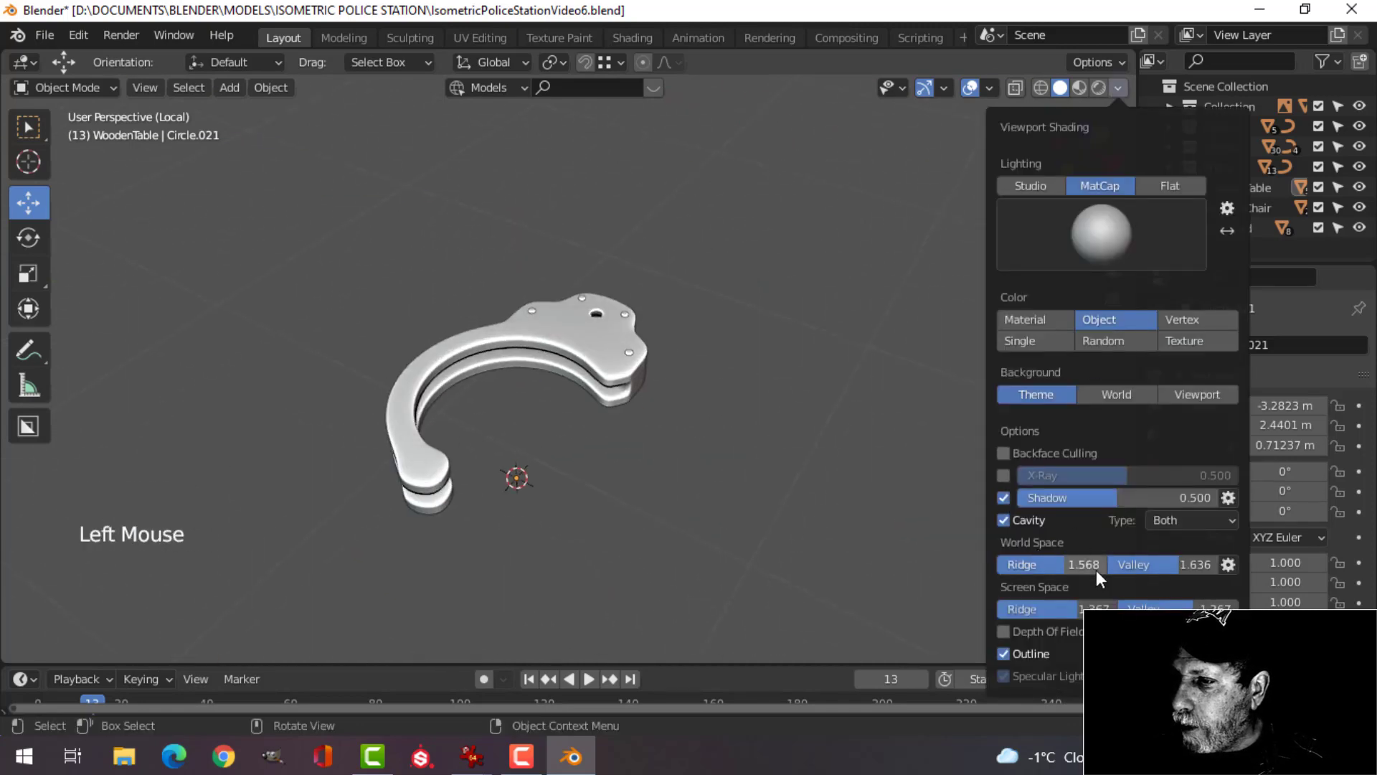
left_click(1030, 186)
Examine the handcuff tab's pins, hole and mesh topology in perspective and top views.
mouse_move(704, 332)
middle_mouse_down()
mouse_move(577, 419)
mouse_move(648, 395)
middle_mouse_up()
scroll(576, 419, "up", 3)
mouse_move(648, 394)
middle_mouse_down()
mouse_move(646, 372)
mouse_move(654, 429)
middle_mouse_up()
scroll(647, 372, "up", 2)
scroll(638, 367, "down", 3)
middle_click_drag(654, 429, 607, 367)
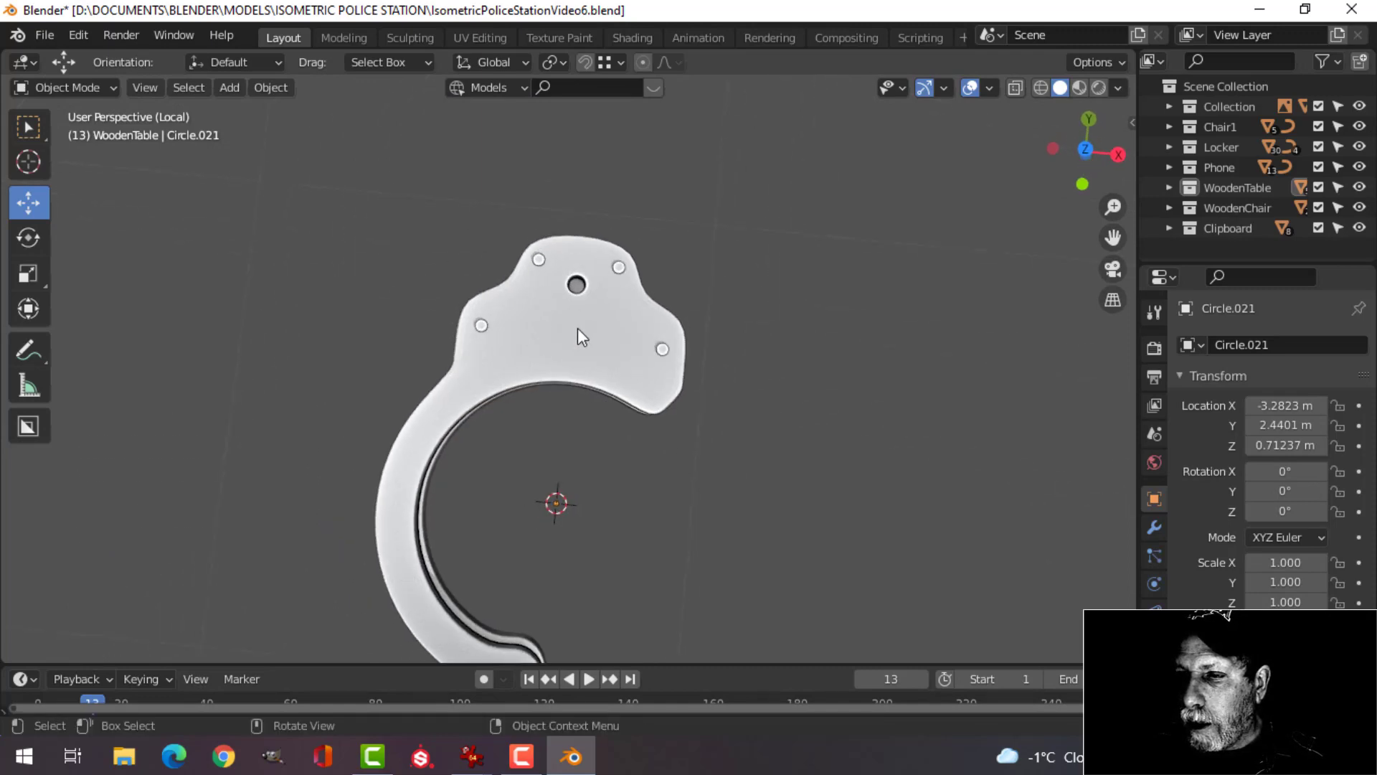
left_click(574, 289)
key("KP_7")
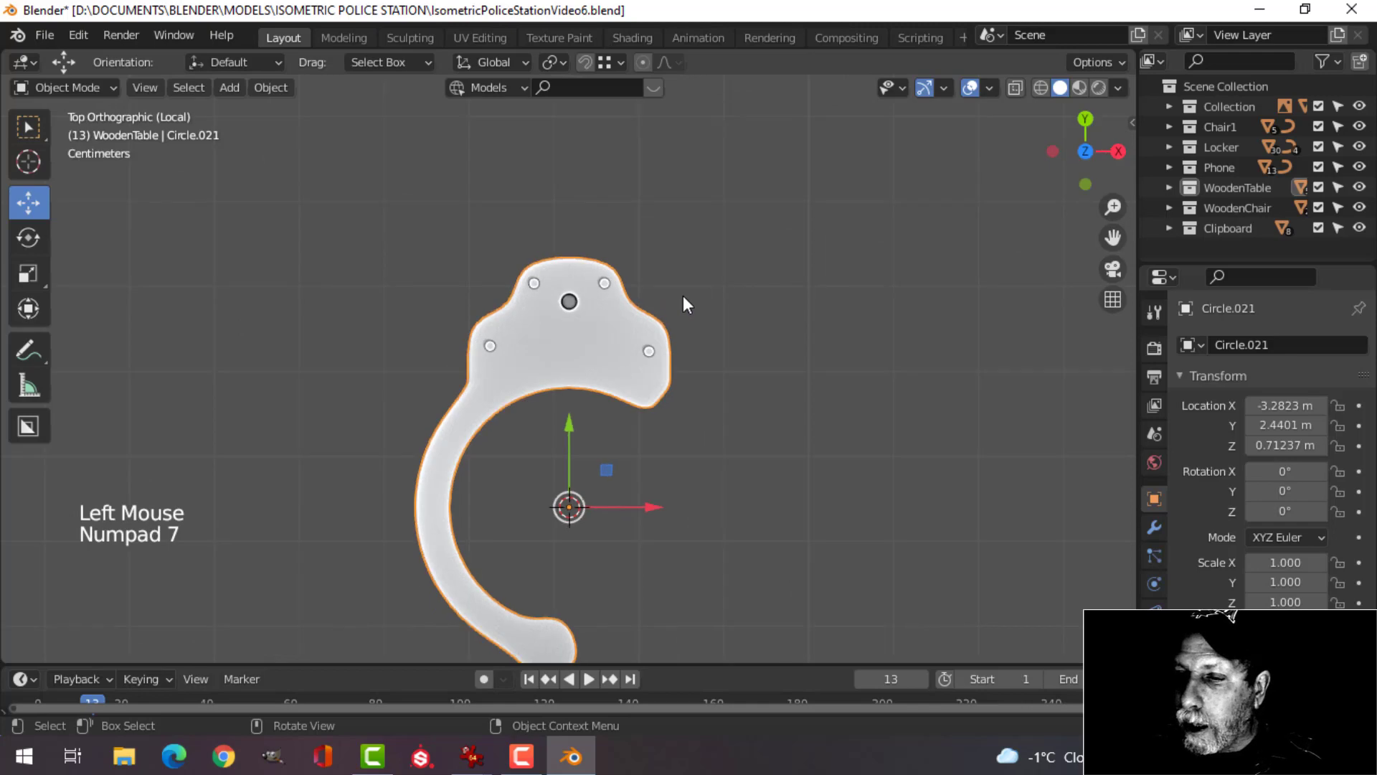
key("Tab")
scroll(683, 296, "up", 3)
middle_click_drag(683, 296, 740, 358, "shift")
scroll(745, 364, "up", 3)
key("alt+a")
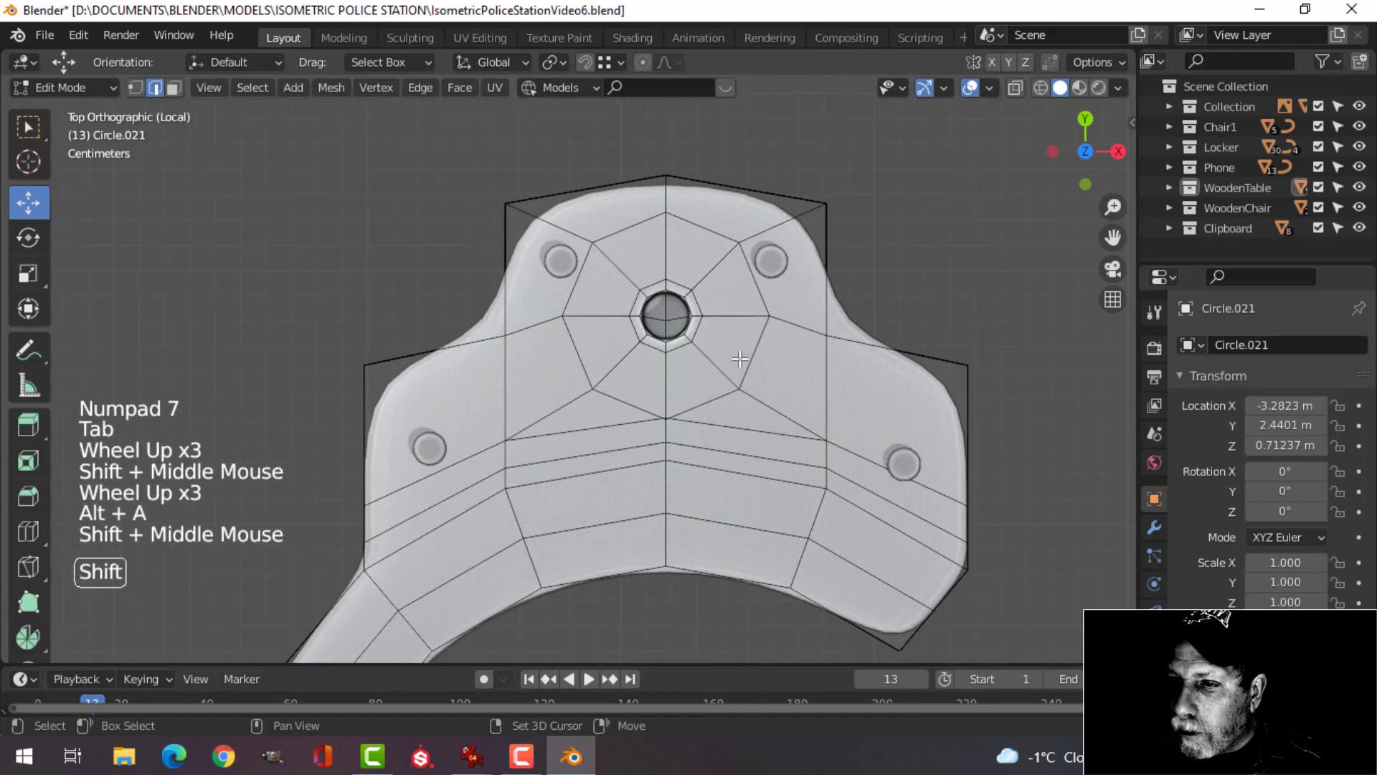
scroll(741, 359, "down", 1)
key("Tab")
scroll(718, 383, "down", 1)
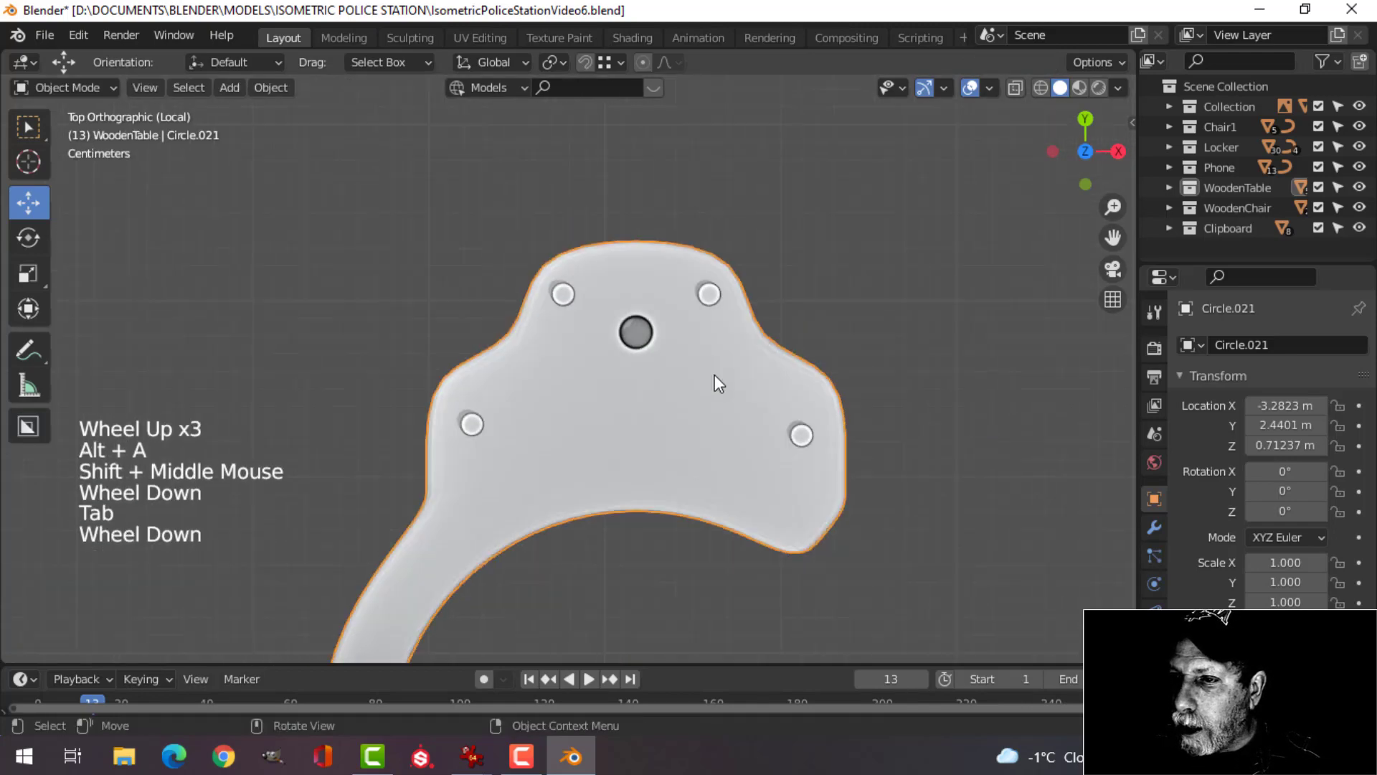
Add an 18-vertex mesh circle with a 1 m radius at the centre of the handcuff's opening.
scroll(681, 380, "down", 6)
middle_click_drag(664, 492, 654, 441, "shift")
key("alt+a")
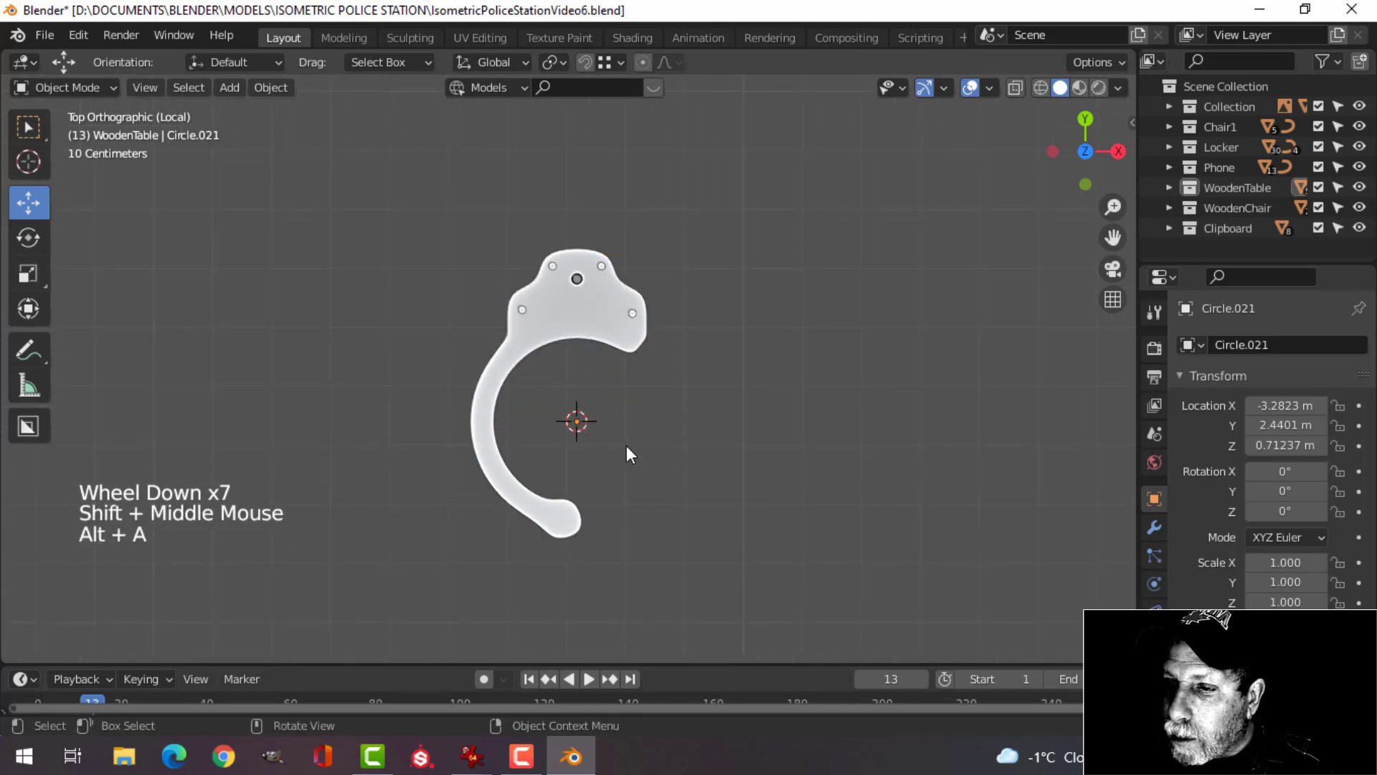
key("shift+a")
mouse_move(651, 283)
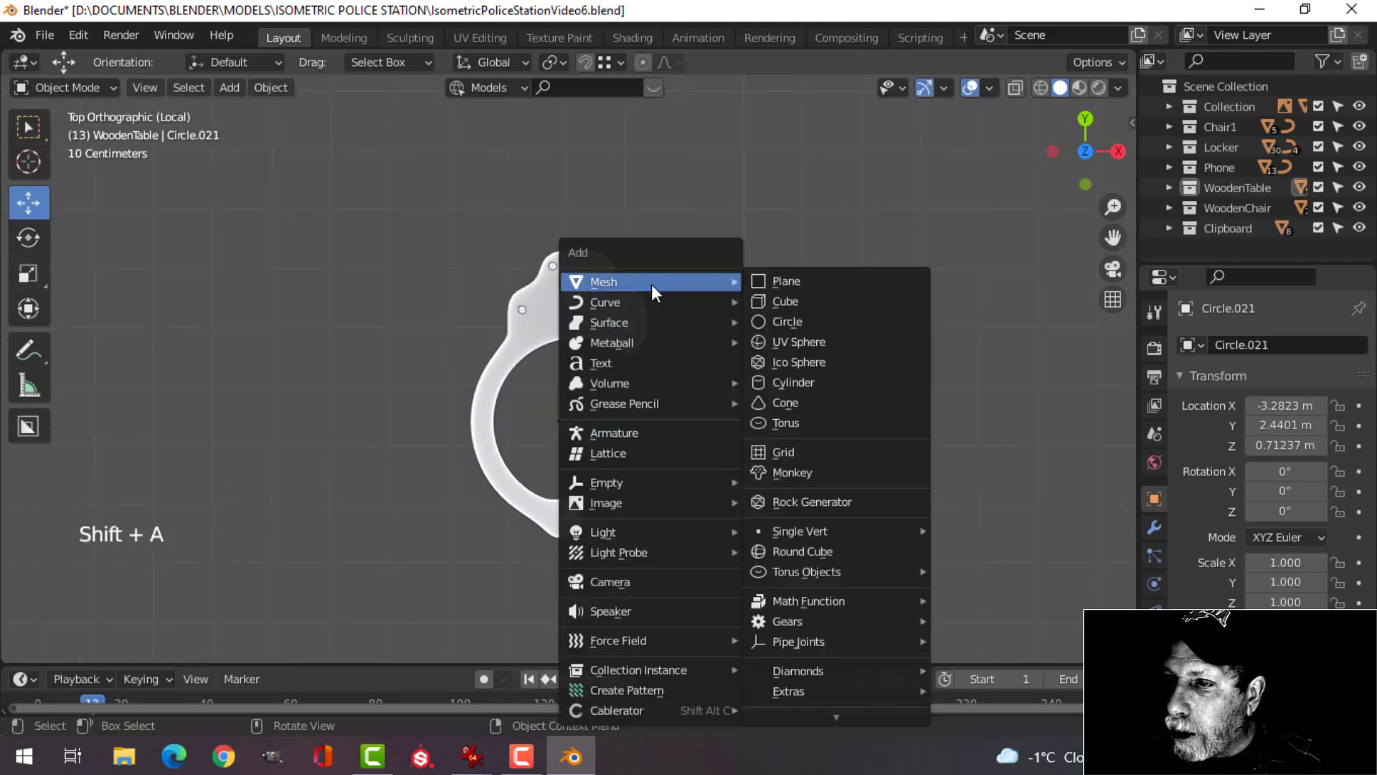
left_click(792, 322)
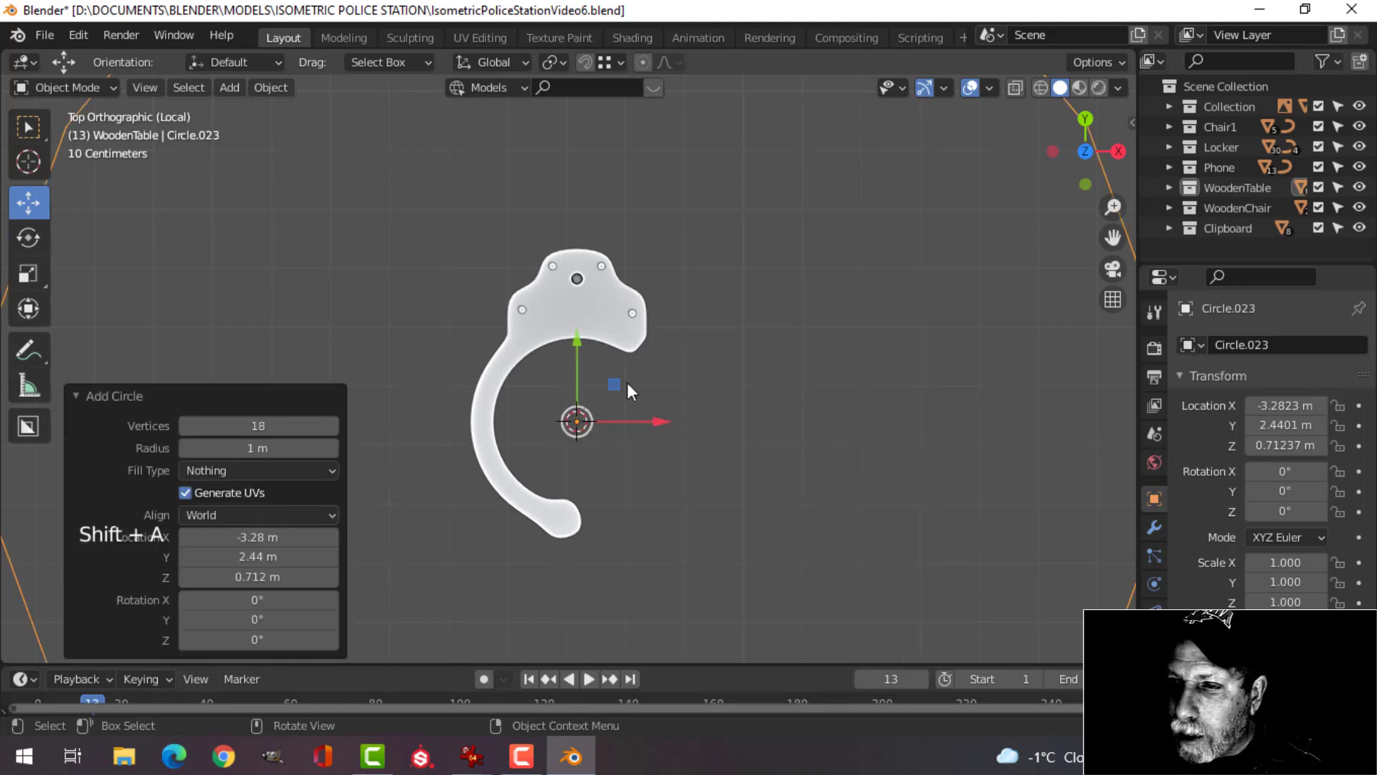
Scale the circle's vertices down to match the handcuff's curve, finishing with a resize of about 0.872.
scroll(842, 399, "down", 3)
key("Tab")
key("s")
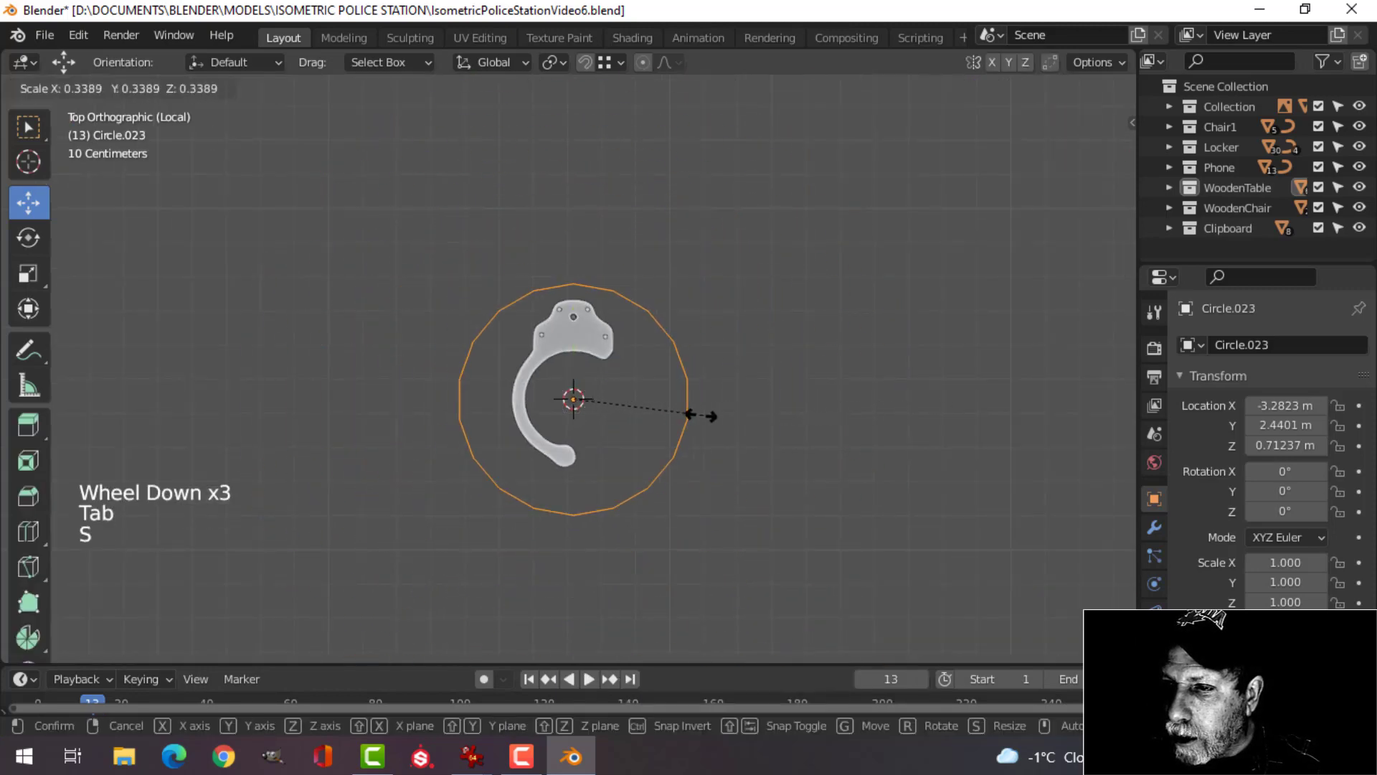
left_click(655, 411)
scroll(704, 406, "up", 4)
key("s")
left_click(772, 393)
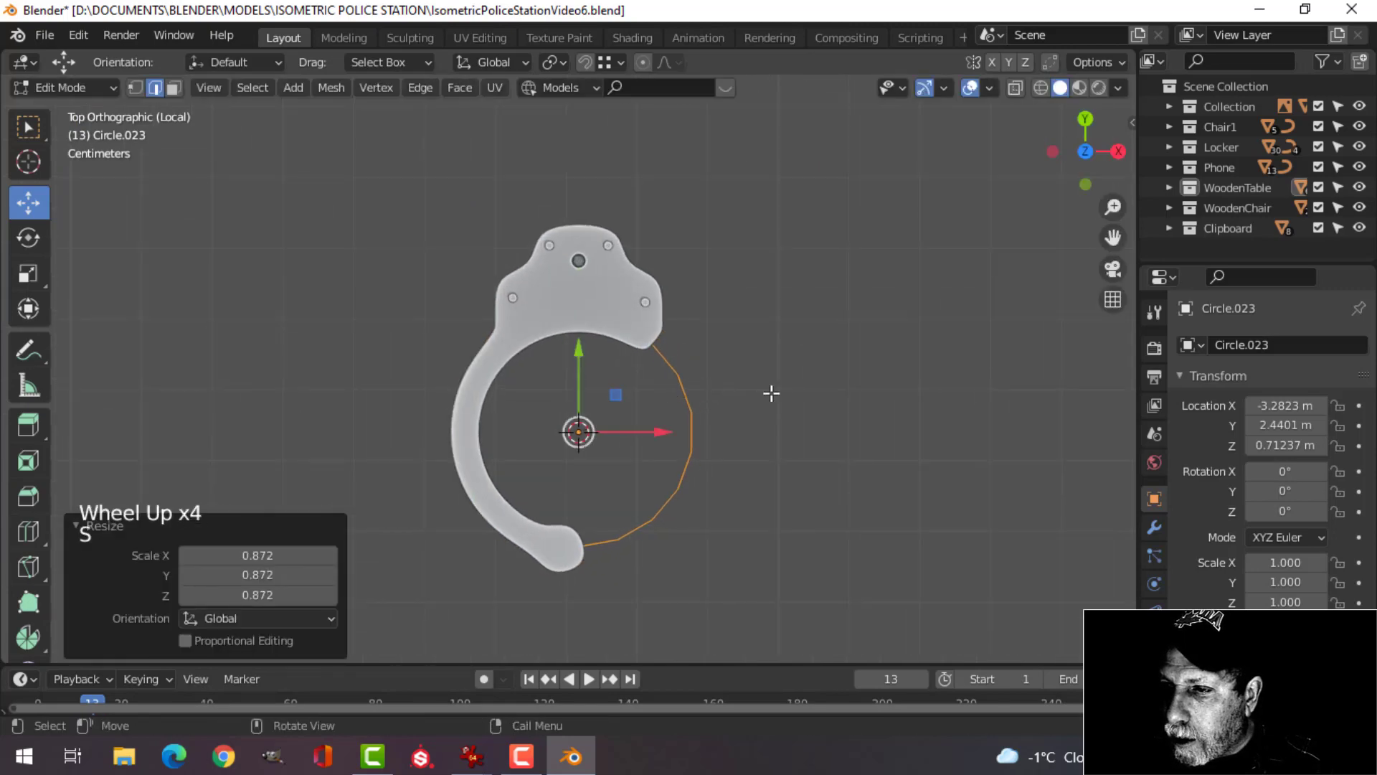
Raise the circle along Z into the gap between the two arms, correcting its height by about -0.013 m.
middle_click_drag(771, 393, 656, 265)
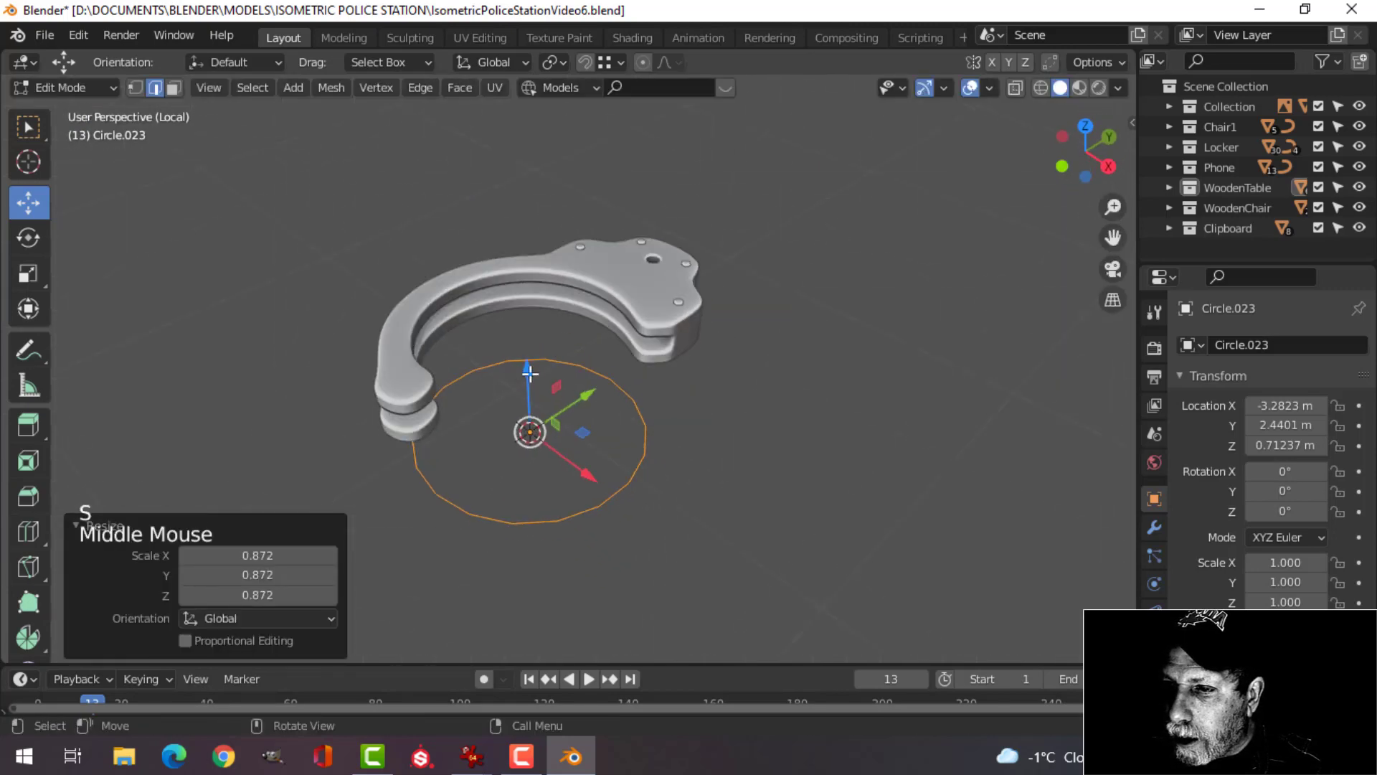
left_click_drag(530, 373, 545, 270)
middle_click_drag(694, 332, 676, 307)
left_click_drag(517, 241, 523, 252)
middle_click_drag(523, 253, 759, 390)
Extrude the circle's edges and scale them slightly outward to form a thin flat ring.
key("KP_7")
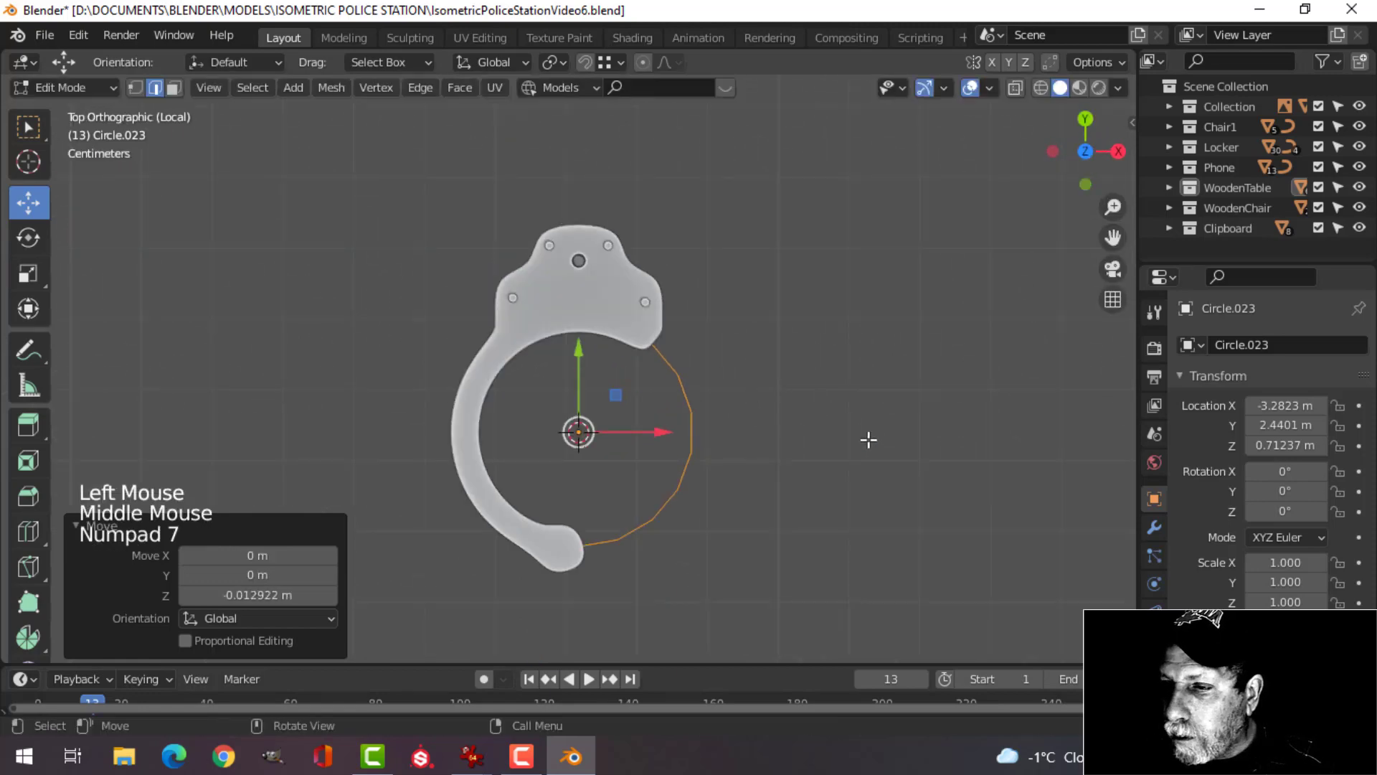
key("e")
key("s")
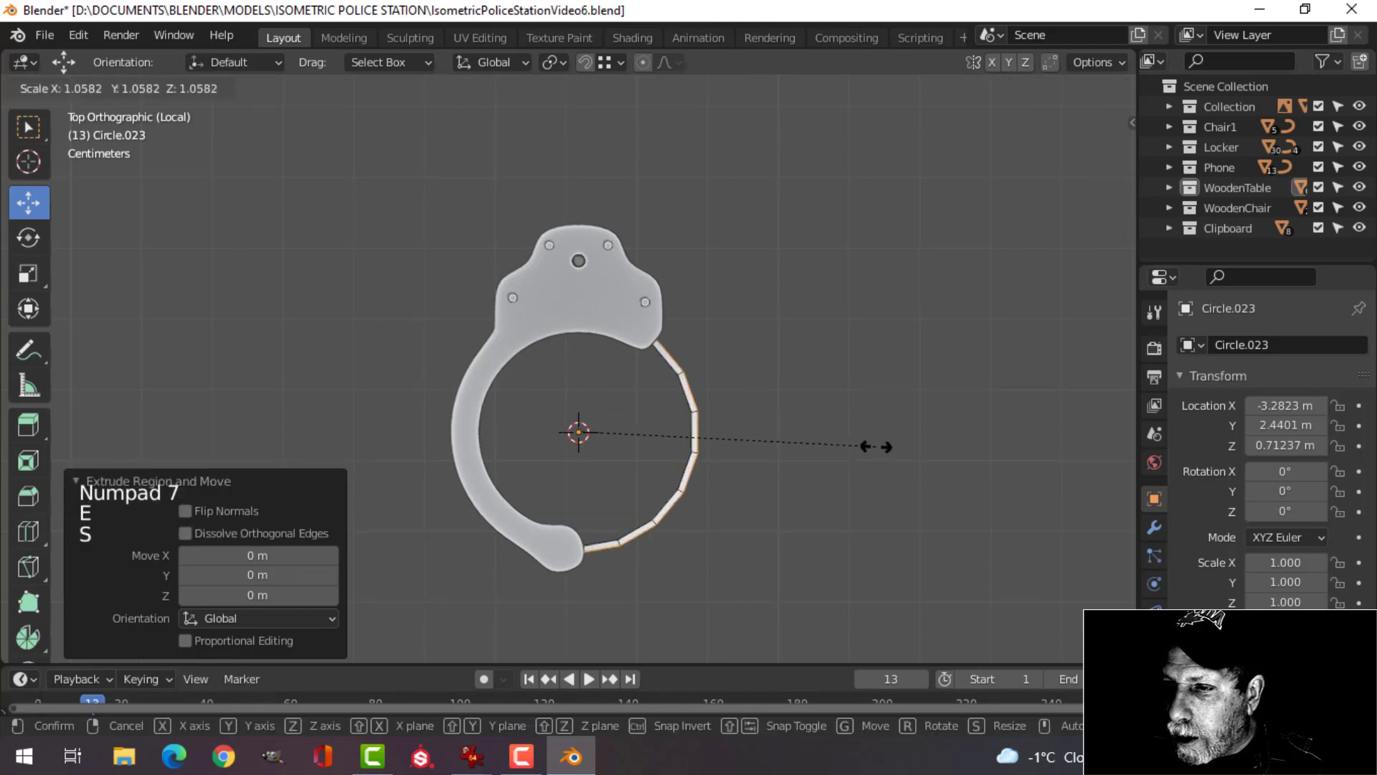
left_click(858, 438)
Scale the whole thin ring in small adjustments so it follows the handcuff's arm in top view.
scroll(852, 406, "up", 3)
middle_click_drag(852, 406, 742, 247, "shift")
key("a")
key("s")
left_click(845, 430)
scroll(830, 451, "down", 2)
scroll(799, 381, "up", 2)
key("alt+a")
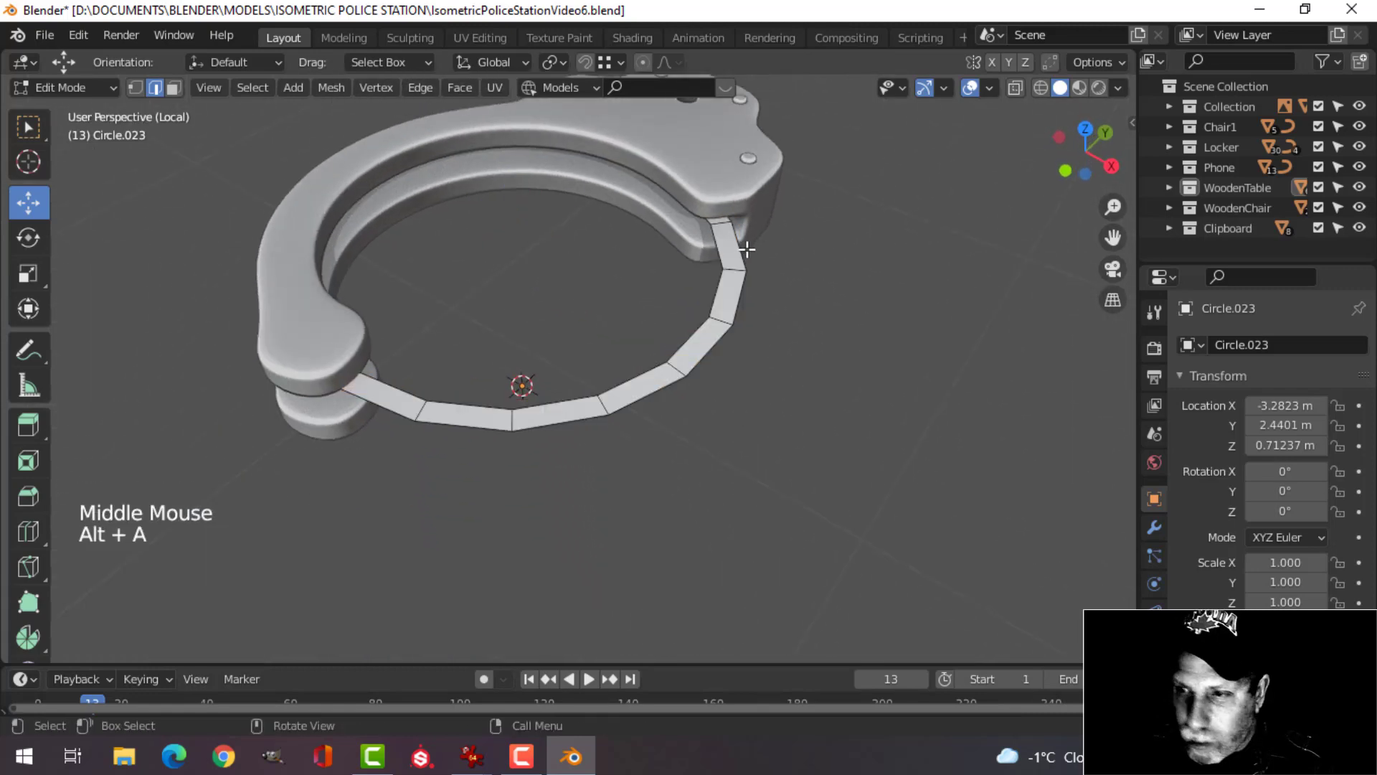
key("a")
middle_click_drag(836, 316, 846, 330)
key("KP_7")
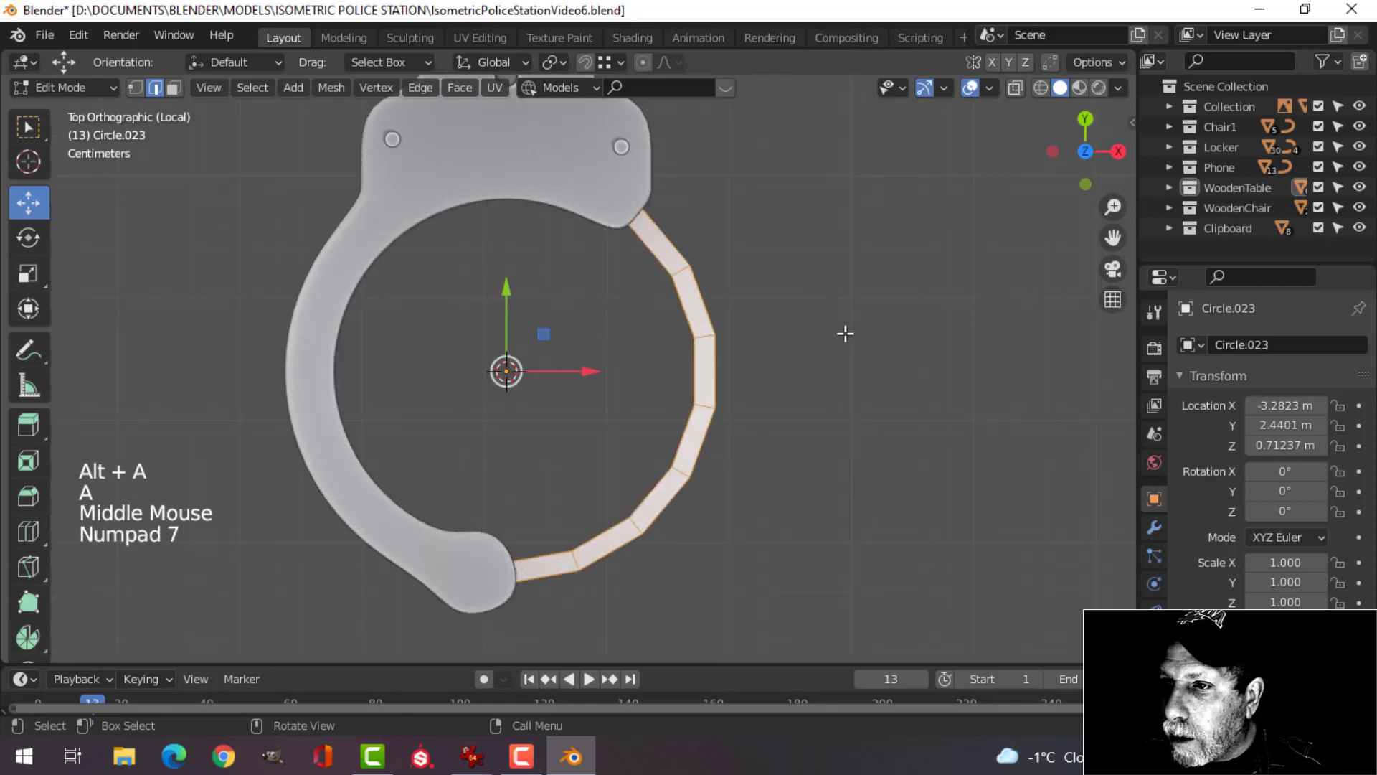
key("s")
left_click(818, 342)
Extrude the ring's outer edge loop and scale it outward by about 1.086 to form a second band of faces.
key("alt+a")
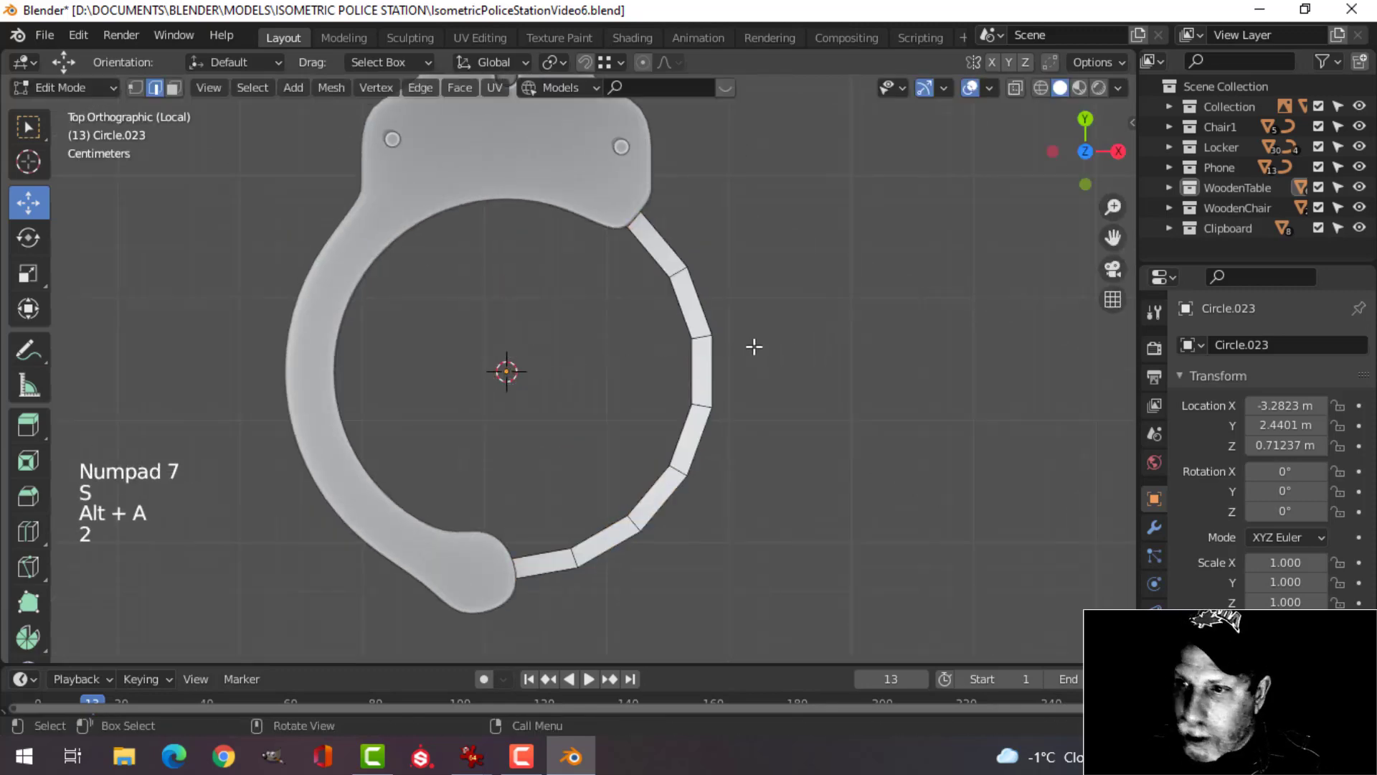
left_click(712, 310, "alt+shift")
key("e")
key("s")
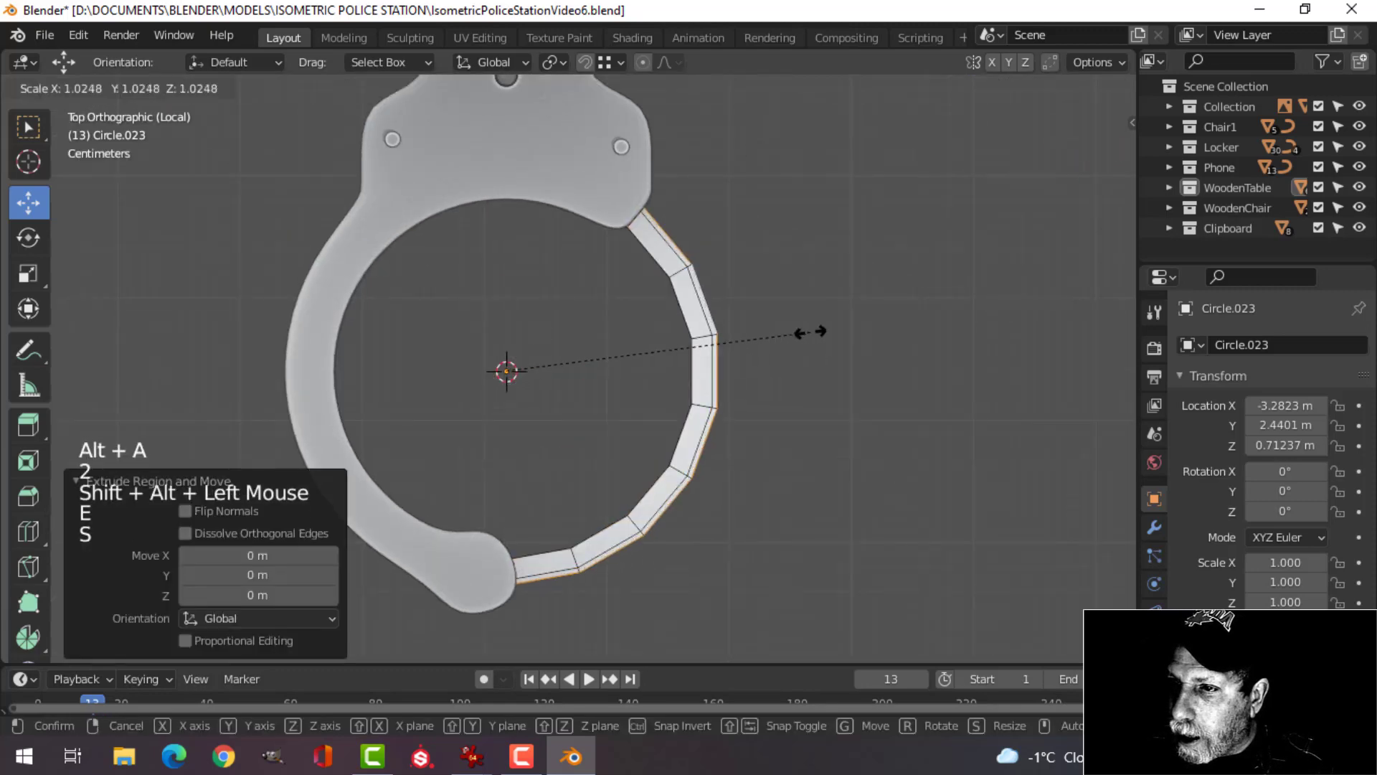
left_click(825, 319)
middle_click_drag(837, 354, 696, 243)
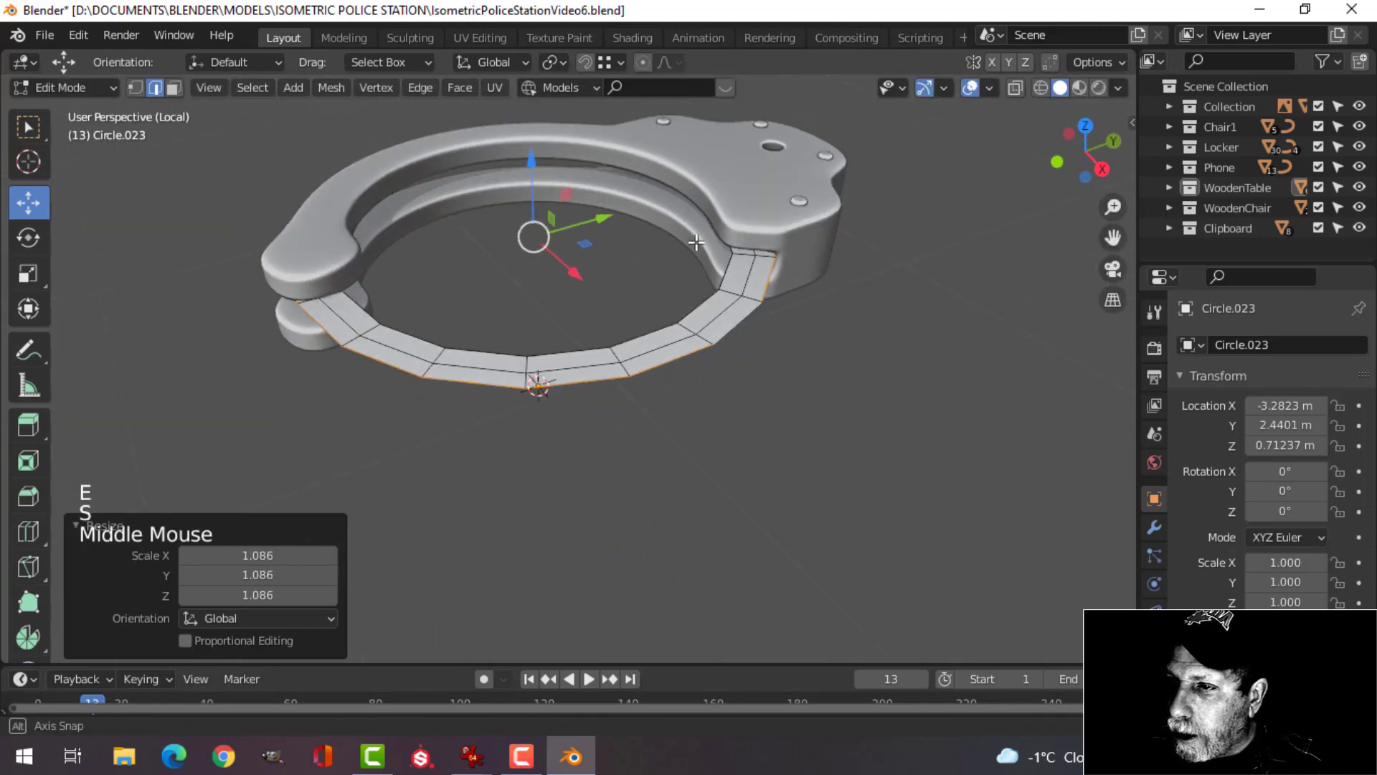
scroll(696, 243, "up", 3)
middle_click_drag(818, 287, 843, 323)
key("alt+a")
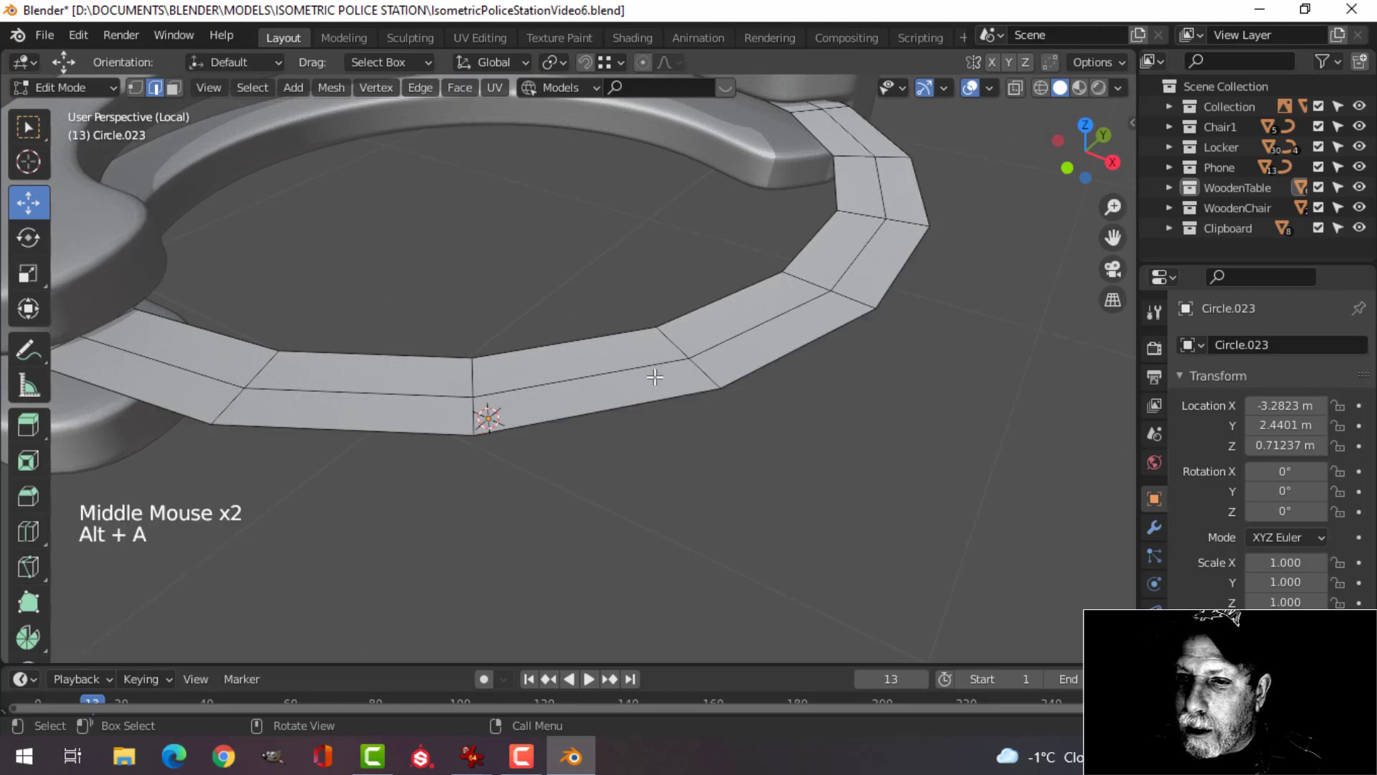
Delete one face of the ring's outer band midway along the section that closes the handcuff's opening.
scroll(655, 377, "down", 3)
mouse_move(655, 377)
middle_mouse_down("shift")
mouse_move(646, 385)
mouse_move(669, 391)
middle_mouse_up("shift")
key("3")
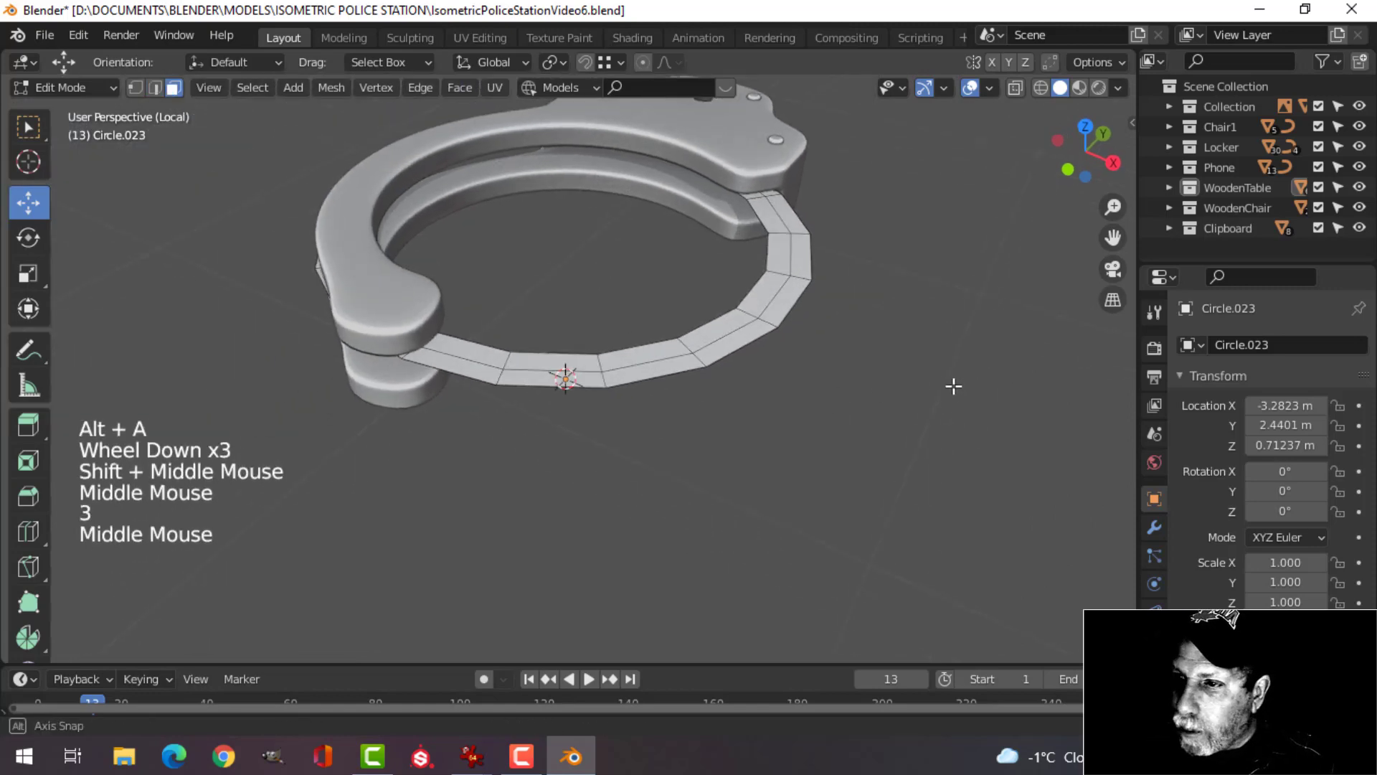
middle_click_drag(953, 385, 589, 440)
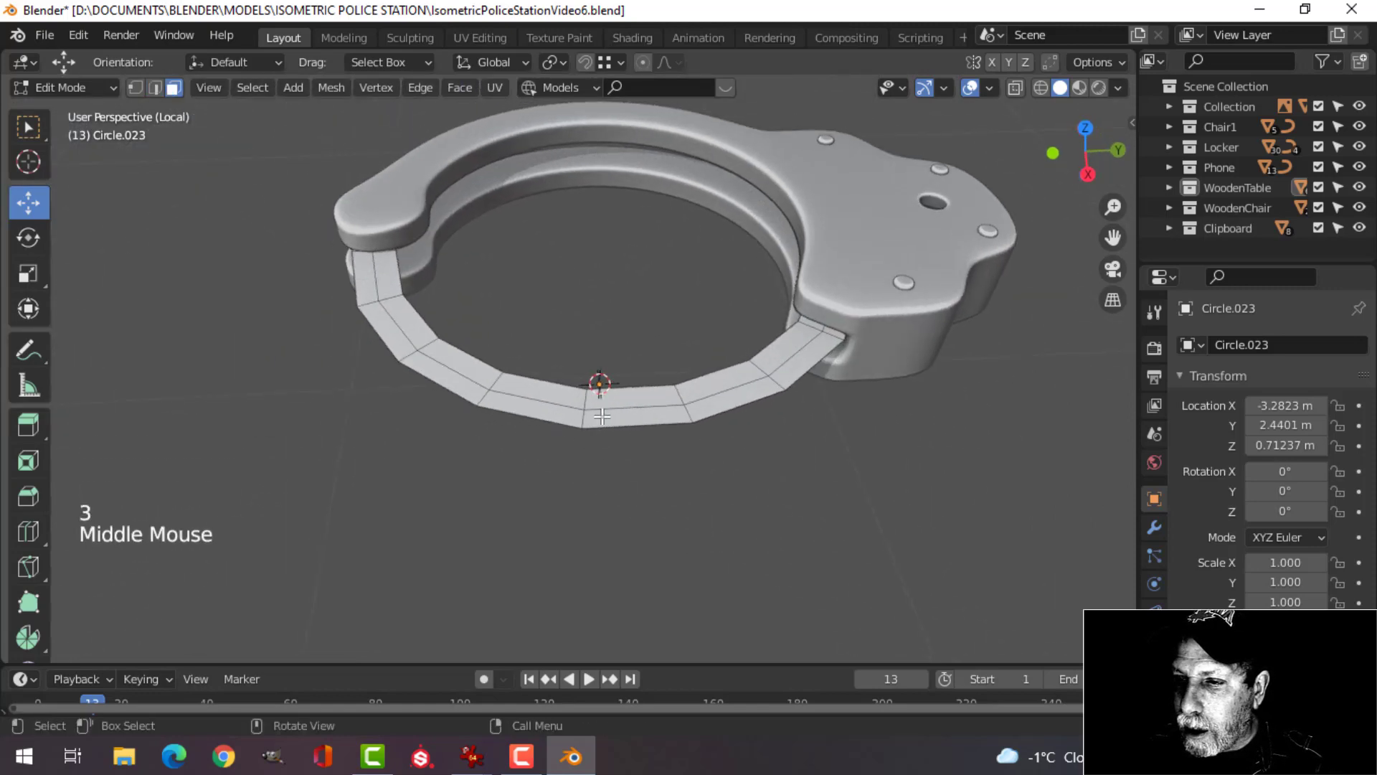
left_click(602, 416)
key("x")
left_click(695, 419)
Isolate the ring in local view and delete the four adjoining outer-band faces on the side toward the handcuff's tab.
middle_click_drag(689, 434, 766, 414)
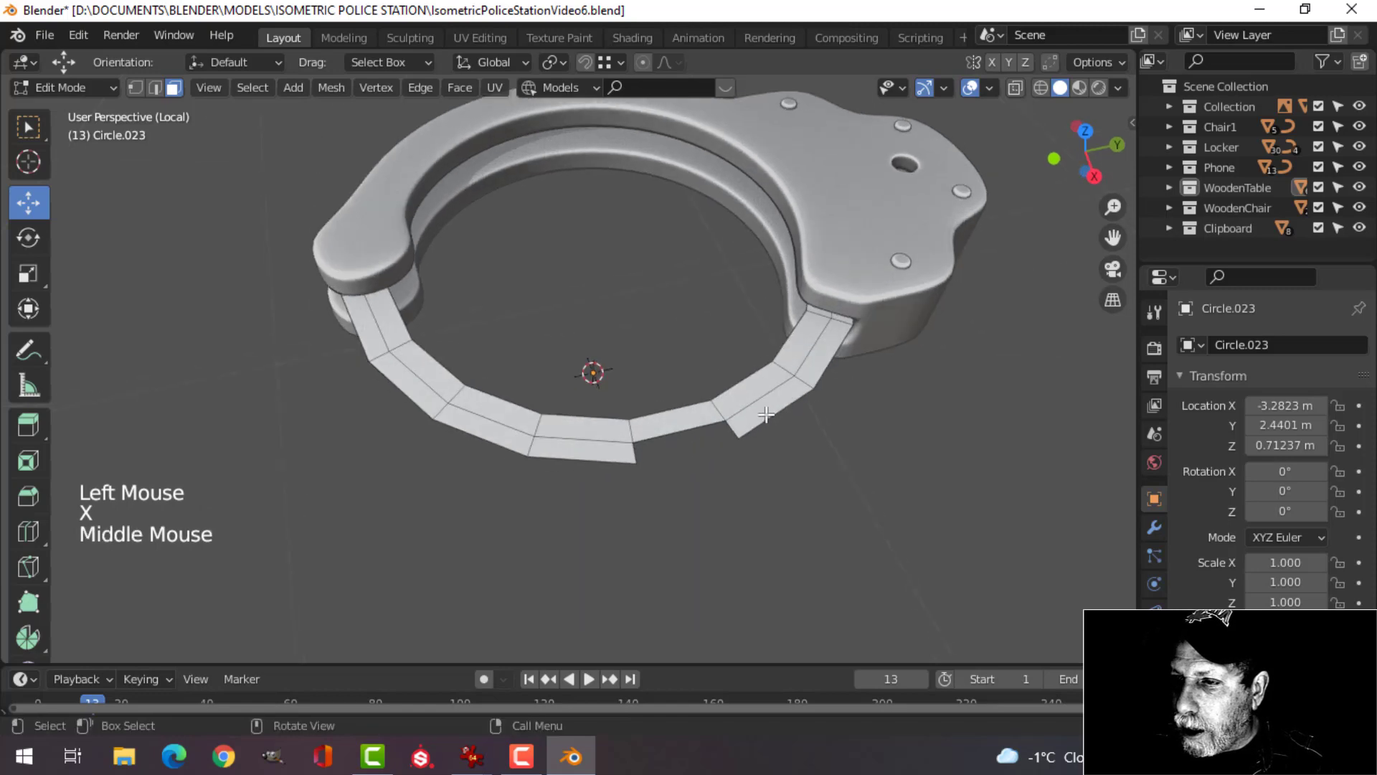
left_click(766, 414)
left_click(816, 363, "shift")
left_click(832, 334, "shift")
middle_click_drag(832, 333, 904, 308)
key("Tab")
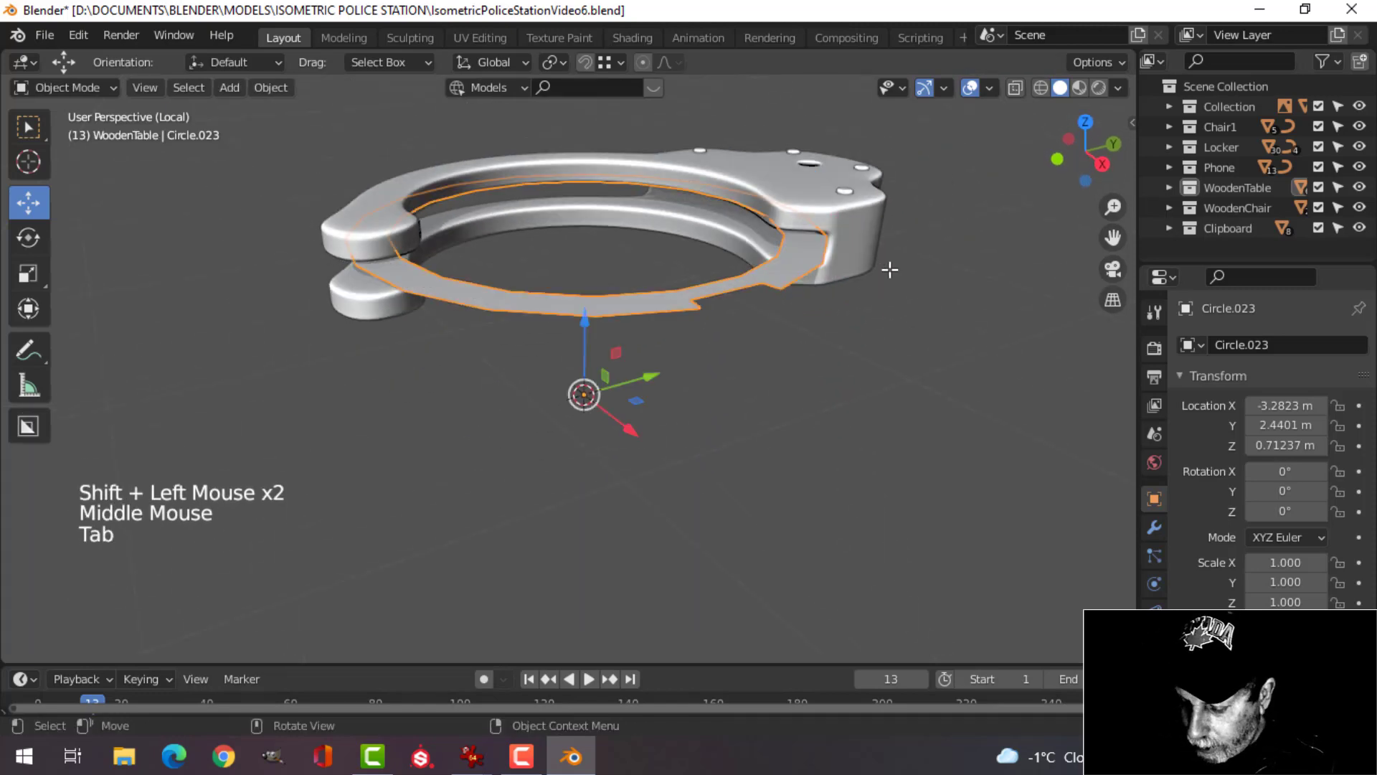
key("slash")
key("slash")
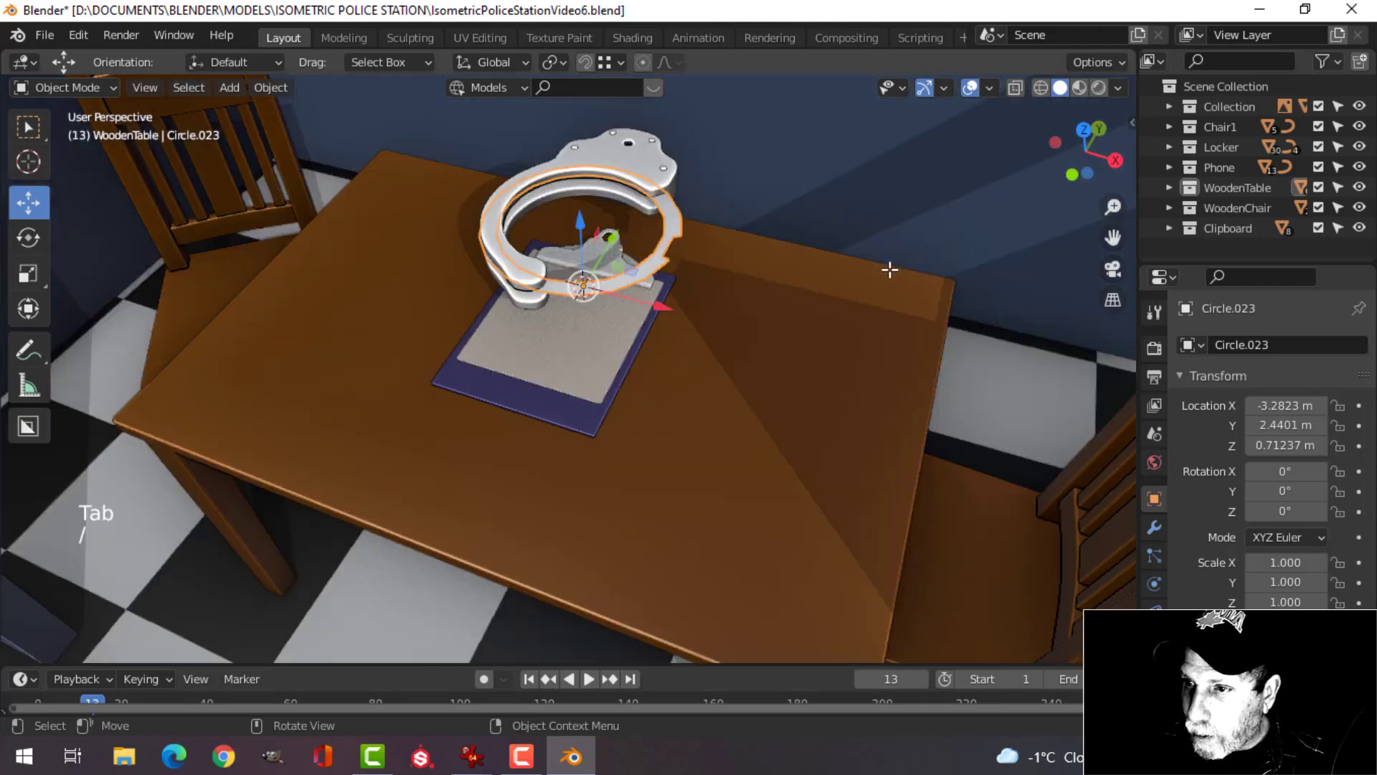
key("KP_7")
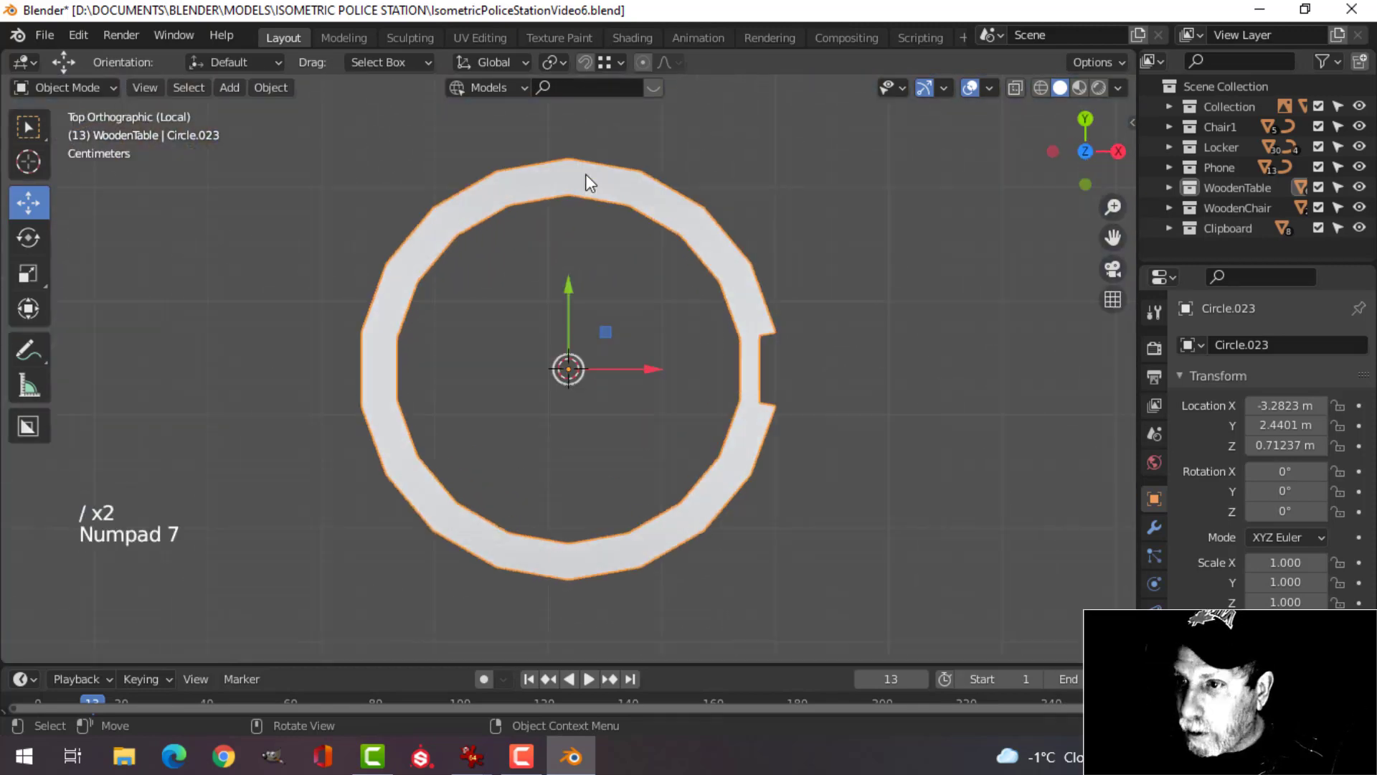
key("Tab")
left_click(684, 204, "shift")
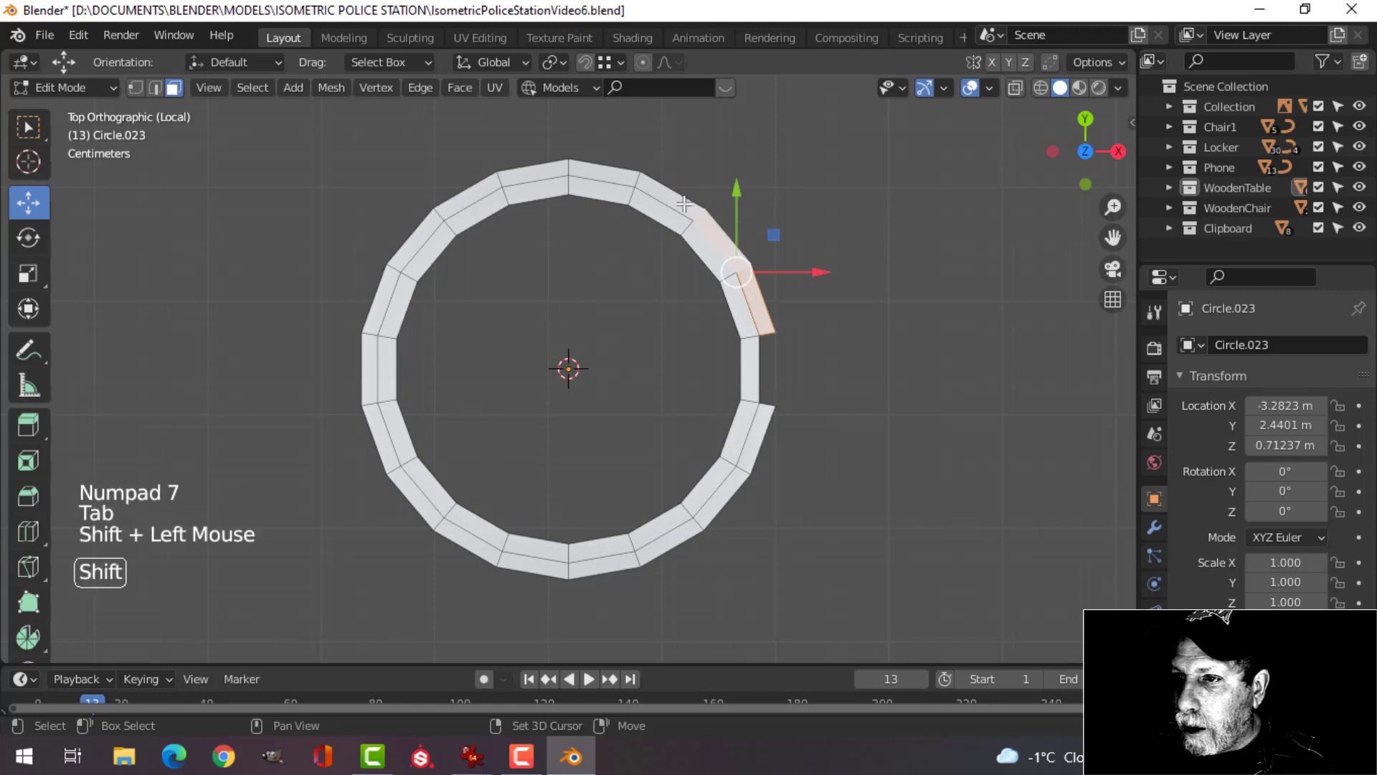
left_click(624, 176, "shift")
key("x")
left_click(617, 169)
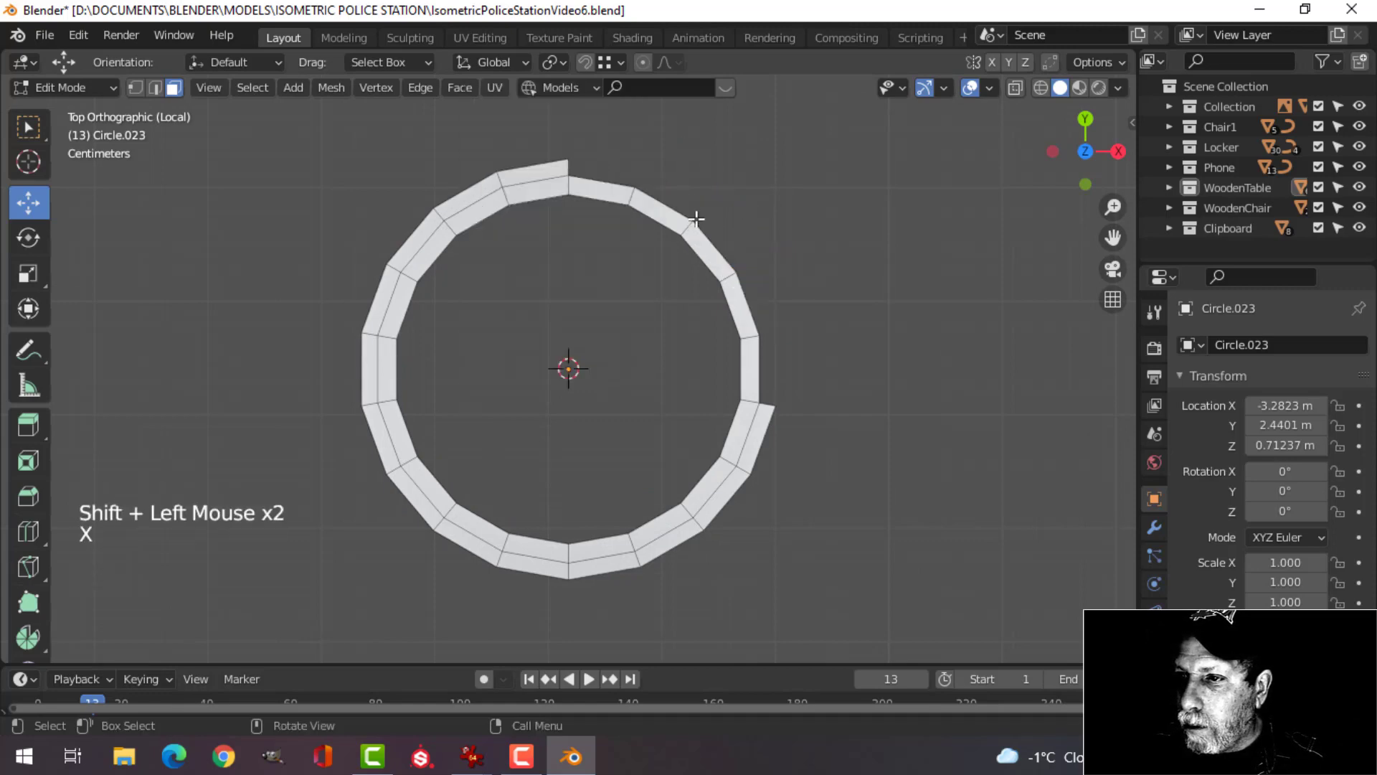
key("Tab")
middle_click_drag(858, 409, 815, 366)
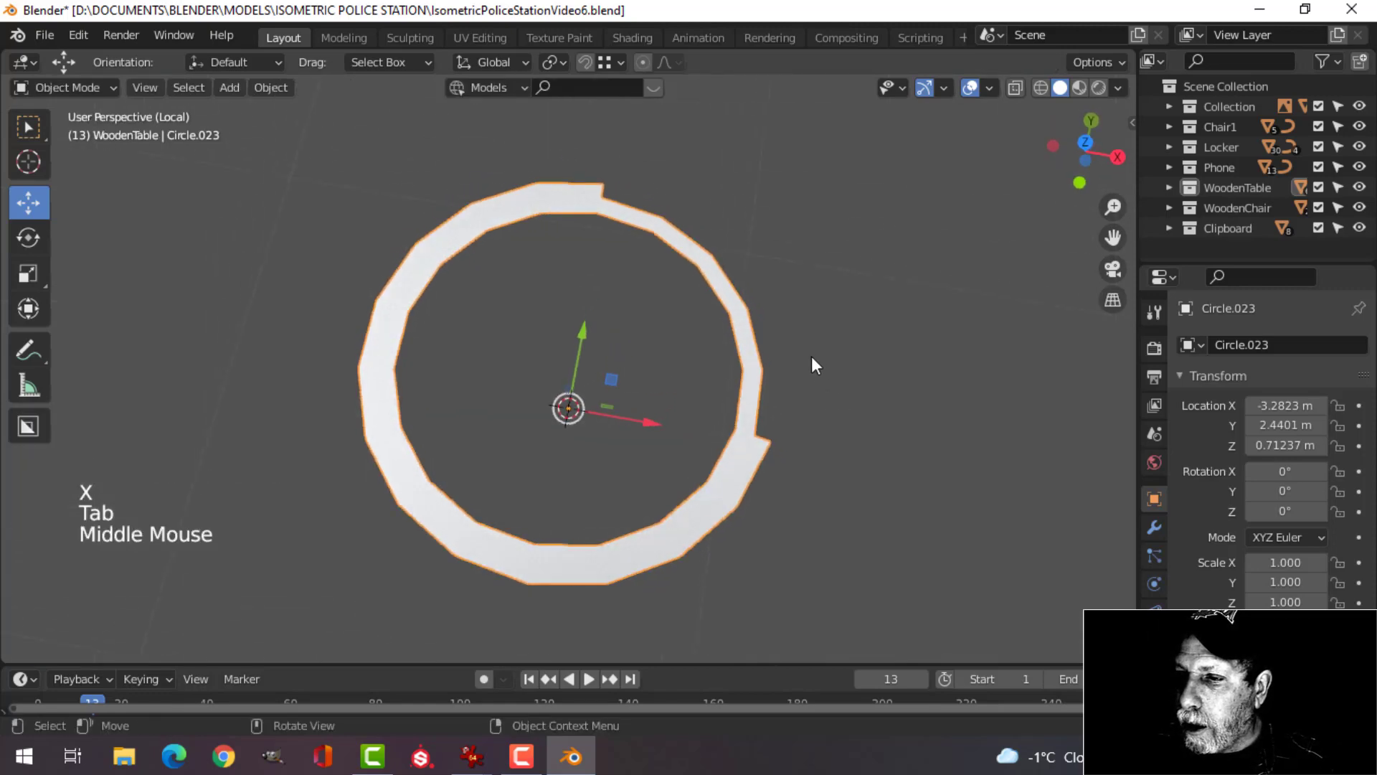
Move the outer corner vertex at the lower end of the notch about -0.0056 m in X and -0.011 m in Y.
key("Tab")
middle_click_drag(827, 458, 770, 399, "shift")
scroll(771, 398, "up", 1)
scroll(762, 407, "up", 1)
key("1")
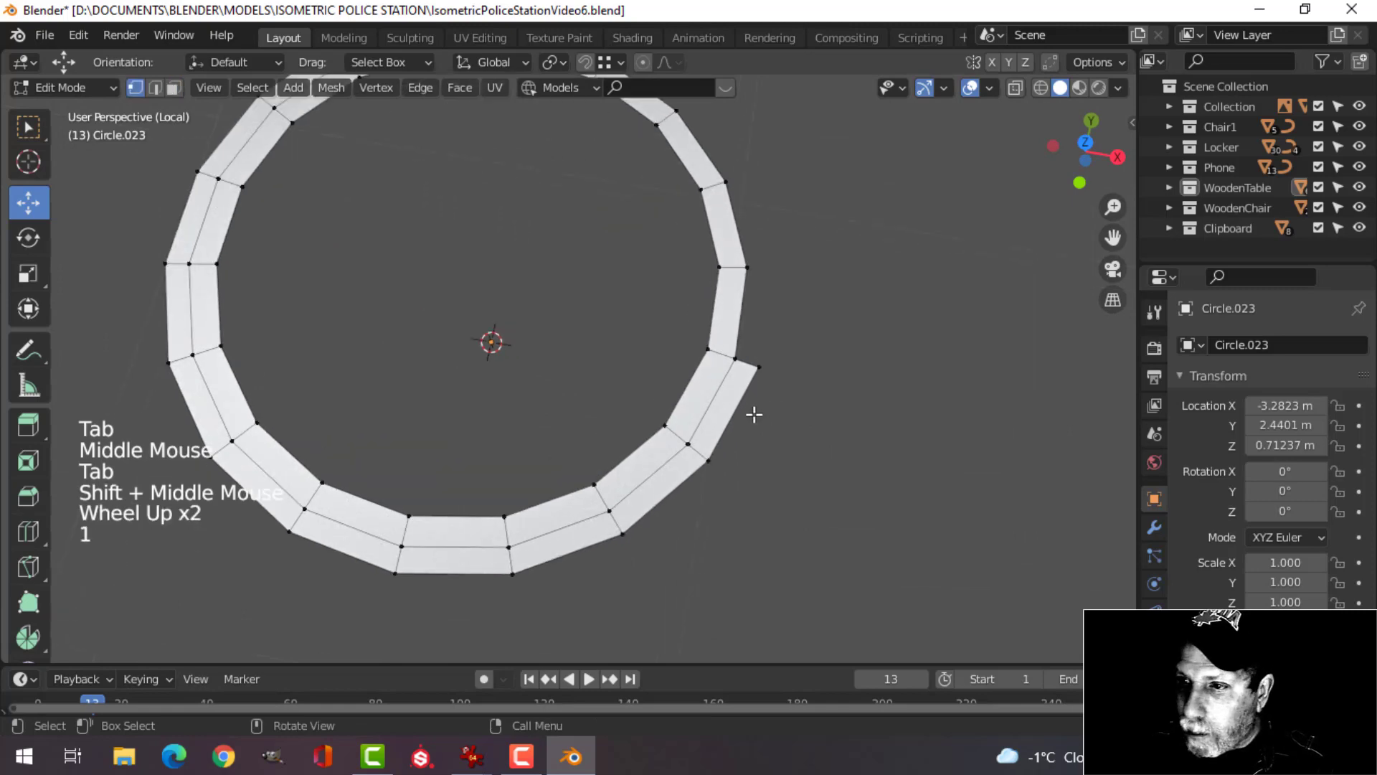
left_click(770, 358)
key("KP_7")
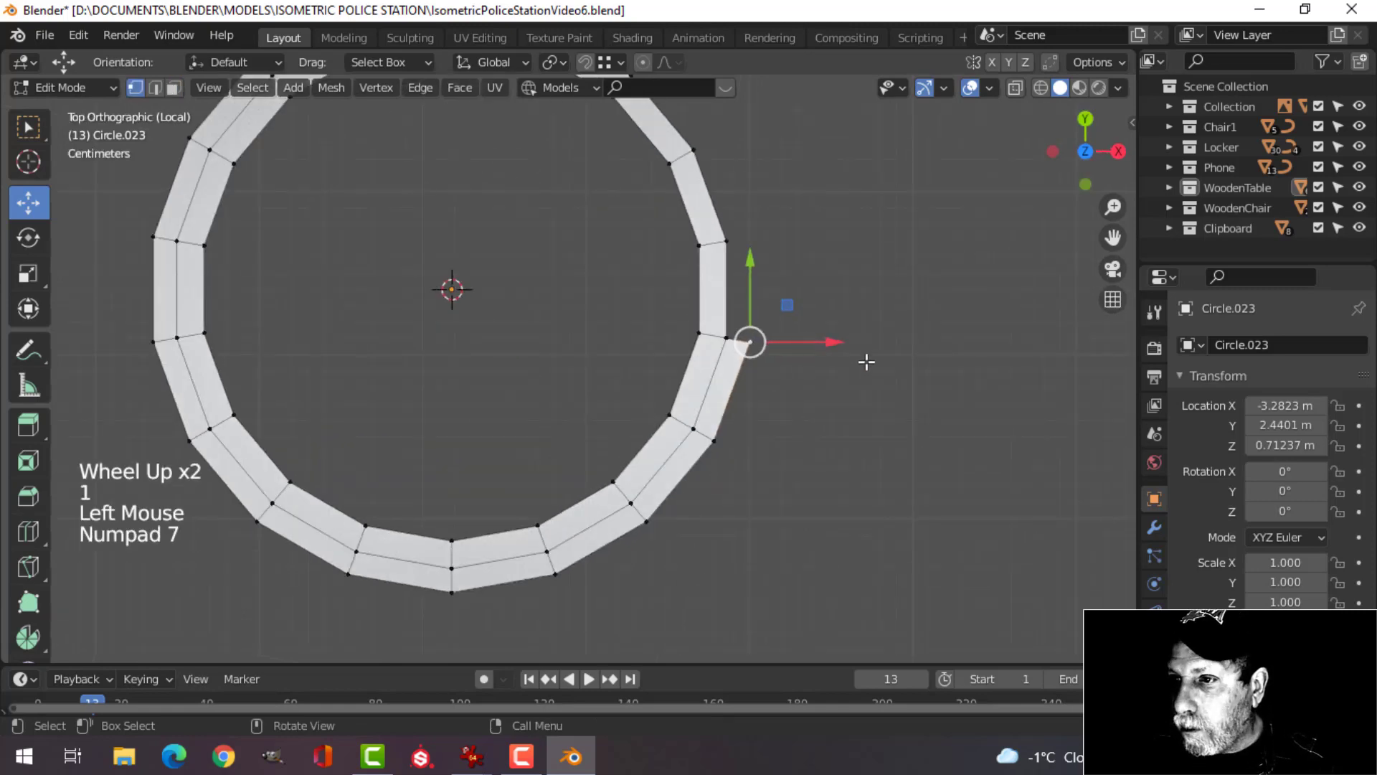
key("g")
left_click(853, 375)
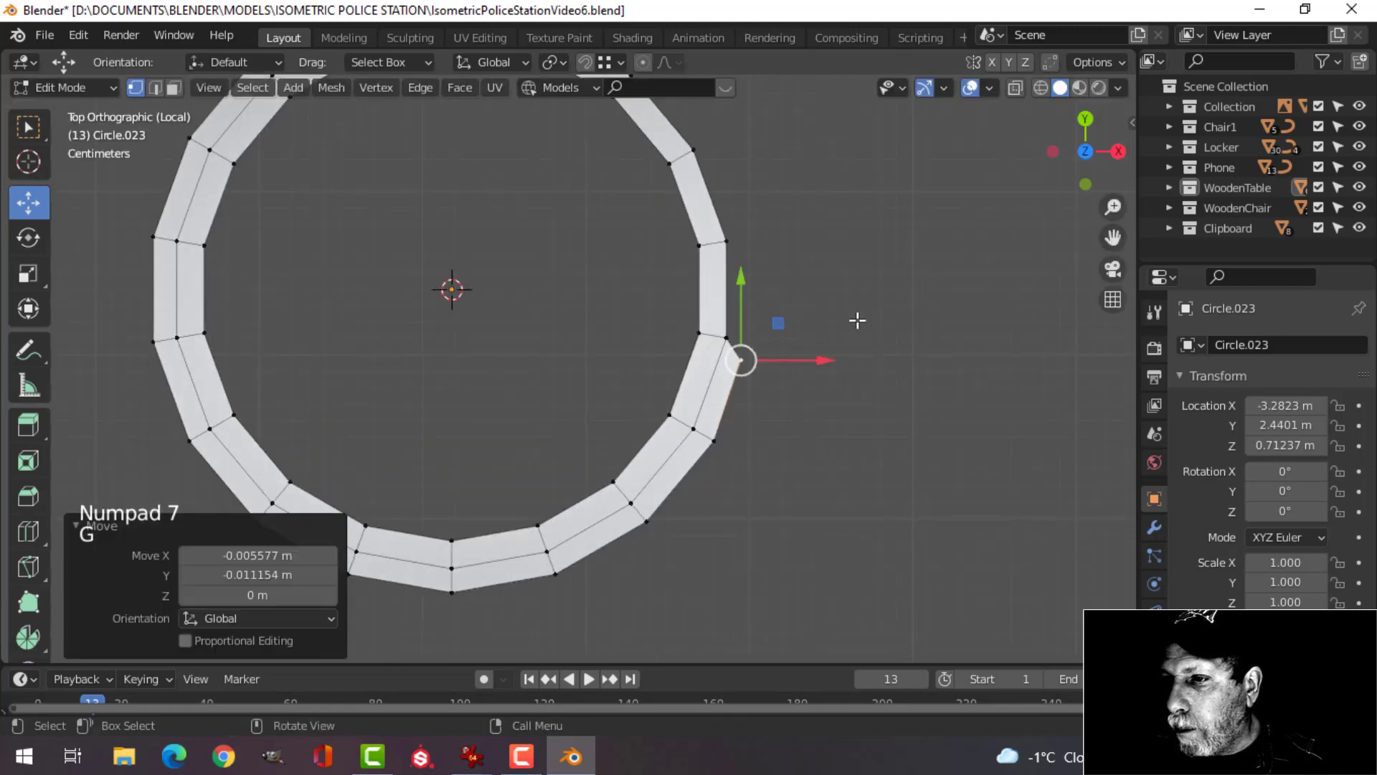
Apply a level 2 subdivision surface to the ring in Object Mode and inspect its smoothed shape.
scroll(854, 316, "down", 3)
middle_click_drag(855, 316, 750, 313, "shift")
key("Tab")
key("ctrl+2")
scroll(710, 313, "up", 3)
middle_click_drag(750, 313, 574, 325)
scroll(674, 372, "down", 2)
middle_click_drag(675, 372, 588, 316, "shift")
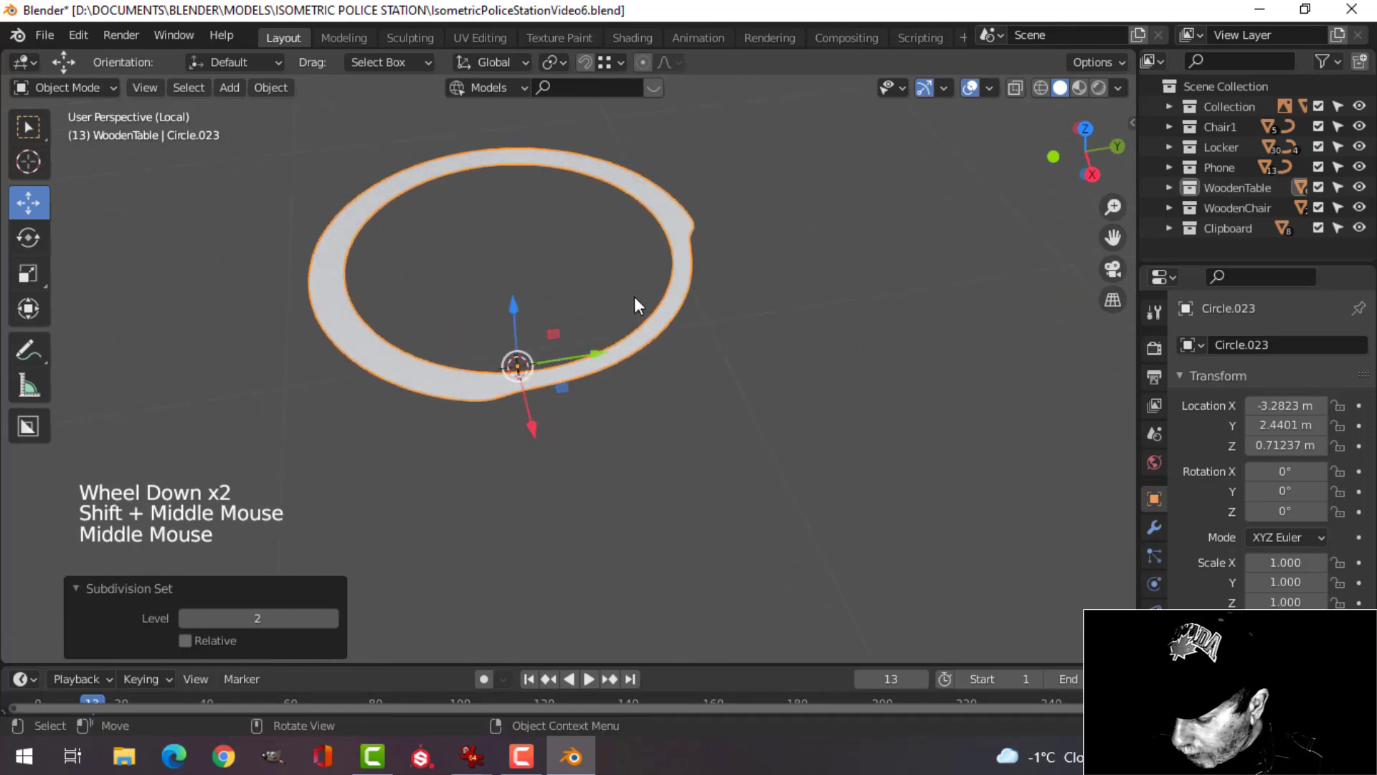
Leave local view to show the ring with the handcuff in the full scene, and save the file.
key("slash")
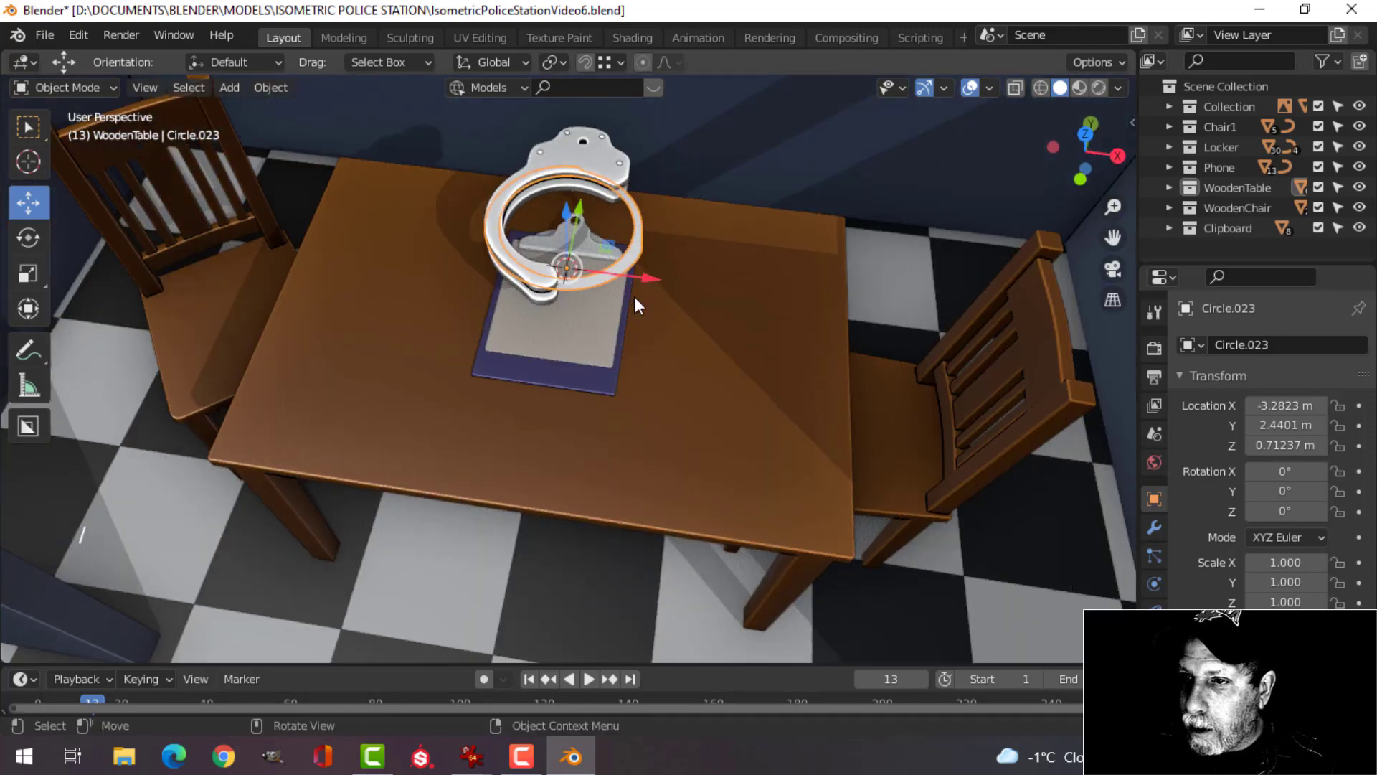
scroll(637, 171, "up", 3)
key("ctrl+s")
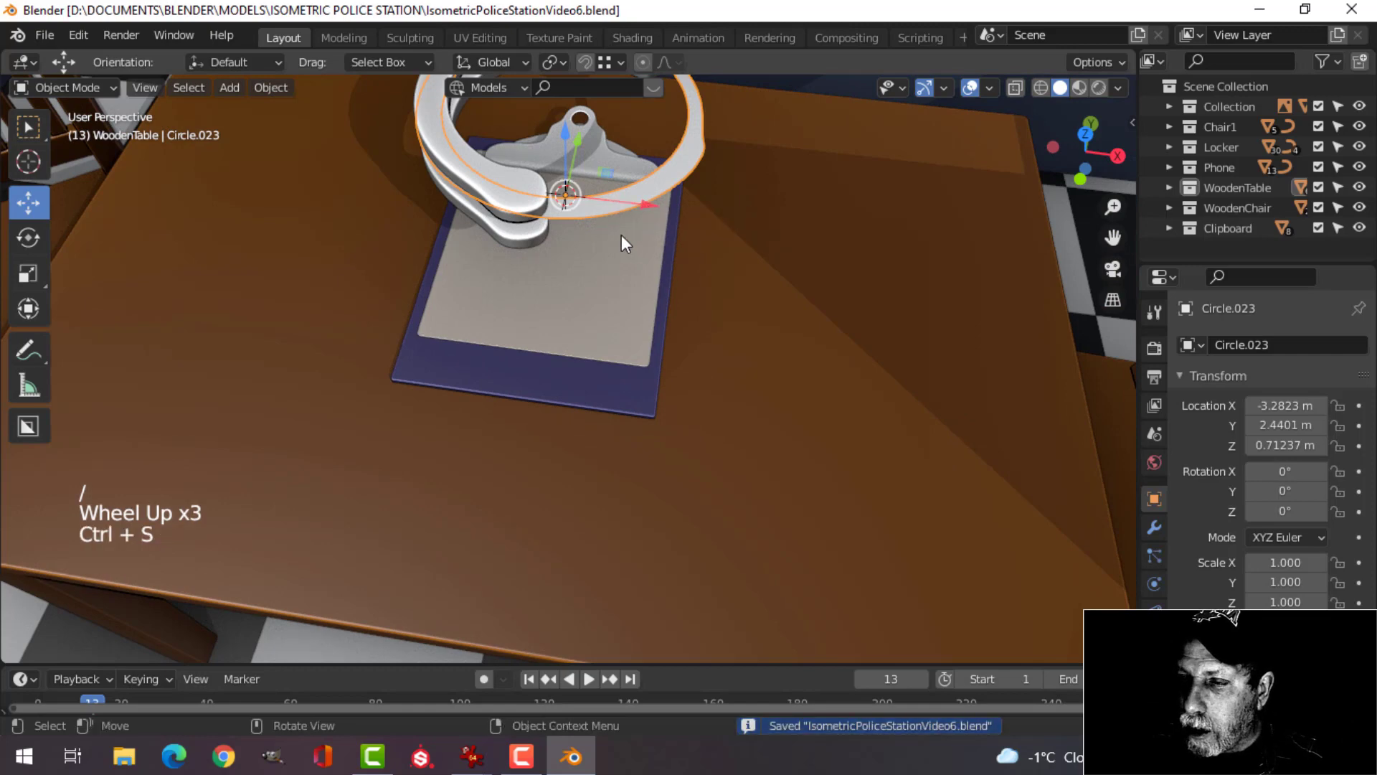
scroll(622, 235, "down", 3)
middle_click_drag(614, 308, 630, 255, "shift")
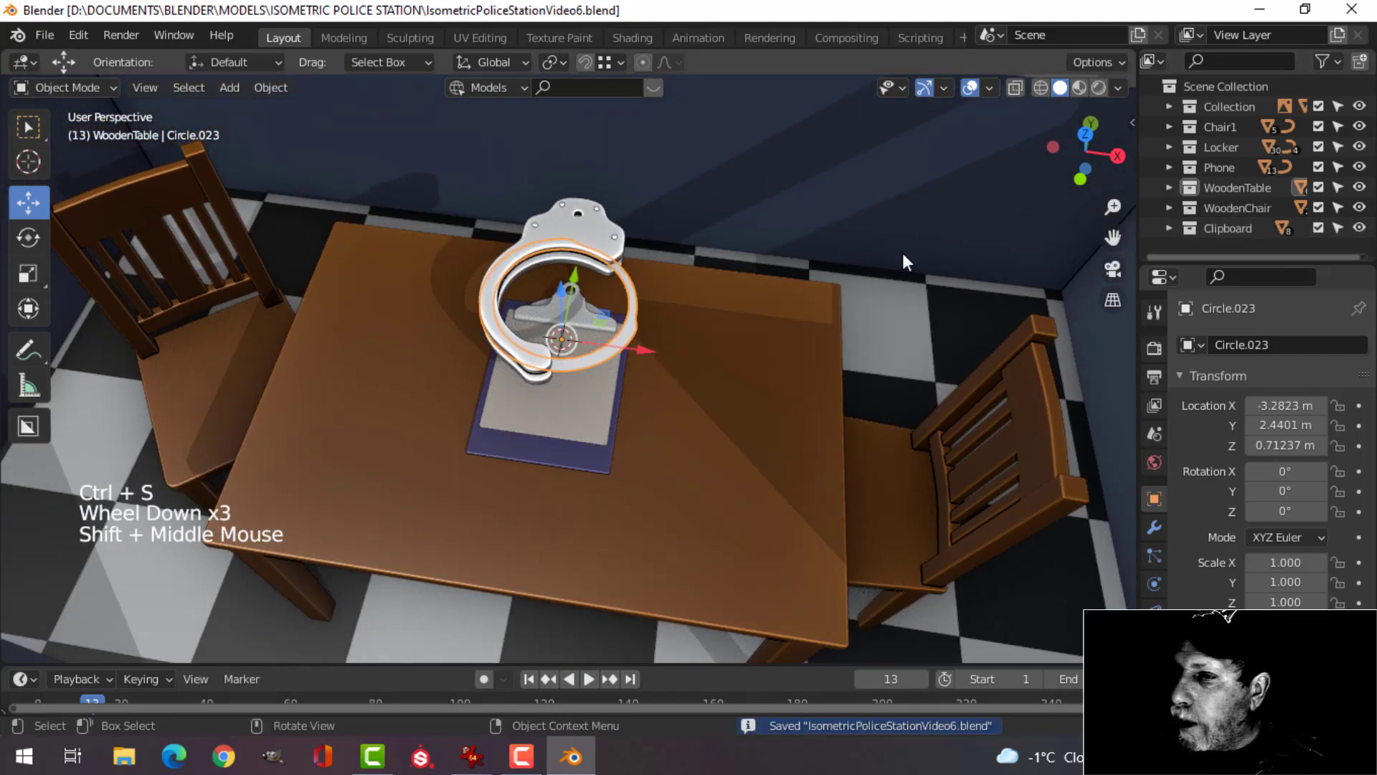
Add the handcuff body to the ring selection and move them all into a new collection named Handcuffs.
middle_click_drag(695, 295, 562, 280)
scroll(563, 280, "up", 3)
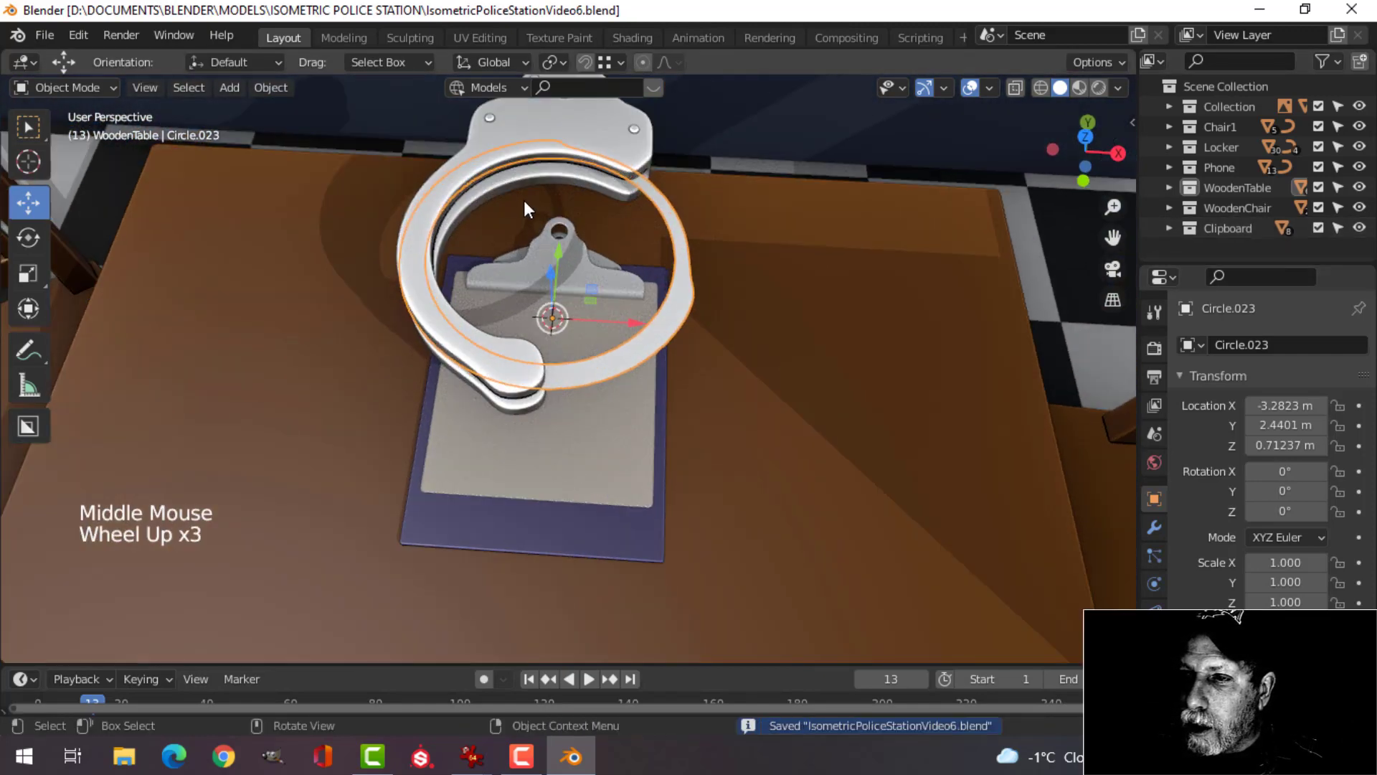
middle_click_drag(529, 206, 548, 384, "shift")
scroll(545, 338, "up", 2)
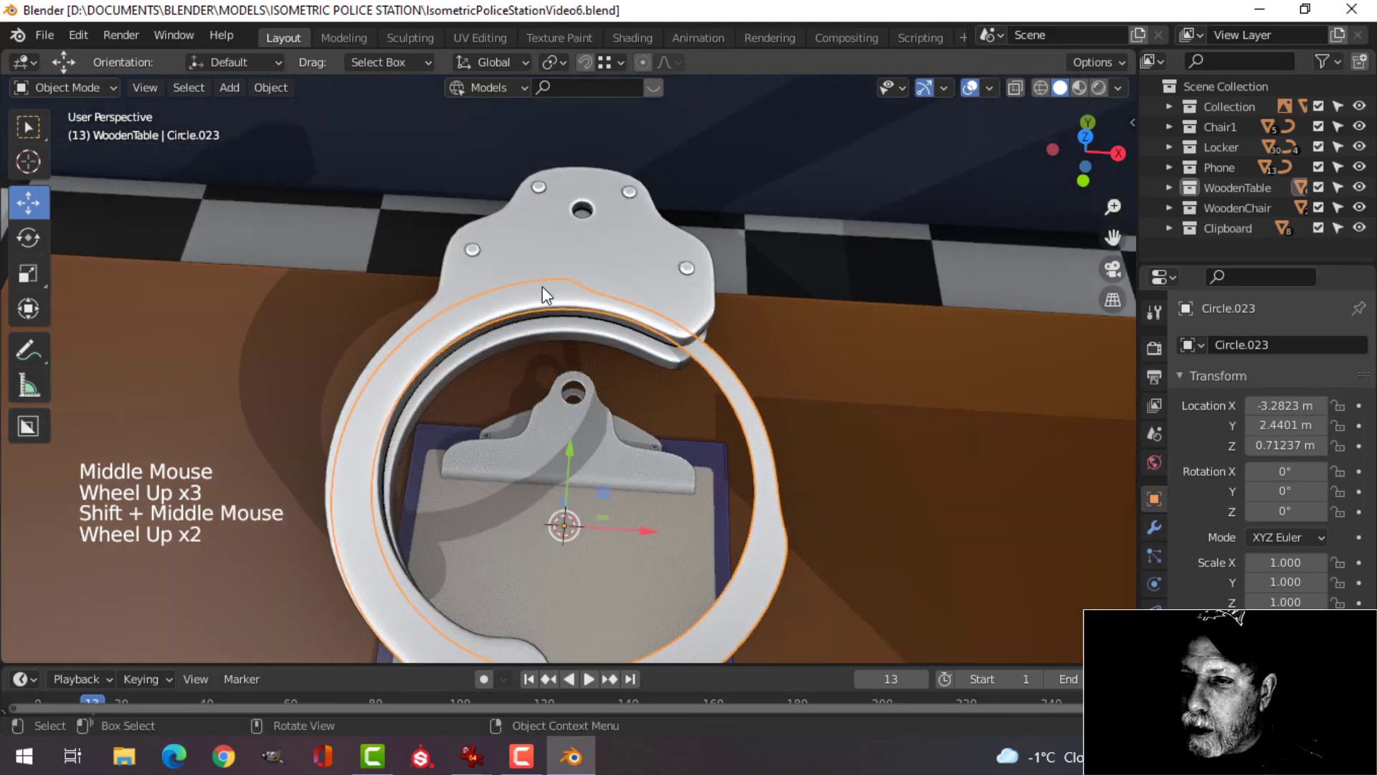
left_click(680, 299, "shift")
left_click(692, 267, "shift")
middle_click_drag(791, 347, 804, 419)
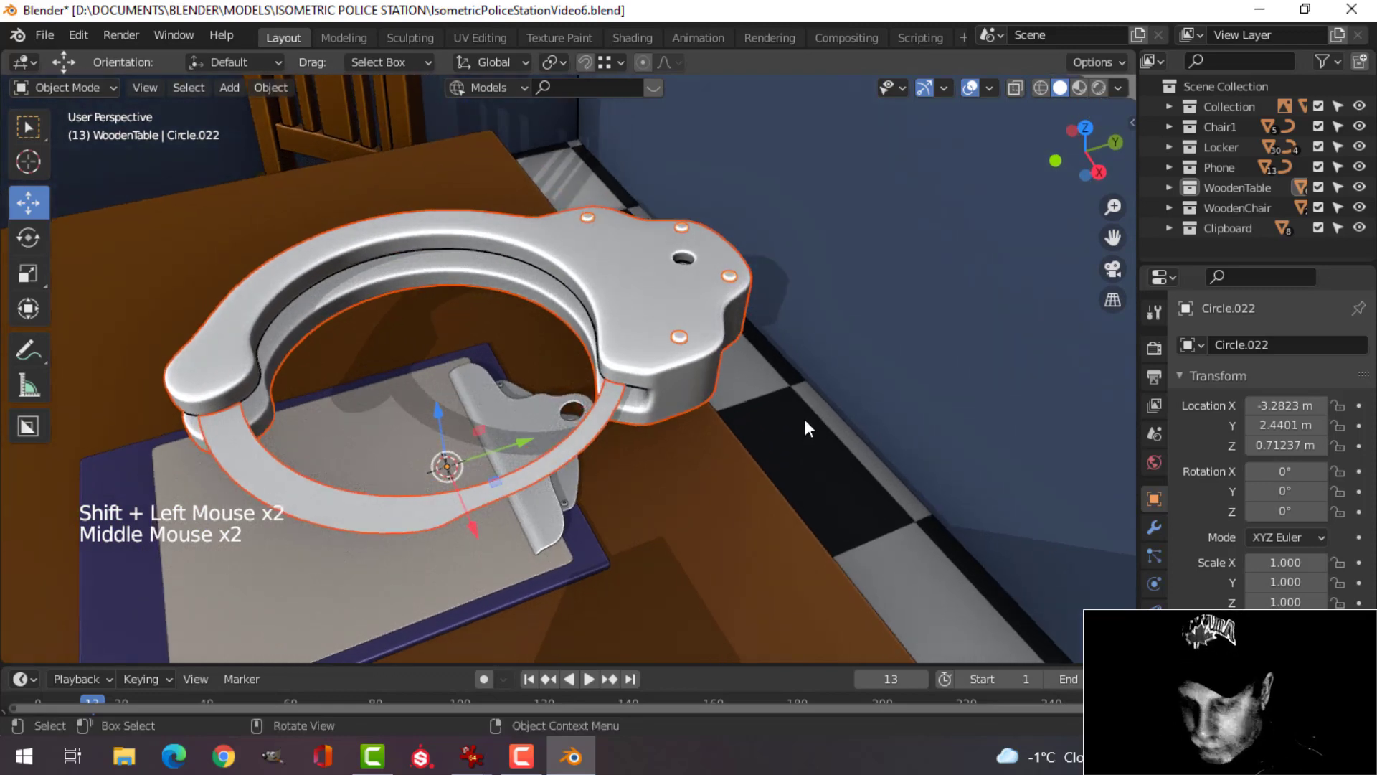
key("m")
left_click(805, 424)
type("Handcuffs")
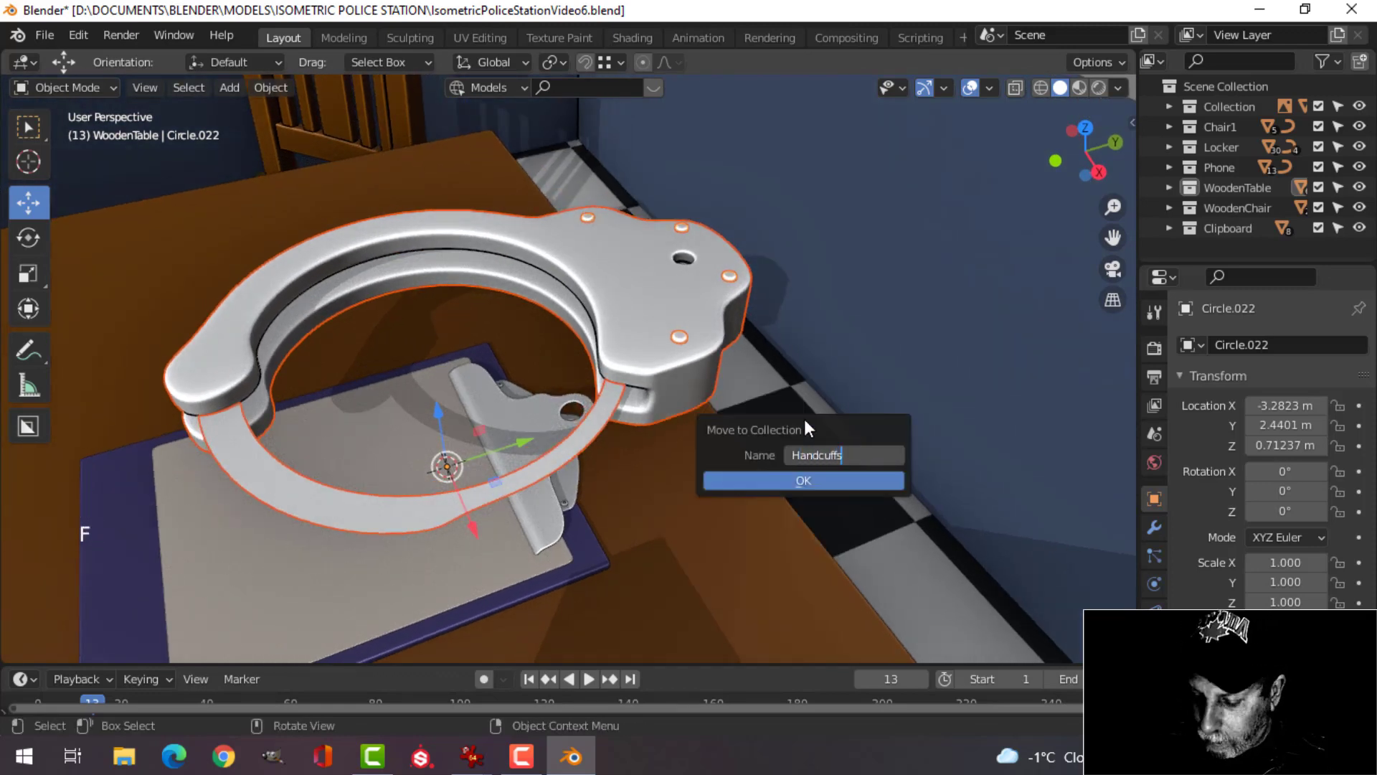
key("Return")
left_click(845, 479)
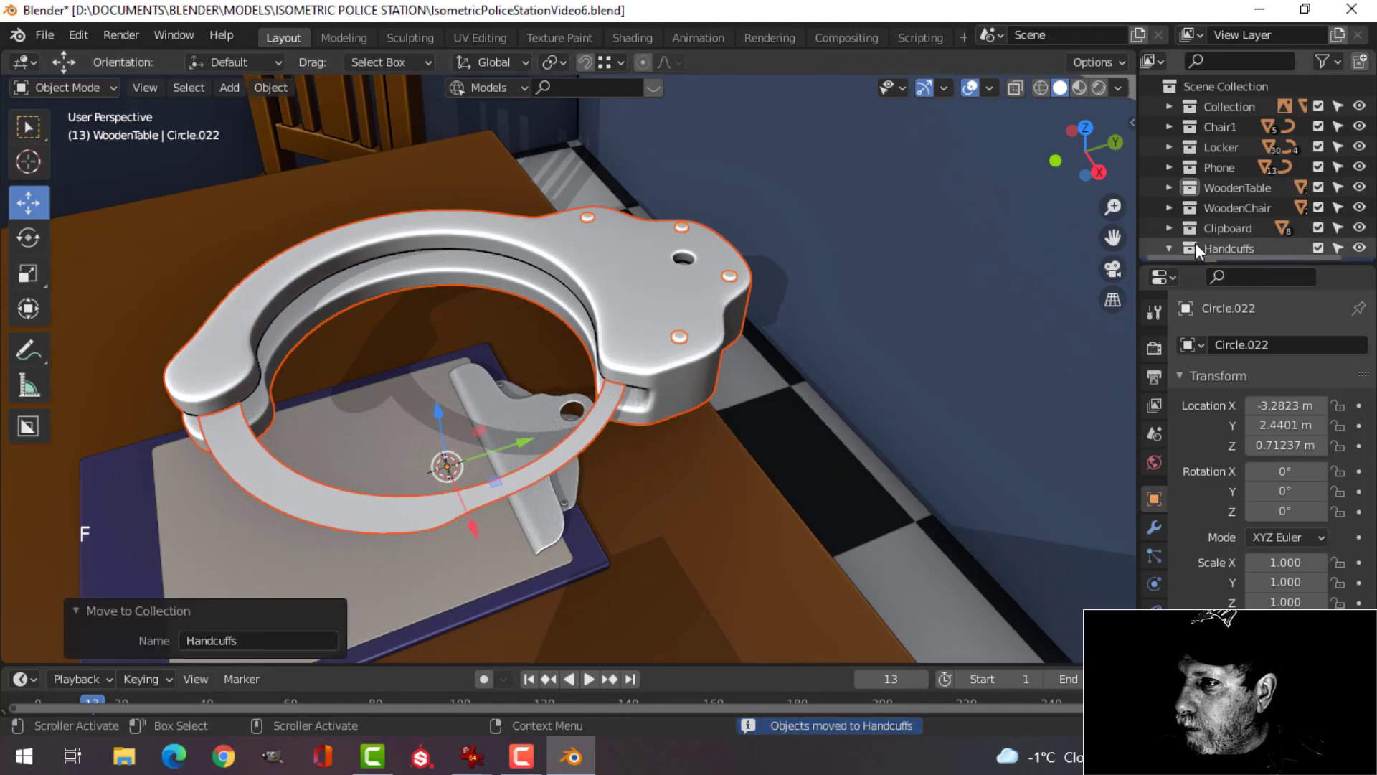
Isolate the Handcuffs collection so the rest of the scene is hidden.
left_click(1233, 246)
right_click(1233, 245)
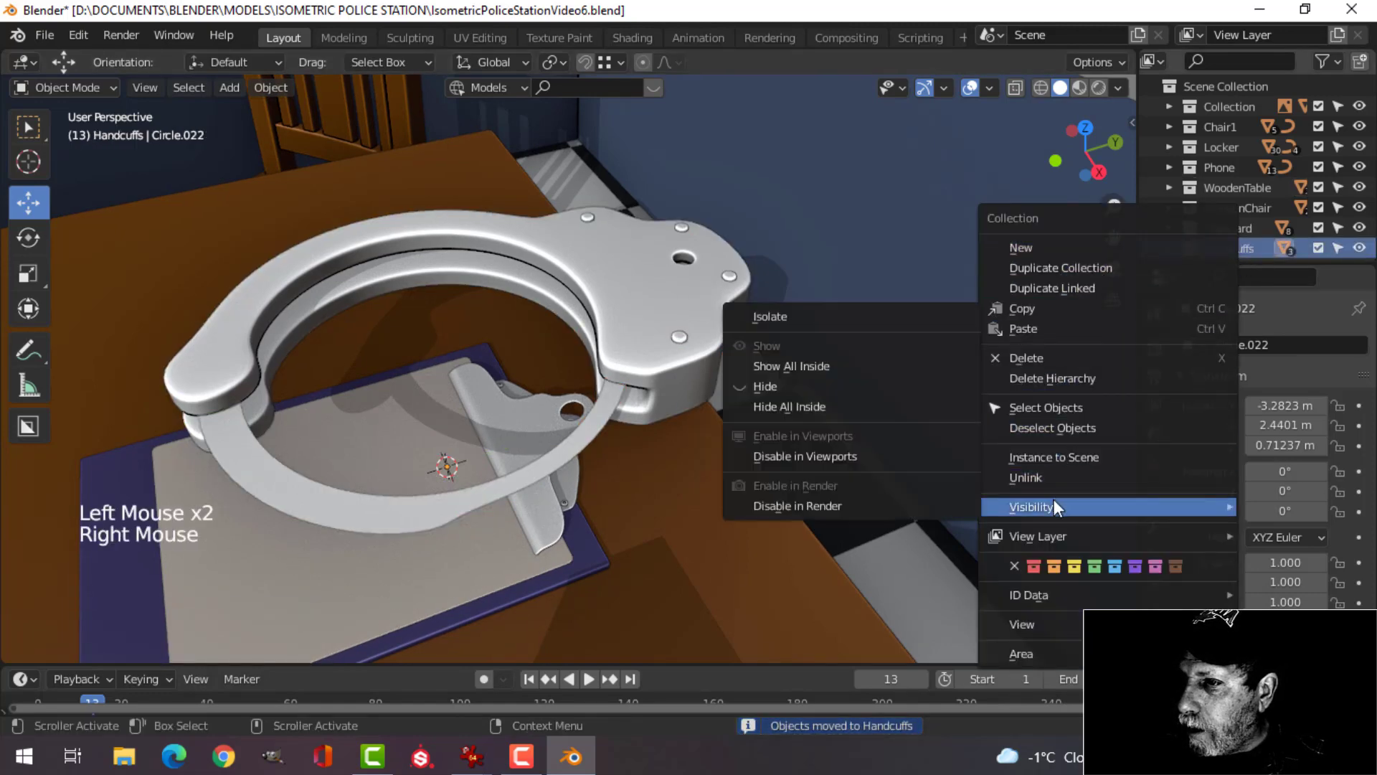
mouse_move(1064, 512)
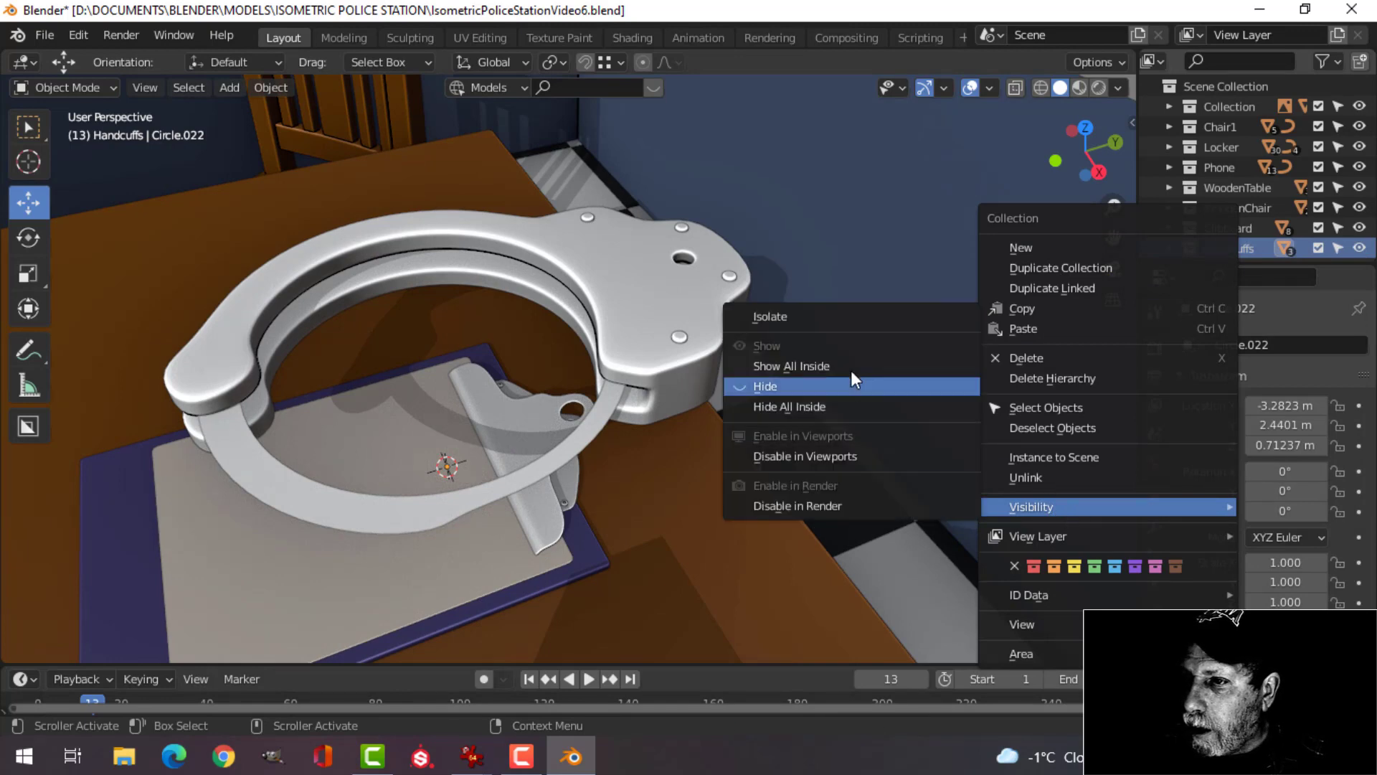
left_click(832, 318)
middle_click_drag(594, 319, 807, 330)
scroll(724, 359, "up", 2)
scroll(726, 360, "down", 3)
scroll(746, 343, "up", 3)
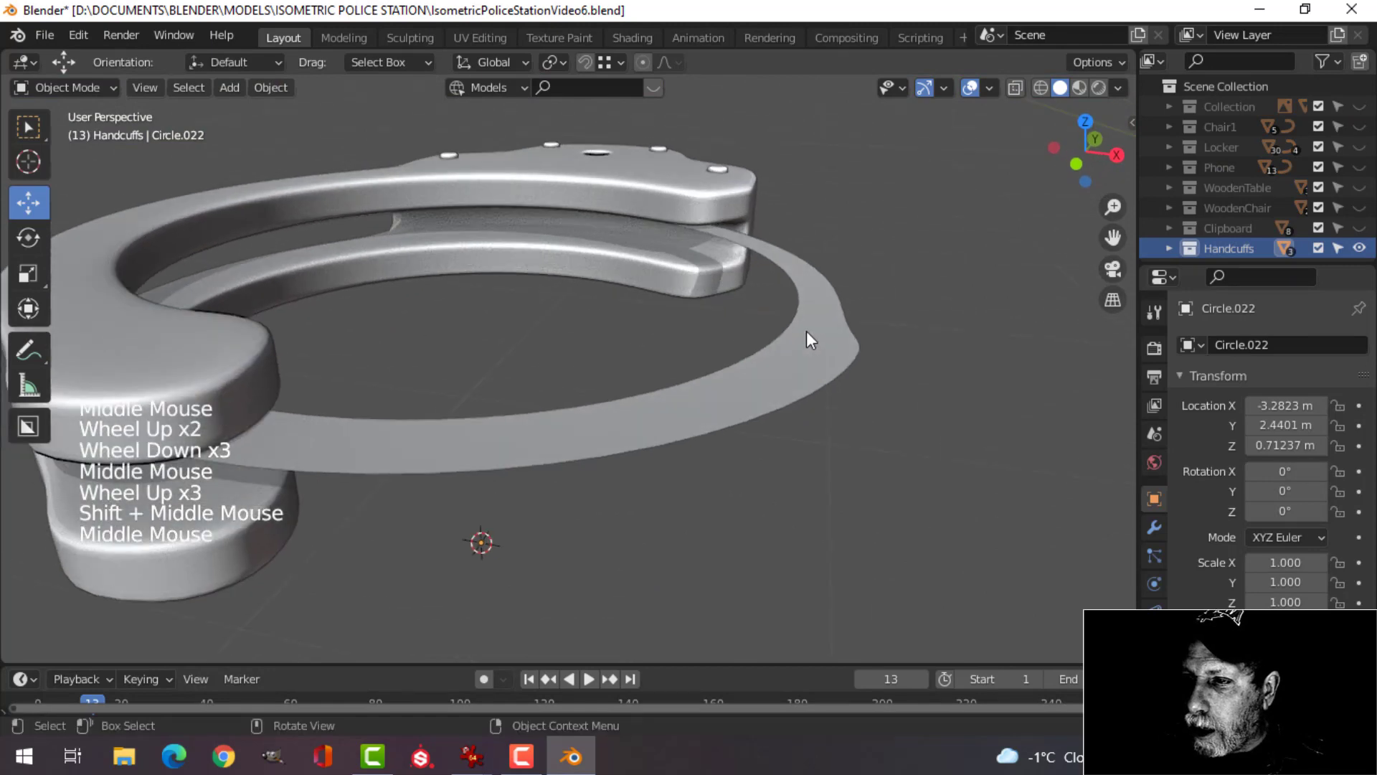
Extrude the entire flat ring mesh about 0.0174 m upward along Z in the front view to give it thickness.
left_click(866, 364)
key("Tab")
key("a")
middle_click_drag(865, 365, 867, 334)
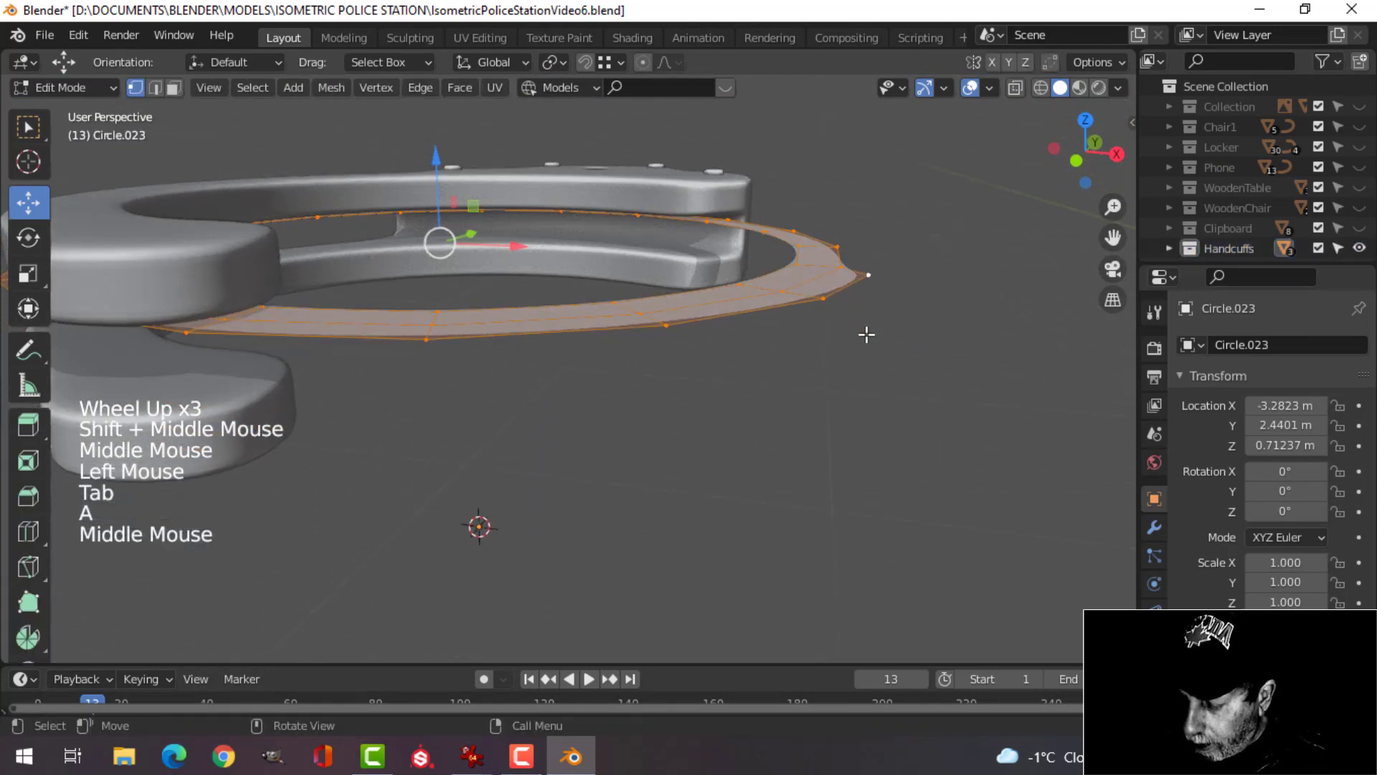
key("KP_1")
mouse_move(538, 162)
left_mouse_down()
mouse_move(539, 181)
mouse_move(537, 148)
left_mouse_up()
key("e")
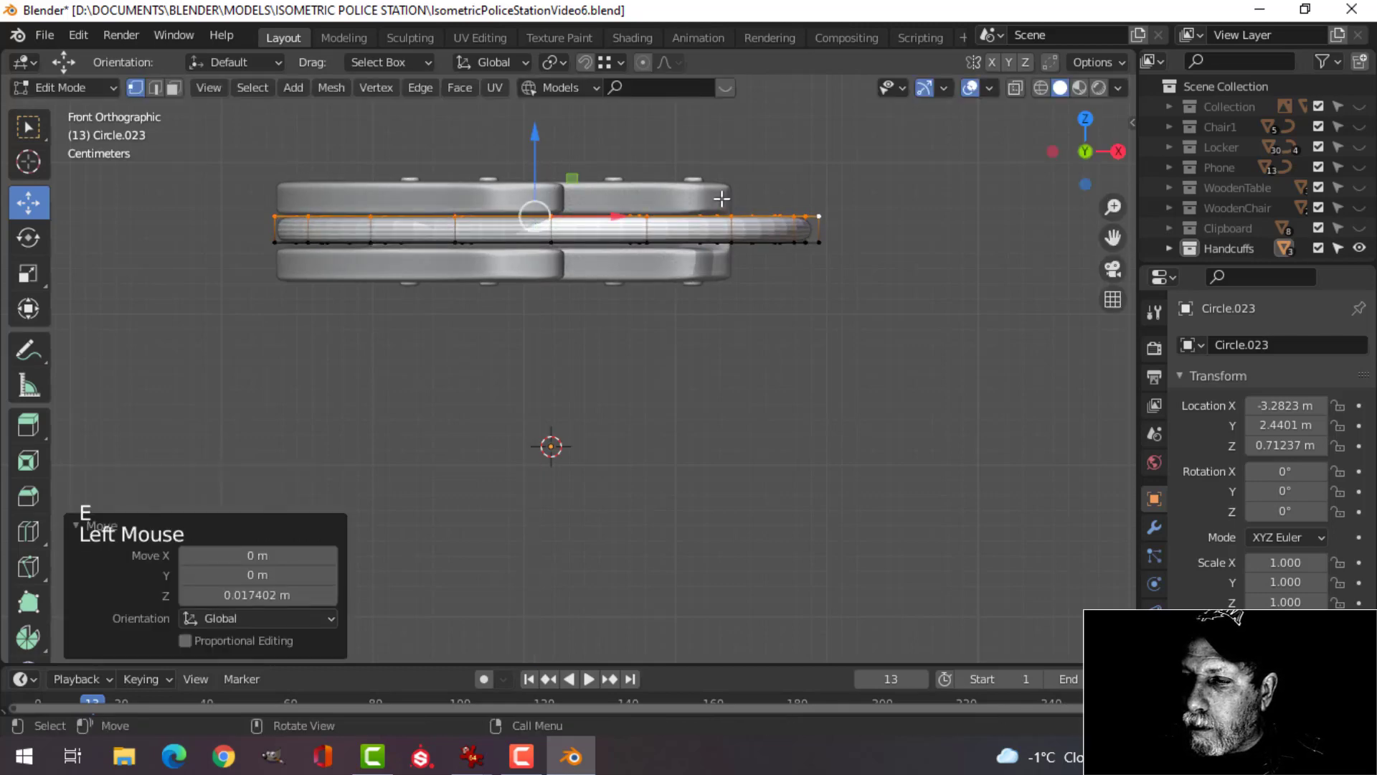
Scale the thickened ring by 1.121 along Z and nudge its height between the two handcuff arms.
key("a")
key("s")
key("z")
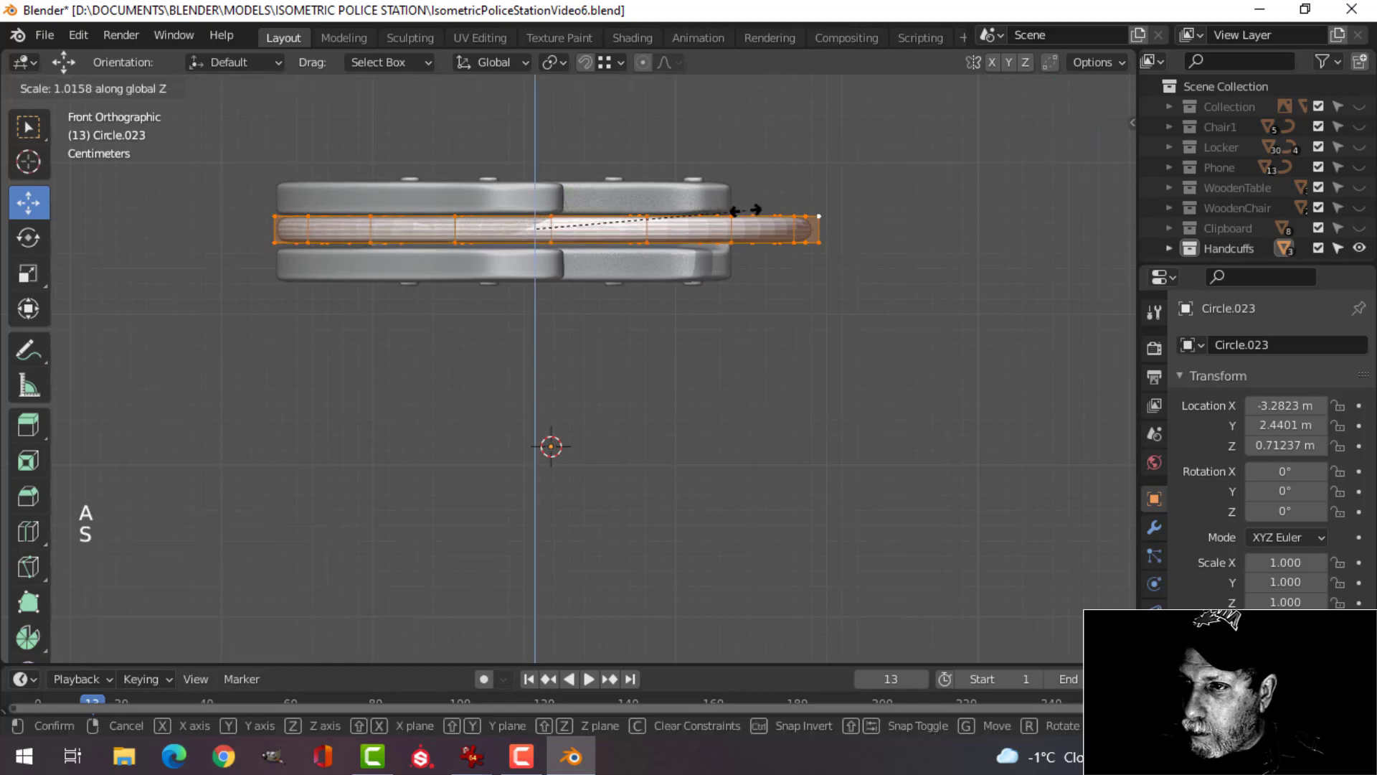
left_click(766, 203)
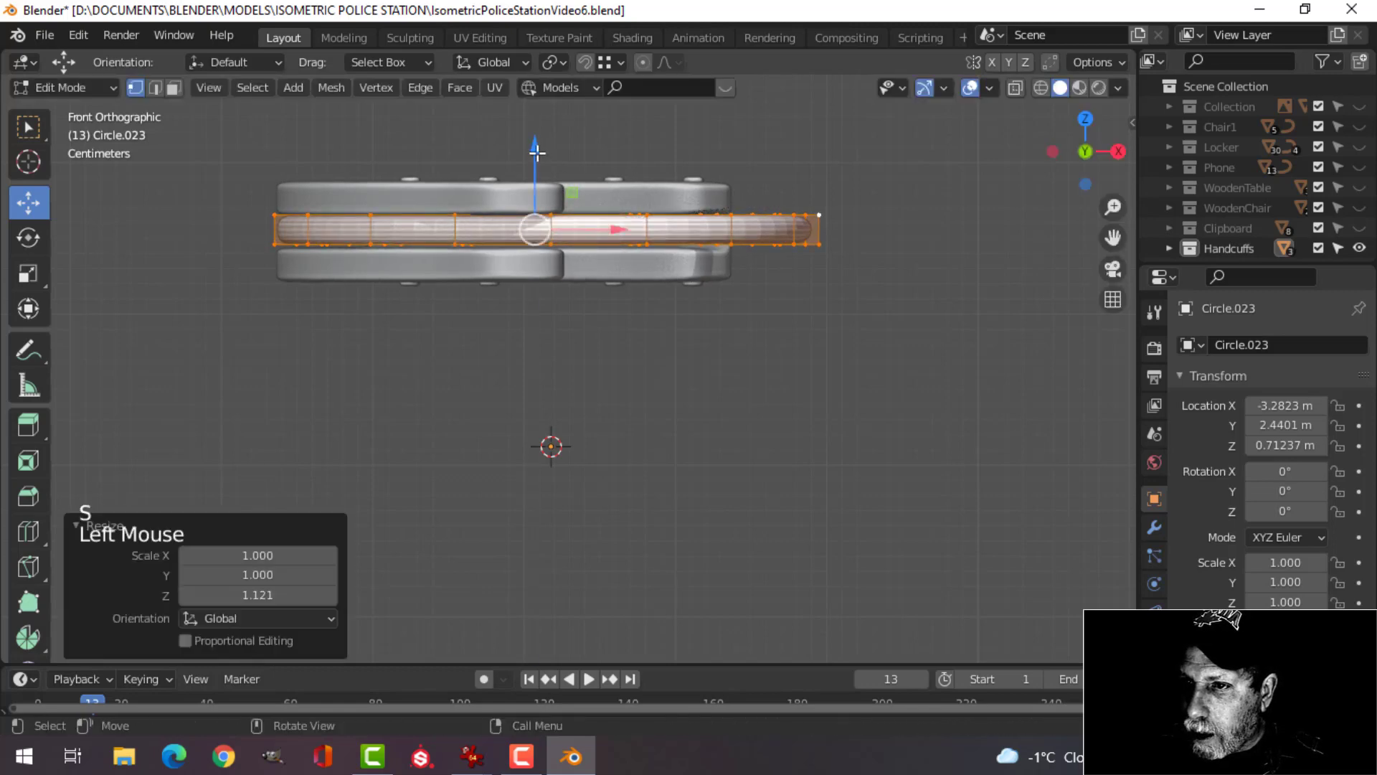
left_click_drag(537, 152, 538, 155)
middle_click_drag(538, 155, 645, 344)
scroll(690, 362, "down", 4)
key("alt+a")
scroll(645, 342, "up", 2)
scroll(610, 326, "down", 2)
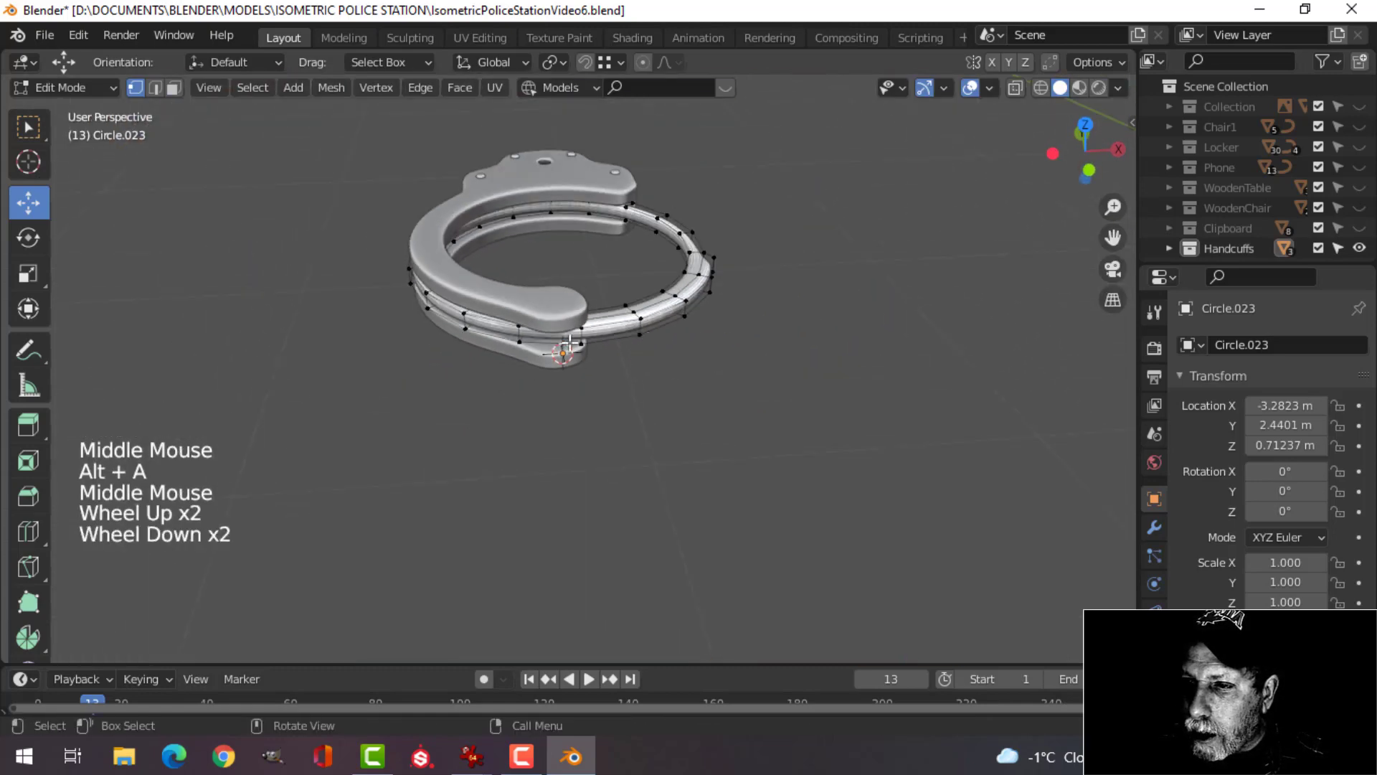
scroll(569, 342, "down", 1)
View the handcuff from above in Object Mode and hide every object except the ring.
key("KP_7")
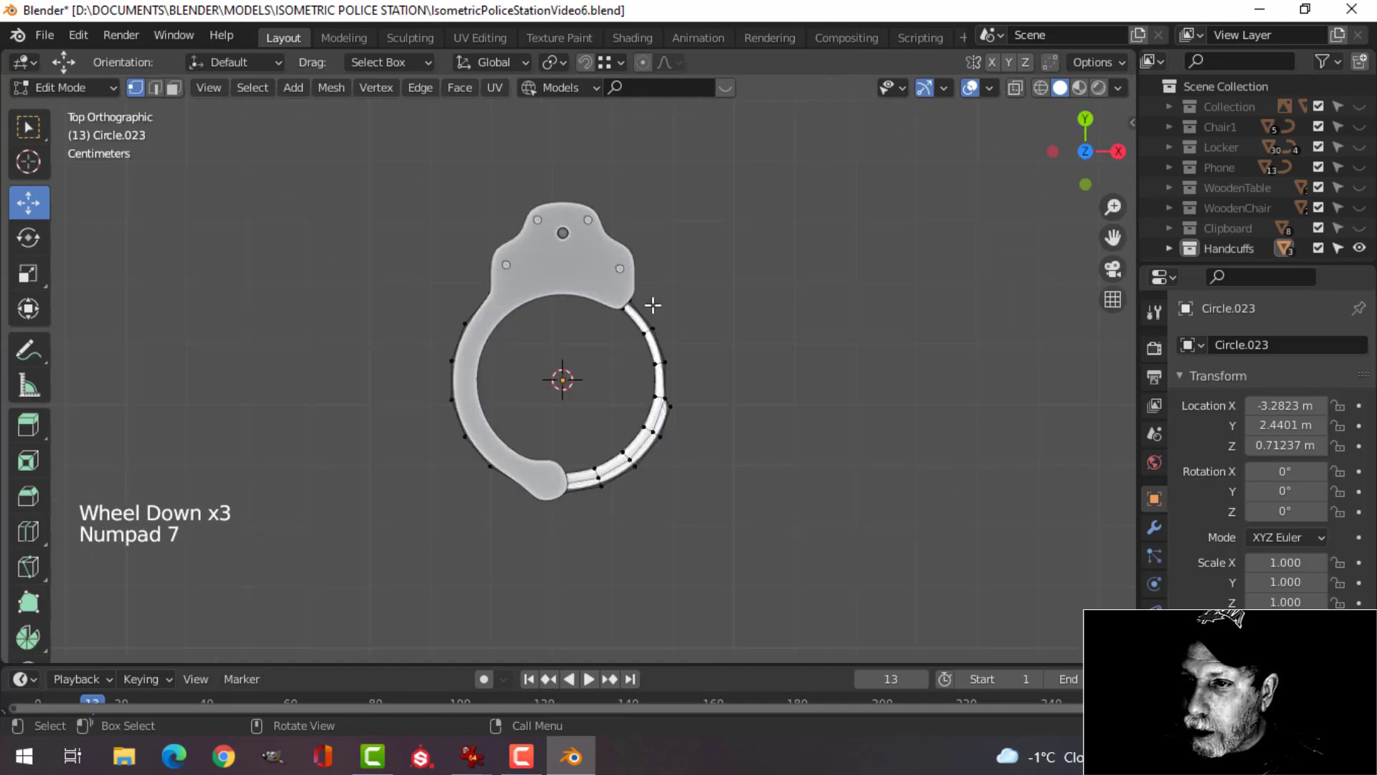
scroll(658, 349, "up", 3)
middle_click_drag(784, 372, 677, 341, "shift")
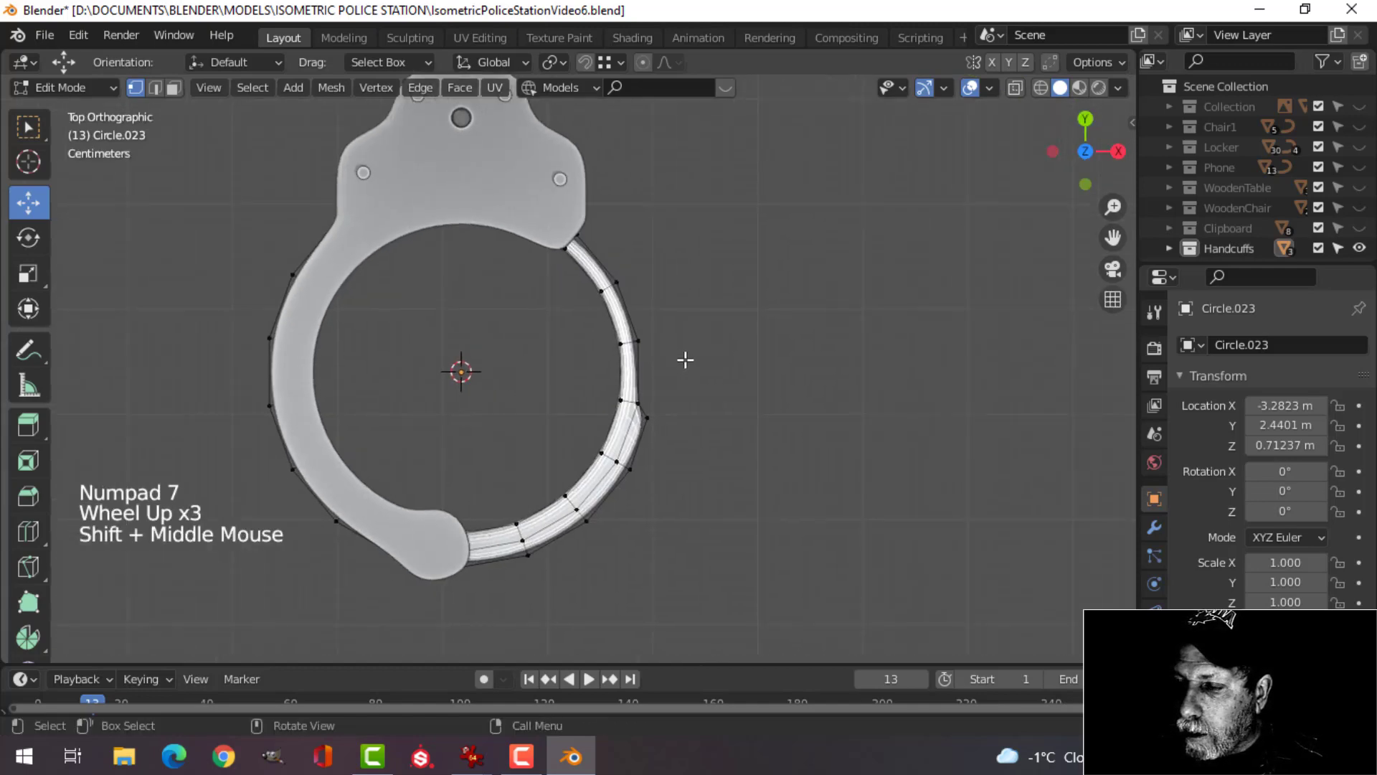
middle_click_drag(689, 452, 739, 434, "shift")
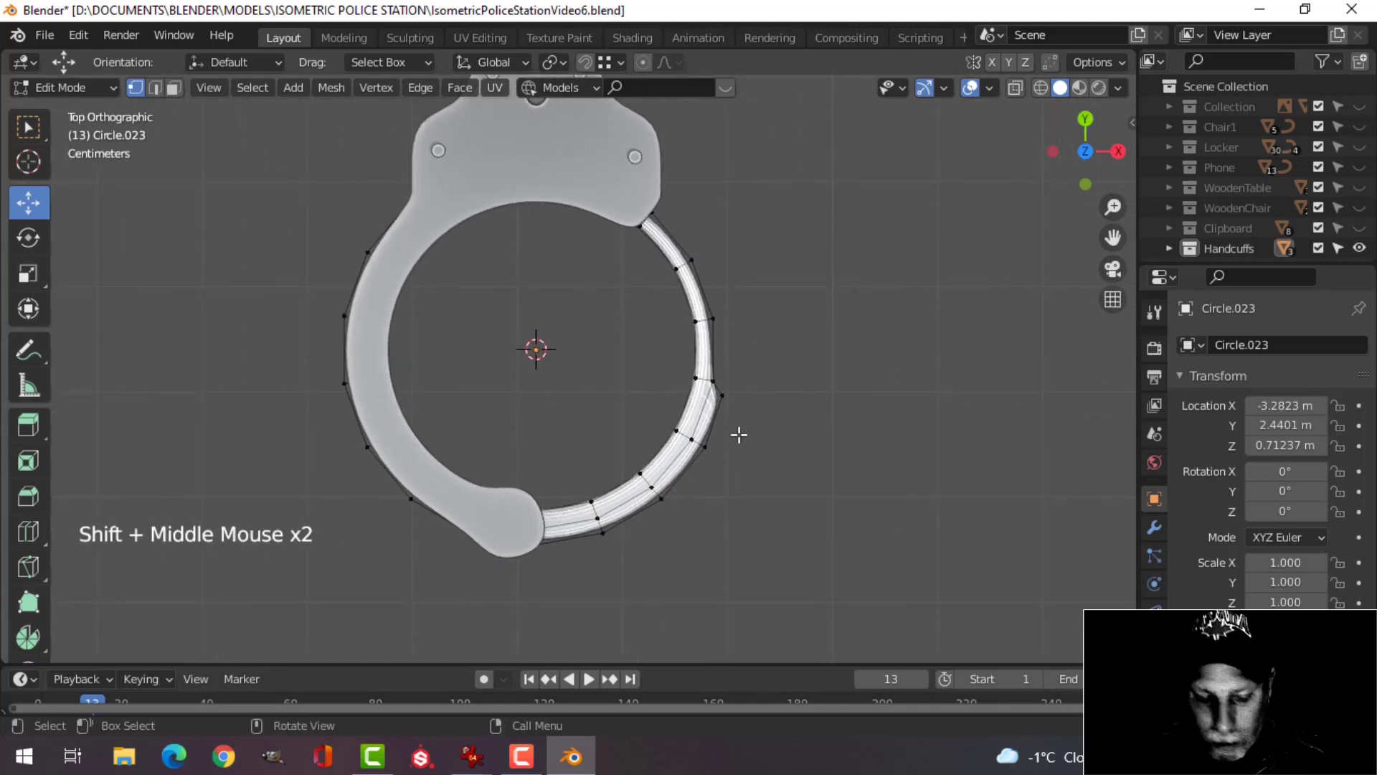
key("shift+h")
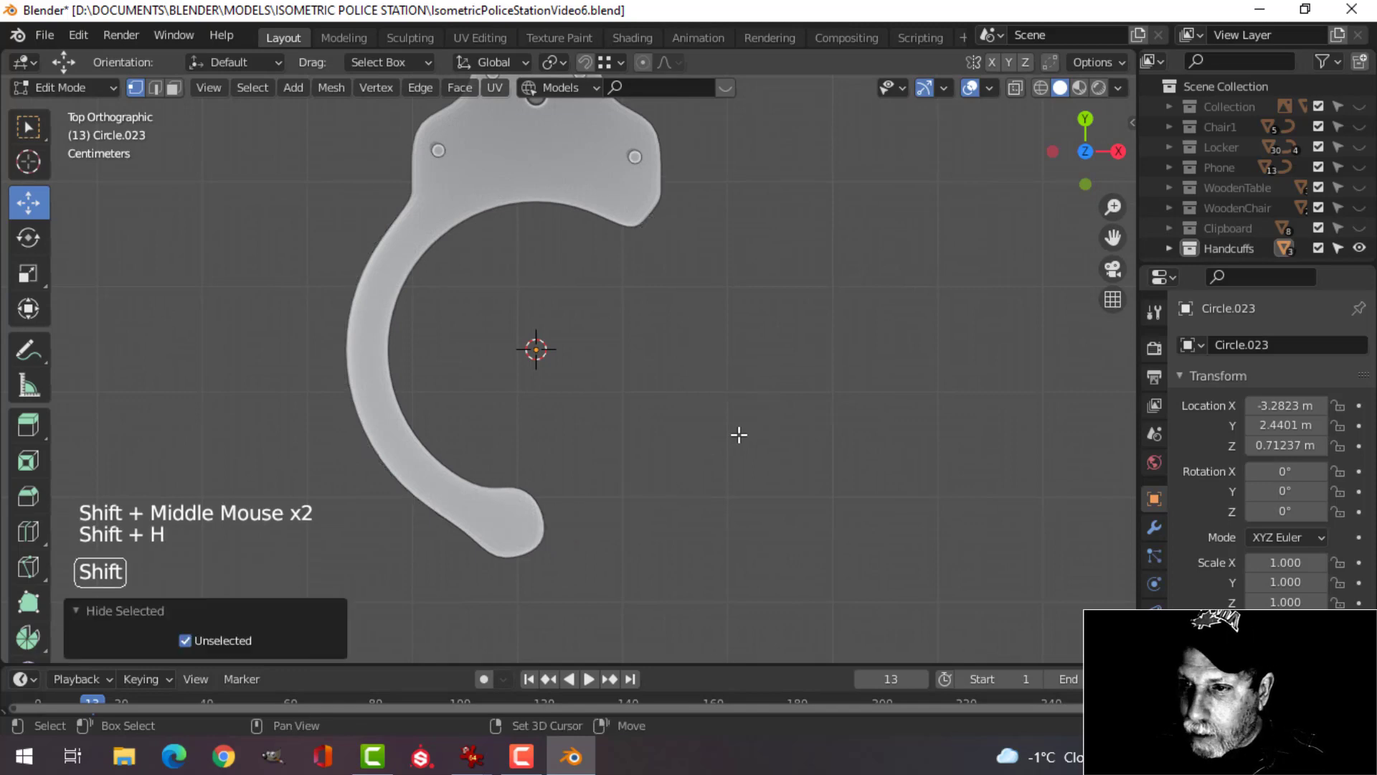
key("alt+h")
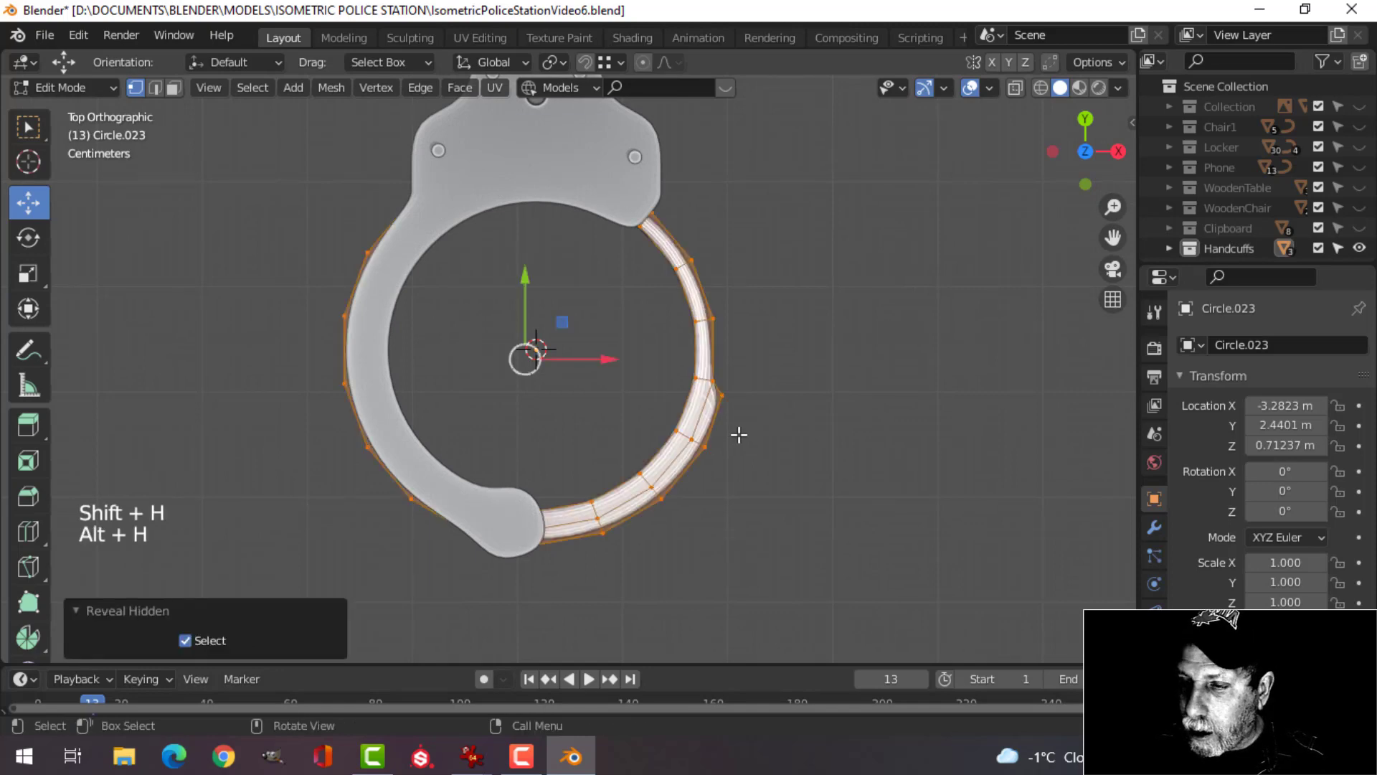
key("Tab")
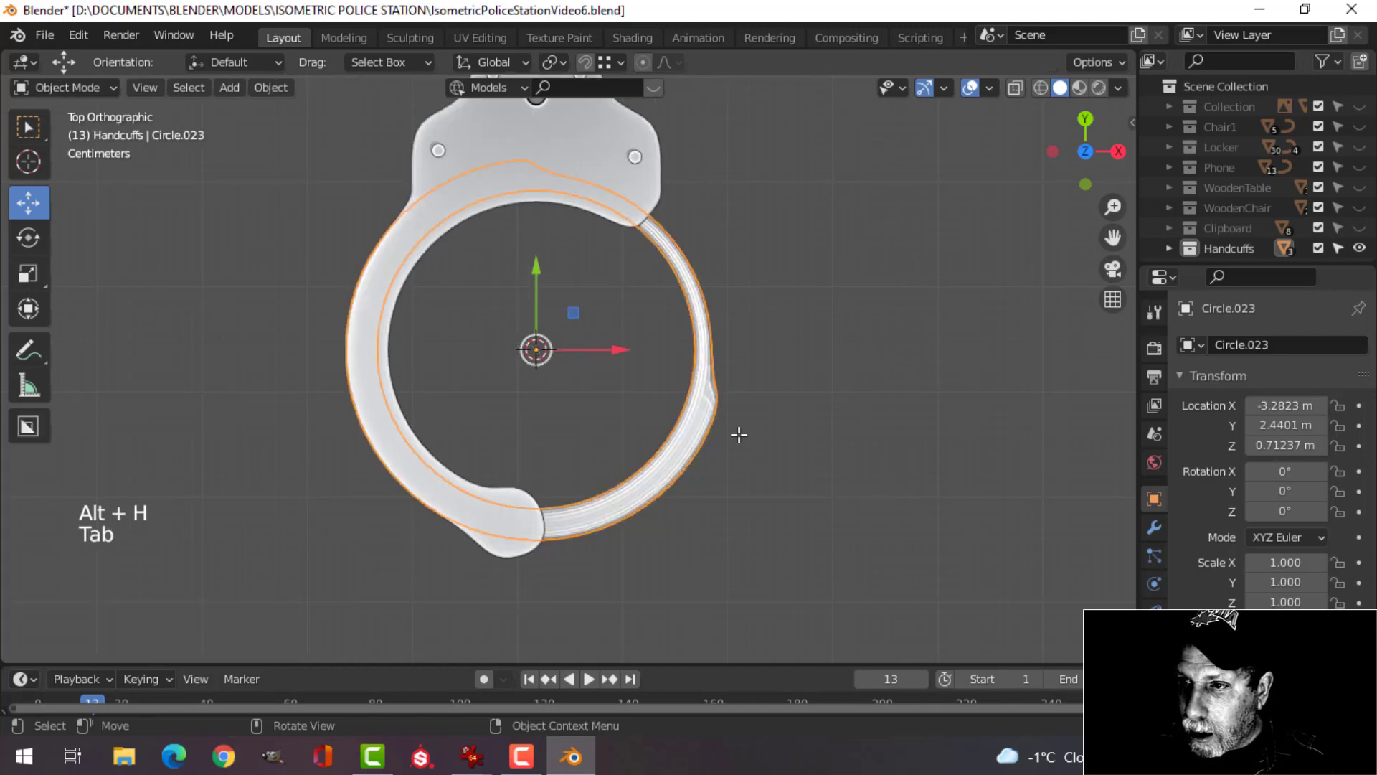
key("shift+h")
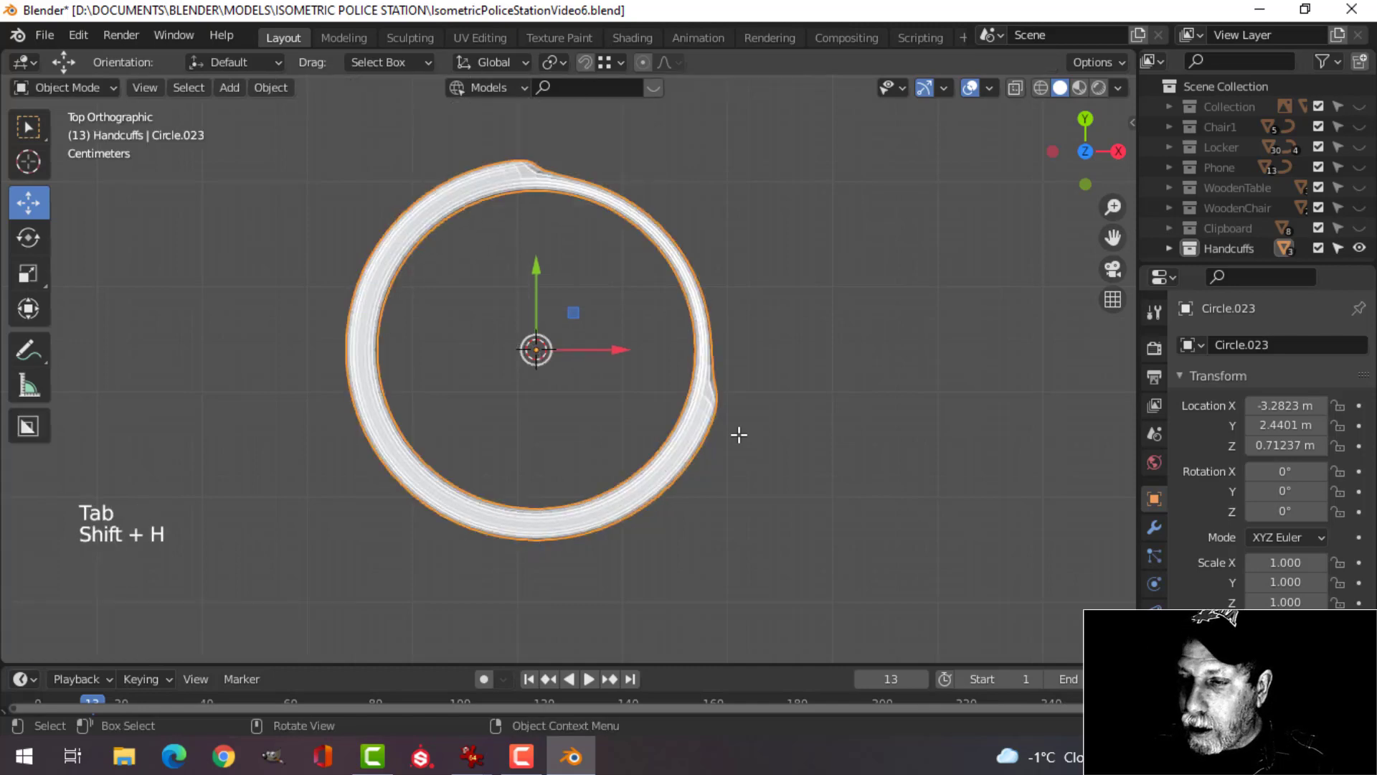
Select the ring's seven vertex rows along its -X side in wireframe top view, covering the section overlapped by the handcuff body.
key("Tab")
key("alt+a")
middle_click_drag(652, 523, 689, 492, "shift")
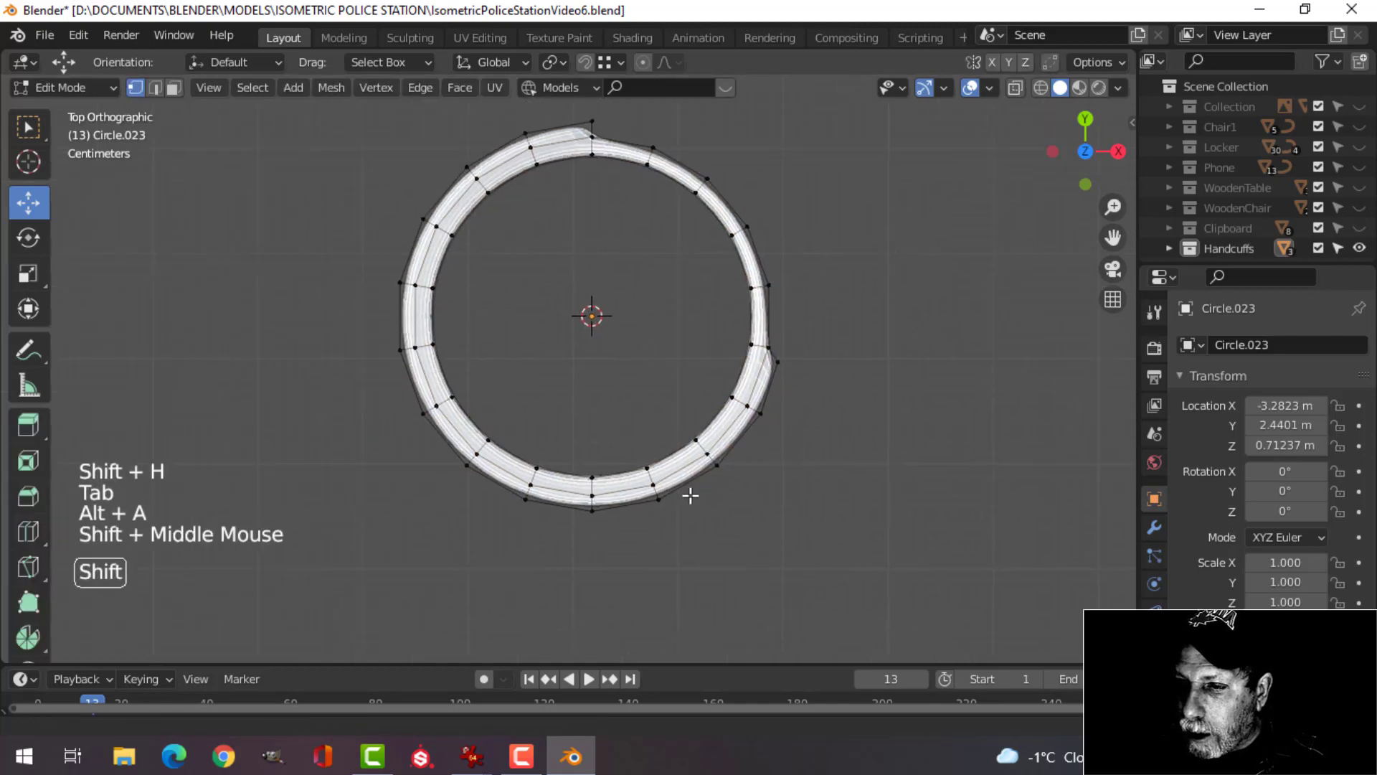
key("z")
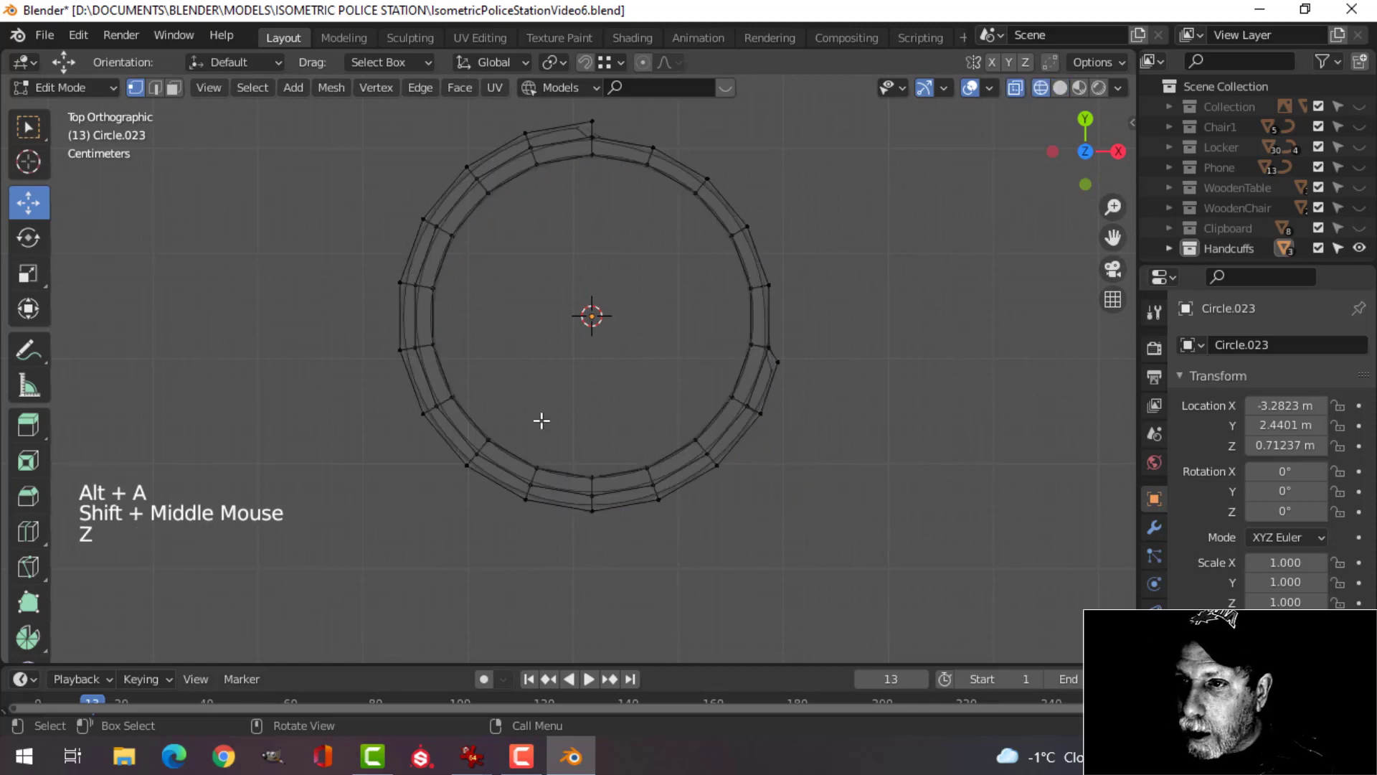
key("b")
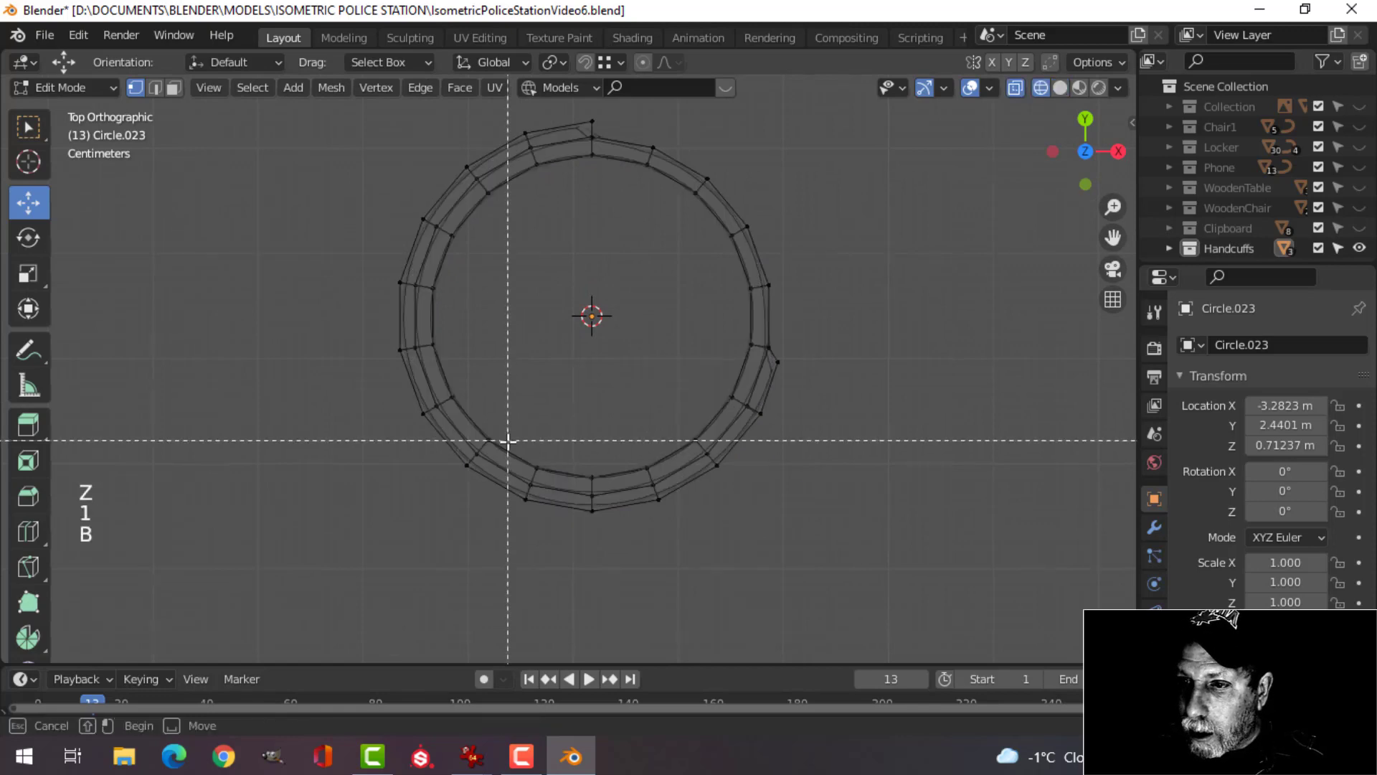
left_click_drag(489, 415, 580, 542)
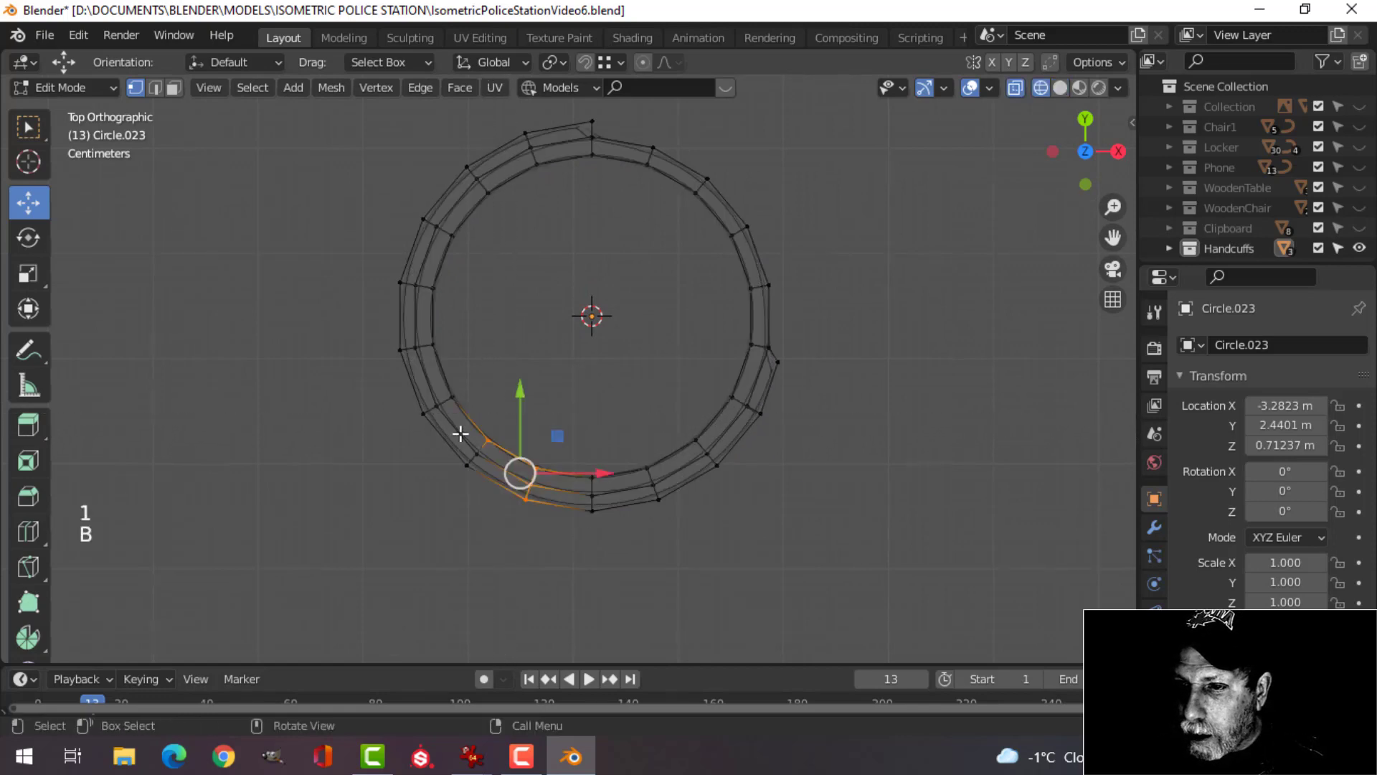
key("b")
left_click_drag(381, 372, 517, 477)
key("b")
left_click_drag(364, 323, 461, 365)
left_click_drag(468, 312, 469, 313)
key("b")
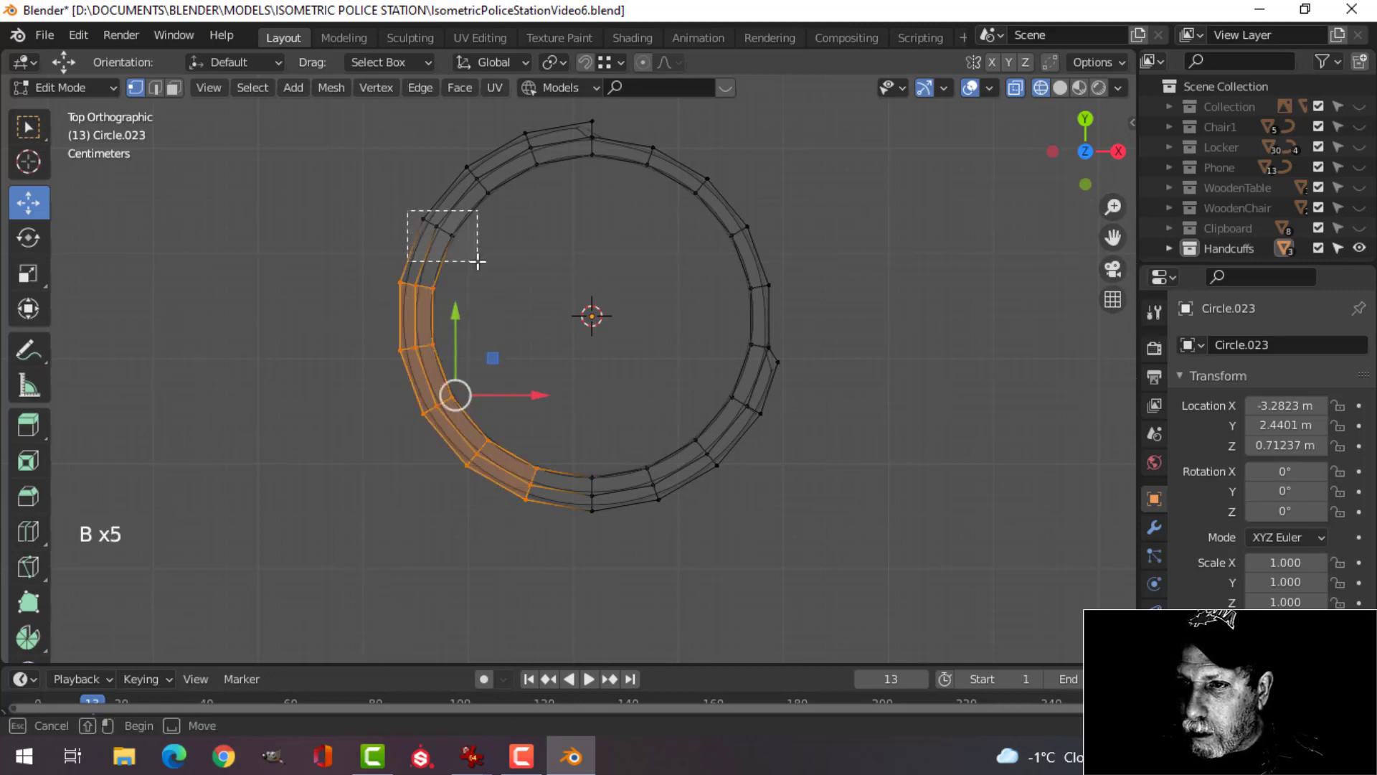
left_click_drag(478, 262, 477, 263)
key("b")
left_click_drag(514, 216, 514, 216)
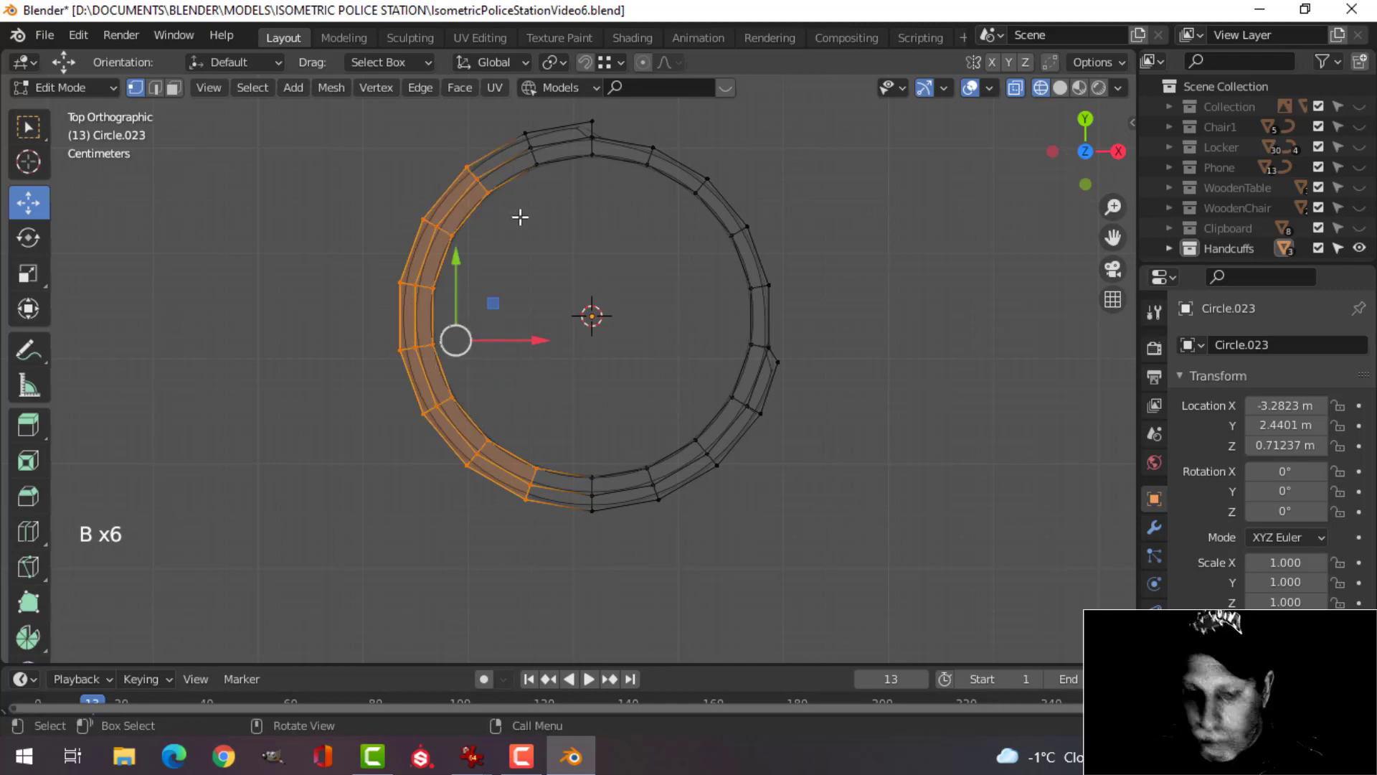
Delete the selected ring vertices, unhide the handcuff body, and return to solid shading.
key("x")
left_click(495, 172)
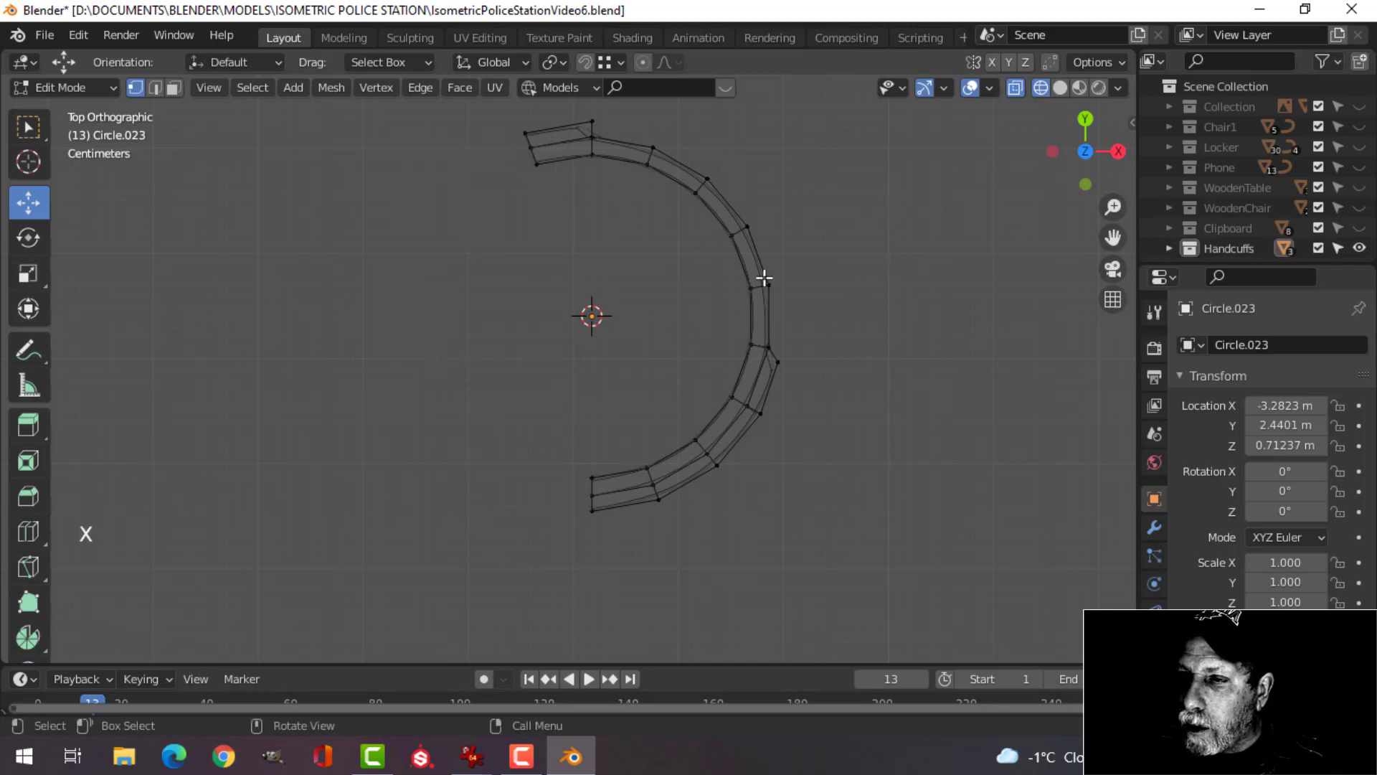
key("Tab")
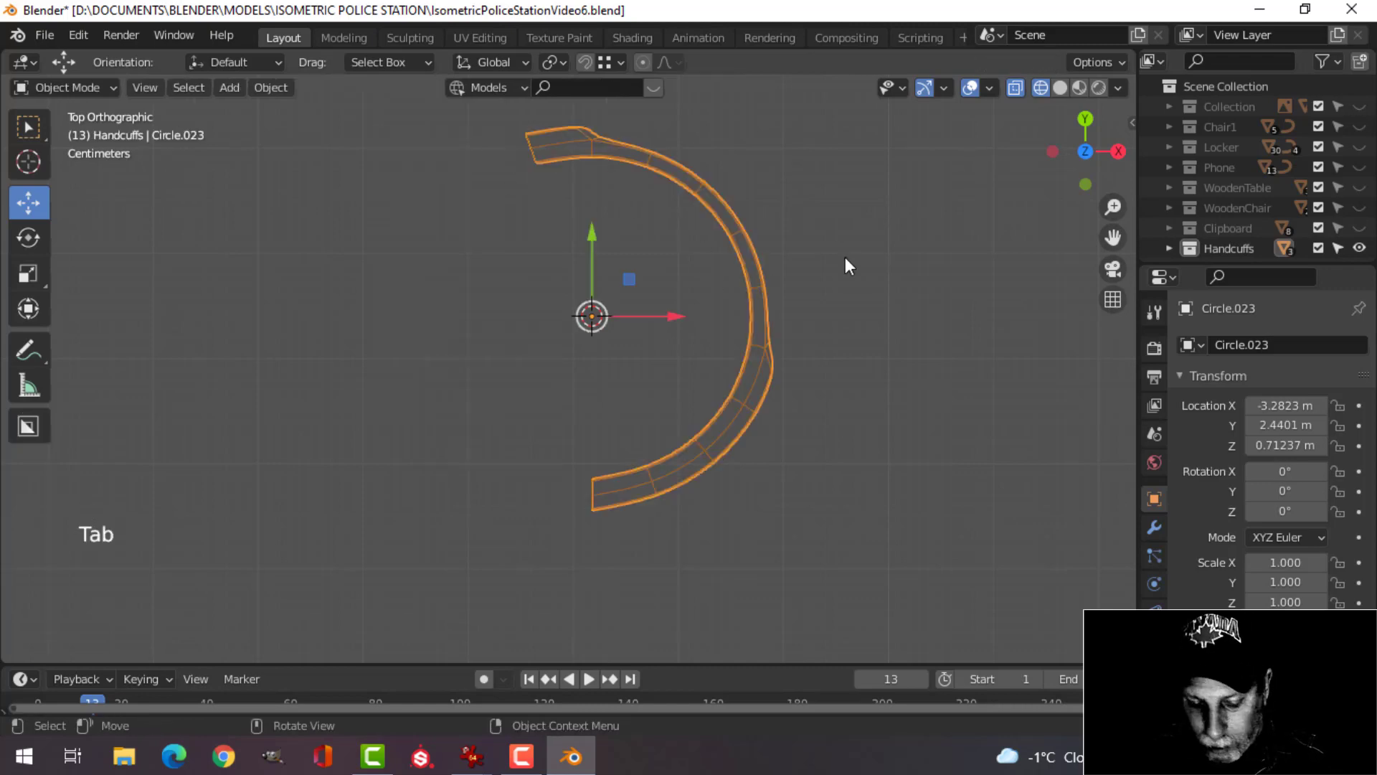
key("alt+h")
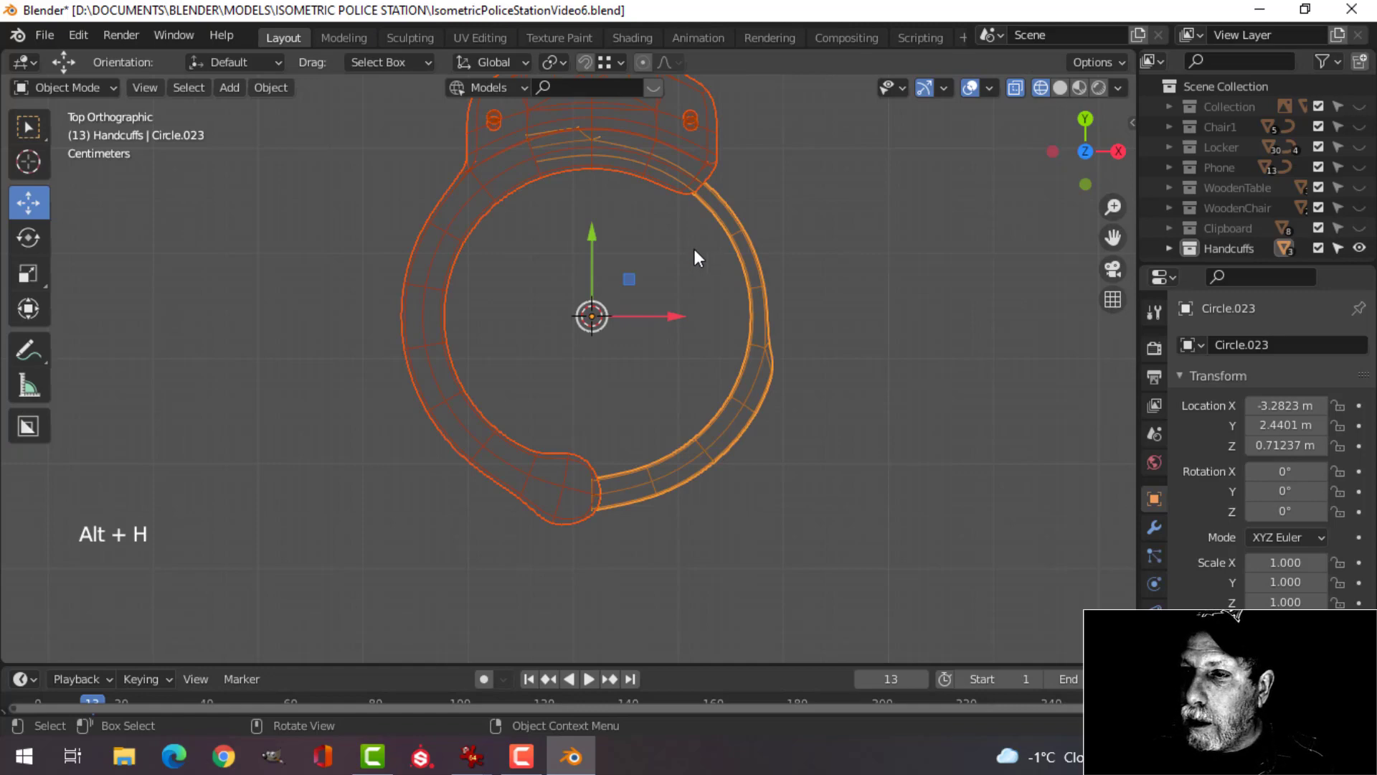
key("z")
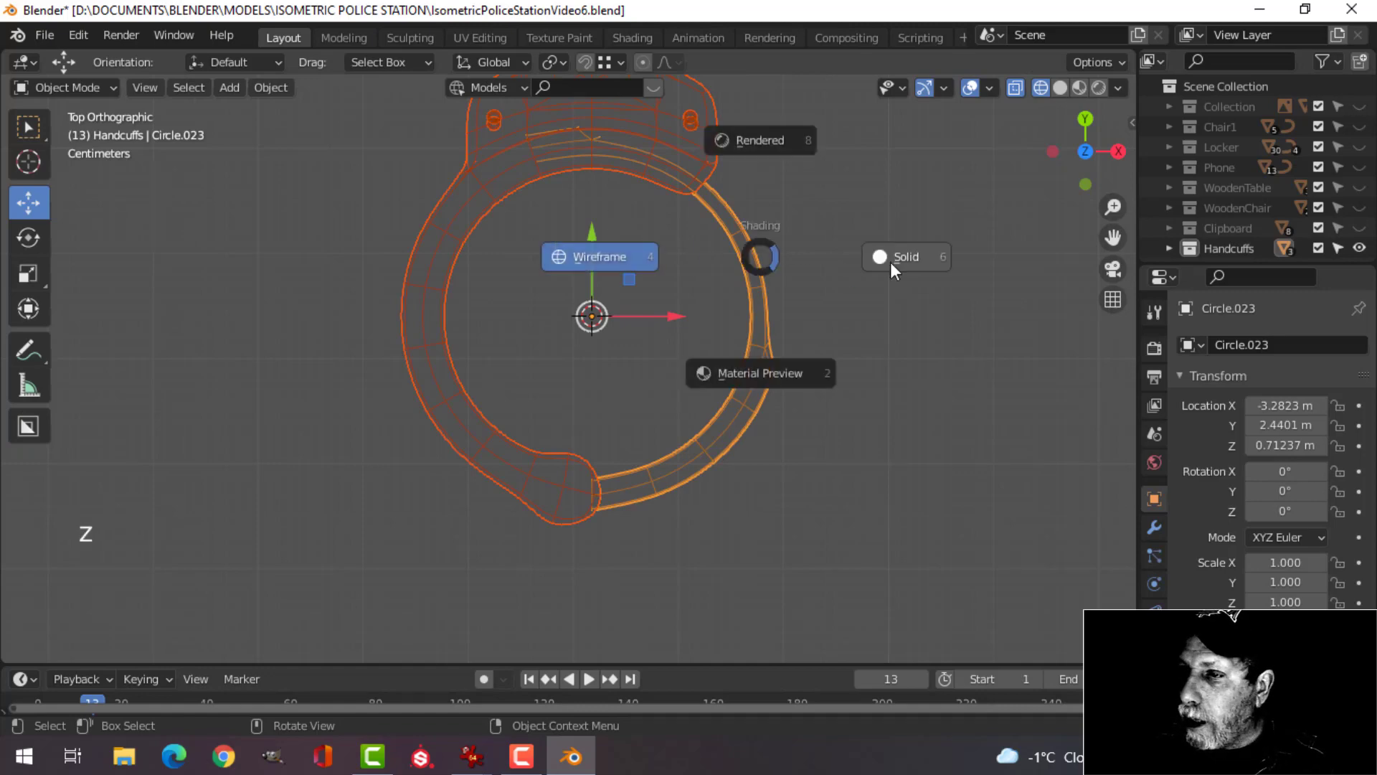
Examine from several angles how the open ring's ends sit between the two handcuff arms.
mouse_move(890, 261)
middle_mouse_down()
mouse_move(797, 294)
mouse_move(853, 323)
mouse_move(808, 210)
mouse_move(847, 154)
mouse_move(860, 200)
middle_mouse_up()
key("alt+a")
scroll(663, 152, "up", 3)
middle_click_drag(663, 152, 637, 319, "shift")
scroll(640, 233, "down", 2)
scroll(606, 264, "up", 1)
middle_click_drag(605, 264, 508, 236)
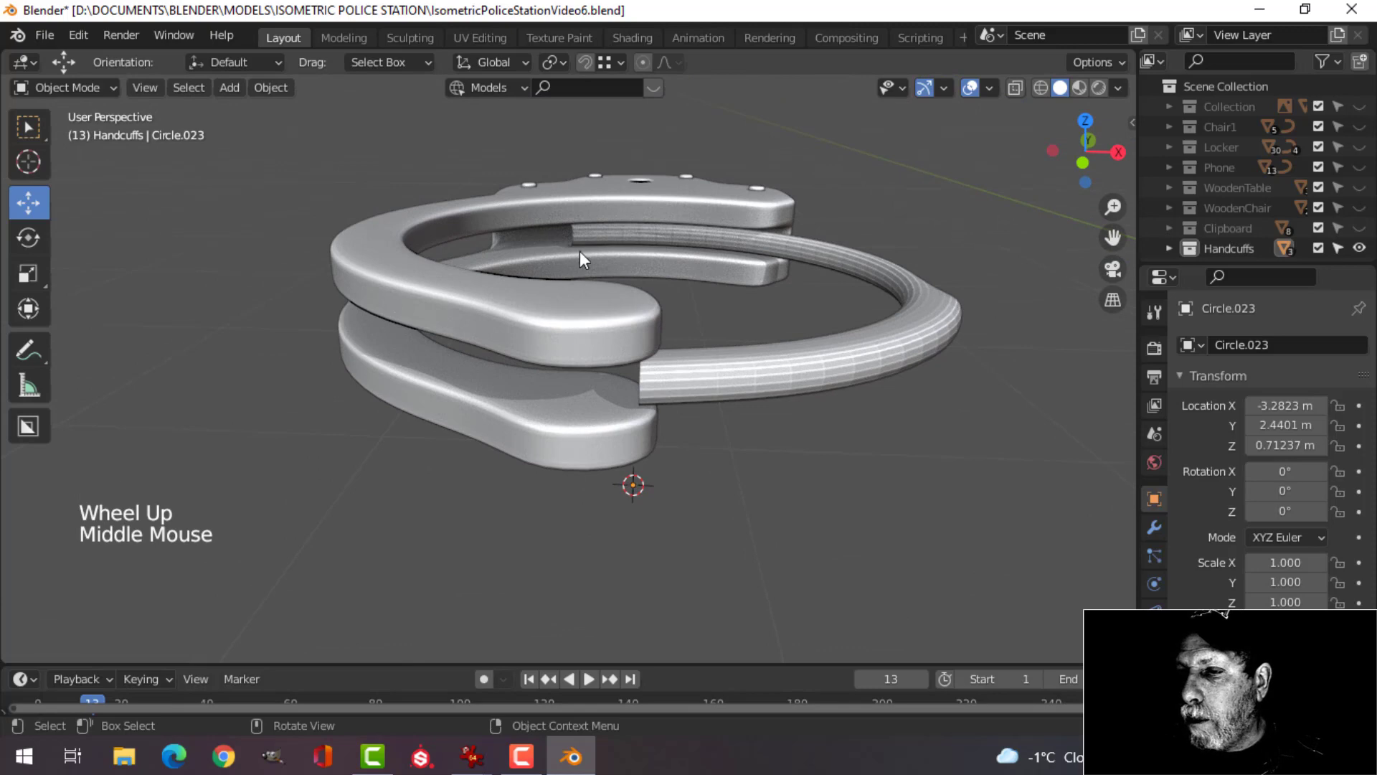
scroll(584, 255, "up", 2)
middle_click_drag(584, 255, 631, 360)
scroll(636, 328, "down", 5)
scroll(614, 317, "up", 3)
Undo the unhiding and the ring vertex deletion, back to the selected section in Edit Mode.
key("ctrl+z")
key("ctrl+z")
key("ctrl+z")
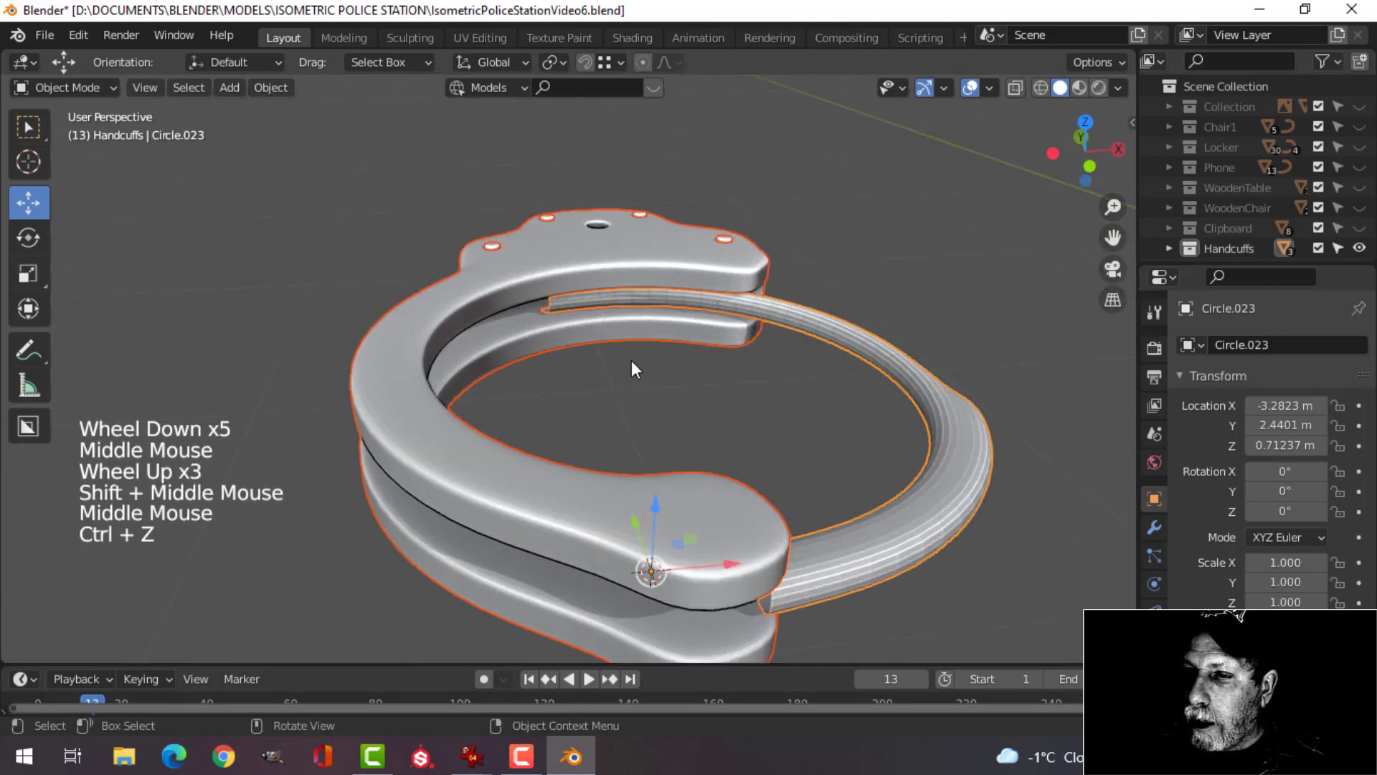
key("ctrl+z")
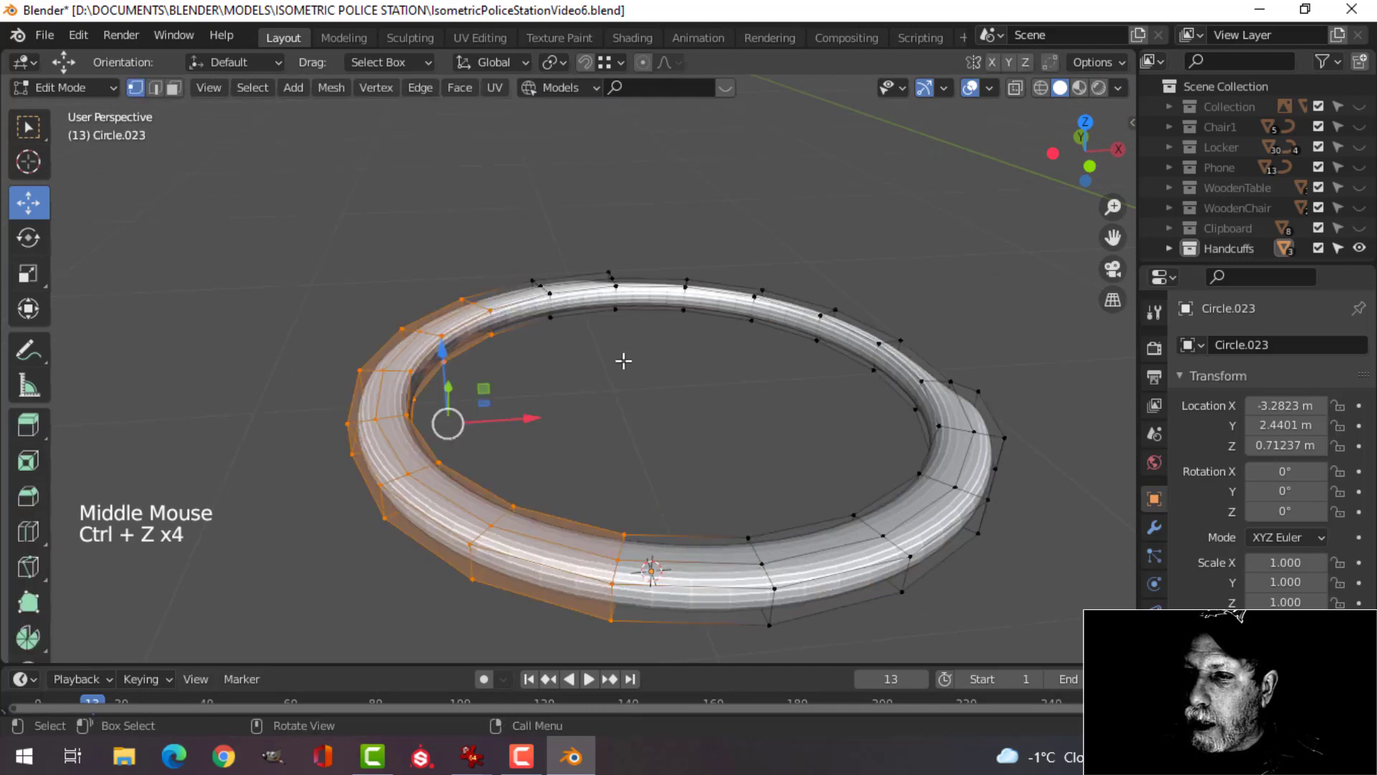
Deselect the edge loops closest to the tab-side notch and delete the remaining selected ring vertices.
middle_click_drag(624, 360, 493, 325)
left_click(374, 344, "alt+shift")
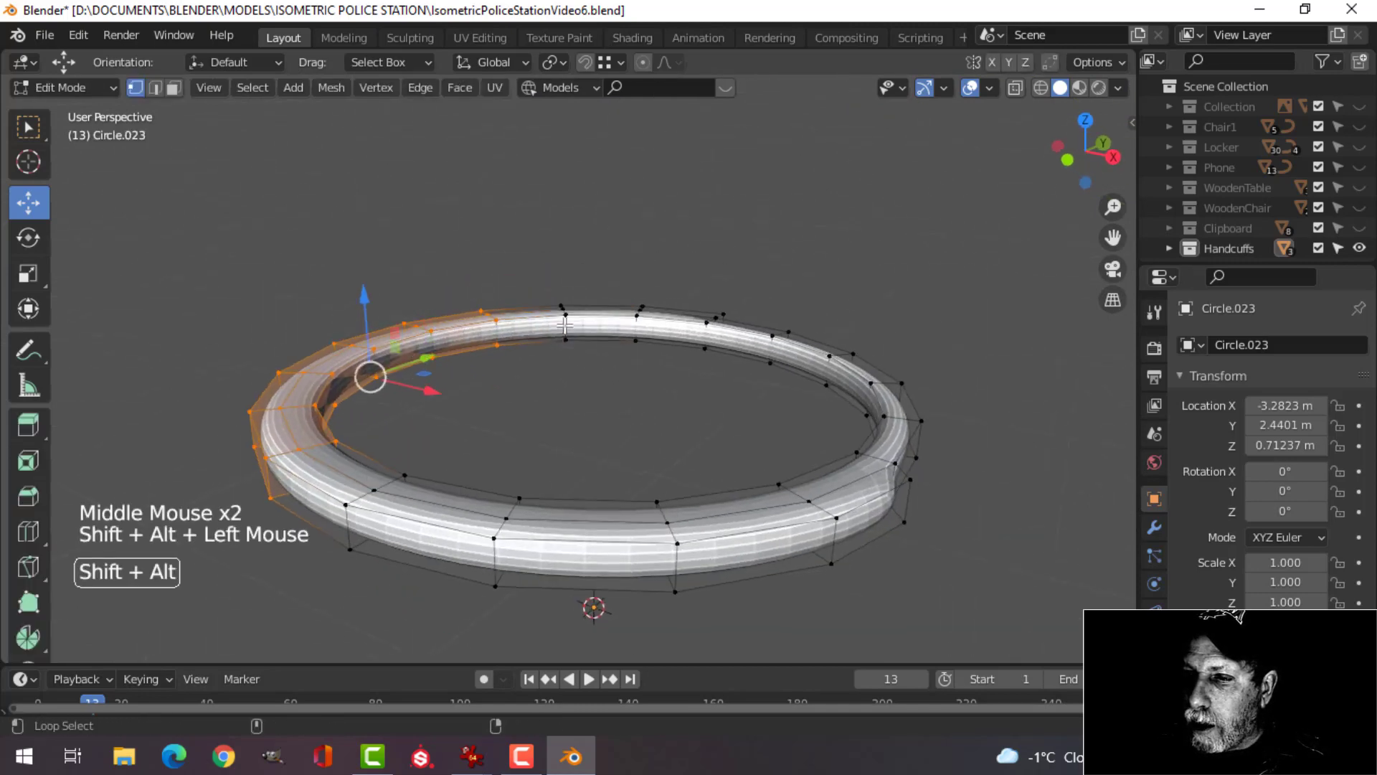
middle_click_drag(373, 344, 536, 375)
key("x")
left_click(605, 464)
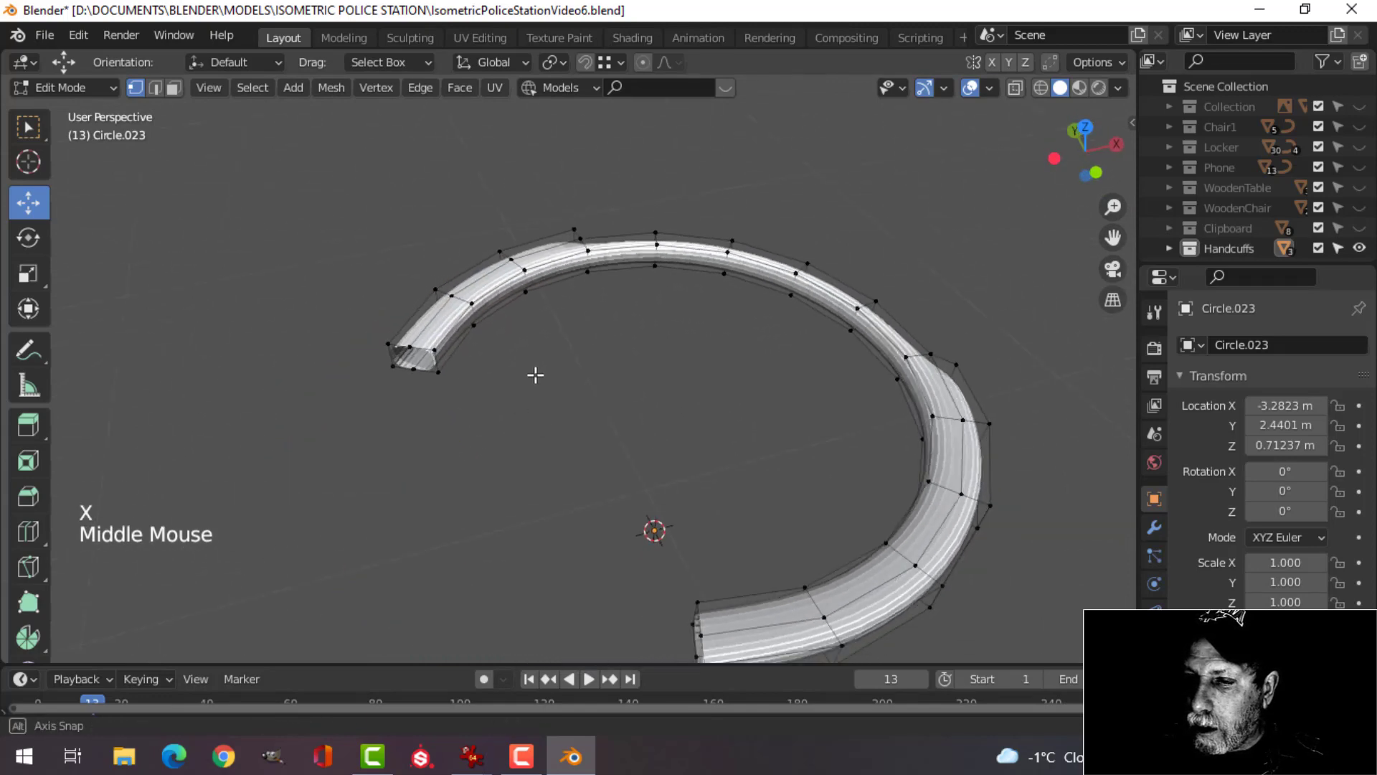
Delete the edge loop at the ring's open end nearest the small notch.
key("2")
left_click(424, 350, "alt+shift")
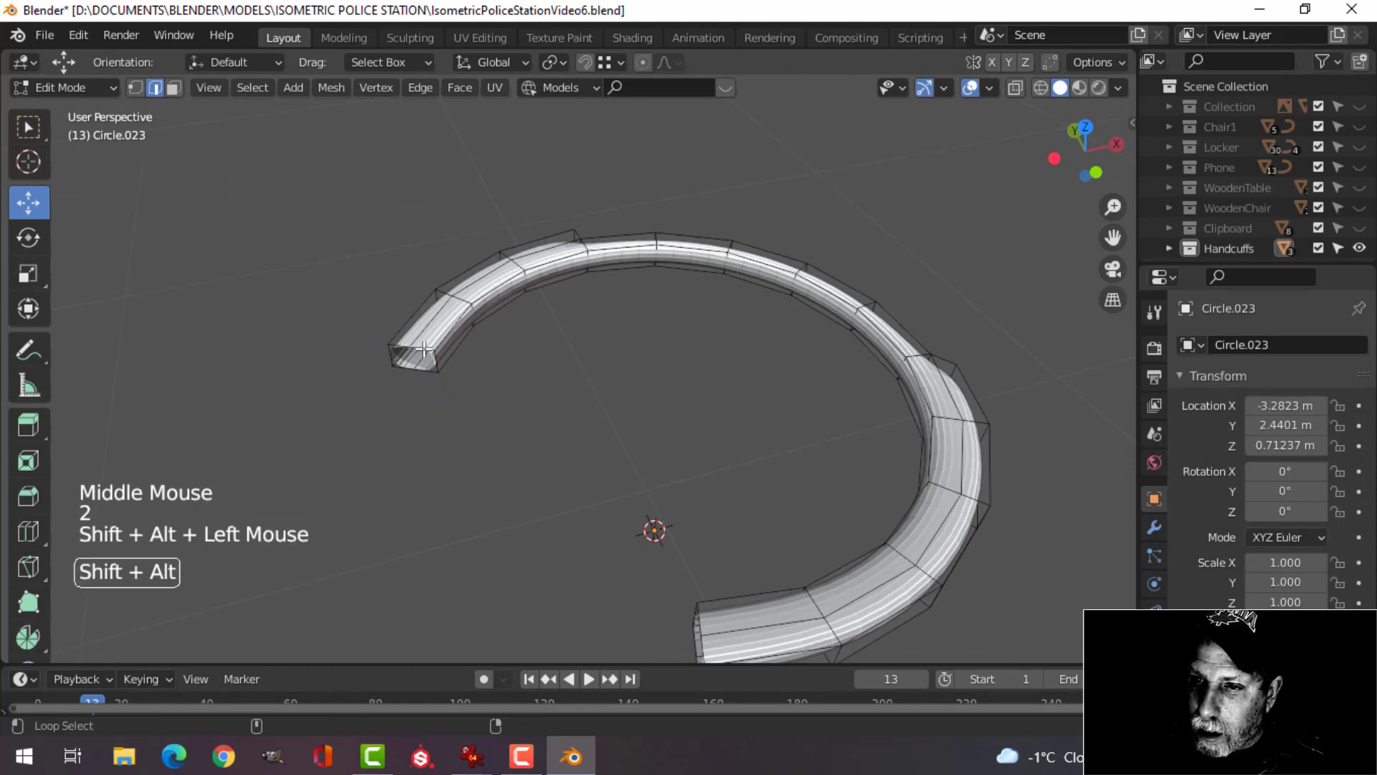
key("x")
left_click(411, 308)
Select the shortened end's open edge loop and cap it with Grid Fill.
middle_click_drag(469, 345, 575, 286, "shift")
scroll(559, 365, "up", 3)
key("2")
scroll(555, 307, "down", 3)
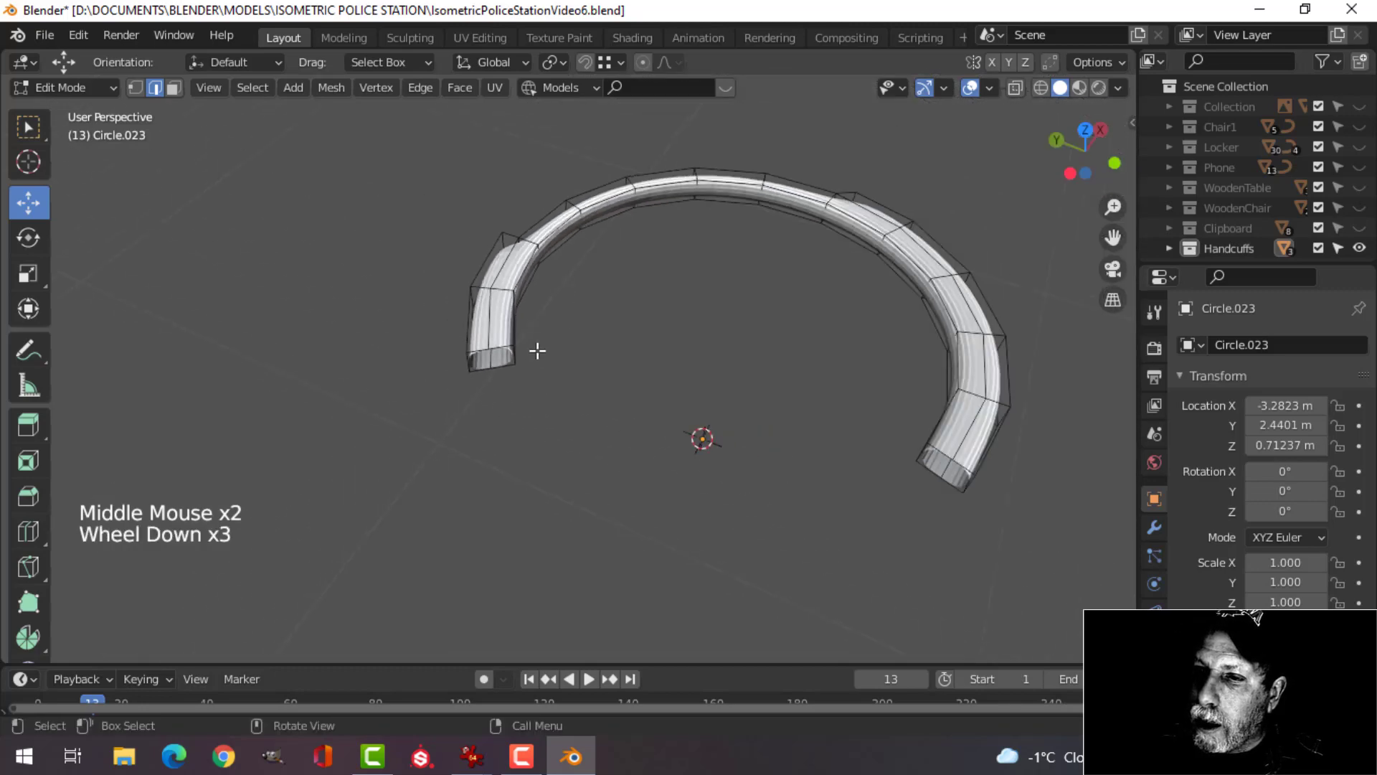
scroll(537, 350, "up", 3)
middle_click_drag(537, 350, 575, 298, "shift")
scroll(559, 305, "up", 2)
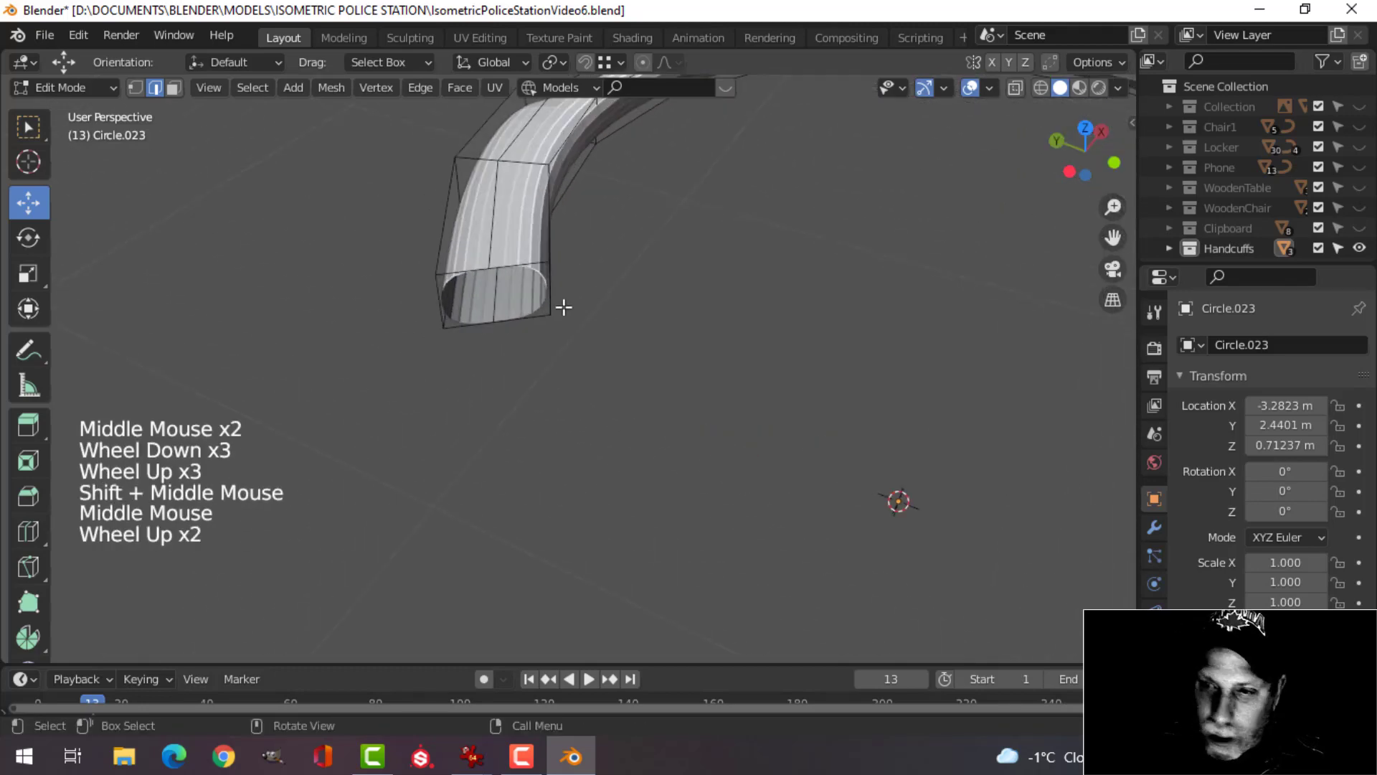
key("2")
left_click(518, 266, "alt+shift")
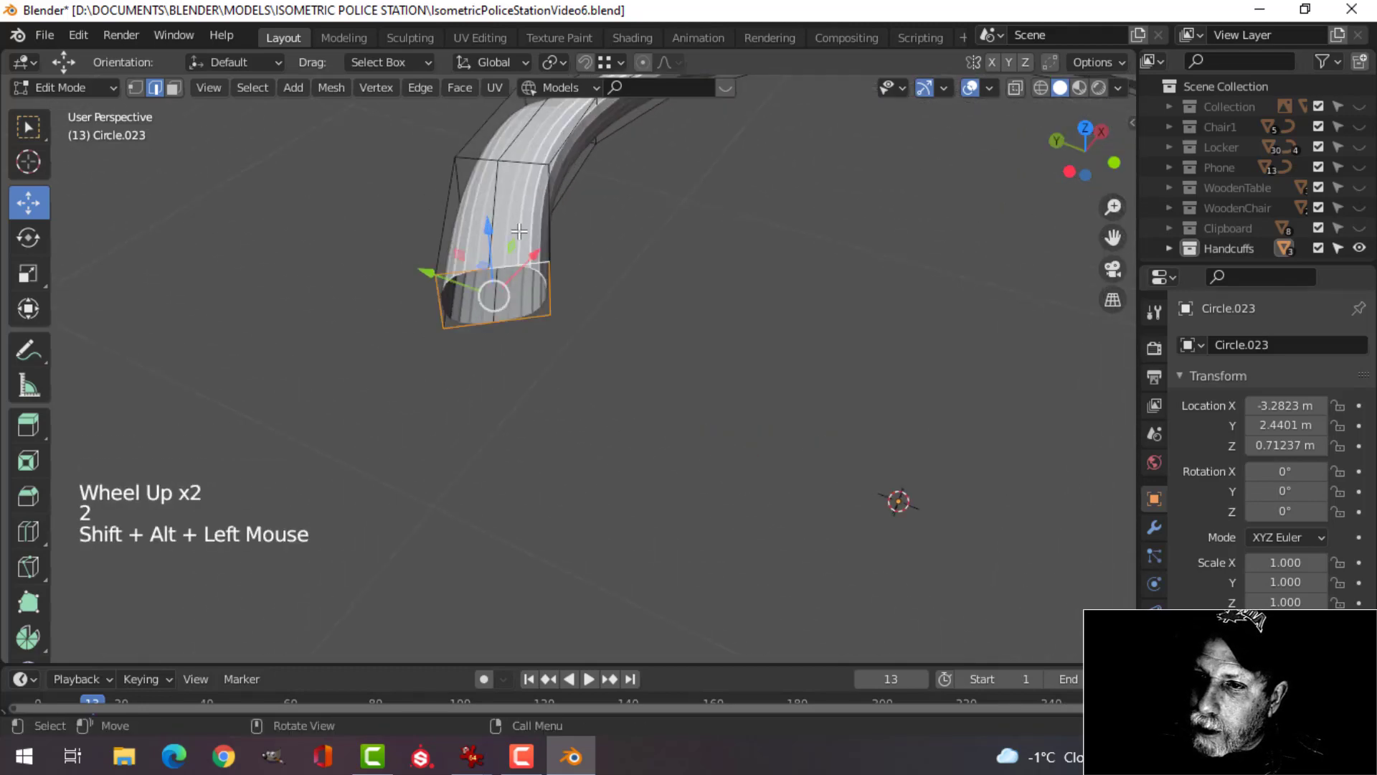
scroll(519, 231, "down", 2)
middle_click_drag(605, 292, 509, 144)
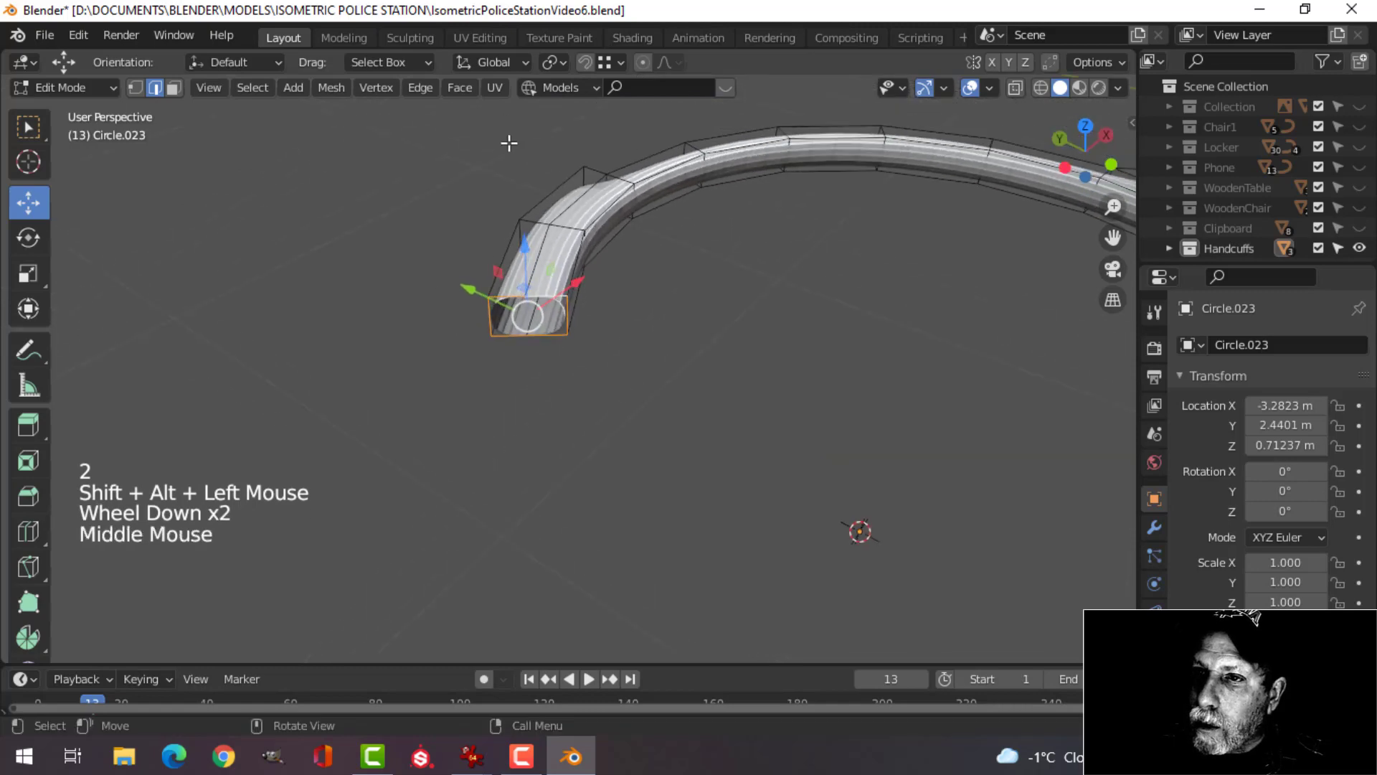
left_click(461, 88)
left_click(510, 316)
scroll(612, 307, "down", 2)
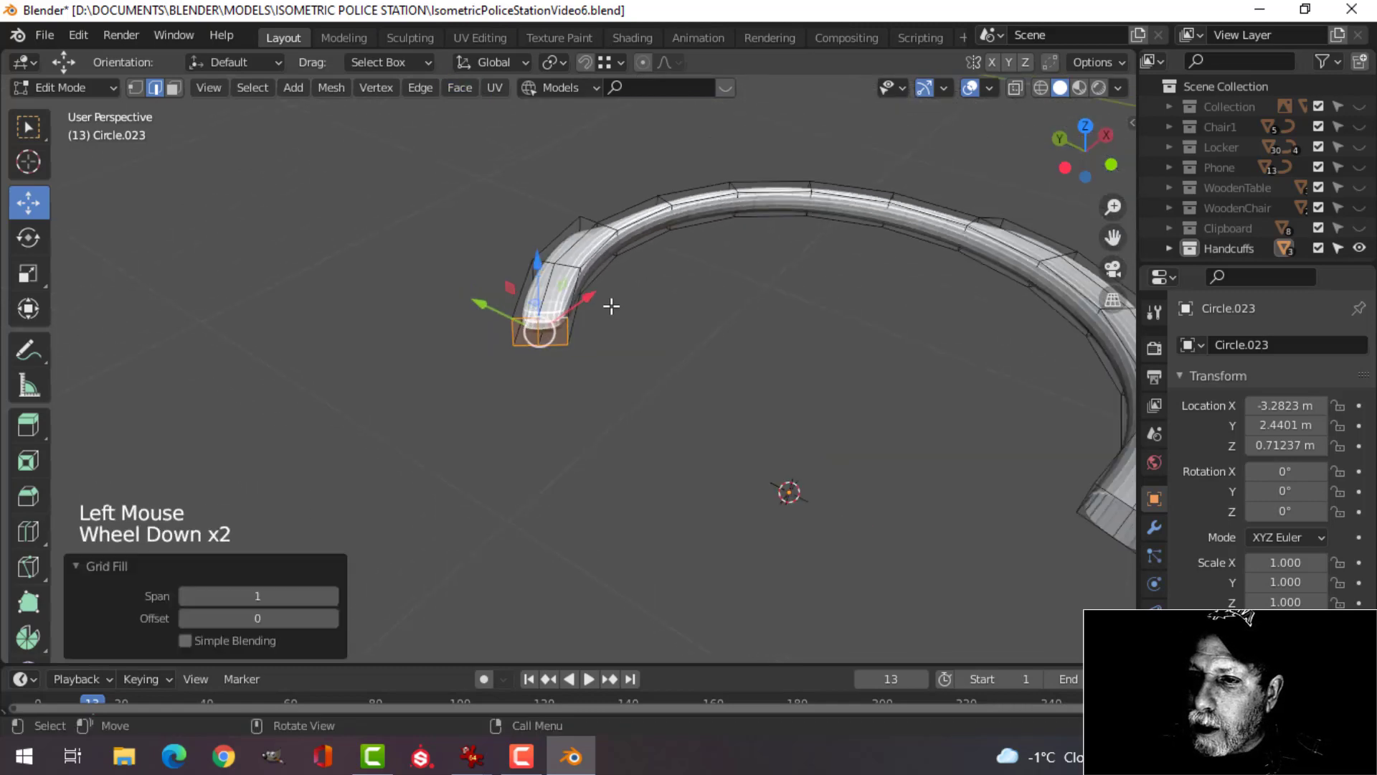
Select the edge loop at the ring's other open end, cap it with Grid Fill, and clear the selection.
scroll(612, 306, "down", 1)
key("alt+a")
middle_click_drag(716, 353, 548, 265, "shift")
scroll(897, 480, "up", 3)
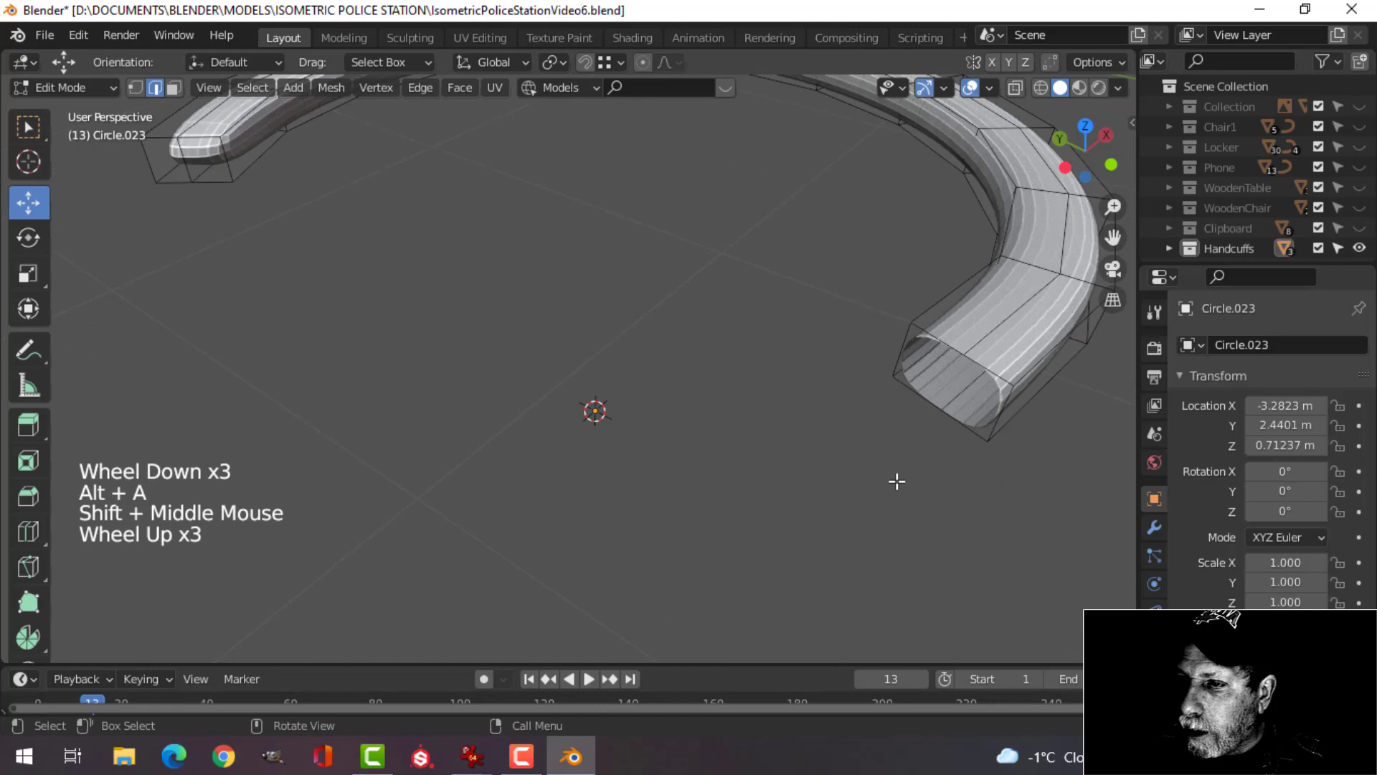
left_click(985, 376, "alt+shift")
left_click(460, 88)
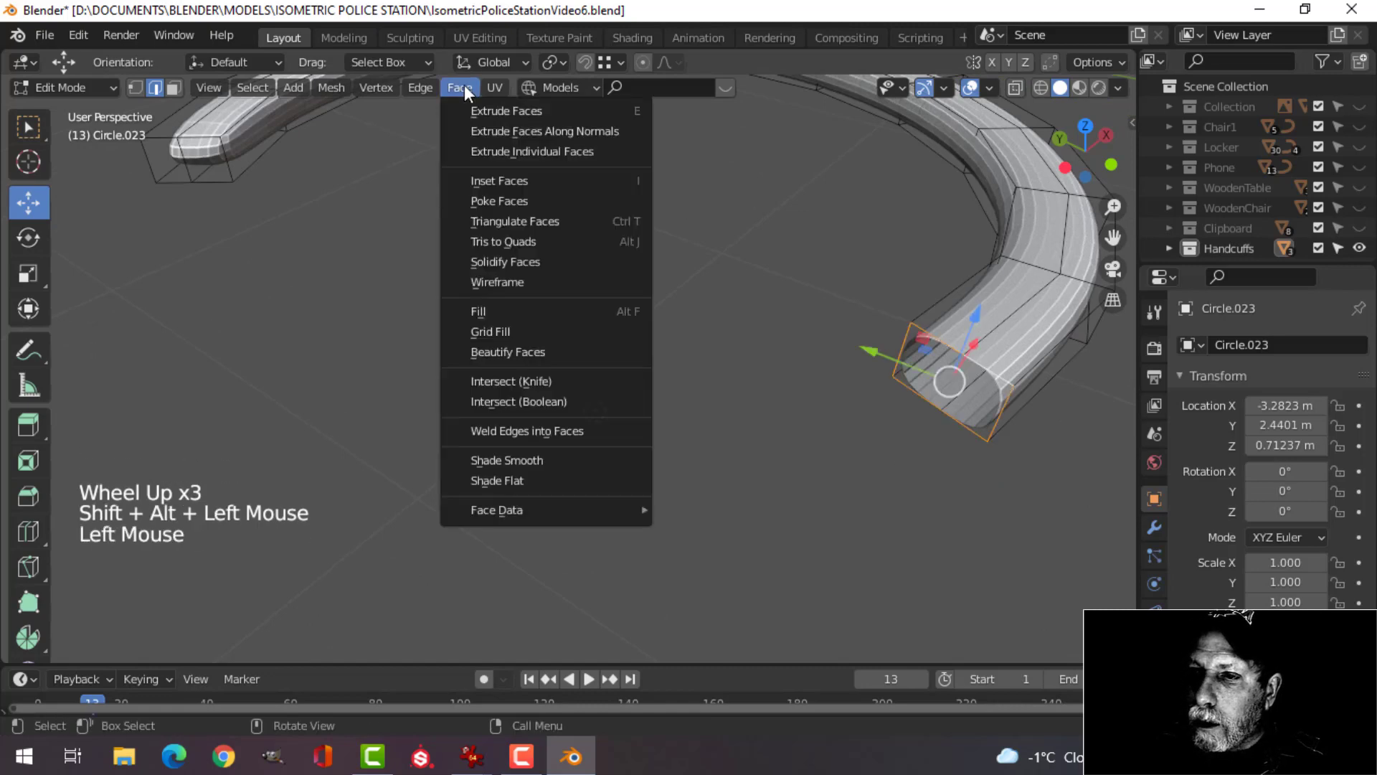
left_click(505, 331)
key("alt+a")
Return to Object Mode, shade the capped ring smooth, and unhide the handcuff body.
middle_click_drag(1064, 402, 701, 404)
scroll(974, 409, "down", 3)
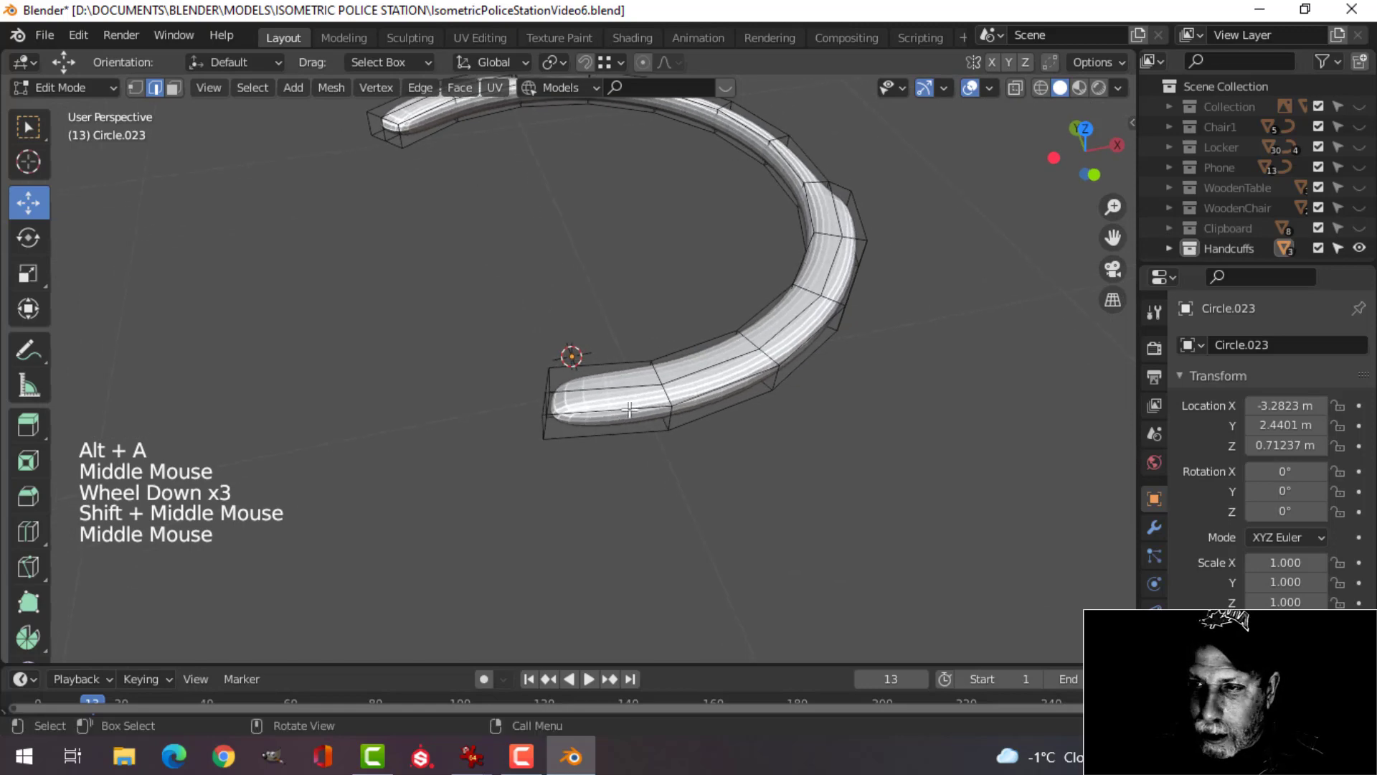
scroll(697, 379, "up", 2)
key("Tab")
right_click(701, 386)
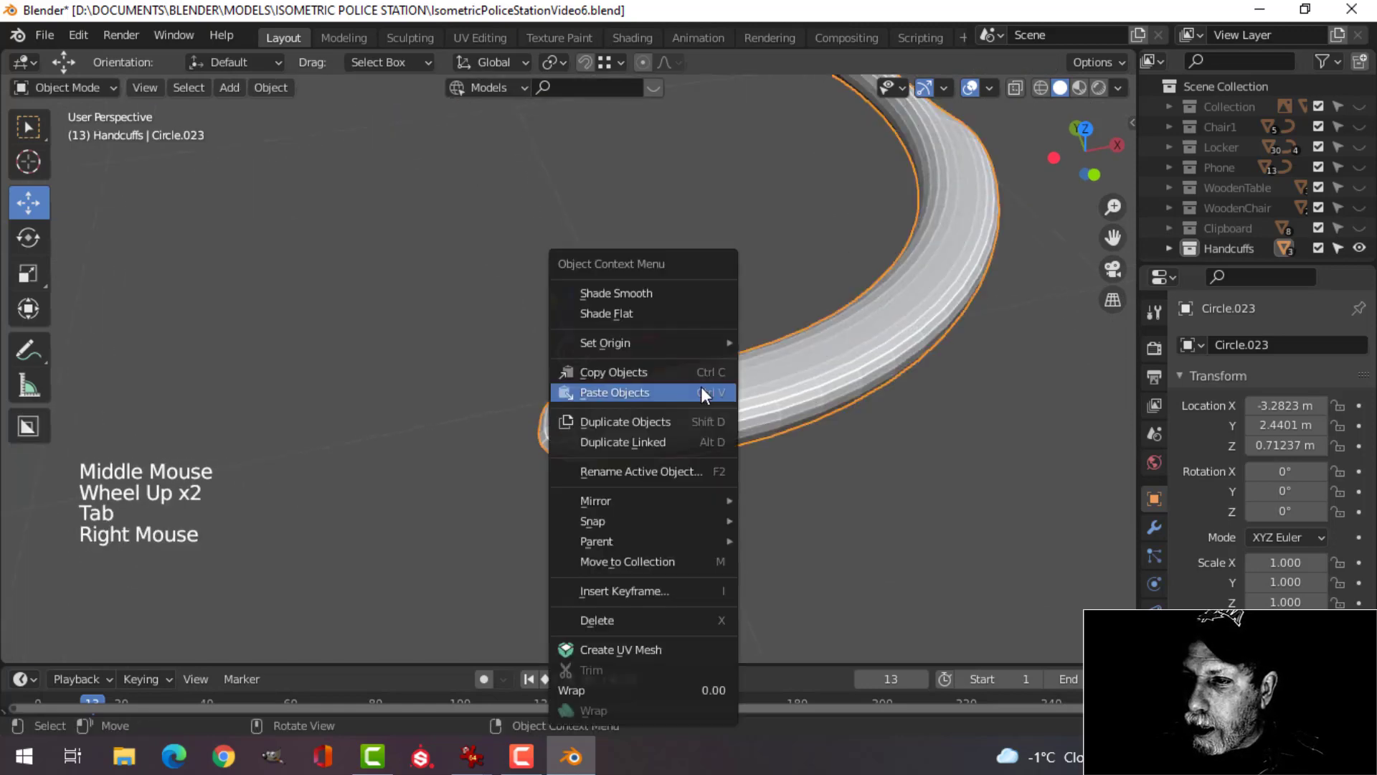
left_click(665, 284)
key("alt+h")
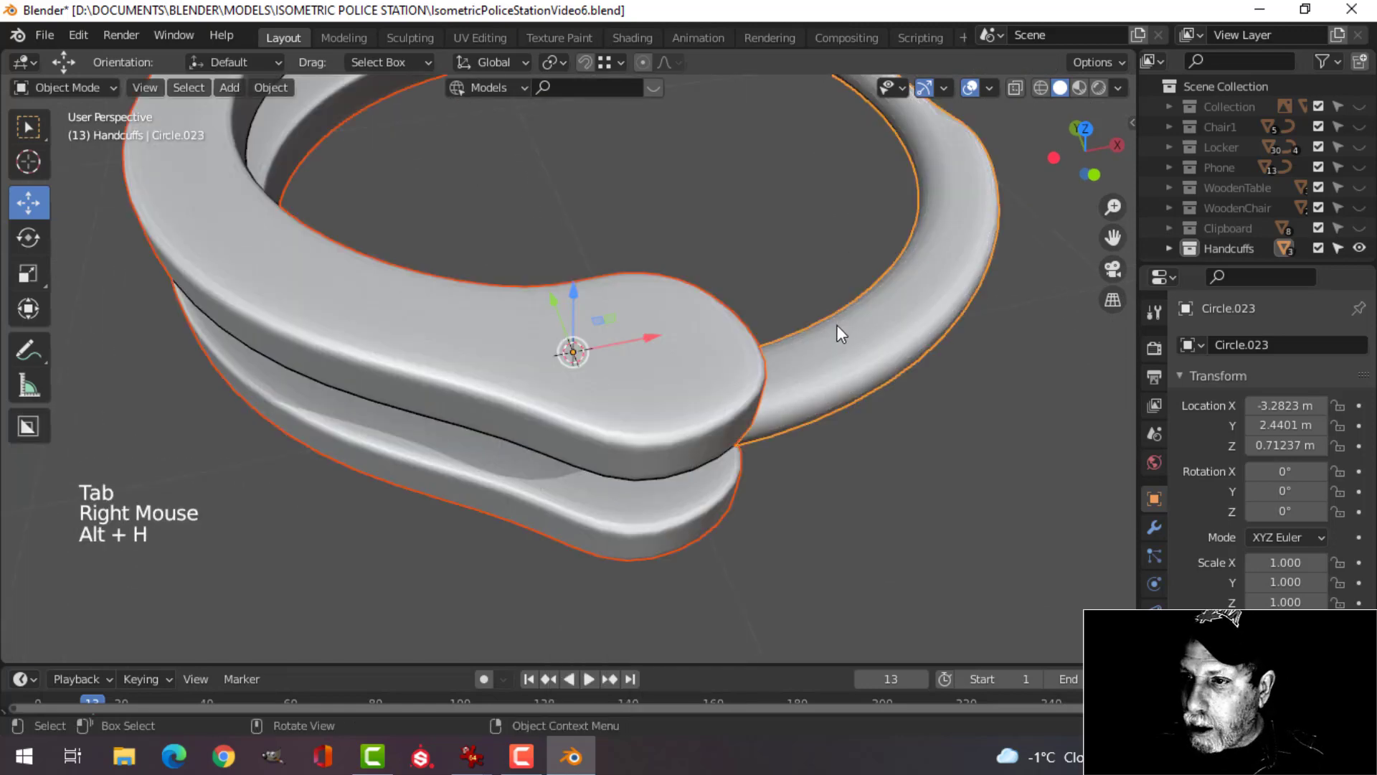
Select only the swinging ring, enter Edit Mode, and show it in wireframe from the top.
key("alt+a")
scroll(735, 385, "down", 3)
mouse_move(734, 386)
middle_mouse_down()
mouse_move(672, 302)
mouse_move(676, 323)
mouse_move(646, 337)
middle_mouse_up()
scroll(672, 303, "up", 2)
left_click(638, 276)
key("Tab")
key("alt+a")
key("KP_7")
key("z")
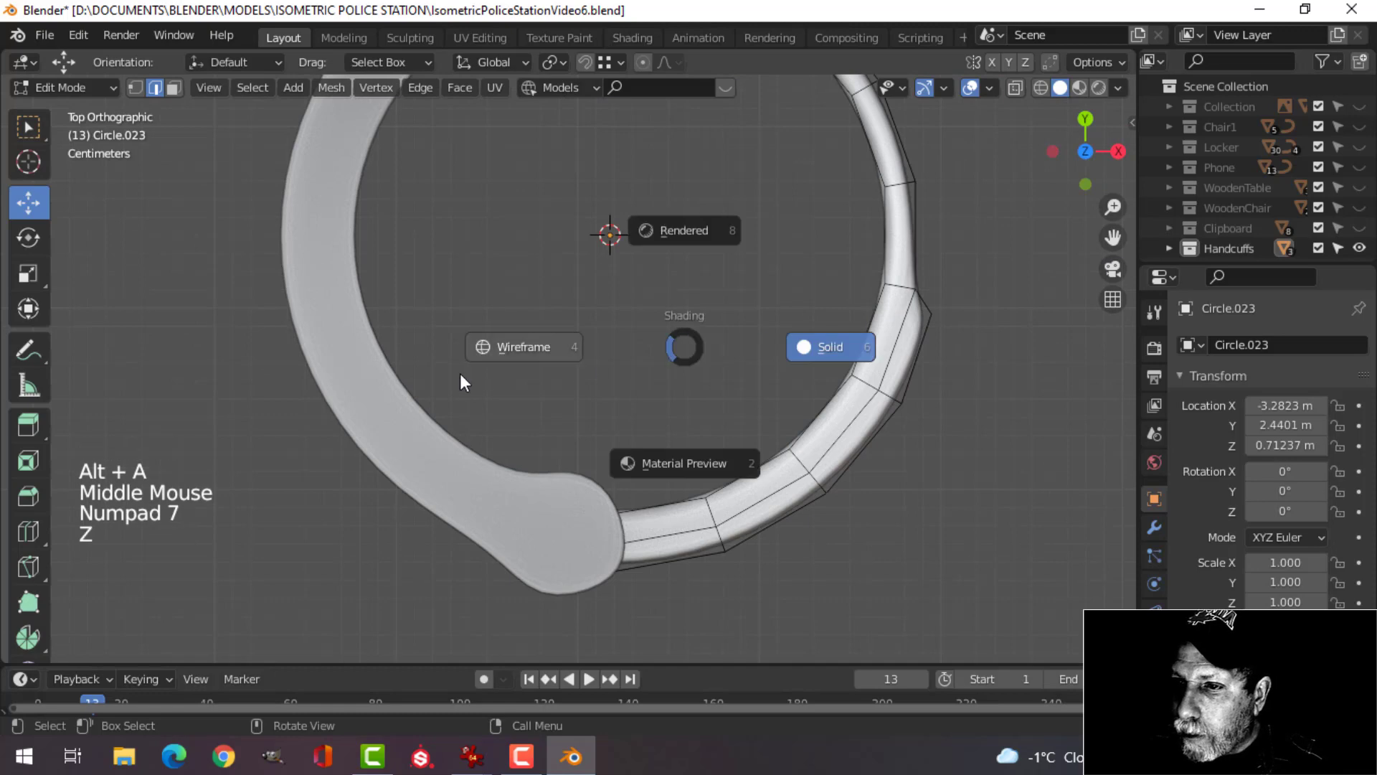
left_click(460, 376)
Add one centered loop cut across the ring's end section inside the body's rounded hinge end, using vertex selection mode.
scroll(643, 456, "up", 2)
mouse_move(643, 455)
middle_mouse_down("shift")
mouse_move(670, 409)
mouse_move(614, 443)
mouse_move(652, 364)
middle_mouse_up("shift")
scroll(615, 443, "up", 1)
key("Tab")
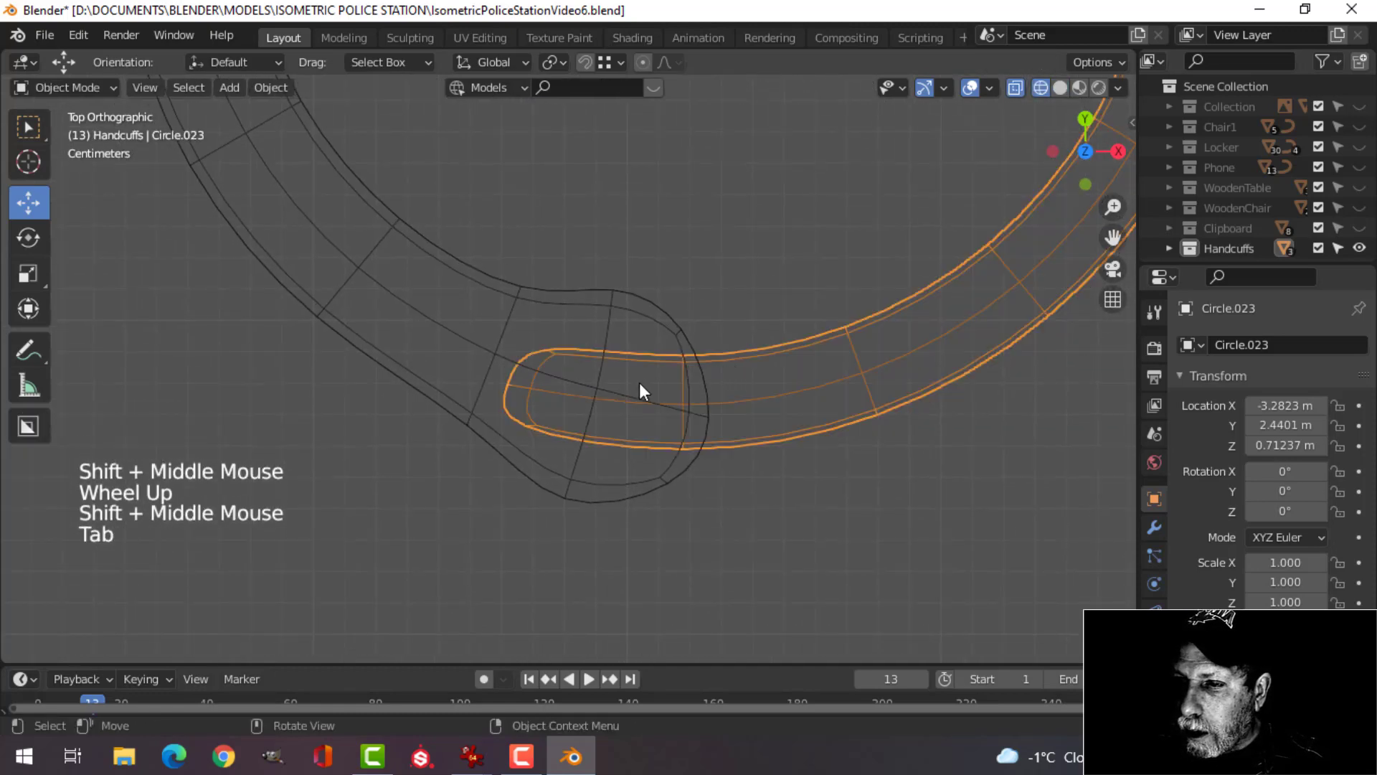
key("Tab")
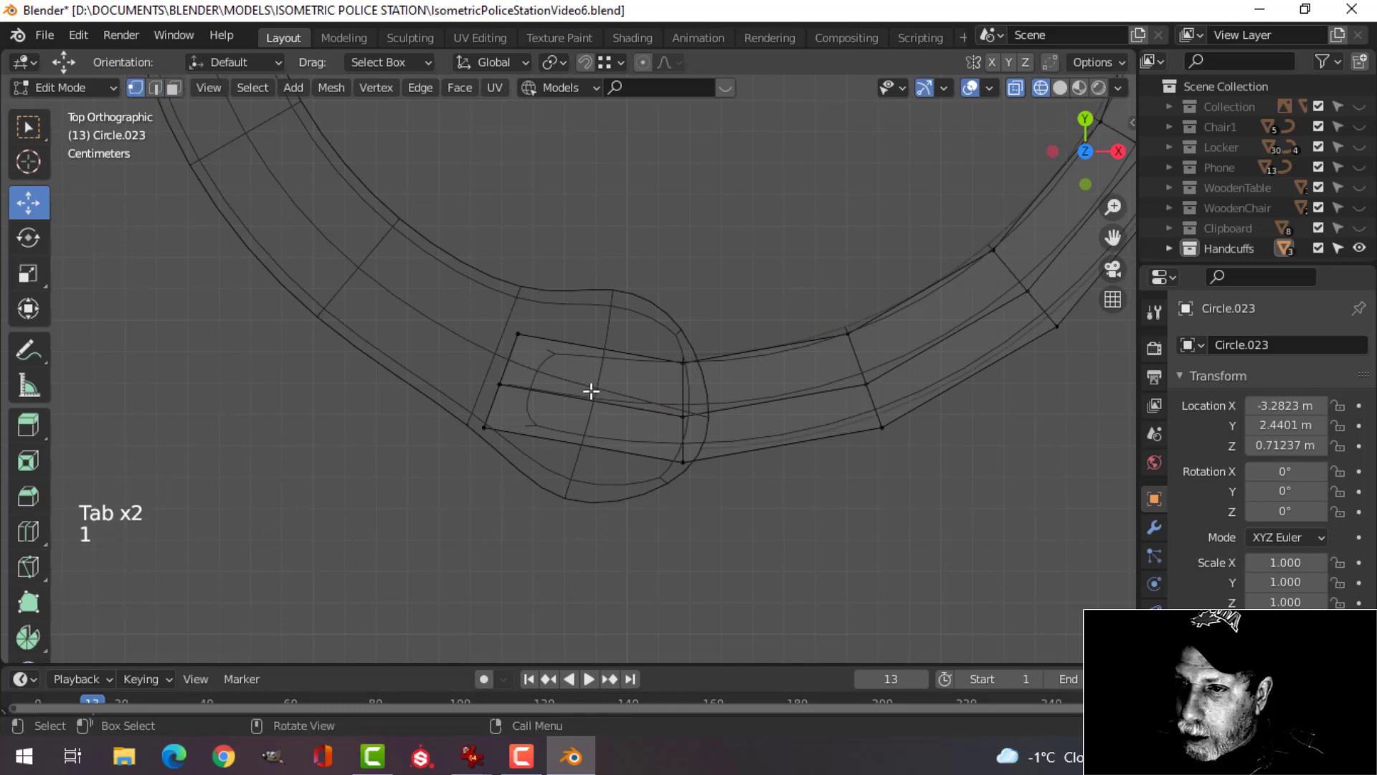
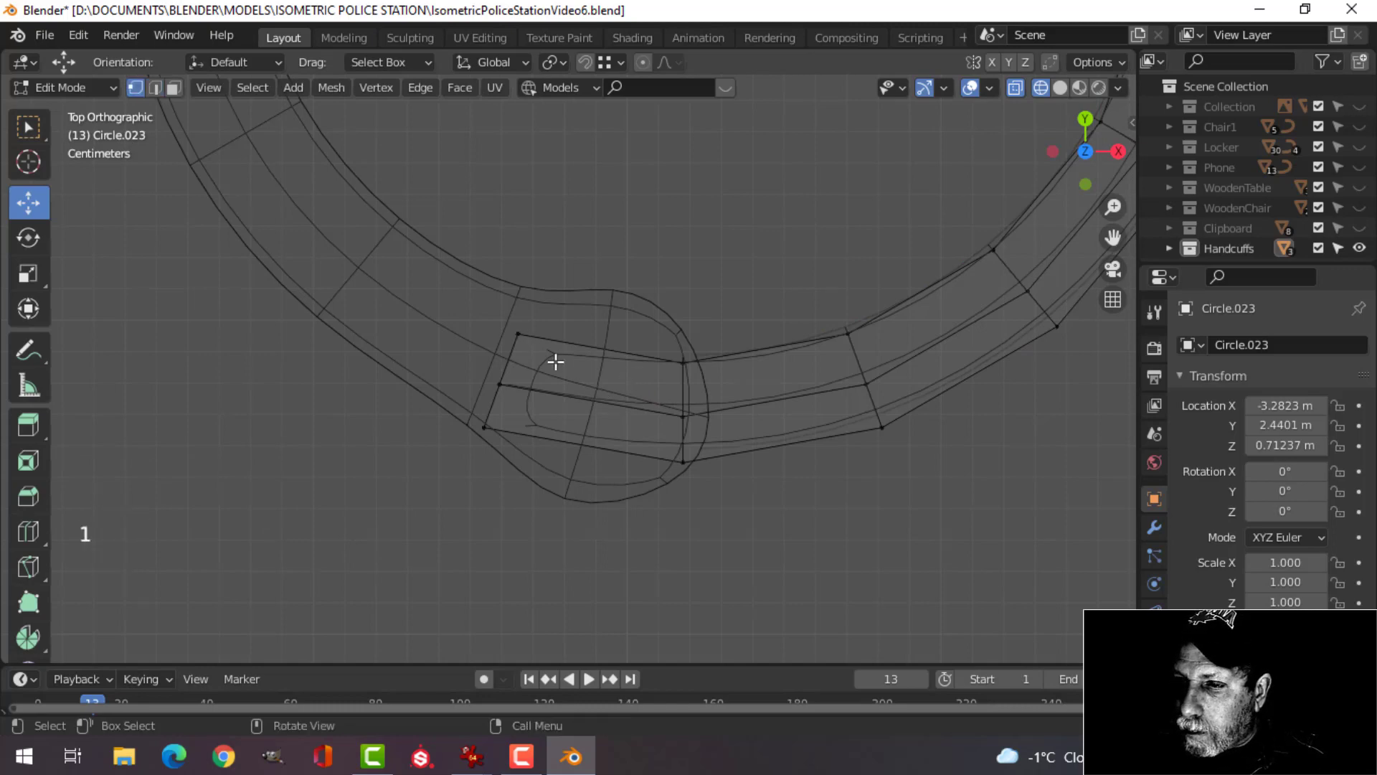
key("ctrl+r")
left_click(588, 423)
right_click(590, 394)
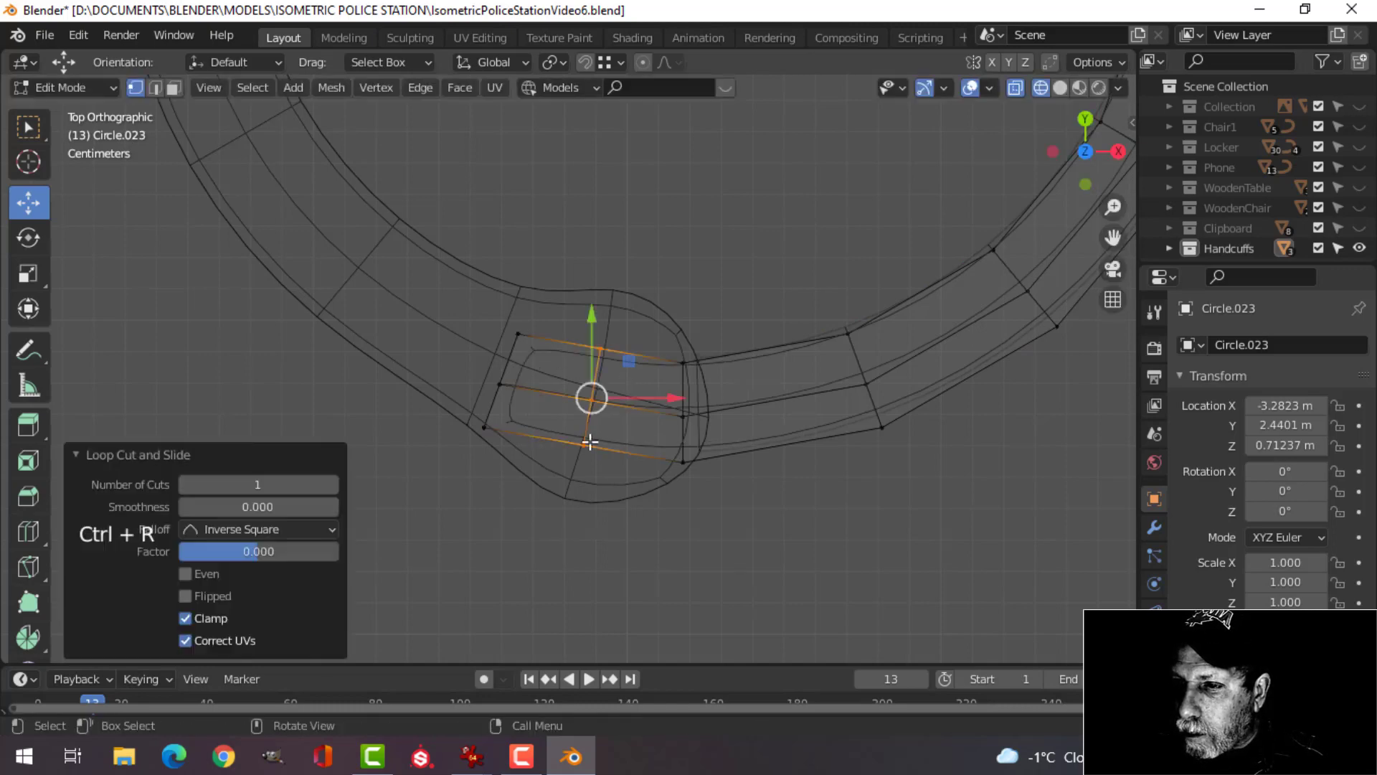
Move the new loop's upper and lower vertices outward to the outline of the body's rounded hinge end.
key("alt+a")
key("b")
left_click_drag(585, 284, 637, 375)
key("g")
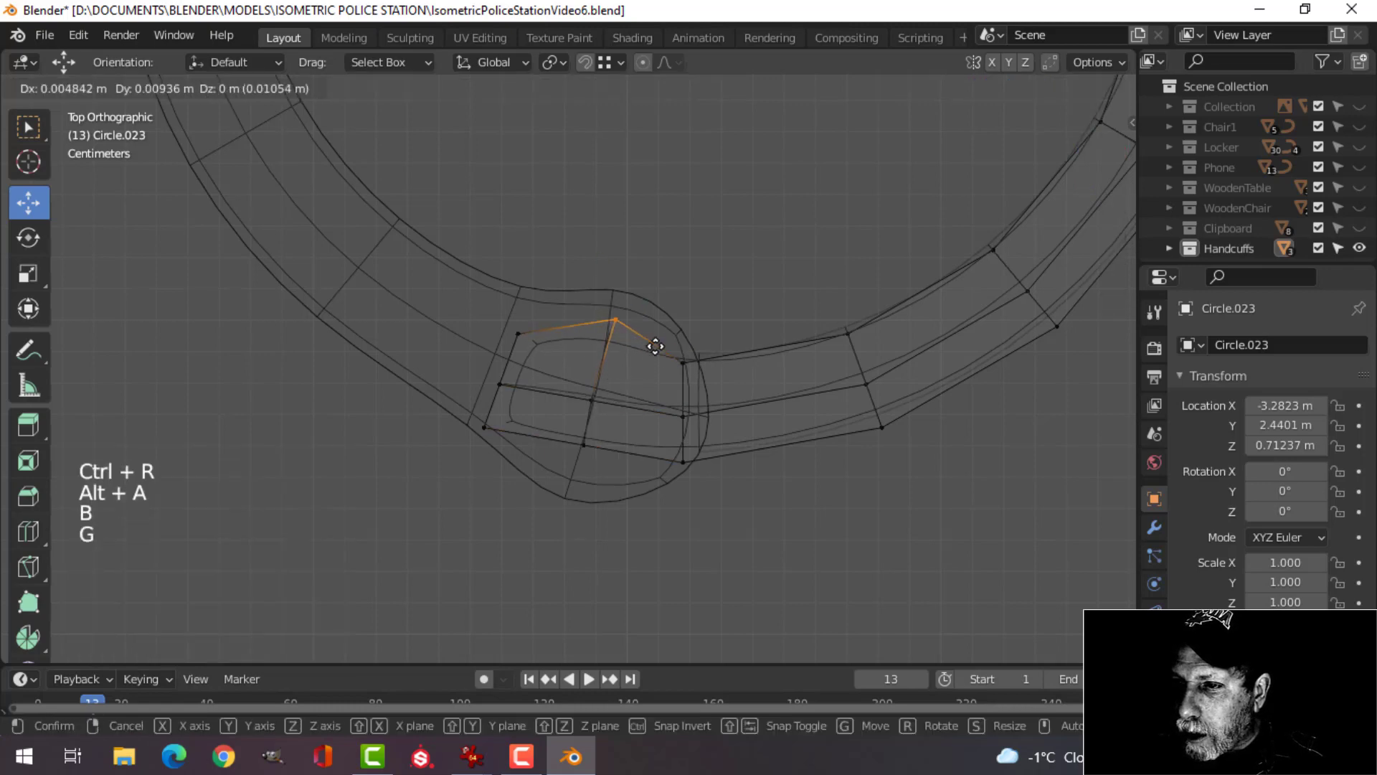
left_click(650, 328)
key("alt+a")
key("b")
left_click_drag(566, 423, 622, 502)
key("g")
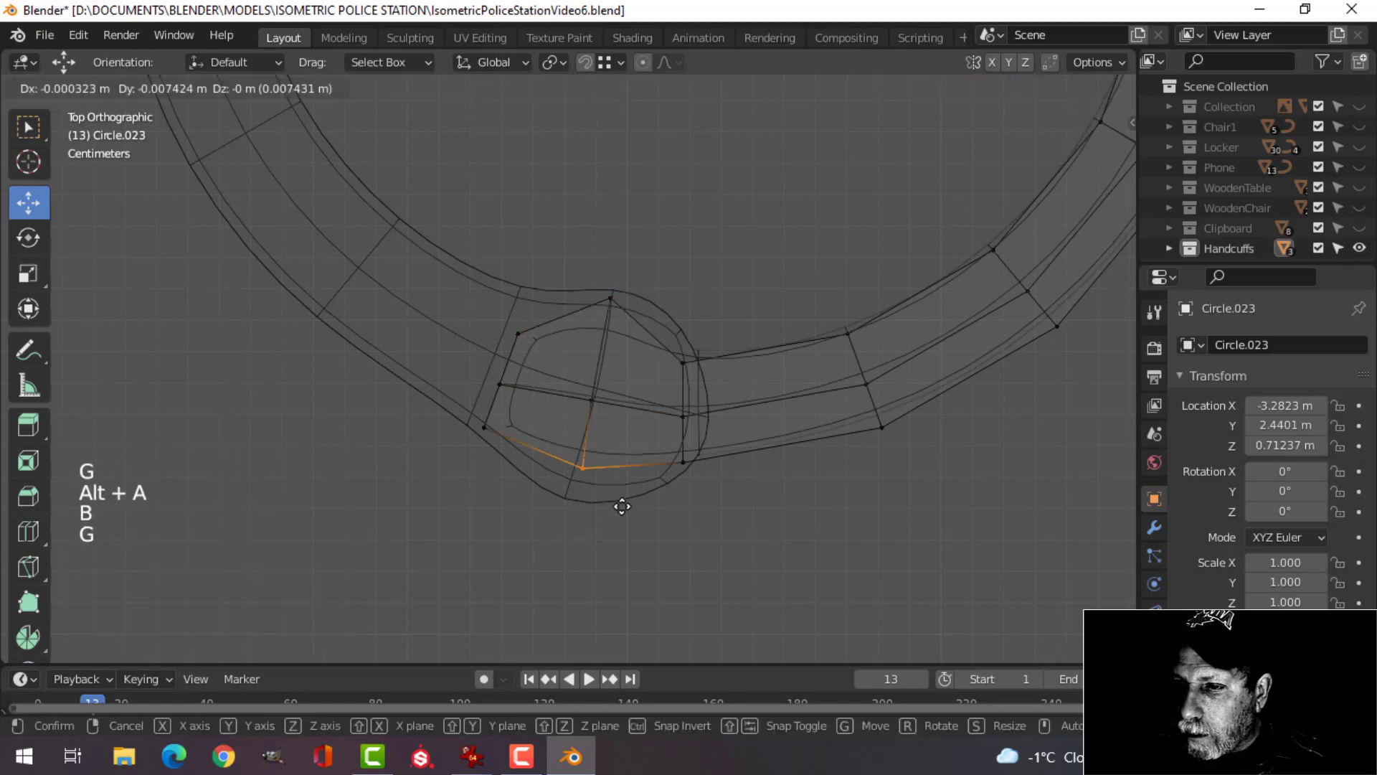
left_click(614, 528)
Move the end cap's middle vertices and upper corner vertices outward to round the ring's hinge end.
key("alt+a")
key("b")
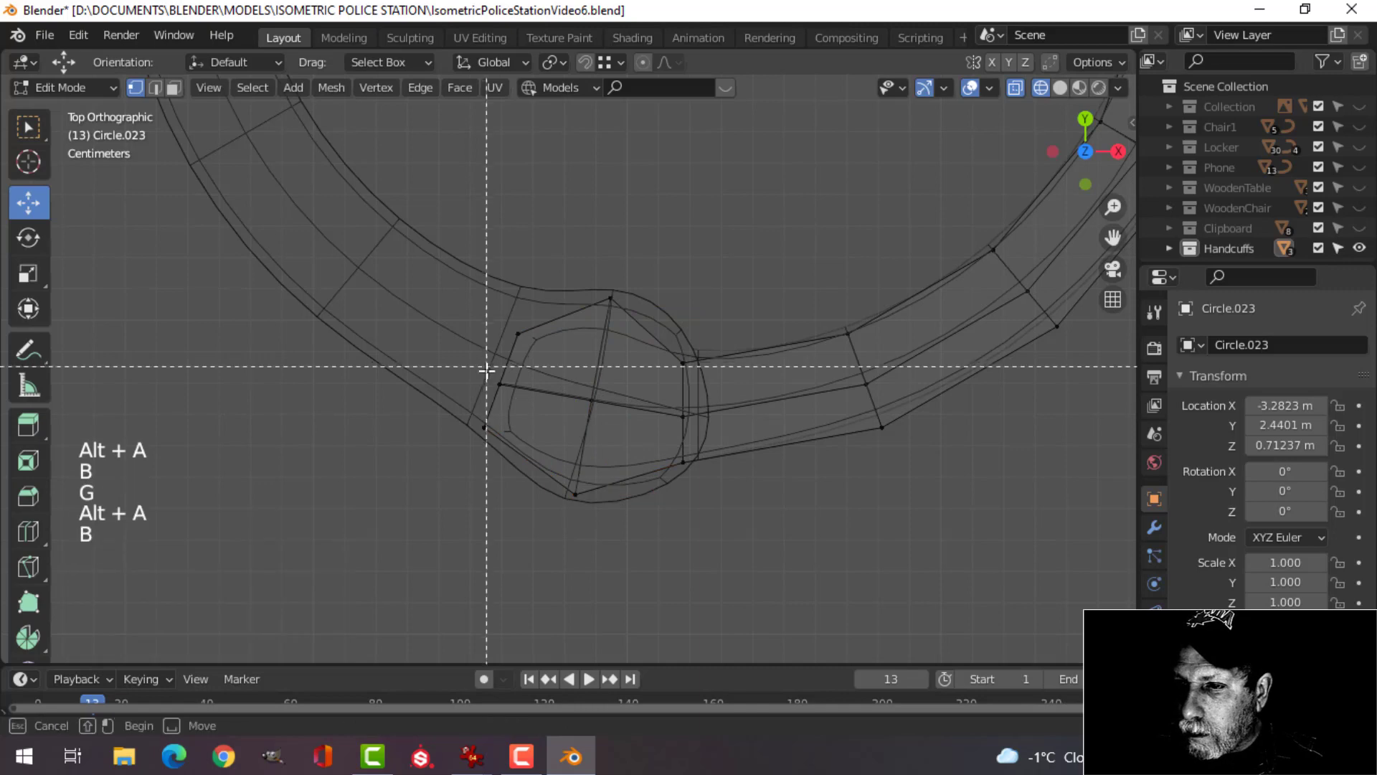
left_click_drag(486, 369, 535, 403)
key("g")
left_click(531, 394)
key("alt+a")
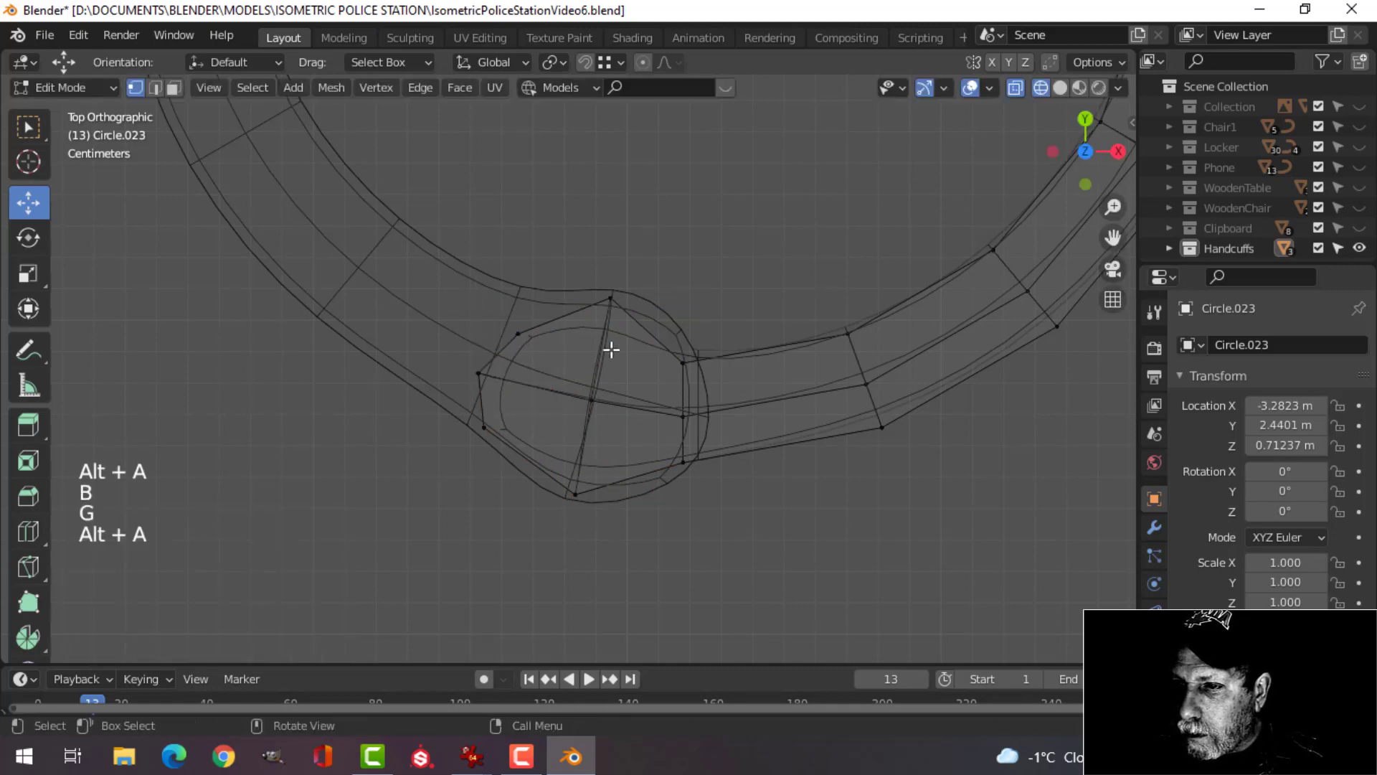
key("b")
left_click_drag(511, 313, 561, 352)
key("g")
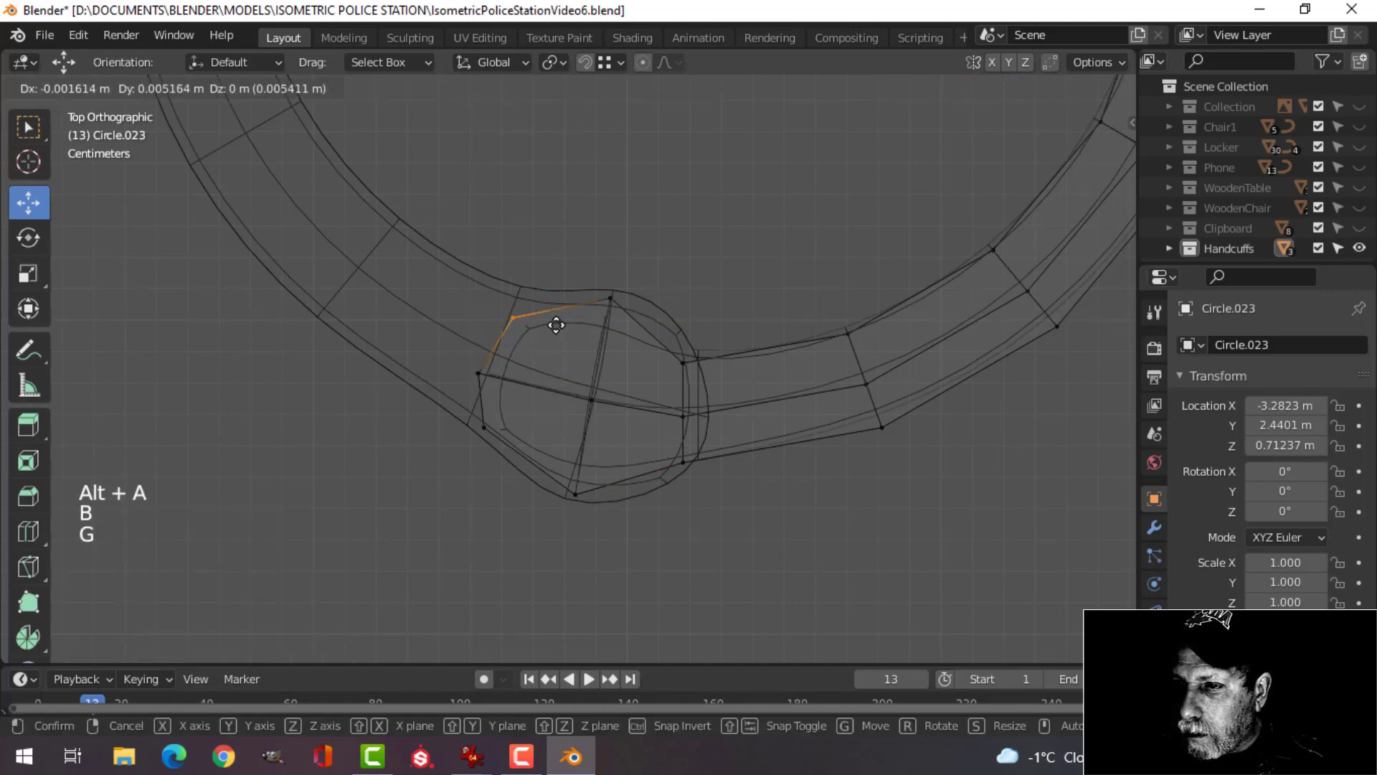
left_click(556, 324)
Pull the end cap's lower corner vertices and the added loop's lower vertices farther outward.
key("alt+a")
key("b")
left_click_drag(486, 415, 599, 518)
key("g")
left_click(533, 469)
key("alt+a")
key("b")
key("g")
left_click(589, 538)
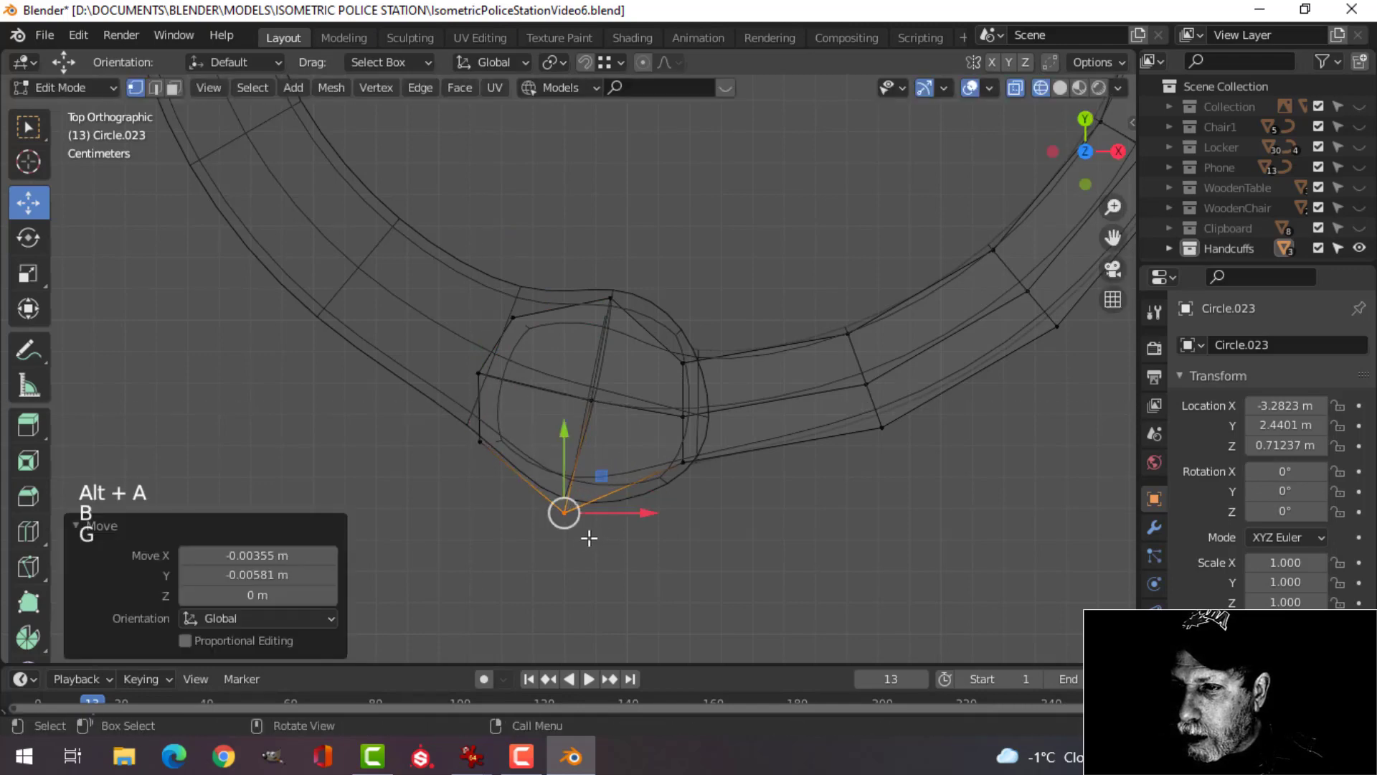
Select the added loop's upper vertices and nudge them farther outward along the hinge outline.
key("alt+a")
key("b")
left_click_drag(601, 286, 642, 325)
key("g")
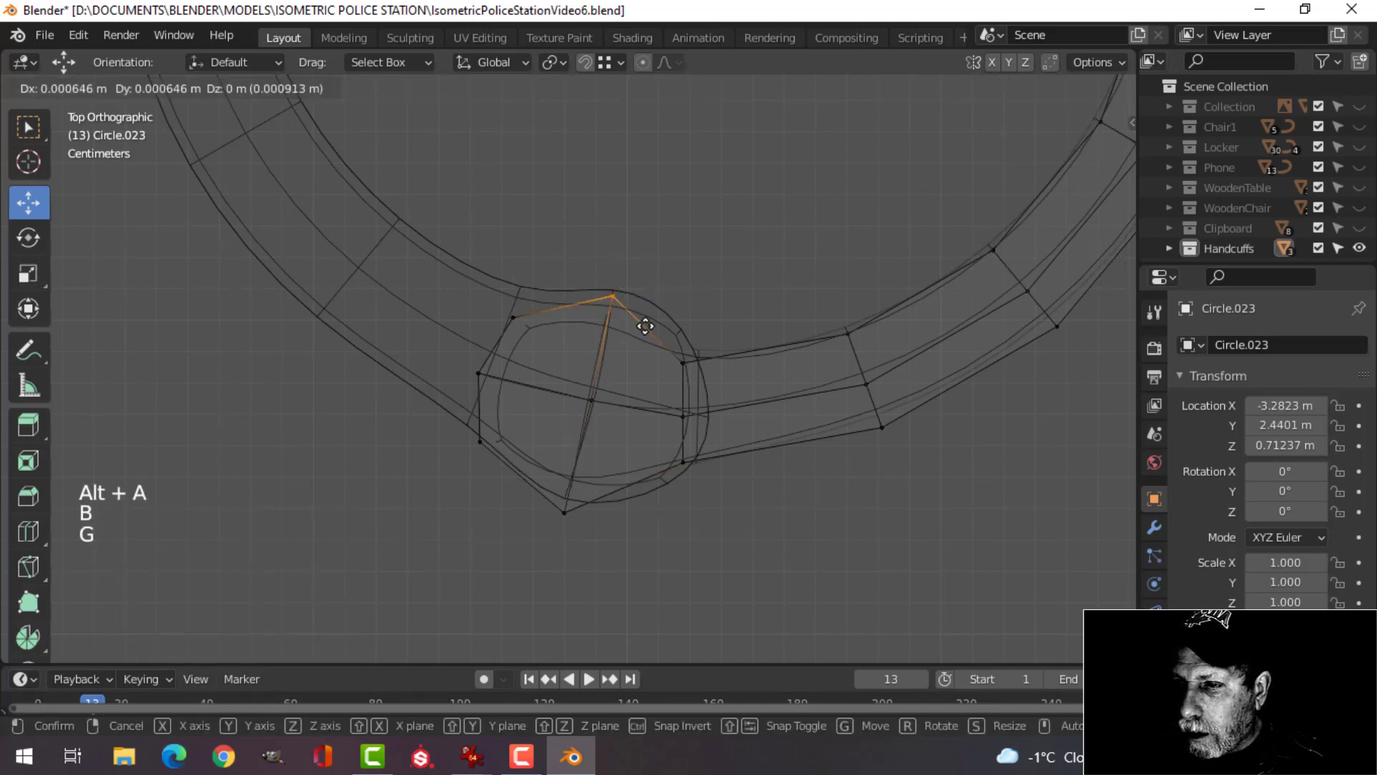
Move the inner vertex of the arm's hinge end by 0.002582 m in X and 0.004842 m in Y, and return to solid shading.
left_click(651, 315)
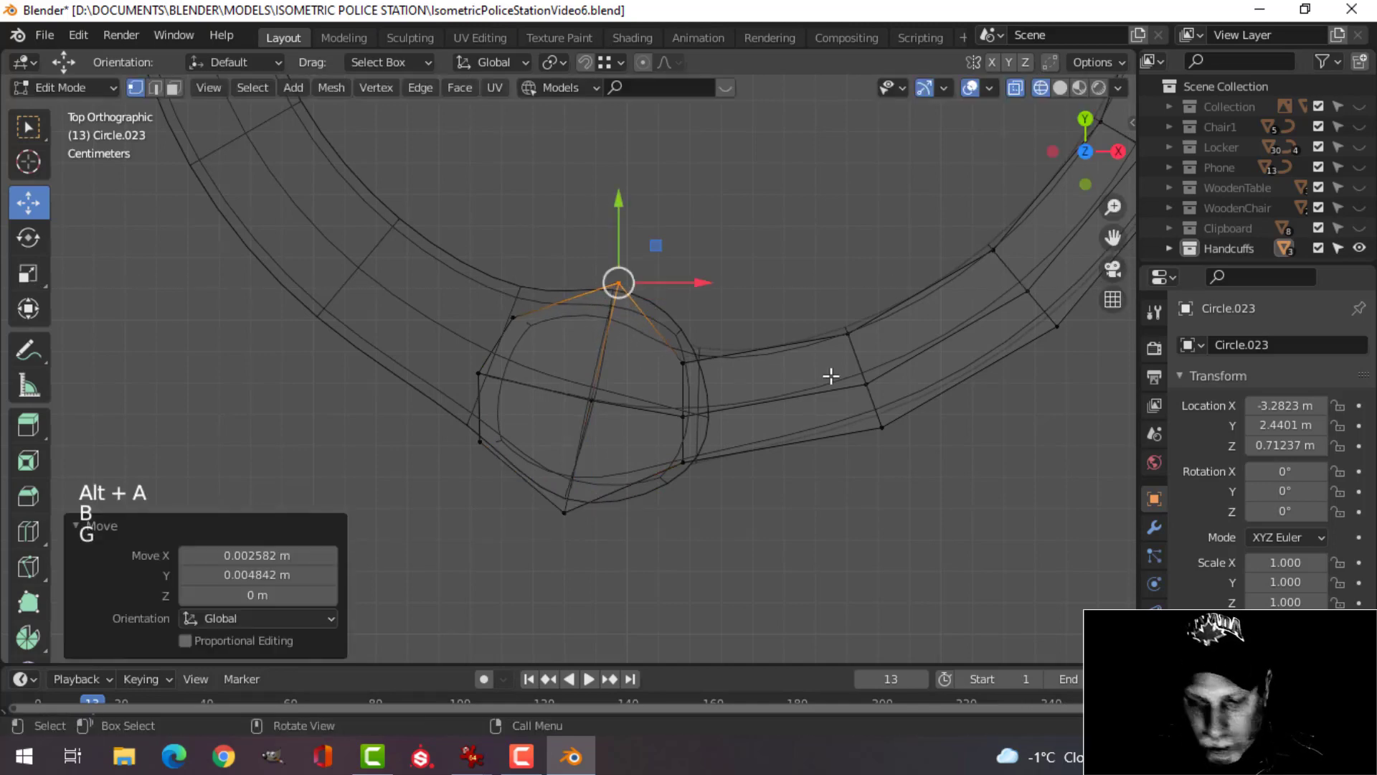
key("z")
middle_click_drag(957, 447, 868, 341)
key("Tab")
scroll(743, 417, "down", 3)
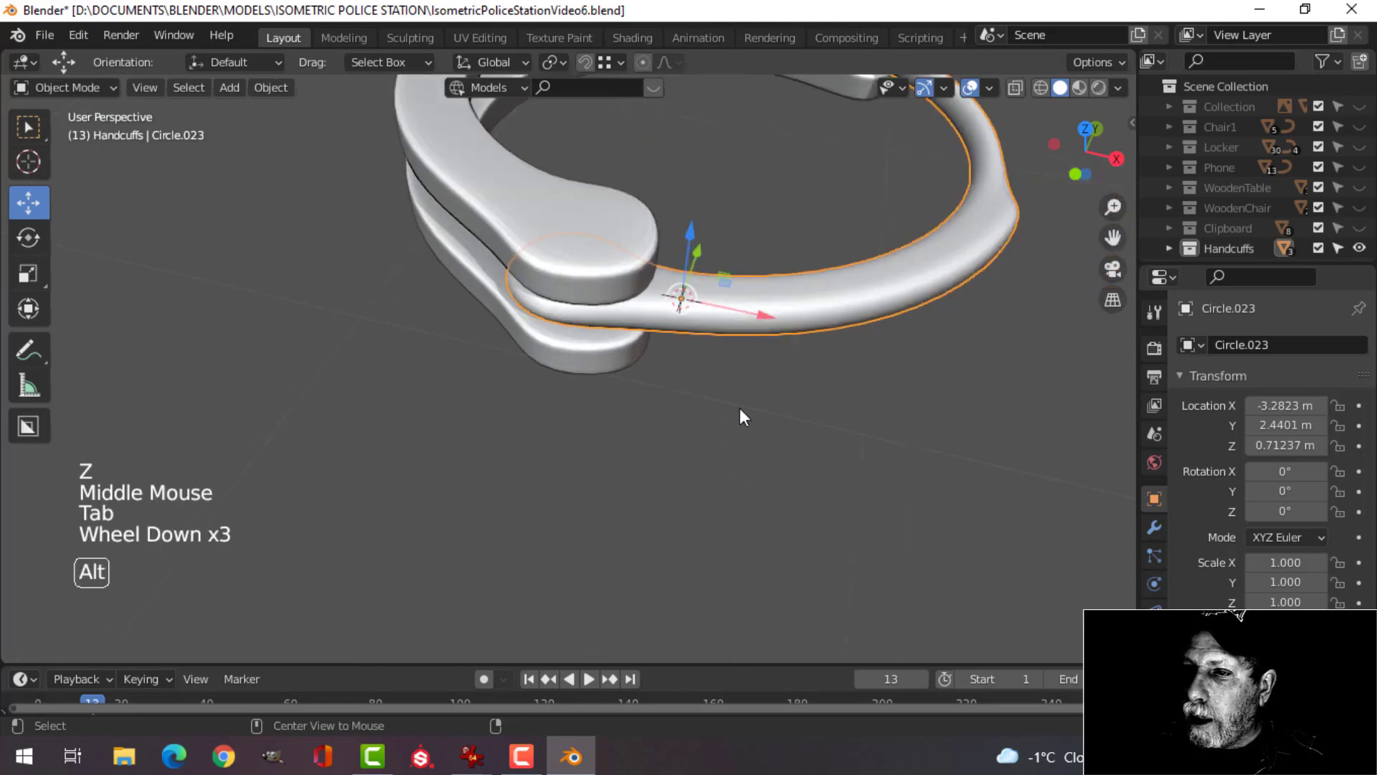
key("alt+a")
middle_click_drag(742, 416, 717, 312)
scroll(754, 332, "down", 3)
scroll(789, 411, "up", 1)
middle_click_drag(718, 312, 710, 262)
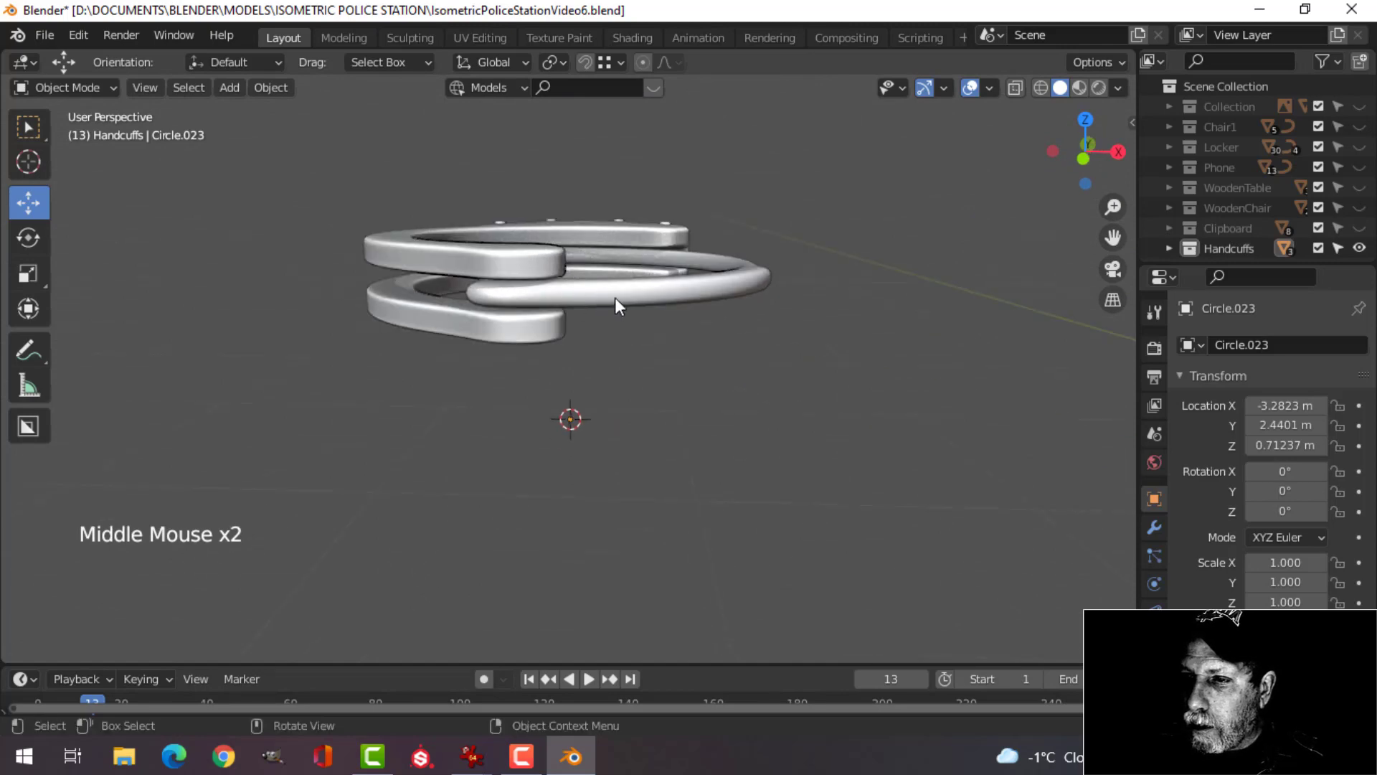
Add a loop cut around the arm's sides near the upper edge at factor -0.609, and another near the lower edge.
left_click(645, 299)
key("Tab")
middle_click_drag(645, 299, 769, 363)
scroll(565, 348, "up", 2)
key("alt+a")
middle_click_drag(565, 348, 584, 301)
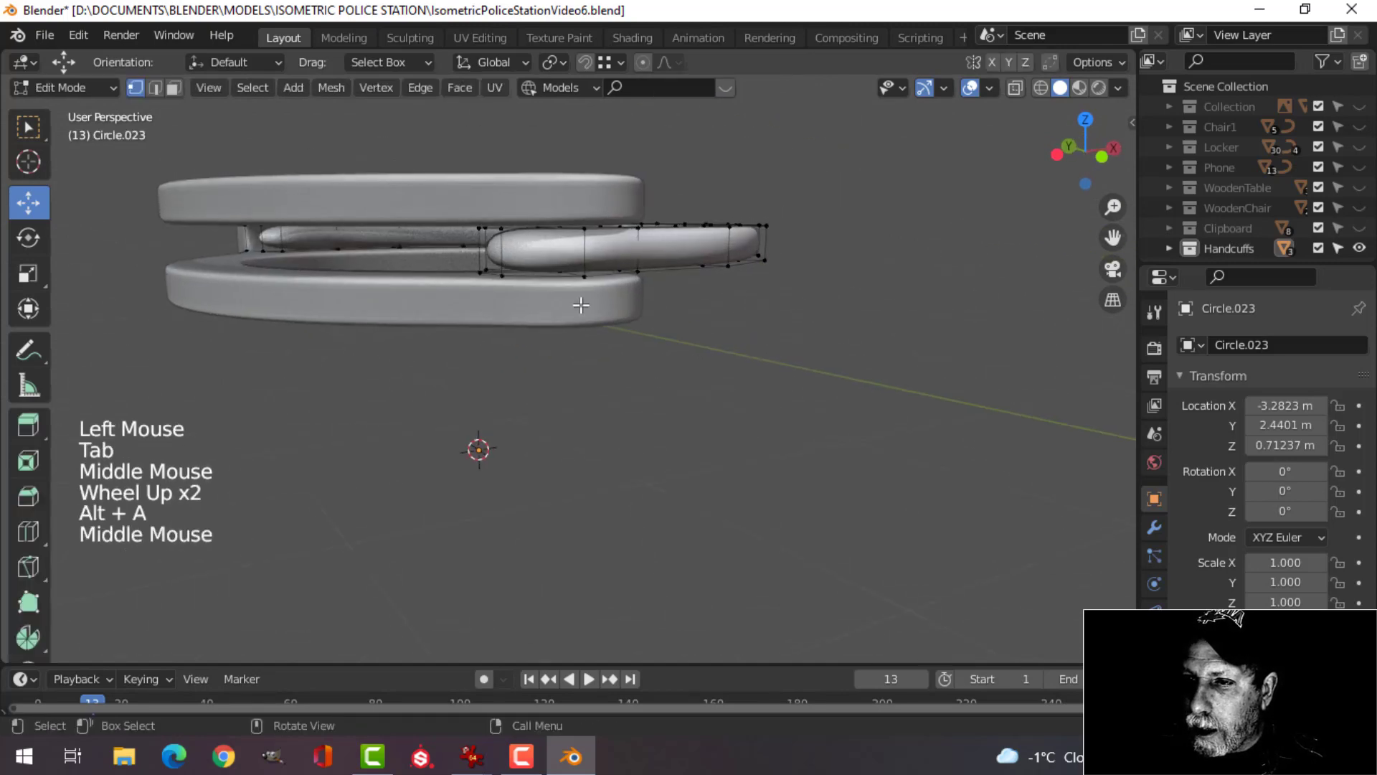
key("ctrl+r")
left_click(583, 247)
left_click(583, 239)
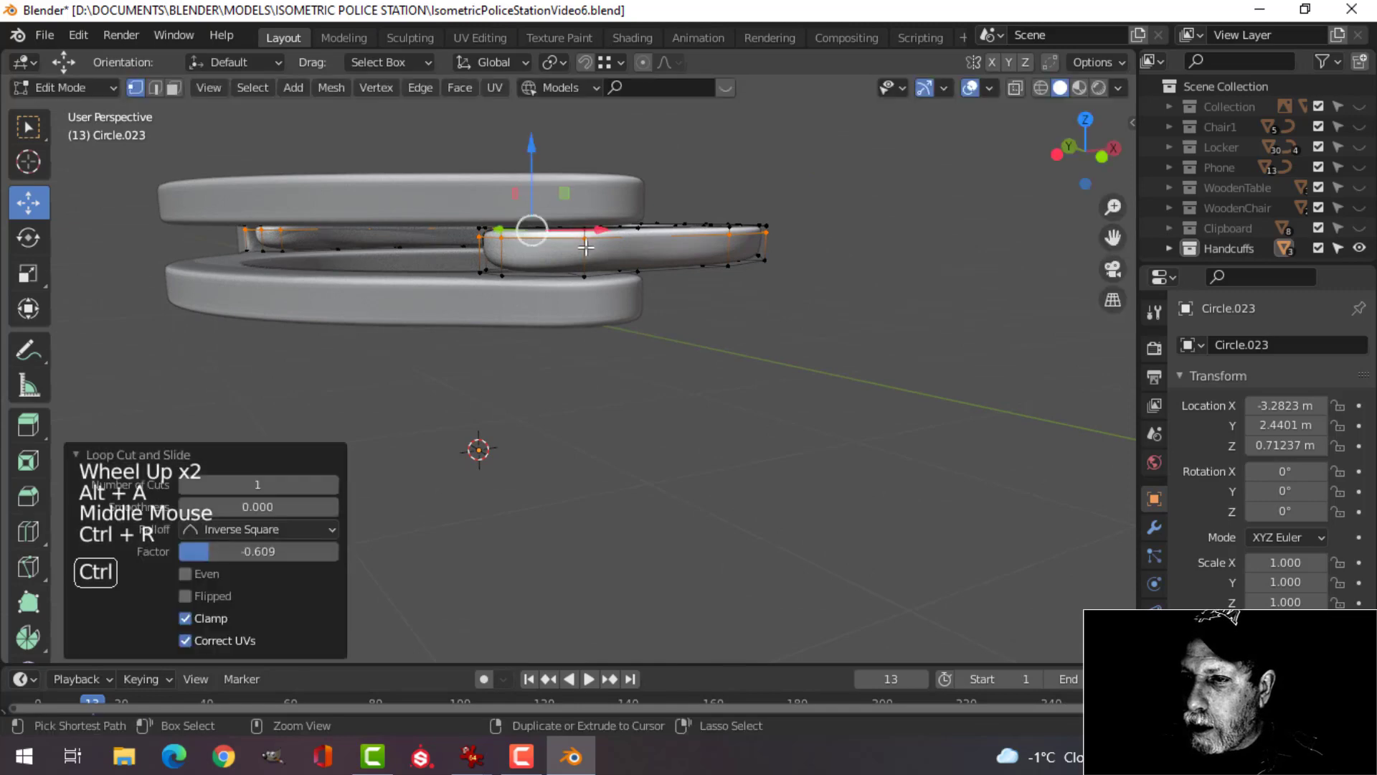
key("ctrl+r")
left_click(584, 246)
left_click(584, 254)
middle_click_drag(584, 255, 545, 391)
middle_click_drag(939, 384, 689, 302, "shift")
key("Tab")
key("alt+a")
Try to add a loop cut along the arm's narrow section at factor -0.688.
left_click(734, 351)
key("Tab")
scroll(735, 351, "up", 3)
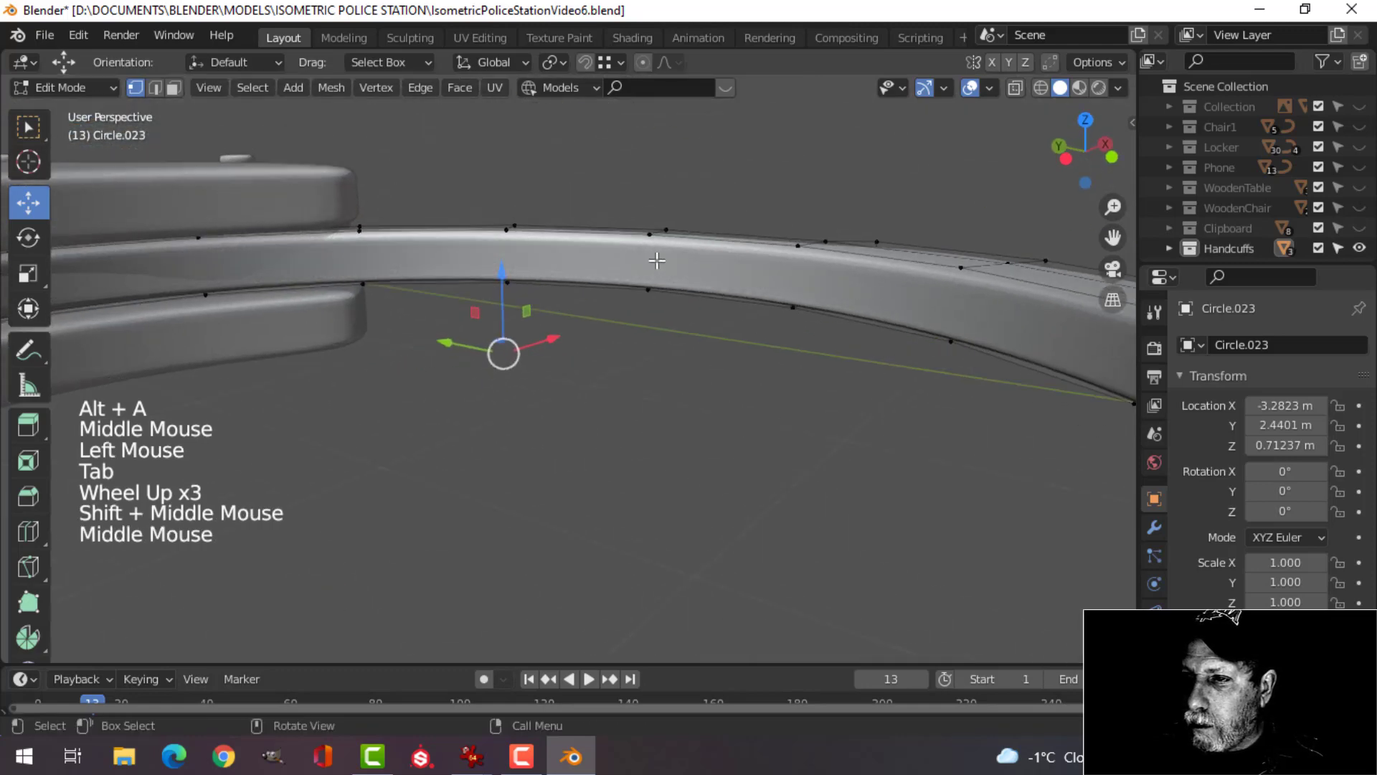
key("ctrl+r")
left_click(652, 251)
left_click(703, 269)
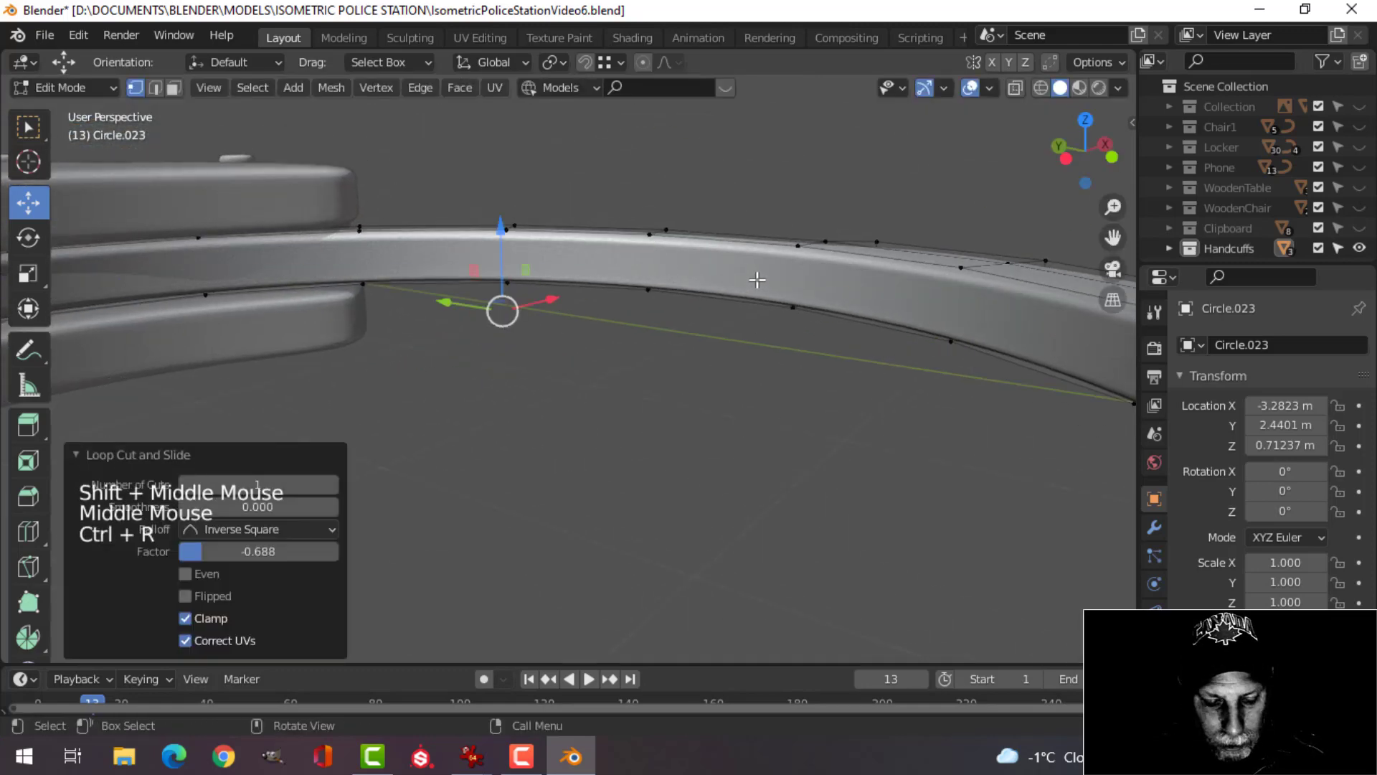
key("z")
mouse_move(586, 284)
middle_mouse_down()
mouse_move(719, 301)
mouse_move(655, 335)
mouse_move(760, 354)
middle_mouse_up()
key("ctrl+z")
key("ctrl+z")
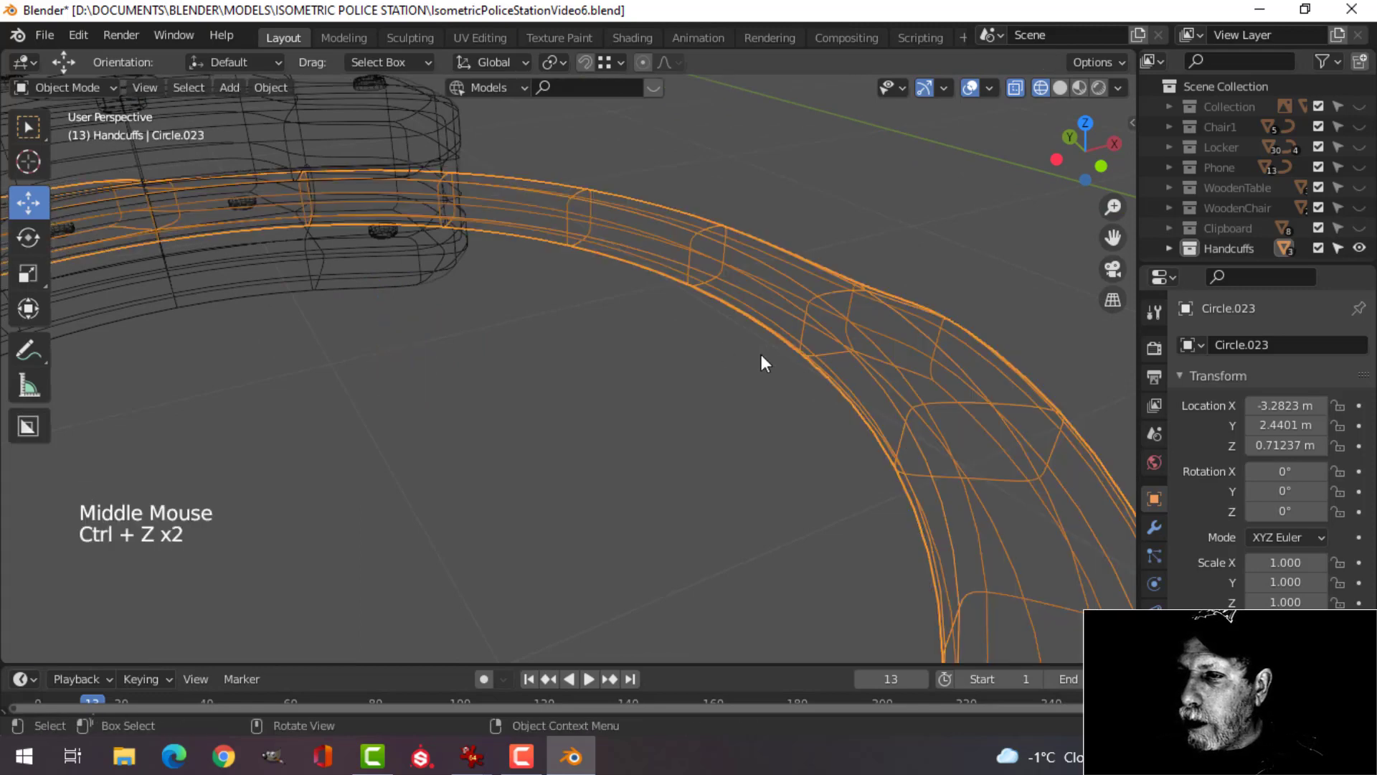
scroll(771, 356, "down", 2)
key("z")
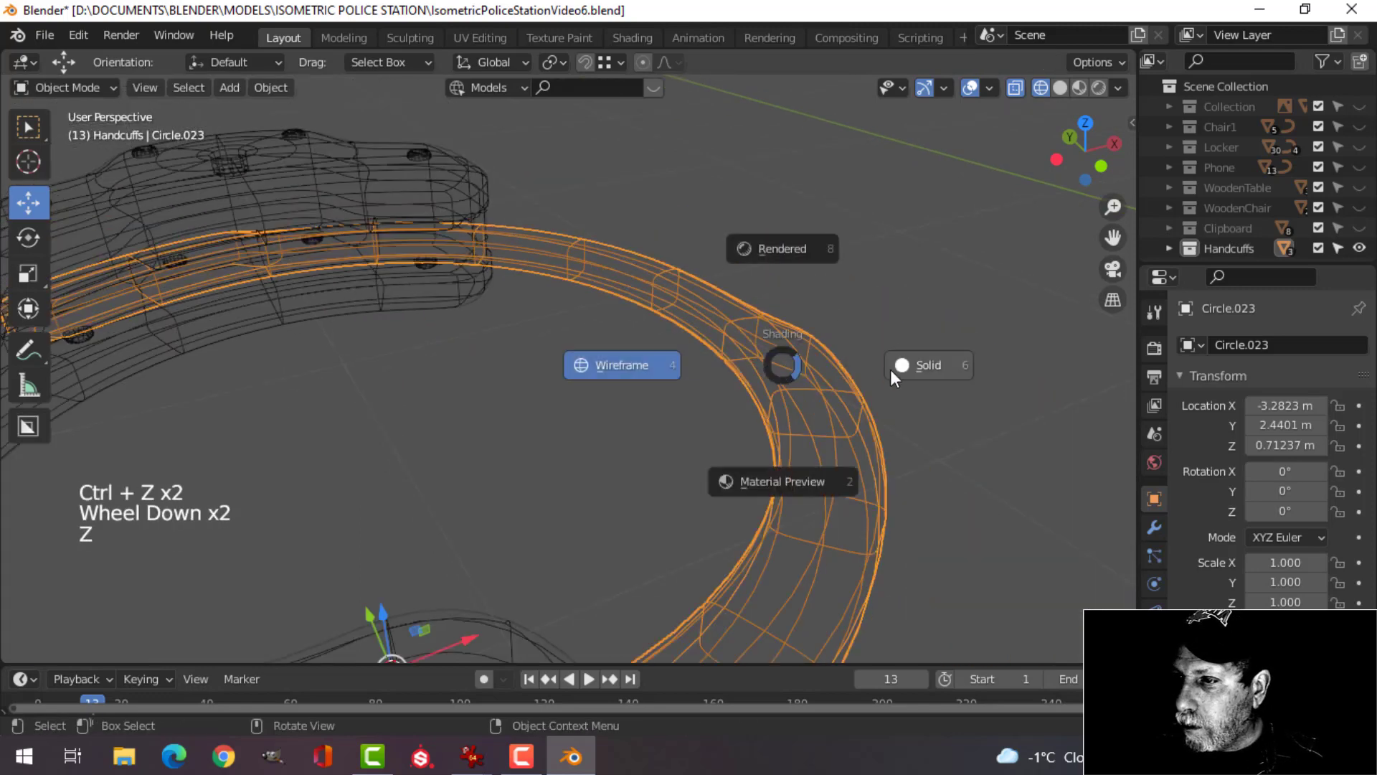
middle_click_drag(890, 368, 777, 420)
scroll(754, 347, "down", 1)
Add a loop cut along the arm's flat face, slid close to its inner edge.
key("alt+a")
middle_click_drag(759, 346, 652, 326)
scroll(645, 359, "up", 2)
left_click(665, 399)
key("Tab")
middle_click_drag(664, 399, 723, 424)
key("alt+a")
scroll(714, 361, "up", 2)
key("ctrl+r")
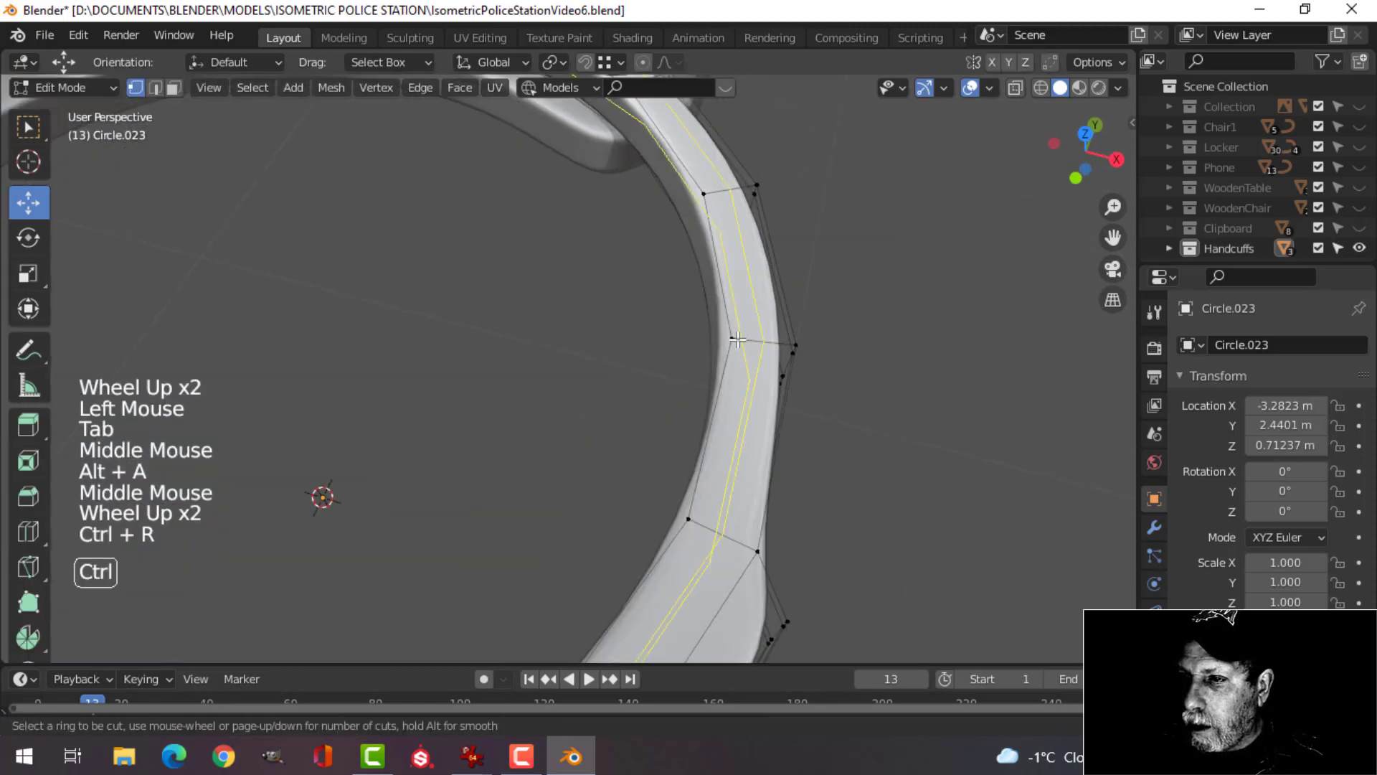
left_click(721, 357)
left_click(739, 353)
key("Tab")
scroll(606, 436, "down", 3)
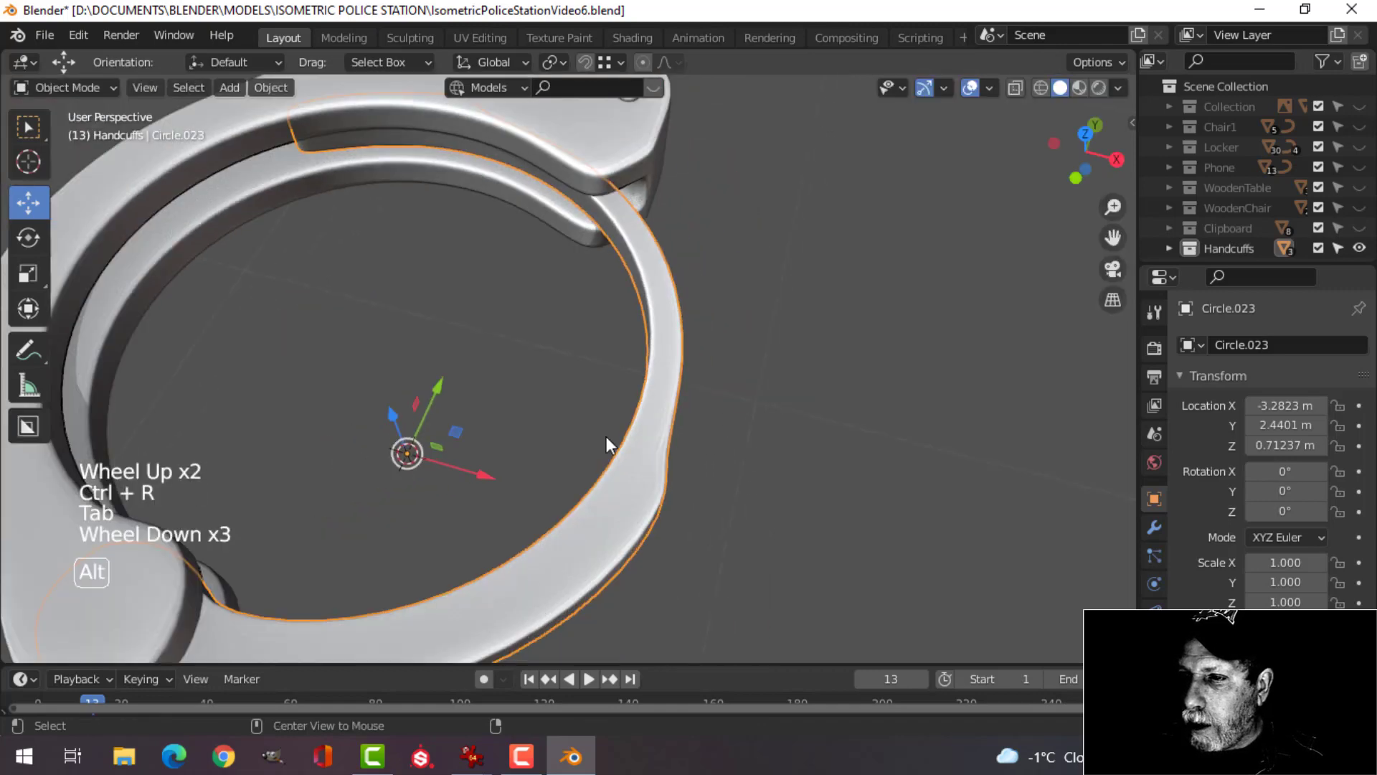
key("alt+a")
middle_click_drag(606, 436, 627, 378)
scroll(657, 422, "down", 3)
Thicken the arm by scaling its entire mesh by about 1.25 along Z.
left_click(646, 379)
key("Tab")
scroll(661, 381, "up", 3)
key("a")
middle_click_drag(784, 405, 761, 428, "shift")
key("KP_1")
scroll(757, 423, "up", 3)
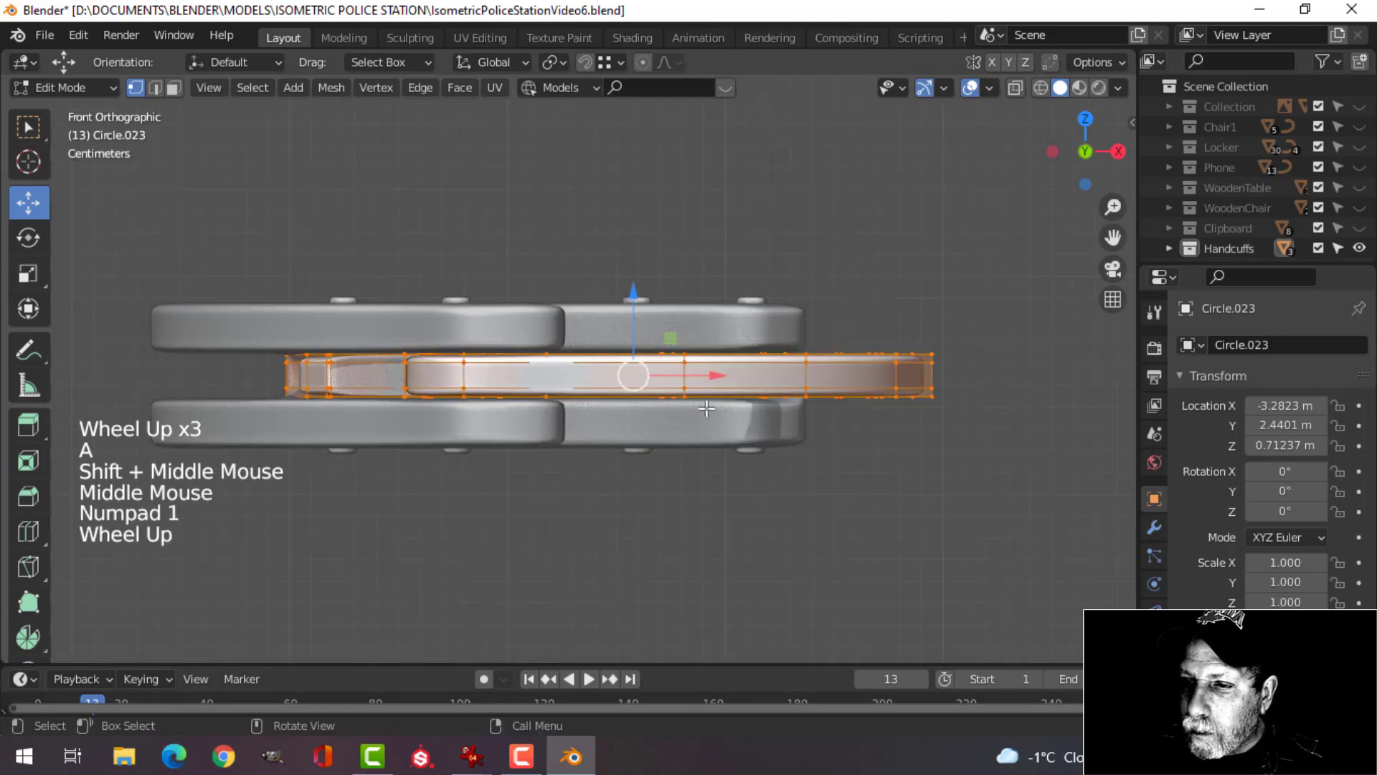
key("s")
key("z")
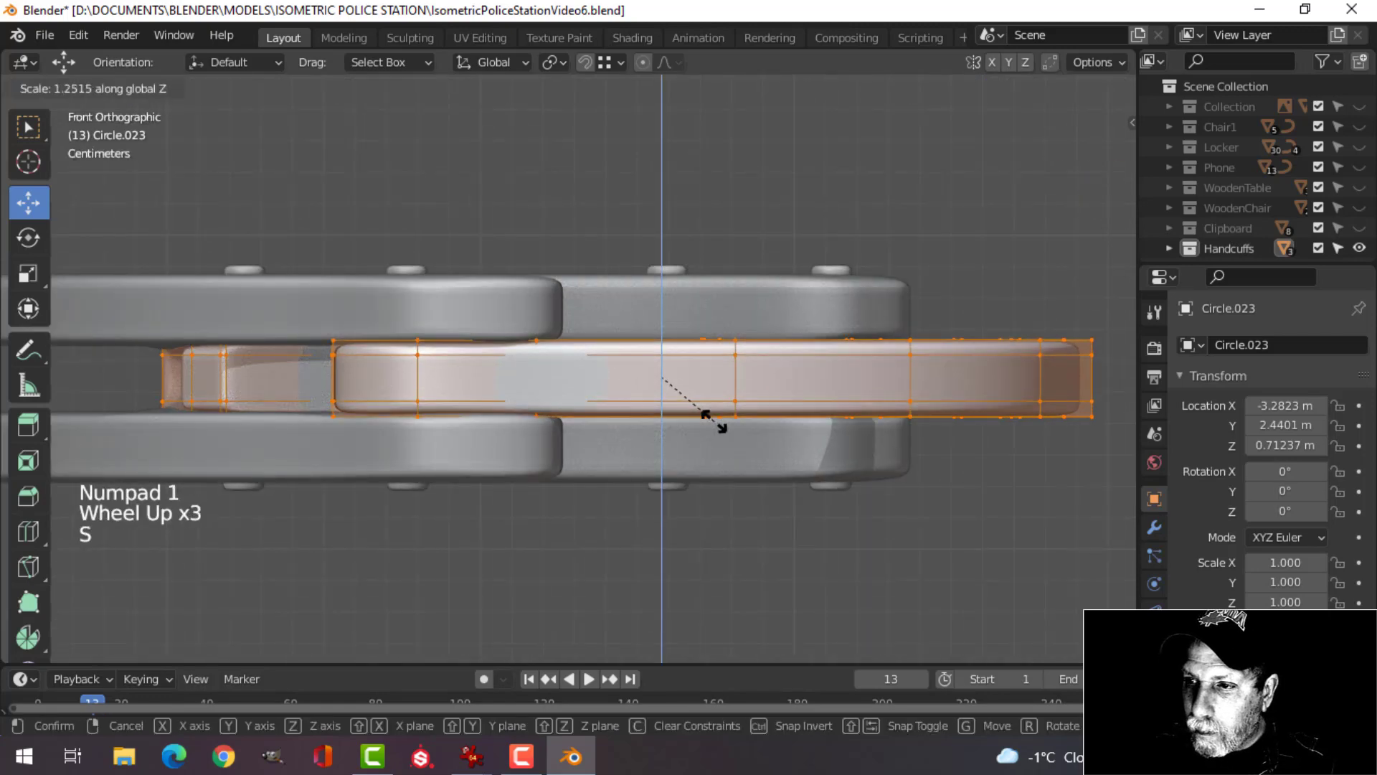
key("Tab")
key("alt+a")
scroll(742, 376, "down", 5)
middle_click_drag(743, 375, 606, 410)
scroll(614, 326, "up", 3)
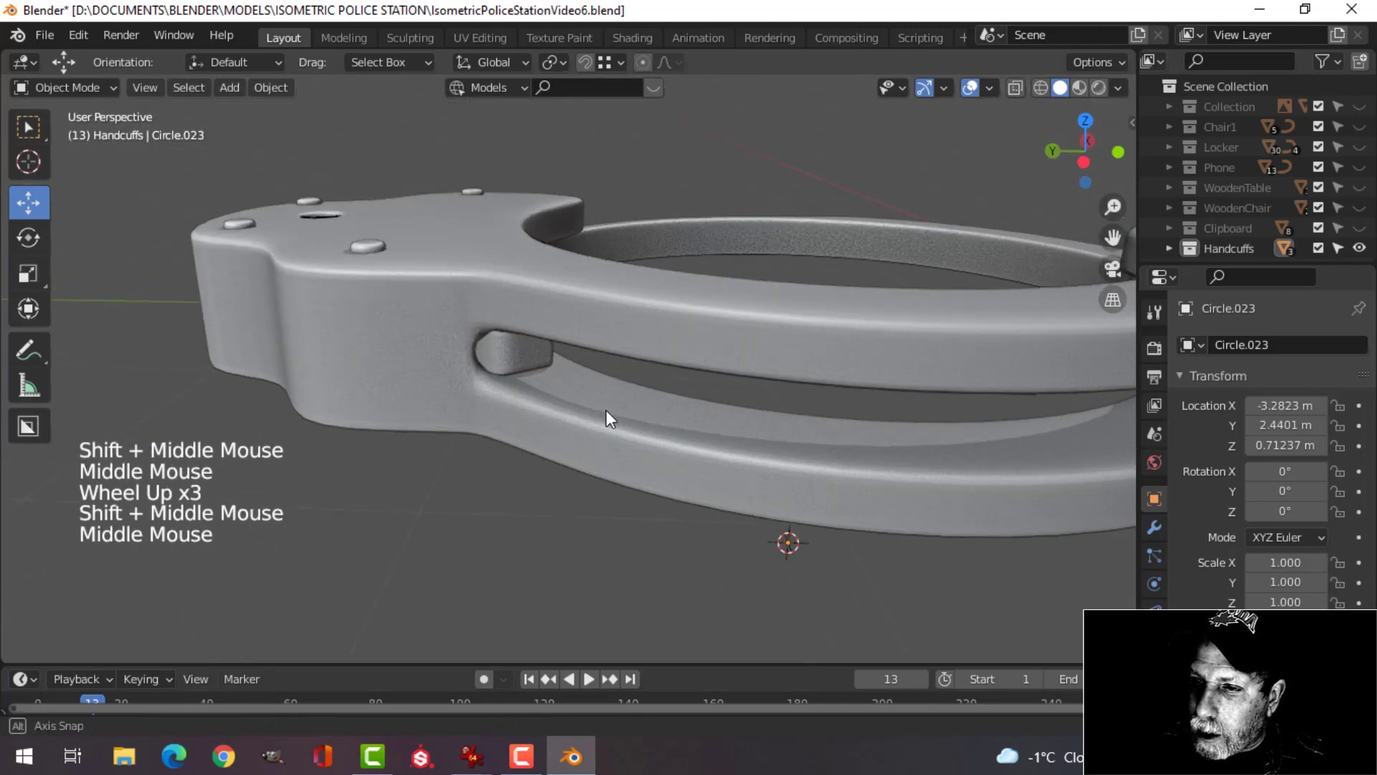
Move the outer corner vertices of the arm's free end inward, working from a top wireframe view.
left_click(525, 363)
key("KP_7")
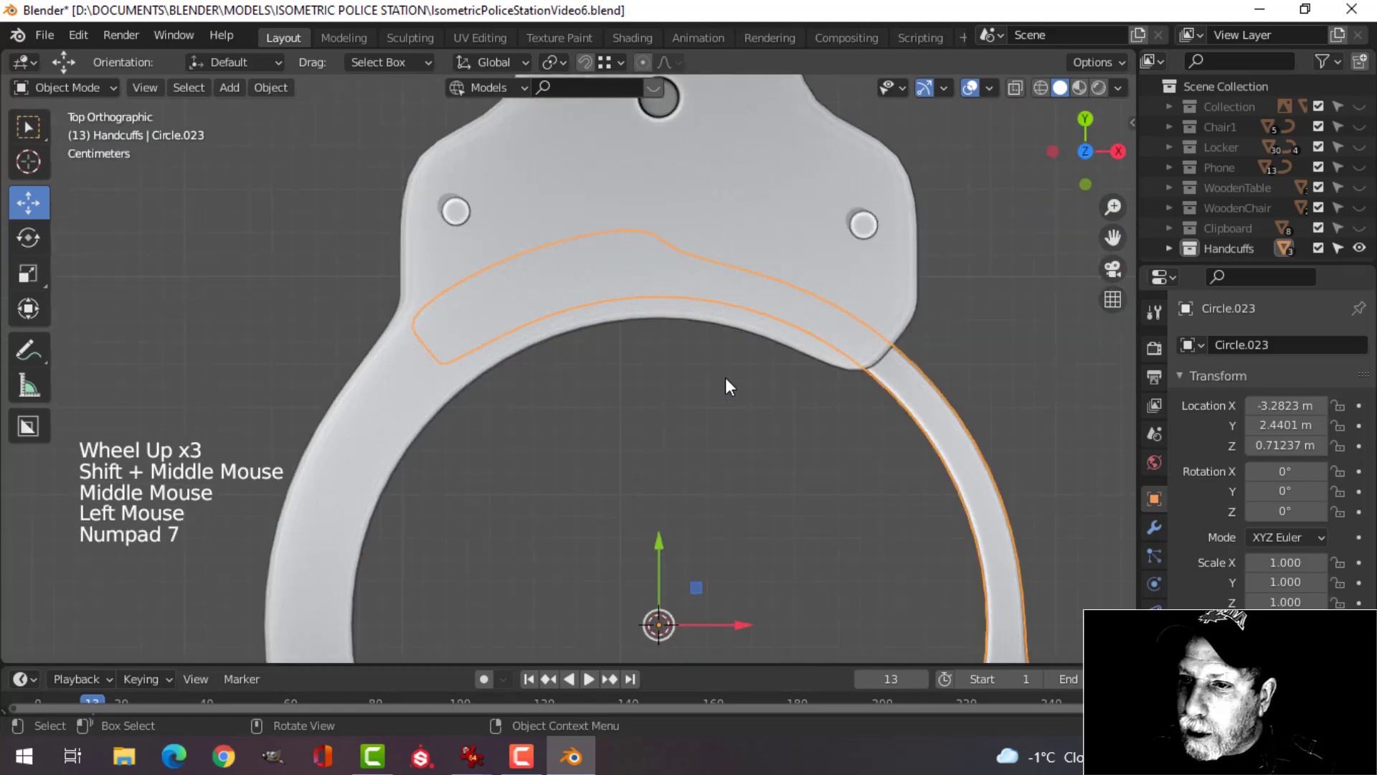
key("z")
middle_click_drag(550, 382, 514, 381, "shift")
scroll(549, 405, "up", 2)
key("Tab")
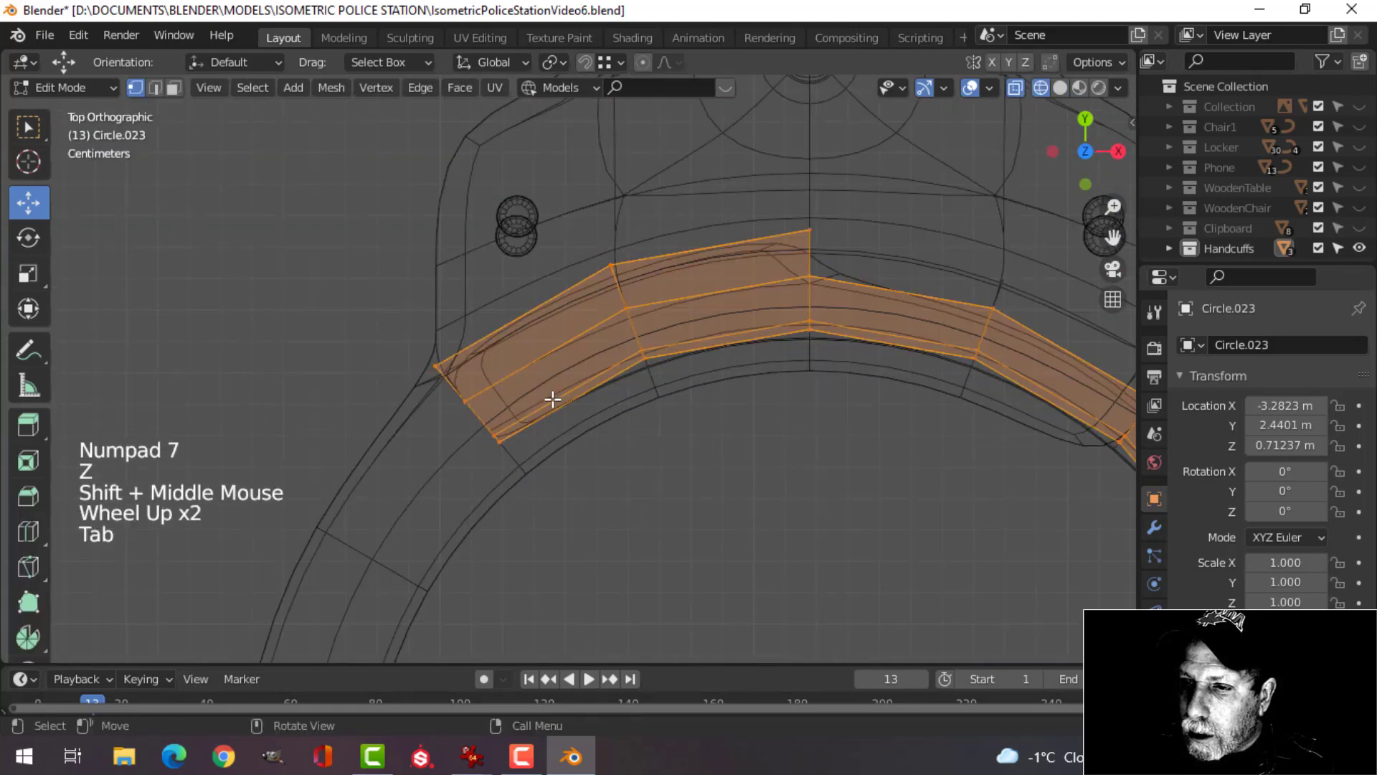
key("alt+a")
key("b")
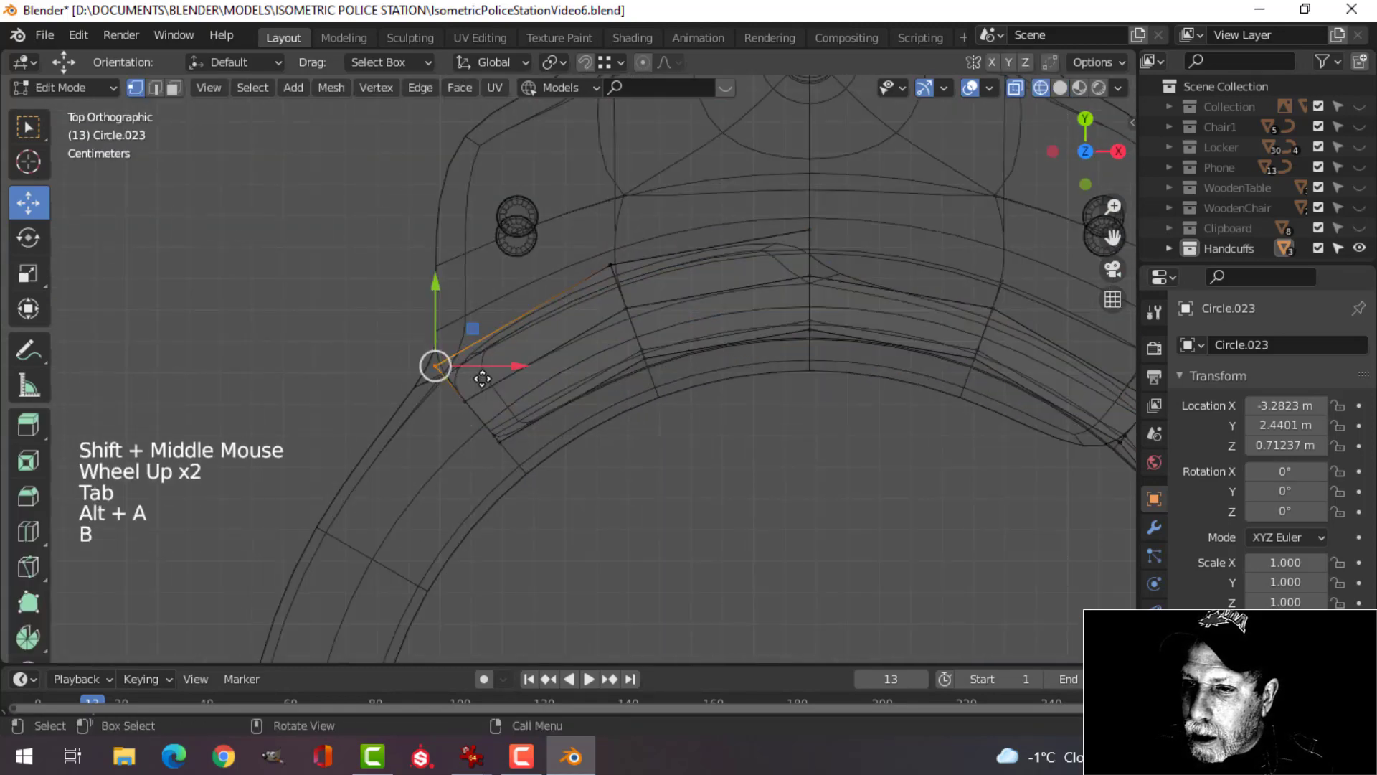
key("g")
left_click(518, 348)
Move the inner corner vertices of the arm's free end inward to round that end.
key("alt+a")
key("b")
left_click_drag(476, 424, 535, 463)
key("g")
left_click(575, 449)
key("alt+a")
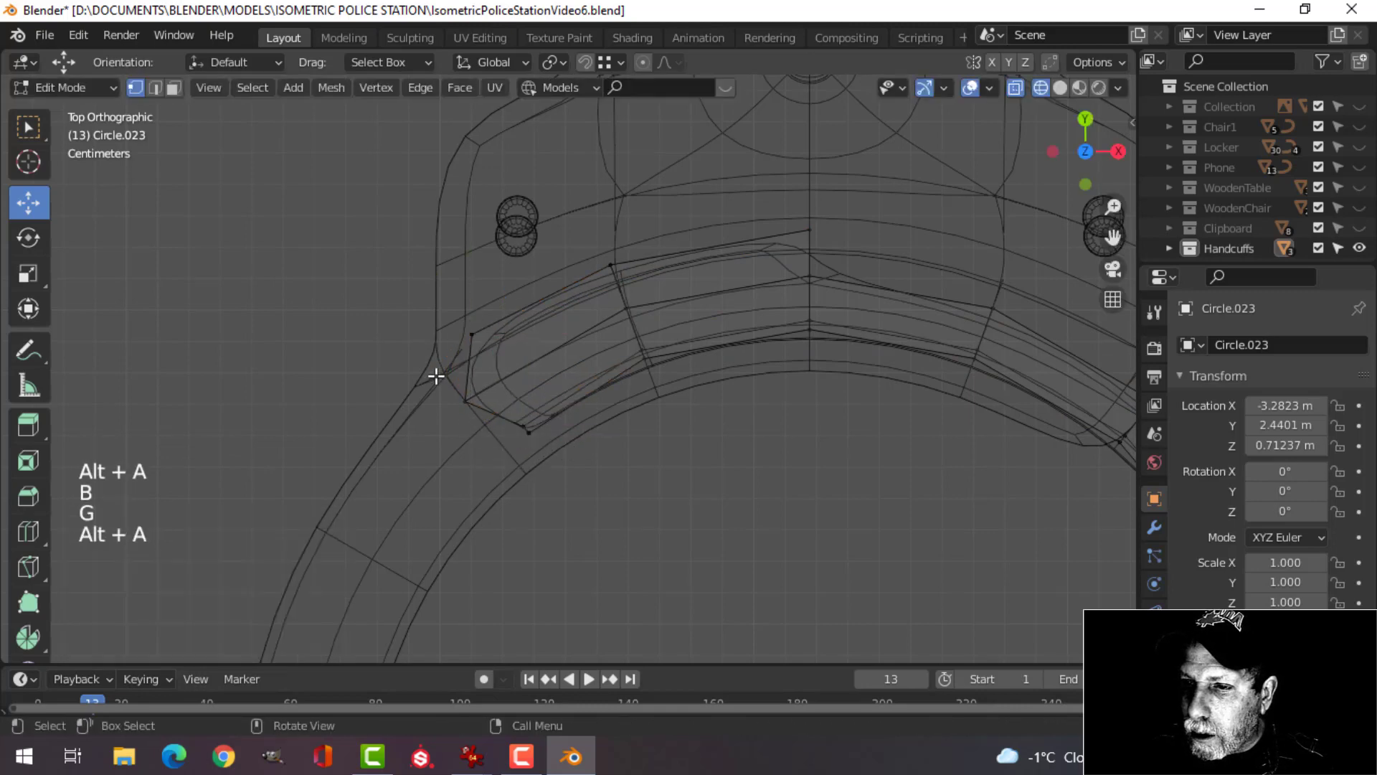
Move the free end's middle vertices 0.00936 m in X and 0.003873 m in Y, and its outer corner 0.00355 m and 0.003228 m.
left_click(465, 400)
key("b")
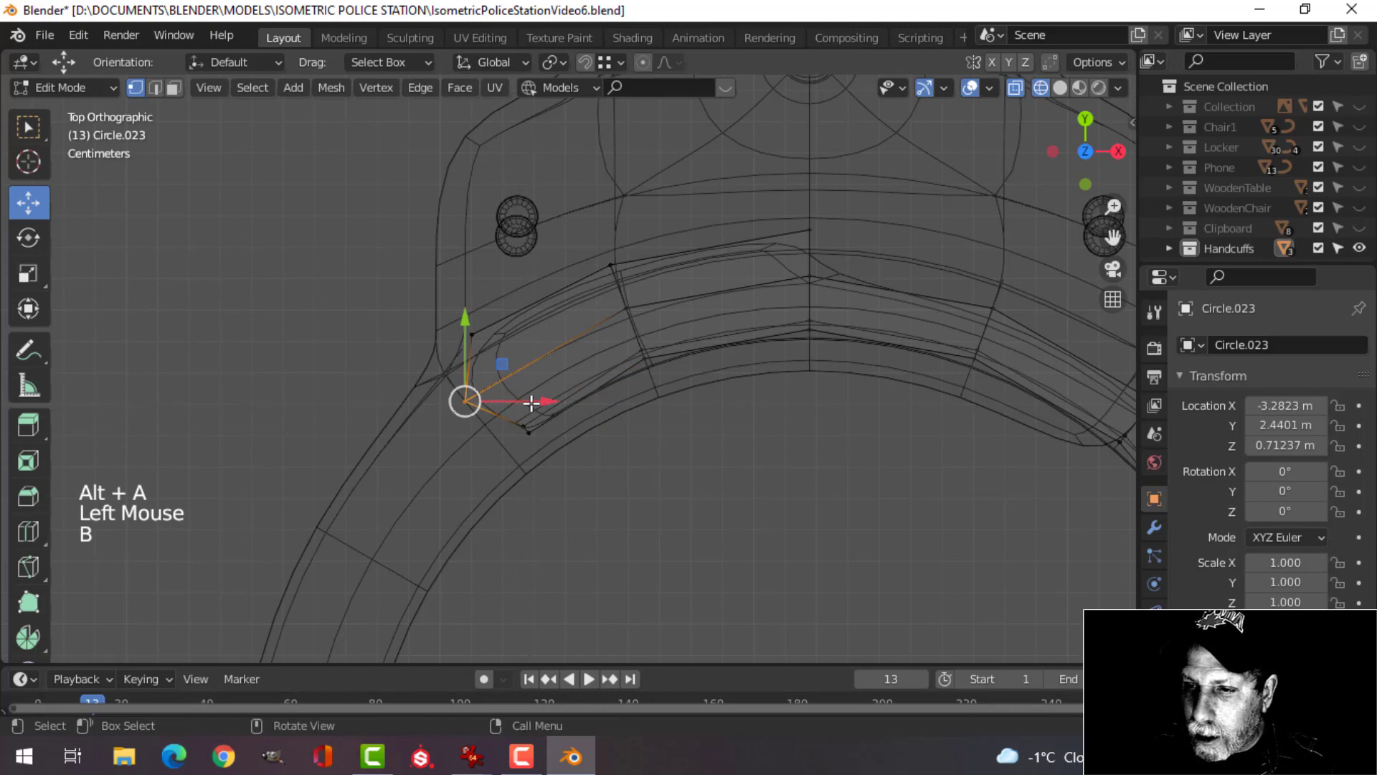
key("g")
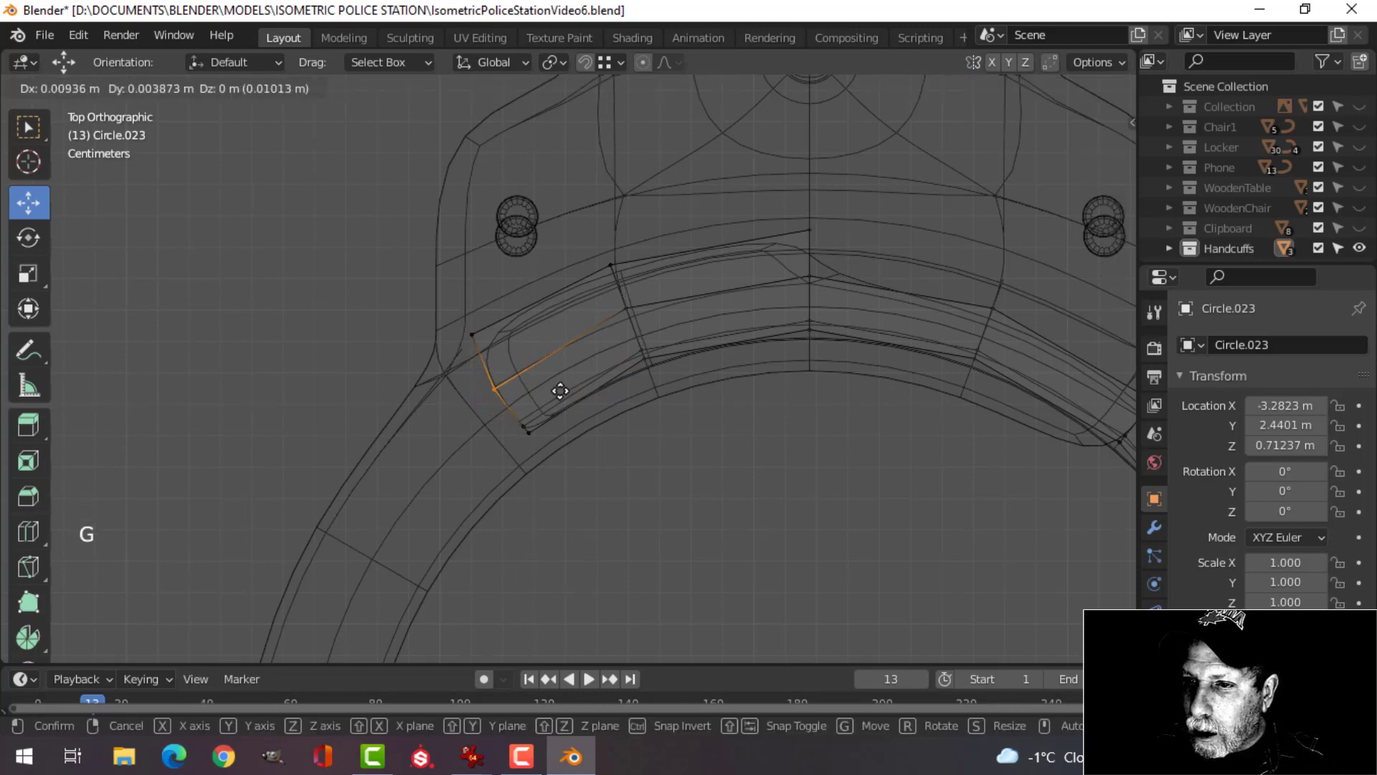
left_click(560, 391)
key("alt+a")
key("b")
left_click_drag(453, 310, 502, 340)
key("g")
left_click(518, 332)
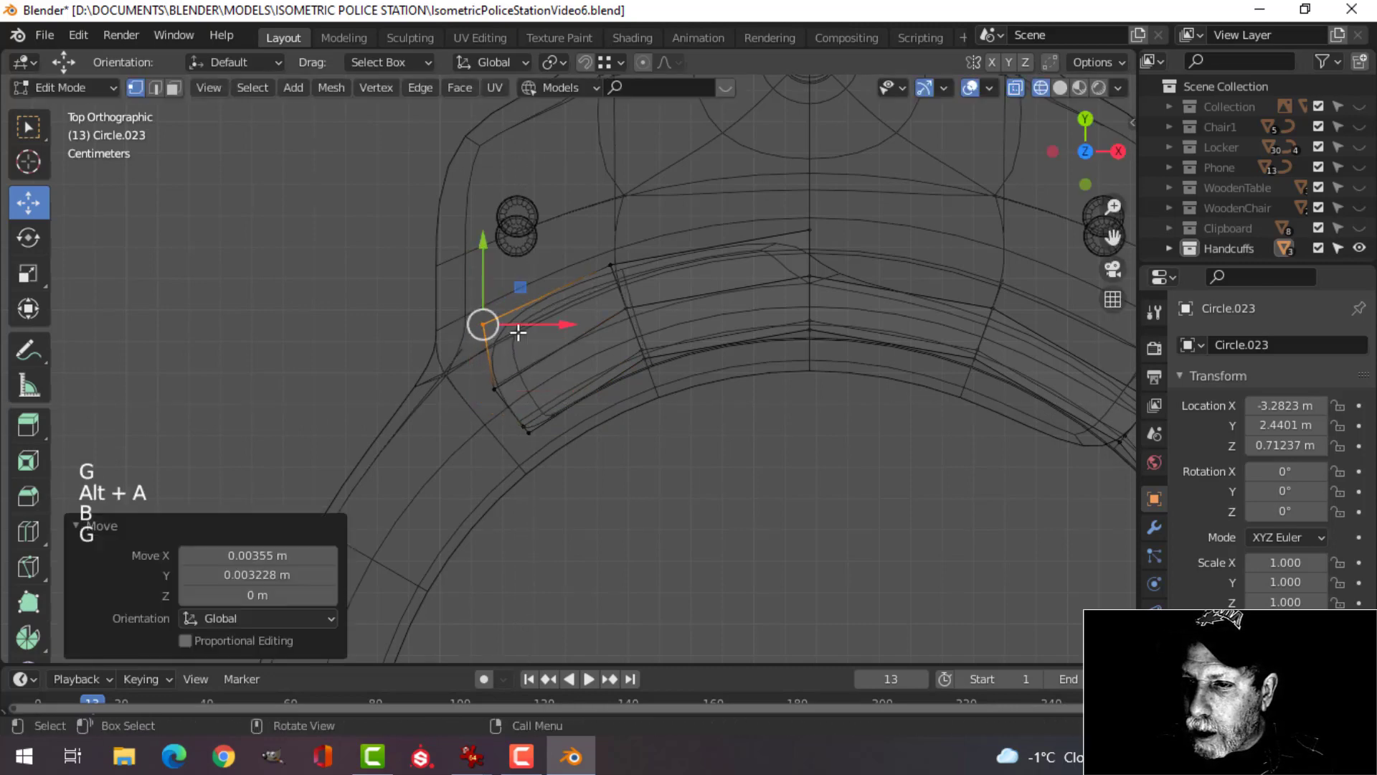
Nudge the free end's inner corner vertices by 0.000968 m in both X and Y.
key("alt+a")
key("b")
left_click_drag(512, 420, 542, 445)
key("g")
left_click(559, 429)
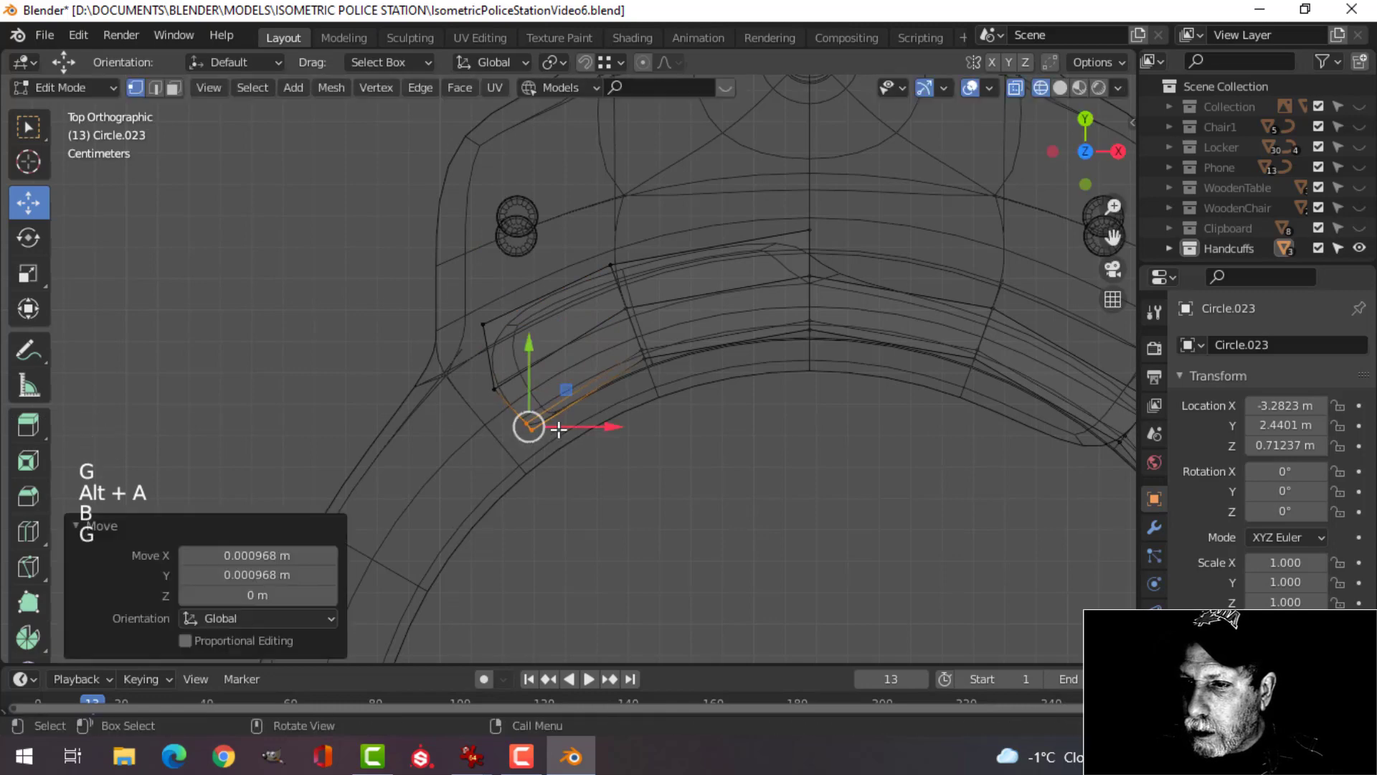
Try a loop cut across the arm close to its free end.
key("alt+a")
key("ctrl+r")
left_click(555, 314)
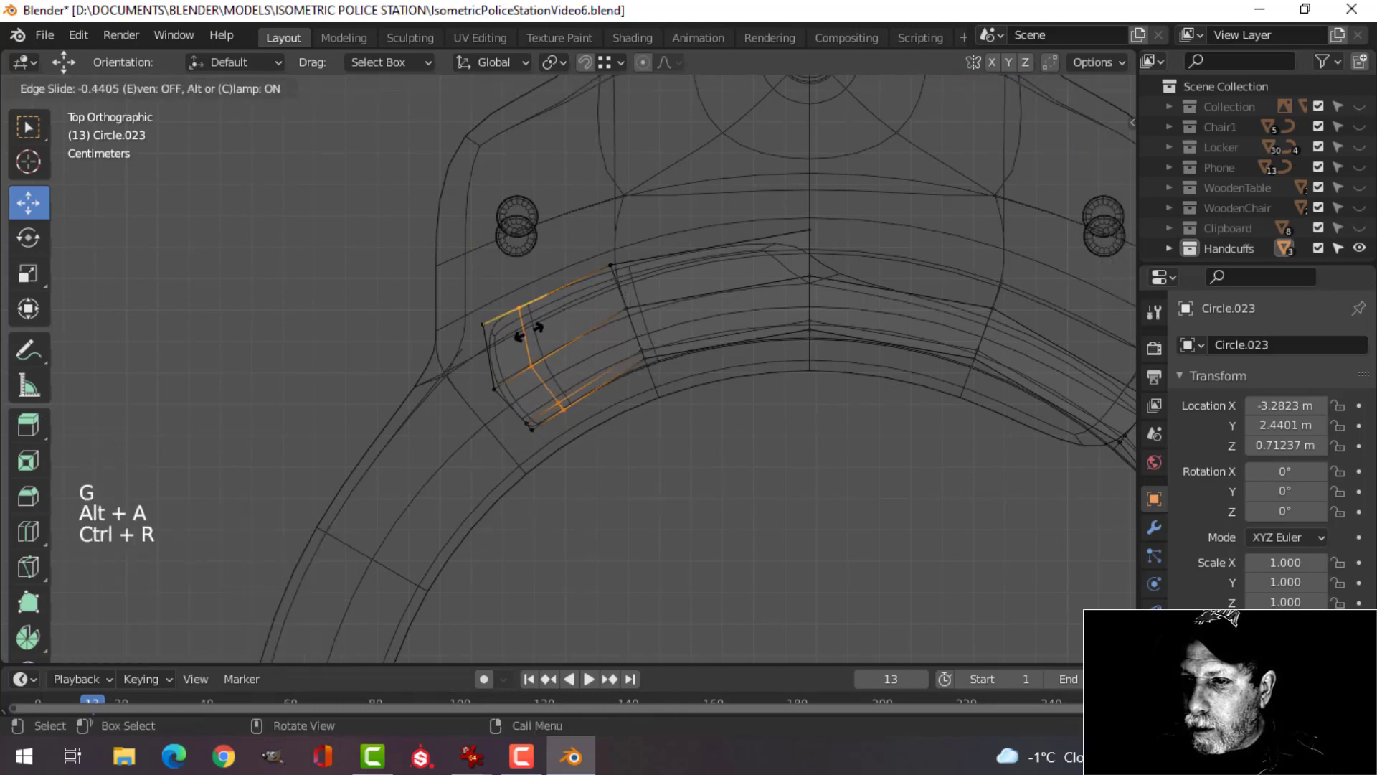
left_click(529, 331)
key("Tab")
scroll(584, 450, "down", 4)
key("alt+a")
middle_click_drag(584, 451, 654, 352)
key("z")
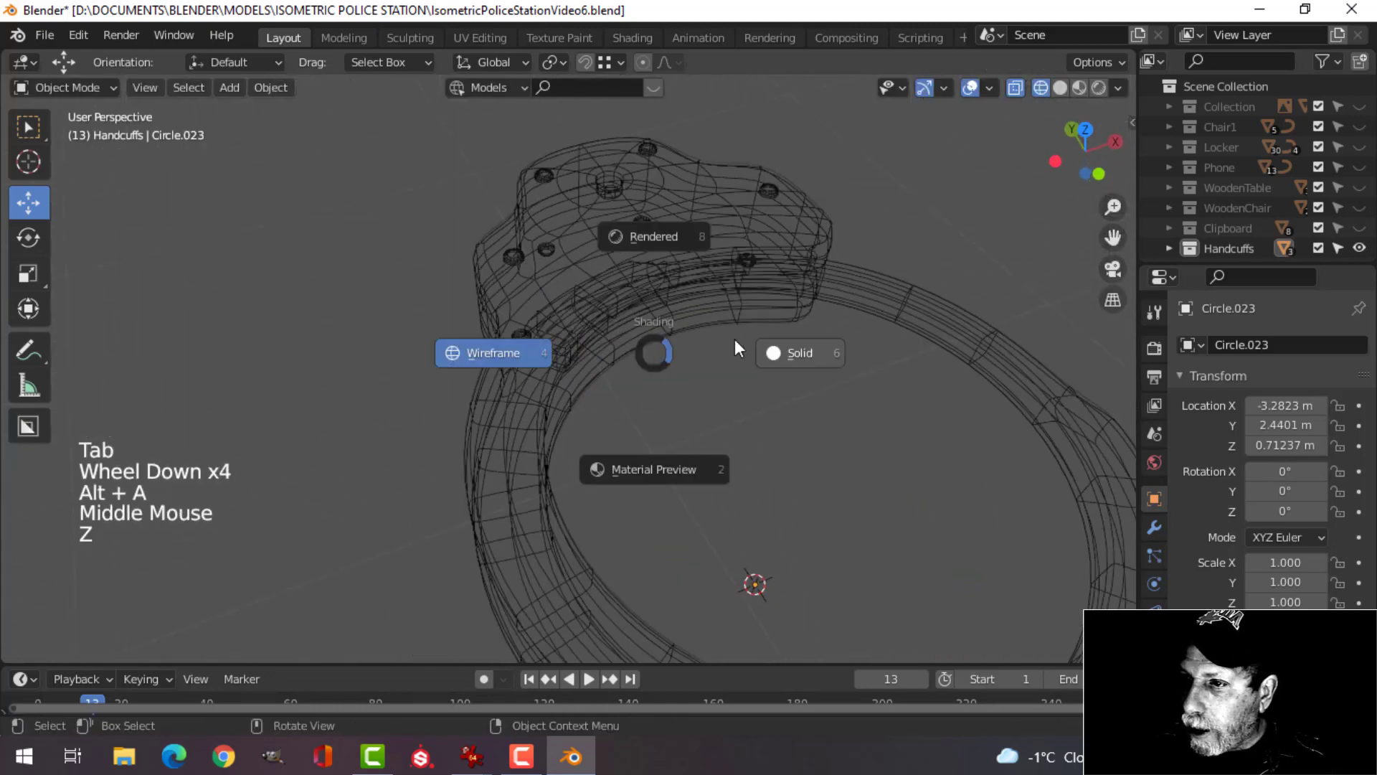
Dissolve the edge loop across the arm next to its free end.
scroll(783, 390, "down", 4)
mouse_move(784, 390)
middle_mouse_down()
mouse_move(744, 277)
mouse_move(799, 270)
mouse_move(714, 316)
mouse_move(645, 381)
mouse_move(609, 356)
mouse_move(619, 506)
mouse_move(601, 449)
mouse_move(572, 445)
mouse_move(632, 471)
middle_mouse_up()
scroll(713, 315, "up", 2)
scroll(607, 355, "up", 3)
key("Tab")
key("alt+a")
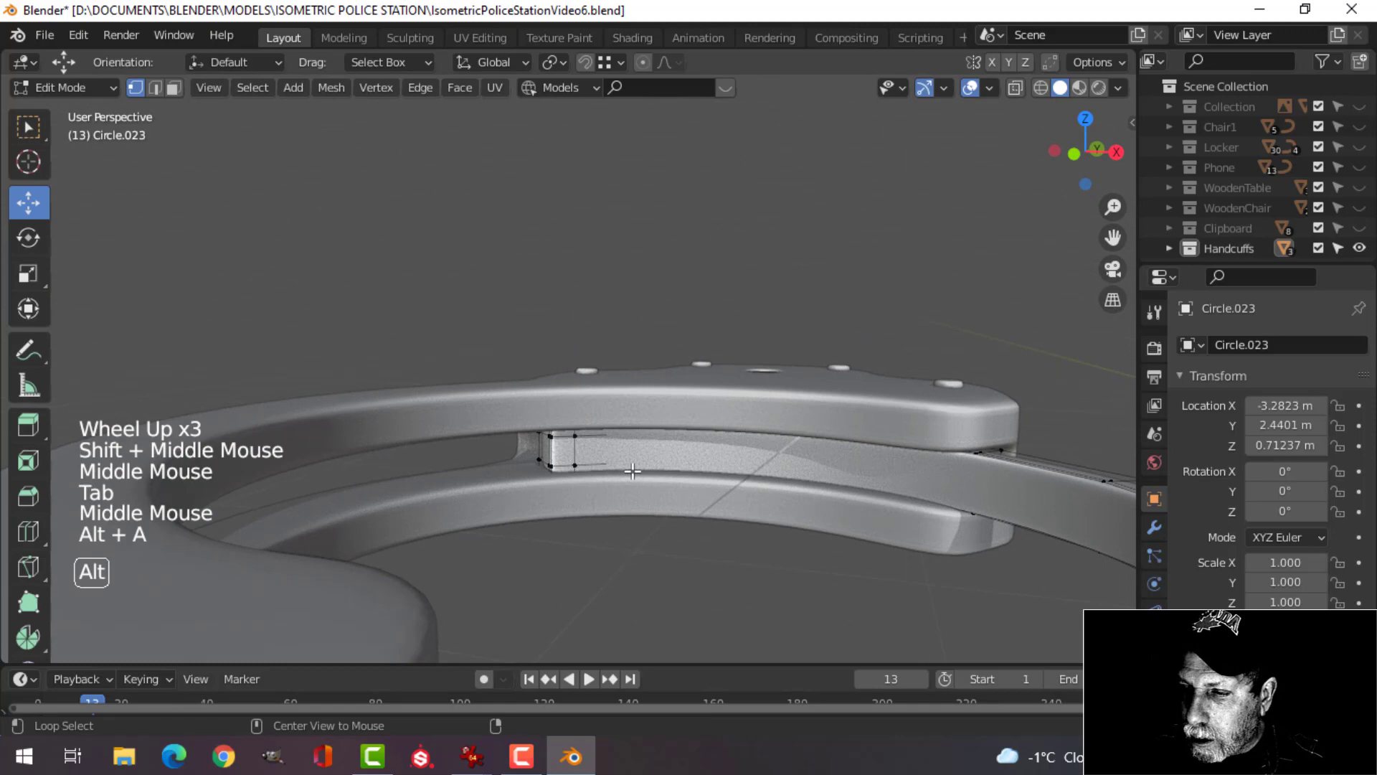
left_click(592, 459, "alt+shift")
key("x")
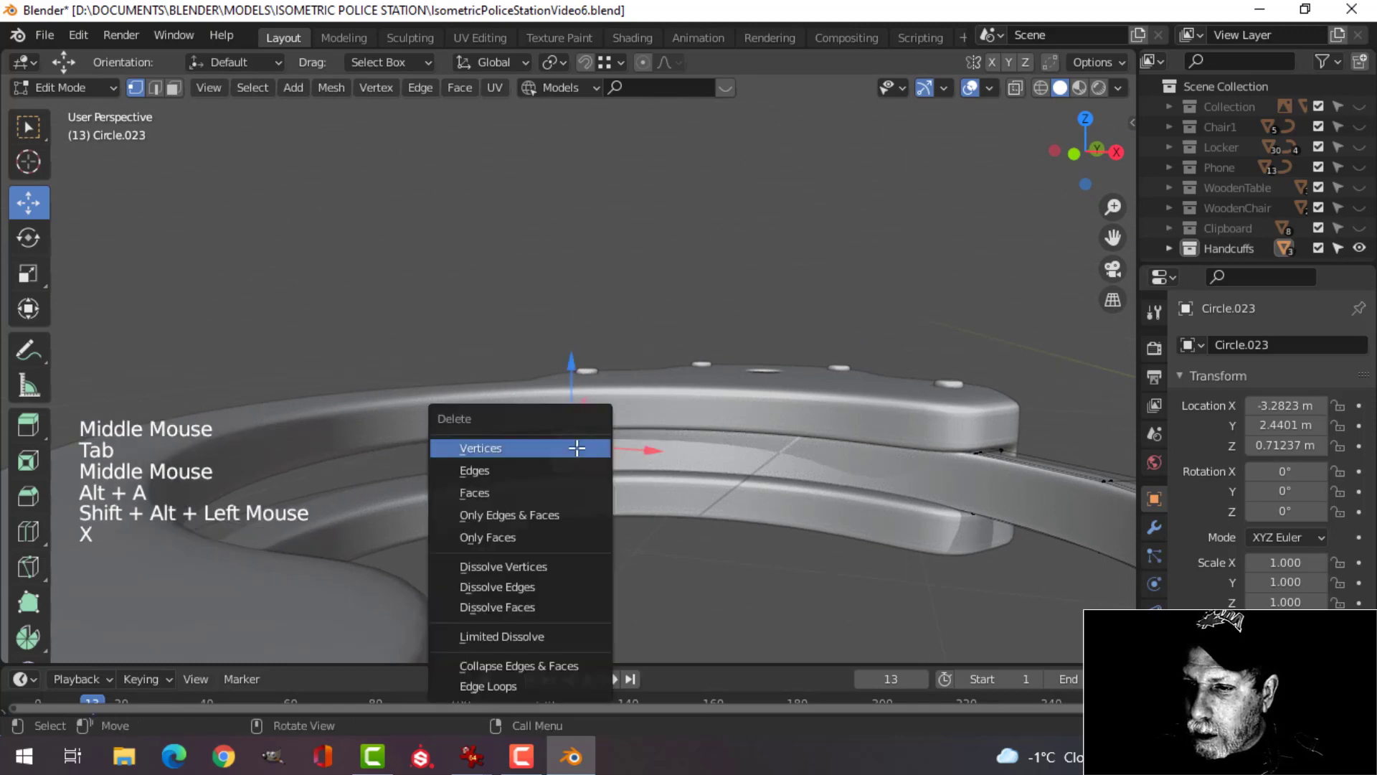
left_click(548, 587)
middle_click_drag(615, 498, 608, 548)
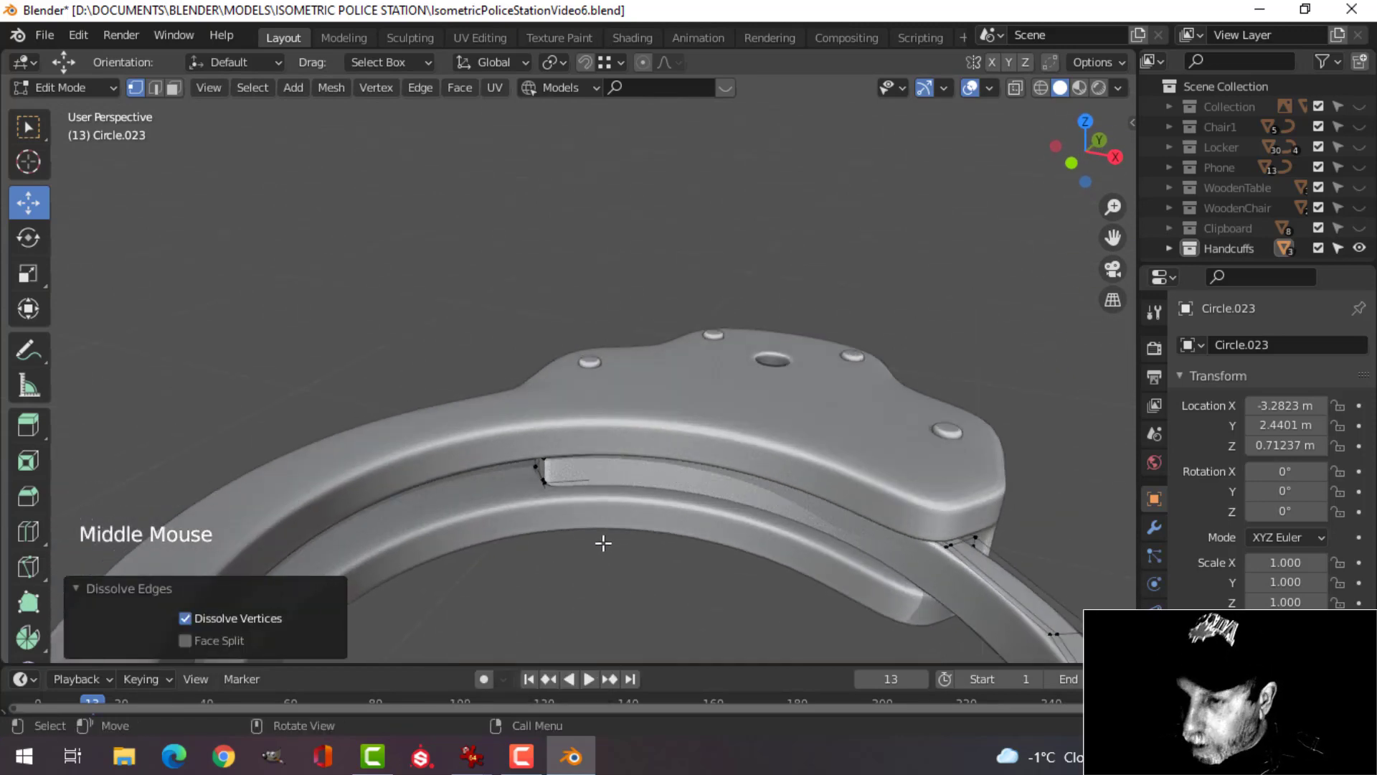
Move the free end's inner corner vertices by about 0.004 m in X and Y in the top wireframe view.
key("KP_7")
key("z")
left_click(473, 564)
scroll(683, 483, "up", 4)
middle_click_drag(682, 483, 690, 413, "shift")
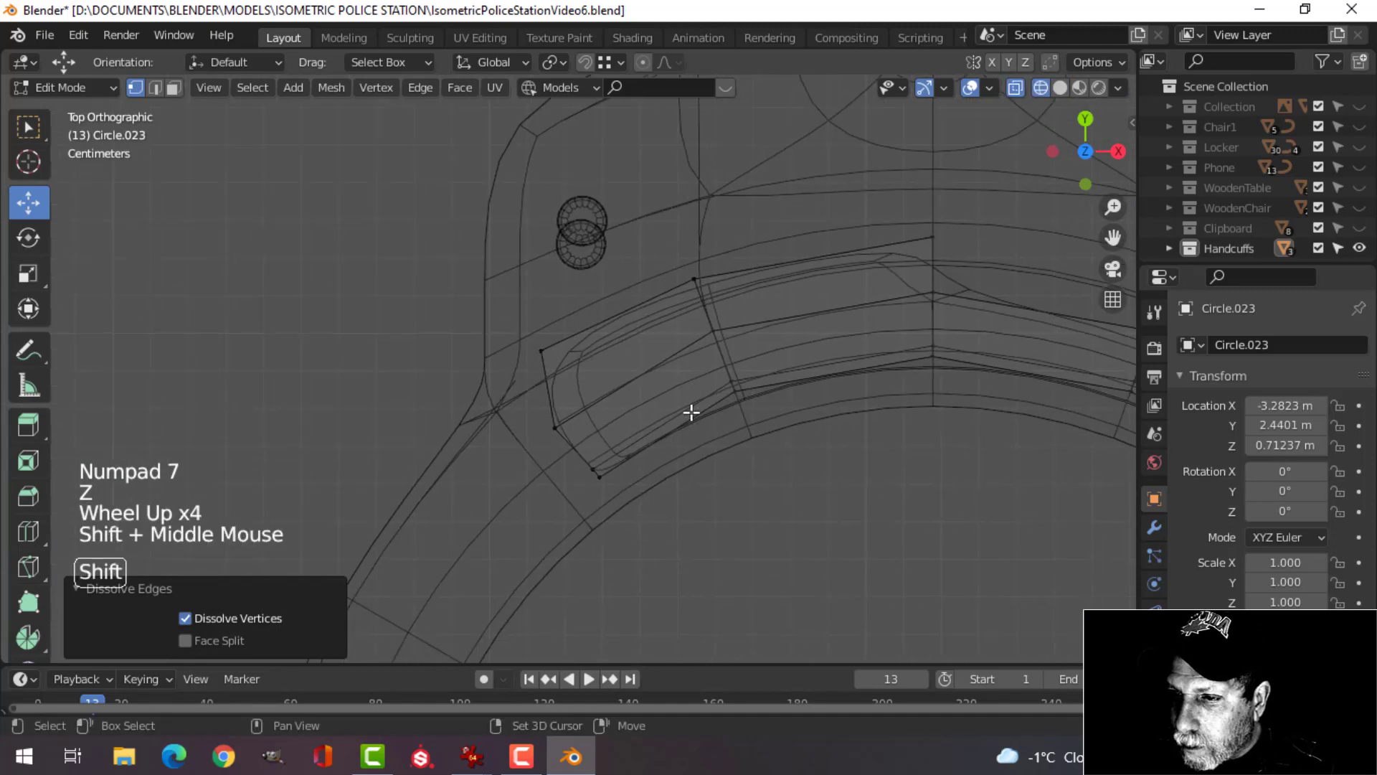
key("b")
left_click_drag(585, 457, 645, 495)
key("g")
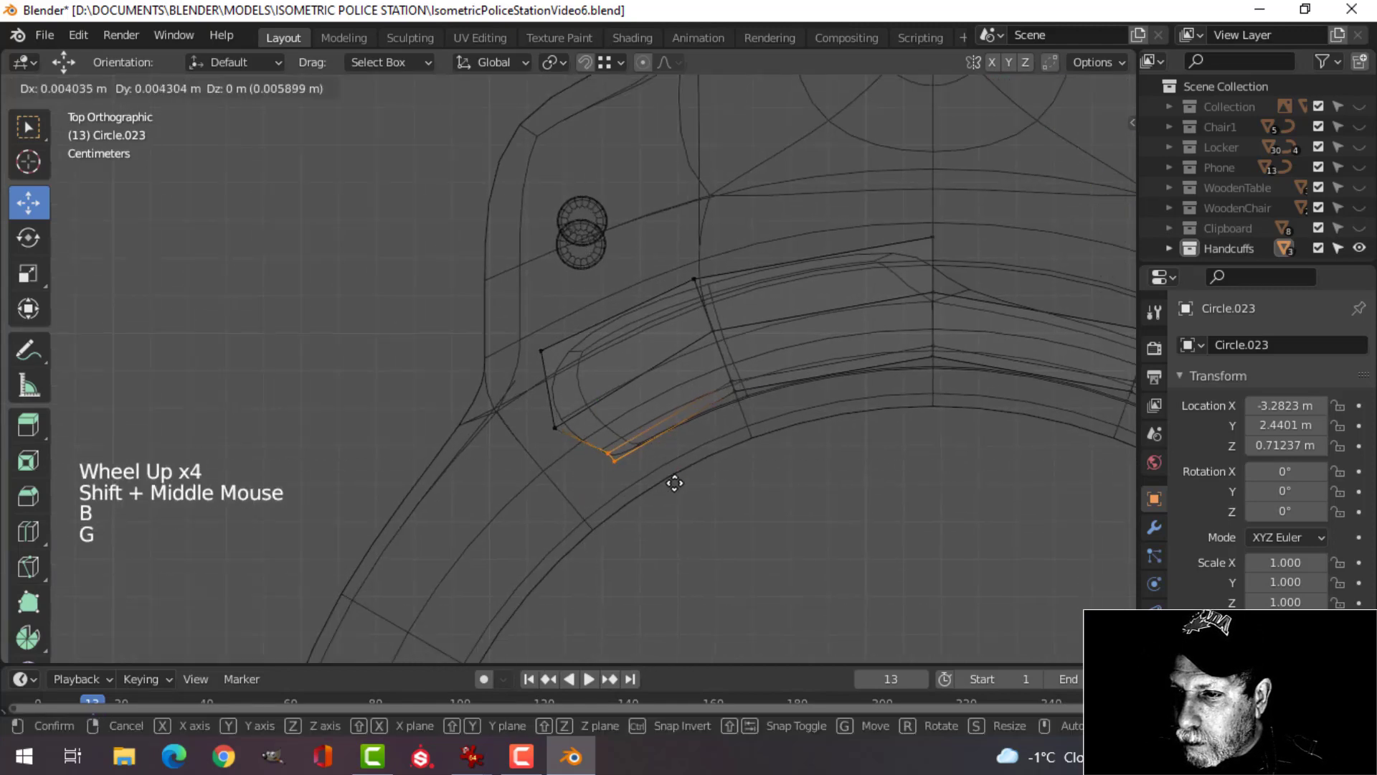
left_click(671, 482)
Move the innermost corner vertices 0.004842 m in X and 0.00269 m in Y, and their neighbours -0.001883 m and -0.001345 m.
key("alt+a")
key("b")
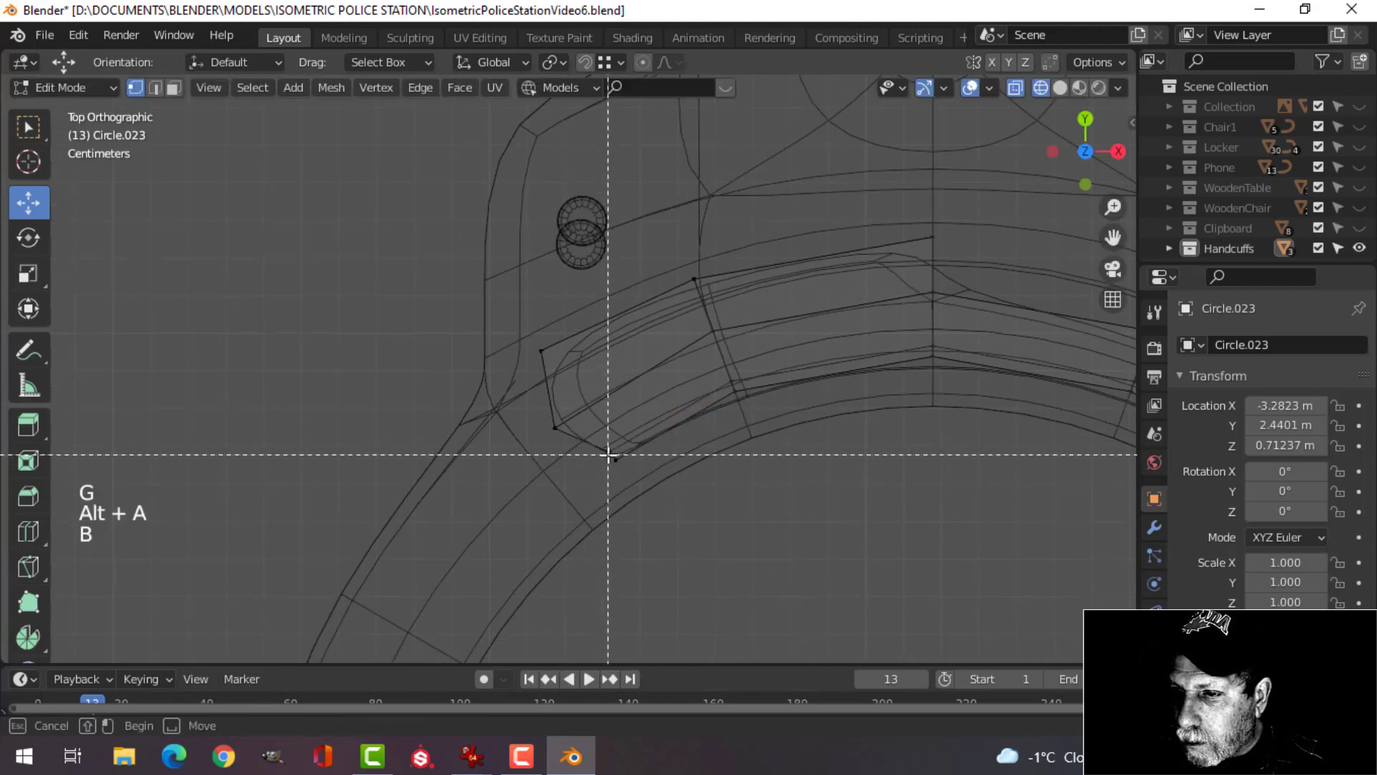
key("g")
left_click(633, 449)
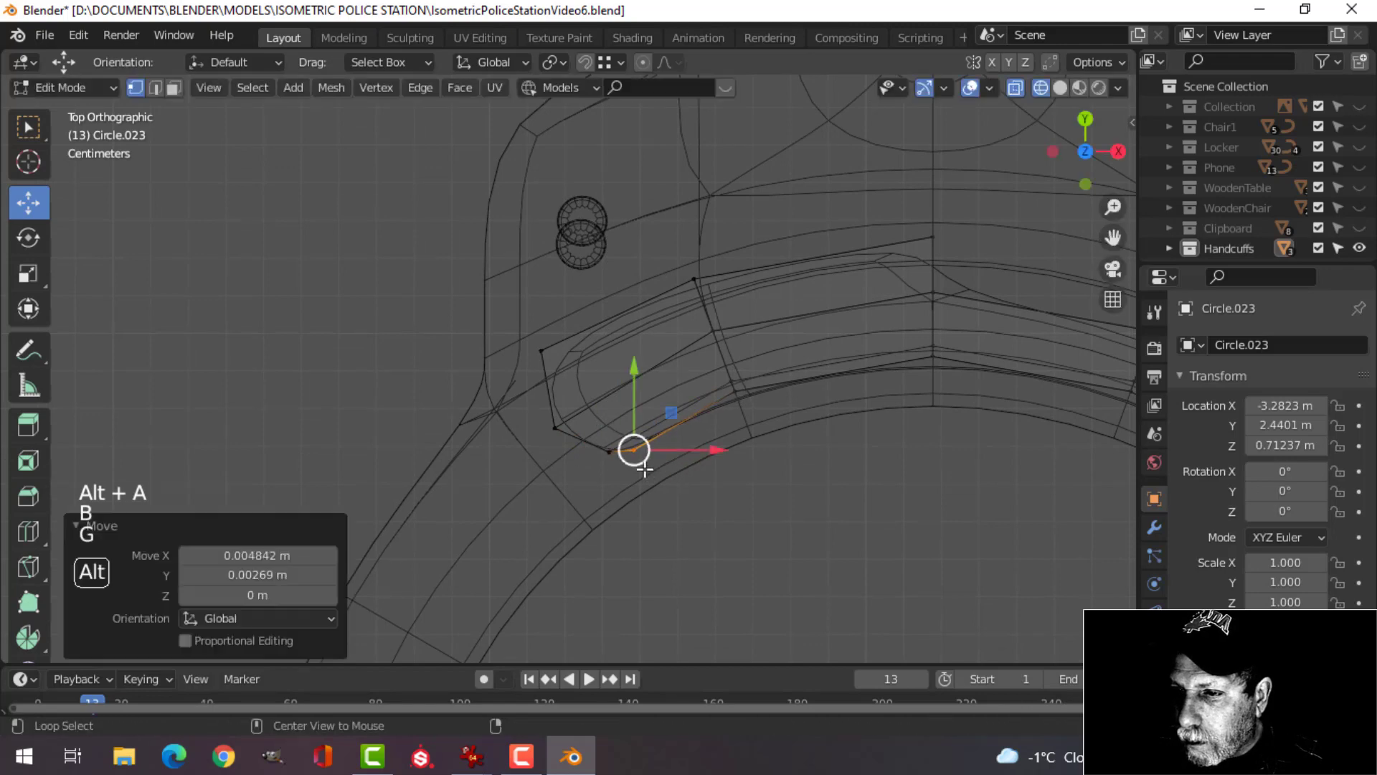
key("alt+a")
key("b")
key("g")
left_click(689, 486)
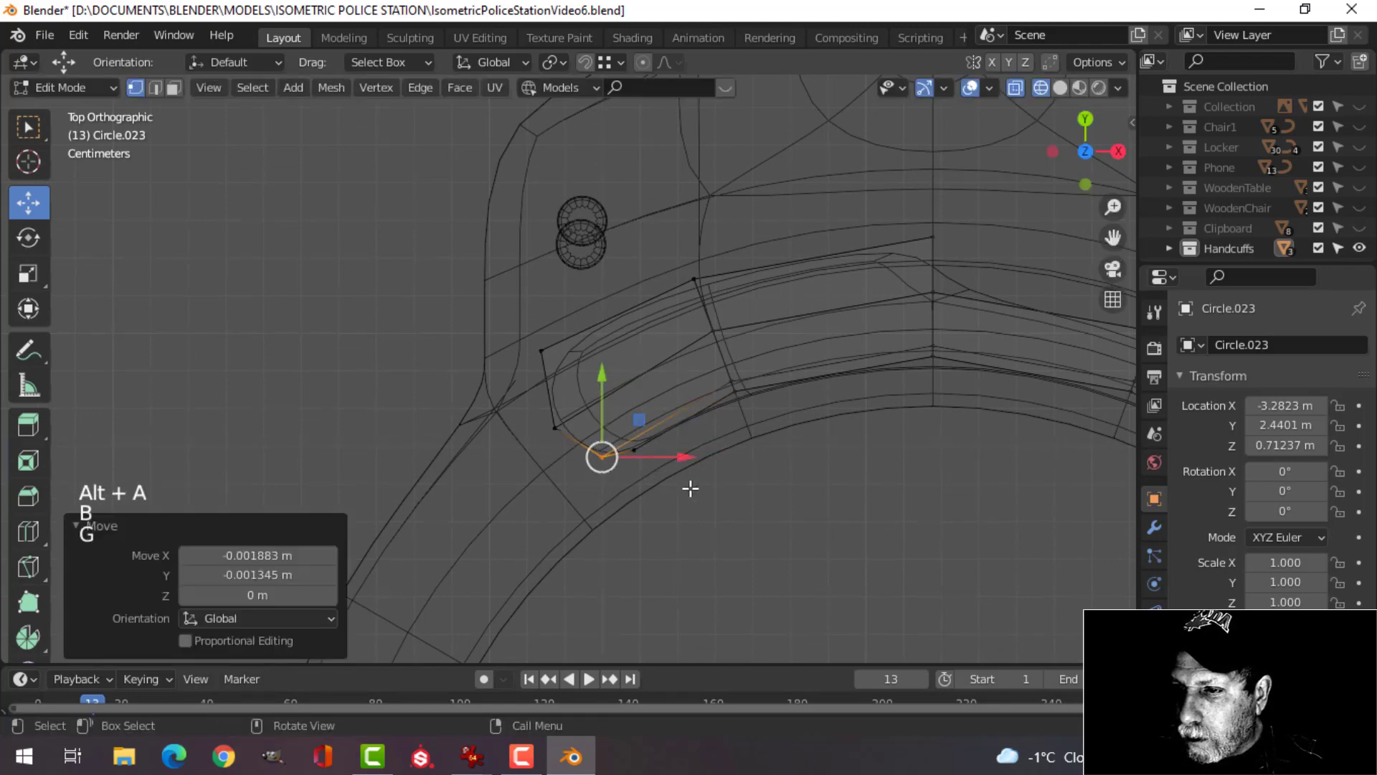
Examine the reshaped arm end and the whole handcuff in solid shading from several angles.
key("Tab")
key("z")
left_click(815, 494)
key("Tab")
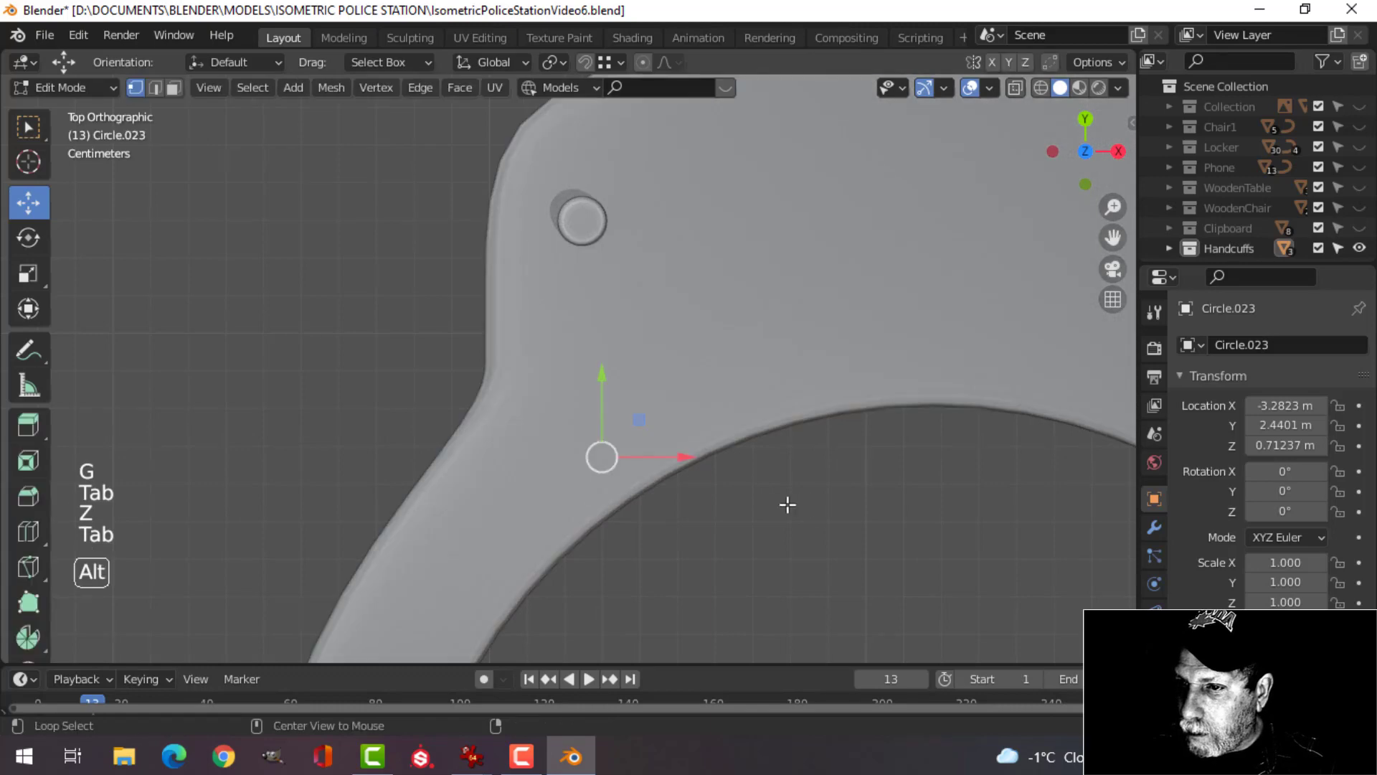
key("alt+a")
mouse_move(787, 501)
middle_mouse_down()
mouse_move(720, 390)
mouse_move(711, 406)
middle_mouse_up()
key("Tab")
scroll(735, 488, "down", 4)
key("alt+a")
middle_click_drag(734, 495, 732, 430)
scroll(733, 481, "down", 4)
scroll(733, 481, "down", 1)
middle_click_drag(733, 480, 526, 454, "shift")
scroll(713, 381, "up", 1, "shift")
scroll(720, 498, "up", 3)
Add a loop cut across the arm beside the step in its outer profile, at factor 0.732.
left_click(656, 429)
key("Tab")
key("alt+a")
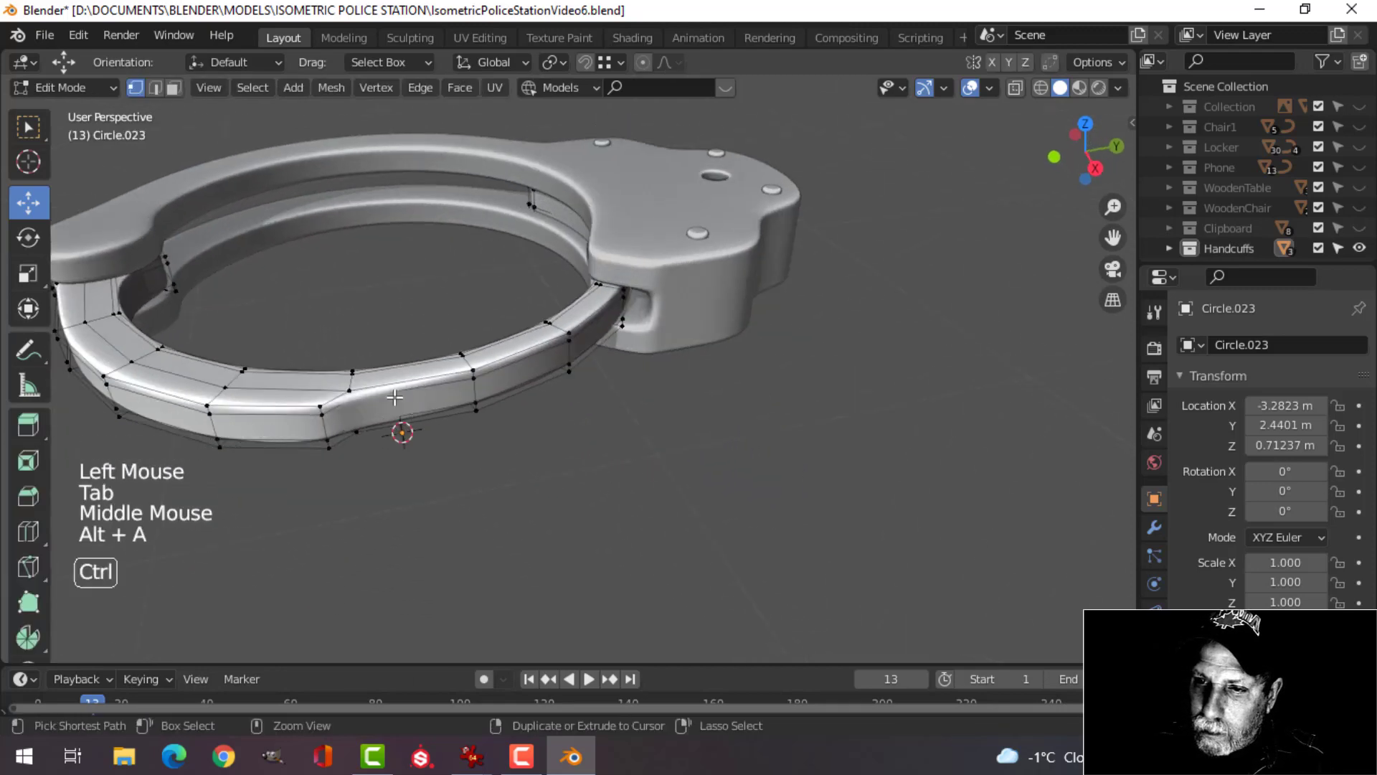
key("ctrl+r")
left_click(384, 395)
left_click(358, 396)
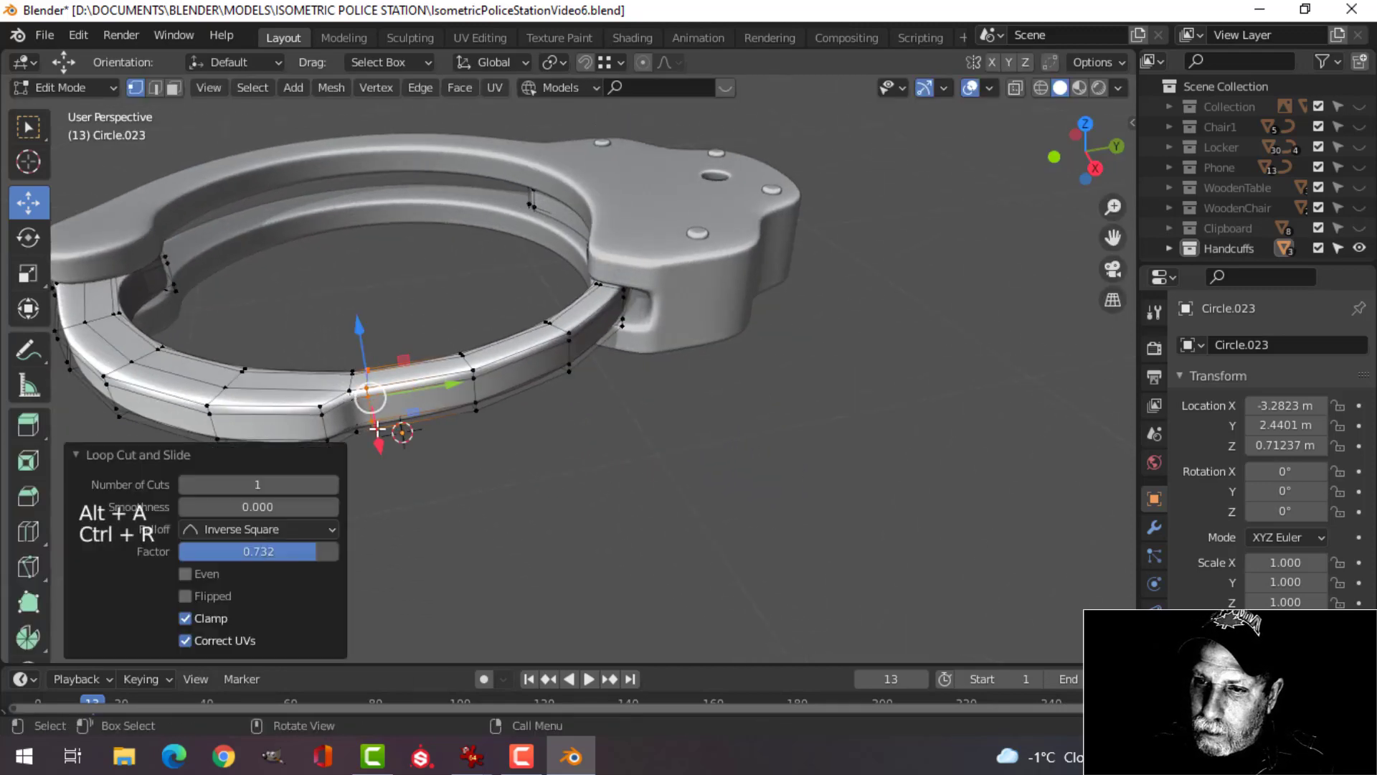
Add a loop cut across the arm on the wider side of the outer step, at factor -0.629.
middle_click_drag(359, 396, 571, 403)
key("Tab")
key("alt+a")
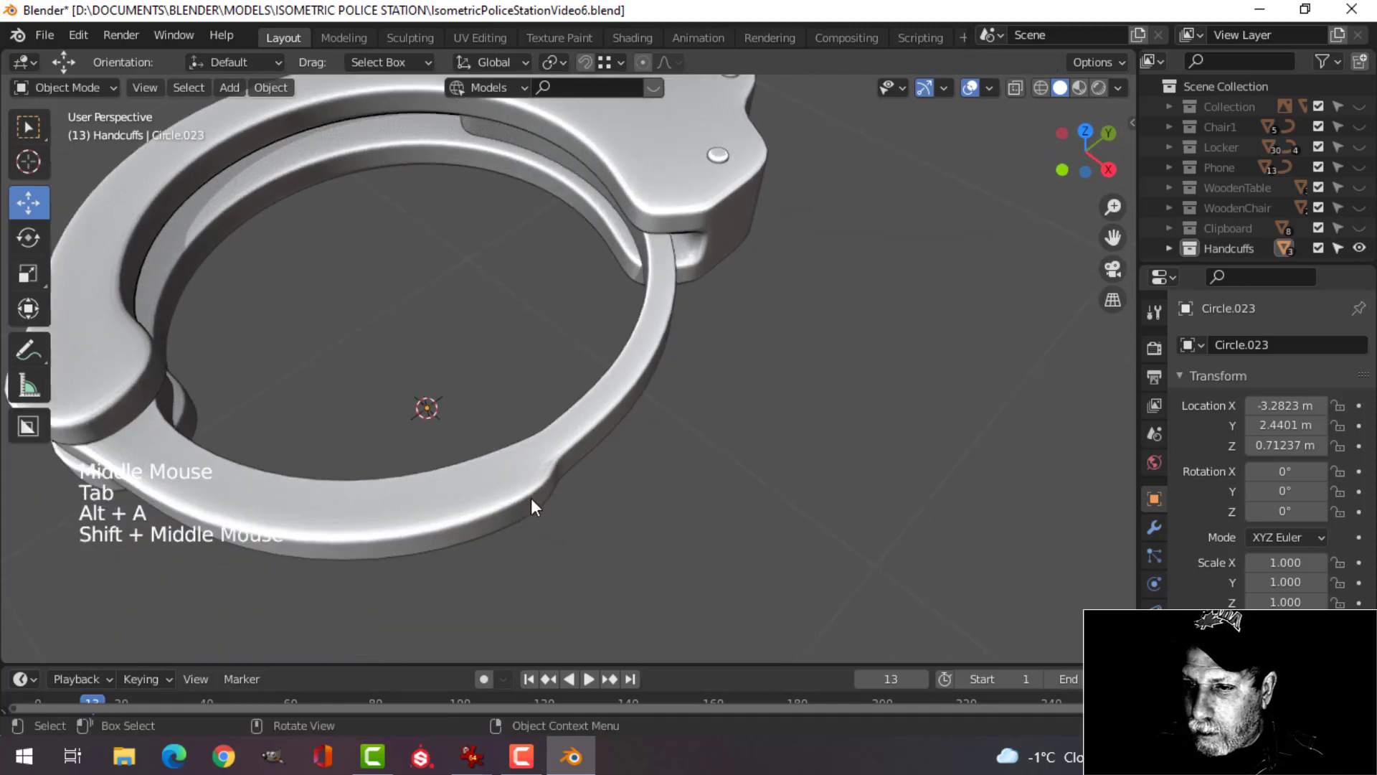
key("Tab")
key("ctrl+r")
left_click(529, 500)
left_click(545, 502)
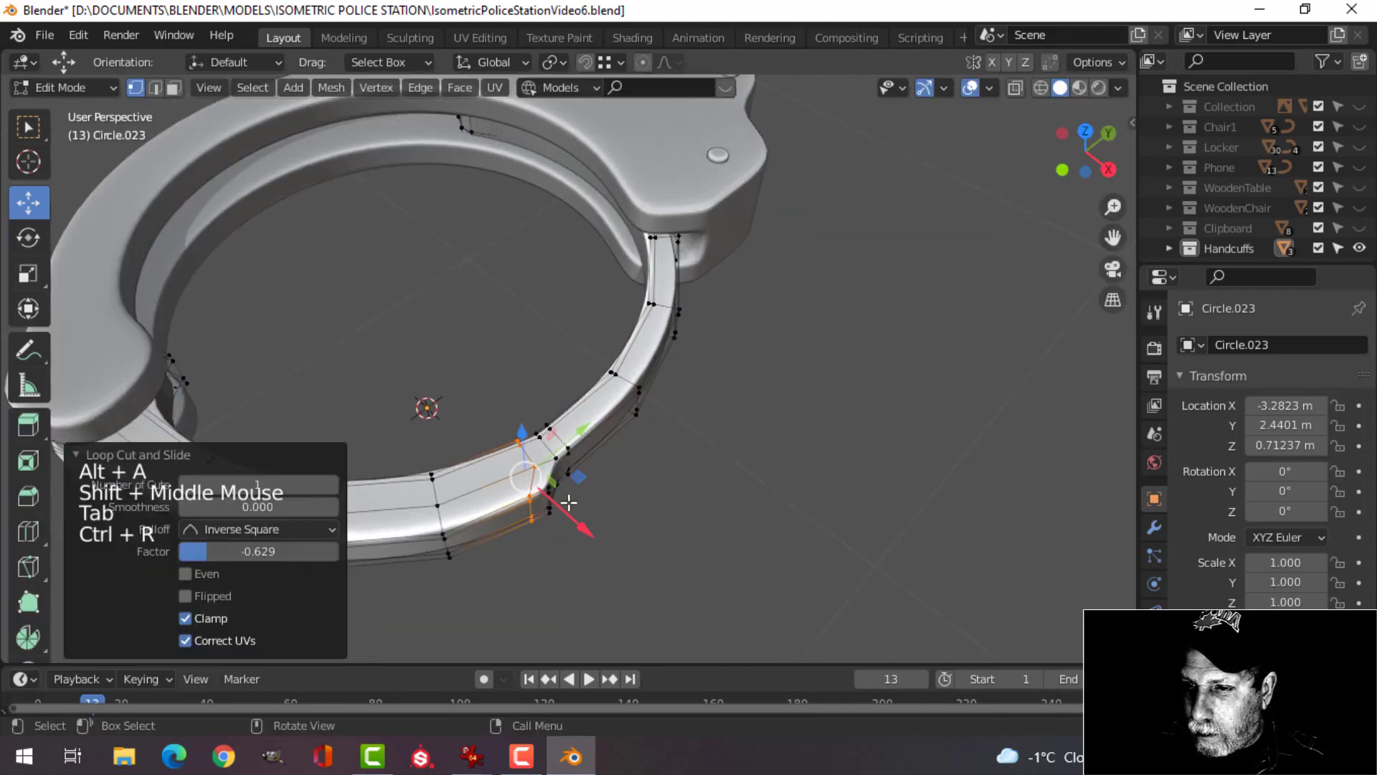
Return to Object Mode, check the cuff with nothing selected, and save the file.
key("Tab")
middle_click_drag(553, 492, 683, 423)
key("alt+a")
scroll(643, 487, "down", 3)
scroll(704, 492, "down", 2)
key("KP_7")
scroll(686, 449, "up", 3)
key("ctrl+s")
scroll(705, 399, "down", 2)
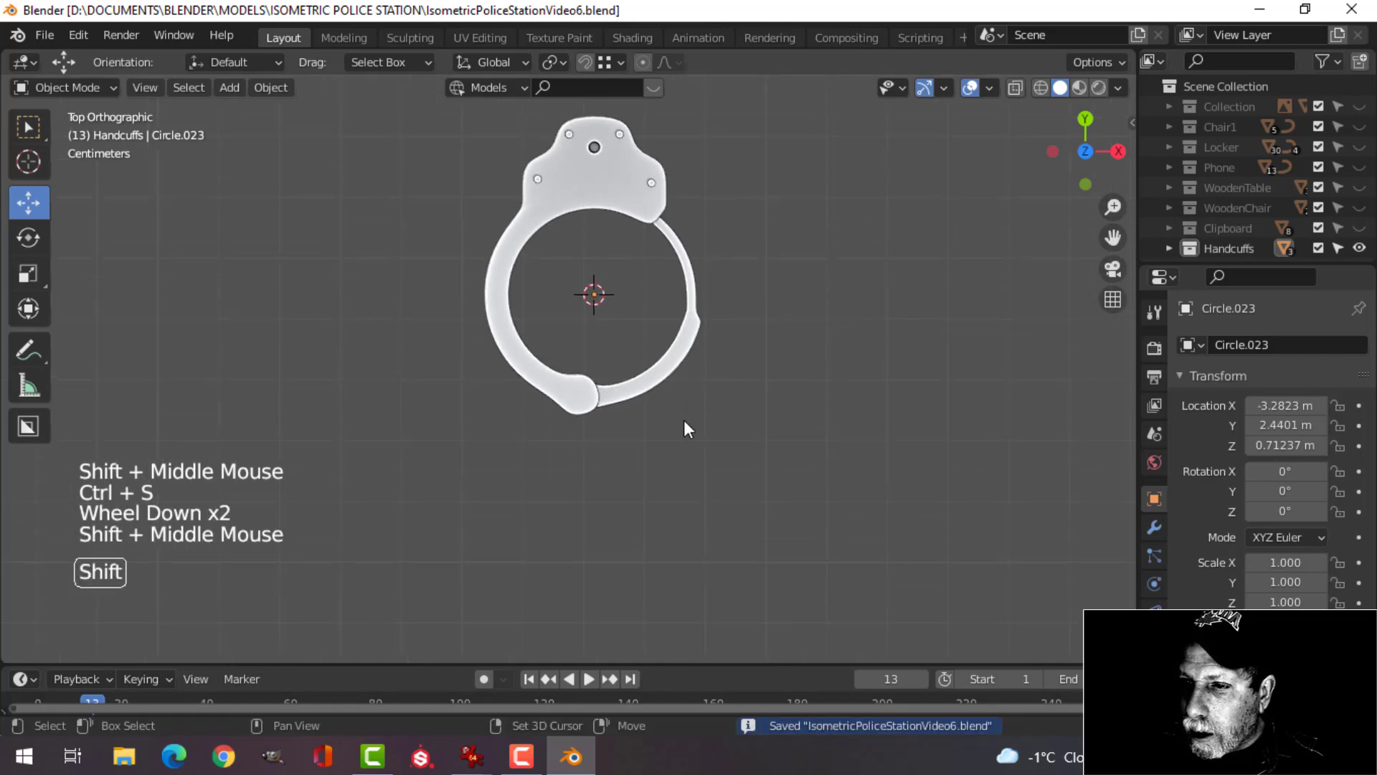
Add an 18-vertex cylinder, 1 m in radius and 2 m deep, at the cuff's centre and scale its mesh by 0.041.
key("shift+a")
mouse_move(601, 286)
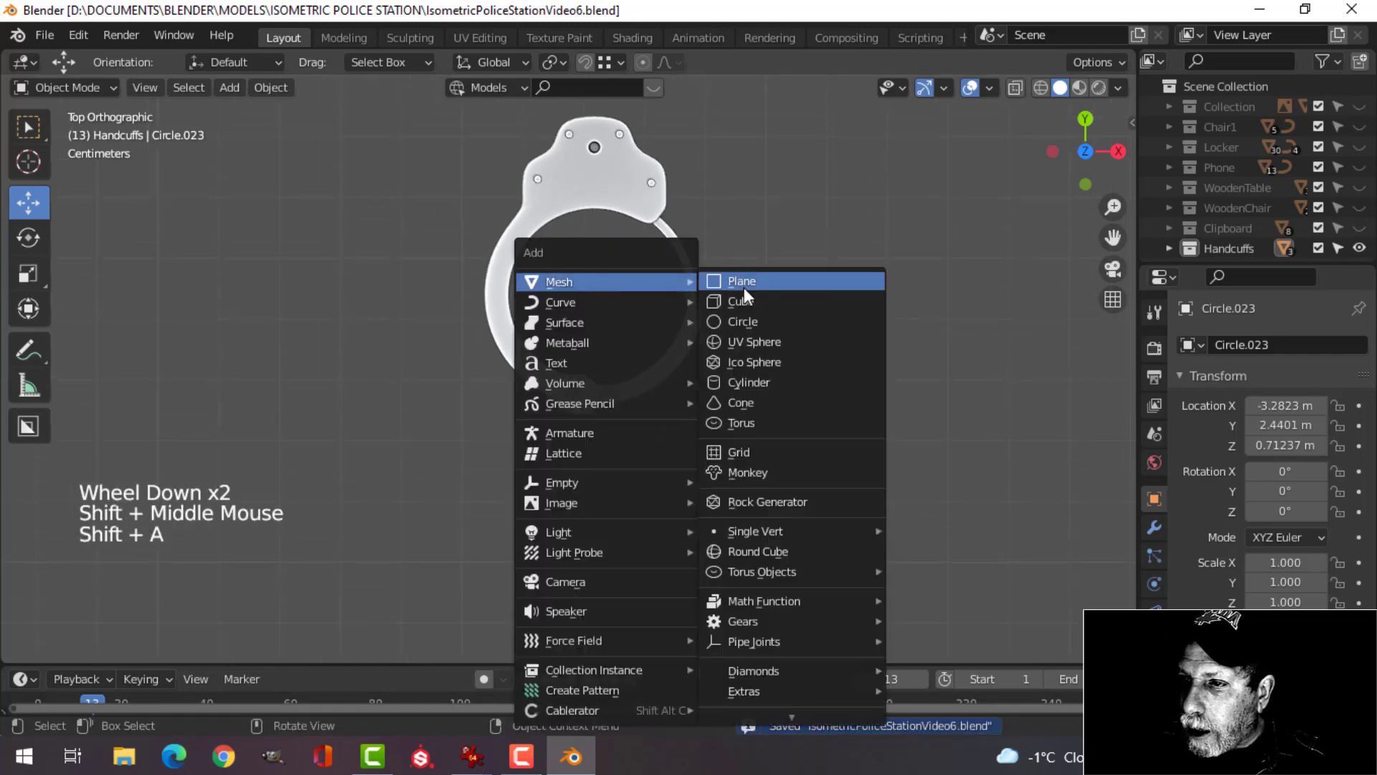
left_click(761, 379)
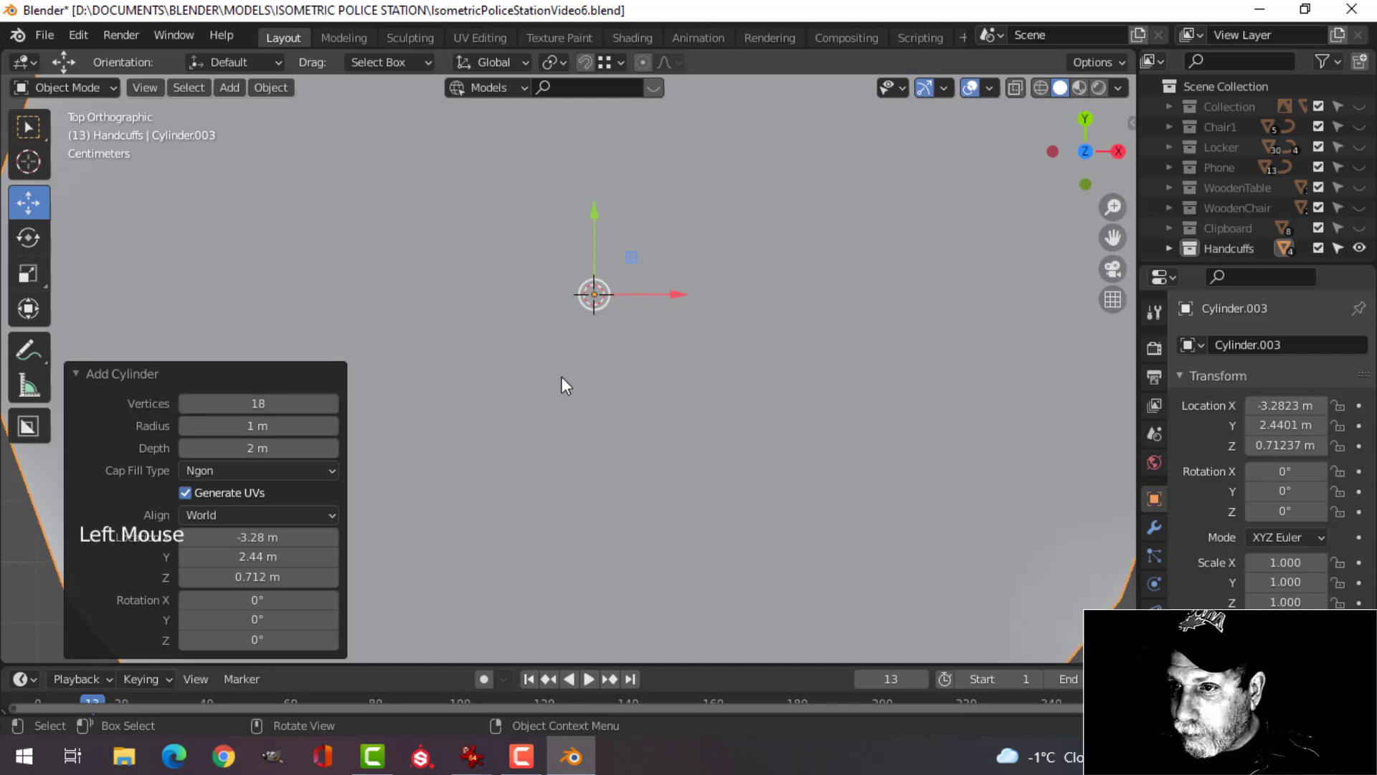
scroll(562, 377, "down", 4)
key("Tab")
key("s")
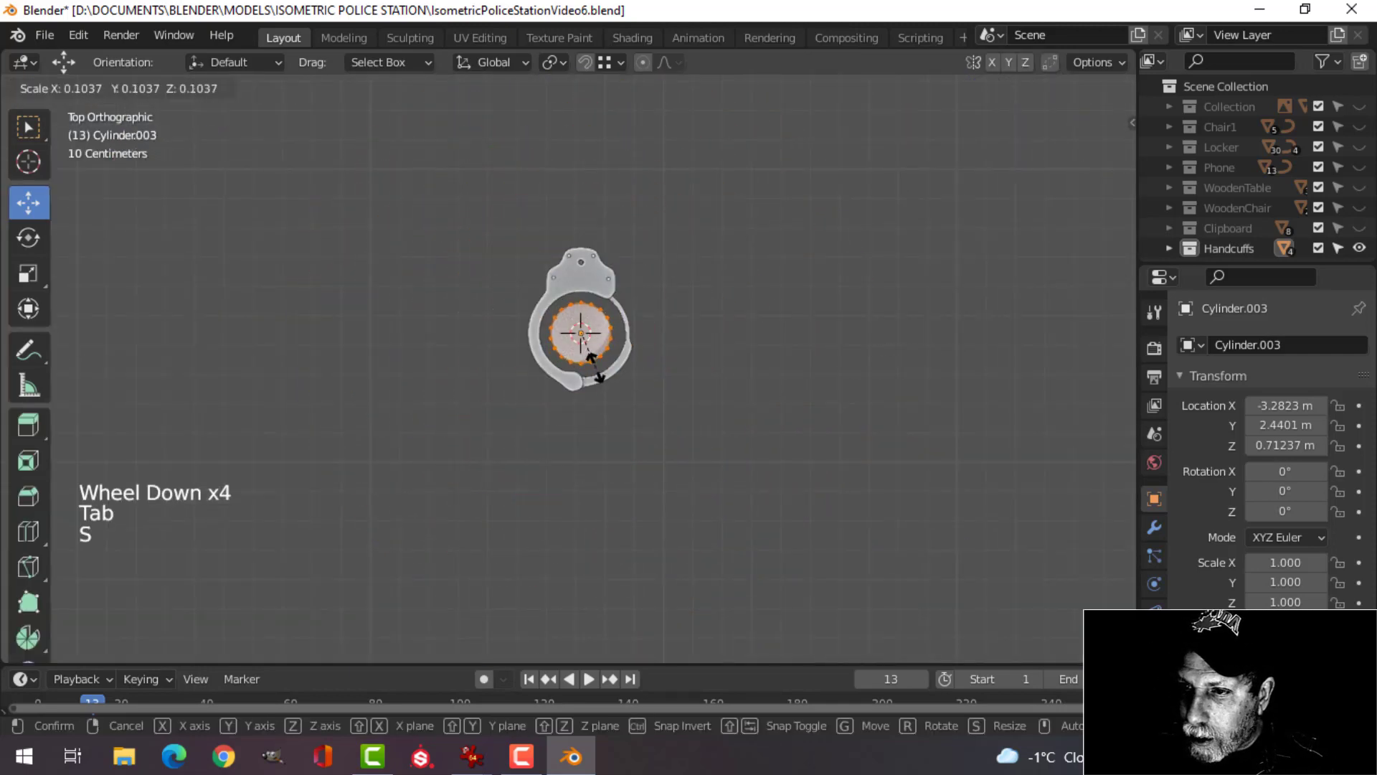
left_click(587, 351)
Shrink the cylinder to pivot-pin size by scaling it by 0.449 and again by 0.775.
scroll(708, 338, "up", 4)
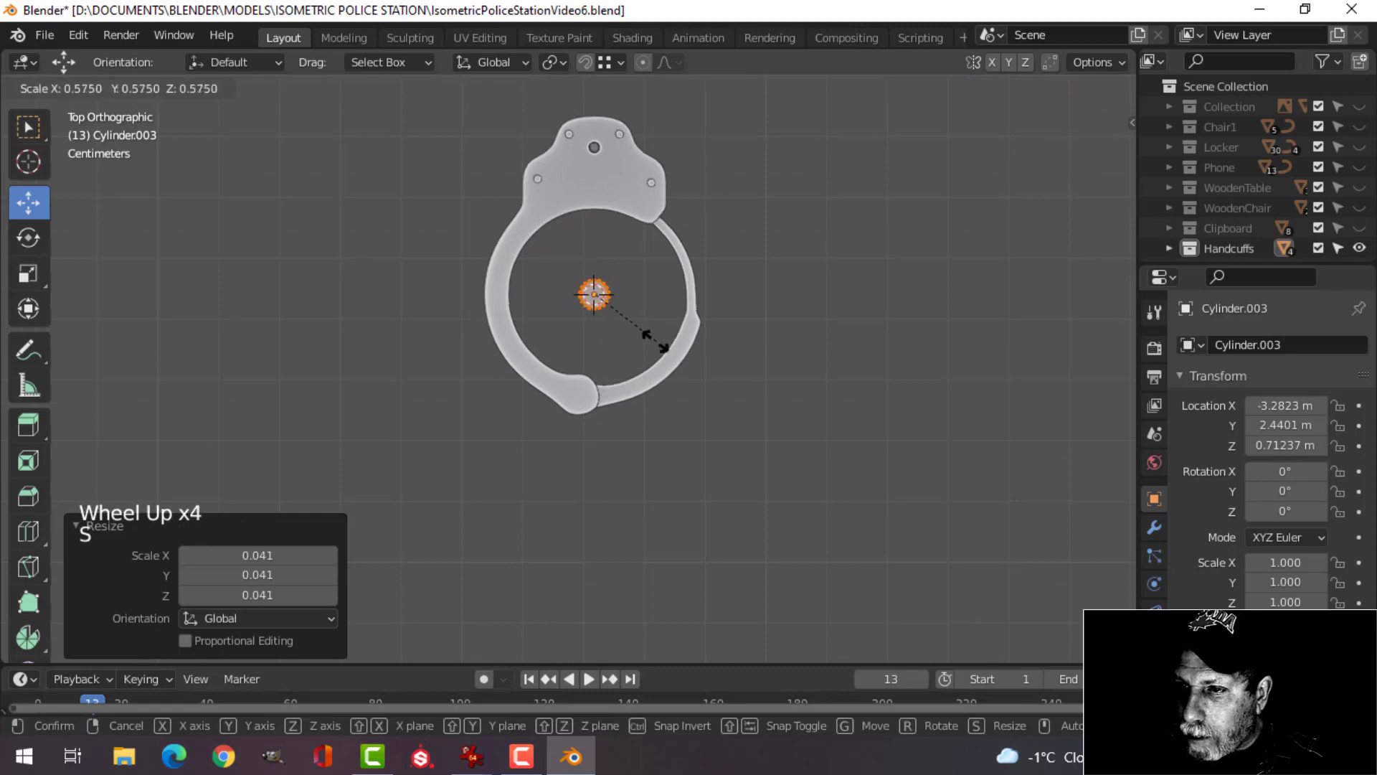
scroll(625, 363, "up", 3)
key("s")
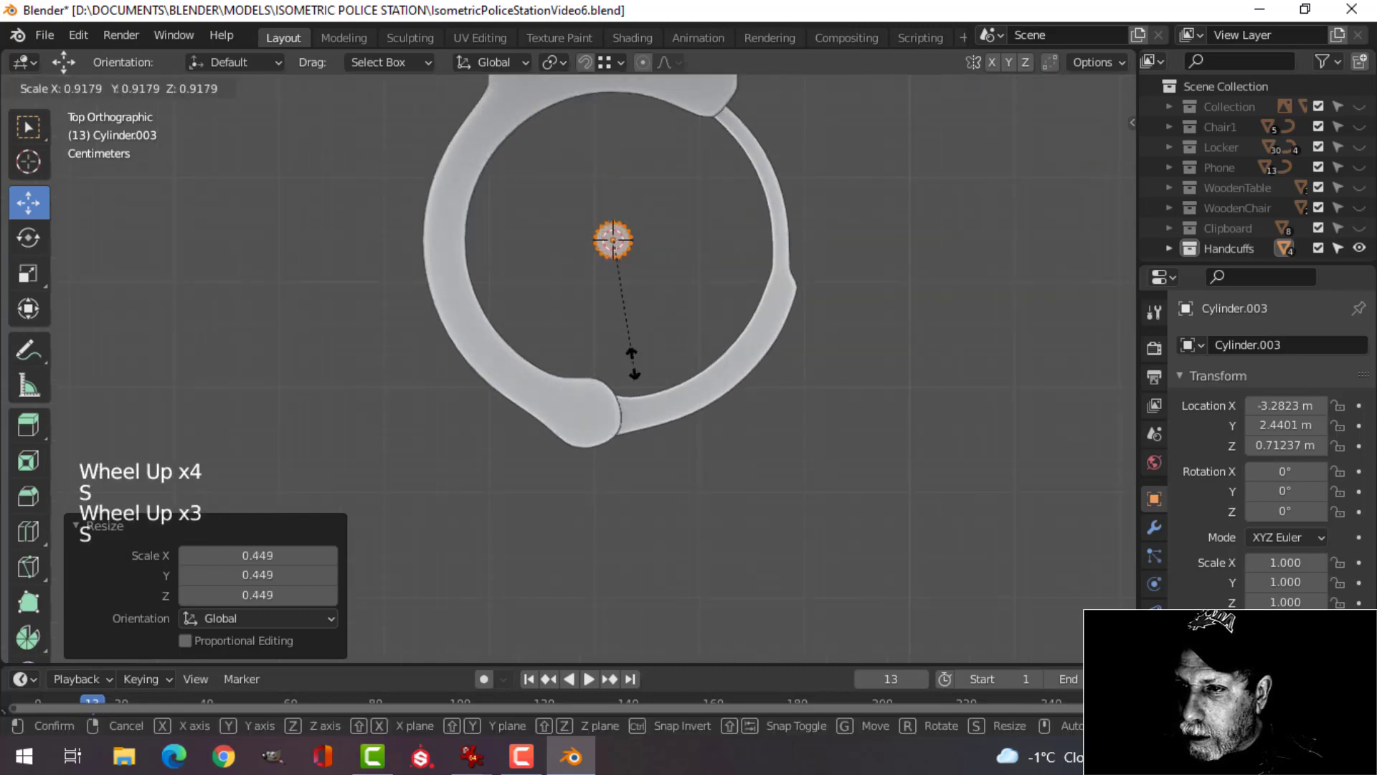
left_click(628, 355)
Move the cylinder in top view onto the rounded hinge end, finishing with -0.03566 m in X and -0.004819 m in Y.
left_click_drag(616, 182, 592, 301)
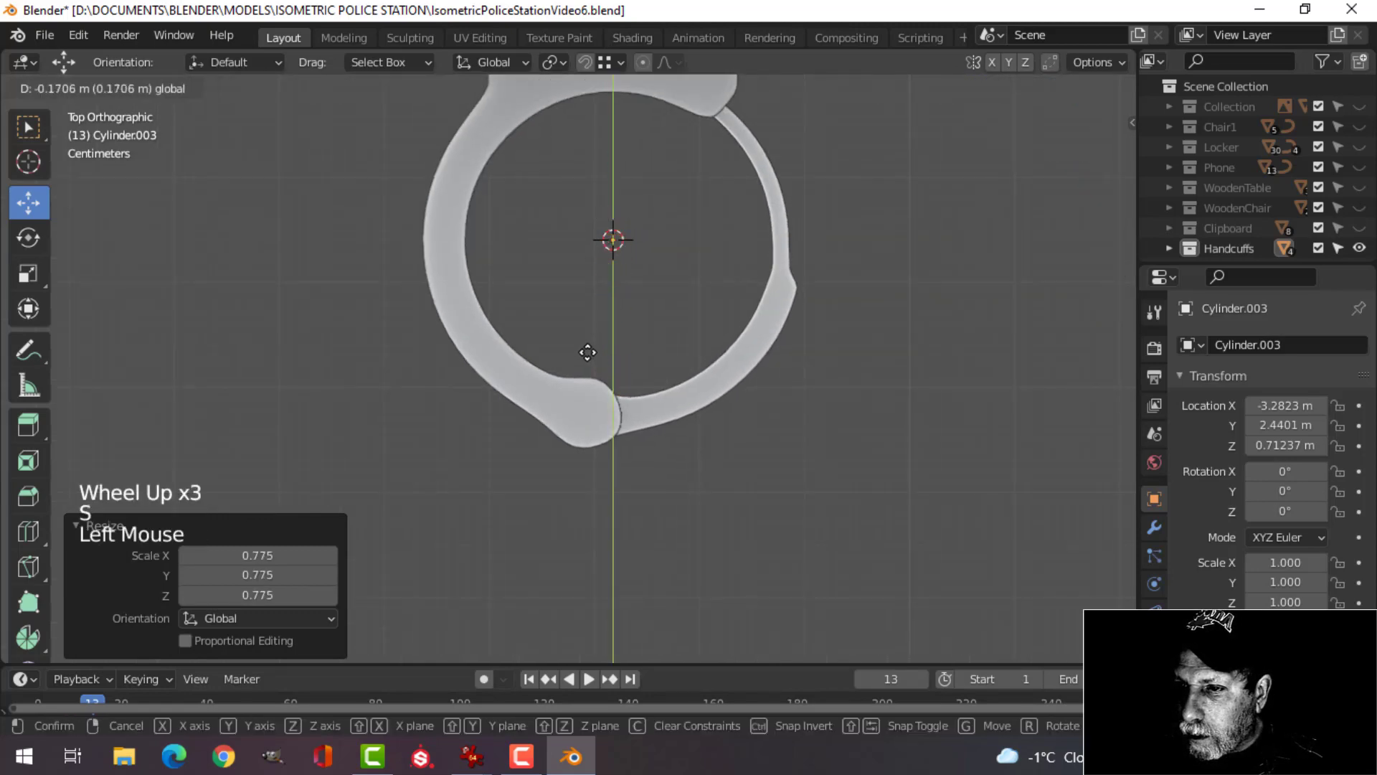
left_click_drag(588, 352, 606, 360)
key("g")
left_click(775, 404)
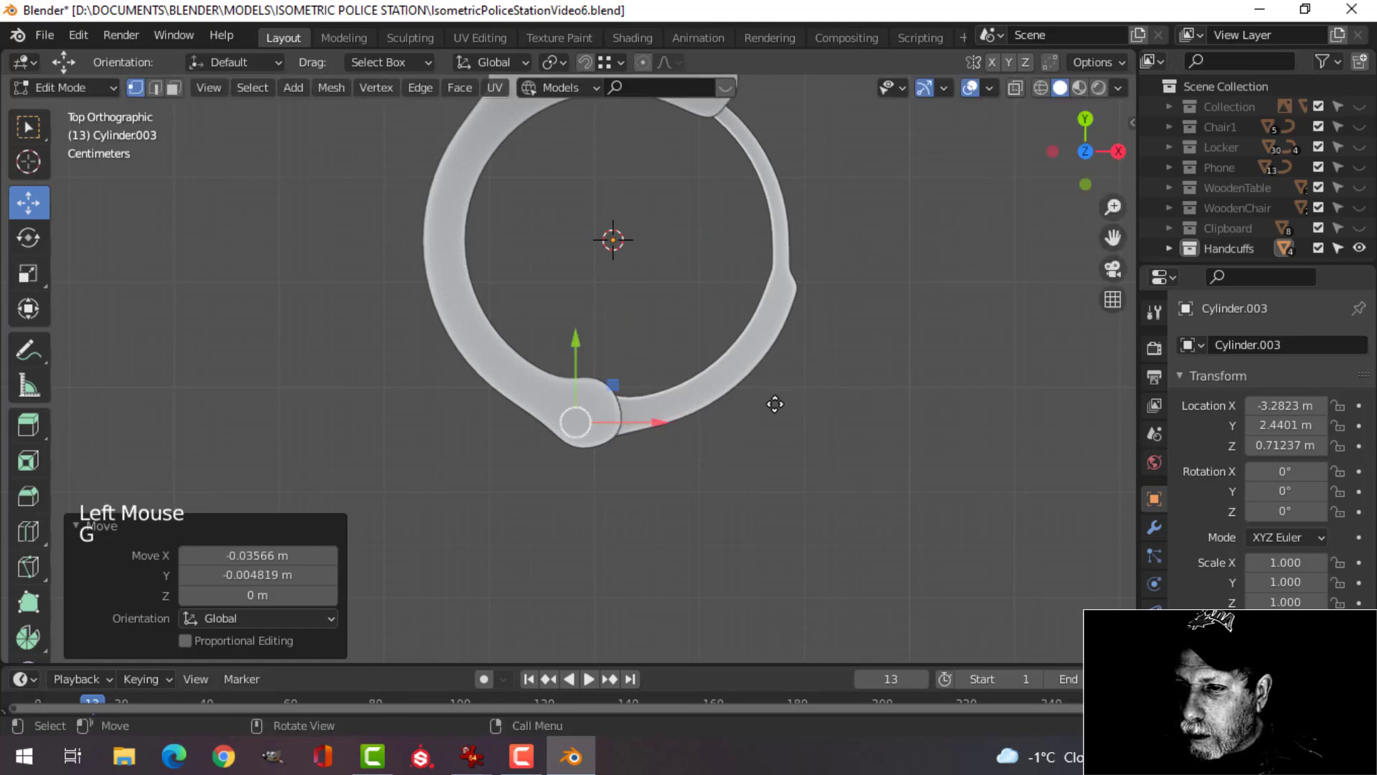
Raise the cylinder to the cuff's level in front view, moving it 0.15035 m in Z and 0.016384 m in X.
key("KP_1")
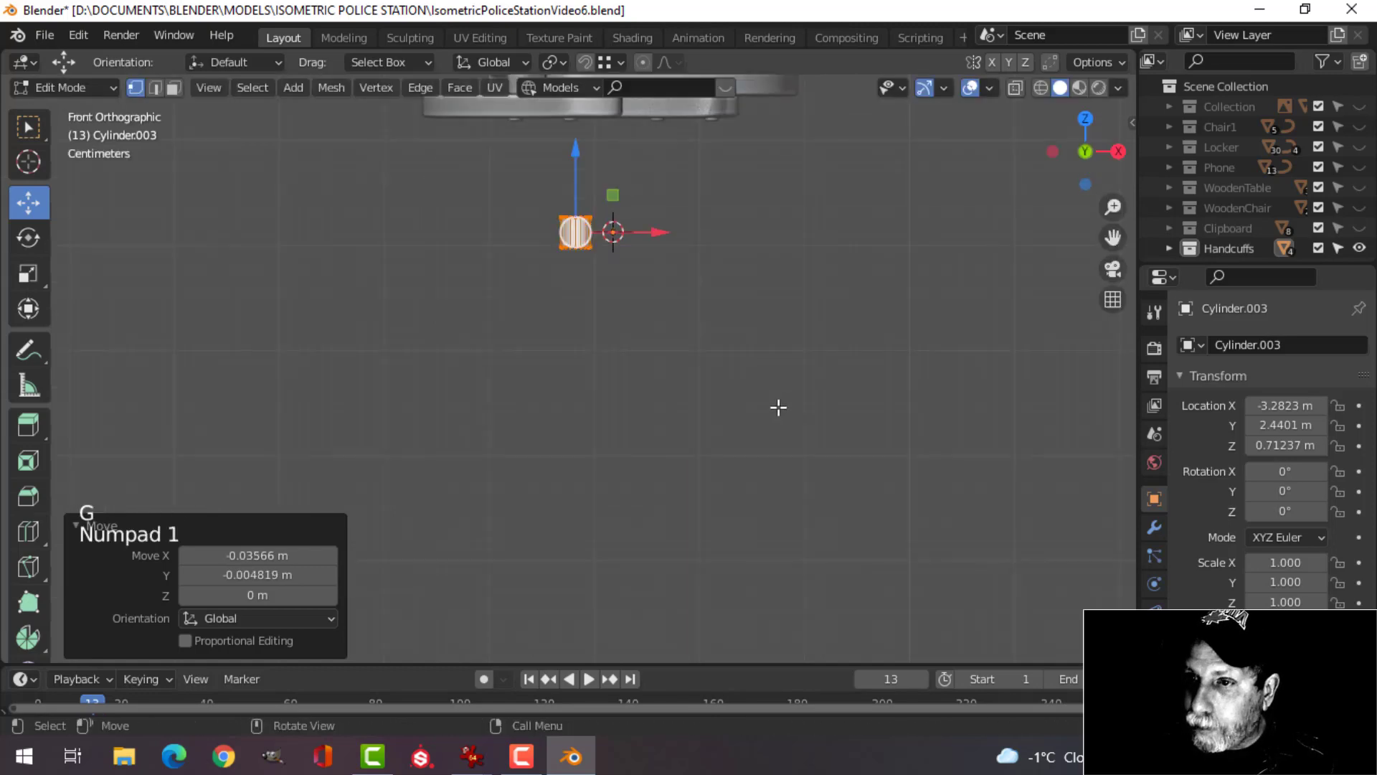
middle_click_drag(737, 330, 663, 555, "shift")
scroll(663, 554, "up", 1, "shift")
key("g")
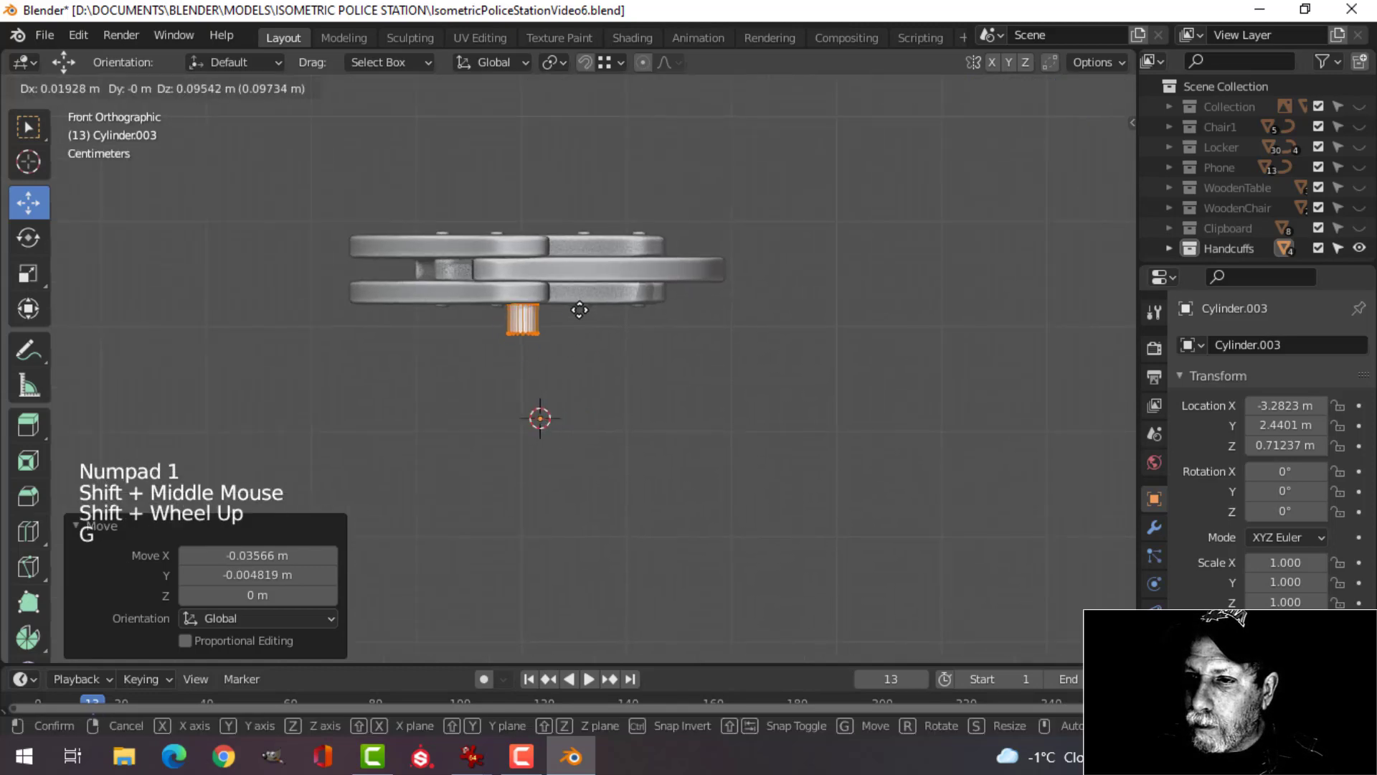
left_click(575, 257)
Stretch the cylinder along Z so it passes through all the plates, and shift it -0.008674 m in Z.
key("s")
key("z")
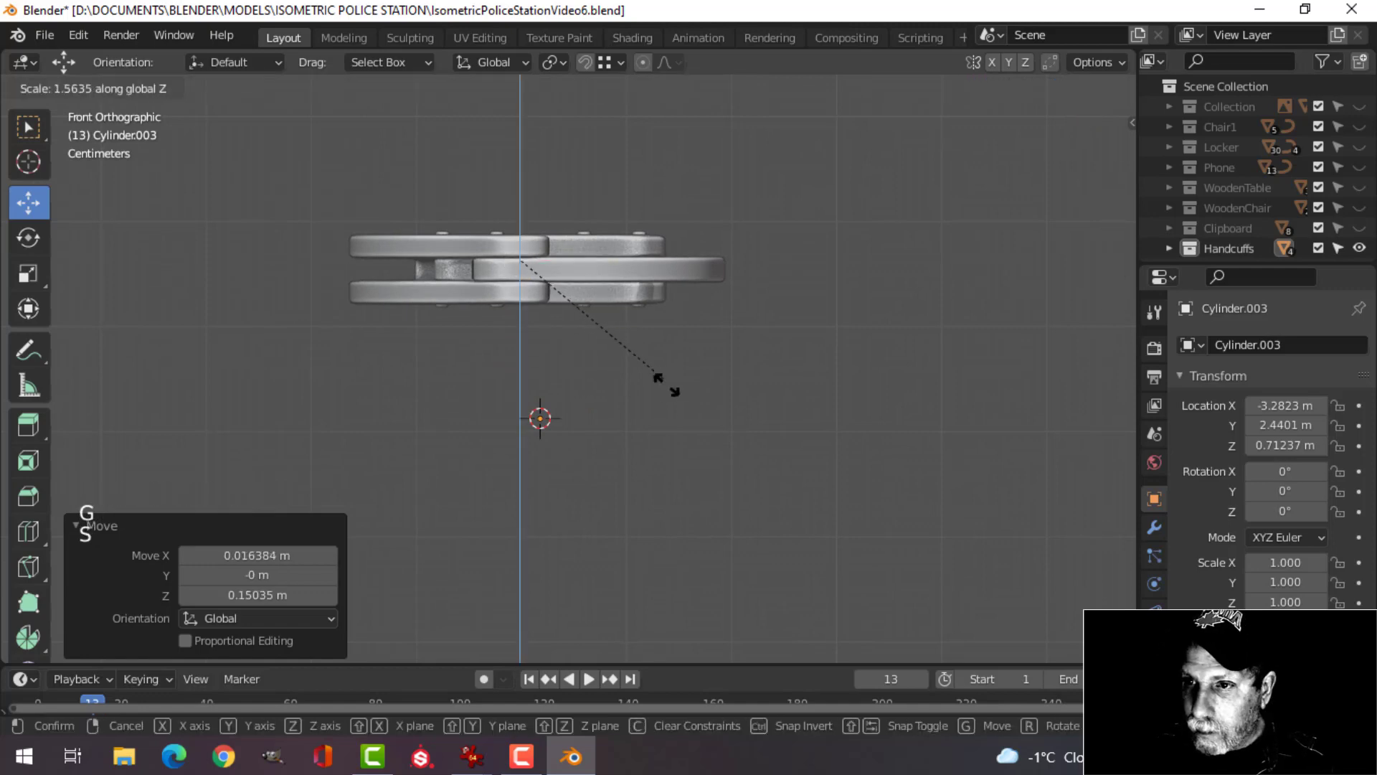
left_click(731, 494)
left_click_drag(526, 185, 525, 188)
middle_click_drag(526, 188, 706, 422)
Re-centre the pin on the rounded hinge end in top view.
key("KP_7")
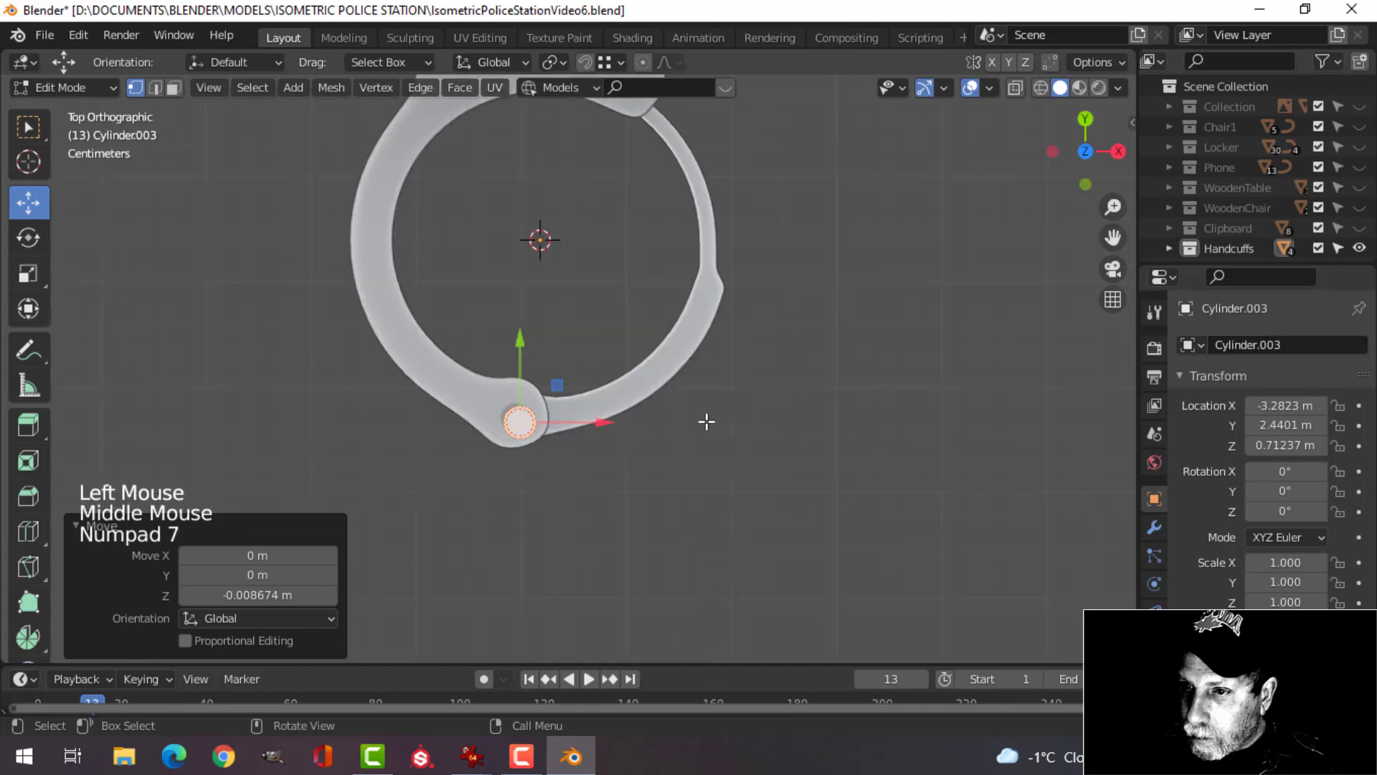
scroll(707, 422, "up", 4)
key("g")
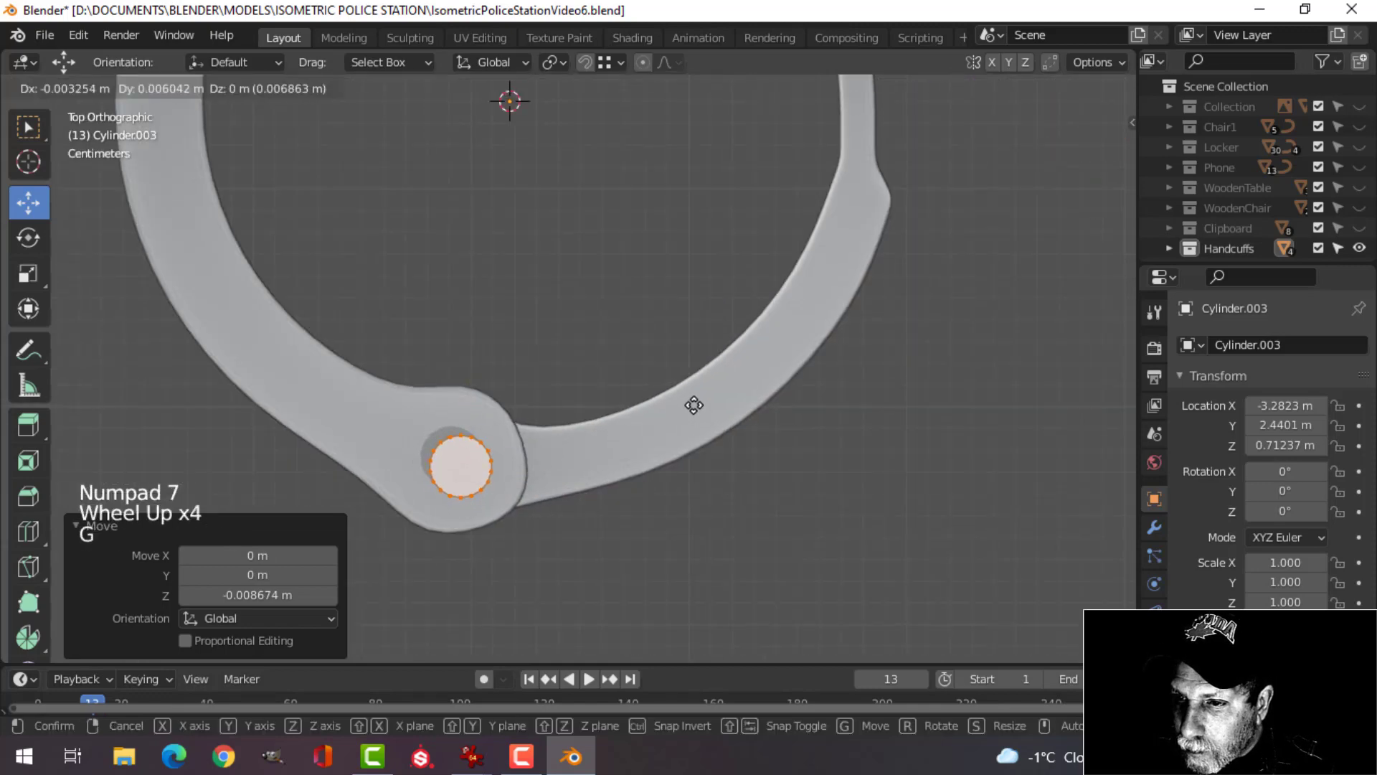
left_click(696, 404)
middle_click_drag(701, 406, 677, 366)
Bevel the edges of the pin's top and bottom faces with three segments.
key("alt+a")
key("3")
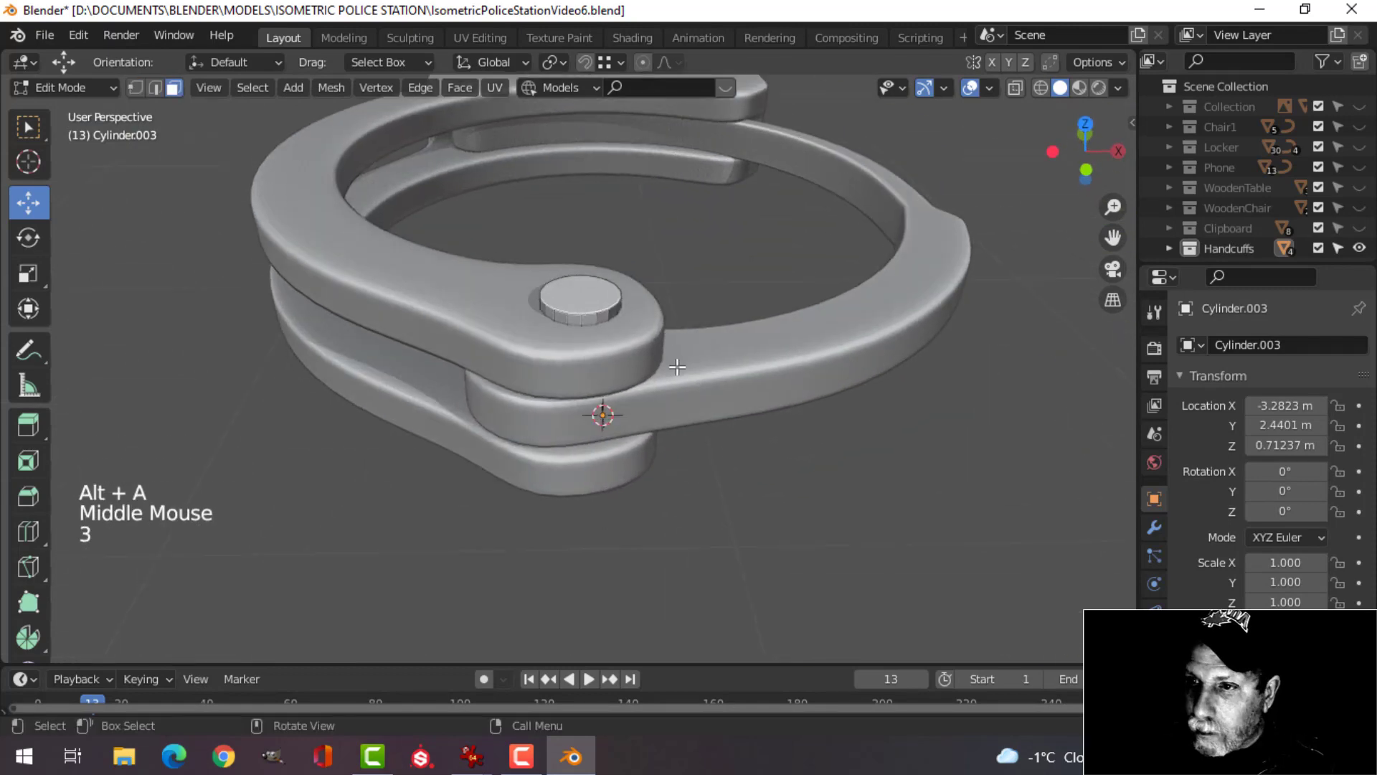
left_click(590, 292)
middle_click_drag(591, 291, 670, 320)
left_click(578, 347, "shift")
middle_click_drag(578, 347, 794, 399)
scroll(721, 388, "up", 1)
scroll(721, 388, "up", 1)
key("ctrl+b")
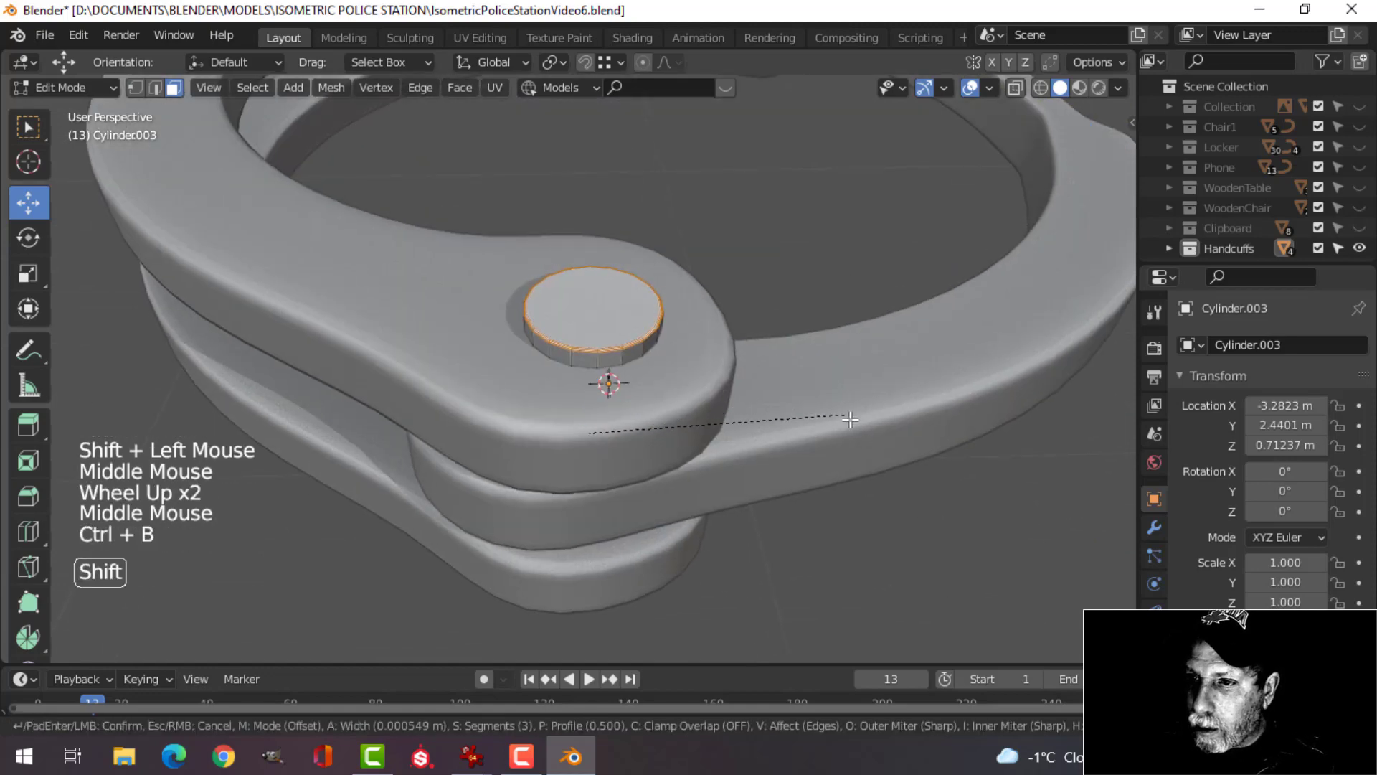
left_click(942, 462)
Apply smooth shading to the pivot pin in Object Mode.
key("Tab")
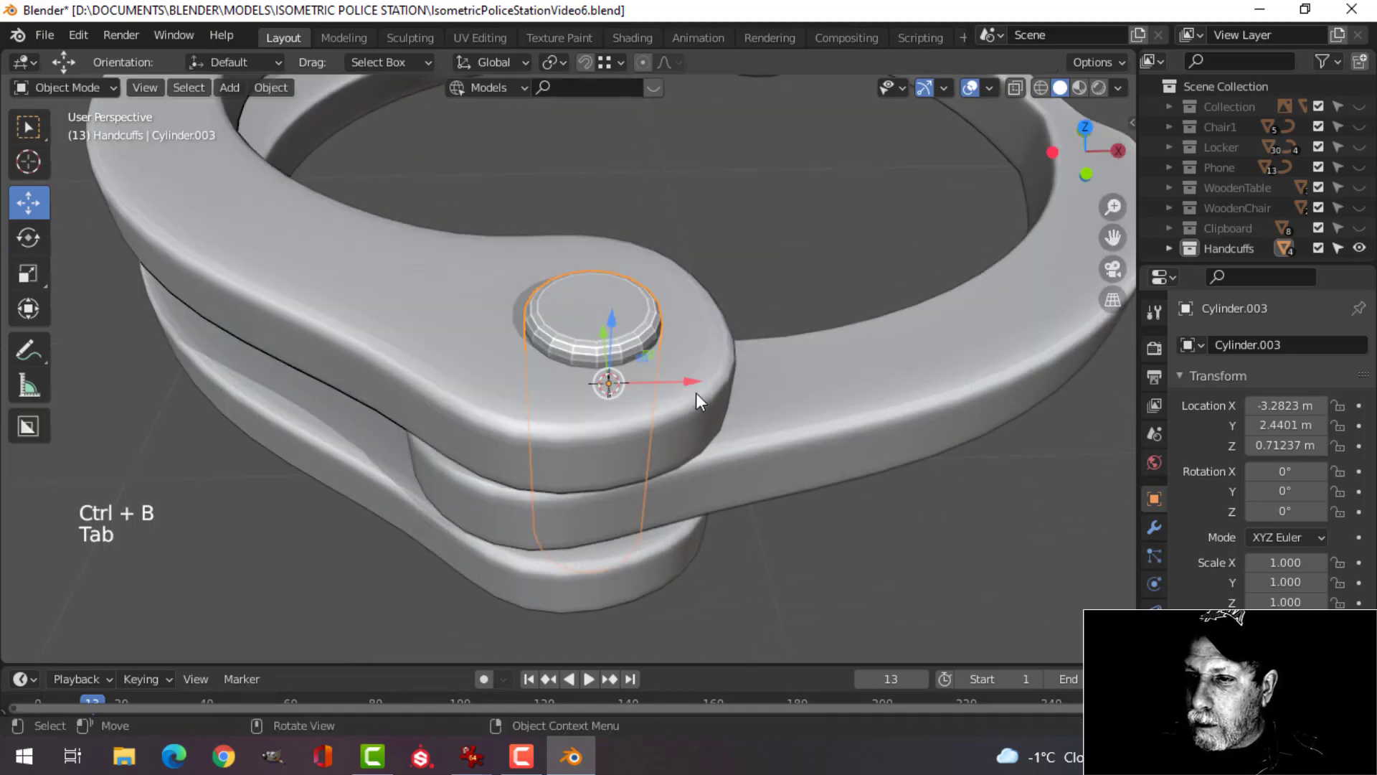
right_click(593, 311)
key("alt+a")
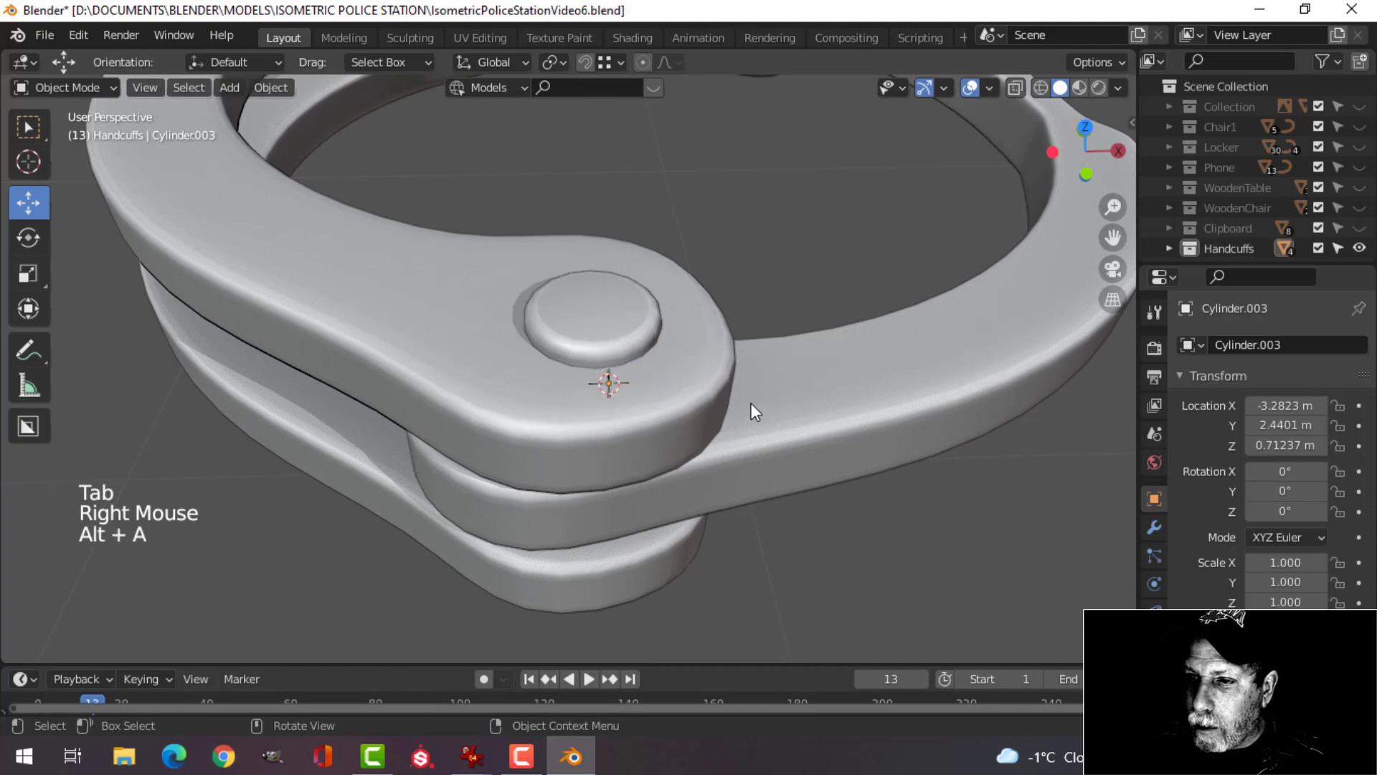
scroll(750, 402, "down", 3)
middle_click_drag(720, 377, 574, 437)
scroll(688, 387, "down", 3)
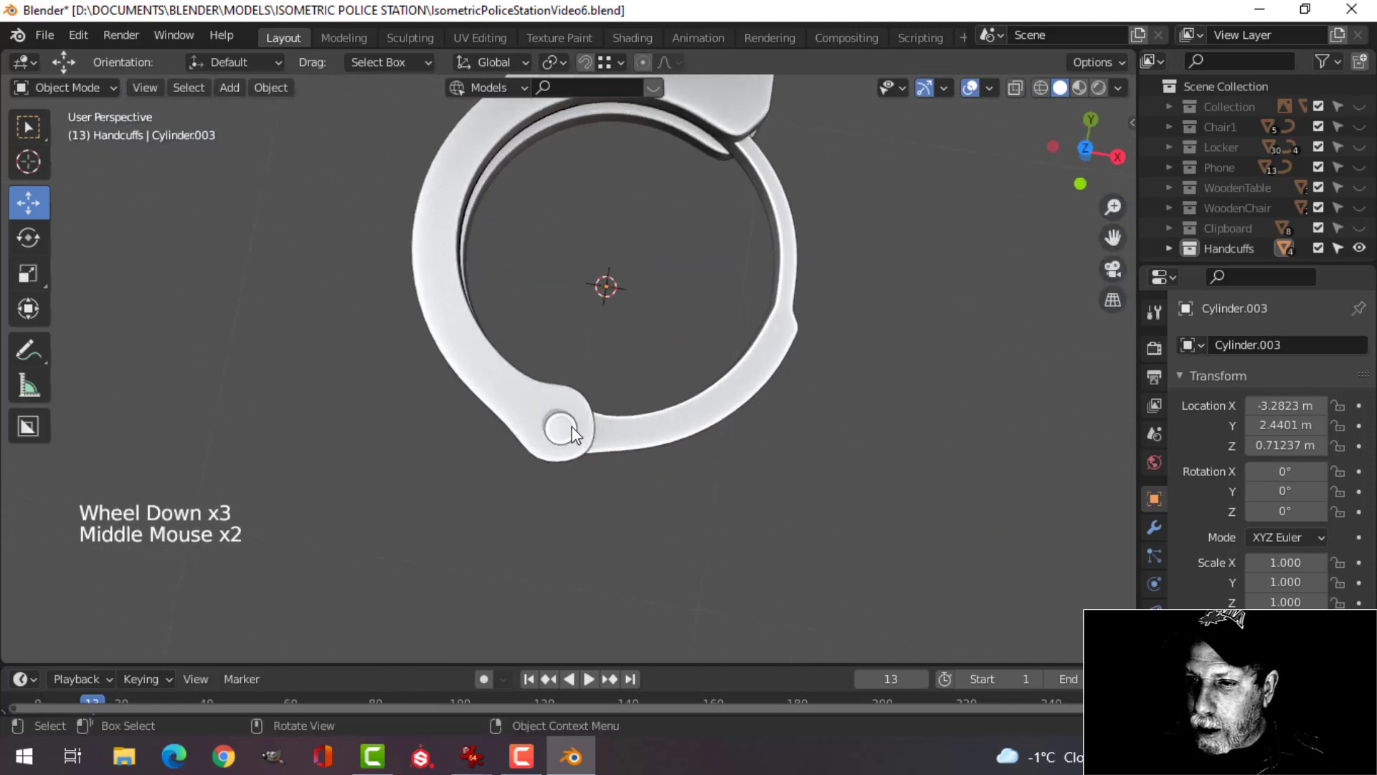
Adjust the pivot pin's size and position within the rounded hinge end in top view, and save the file.
left_click(561, 429)
key("KP_7")
scroll(742, 440, "down", 1)
scroll(743, 441, "up", 3)
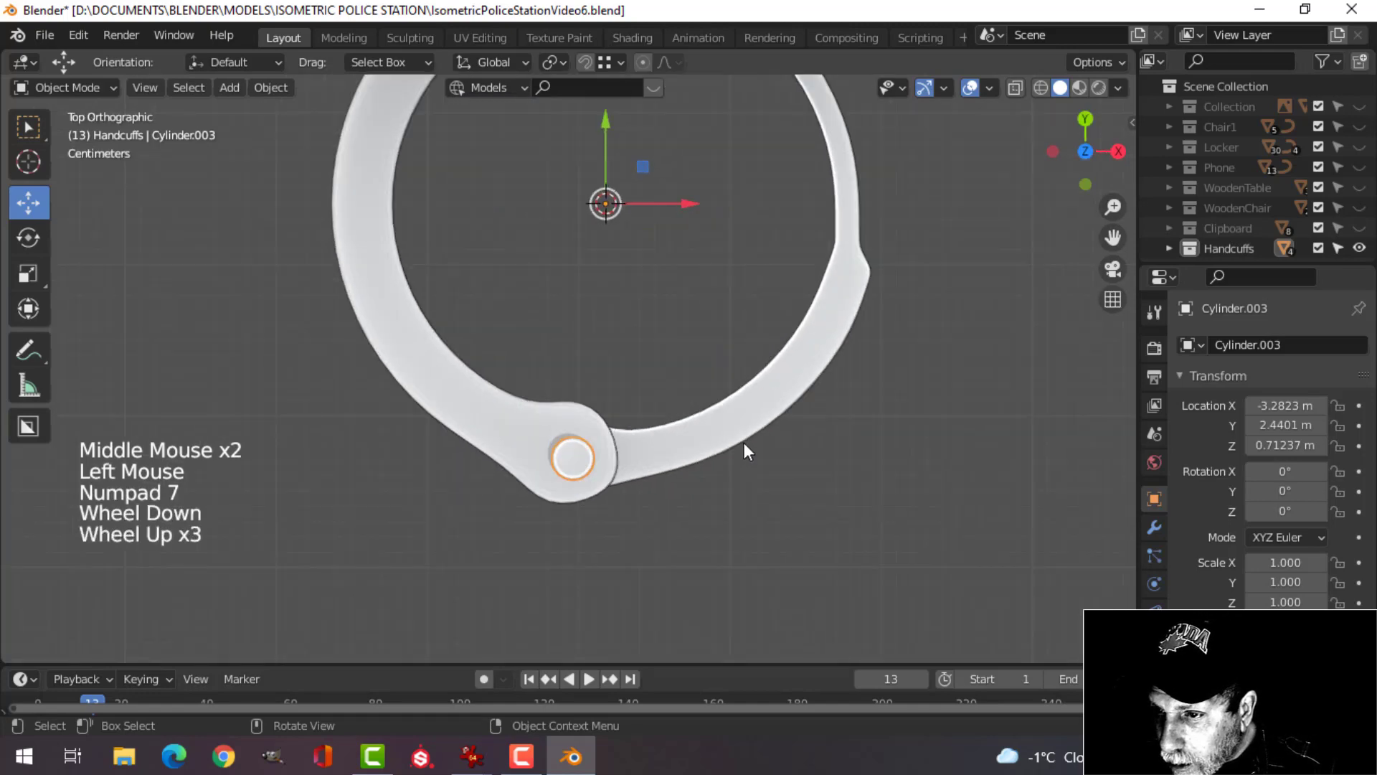
key("Tab")
key("s")
key("g")
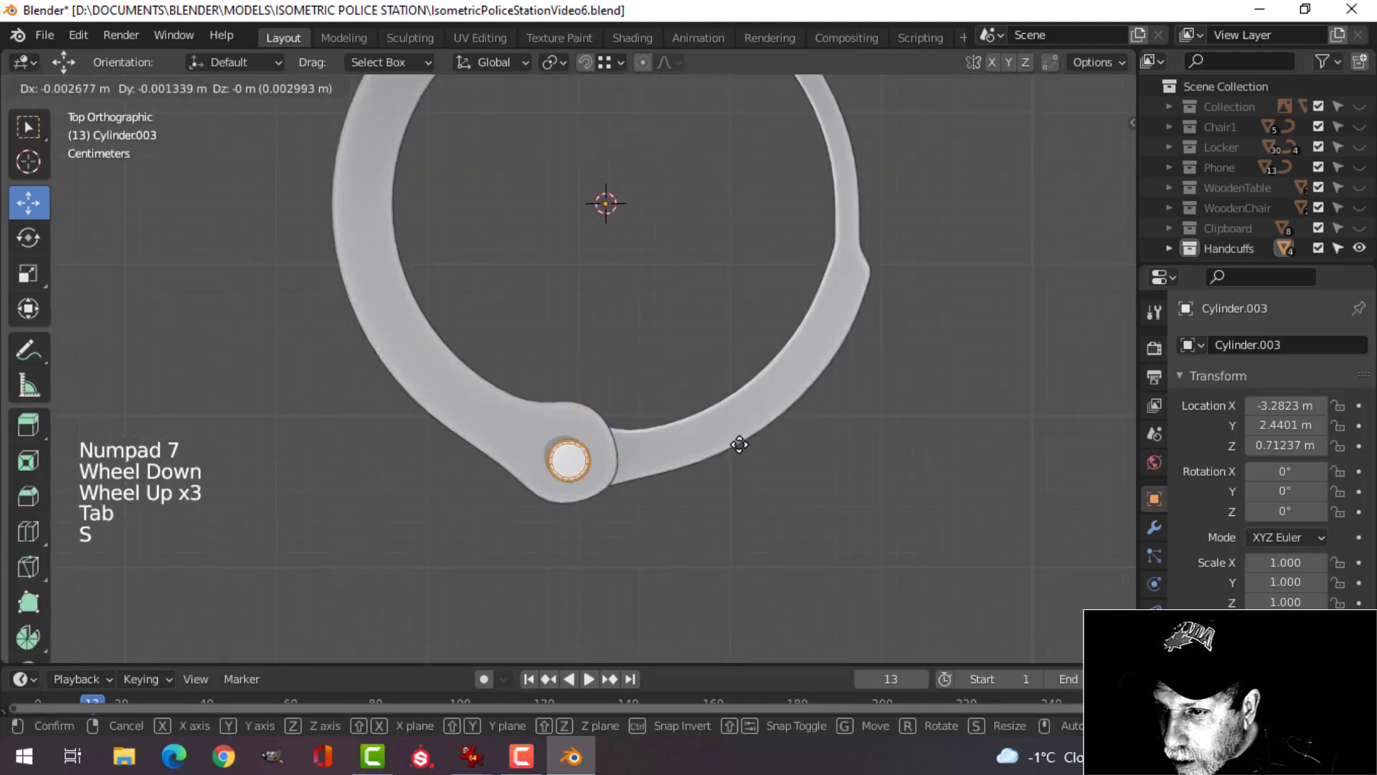
key("Tab")
key("alt+a")
scroll(732, 452, "down", 4)
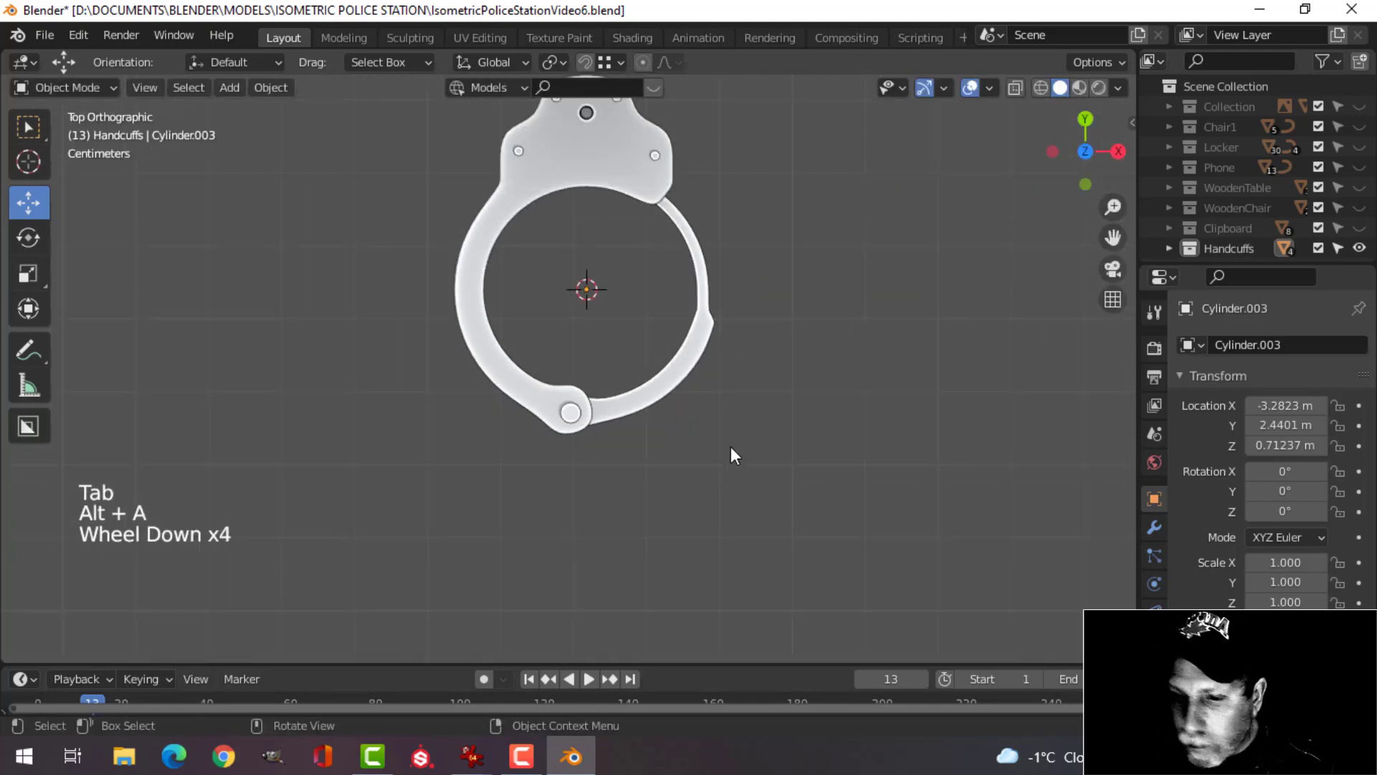
middle_click_drag(732, 453, 751, 390)
key("ctrl+s")
Display face orientation and turn the normals of the pivot pin and the swinging arm outward.
left_click(990, 88)
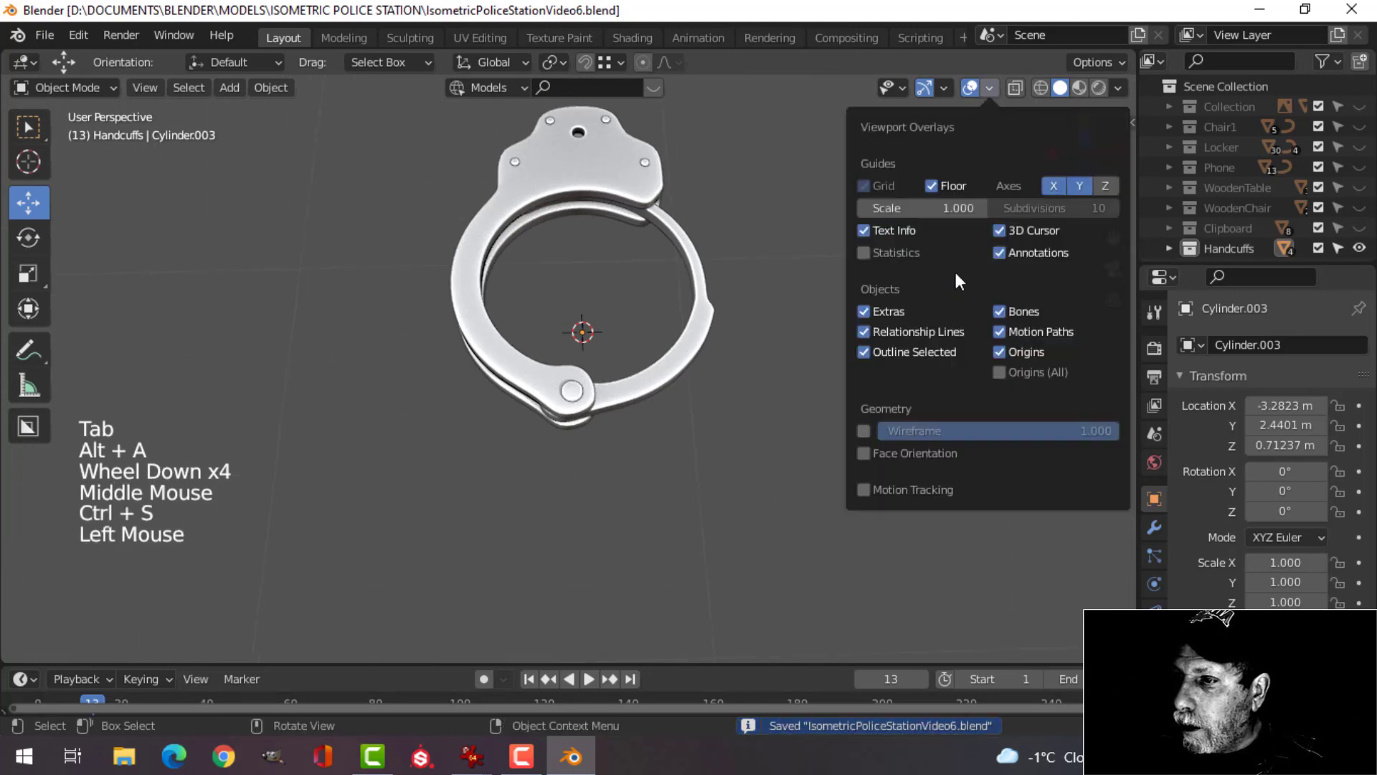
left_click(904, 452)
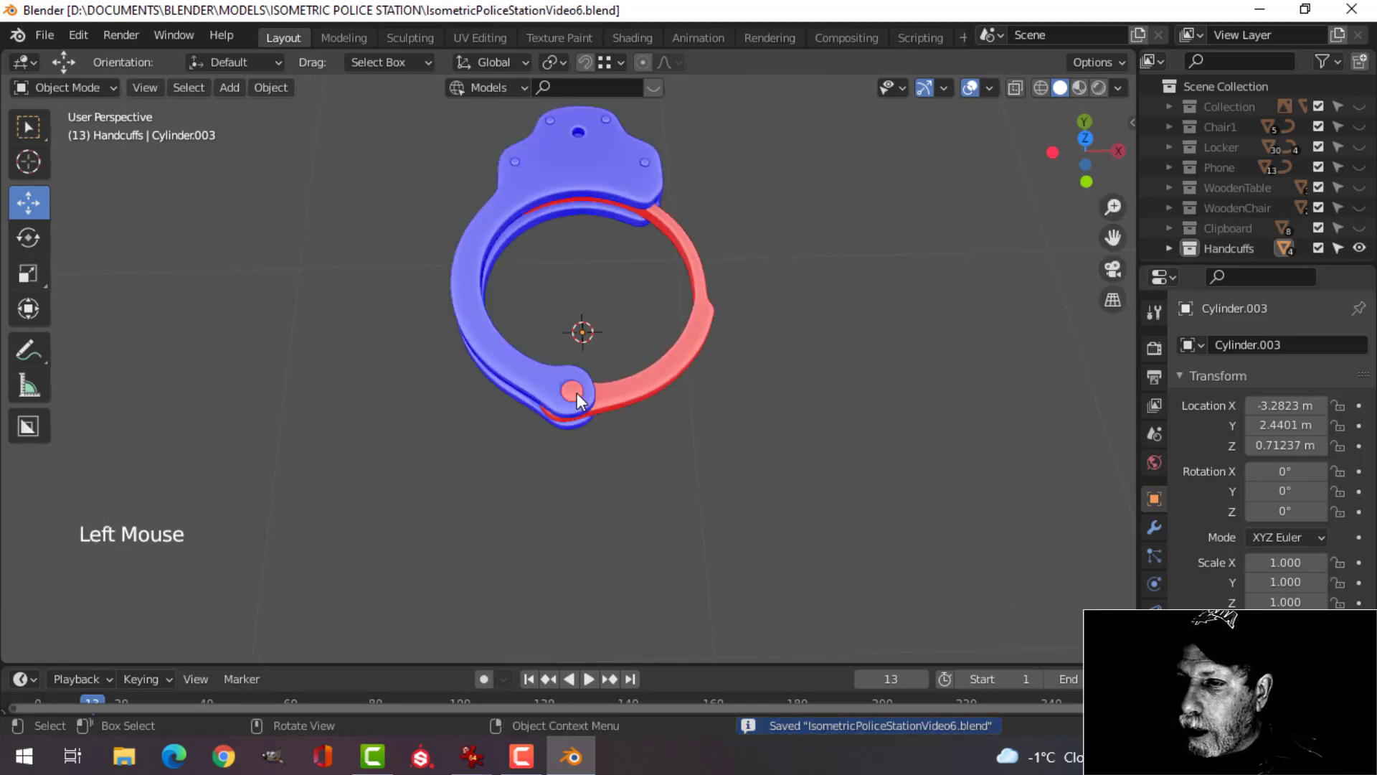
left_click(574, 392)
left_click(647, 385, "shift")
key("Tab")
key("a")
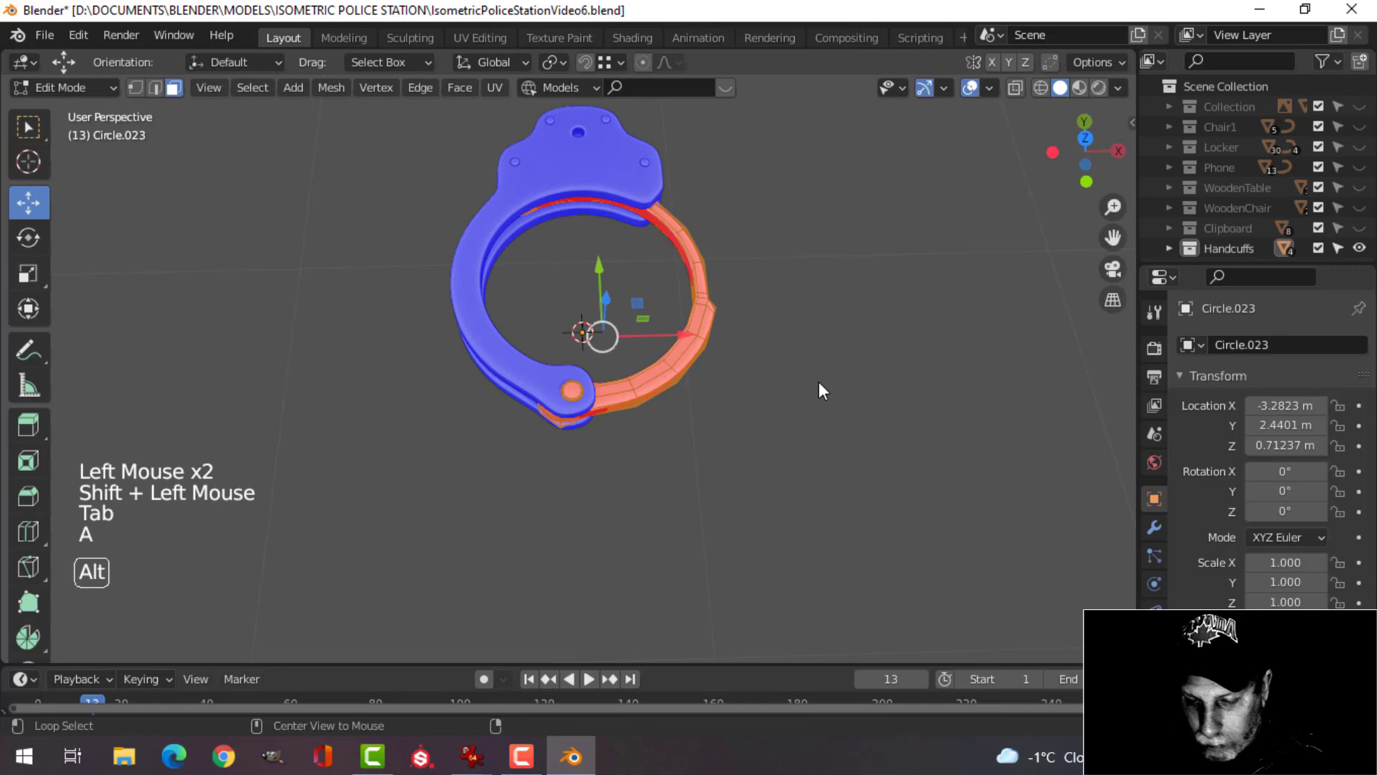
key("alt+n")
left_click(819, 382)
key("Tab")
key("alt+a")
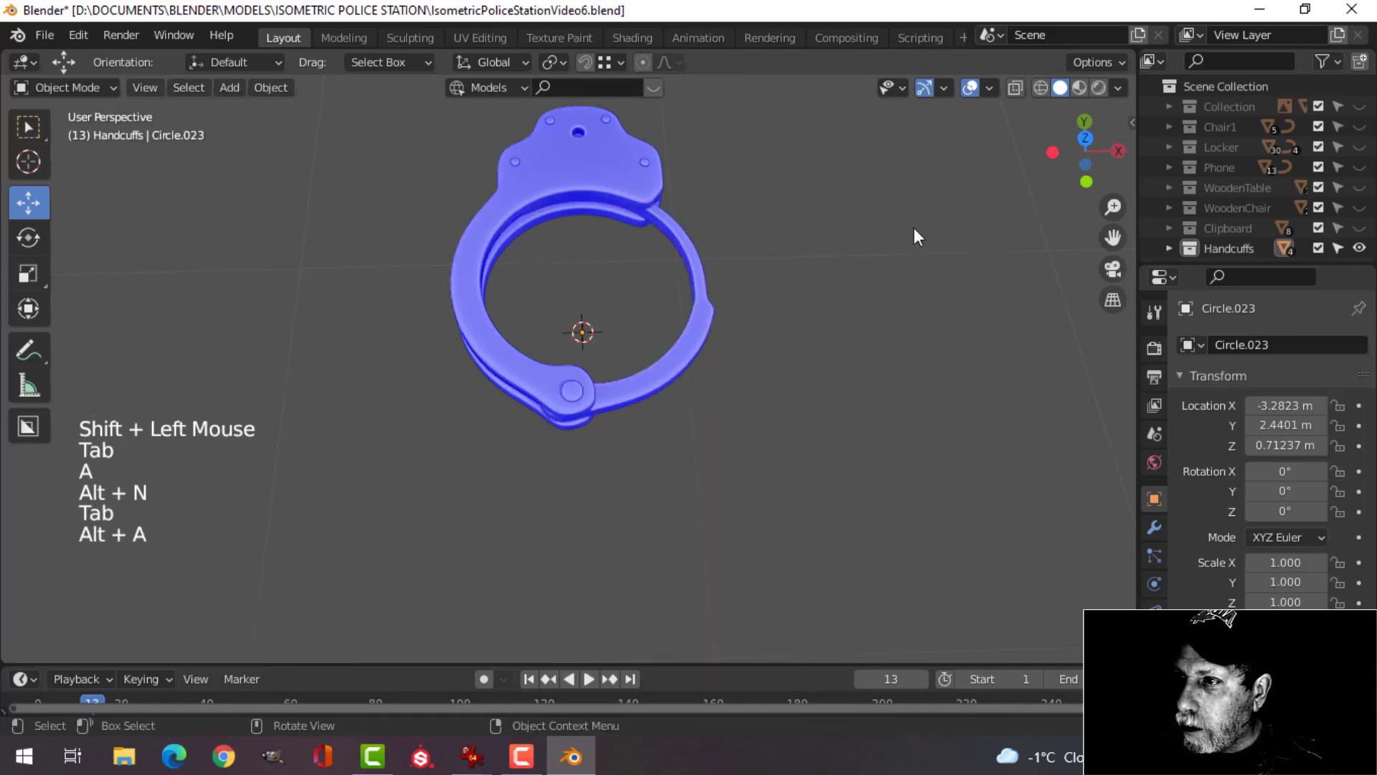
Turn off the face orientation overlay and examine the handcuff from several angles.
left_click(989, 87)
left_click(910, 450)
middle_click_drag(749, 286, 654, 252, "shift")
scroll(845, 329, "up", 3)
middle_click_drag(845, 328, 782, 301, "shift")
middle_click_drag(782, 301, 794, 372)
scroll(816, 356, "down", 2)
scroll(793, 373, "up", 1)
key("KP_7")
scroll(794, 372, "down", 2)
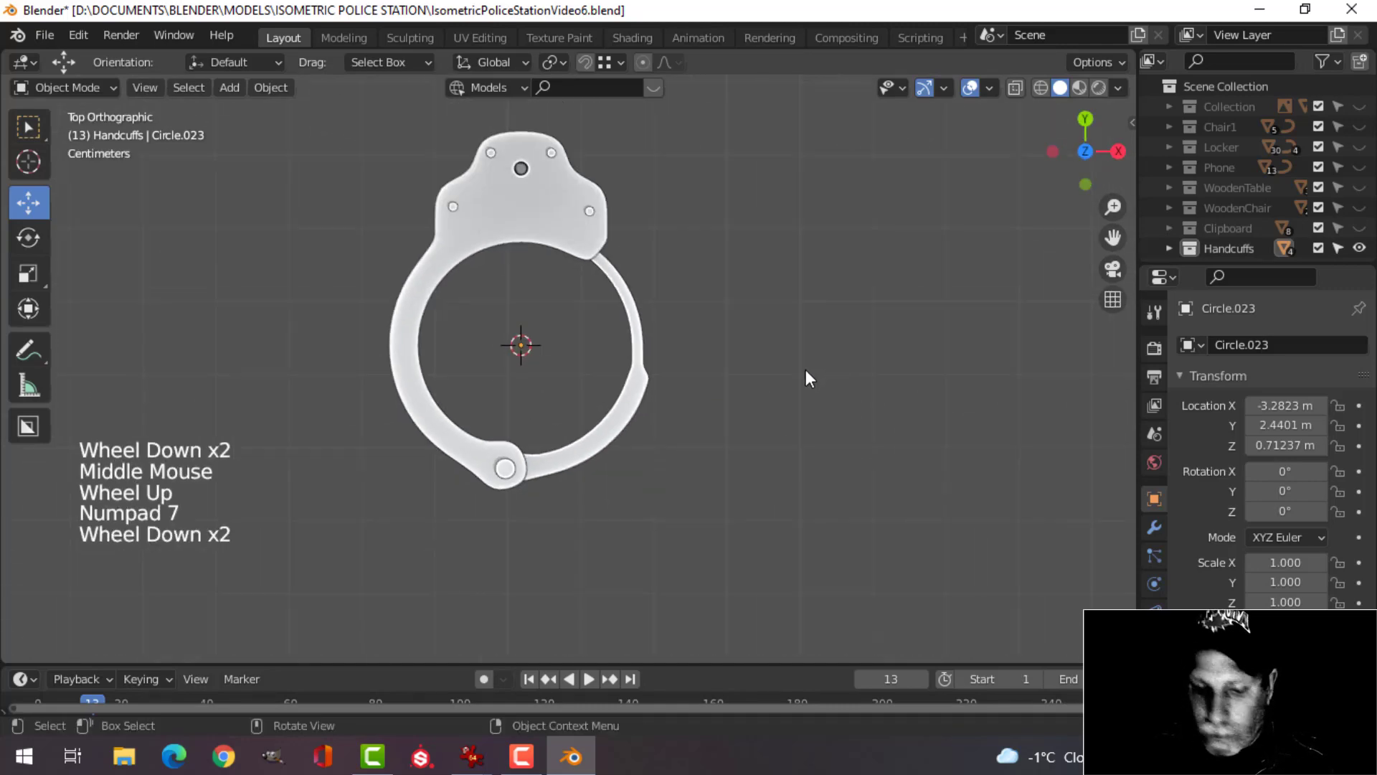
Add a 64-vertex circle with a 1 m radius at the cuff's centre and scale its mesh by 0.165.
key("shift+a")
mouse_move(735, 282)
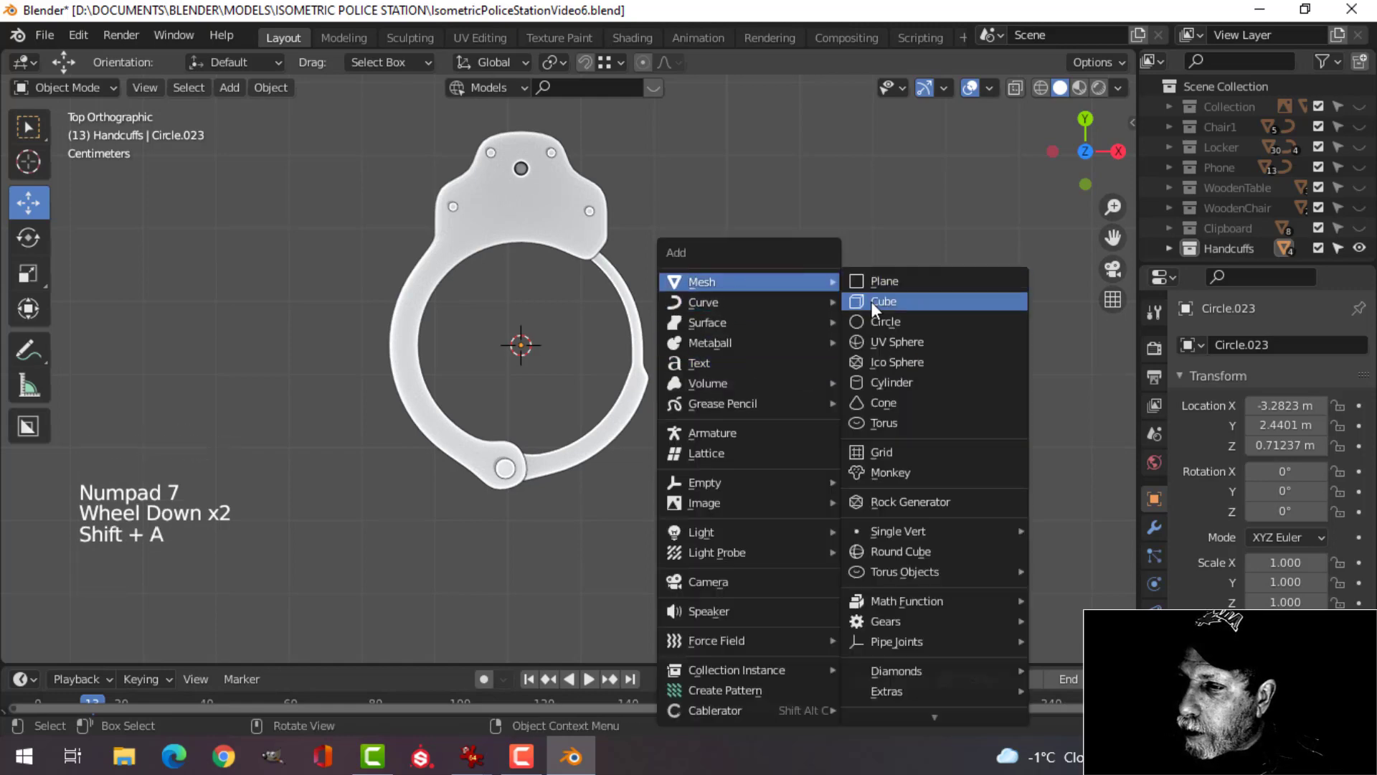
left_click(870, 321)
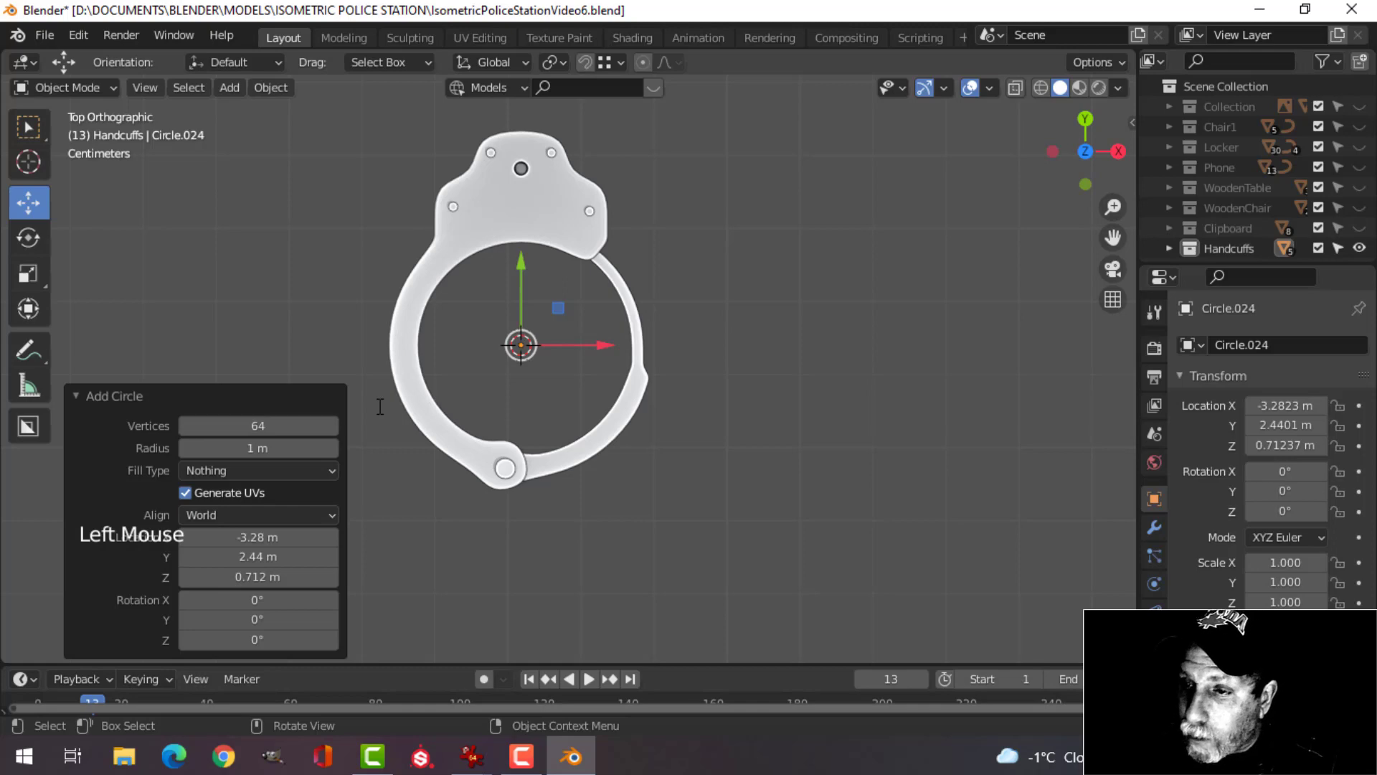
key("Tab")
key("s")
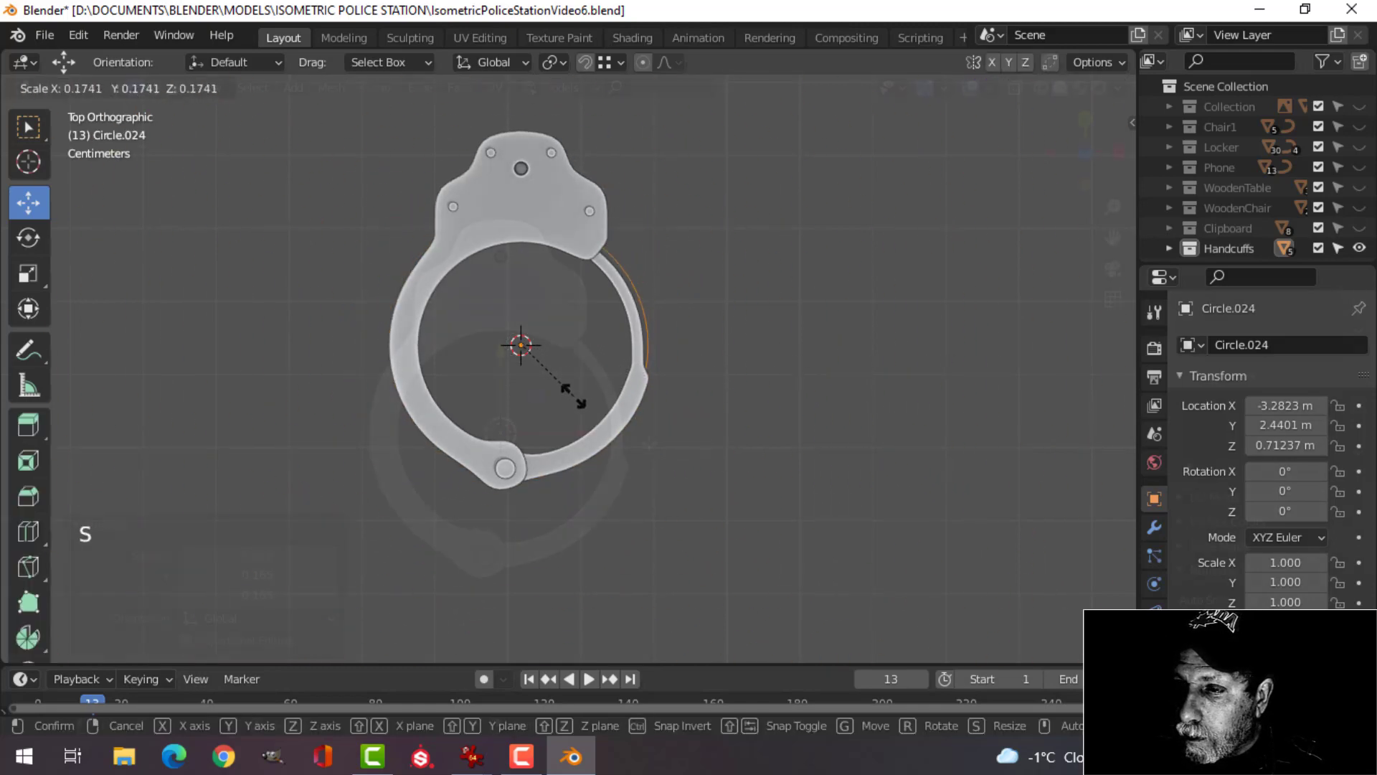
Raise the circle to the height of the swinging arm and scale it by 1.027.
middle_click_drag(649, 444, 584, 391)
middle_click_drag(584, 391, 522, 318)
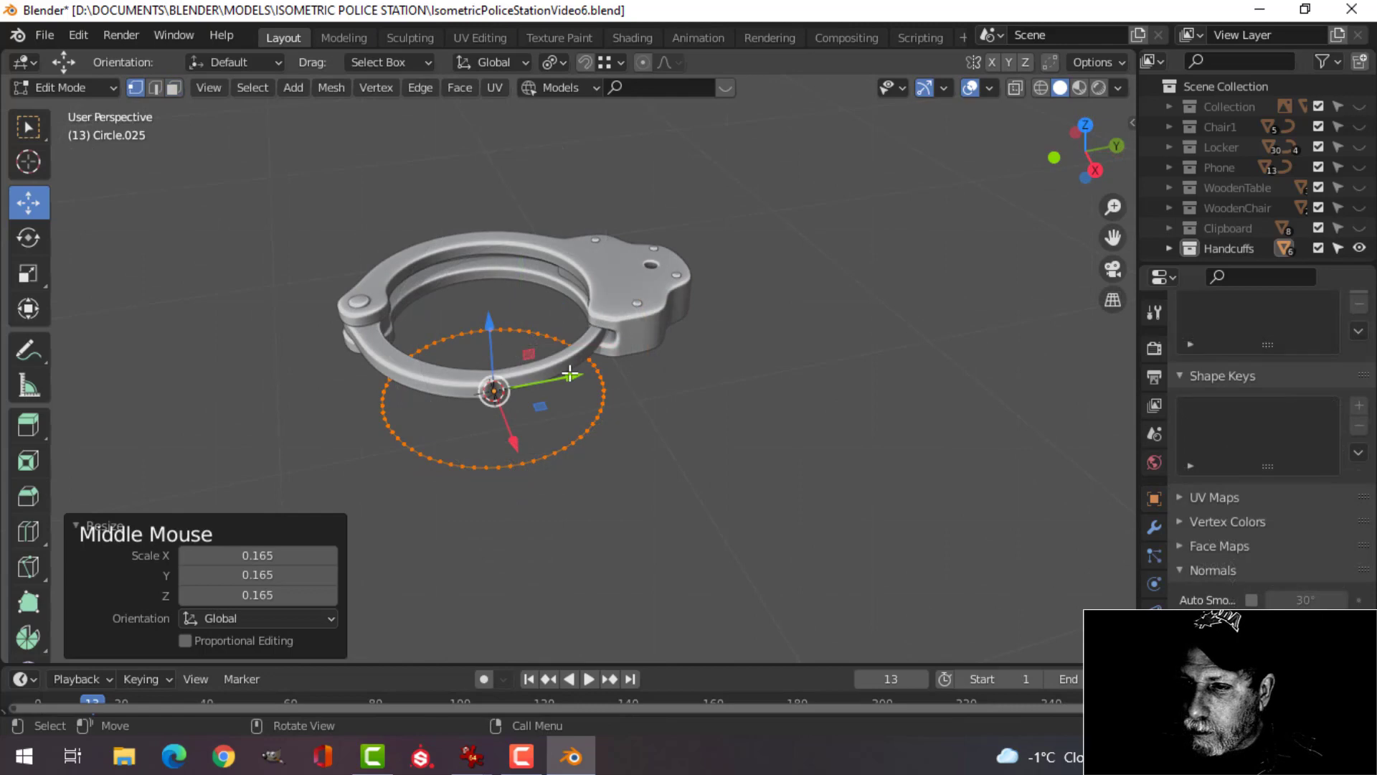
scroll(571, 375, "up", 3)
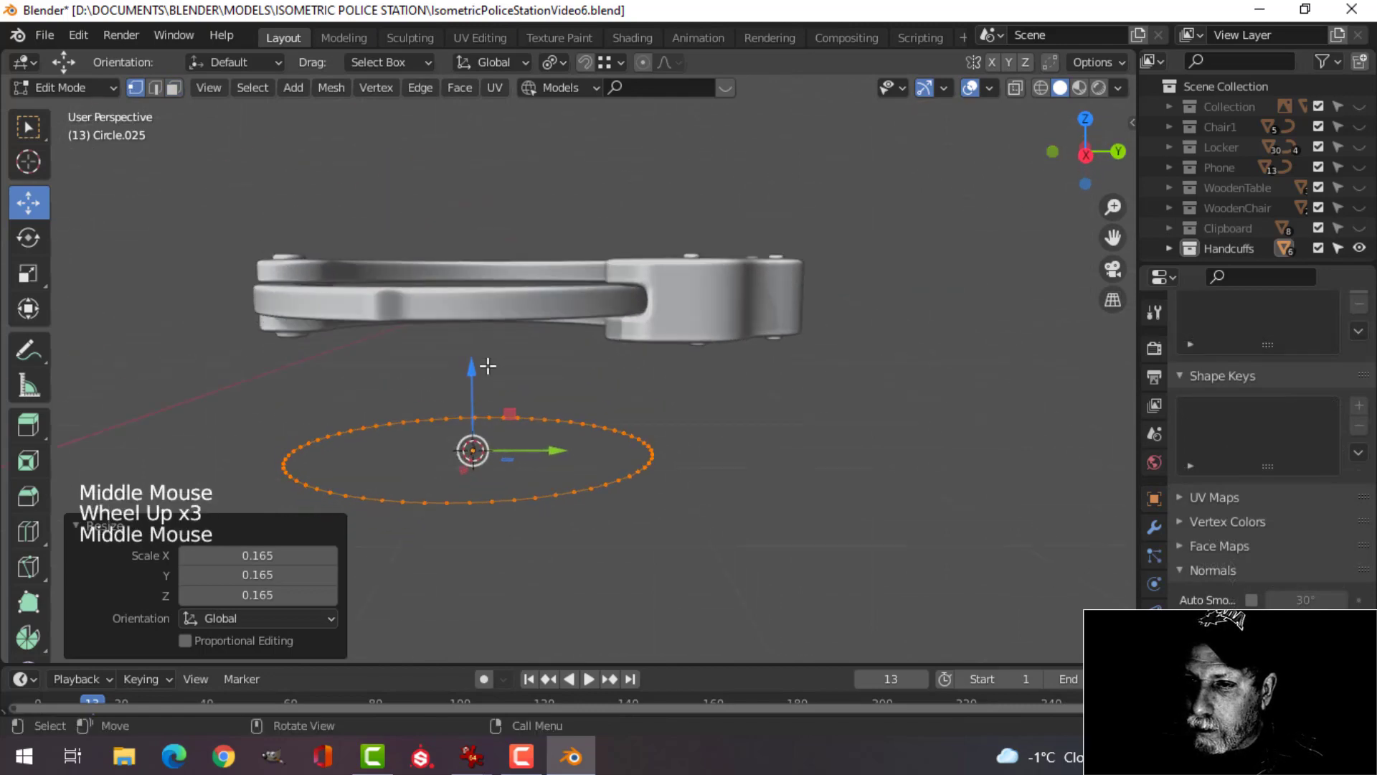
left_click_drag(488, 366, 496, 213)
middle_click_drag(496, 213, 598, 395)
key("s")
scroll(523, 326, "up", 2)
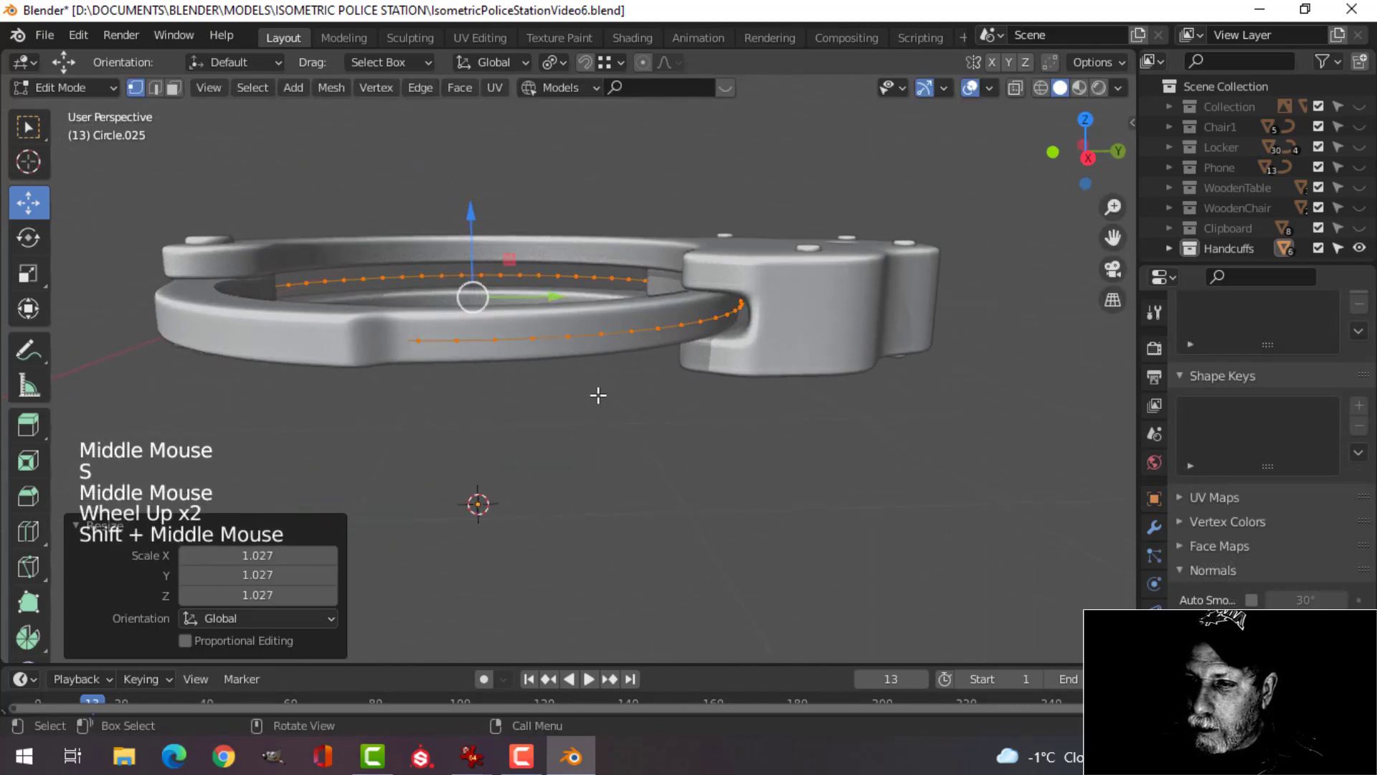
Extrude the circle vertically into a band along the swinging arm's outer side and select the whole band.
left_click_drag(475, 238, 478, 213)
key("e")
key("a")
middle_click_drag(478, 212, 577, 343)
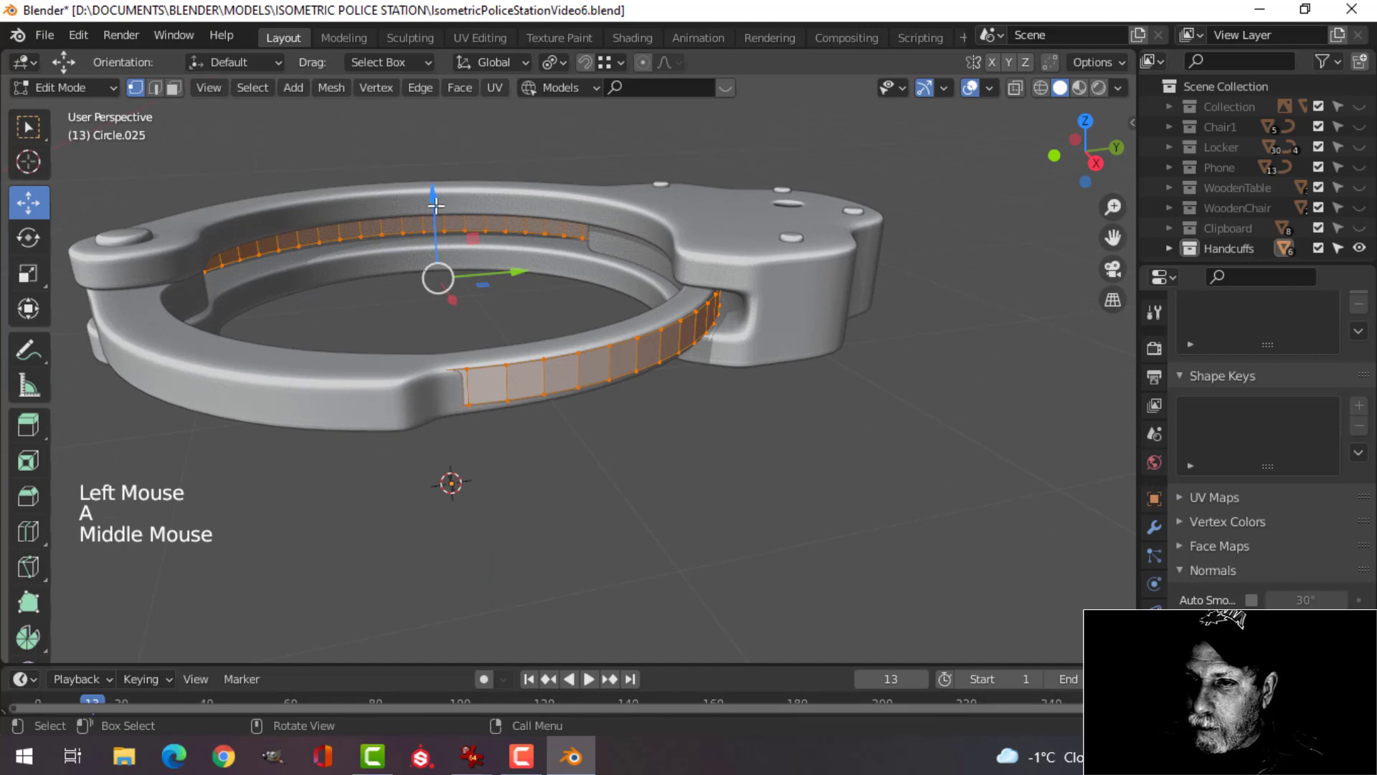
Lower the band by about 0.002 m and scale the whole band by 1.010.
left_click_drag(436, 206, 438, 212)
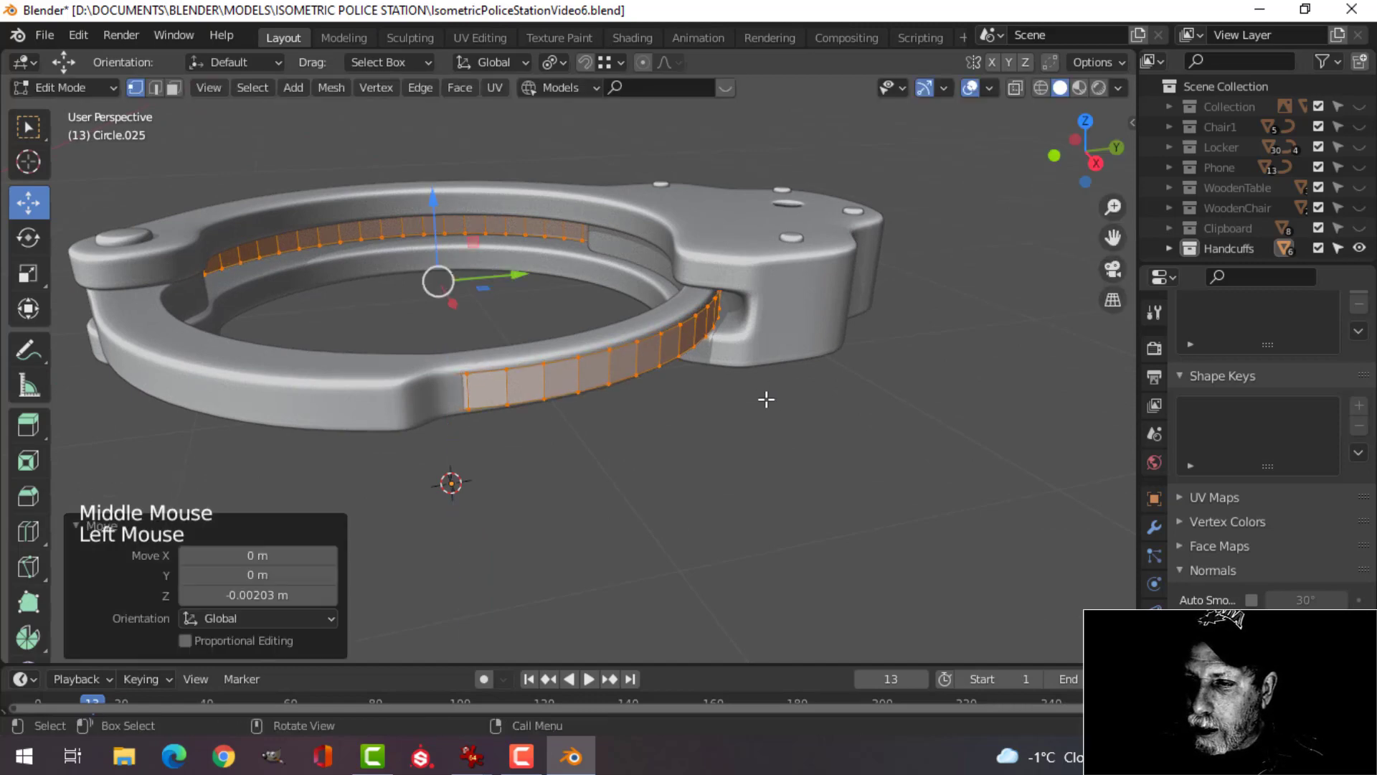
middle_click_drag(766, 397, 695, 366)
scroll(732, 440, "up", 2)
key("alt+a")
middle_click_drag(625, 401, 724, 424)
key("2")
key("a")
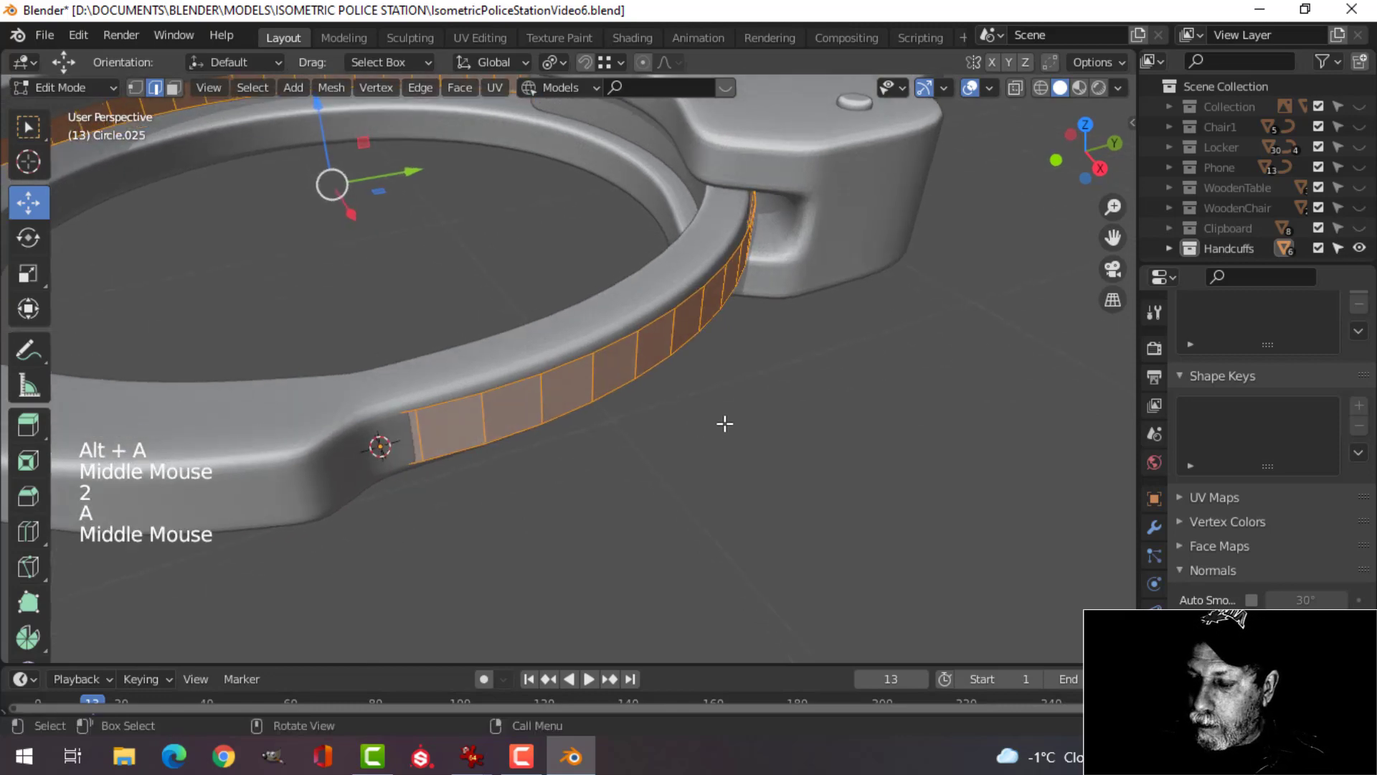
key("KP_7")
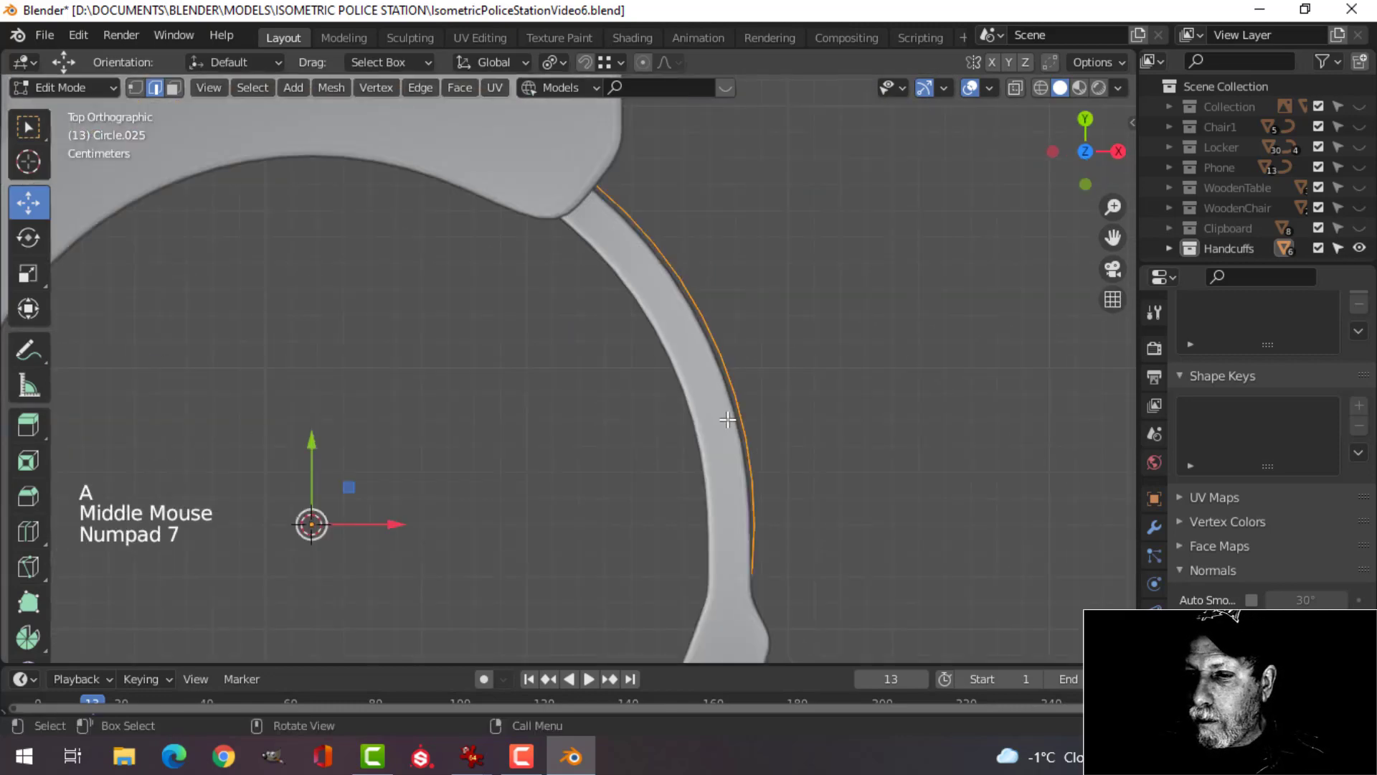
key("s")
left_click(774, 423)
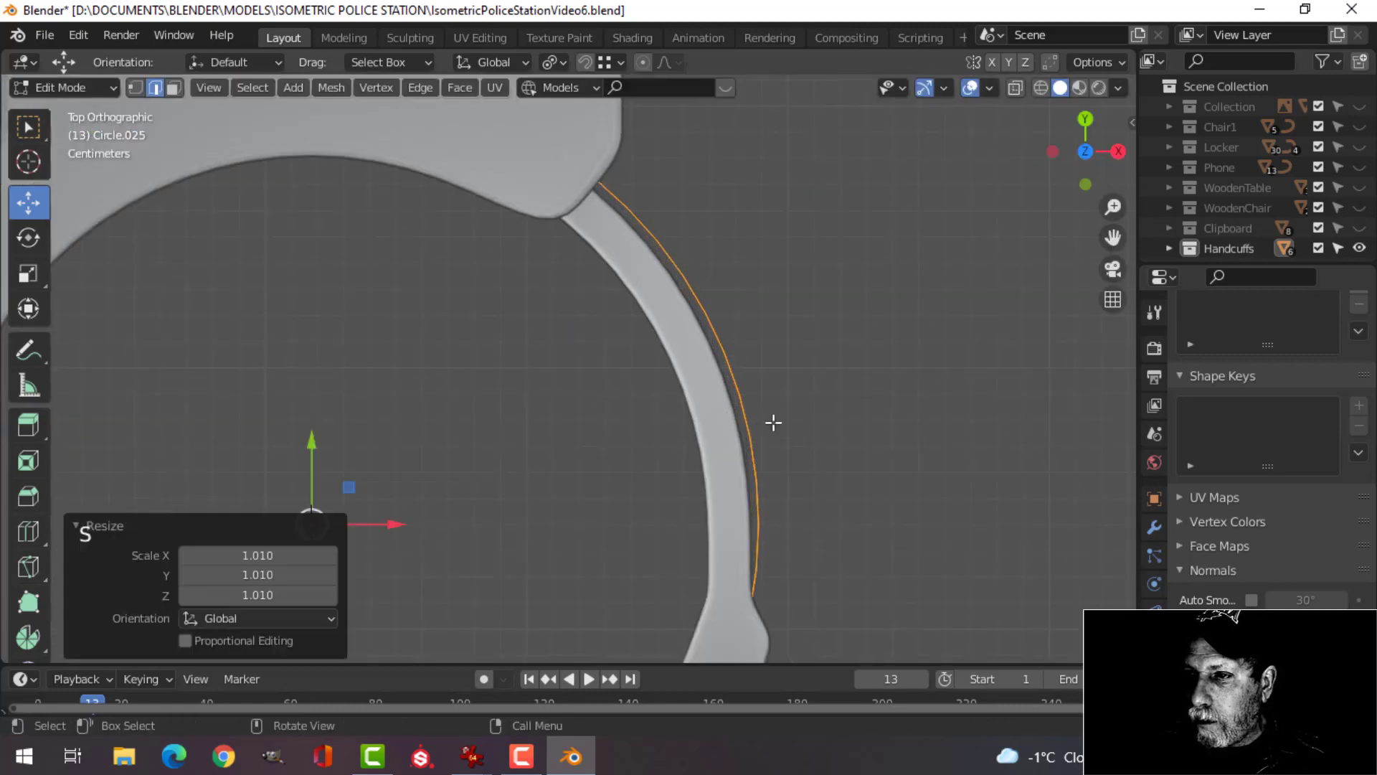
Select the band's upper and lower boundary edges and scale them.
middle_click_drag(774, 423, 729, 455)
key("alt+a")
left_click(512, 417, "alt+shift")
key("ctrl+z")
left_click(554, 61)
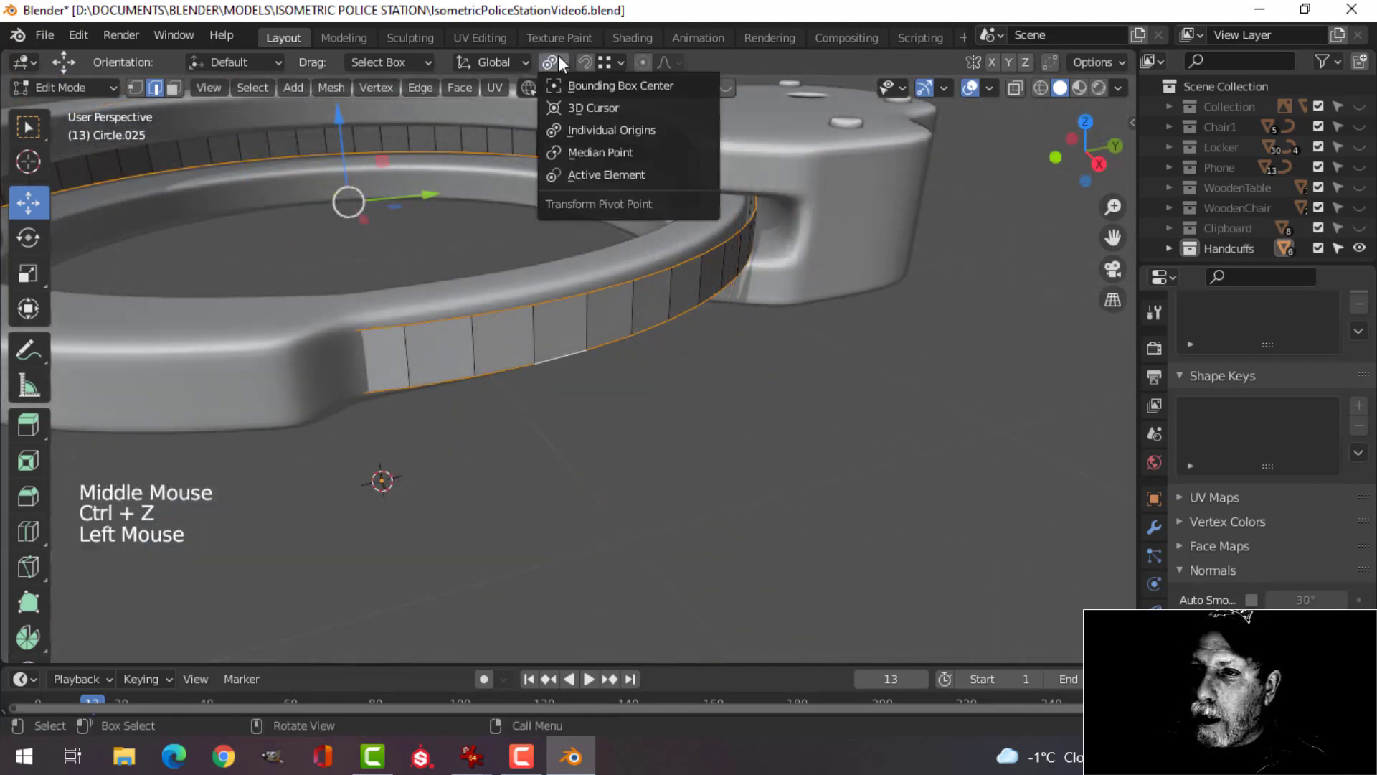
middle_click_drag(717, 287, 750, 300)
key("s")
left_click(861, 340)
key("alt+a")
middle_click_drag(528, 357, 609, 323, "shift")
middle_click_drag(610, 323, 682, 295)
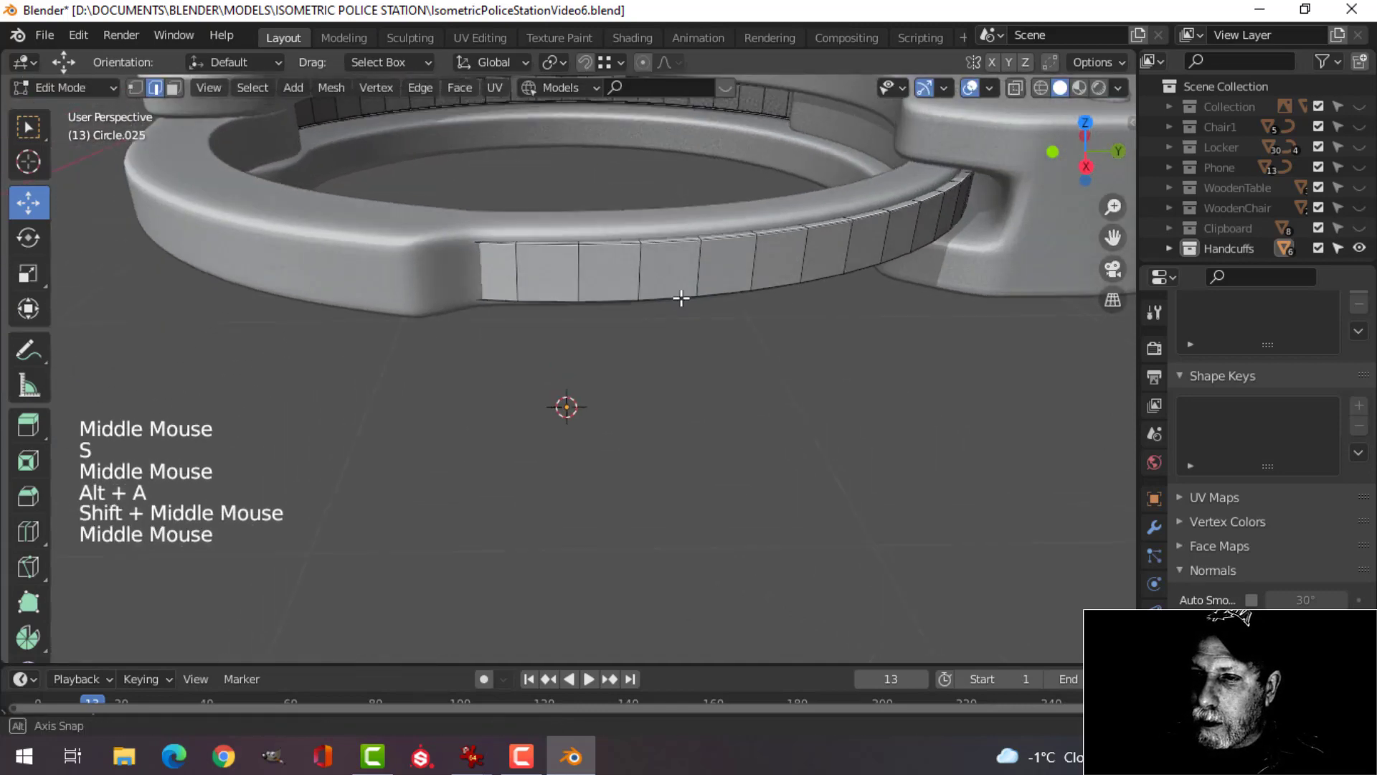
Select the band's full face loop and inset the faces individually.
key("3")
left_click(541, 263, "alt+shift")
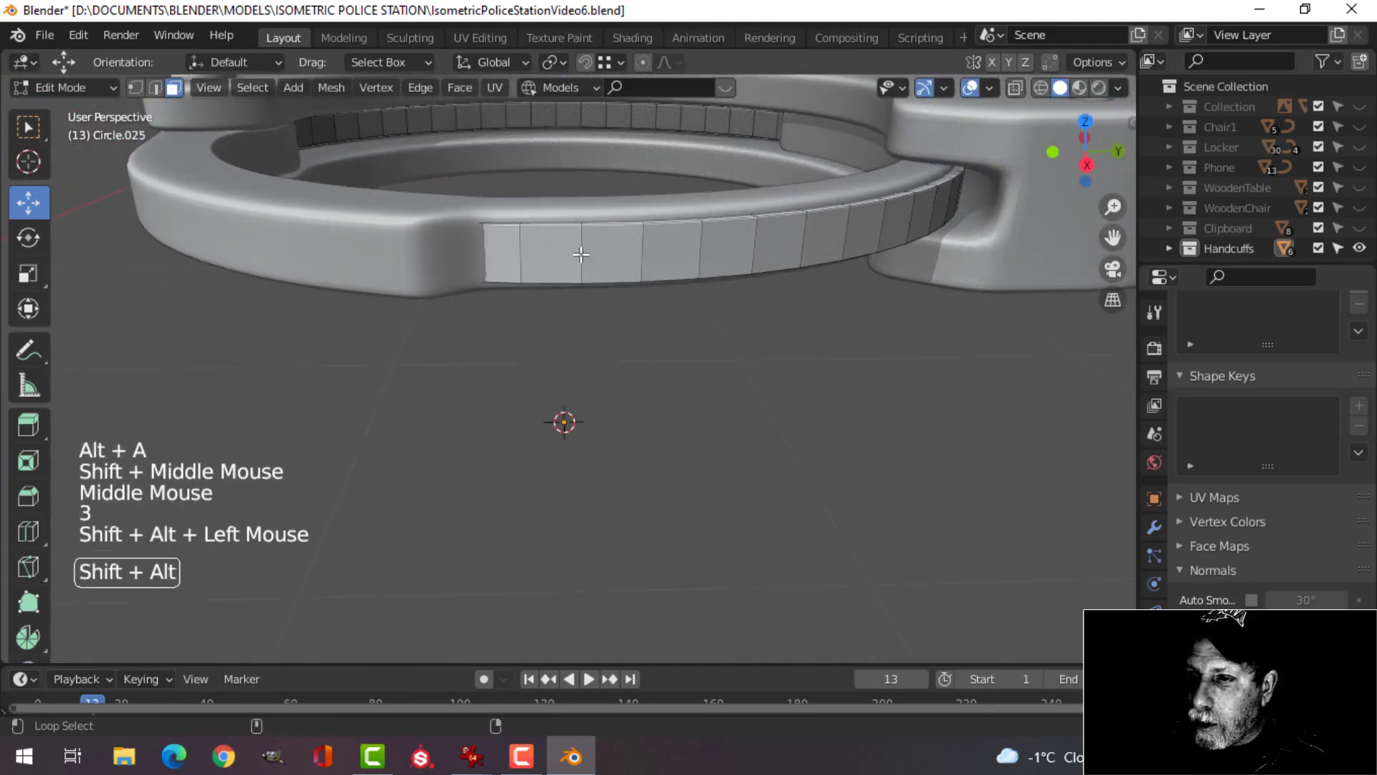
scroll(746, 292, "down", 2)
middle_click_drag(747, 292, 714, 325, "shift")
scroll(711, 306, "up", 2)
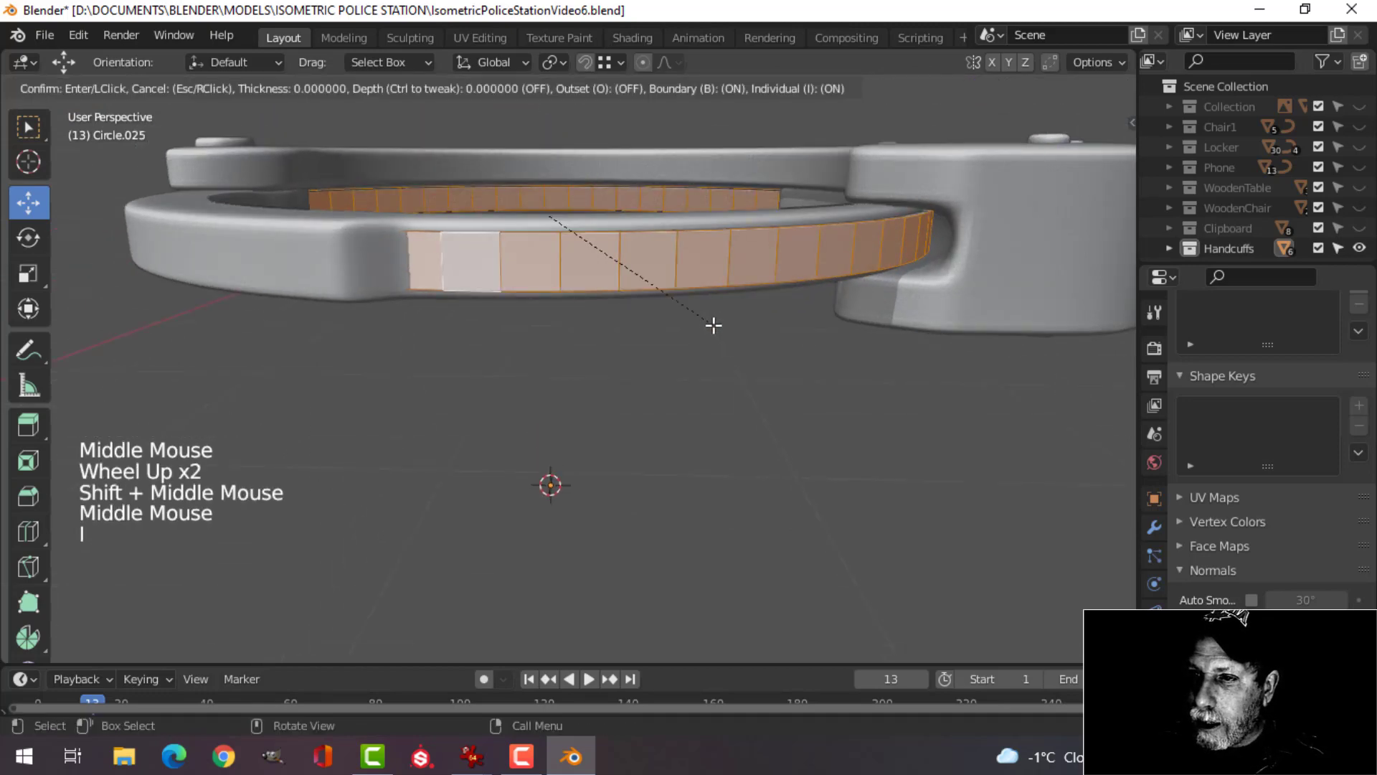
left_click(709, 324)
middle_click_drag(710, 323, 766, 346)
Extrude the inset faces outward along their normals with a Shrink/Fatten offset of about -0.0049 m.
key("e")
key("alt+s")
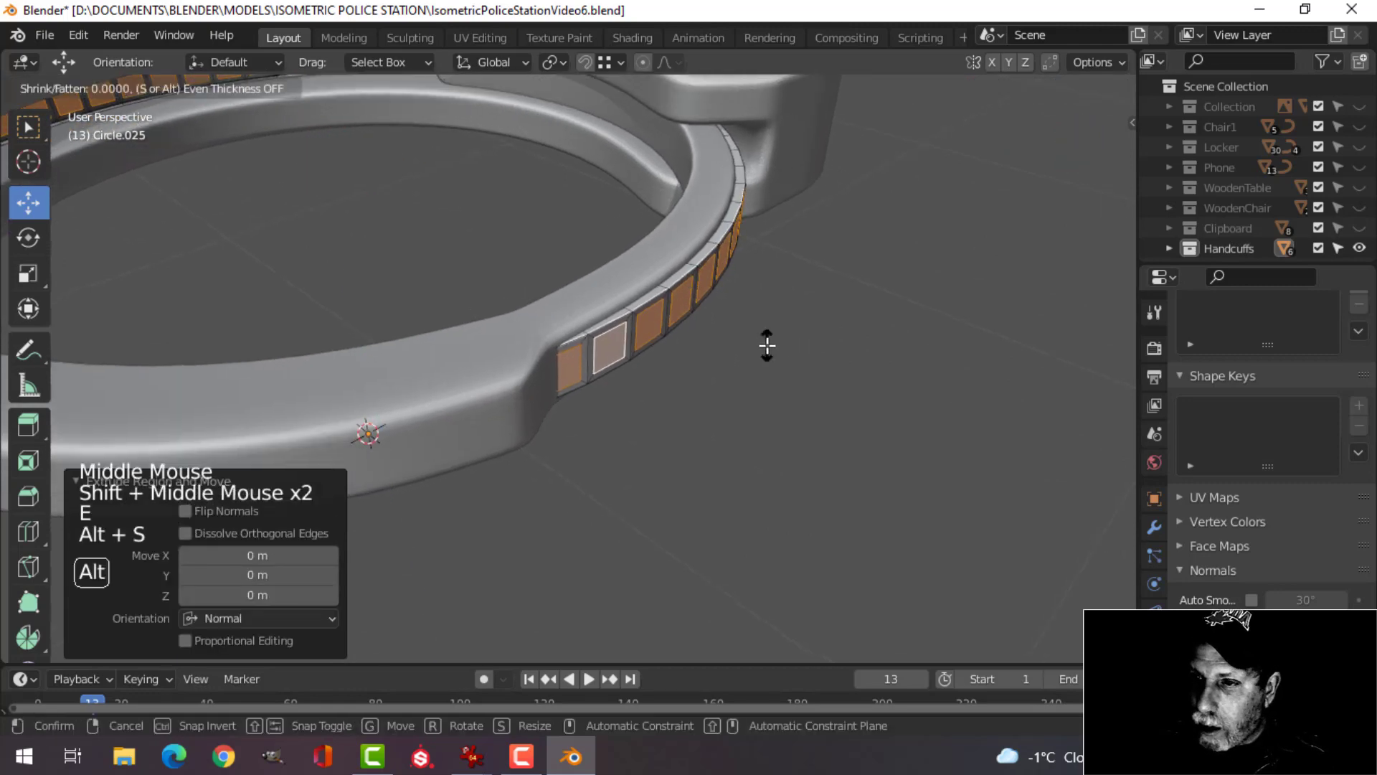
key("shift")
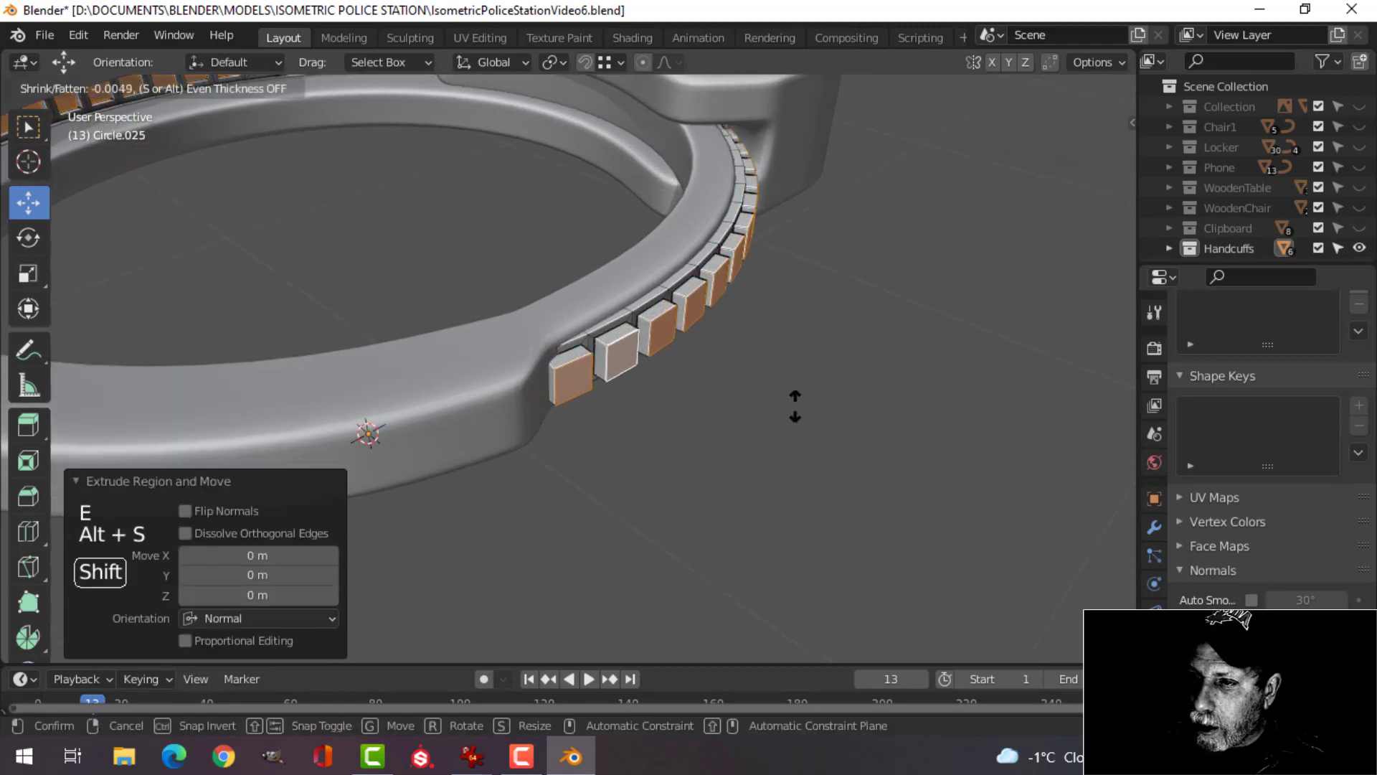
left_click(795, 406)
middle_click_drag(796, 407, 842, 379)
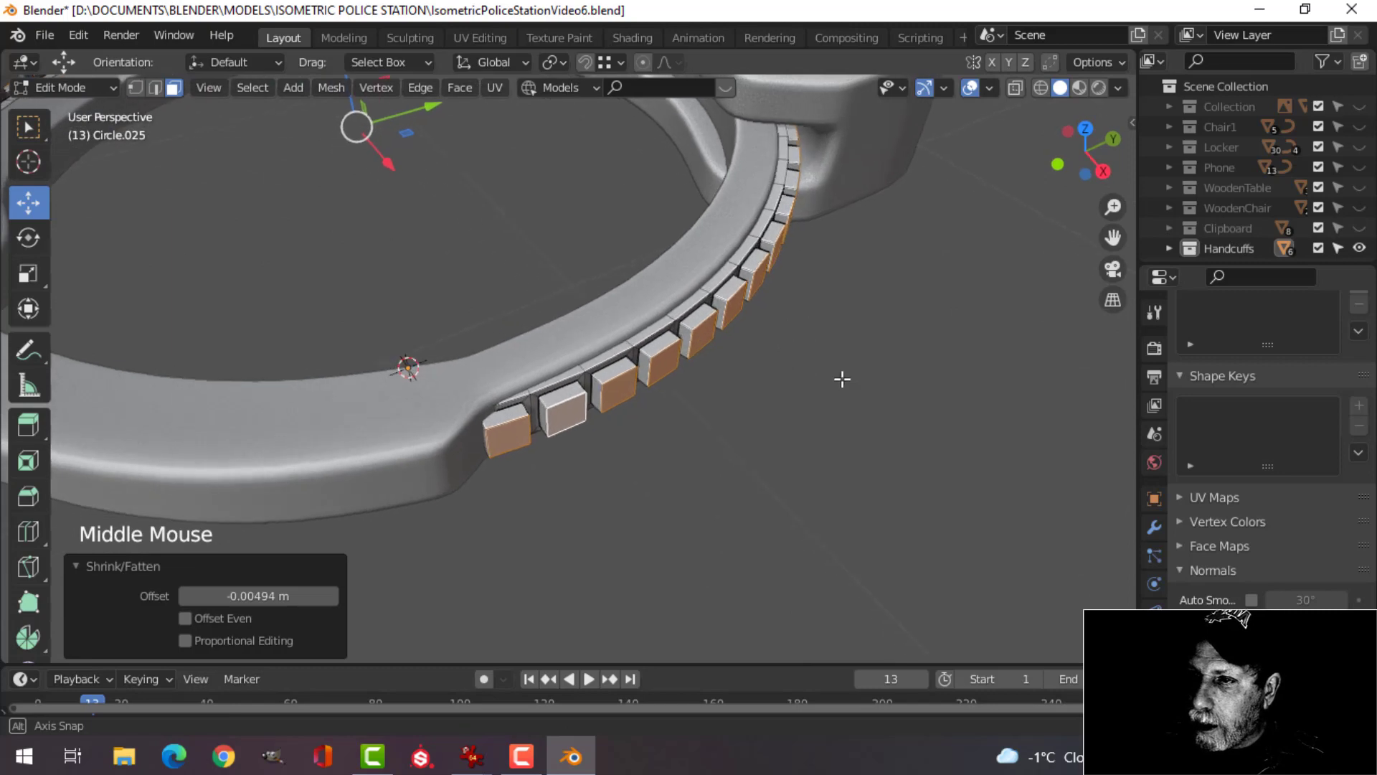
Taper the teeth by scaling their outer faces down about Individual Origins, and return to Object Mode.
left_click(561, 62)
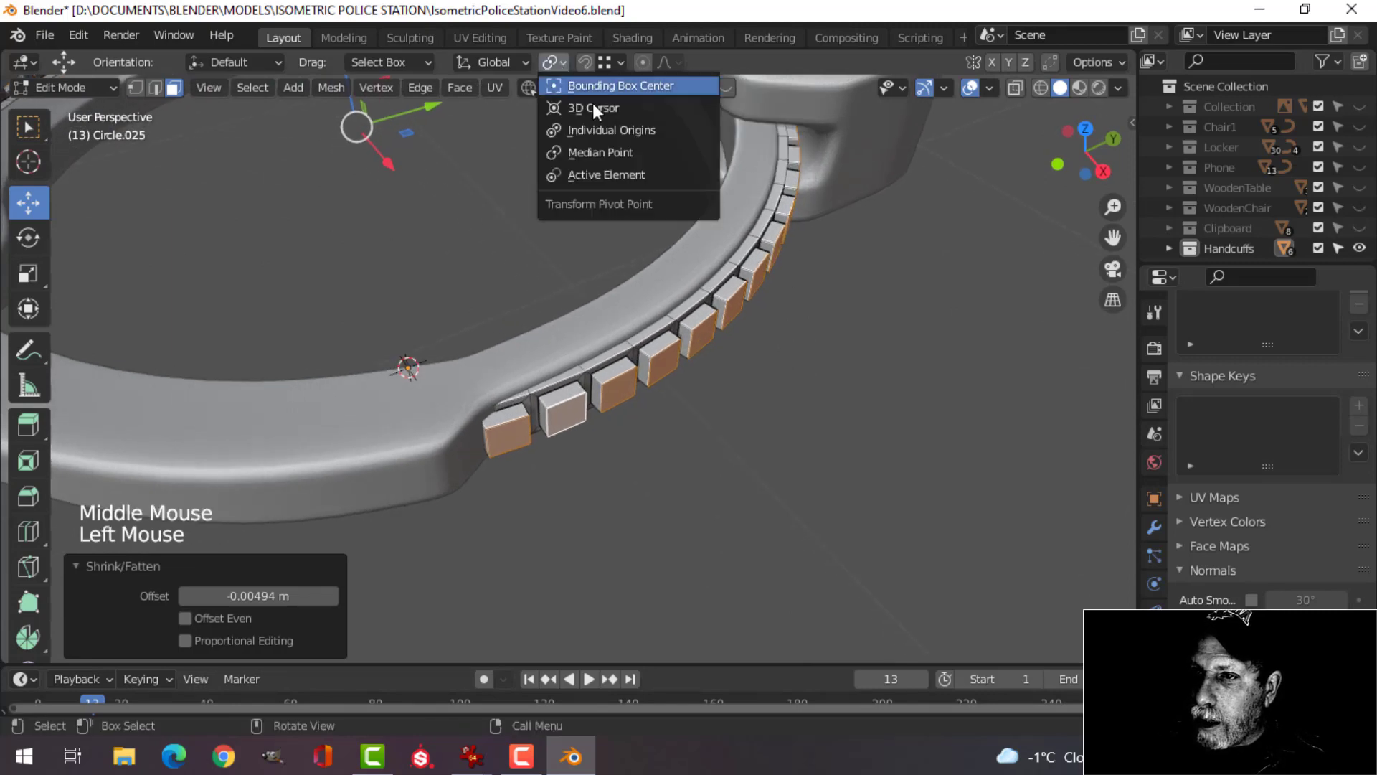
left_click(590, 128)
key("s")
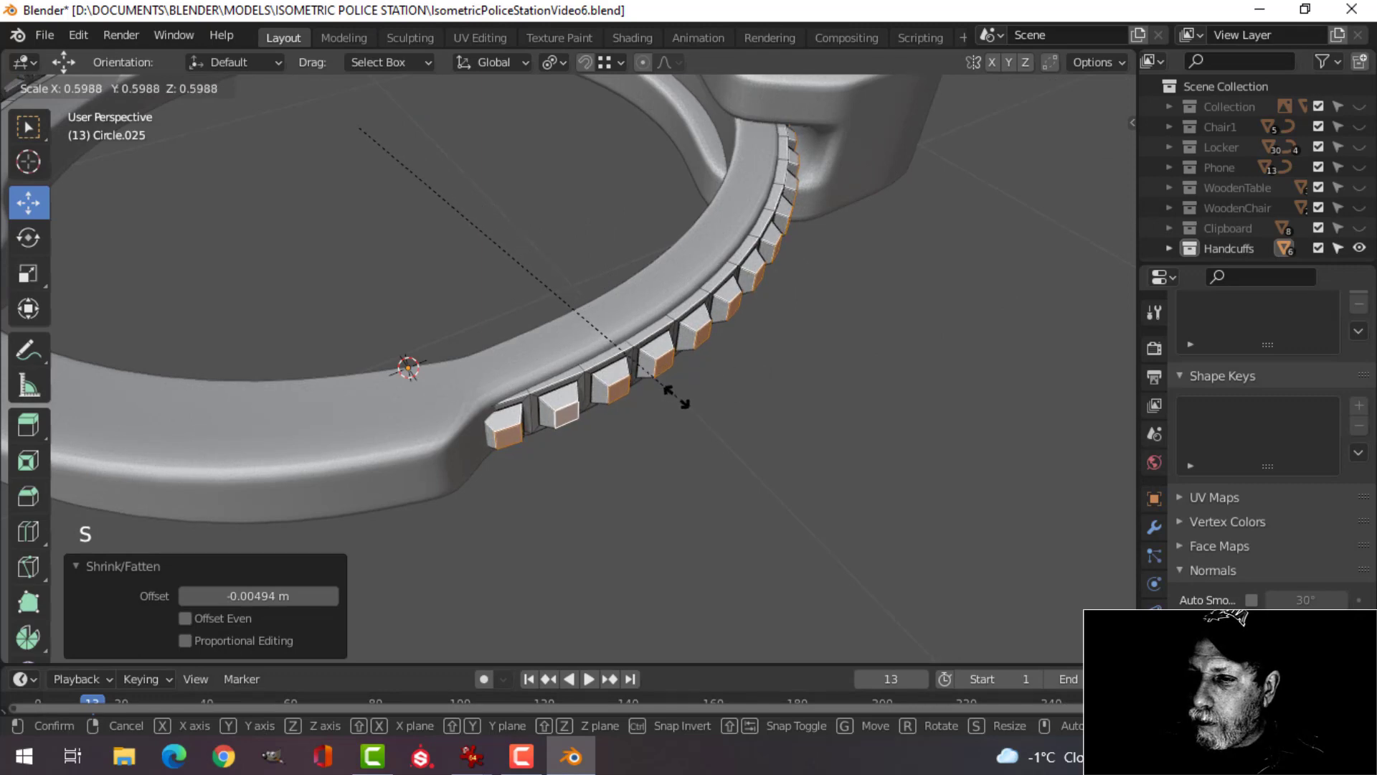
left_click(797, 384)
key("Tab")
scroll(775, 384, "down", 3)
key("alt+a")
middle_click_drag(772, 378, 624, 221)
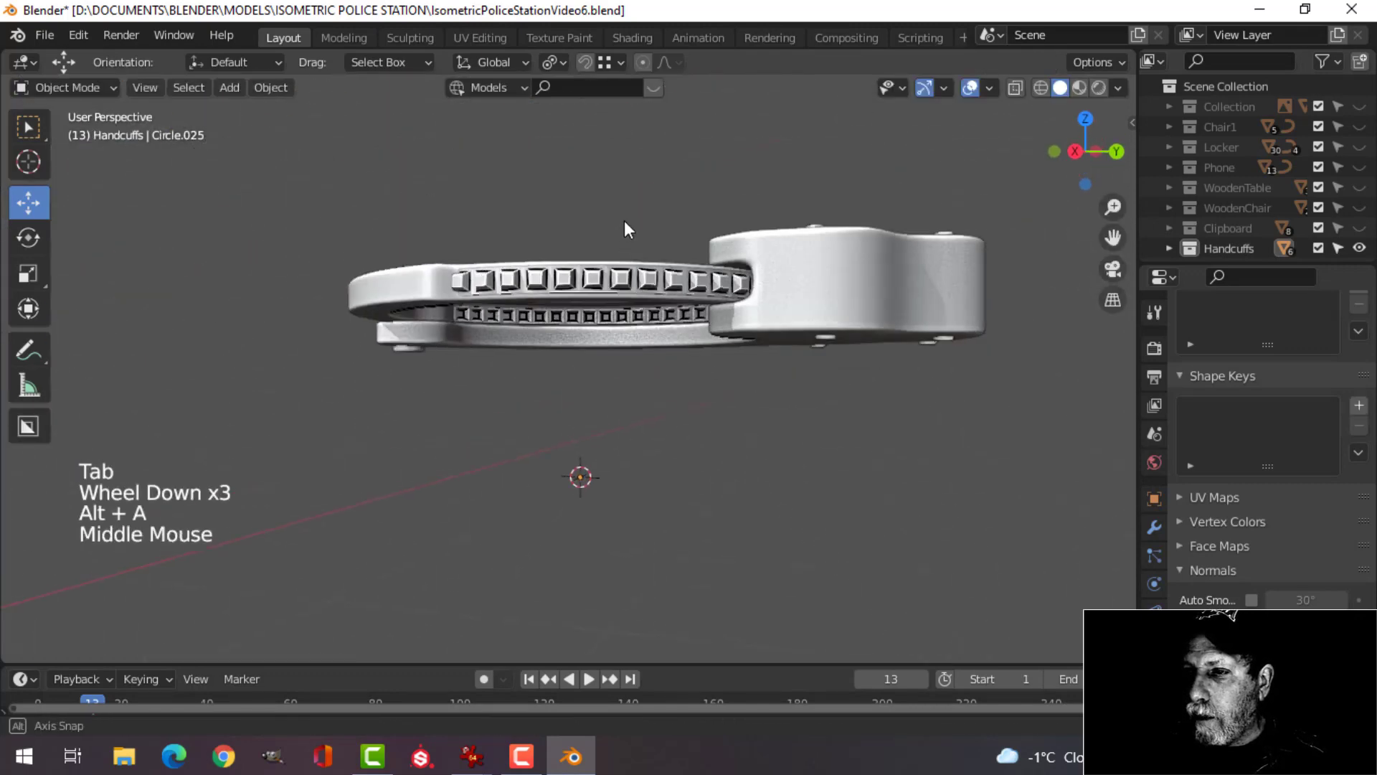
Scale the entire toothed band by 1.064 along Z and raise it slightly to fit the swinging arm.
scroll(652, 325, "up", 3)
left_click(668, 291)
key("Tab")
key("a")
middle_click_drag(669, 291, 657, 332)
key("s")
key("z")
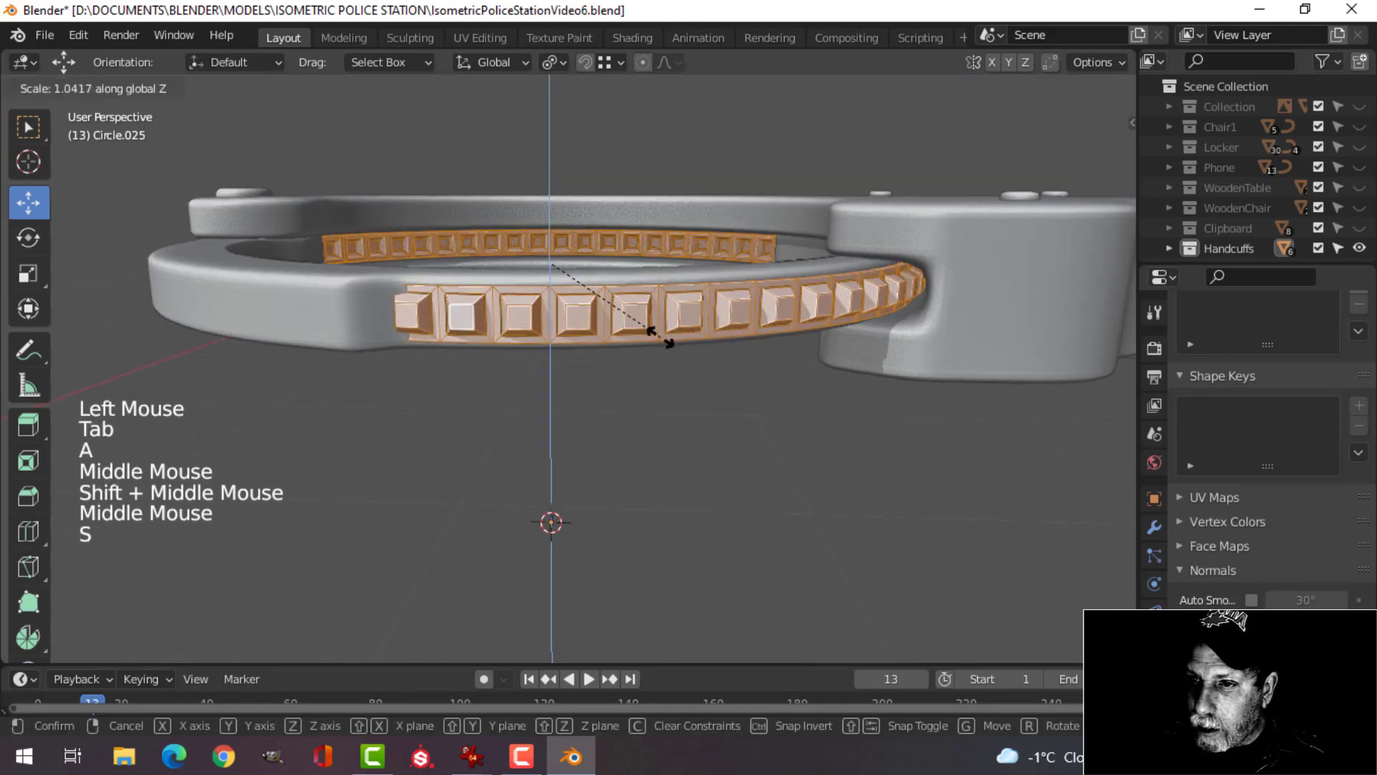
left_click(579, 236)
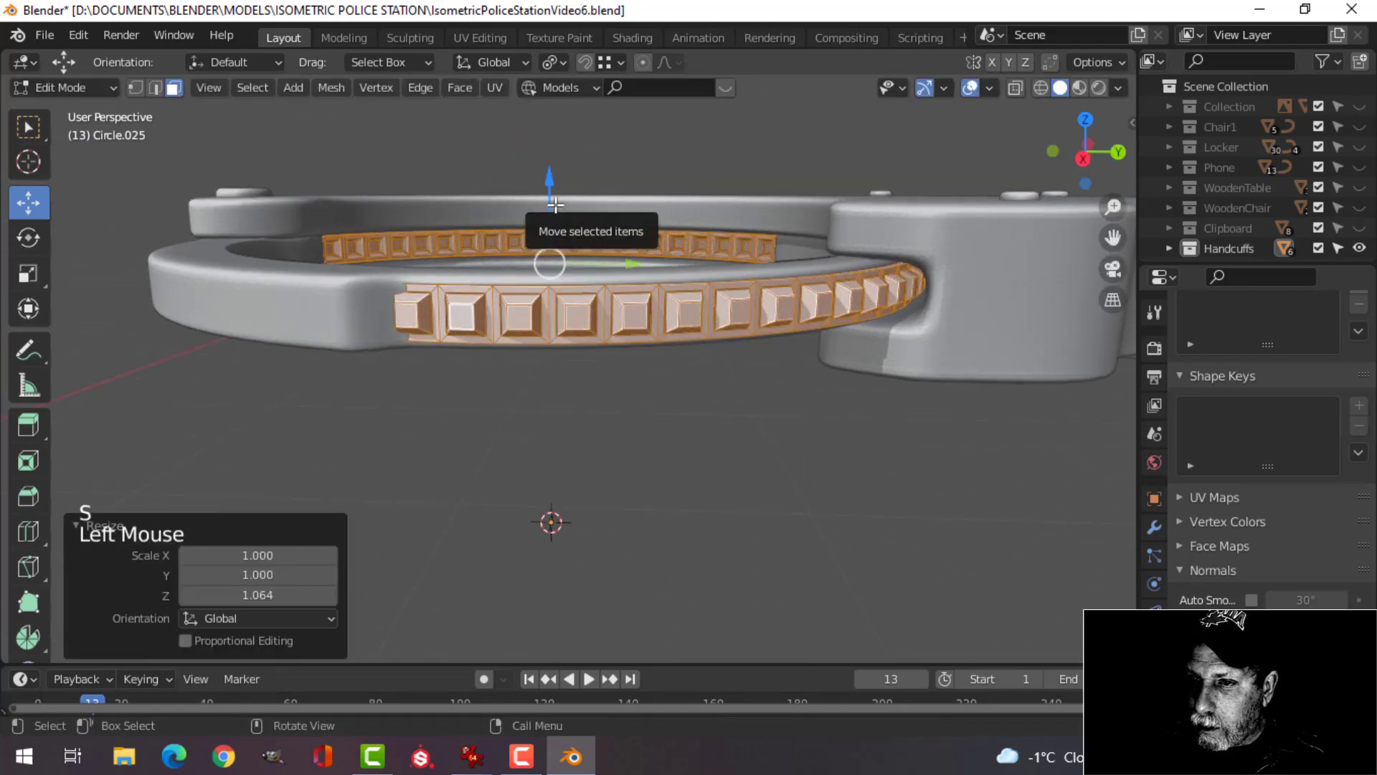
left_click_drag(556, 208, 556, 203)
key("alt+a")
middle_click_drag(556, 203, 1317, 407)
key("Tab")
scroll(816, 392, "down", 2)
key("alt+a")
Add a Bevel modifier to the toothed band with an Angle limit of 30° and 3 segments.
left_click(1155, 528)
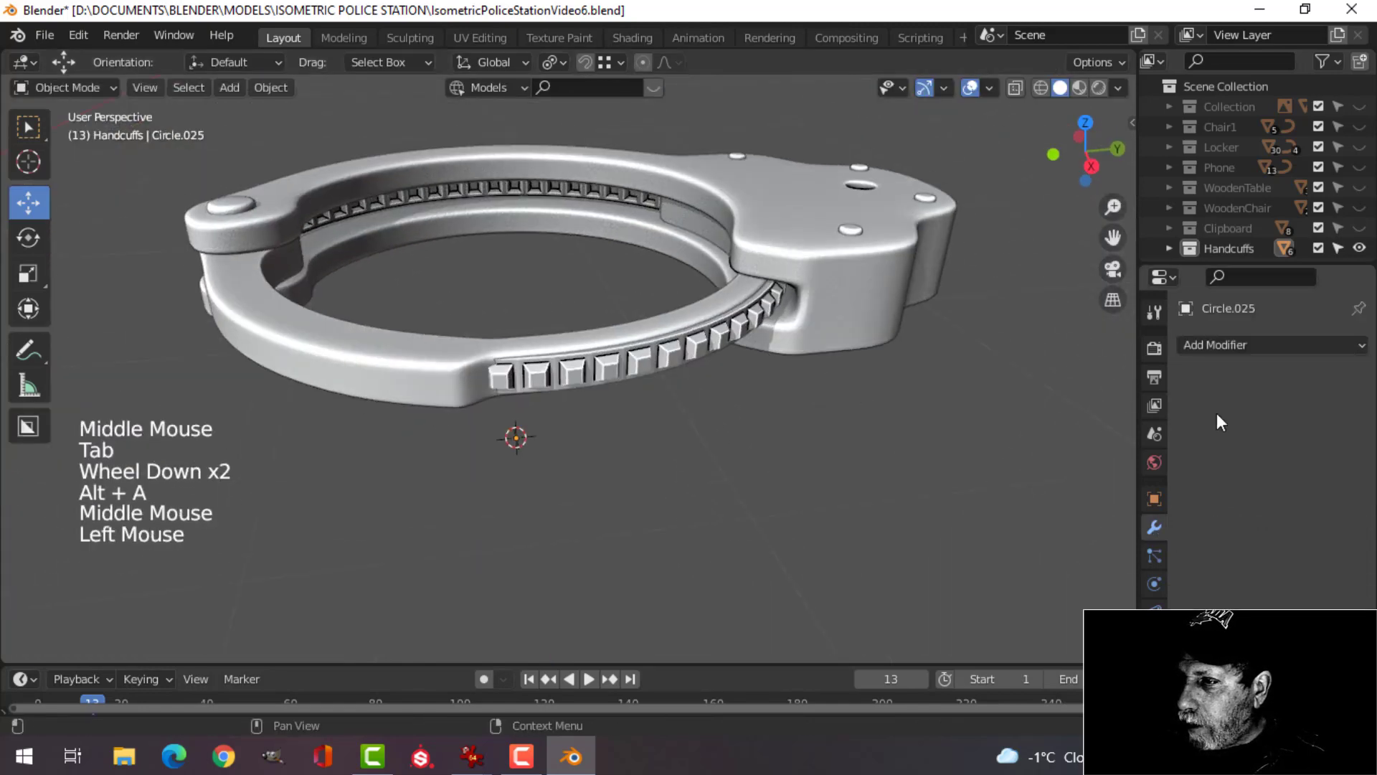
left_click(1210, 345)
left_click(992, 424)
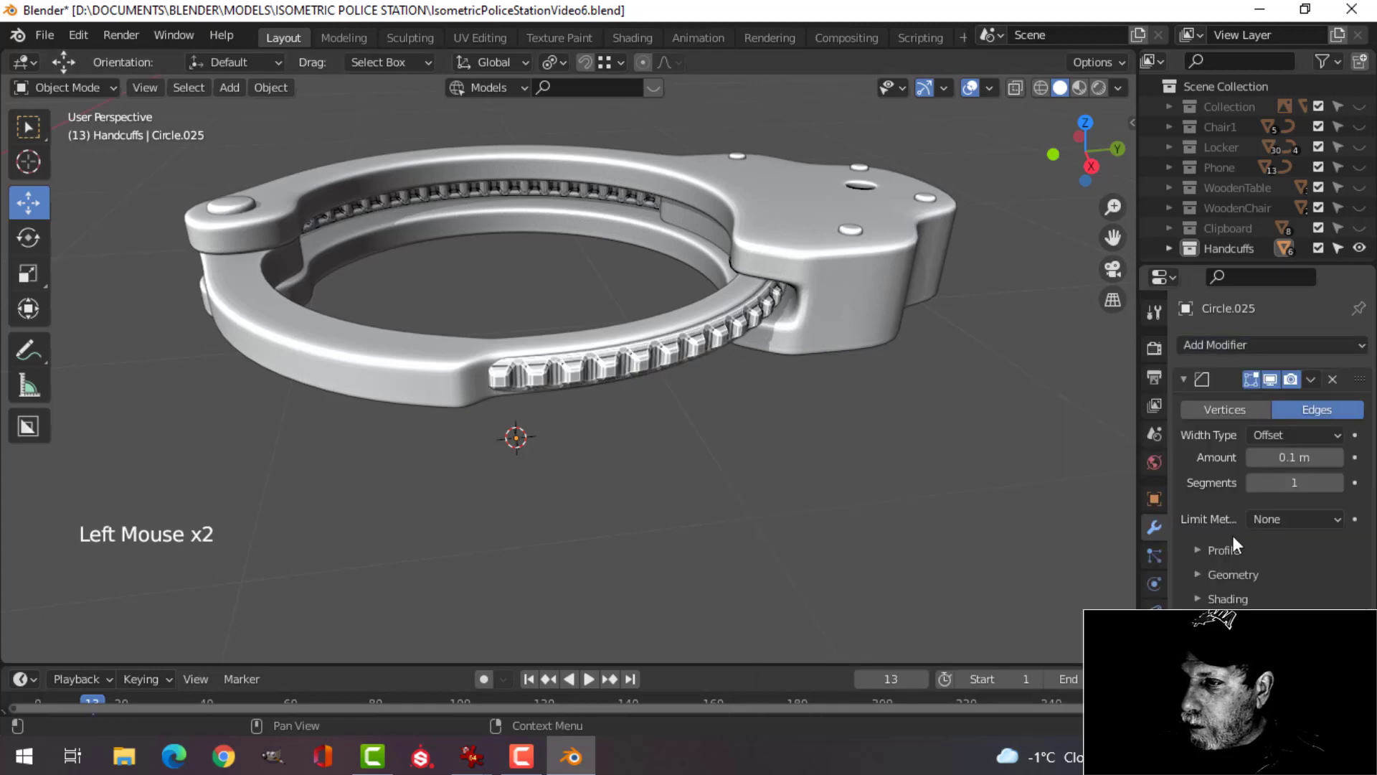
left_click_drag(1284, 537, 1263, 565)
scroll(930, 473, "up", 2)
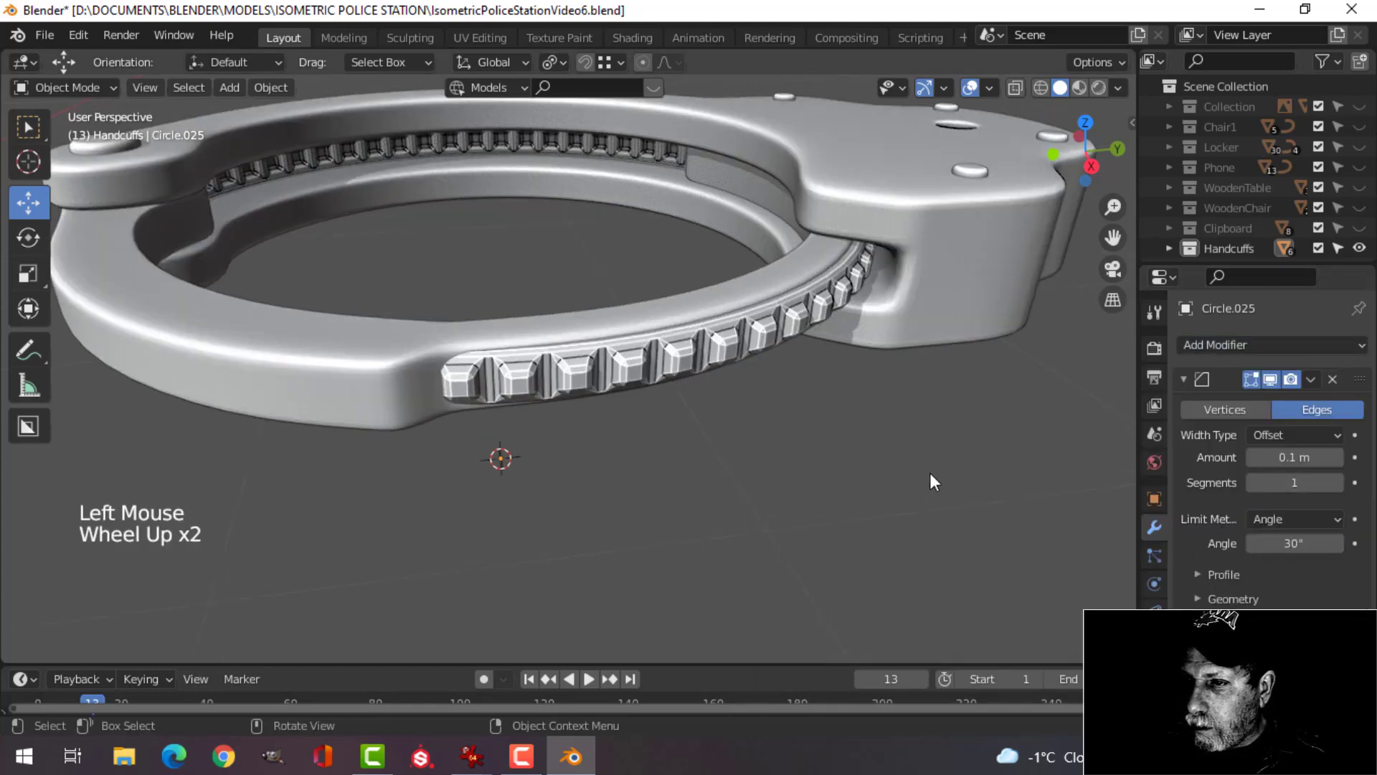
left_click(1336, 482)
left_click(1336, 482)
Shade the toothed band smooth and enable Auto Smooth on its normals.
right_click(664, 351)
mouse_move(664, 345)
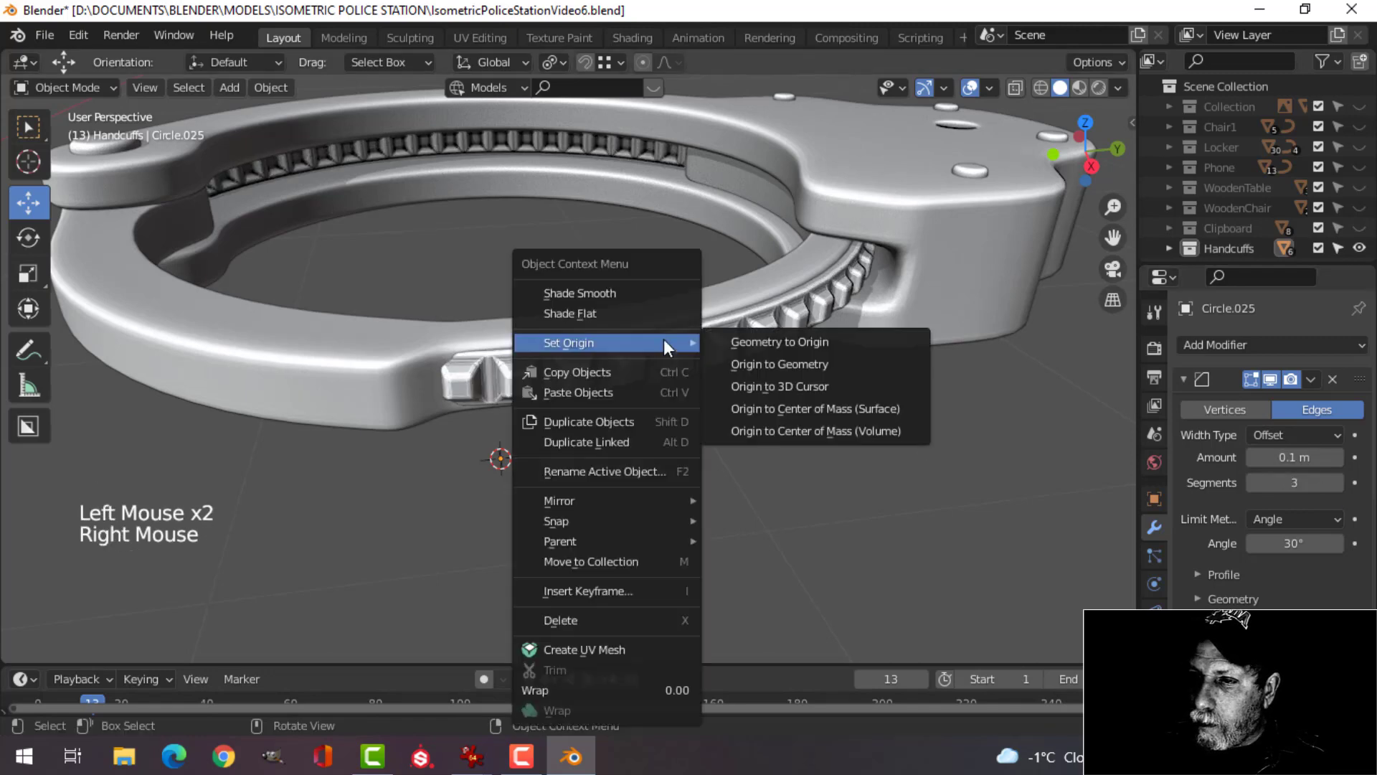
key("alt+a")
middle_click_drag(670, 297, 732, 368)
left_click(732, 368)
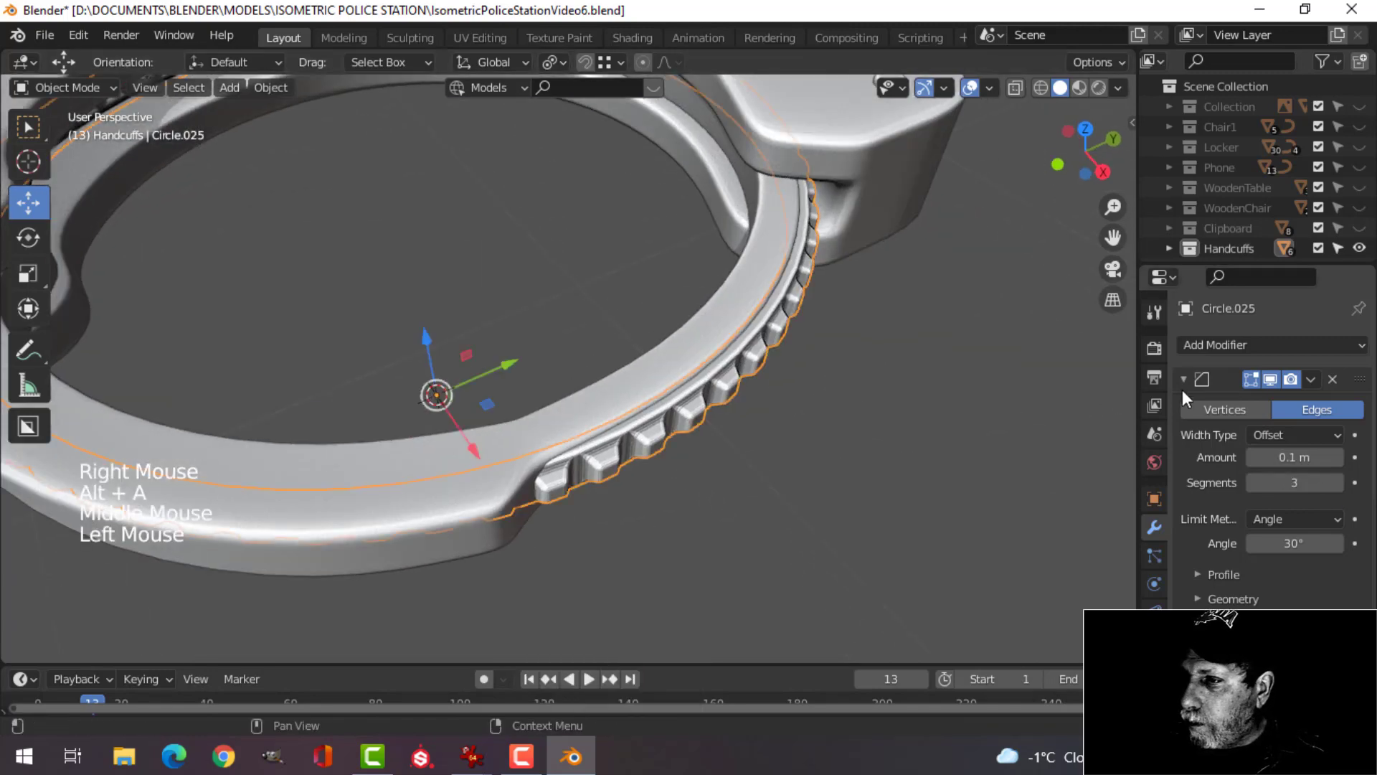
left_click(1208, 342)
left_click(817, 490)
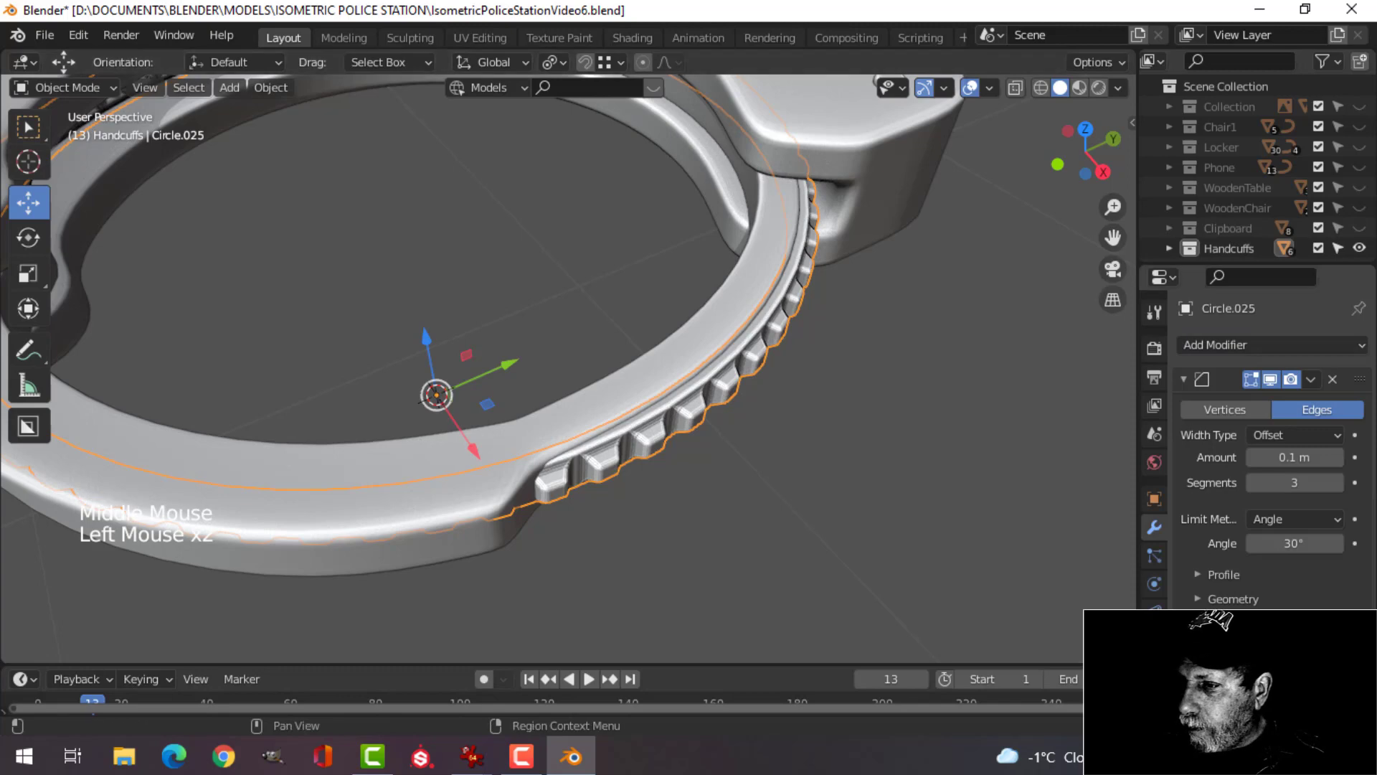
left_click(1155, 639)
scroll(1270, 445, "down", 4)
left_click(1252, 601)
Examine the handcuff and its toothed band from above and at an angle.
middle_click_drag(861, 502, 746, 522)
key("alt+a")
scroll(762, 437, "down", 3)
left_click(675, 376)
key("KP_7")
scroll(774, 394, "down", 1)
scroll(774, 390, "down", 1)
scroll(851, 361, "up", 1)
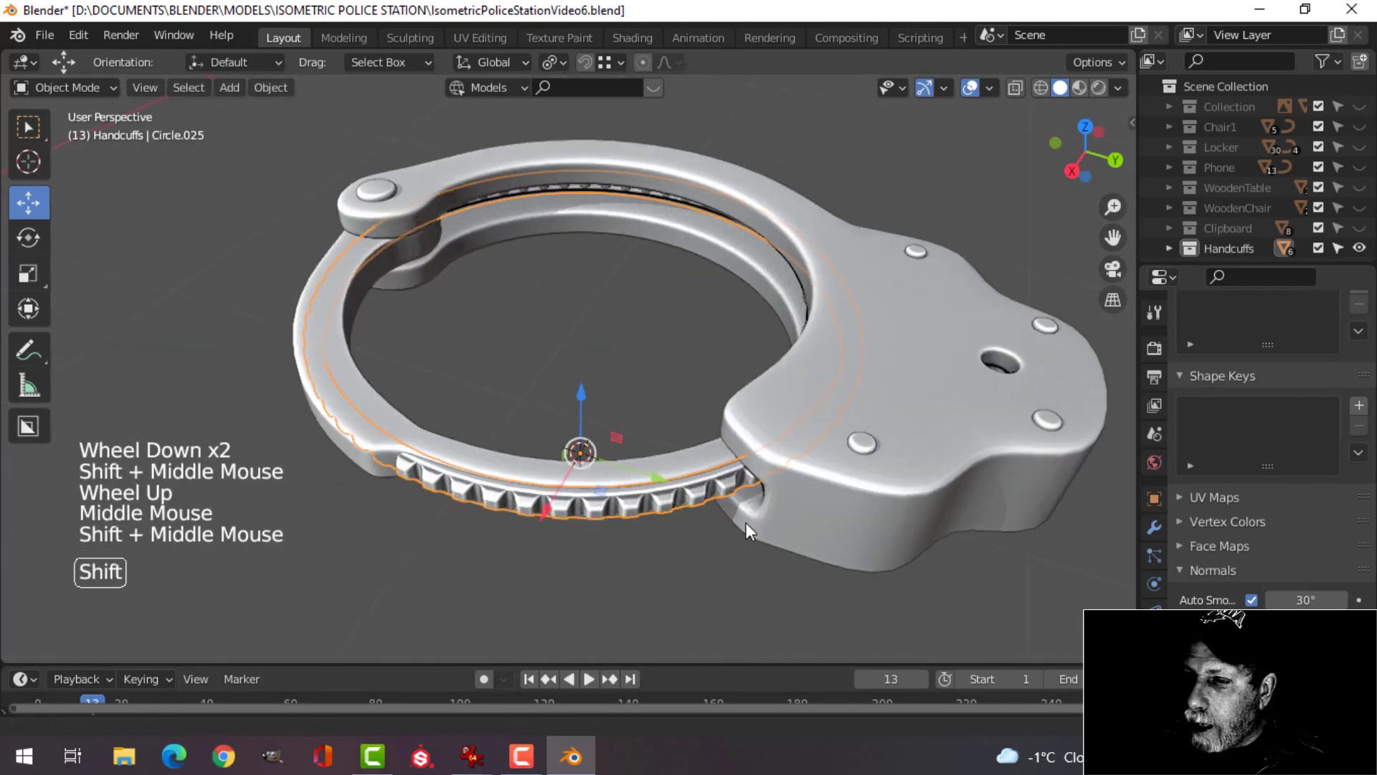
In Edit Mode, select the outer faces of the first four teeth at the band's exposed end.
scroll(529, 424, "up", 2)
middle_click_drag(529, 424, 610, 445, "shift")
middle_click_drag(610, 444, 643, 446)
key("Tab")
scroll(676, 412, "up", 3)
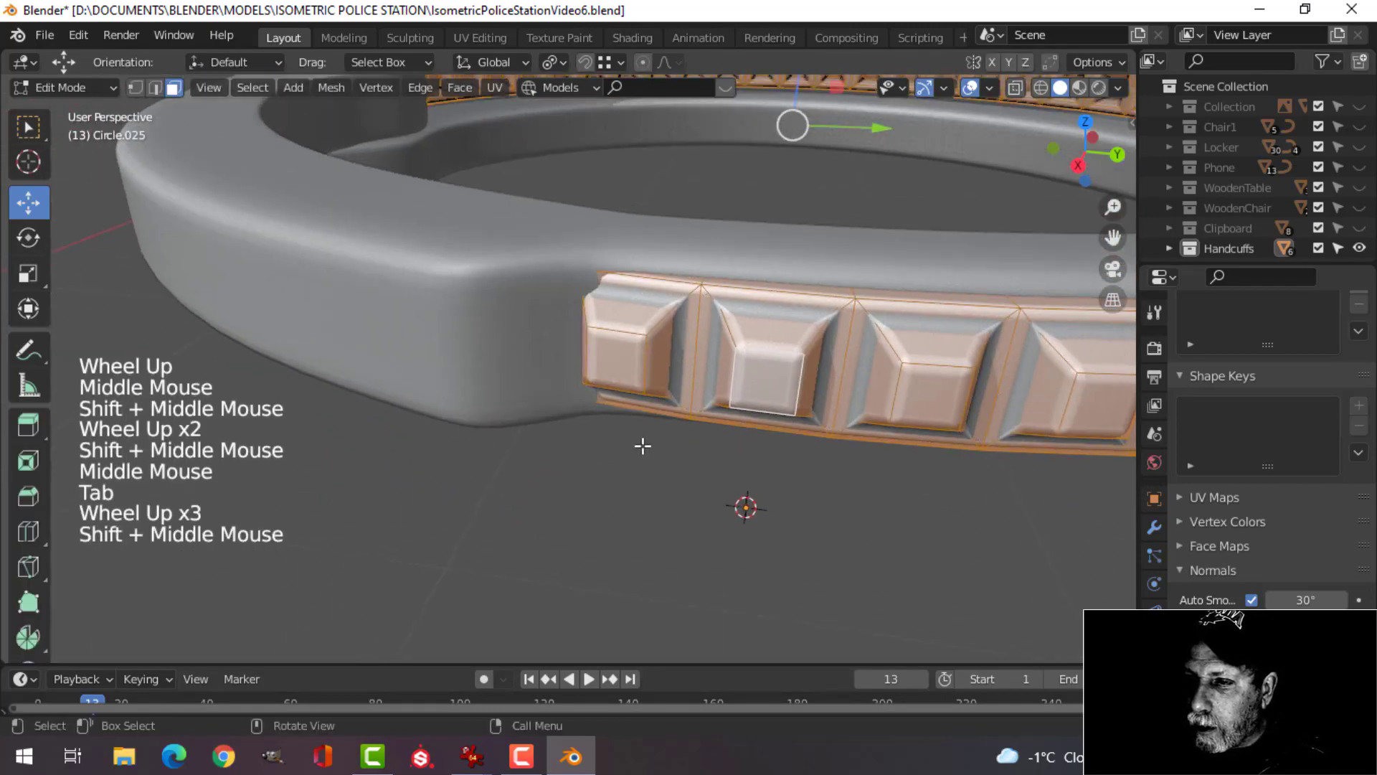
key("alt+a")
left_click(655, 332)
key("shift+less")
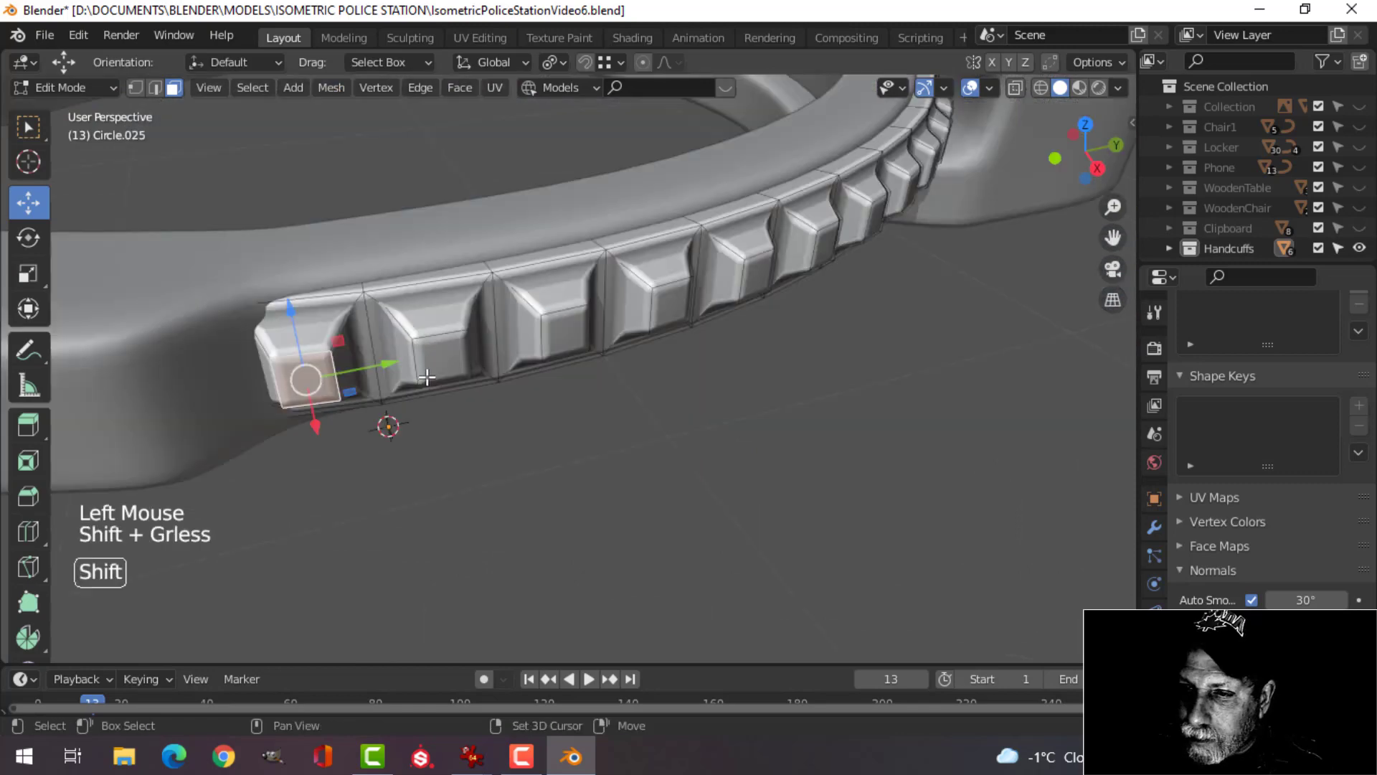
left_click(439, 355, "shift")
left_click(529, 330, "shift")
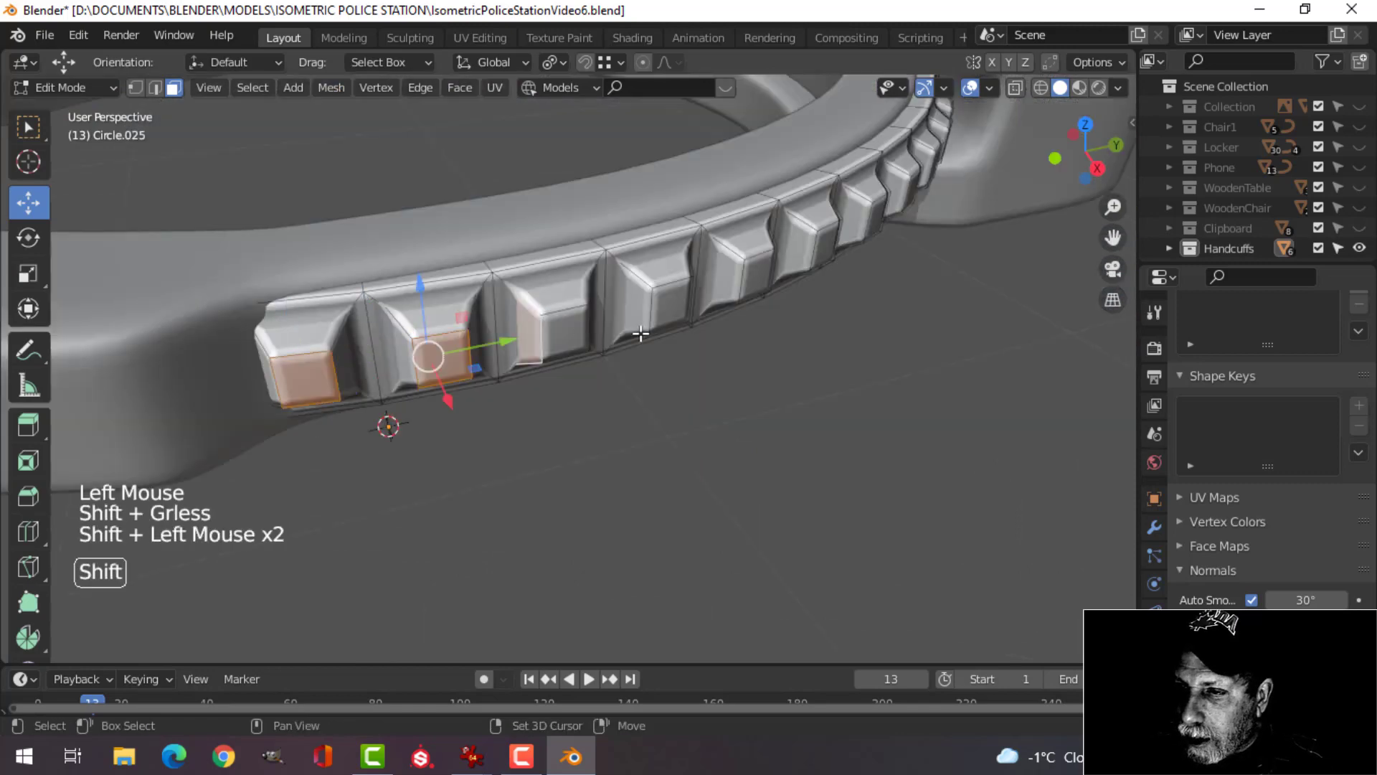
key("ctrl+z")
left_click(553, 338, "shift")
left_click(678, 307, "shift")
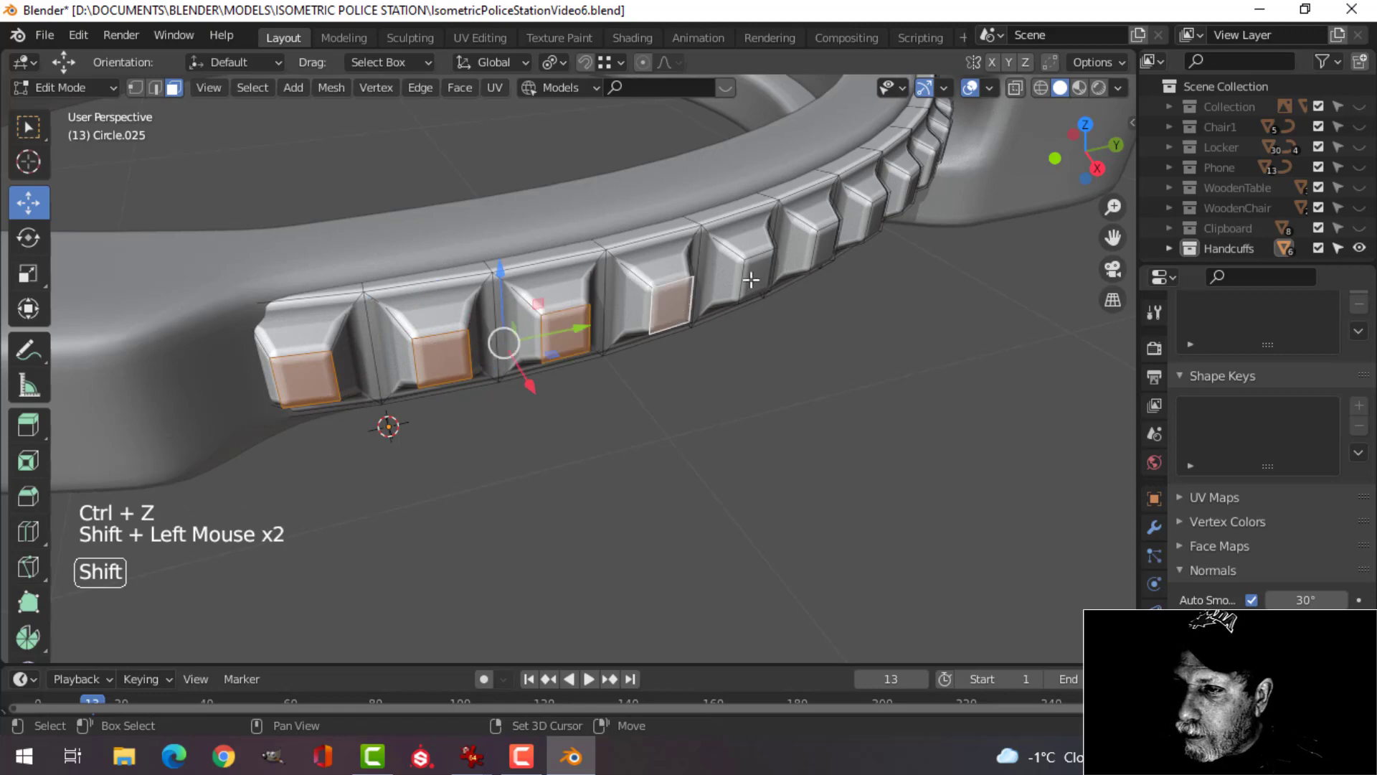
Add the outer faces of the following teeth to the selection, up to the lock housing.
middle_click_drag(901, 318, 696, 291)
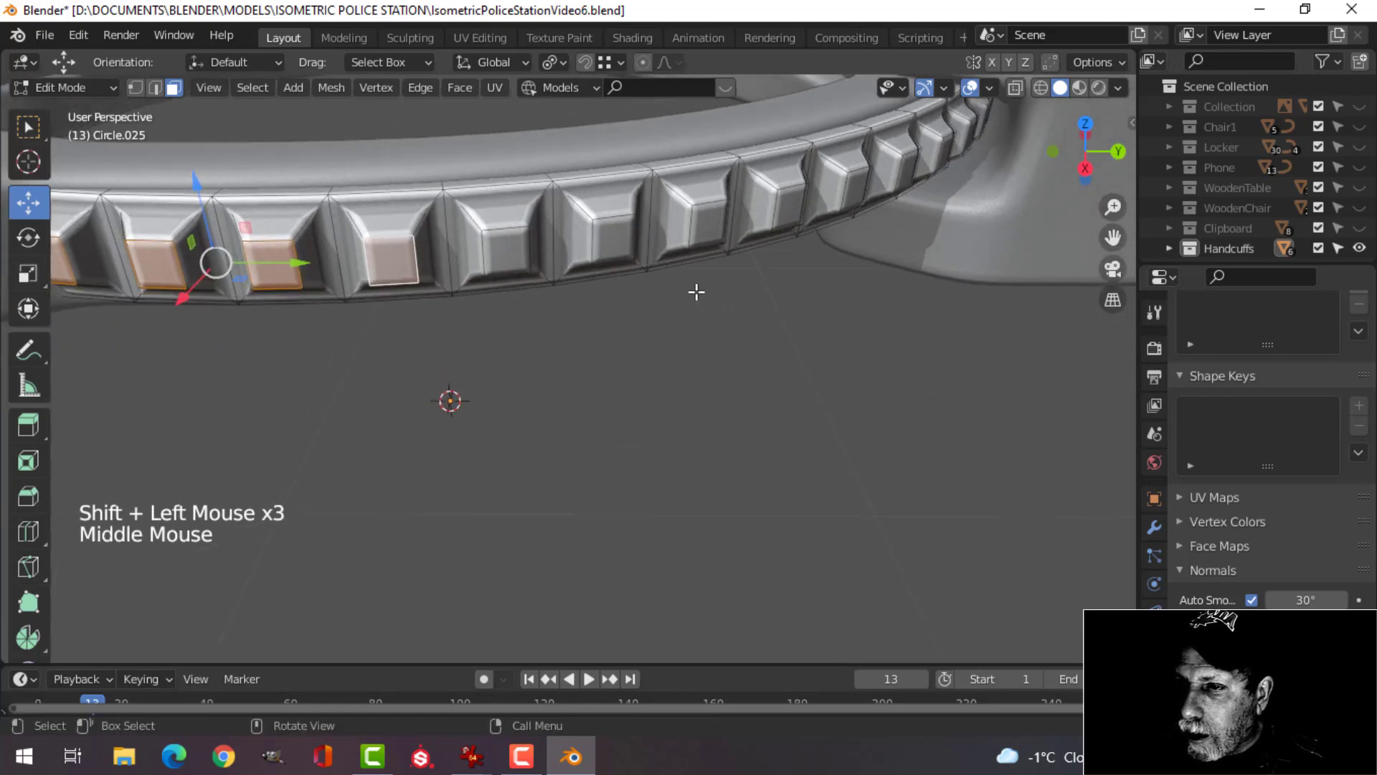
left_click(522, 245, "shift")
left_click(607, 237, "shift")
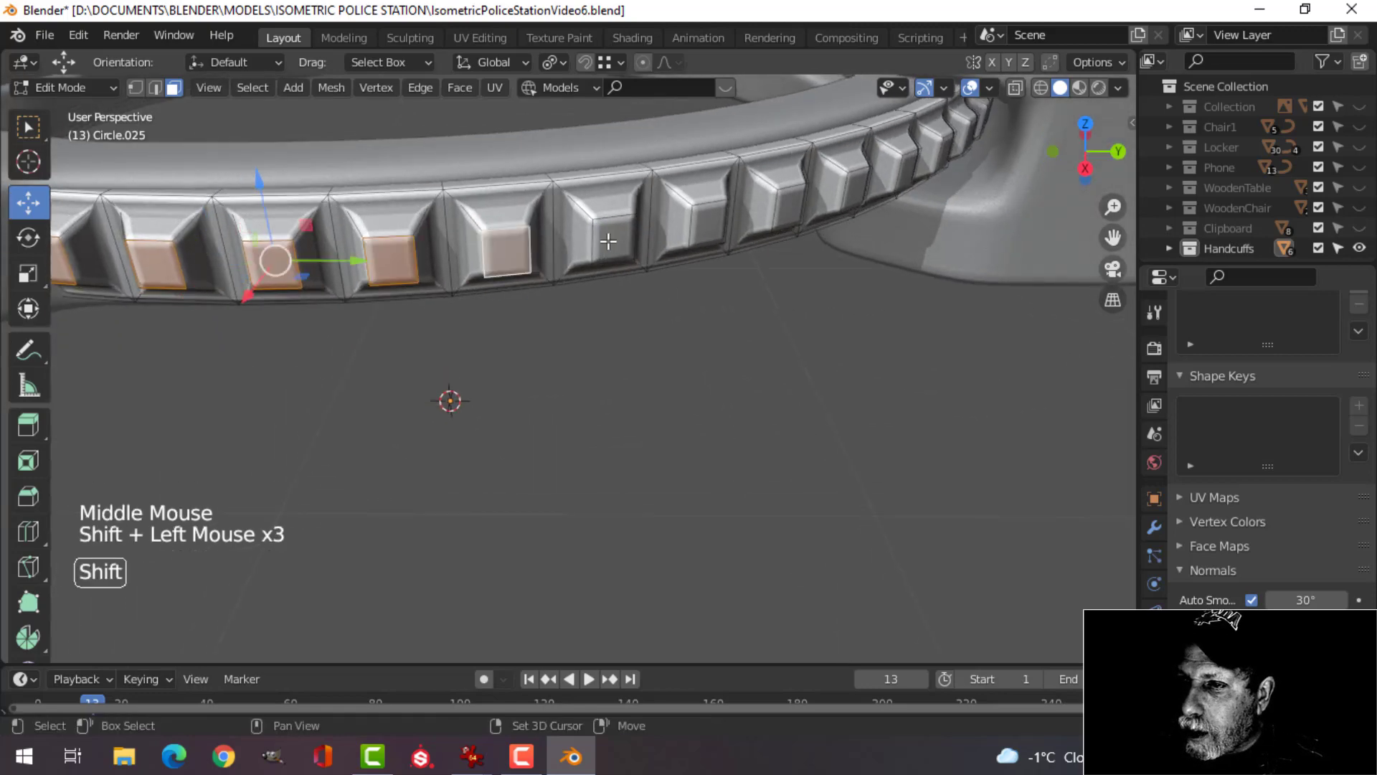
left_click(710, 224, "shift")
left_click(857, 190, "shift")
middle_click_drag(857, 190, 993, 197)
left_click(869, 205, "shift")
left_click(863, 199, "shift")
left_click(927, 187, "shift")
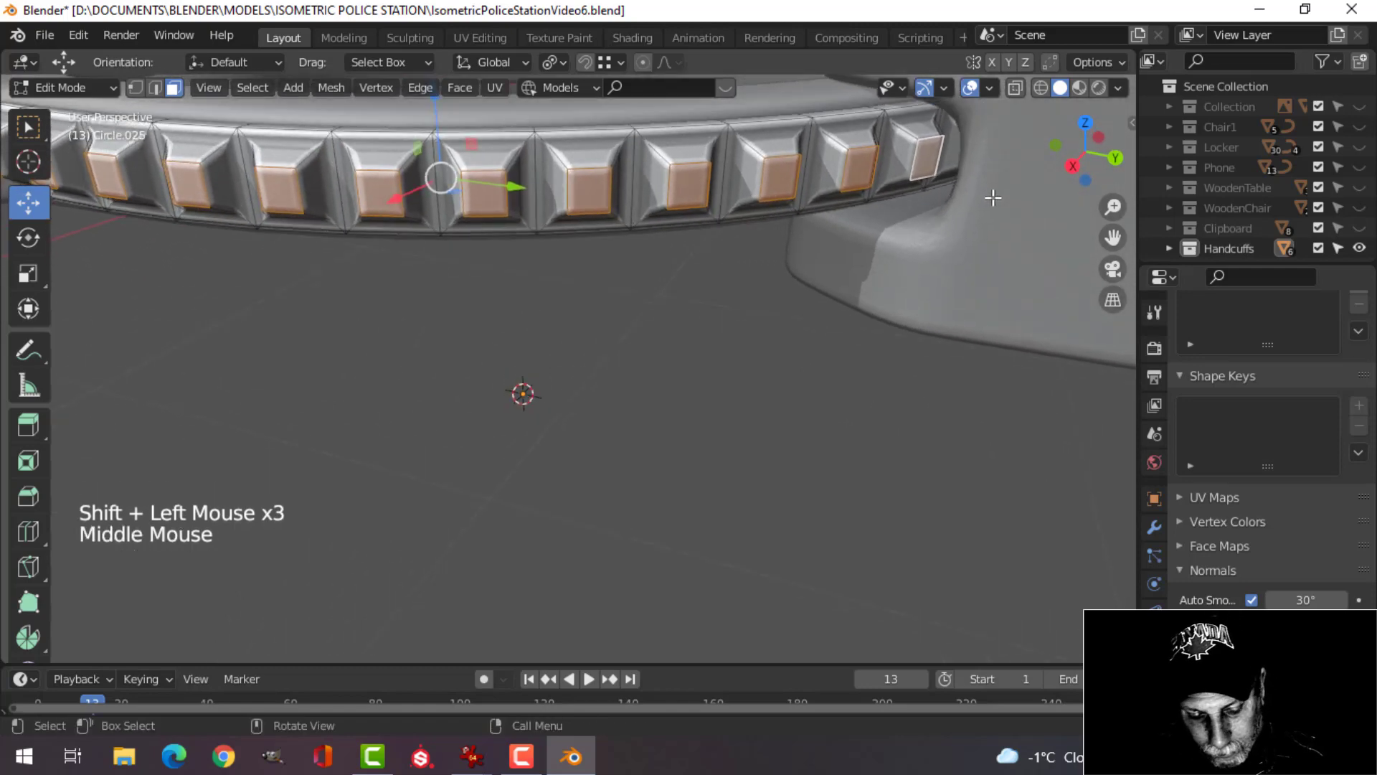
In wireframe view, add the outer faces of the next eight teeth inside the lock housing to the selection.
key("z")
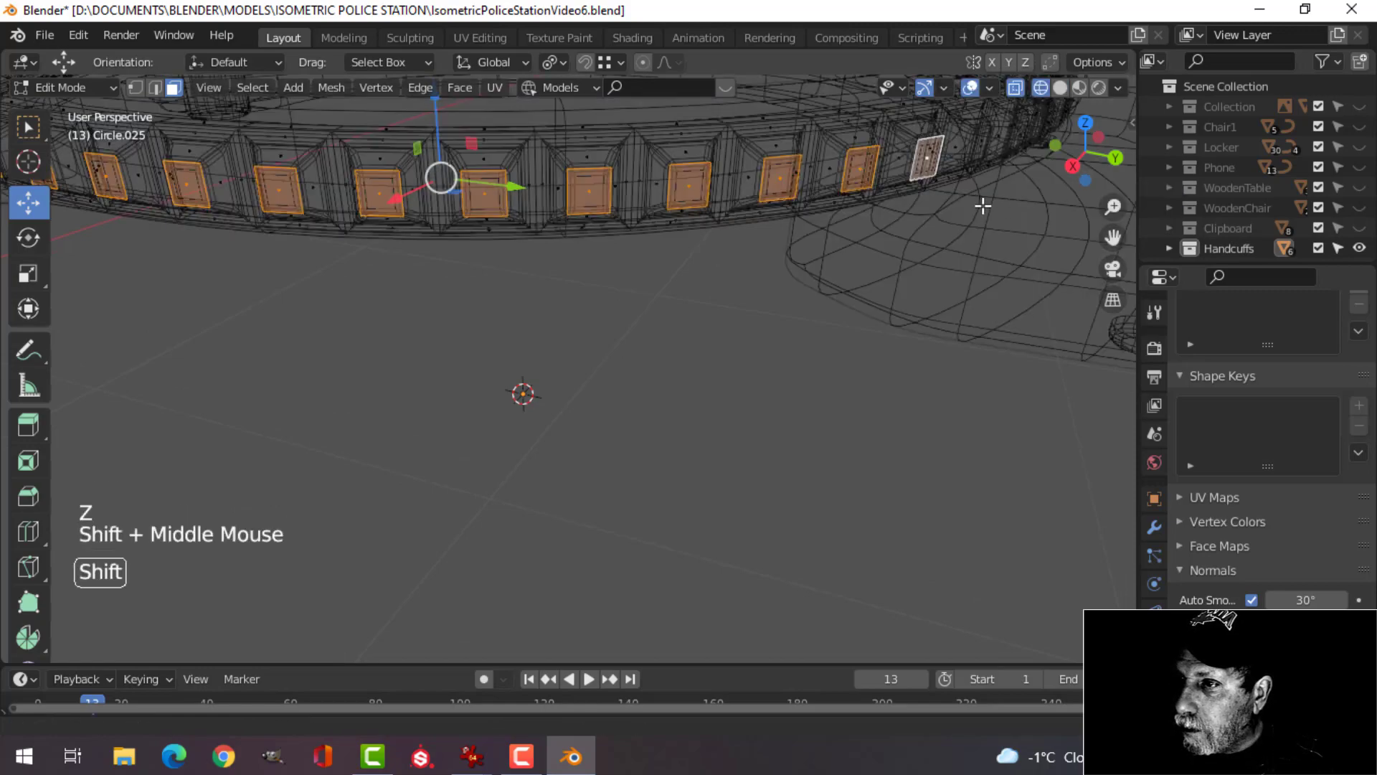
middle_click_drag(984, 206, 552, 434, "shift")
scroll(553, 433, "up", 2)
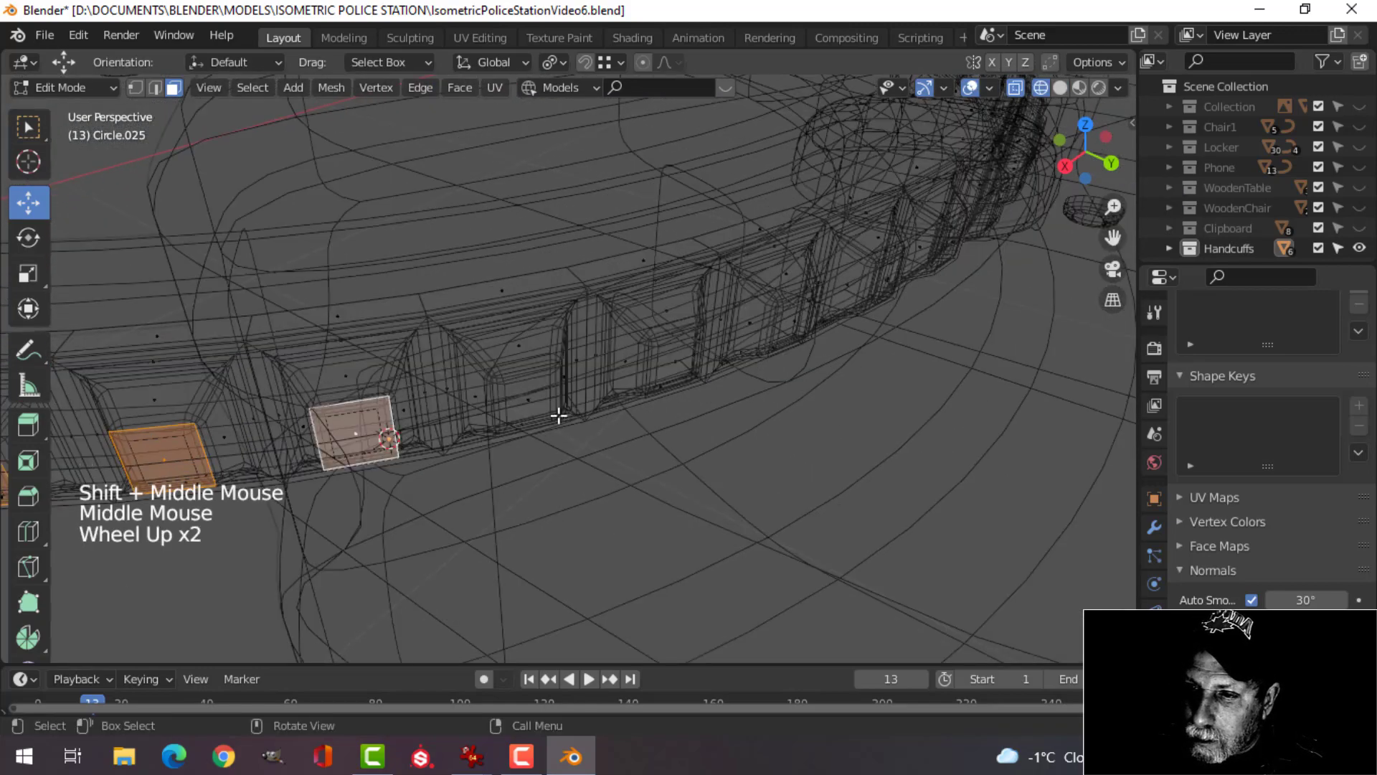
left_click(529, 400, "shift")
left_click(675, 360, "shift")
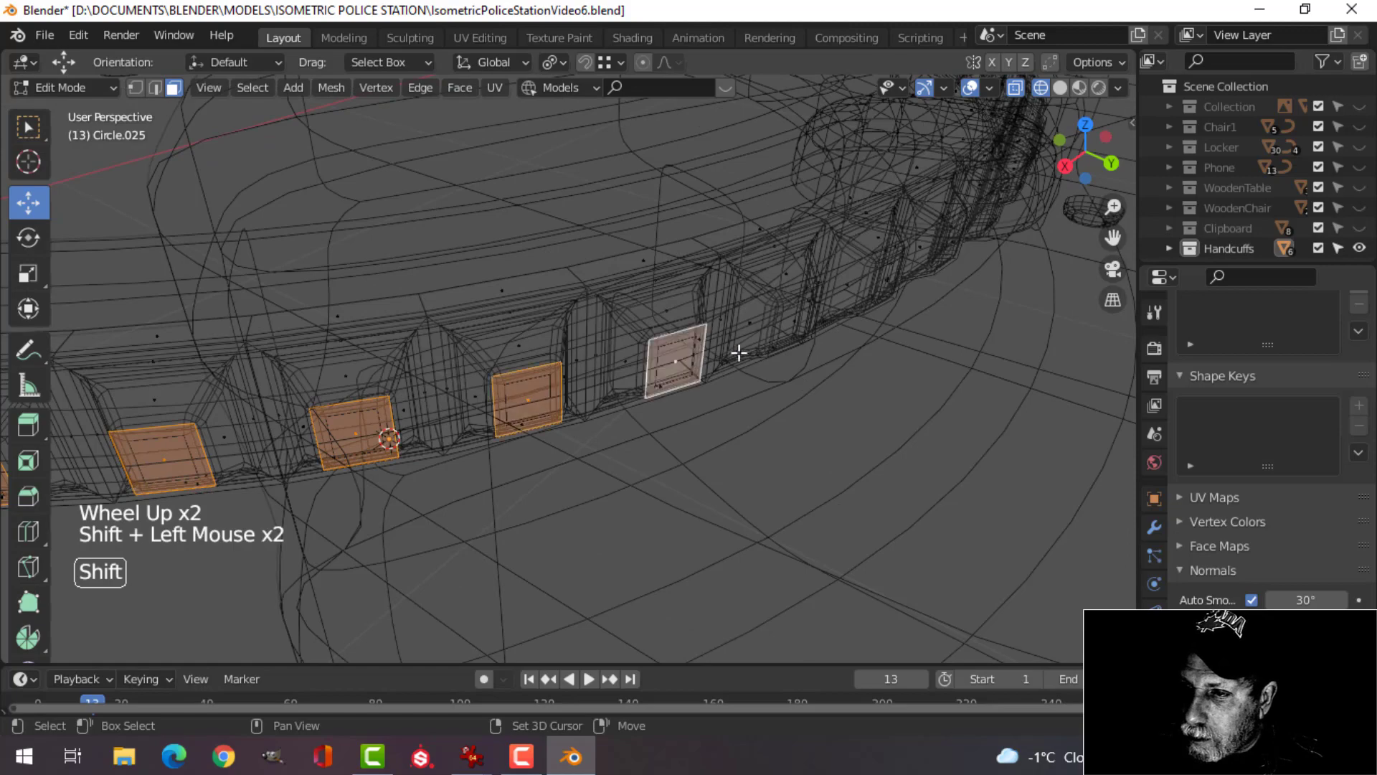
mouse_move(770, 329)
middle_mouse_down()
mouse_move(830, 344)
mouse_move(746, 340)
middle_mouse_up()
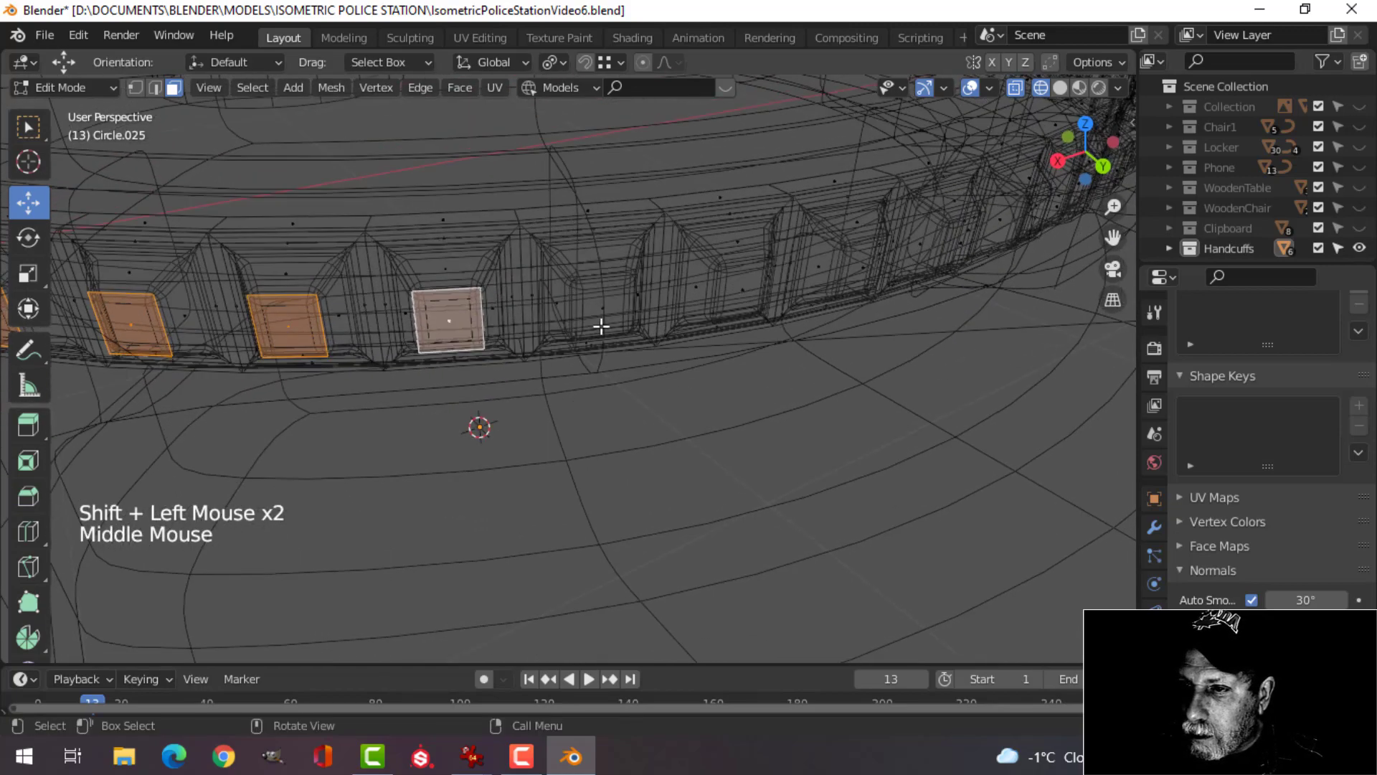
left_click(603, 323, "shift")
left_click(745, 289, "shift")
middle_click_drag(897, 317, 785, 322)
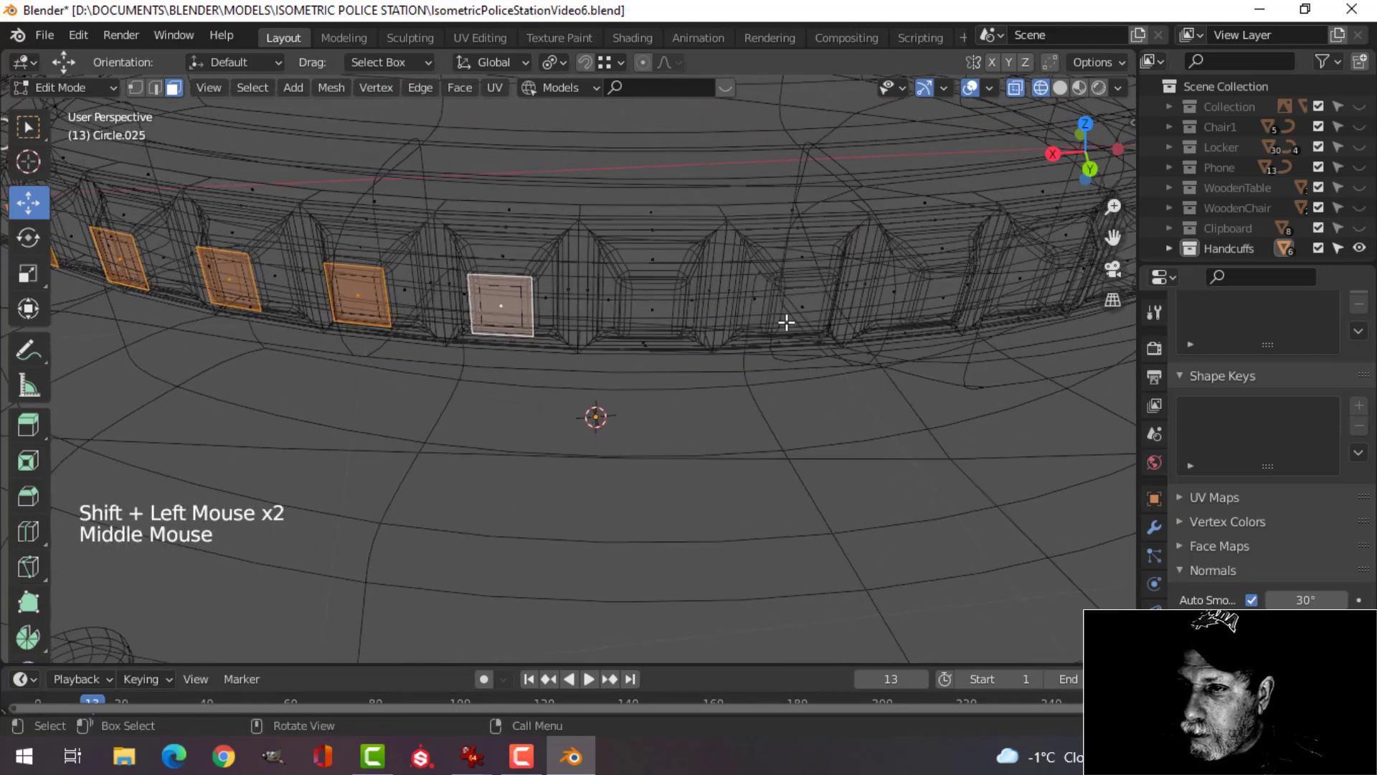
left_click(648, 311, "shift")
left_click(799, 305, "shift")
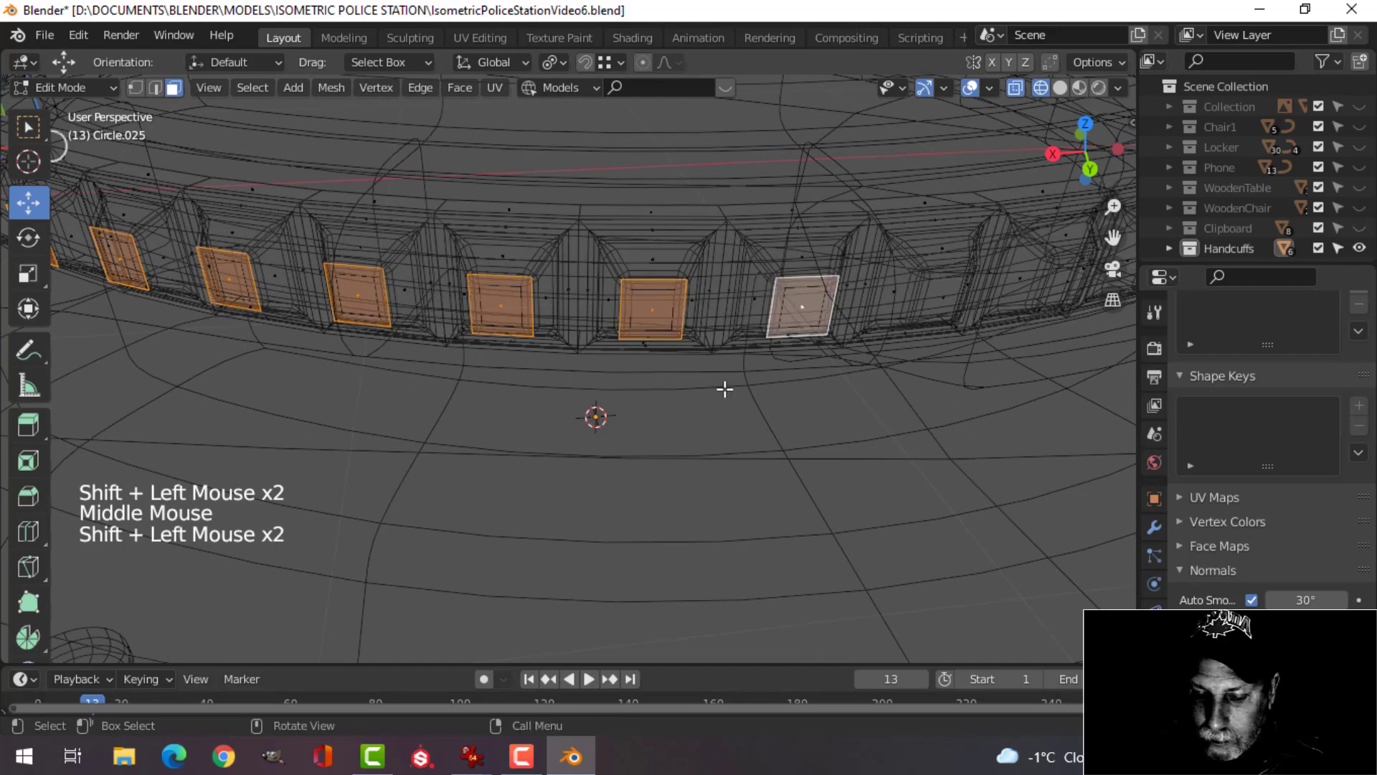
middle_click_drag(797, 374, 716, 364)
left_click(662, 326, "shift")
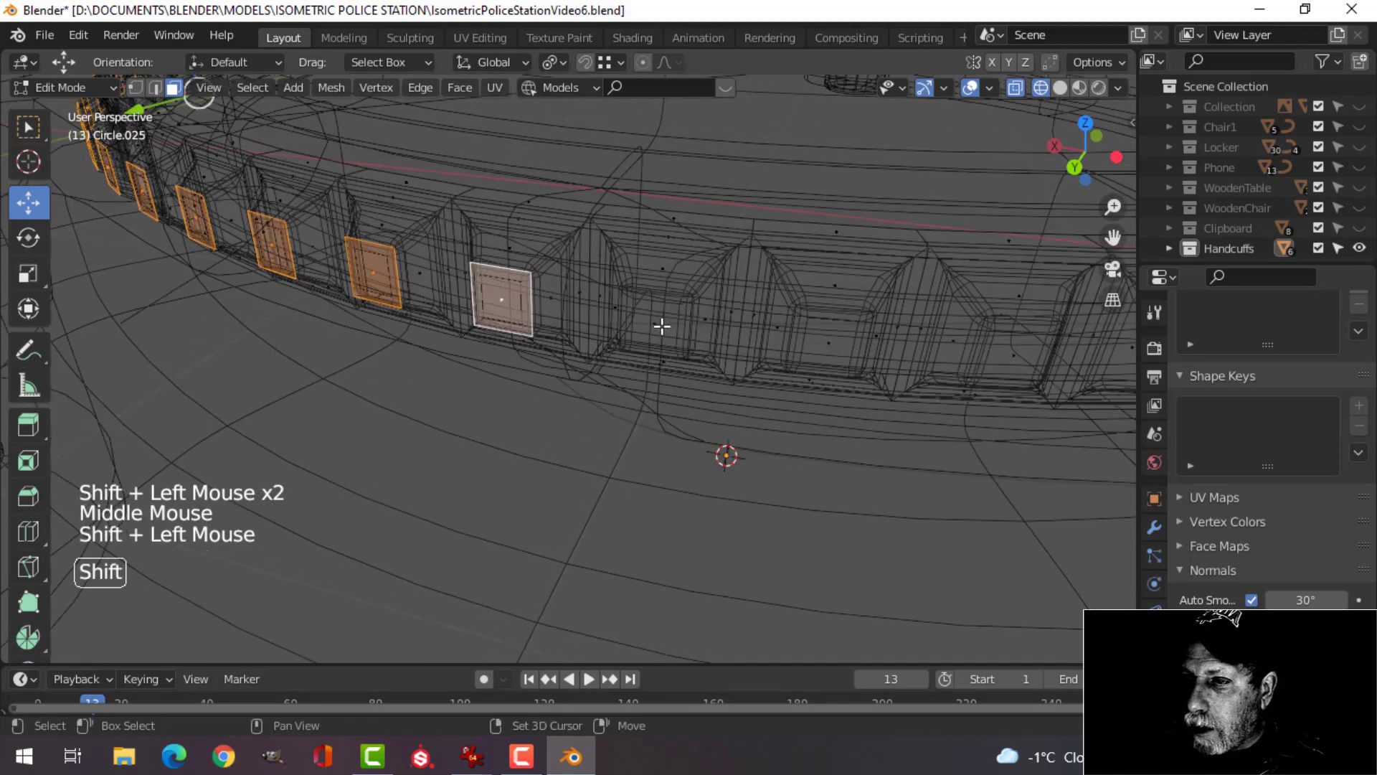
left_click(825, 338, "shift")
In solid view, Shrink/Fatten the selected tooth faces by about -0.00346 m to lengthen the teeth.
key("z")
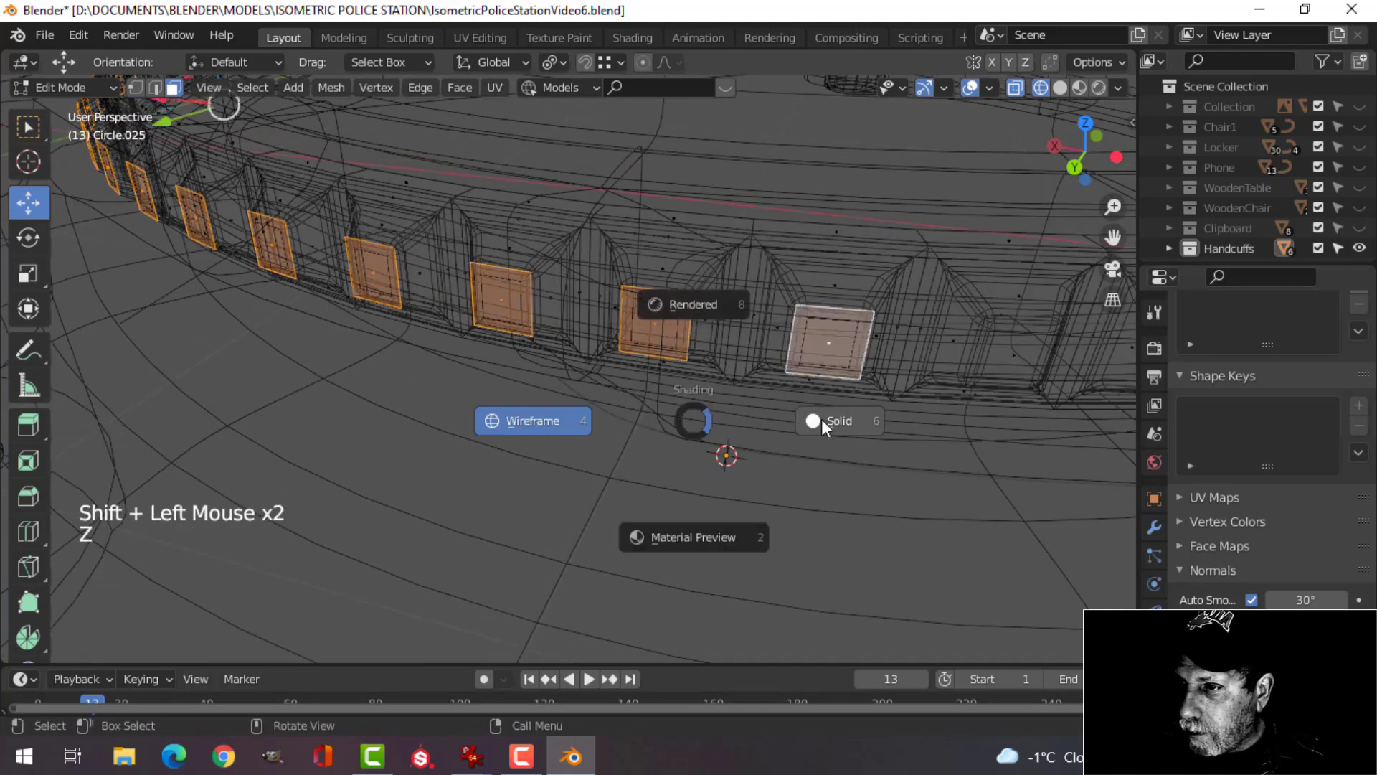
scroll(821, 421, "down", 4)
mouse_move(821, 422)
middle_mouse_down()
mouse_move(815, 431)
mouse_move(781, 326)
mouse_move(651, 266)
middle_mouse_up()
key("alt+s")
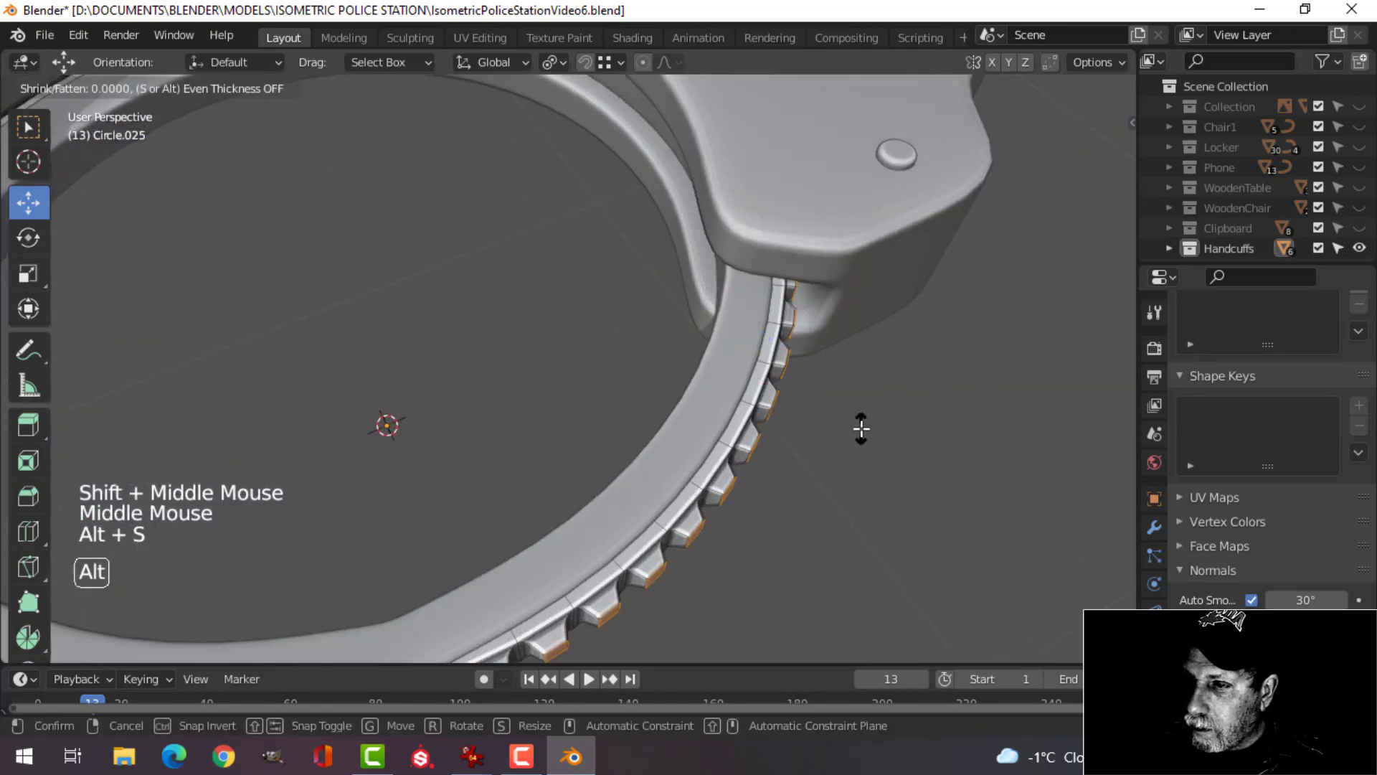
left_click(863, 430)
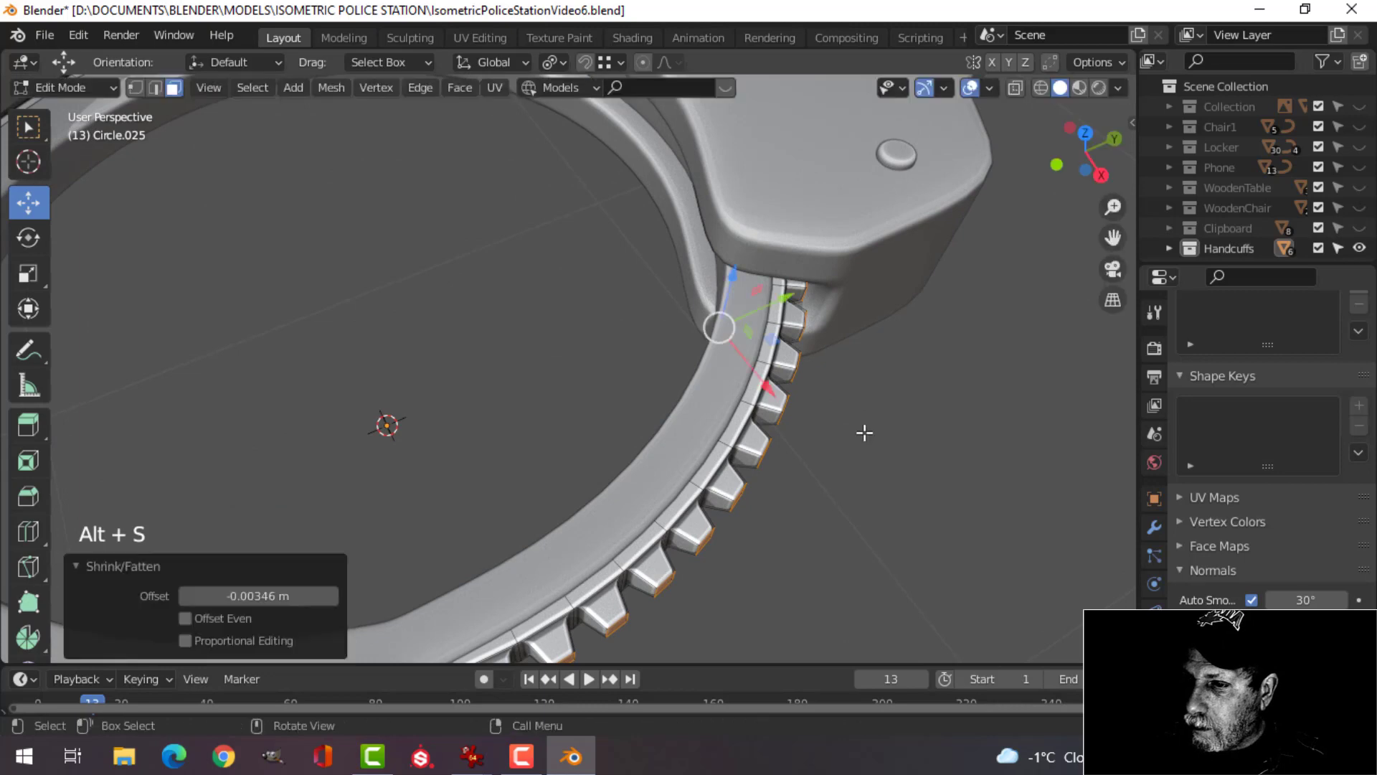
middle_click_drag(864, 431, 795, 340, "shift")
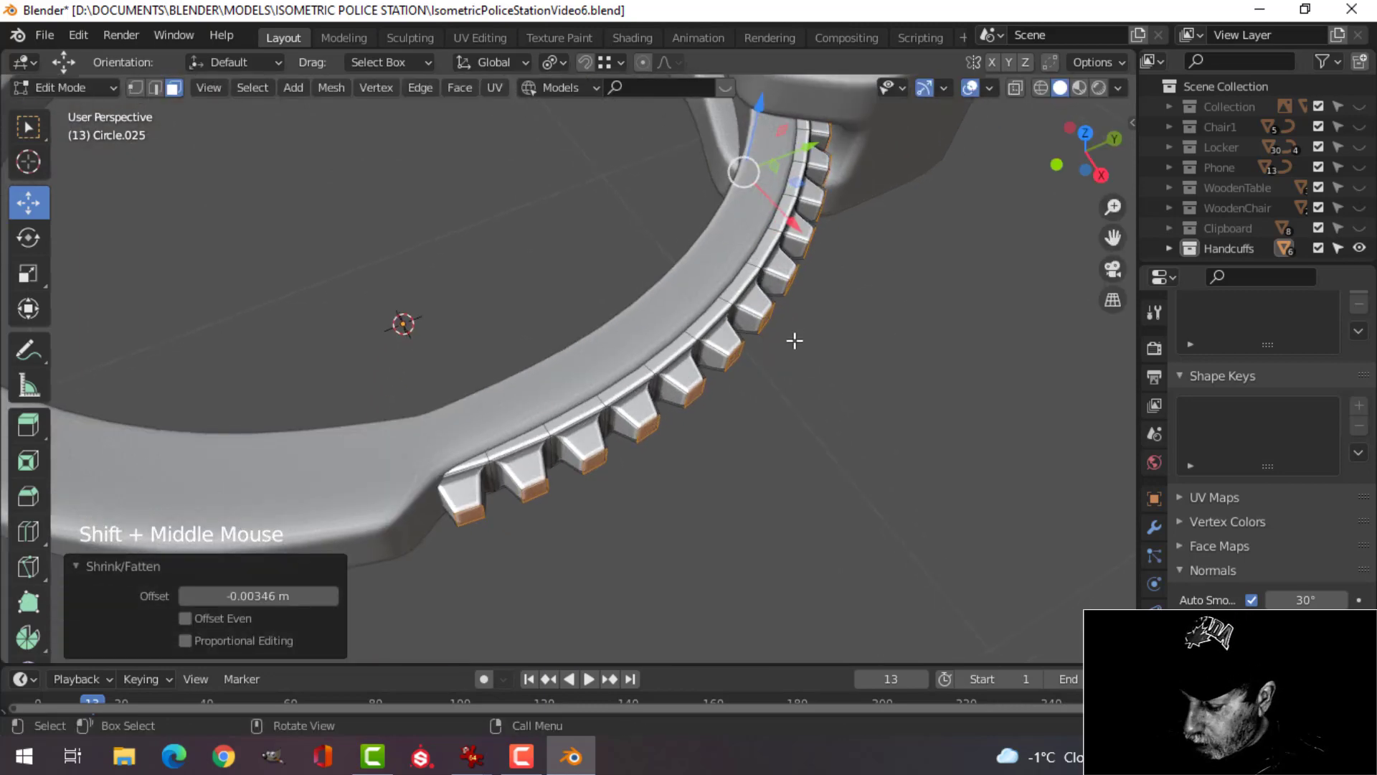
Slant the teeth by rotating their selected outer faces about 2.2° around the 3D Cursor pivot in top view.
key("KP_7")
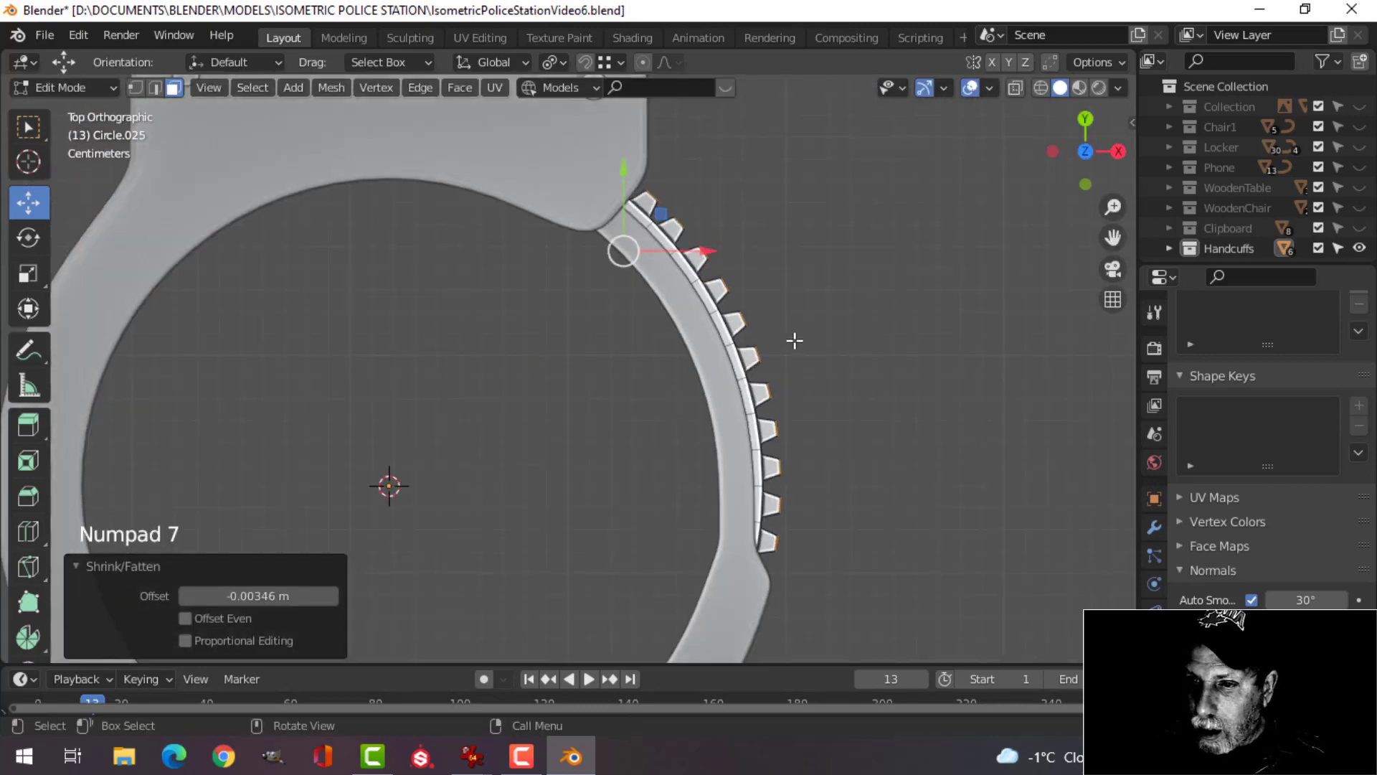
left_click(550, 63)
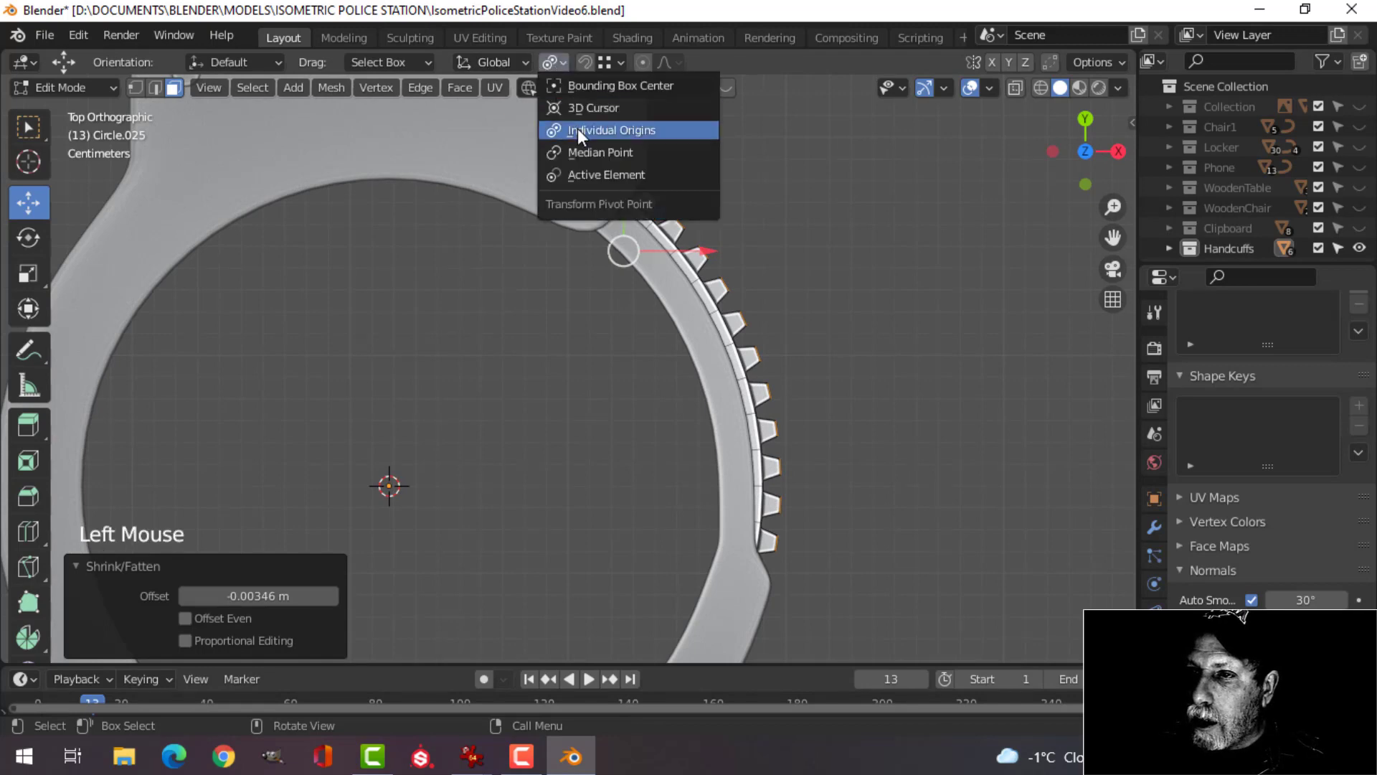
left_click(583, 106)
key("r")
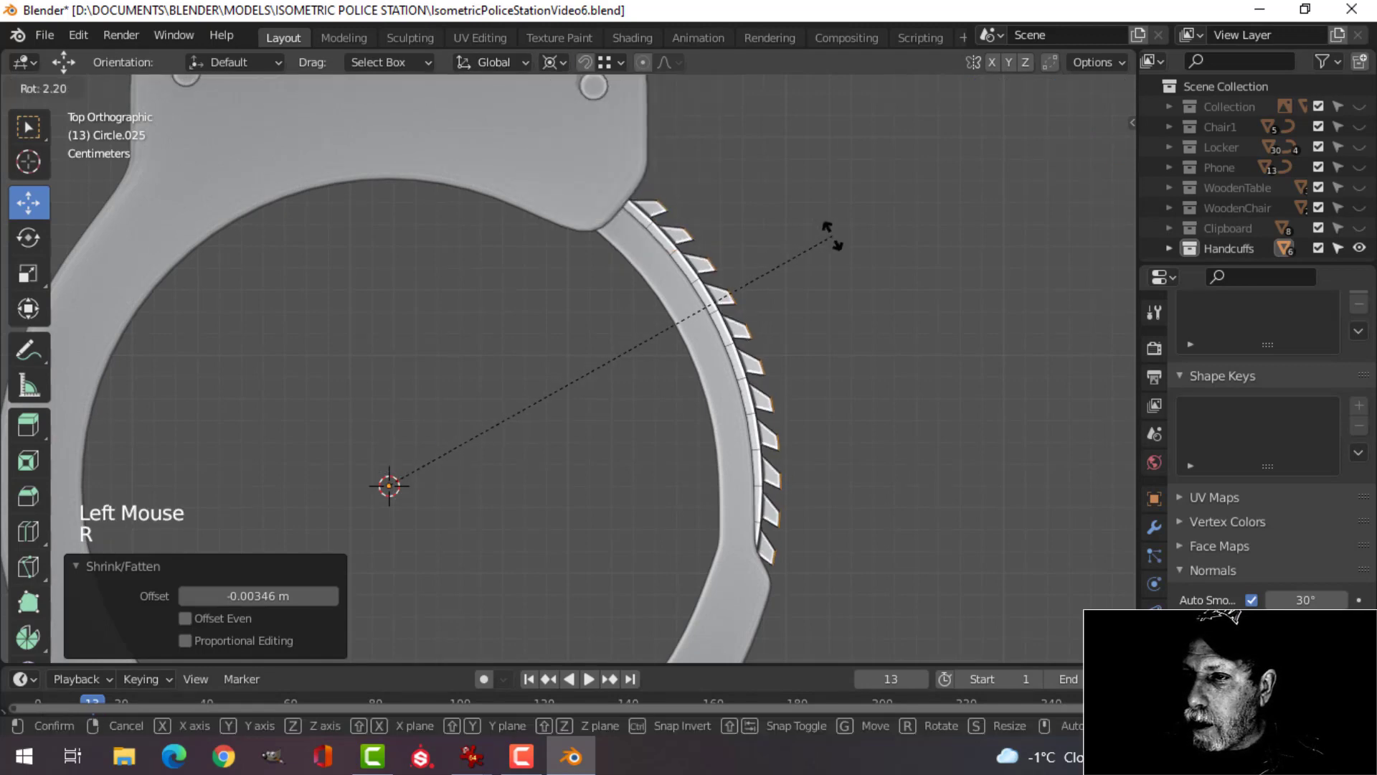
left_click(823, 232)
middle_click_drag(793, 327, 720, 336)
key("alt+a")
key("Tab")
key("alt+a")
scroll(654, 233, "down", 3)
key("KP_7")
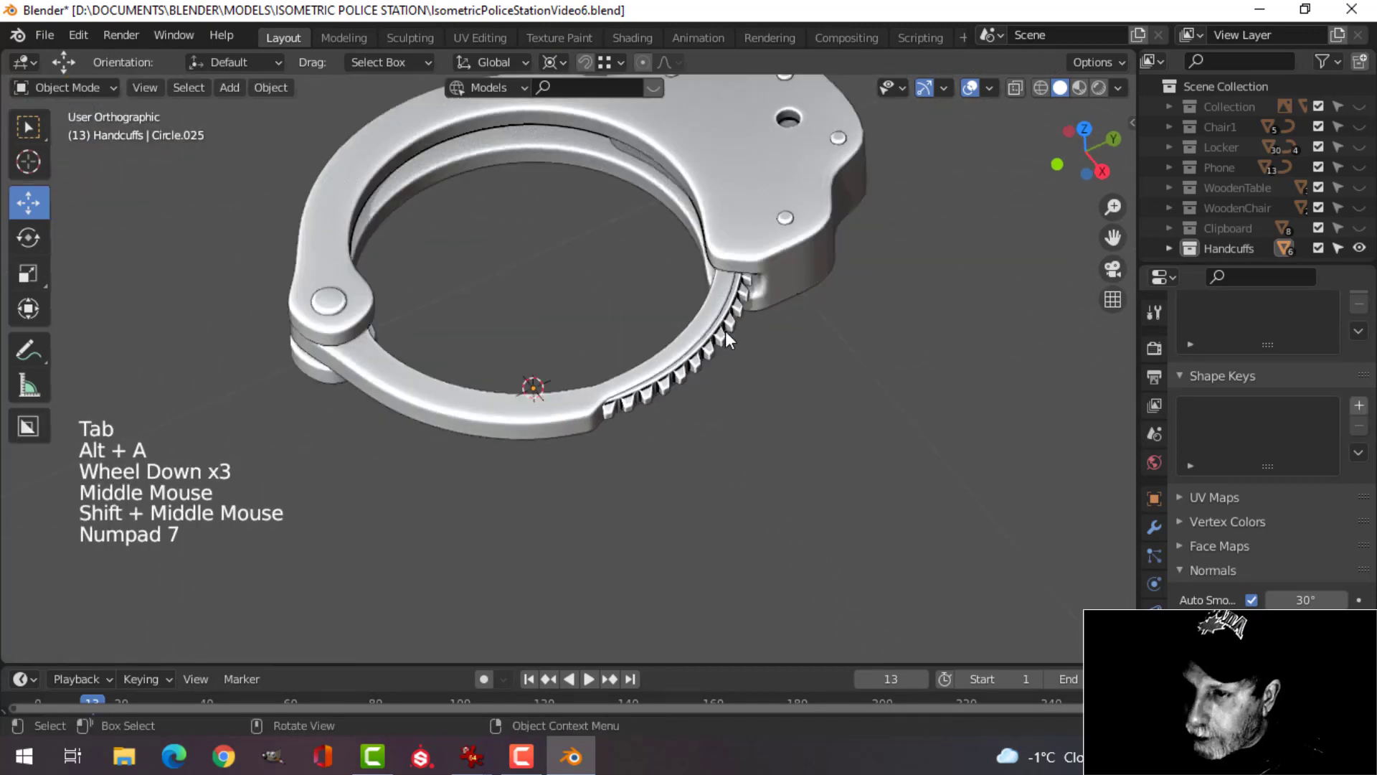
In wireframe Edit Mode, delete the vertices of the toothed band's upper-left section beside the lock housing.
left_click(724, 280)
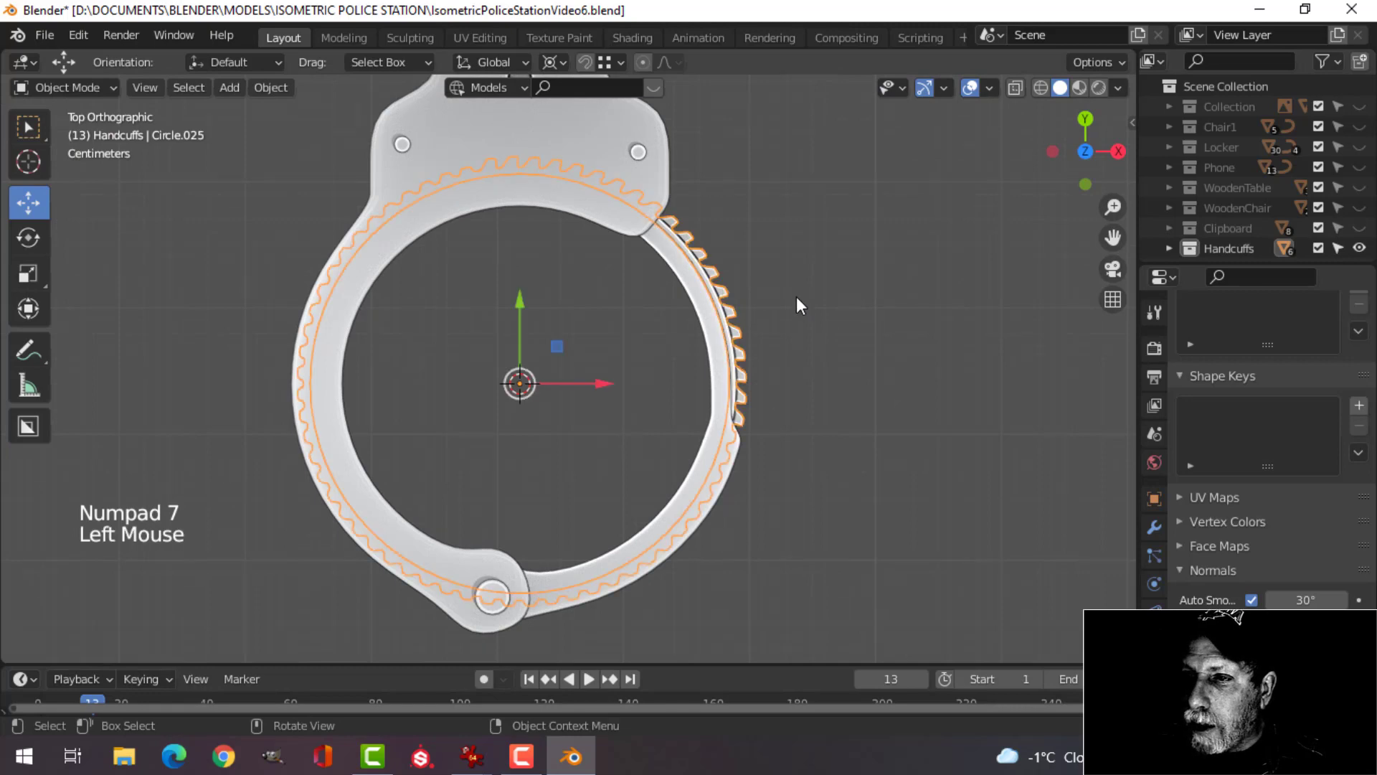
key("z")
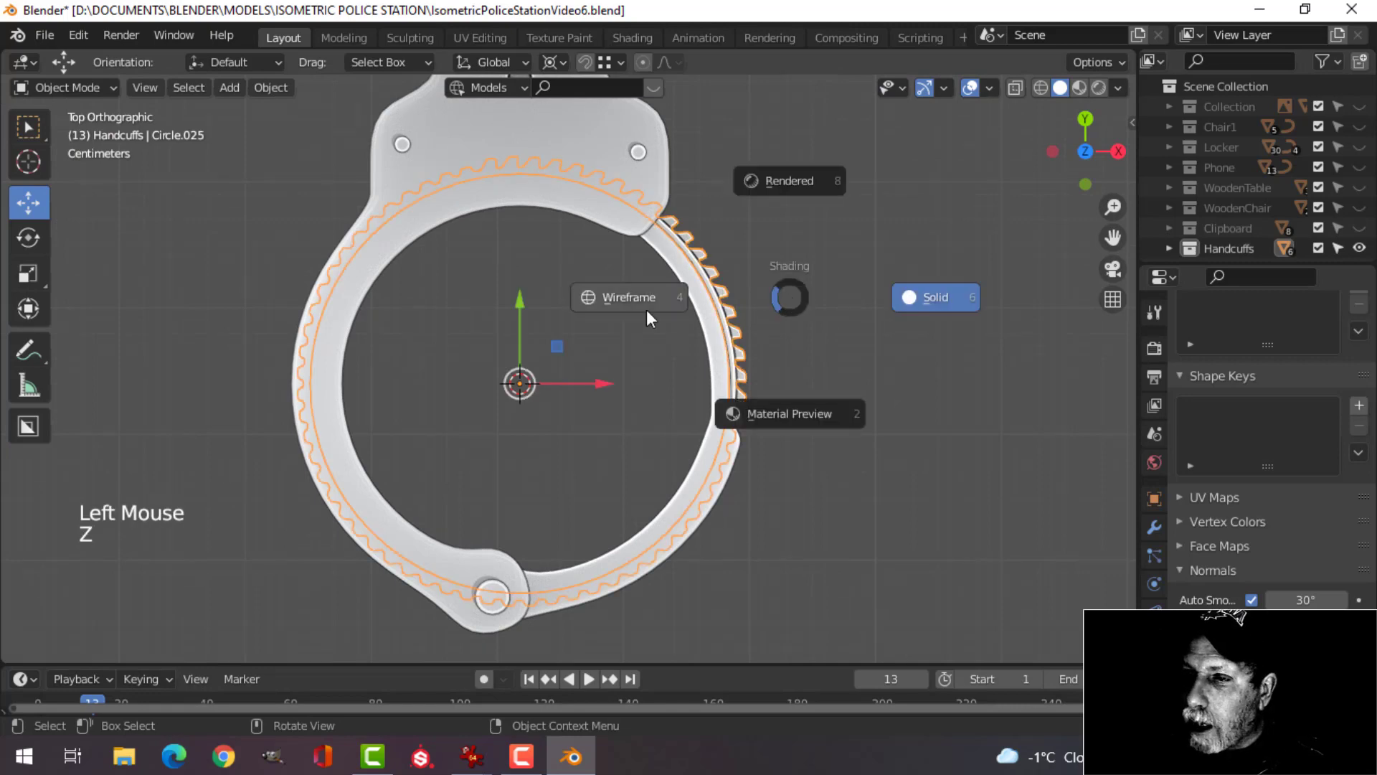
key("Tab")
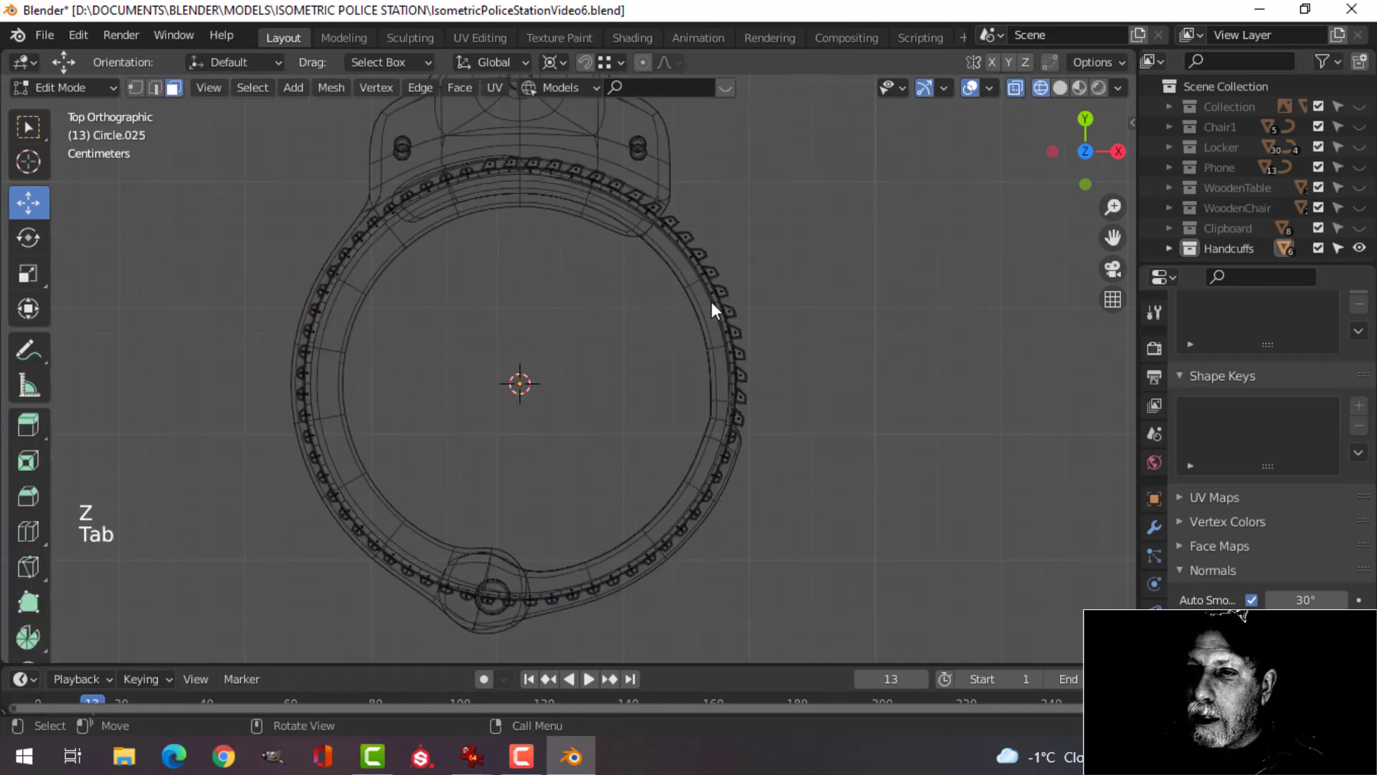
middle_click_drag(664, 301, 738, 292, "shift")
scroll(691, 294, "down", 1)
key("alt+a")
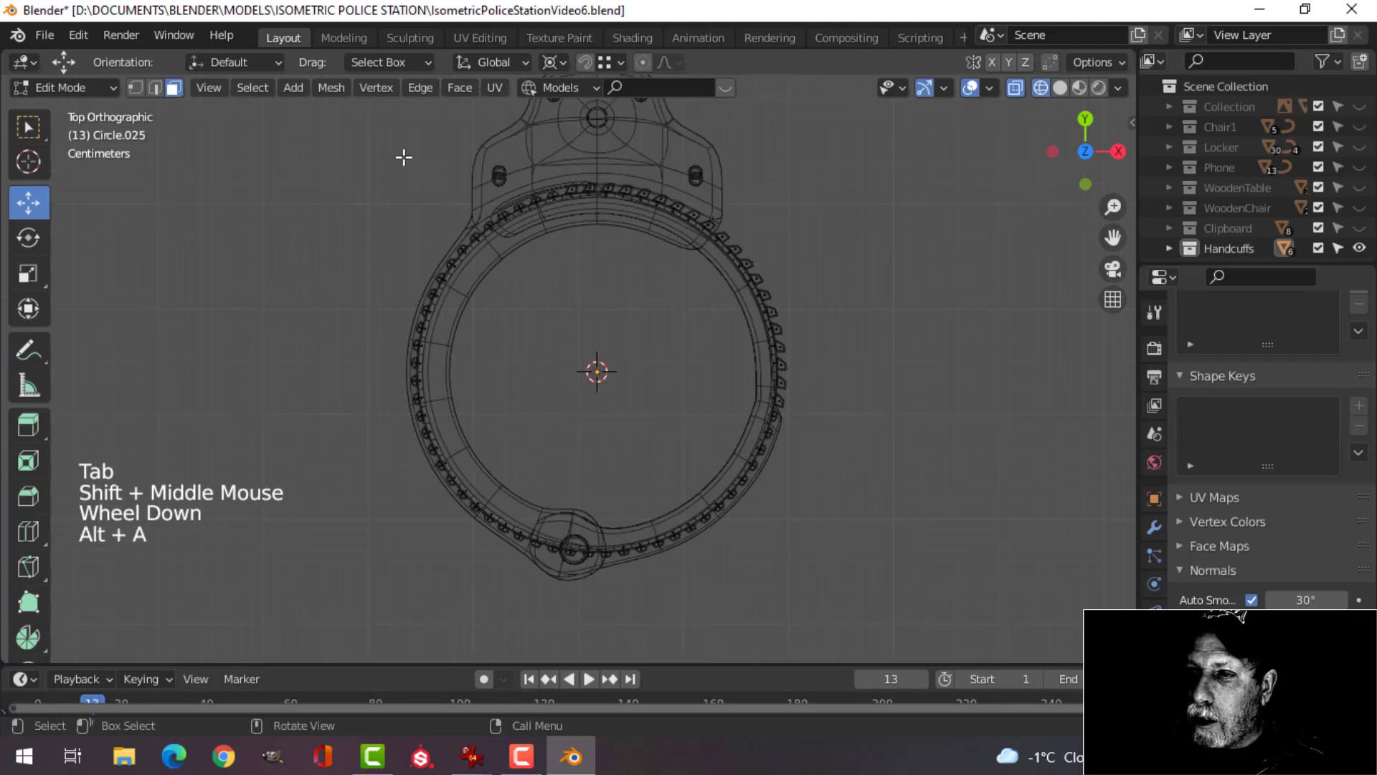
key("b")
left_click_drag(384, 145, 529, 315)
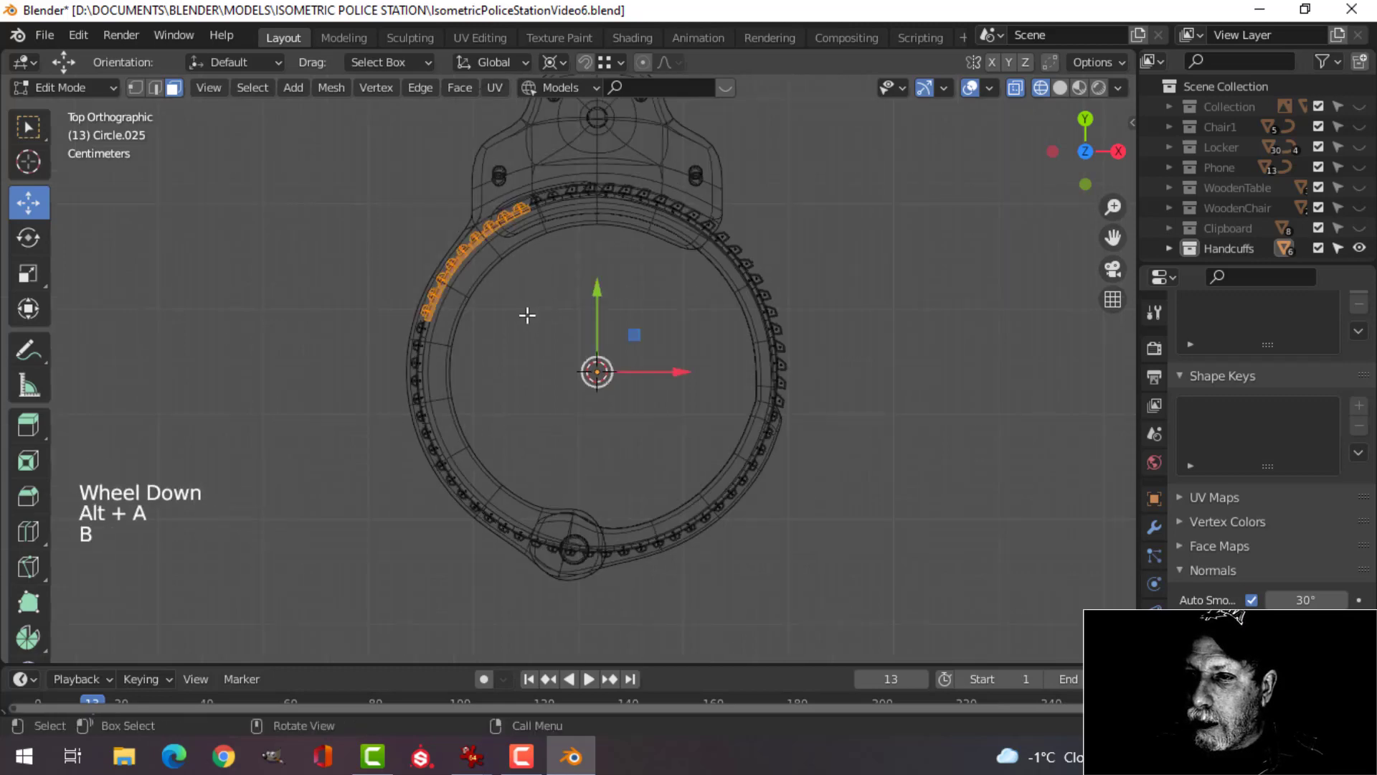
key("x")
left_click(528, 313)
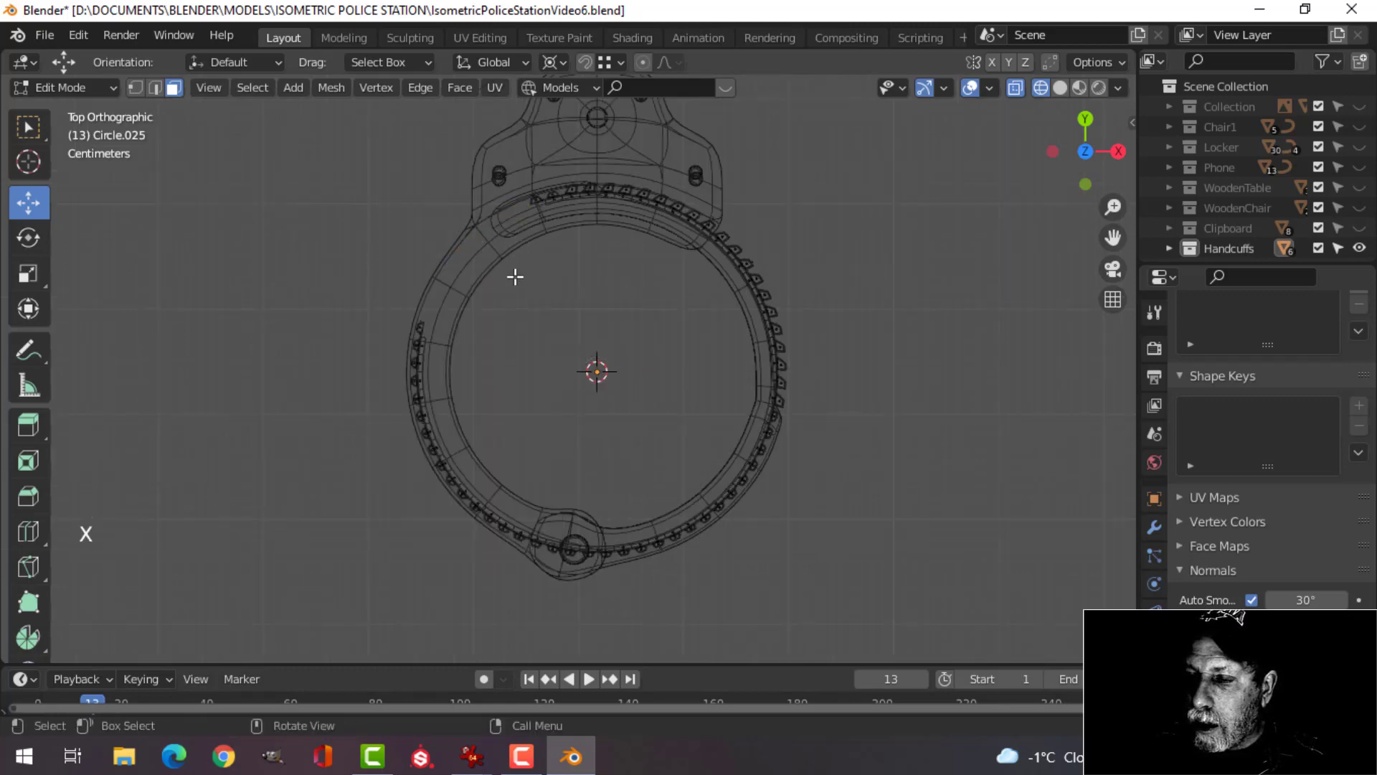
Delete the vertices of the next stretch of teeth along the cuff's left side.
scroll(538, 287, "up", 2)
scroll(530, 287, "down", 1)
key("b")
left_click_drag(277, 258, 457, 434)
key("x")
left_click(456, 434)
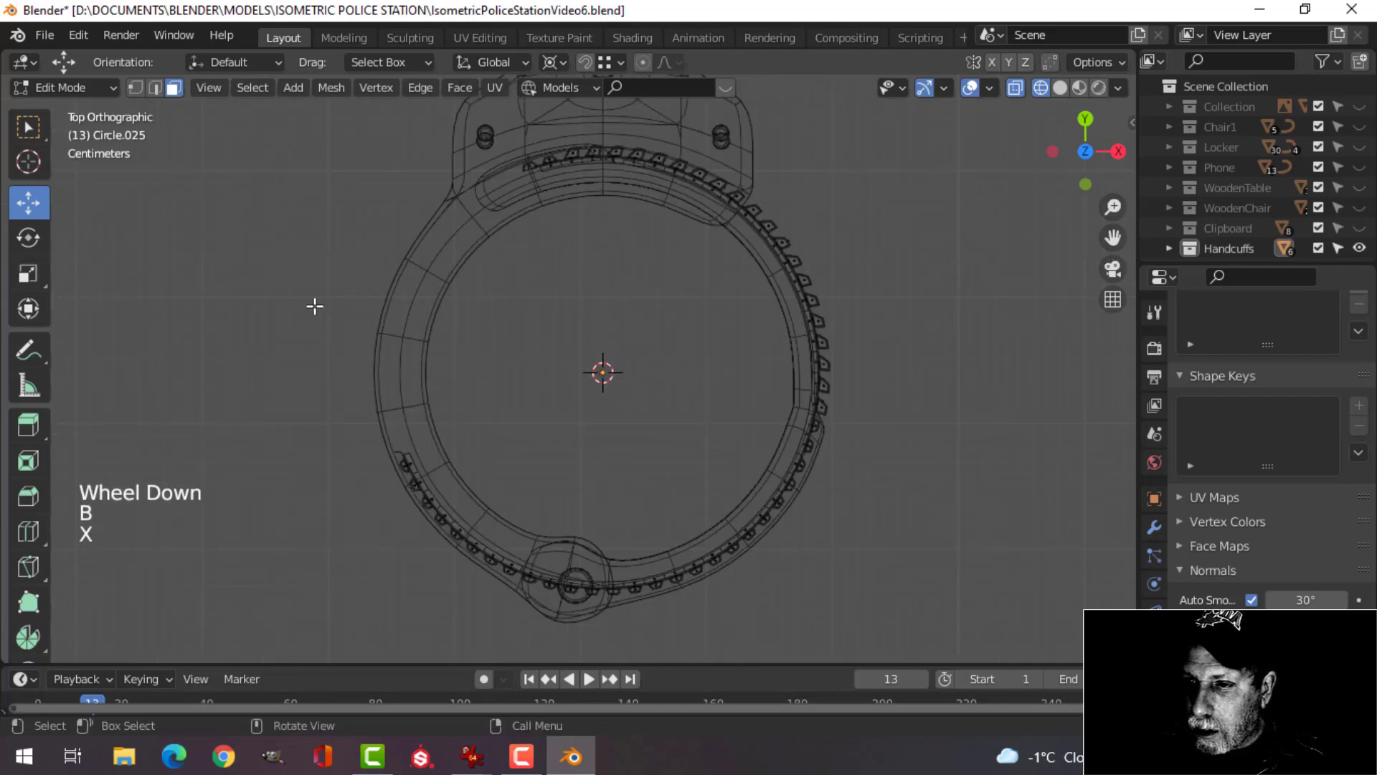
Delete the vertices of the toothed section running from the cuff's lower left to the hinge pin.
key("b")
left_click_drag(295, 319, 666, 664)
key("x")
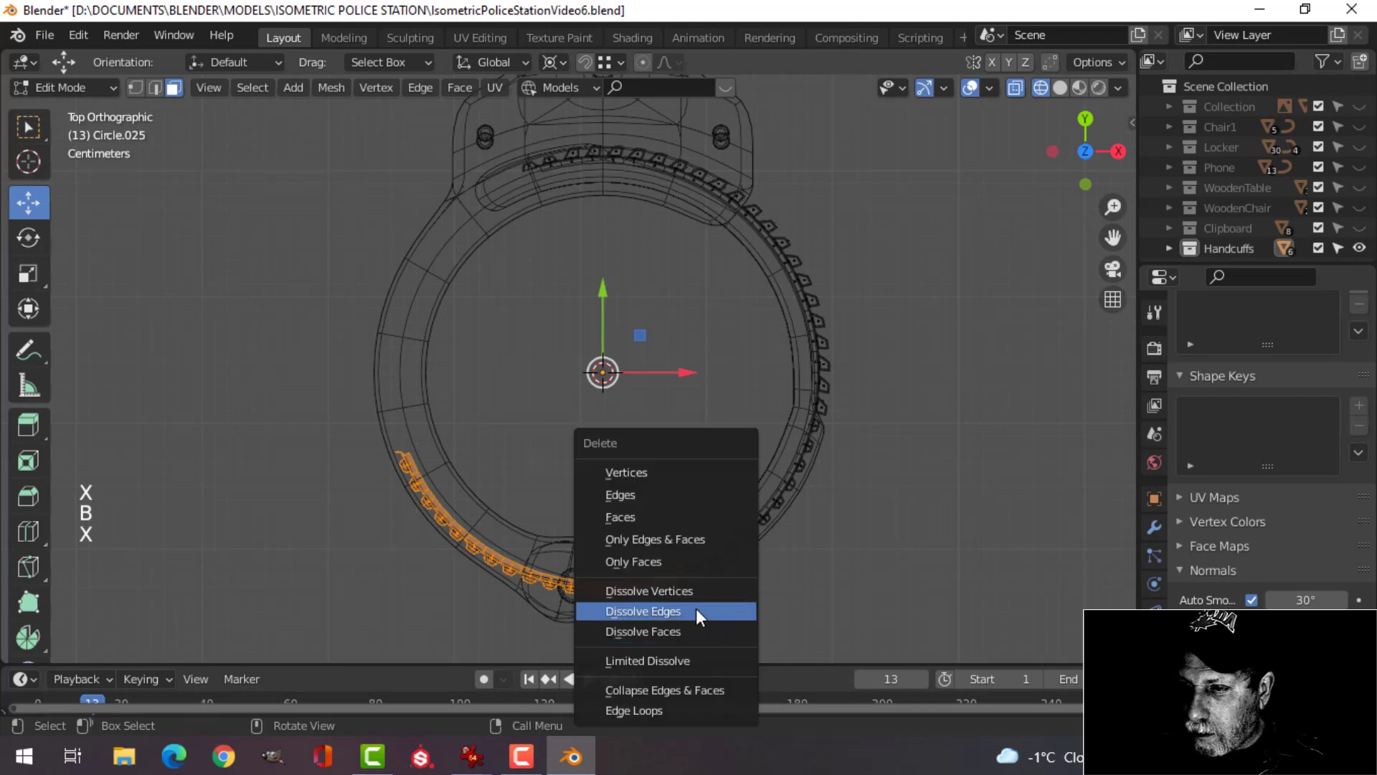
left_click(654, 471)
Delete the vertices of the toothed section just right of the hinge pin.
middle_click_drag(788, 484, 687, 392, "shift")
key("b")
left_click_drag(529, 409, 670, 523)
key("x")
left_click(613, 472)
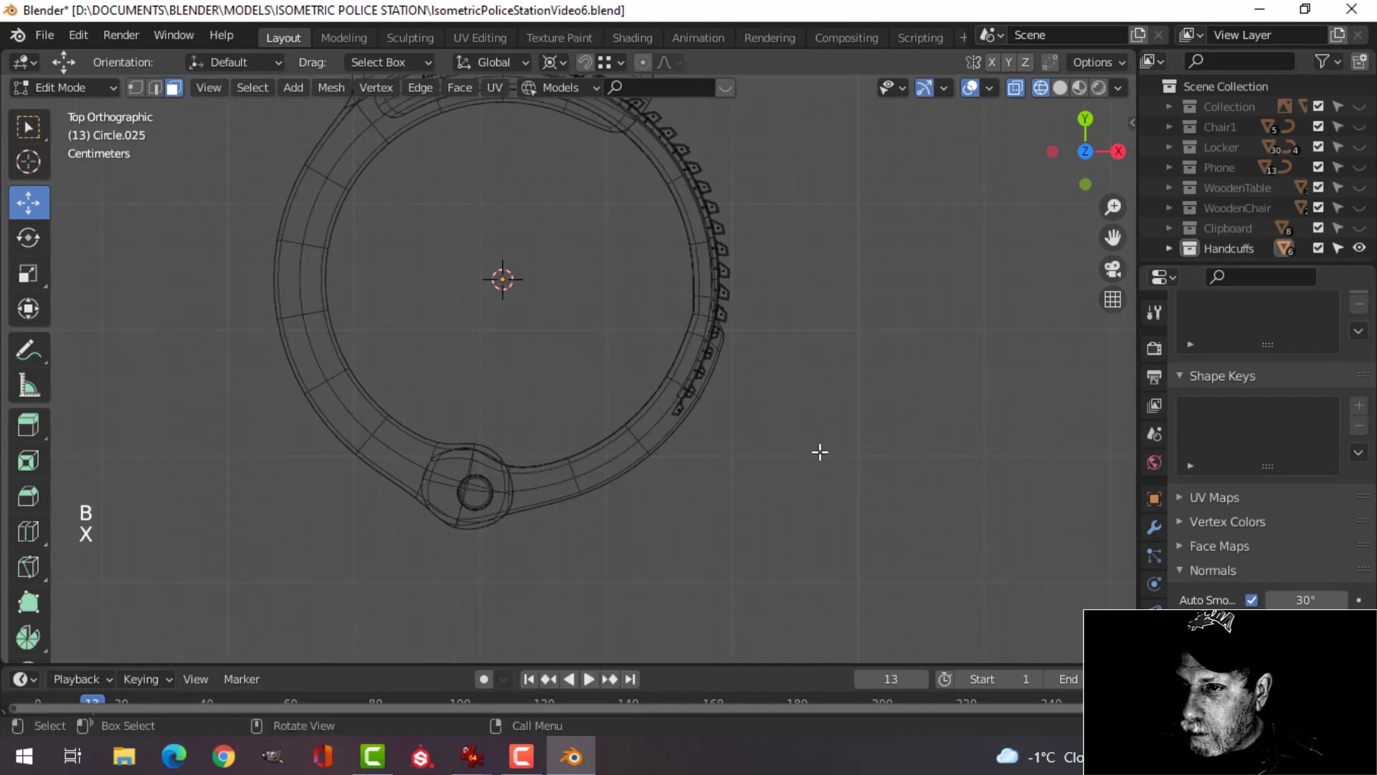
Delete the vertices of the four teeth embedded in the swinging arm below the exposed band.
scroll(821, 452, "up", 2)
middle_click_drag(820, 452, 645, 439, "shift")
scroll(665, 430, "up", 2)
key("b")
left_click_drag(651, 520, 461, 314)
key("x")
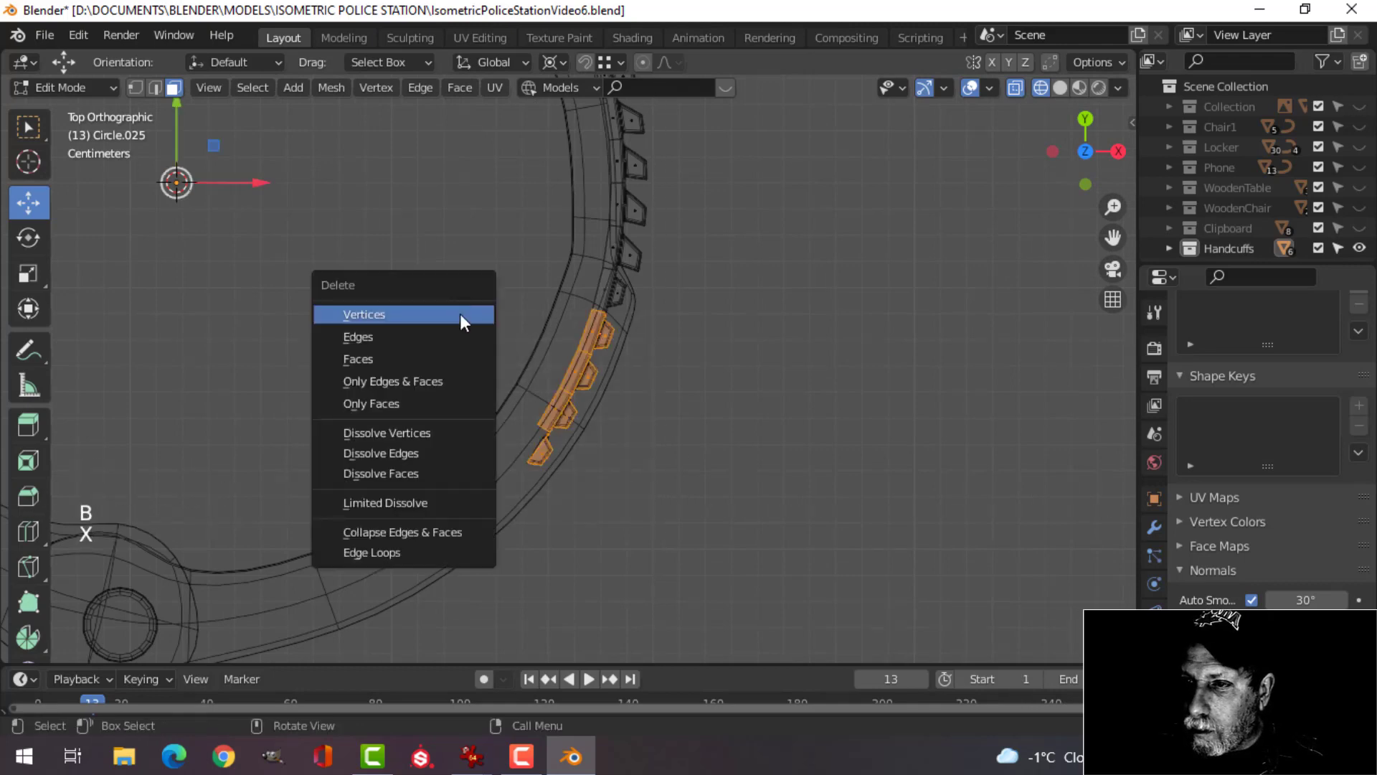
left_click(462, 316)
Delete the vertices of the leftover tooth at the step of the swinging arm.
key("b")
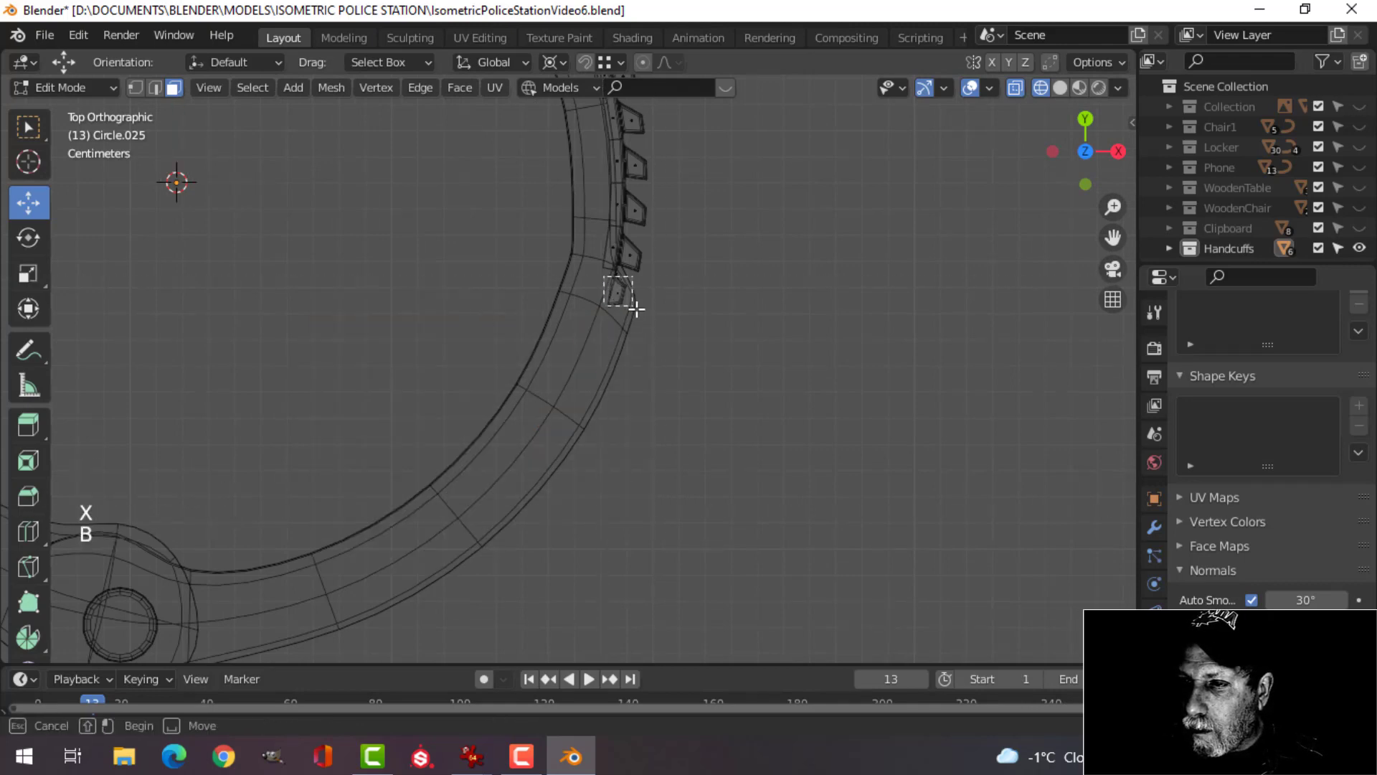
left_click_drag(600, 273, 639, 317)
key("x")
left_click(624, 316)
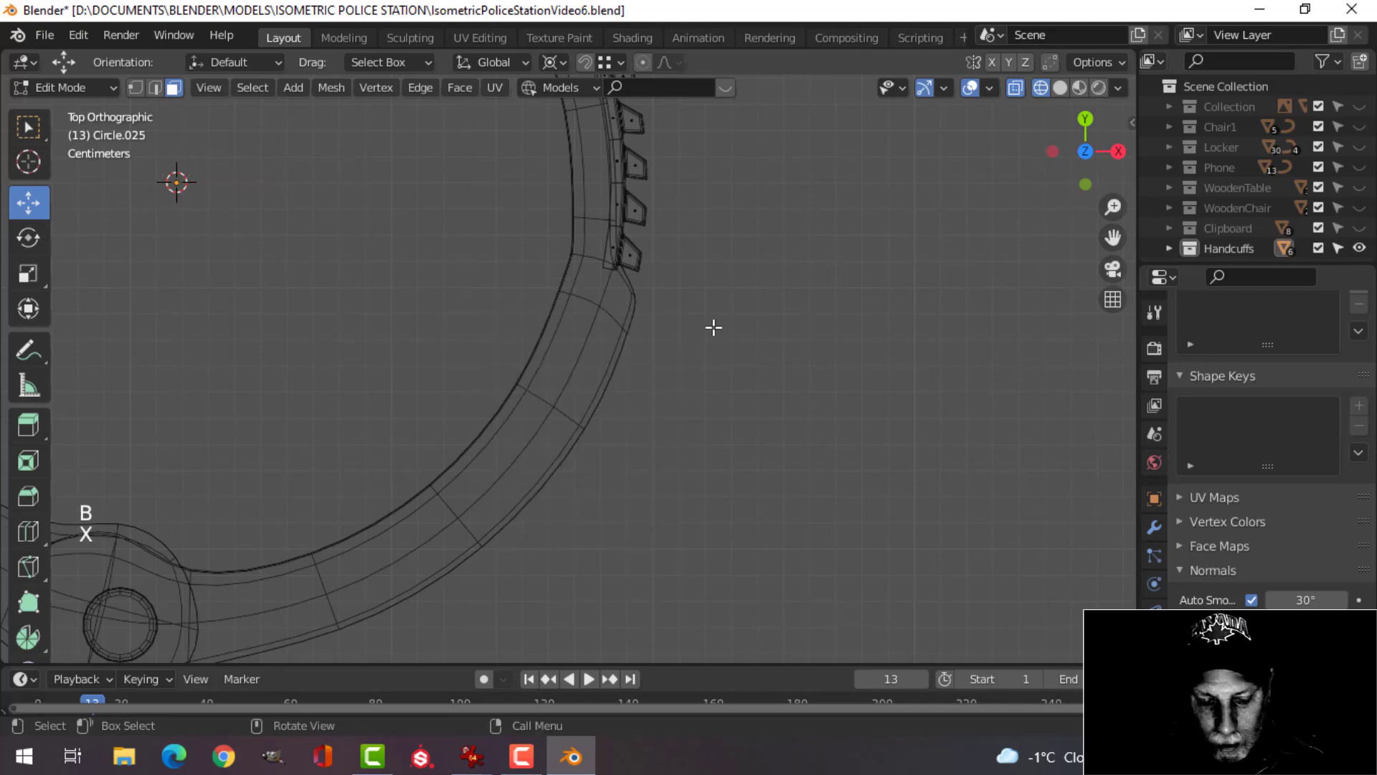
Examine the trimmed toothed band on the handcuff in solid view, outside Edit Mode.
key("z")
mouse_move(874, 332)
middle_mouse_down()
mouse_move(726, 292)
mouse_move(657, 249)
middle_mouse_up()
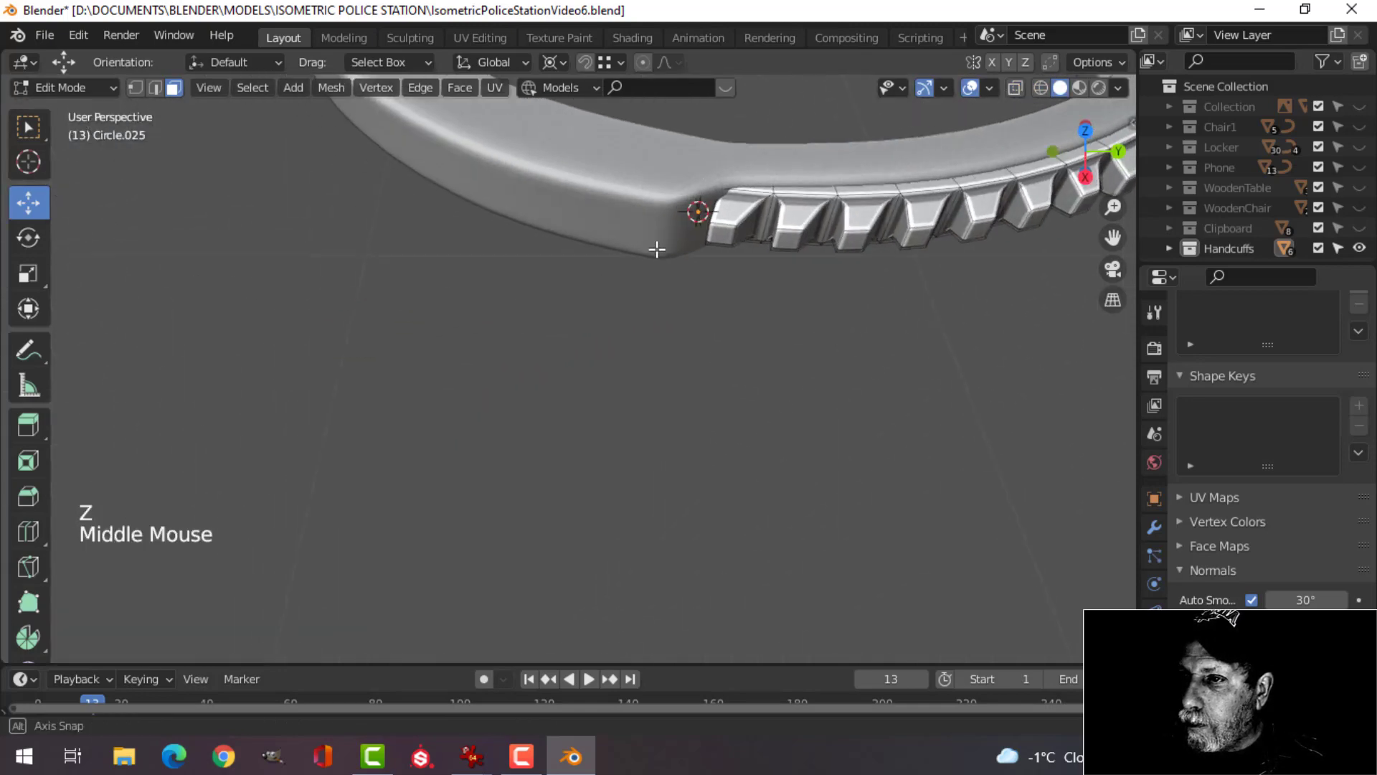
scroll(657, 249, "down", 3)
middle_click_drag(704, 193, 718, 222, "shift")
middle_click_drag(718, 222, 645, 266, "shift")
middle_click_drag(646, 265, 519, 326)
key("Tab")
key("alt+a")
scroll(647, 284, "down", 3)
scroll(624, 308, "up", 2)
scroll(490, 373, "up", 3)
scroll(485, 368, "down", 3)
scroll(483, 367, "down", 1)
scroll(518, 298, "up", 3)
On the swinging arm, edge-slide the edge loop at the step beside the first tooth by about -0.487.
left_click(492, 222)
key("Tab")
middle_click_drag(492, 221, 565, 317, "shift")
scroll(529, 320, "up", 2)
key("alt+a")
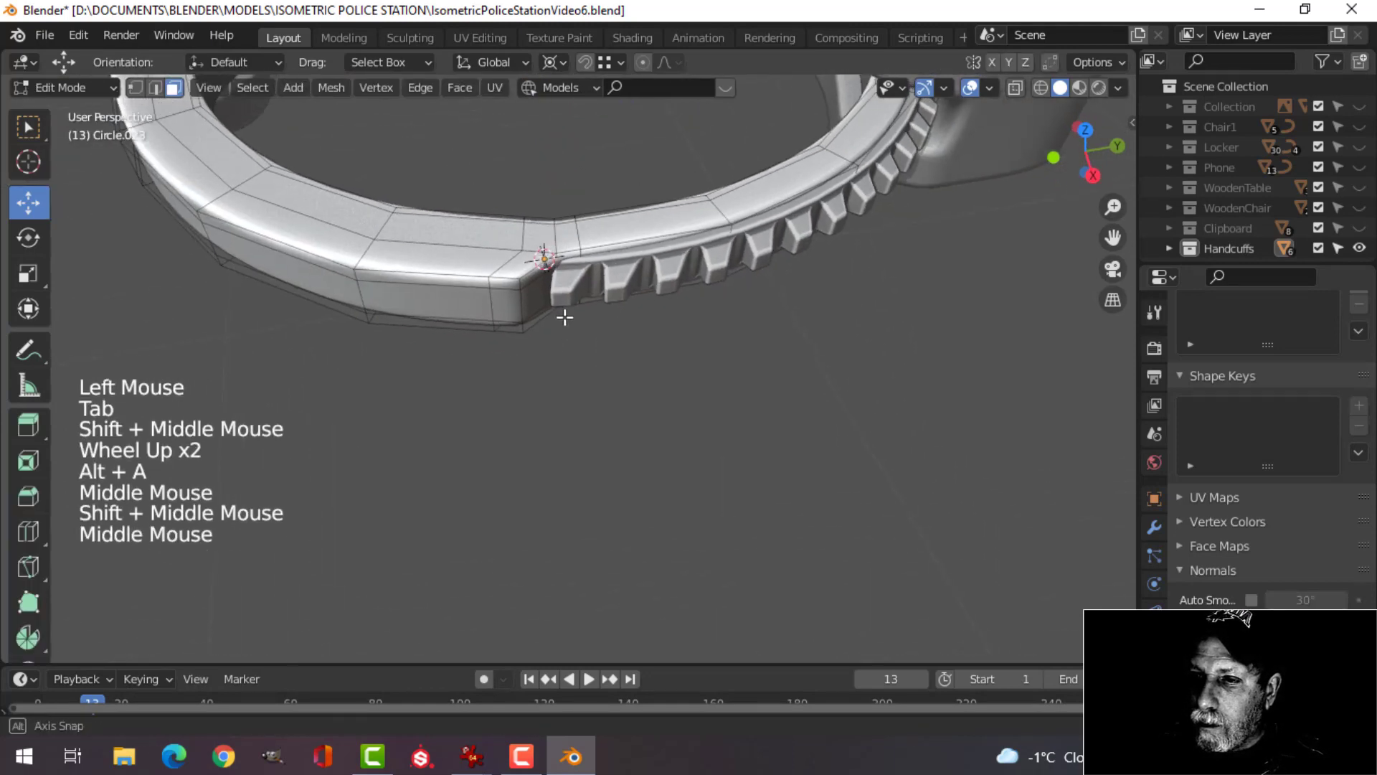
left_click(547, 294, "alt+shift")
key("alt+a")
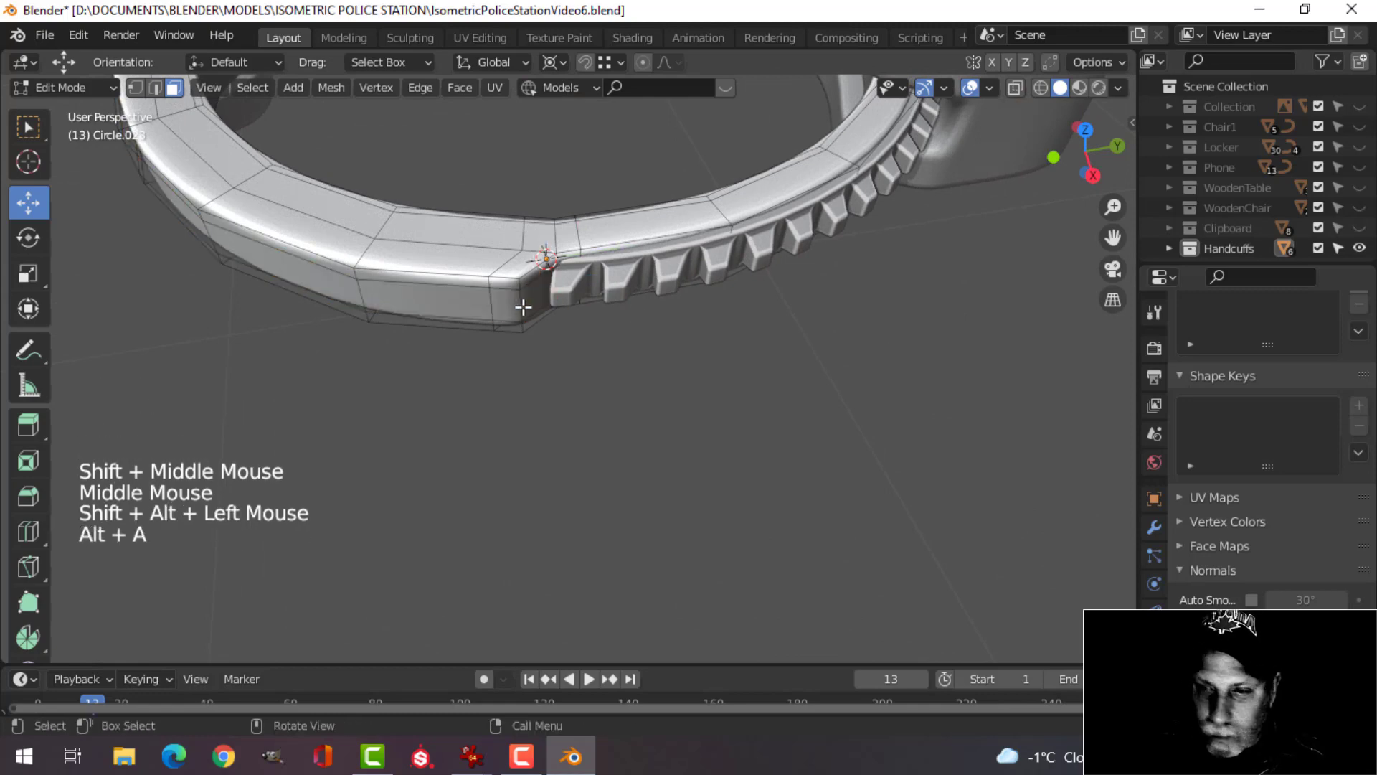
key("2")
left_click(523, 307, "alt+shift")
key("g")
key("g")
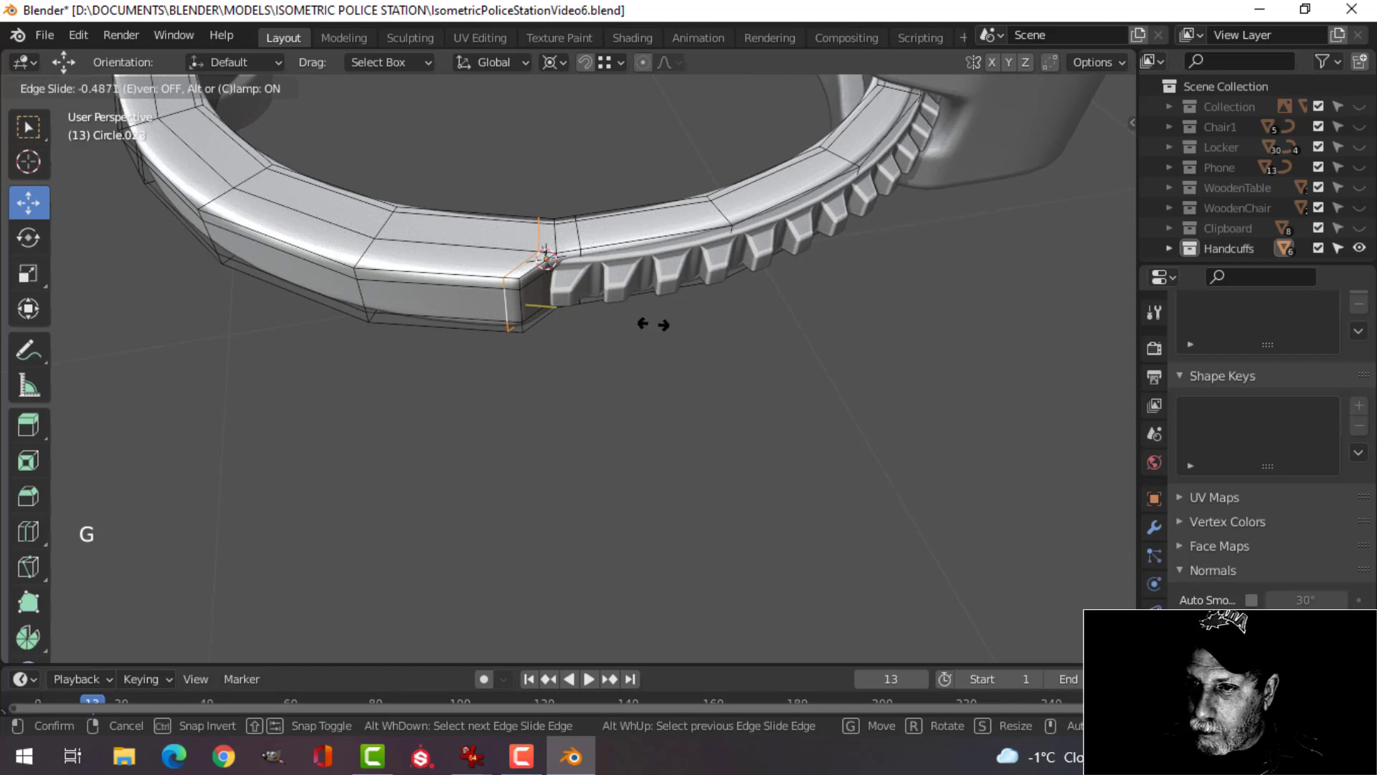
key("Tab")
Deselect everything, check the handcuff at an angle and from the top, and save the blend file.
scroll(605, 325, "down", 3)
key("alt+a")
middle_click_drag(604, 325, 689, 388)
scroll(619, 384, "up", 2)
scroll(619, 385, "down", 4)
scroll(617, 398, "down", 4)
middle_click_drag(689, 387, 704, 350)
key("ctrl+s")
scroll(708, 360, "up", 3)
key("KP_7")
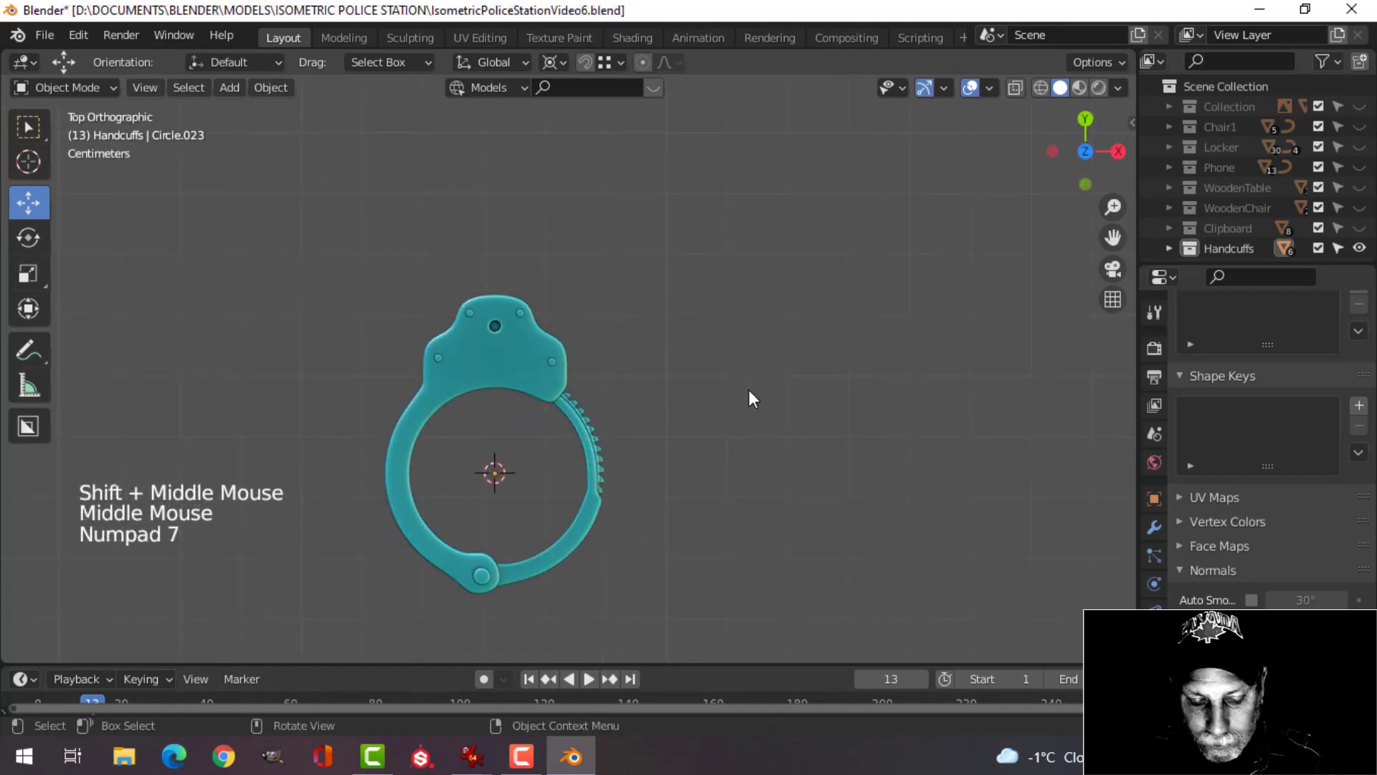
key("ctrl+s")
Add a cylinder mesh at the 3D cursor and enter Edit Mode on it.
middle_click_drag(614, 424, 743, 388, "shift")
scroll(744, 388, "up", 1, "shift")
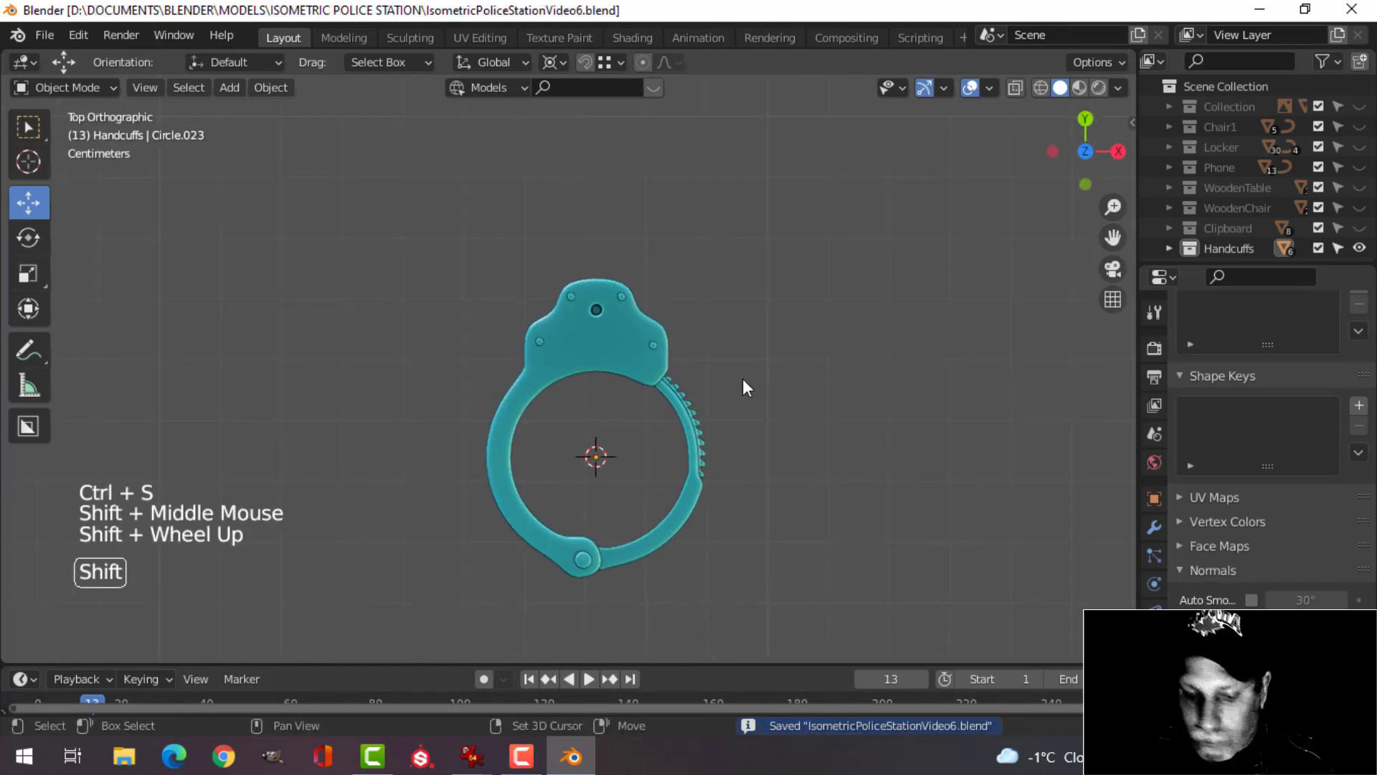
key("shift+a")
mouse_move(652, 287)
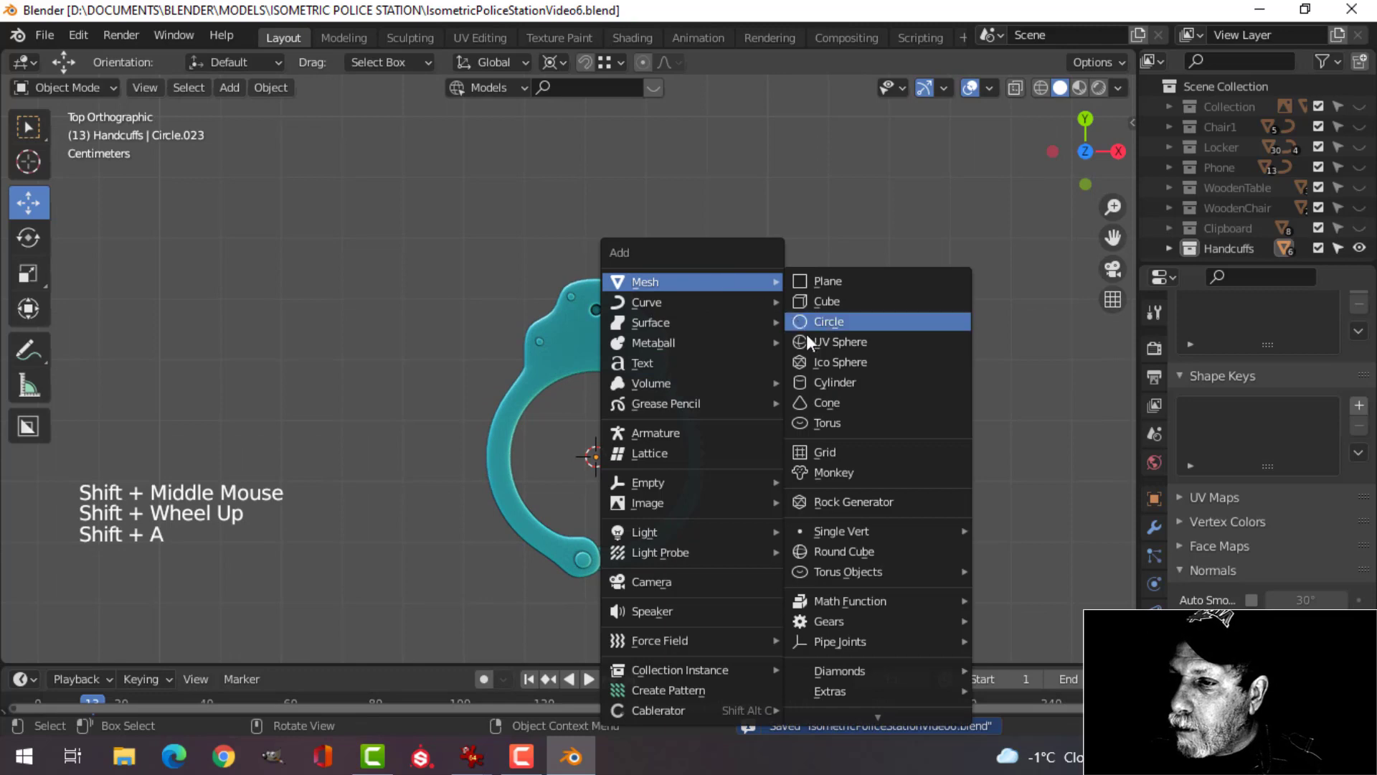
left_click(813, 378)
key("Tab")
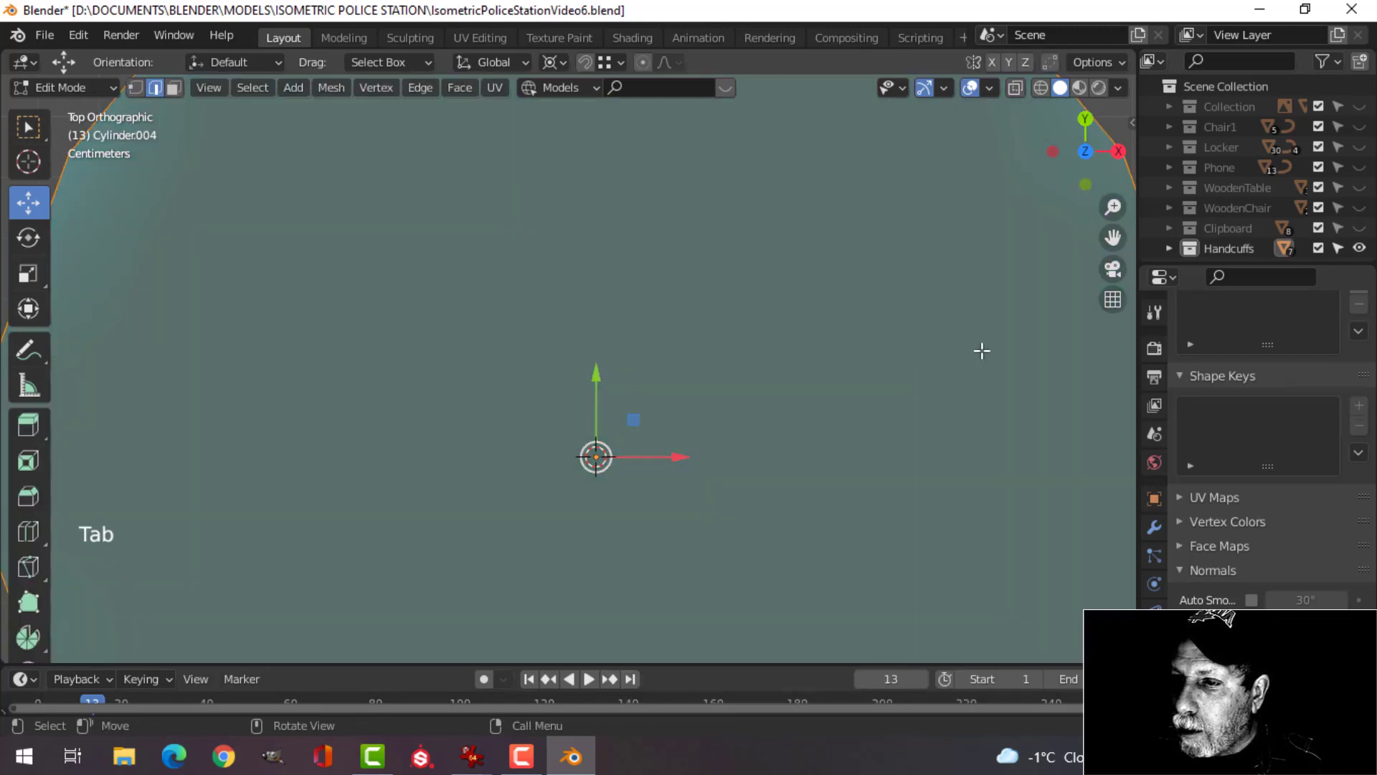
Scale the new cylinder by about 0.043, rotate it 90° about the X axis, and scale it again by about 0.556.
key("s")
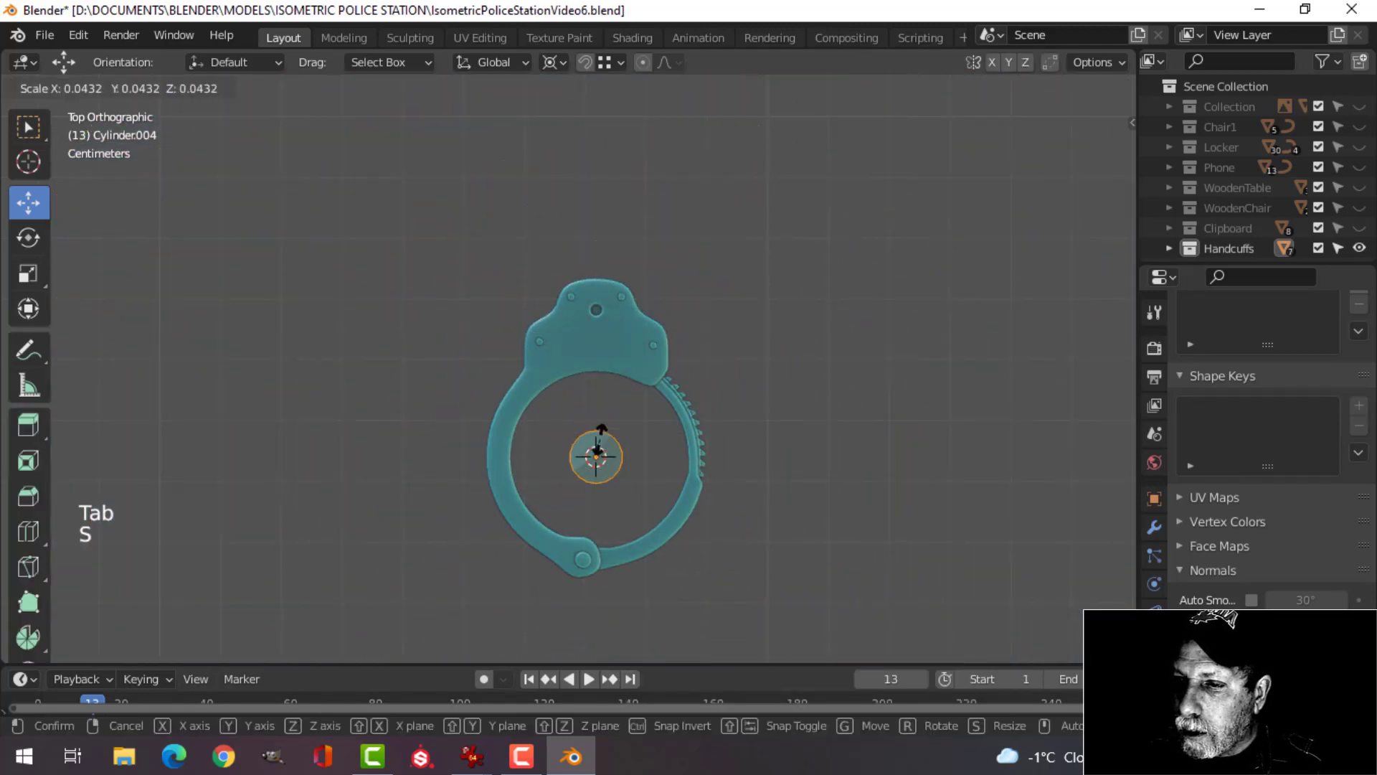
left_click(593, 443)
key("r")
key("x")
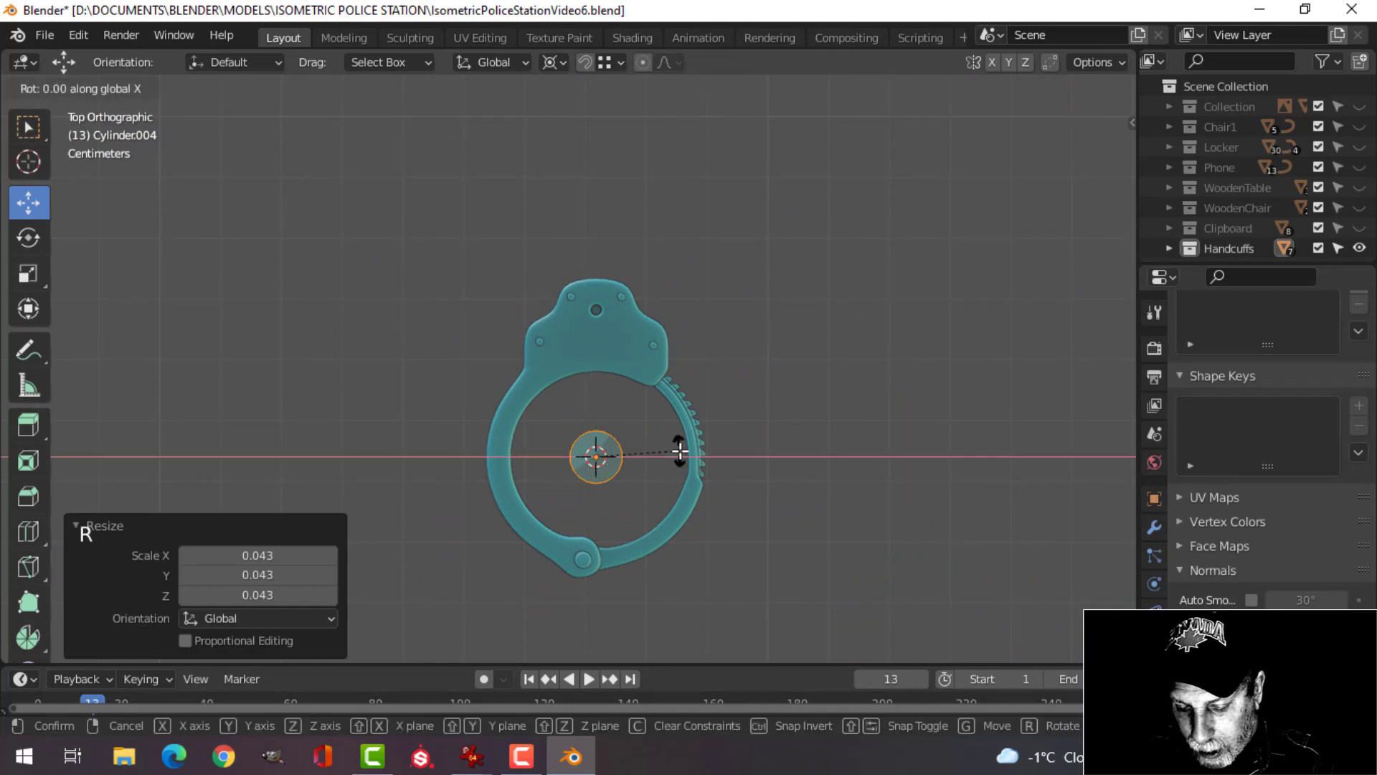
key("Return")
key("s")
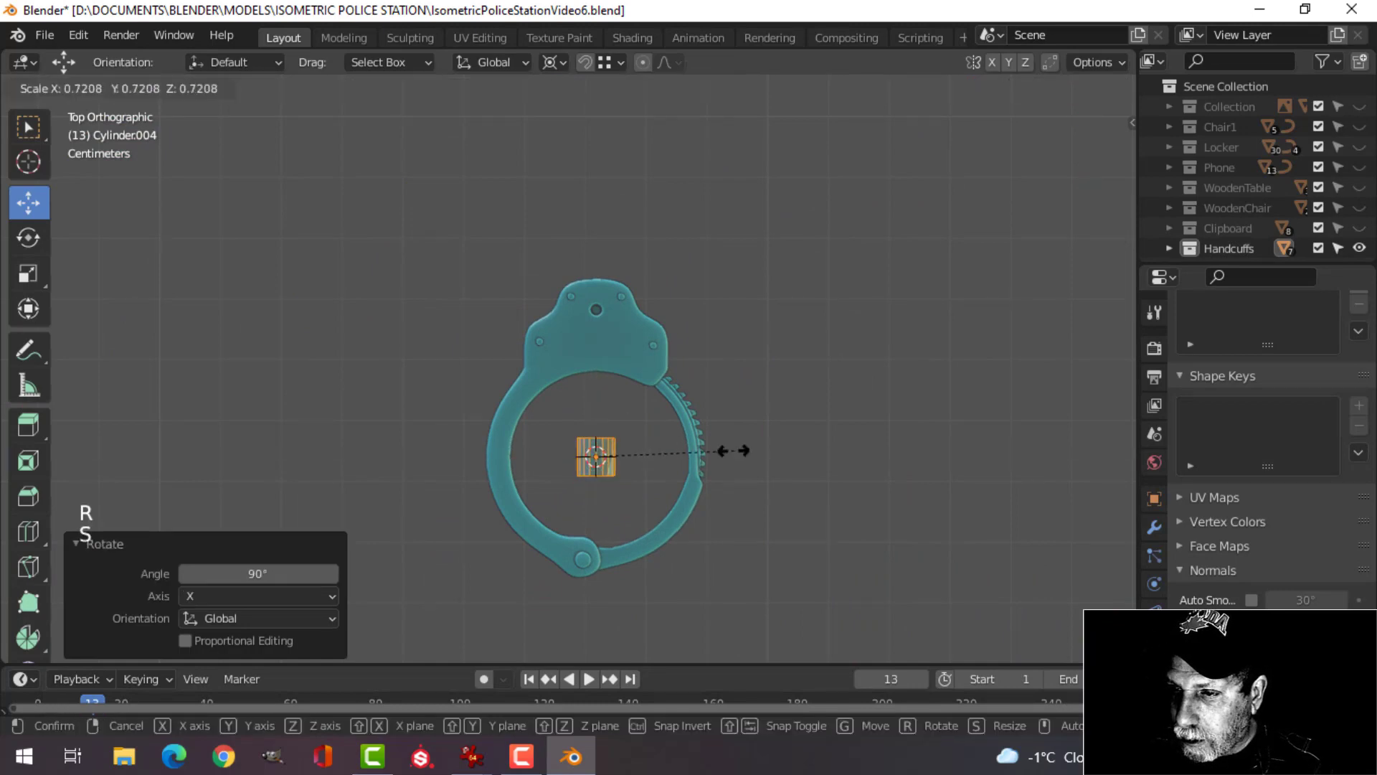
left_click(703, 457)
Move the cylinder along Y to the outer end of the handcuff body and scale it by about 0.91.
left_click_drag(591, 383, 606, 259)
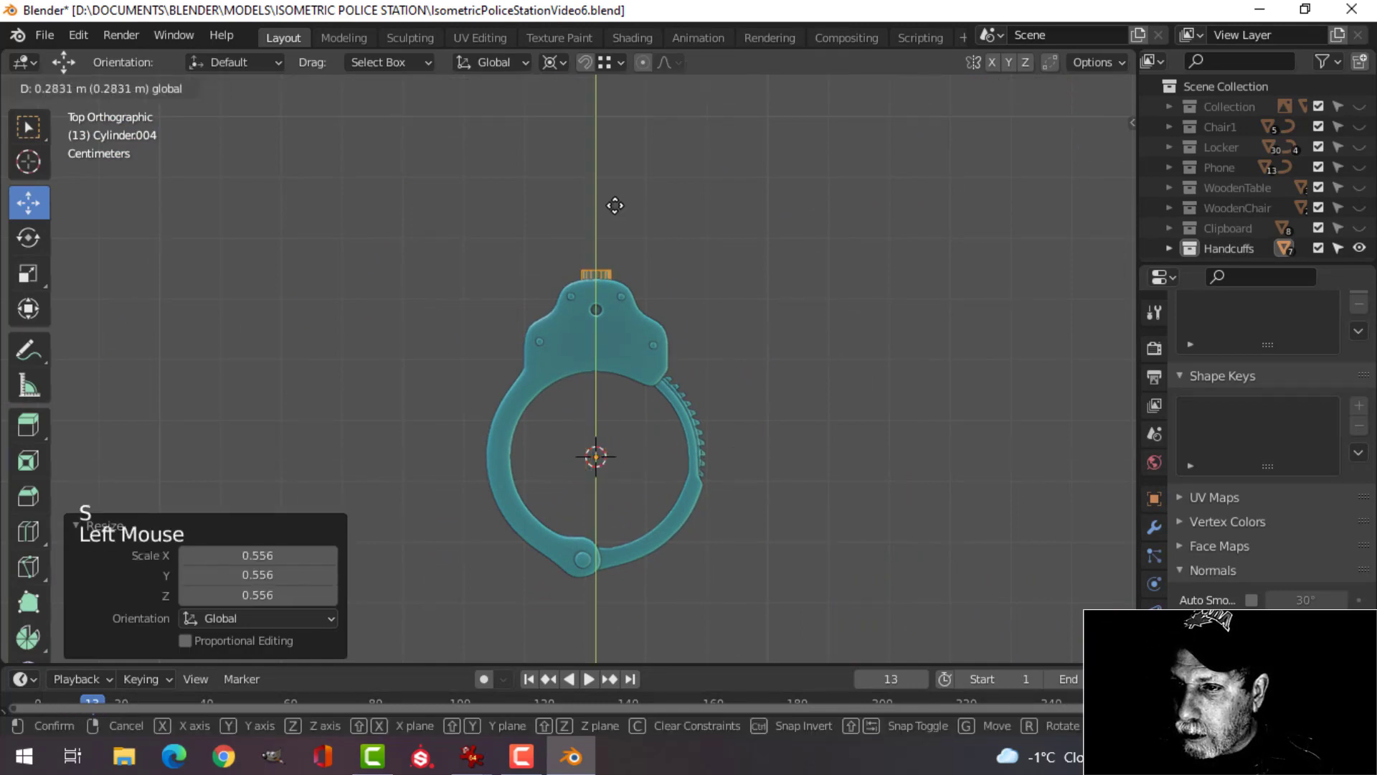
left_click_drag(618, 195, 618, 194)
key("s")
left_click(742, 262)
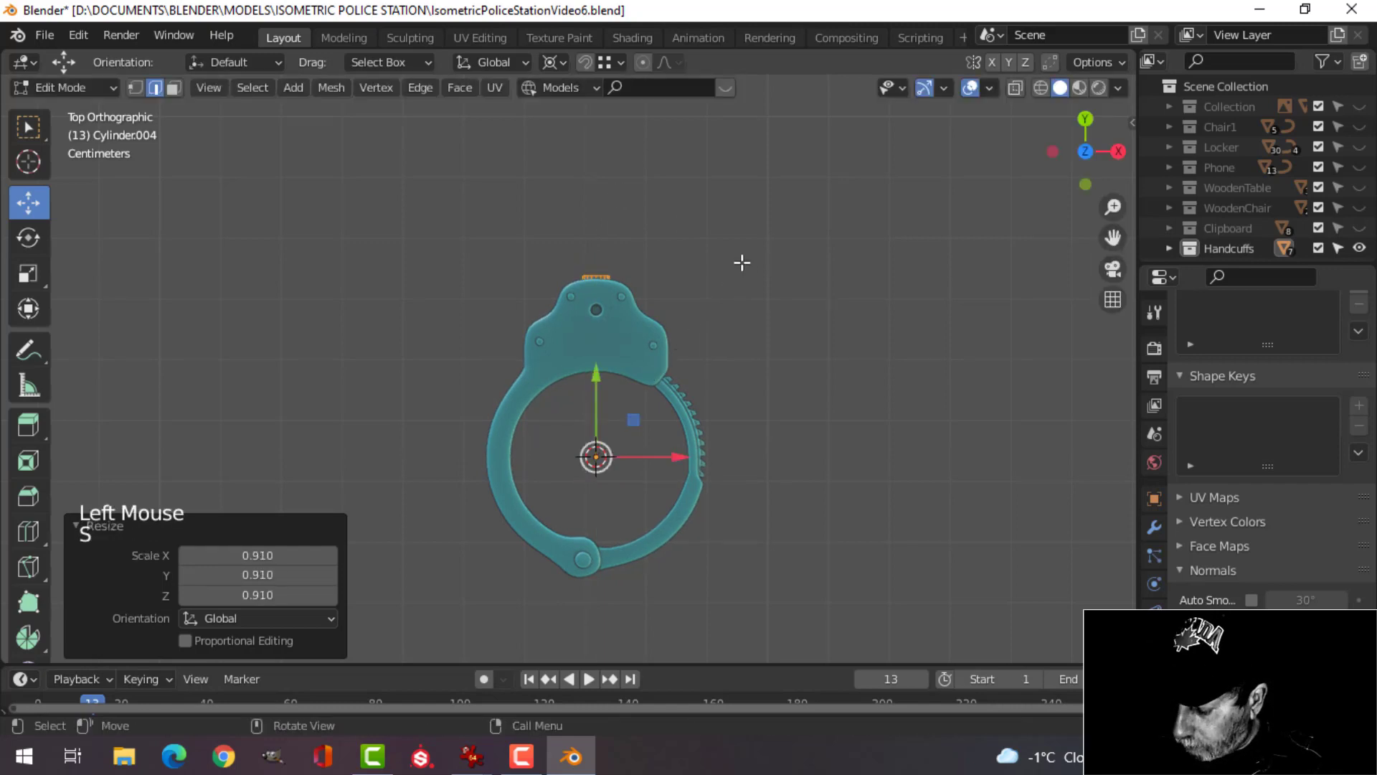
With the pivot set to Median Point, position the cylinder at mid-thickness of the body's end and scale it by about 0.745.
left_click(550, 61)
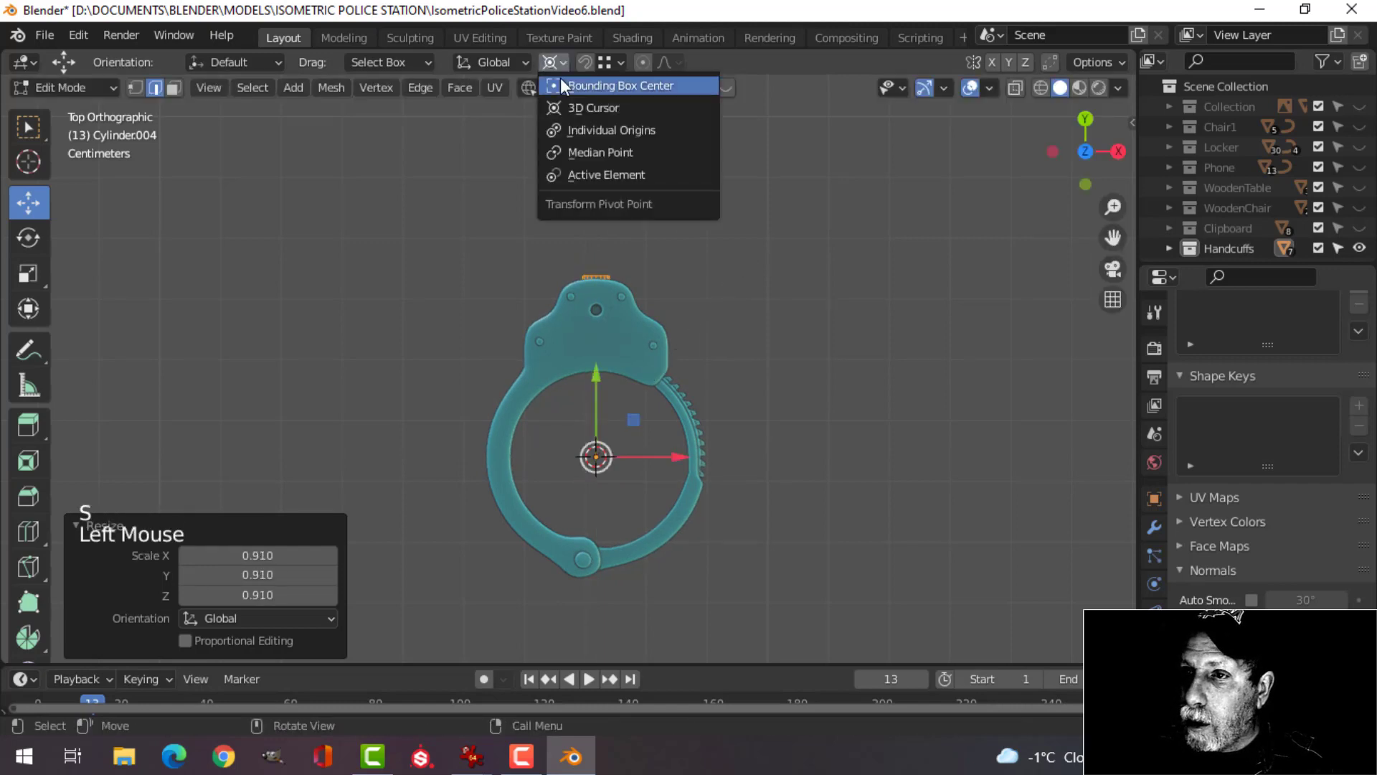
left_click(591, 152)
key("KP_3")
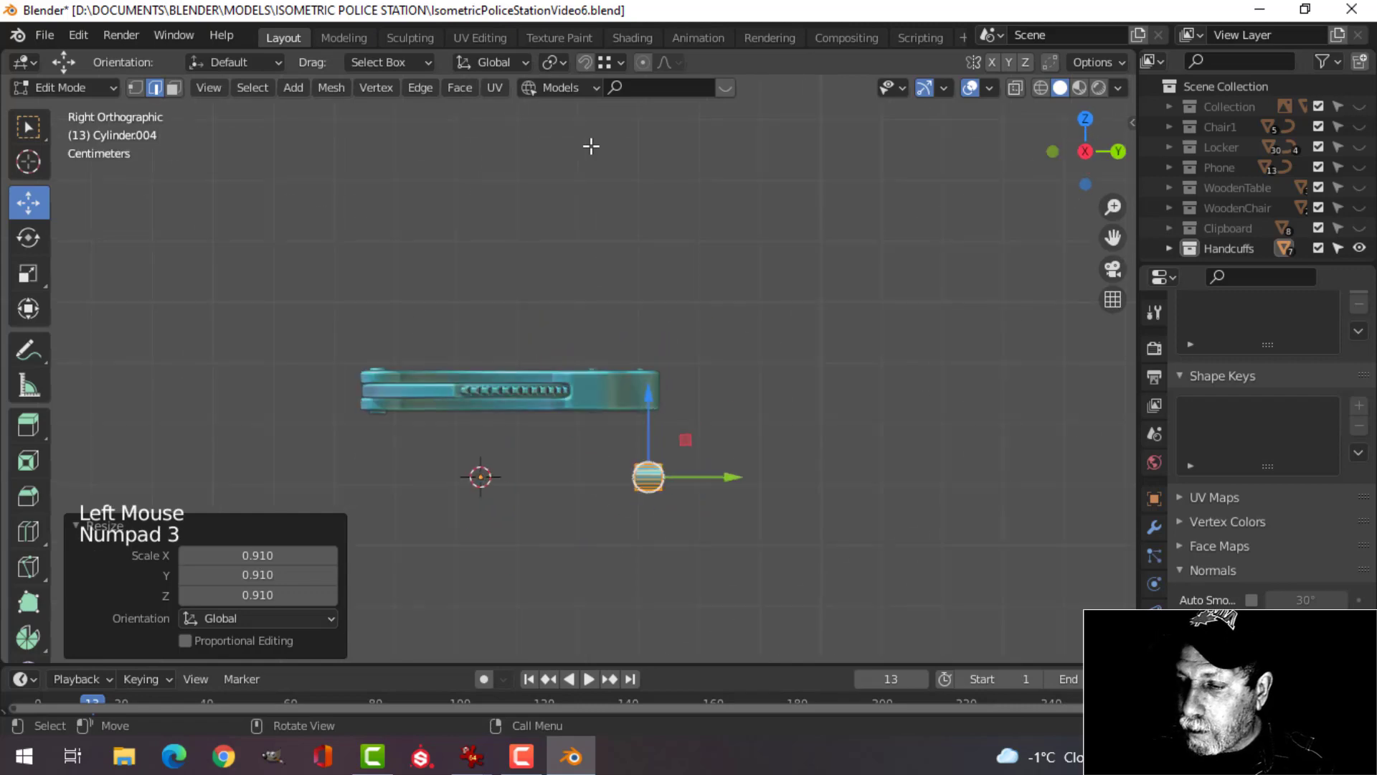
scroll(913, 341, "up", 3)
middle_click_drag(913, 342, 706, 368, "shift")
left_click_drag(556, 453, 614, 301)
left_click_drag(638, 385, 679, 384)
key("s")
left_click(728, 390)
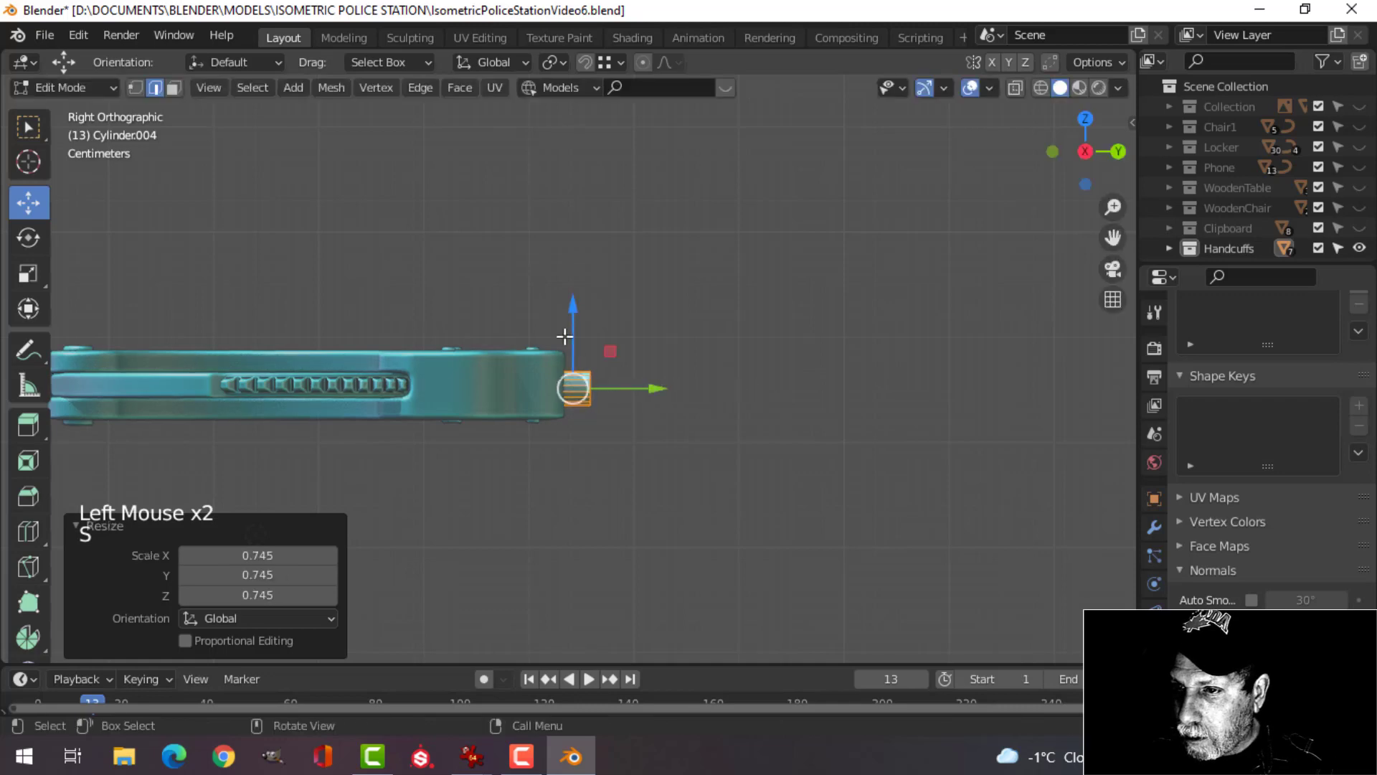
left_click_drag(575, 322, 575, 317)
Bevel the edges of the cylinder's outer cap face with a width of about 0.0068 m and 3 segments.
middle_click_drag(574, 317, 700, 465)
scroll(760, 424, "up", 3)
middle_click_drag(786, 406, 369, 352, "shift")
scroll(676, 310, "up", 3)
middle_click_drag(677, 310, 634, 357, "shift")
key("alt+a")
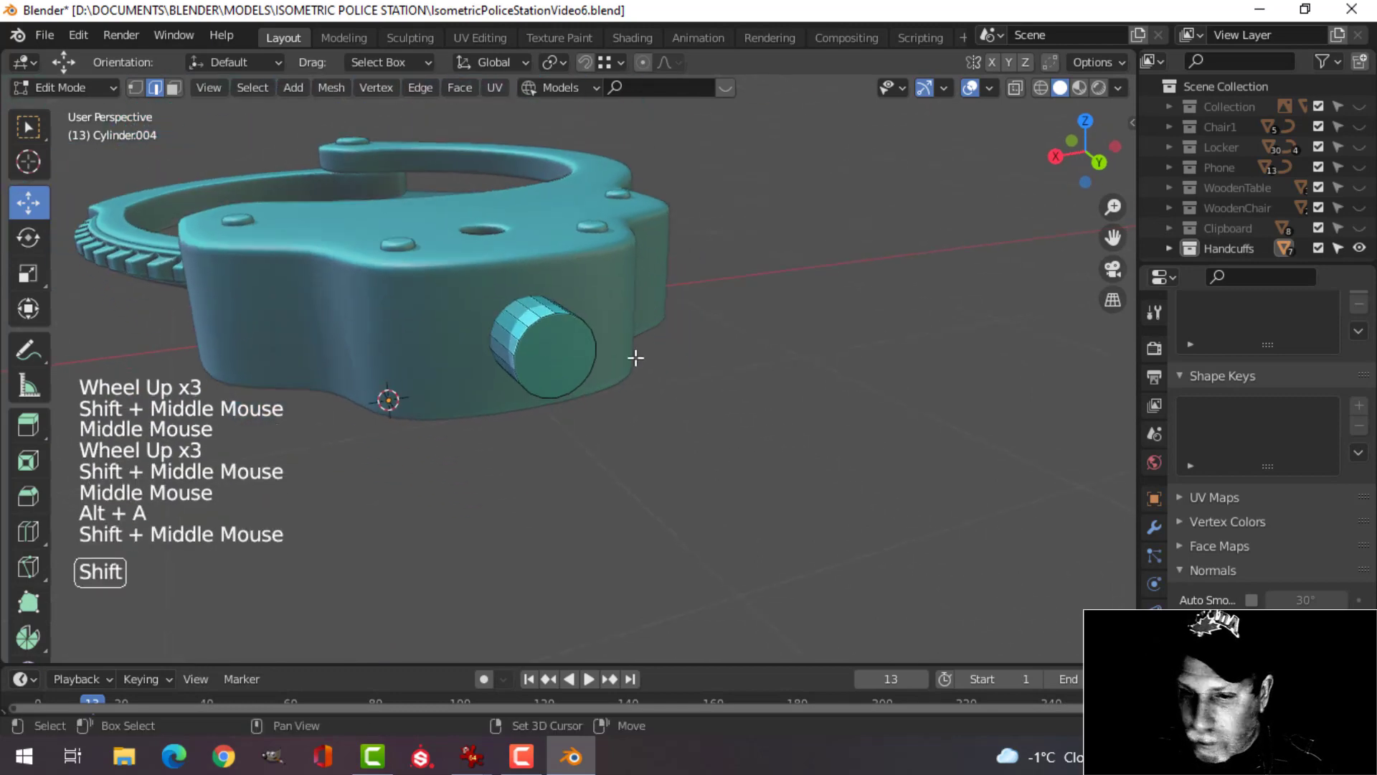
scroll(613, 371, "up", 2)
key("3")
left_click(554, 345)
middle_click_drag(553, 344, 799, 419)
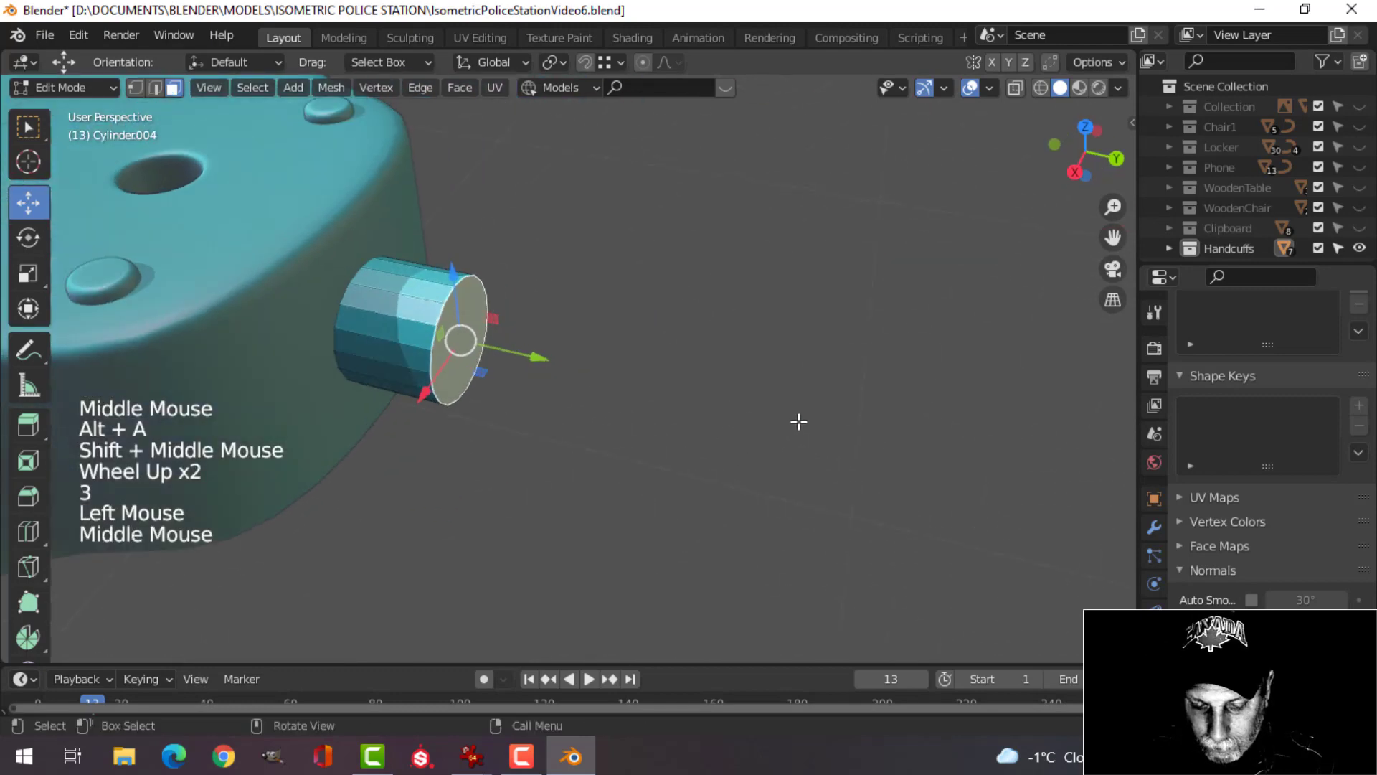
key("ctrl+b")
left_click(825, 450)
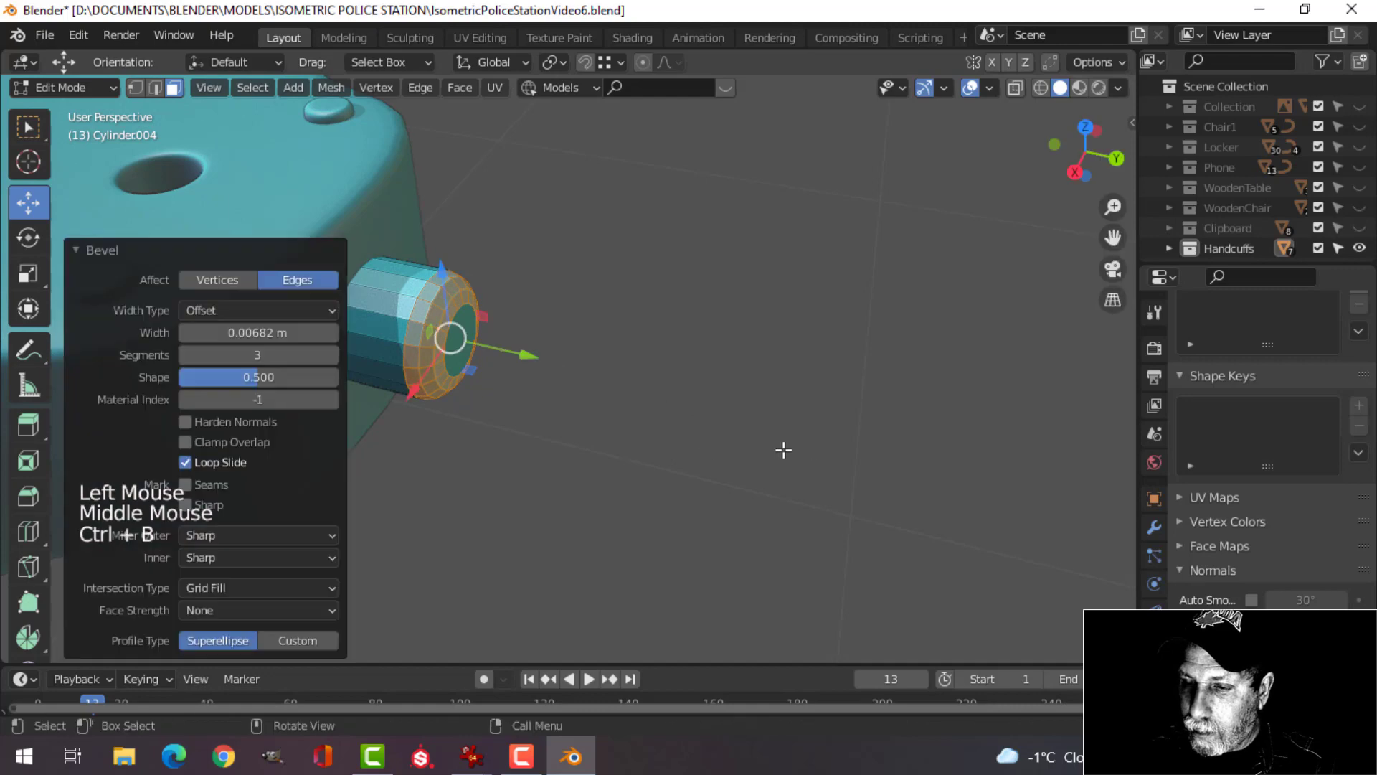
Isolate the cylinder and delete its inner cap face, the one facing the handcuff body.
key("Tab")
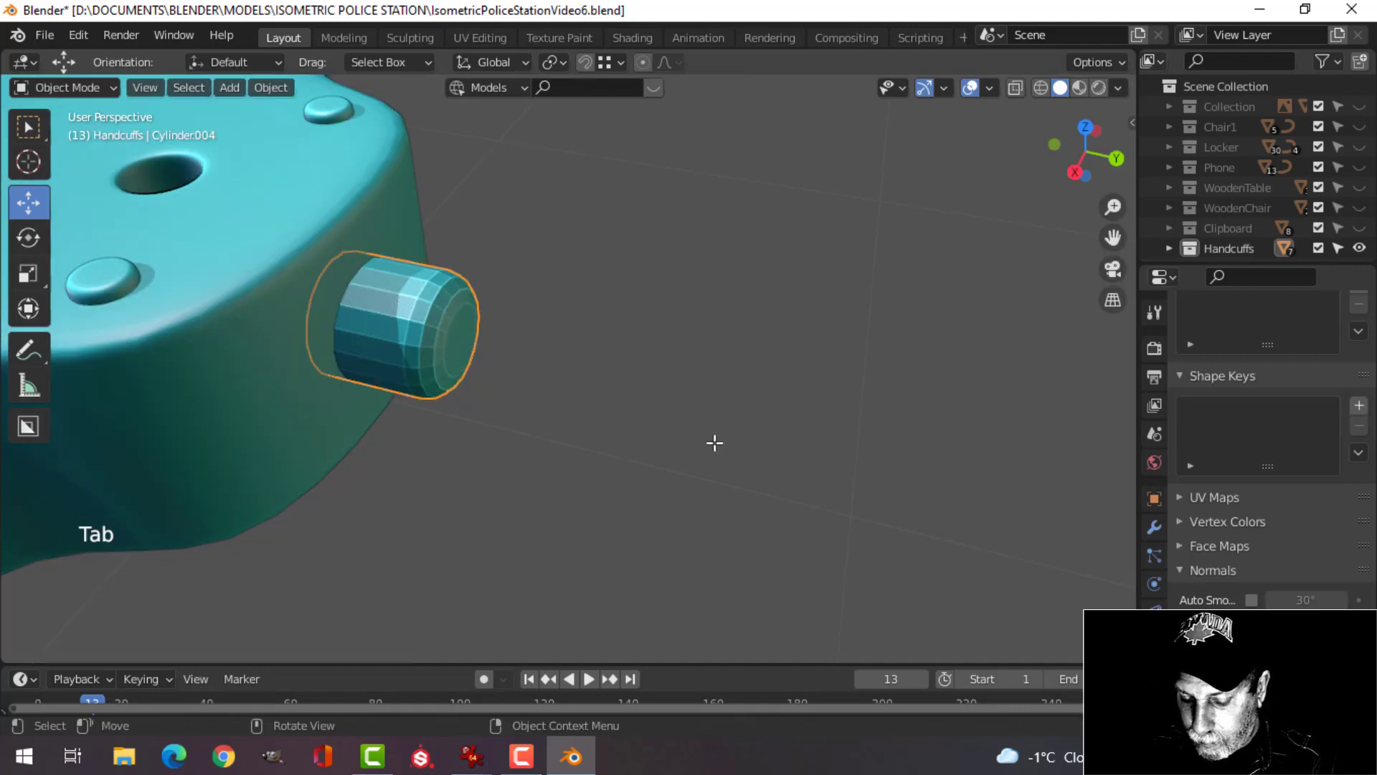
key("shift+h")
middle_click_drag(713, 443, 476, 392)
key("Tab")
key("3")
left_click(464, 386)
key("x")
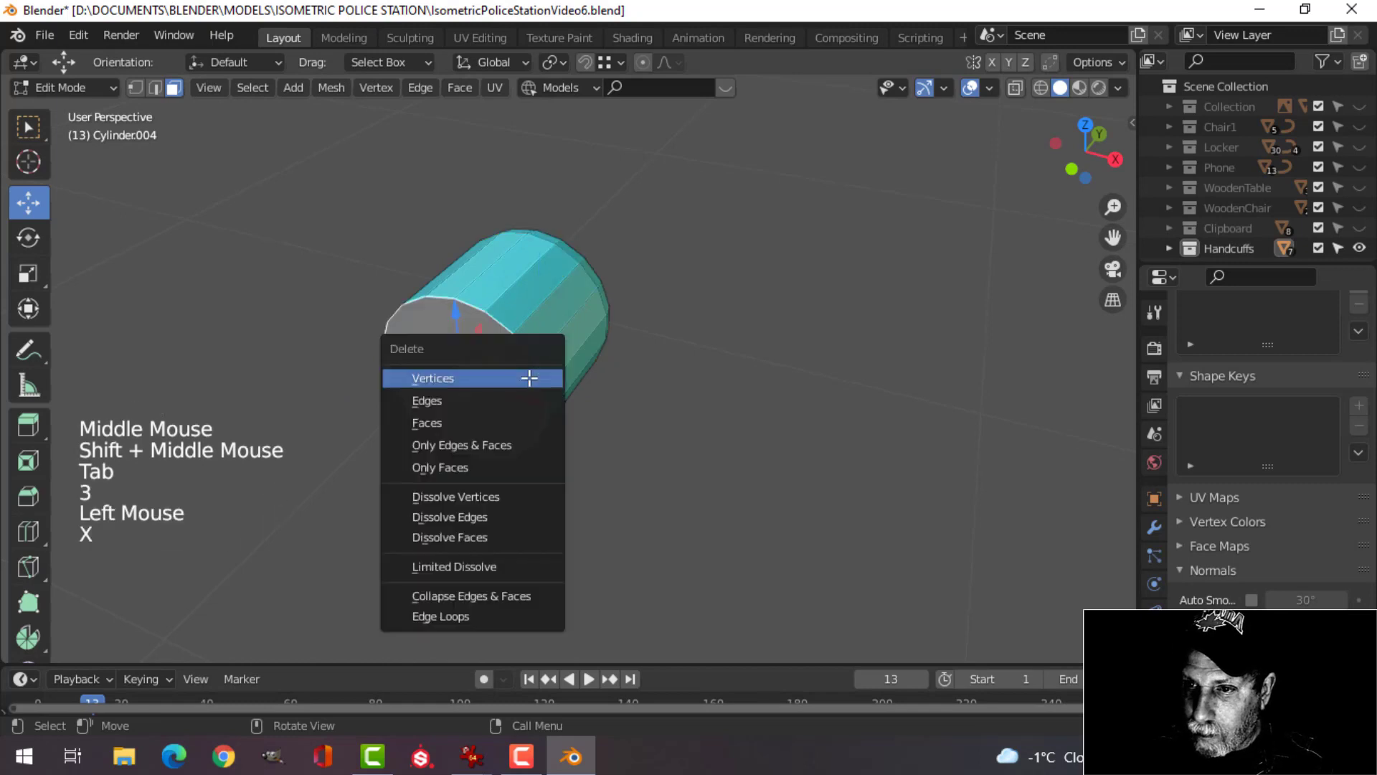
left_click(491, 423)
key("Tab")
Shade the cylinder smooth, then unhide the rest of the handcuff and deselect everything.
middle_click_drag(713, 347, 588, 357)
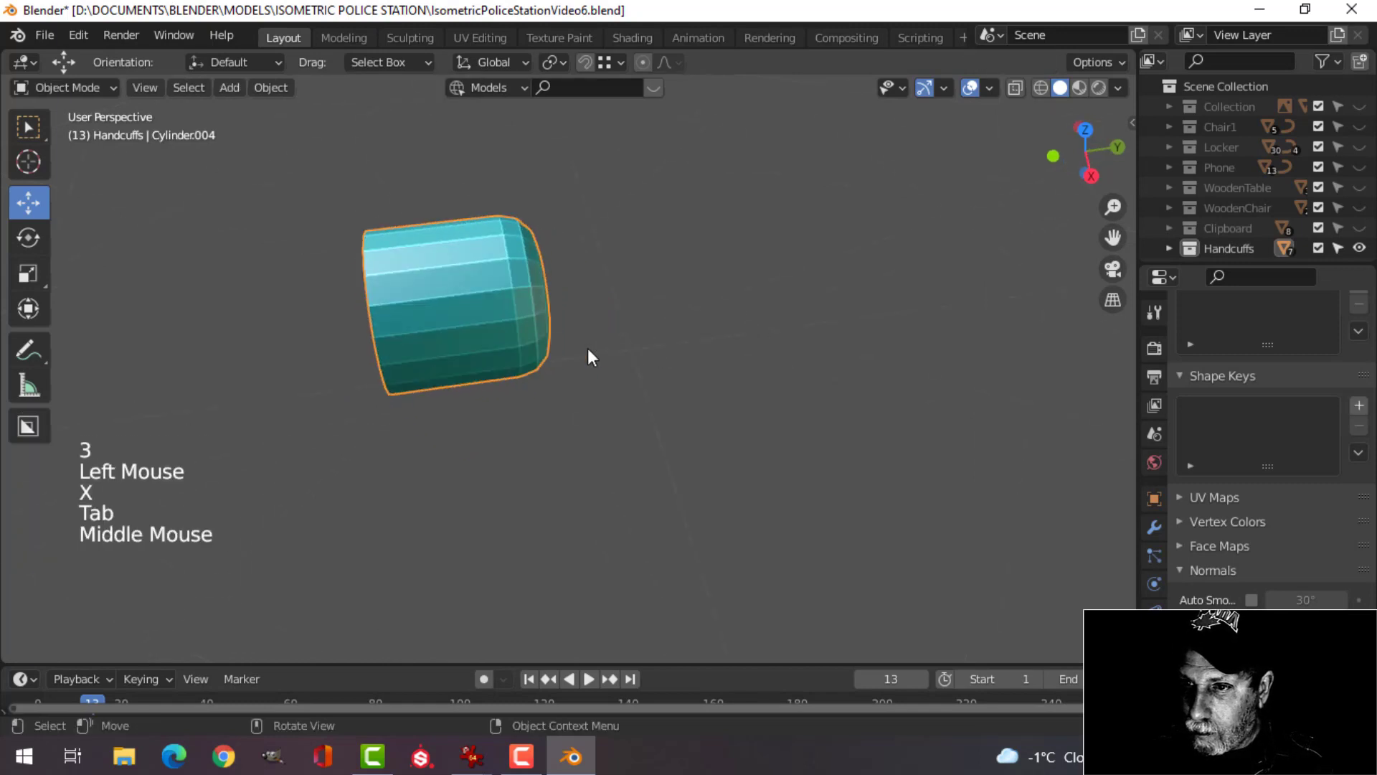
right_click(456, 260)
left_click(458, 258)
key("alt+a")
middle_click_drag(706, 317, 538, 297)
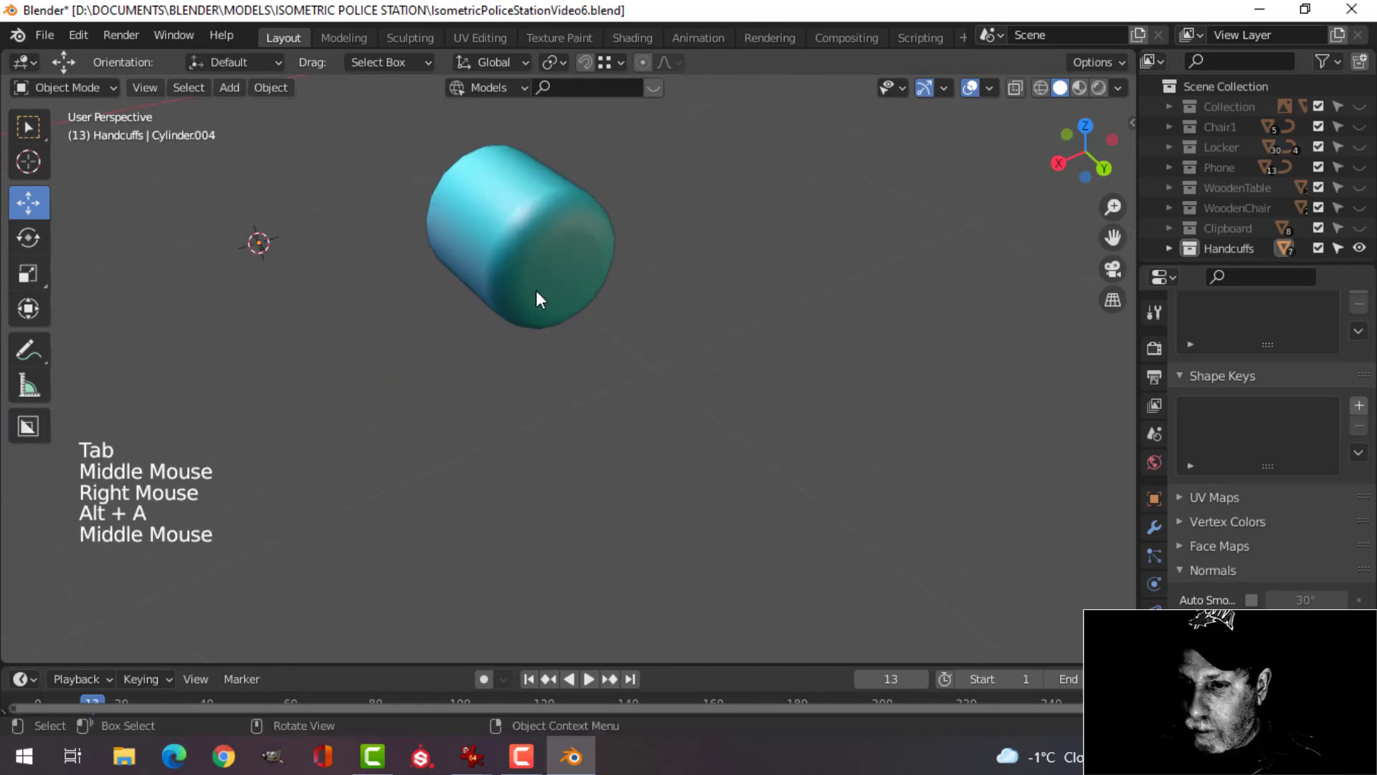
key("alt+h")
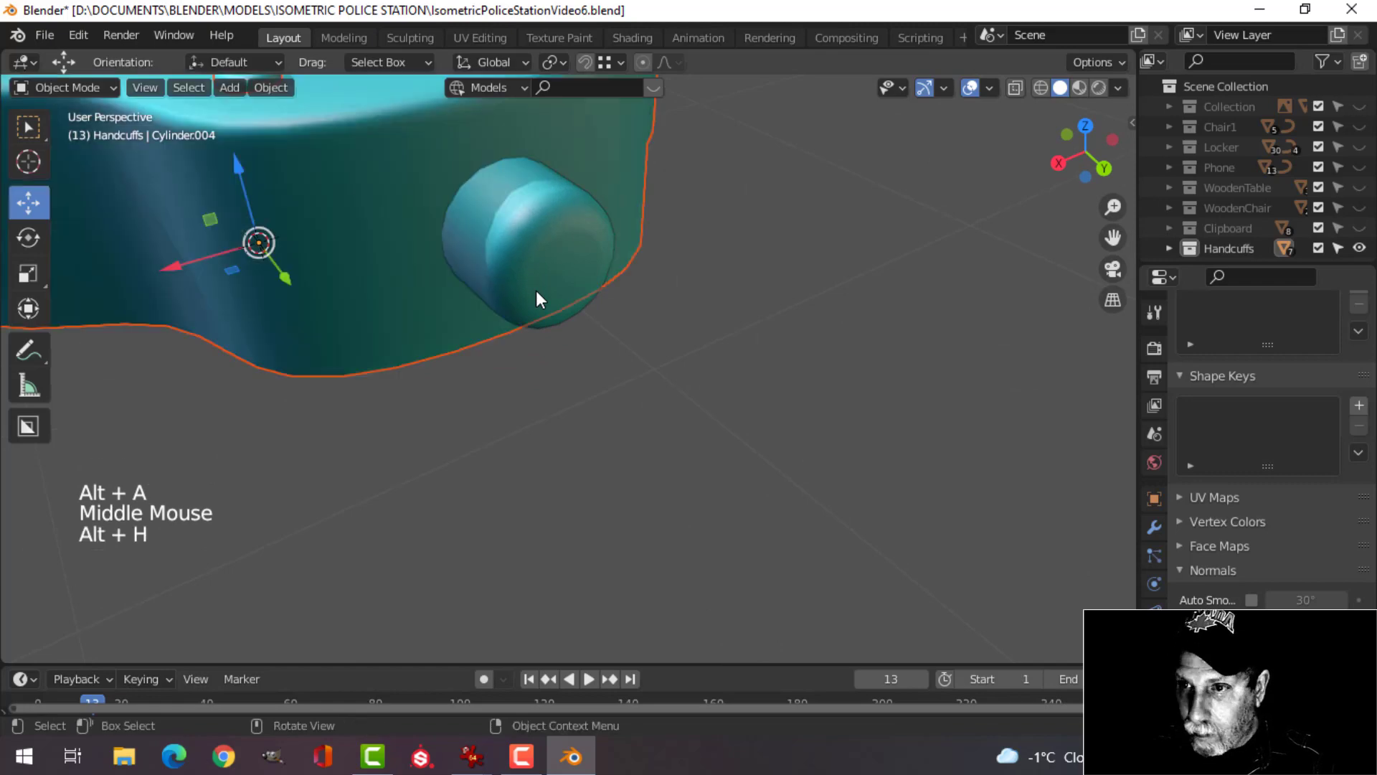
key("alt+a")
Examine the smooth-shaded stub on the end of the handcuff body from several angles.
scroll(507, 289, "down", 4)
middle_click_drag(507, 289, 646, 334)
scroll(601, 339, "down", 3)
mouse_move(645, 334)
middle_mouse_down()
mouse_move(688, 343)
mouse_move(655, 316)
middle_mouse_up()
left_click(632, 319)
key("alt+a")
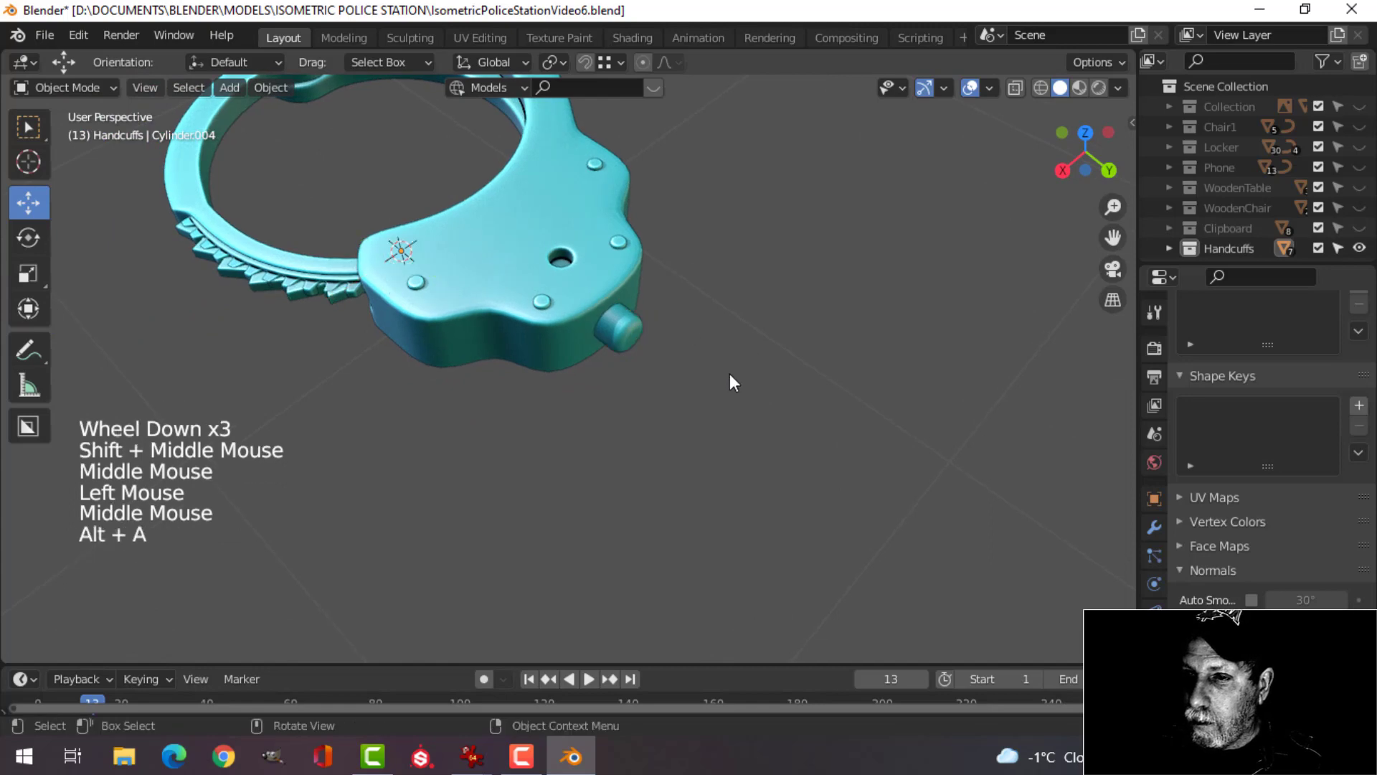
middle_click_drag(729, 378, 713, 371, "shift")
middle_click_drag(714, 371, 700, 366)
scroll(636, 313, "up", 3)
Snap the 3D cursor to the centre of the stub cylinder's whole mesh.
left_click(645, 274)
key("Tab")
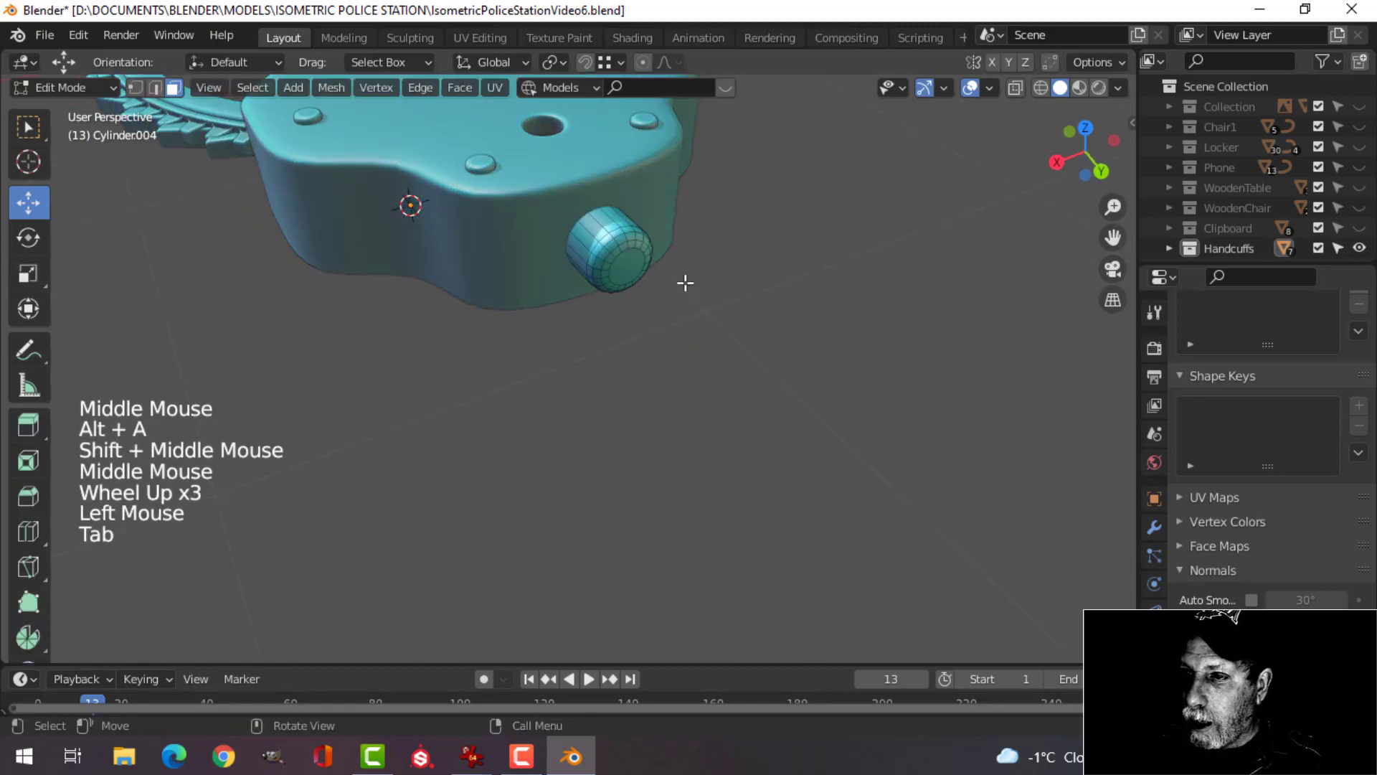
key("a")
key("shift+s")
left_click(695, 403)
key("Tab")
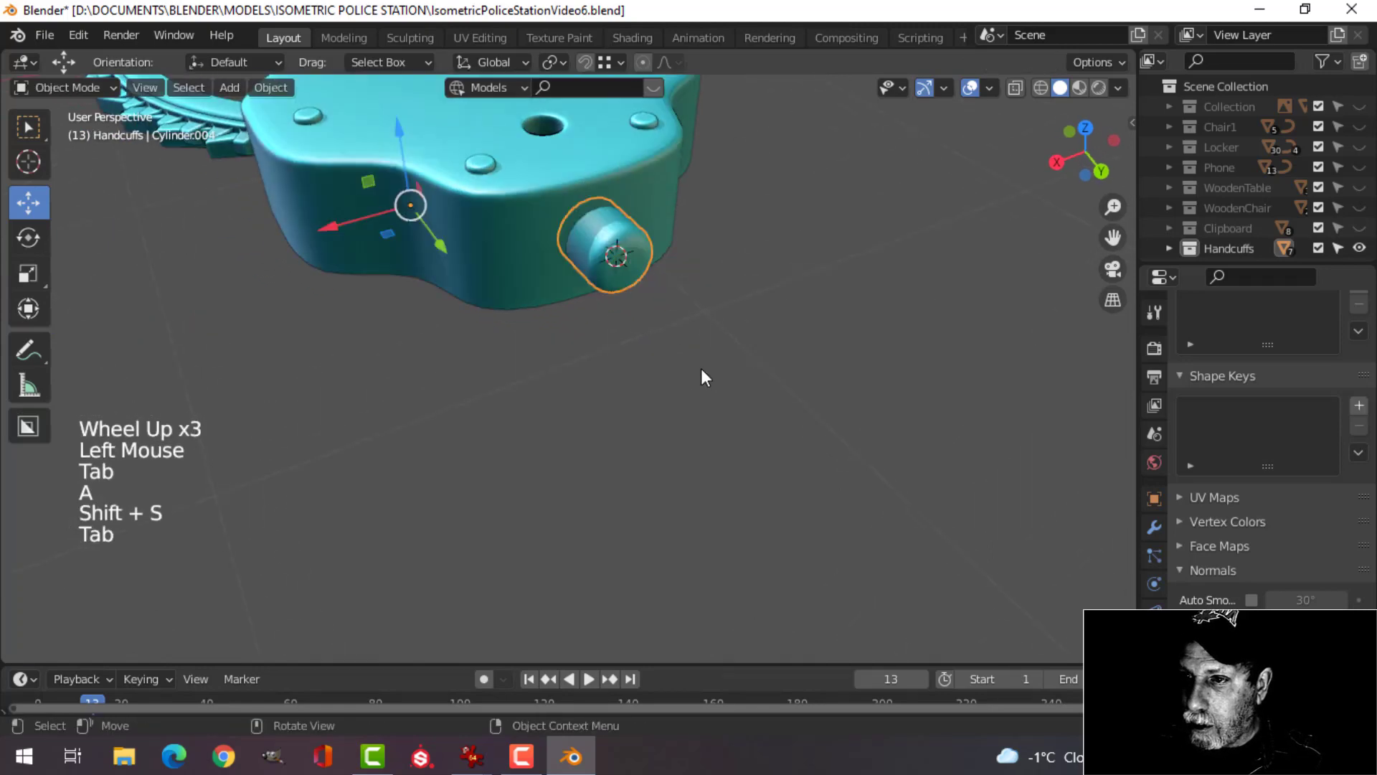
Add a torus mesh at the 3D cursor on the stub, keeping 24 major and 6 minor segments.
scroll(689, 359, "down", 3)
key("alt+a")
middle_click_drag(619, 333, 590, 376)
scroll(807, 406, "up", 2)
key("shift+a")
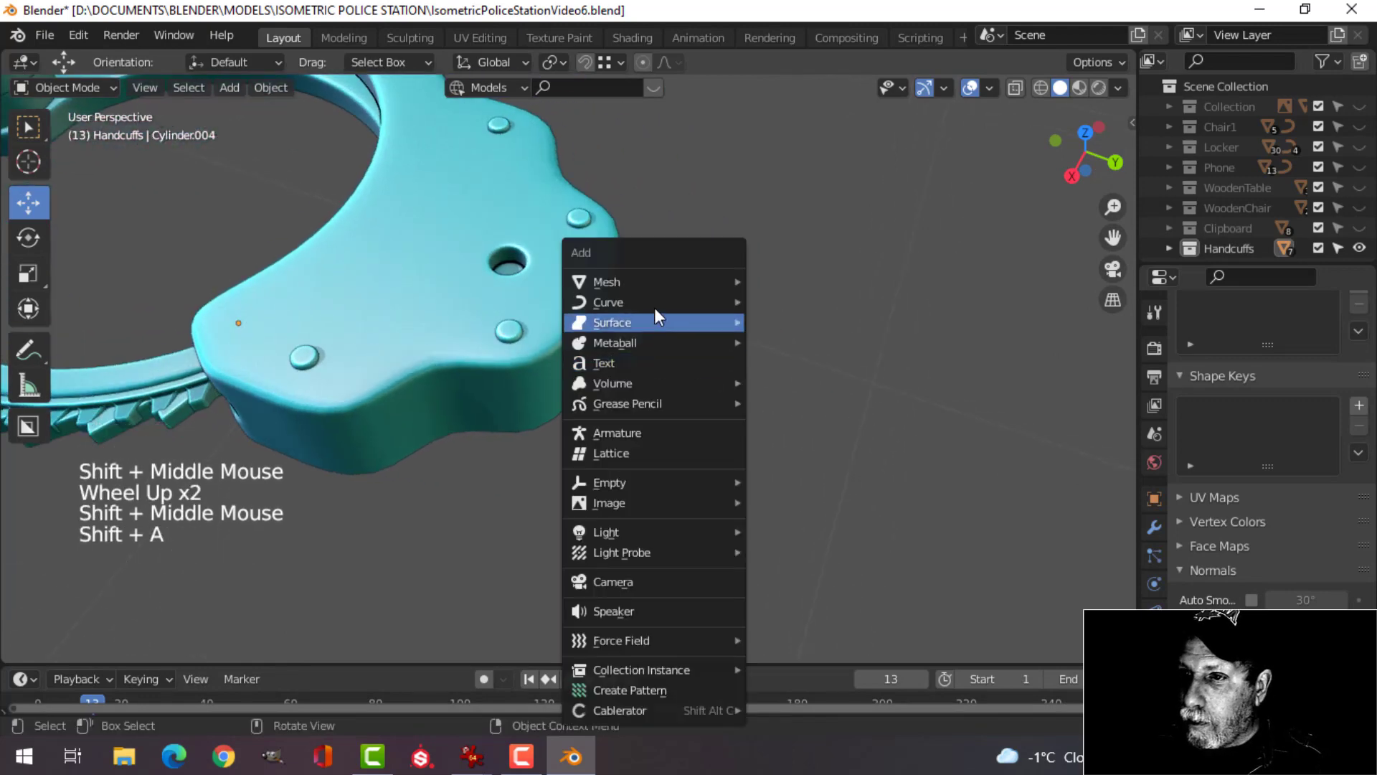
mouse_move(648, 285)
left_click(796, 424)
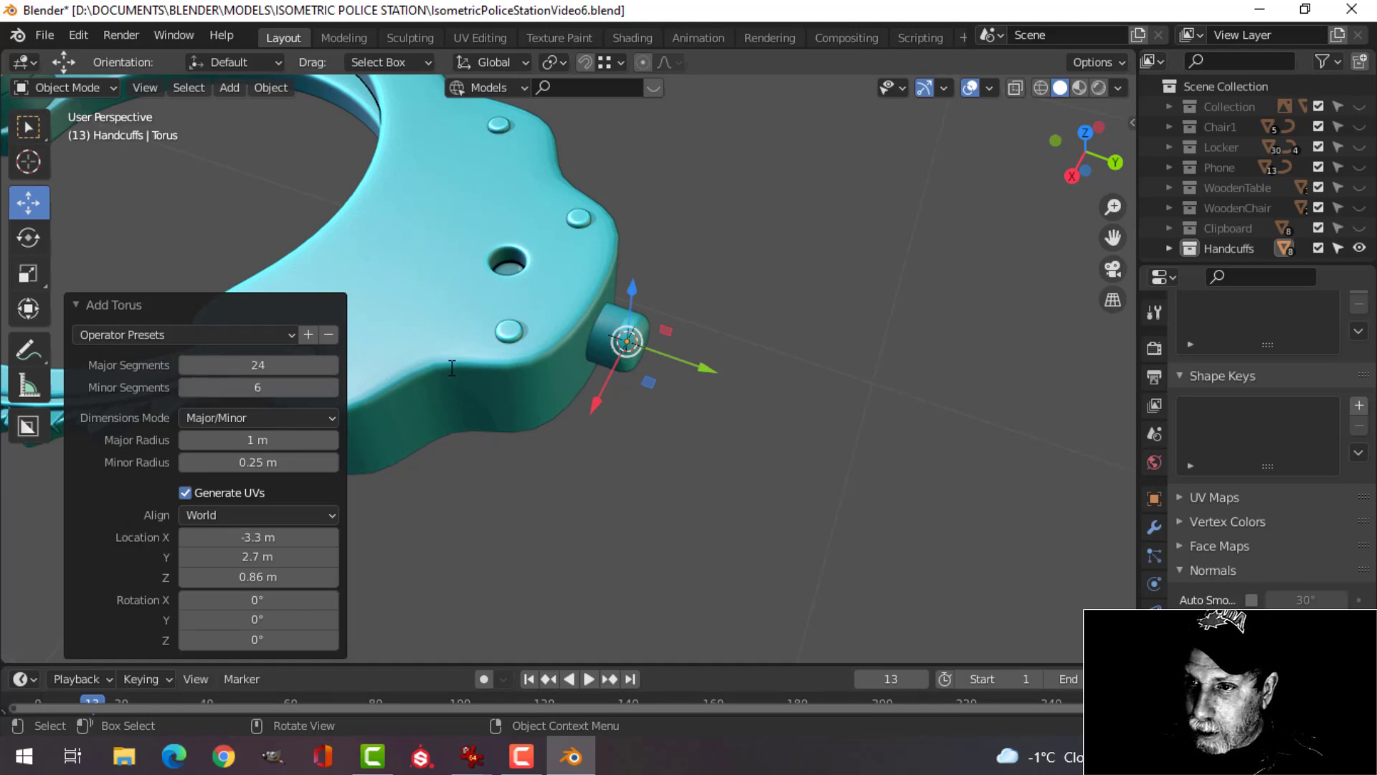
Scale the torus down to a small ring and move it outward along Y so it passes through the stub.
scroll(452, 367, "down", 6)
key("Tab")
key("s")
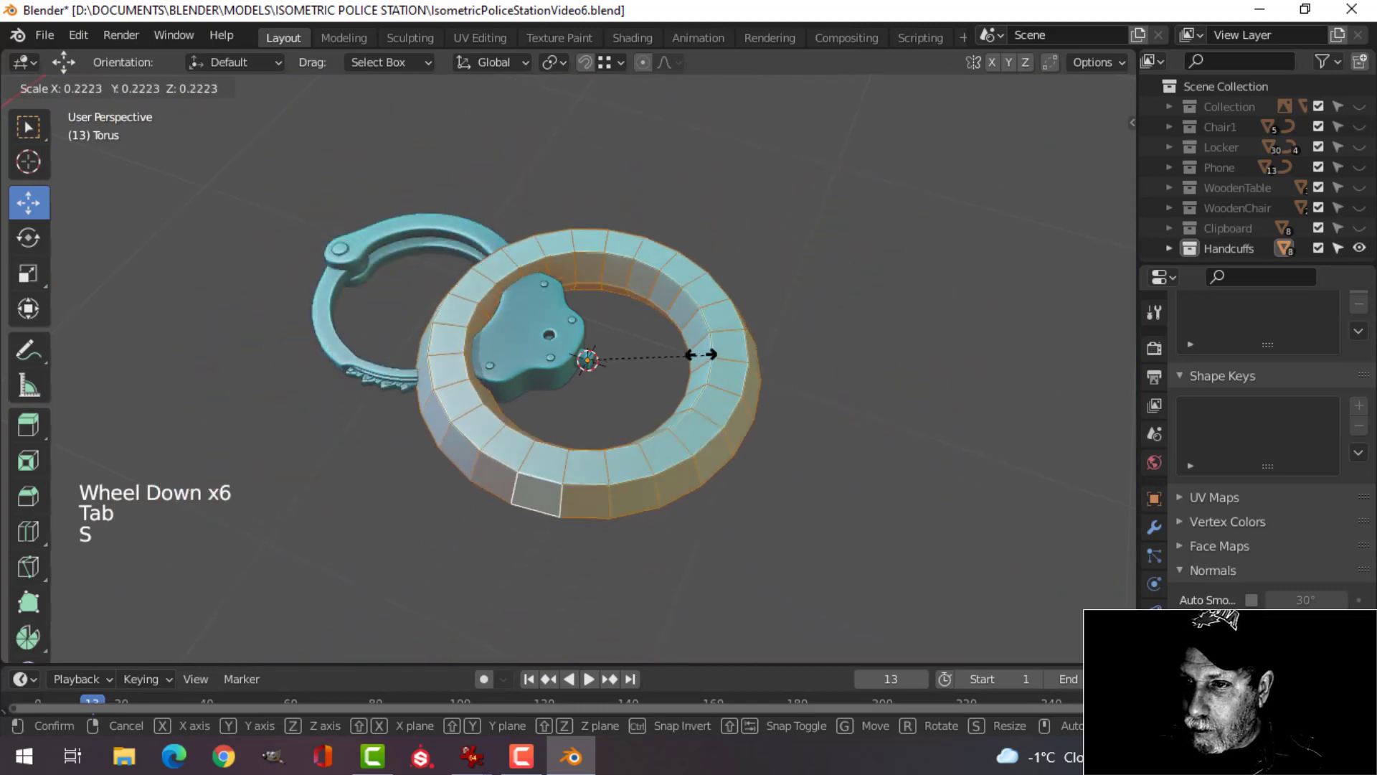
left_click(594, 363)
scroll(719, 378, "up", 3)
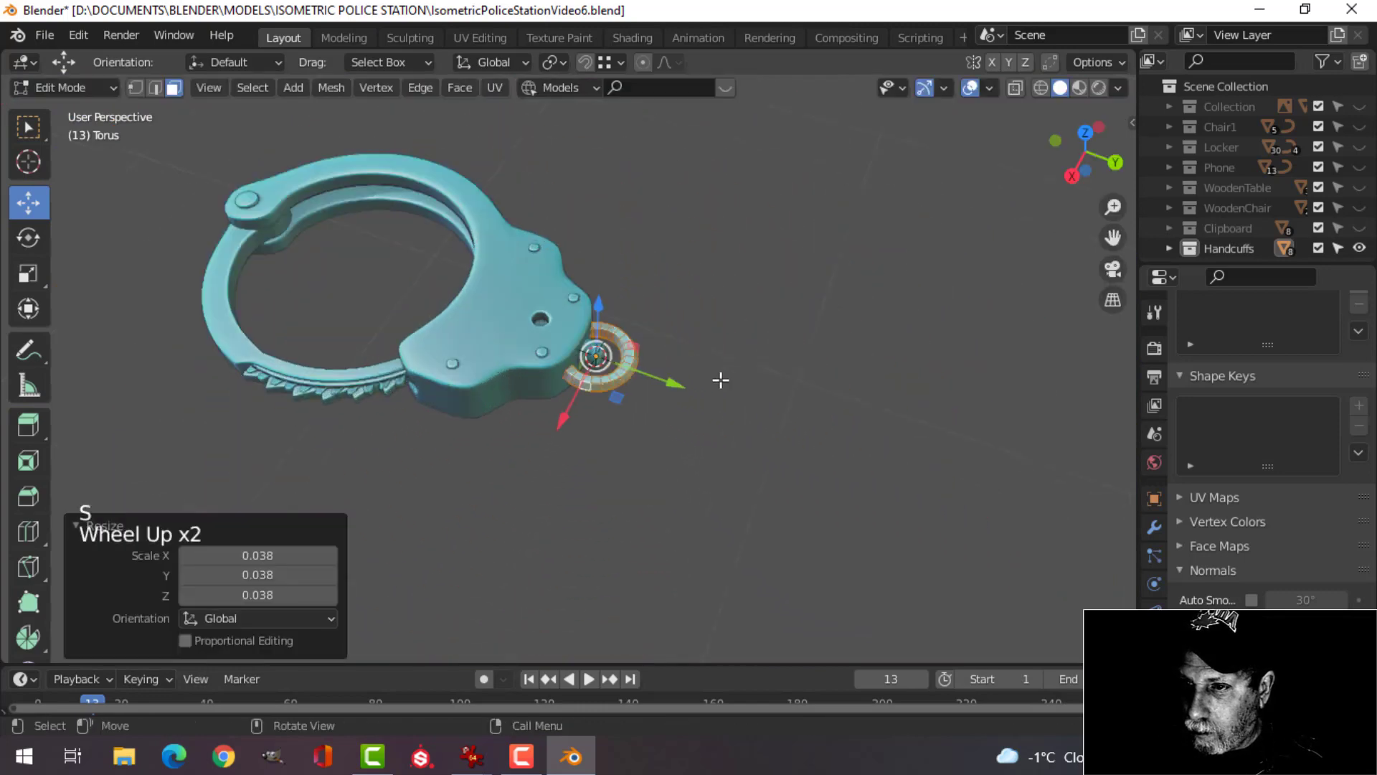
key("s")
left_click(739, 375)
left_click_drag(677, 381, 711, 401)
Add a level 1 subdivision surface to the ring and shade it smooth.
scroll(747, 412, "up", 3)
middle_click_drag(746, 412, 821, 329)
key("Tab")
key("ctrl+1")
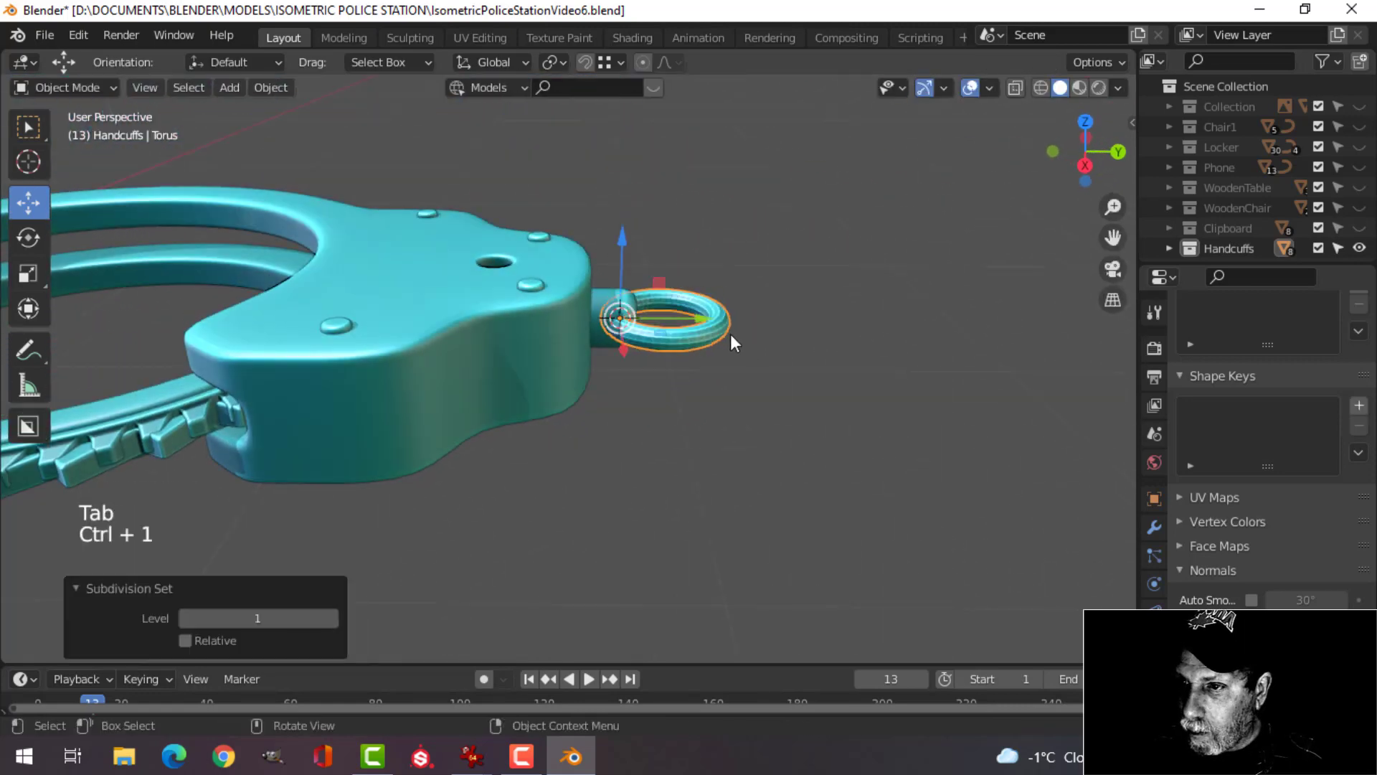
right_click(728, 334)
left_click(703, 292)
key("alt+a")
Scale the whole ring mesh along Z by about 1.595 to make it taller.
middle_click_drag(799, 326, 661, 307)
scroll(802, 425, "up", 2)
scroll(696, 368, "down", 4)
scroll(696, 368, "down", 1)
scroll(649, 426, "up", 3)
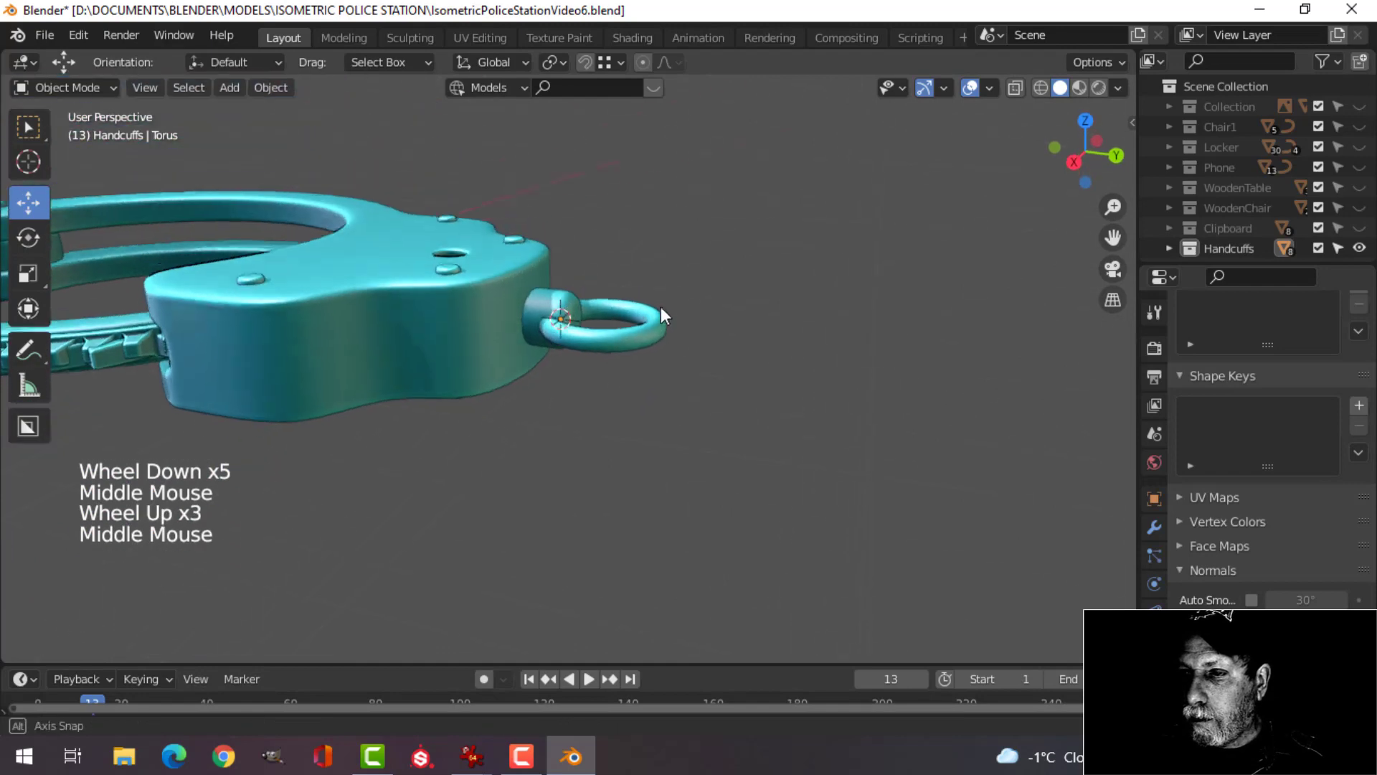
left_click(586, 346)
key("Tab")
key("a")
middle_click_drag(676, 359, 656, 437, "shift")
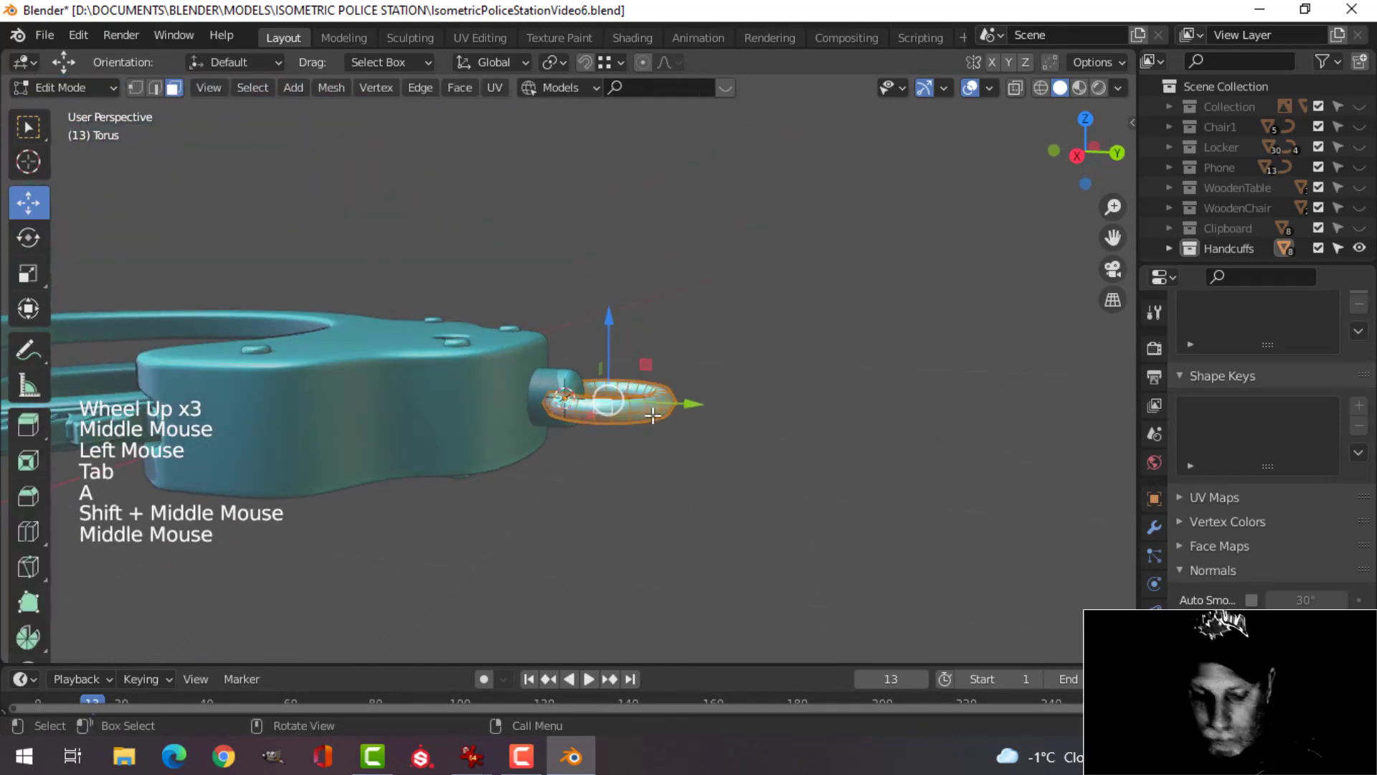
key("s")
key("z")
left_click(683, 421)
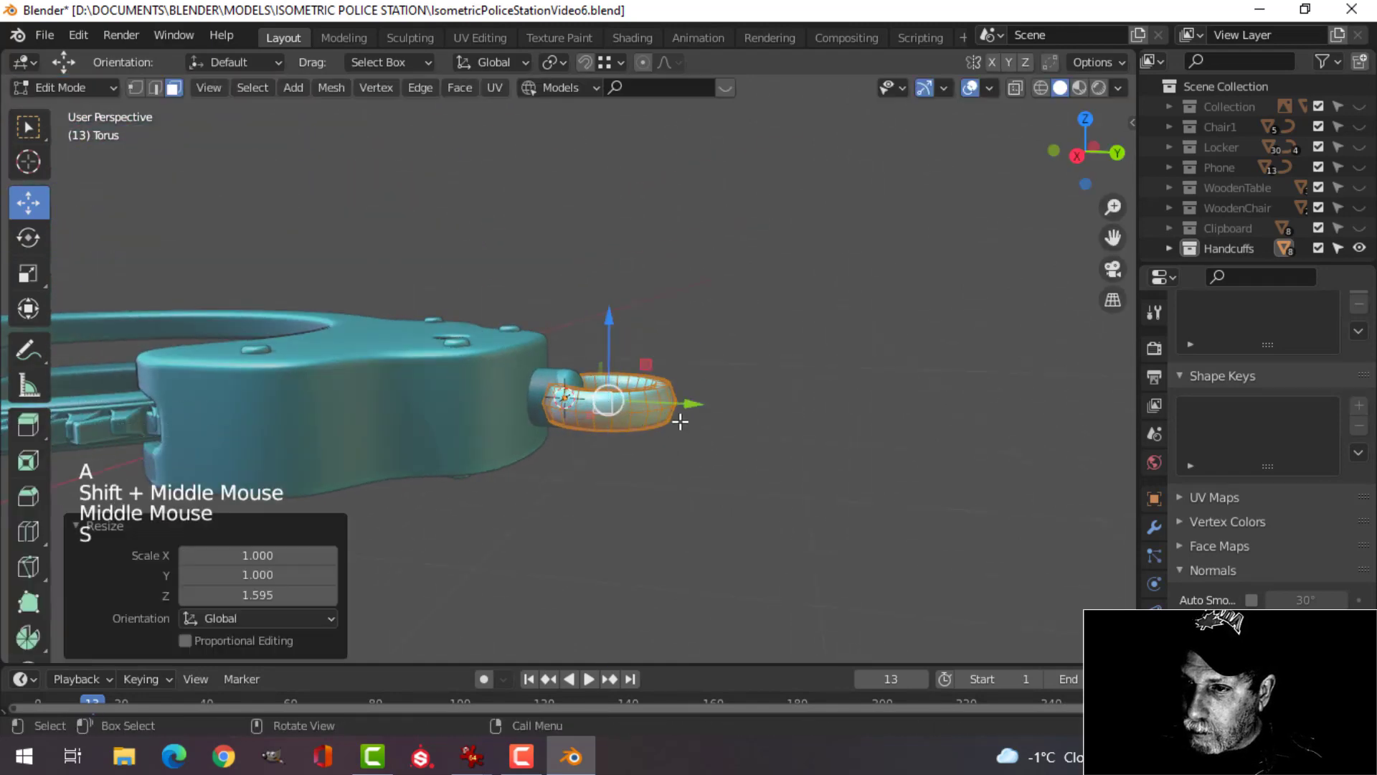
key("Tab")
key("alt+a")
Bevel the ring's outer and inner middle edge loops with a width of about 0.0054 m and 1 segment.
middle_click_drag(682, 422, 626, 445)
left_click(624, 439)
key("Tab")
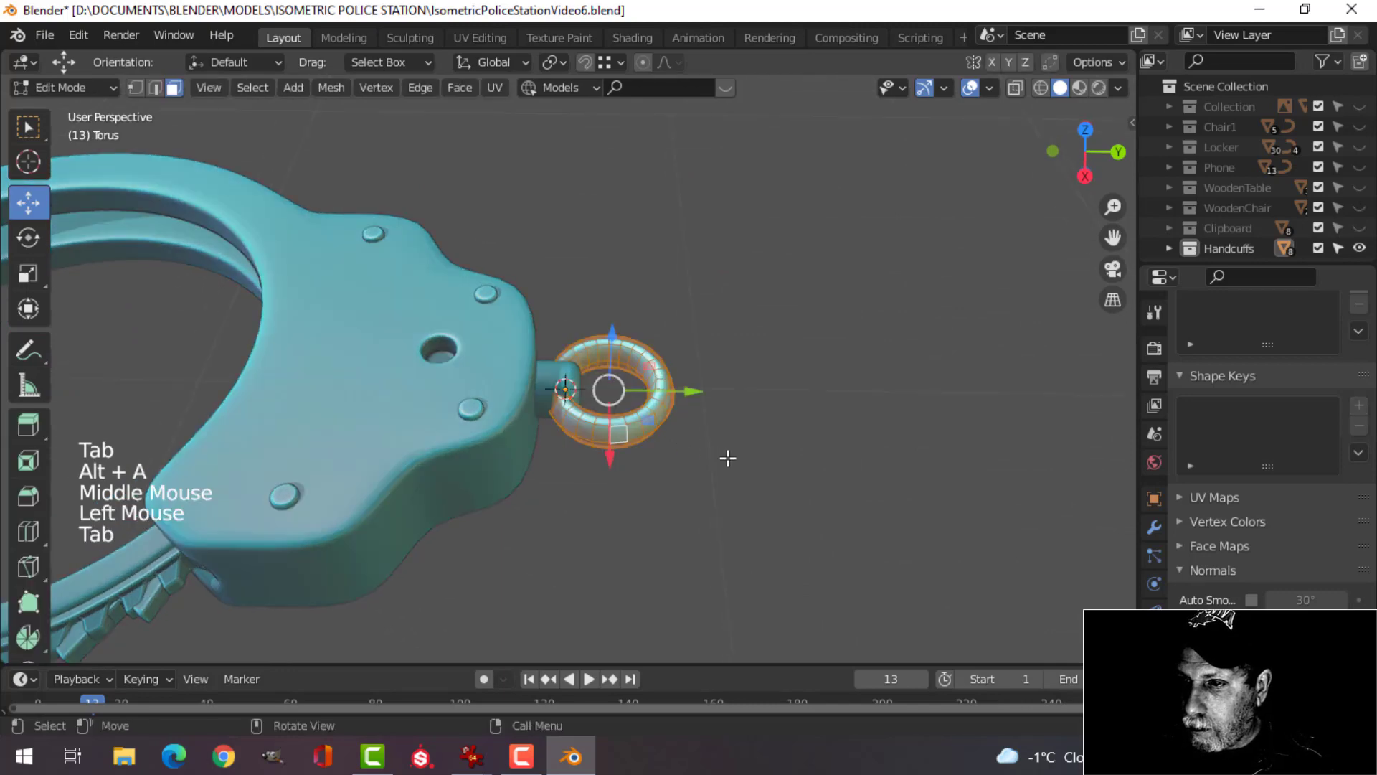
scroll(729, 458, "up", 4)
middle_click_drag(861, 439, 725, 381, "shift")
key("alt+a")
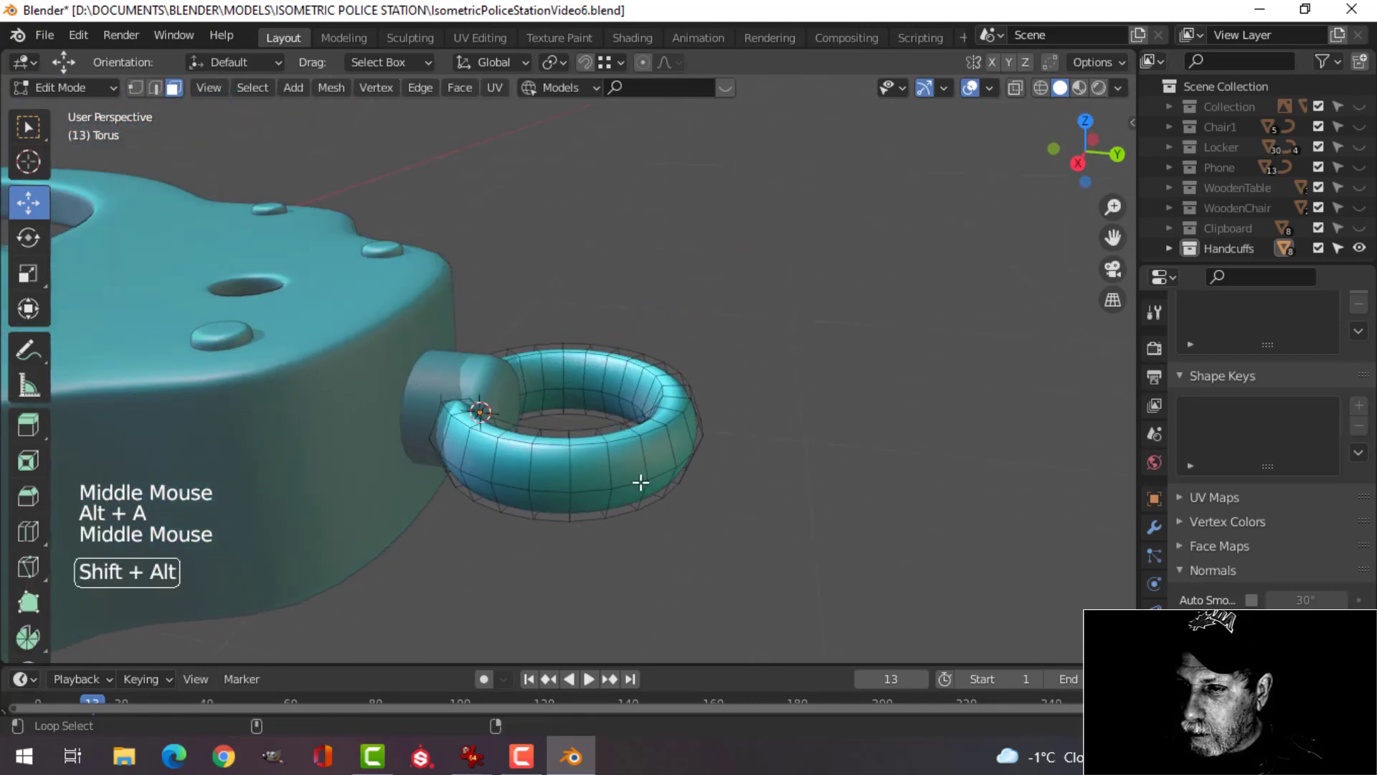
left_click(681, 477, "alt+shift")
key("alt+a")
key("2")
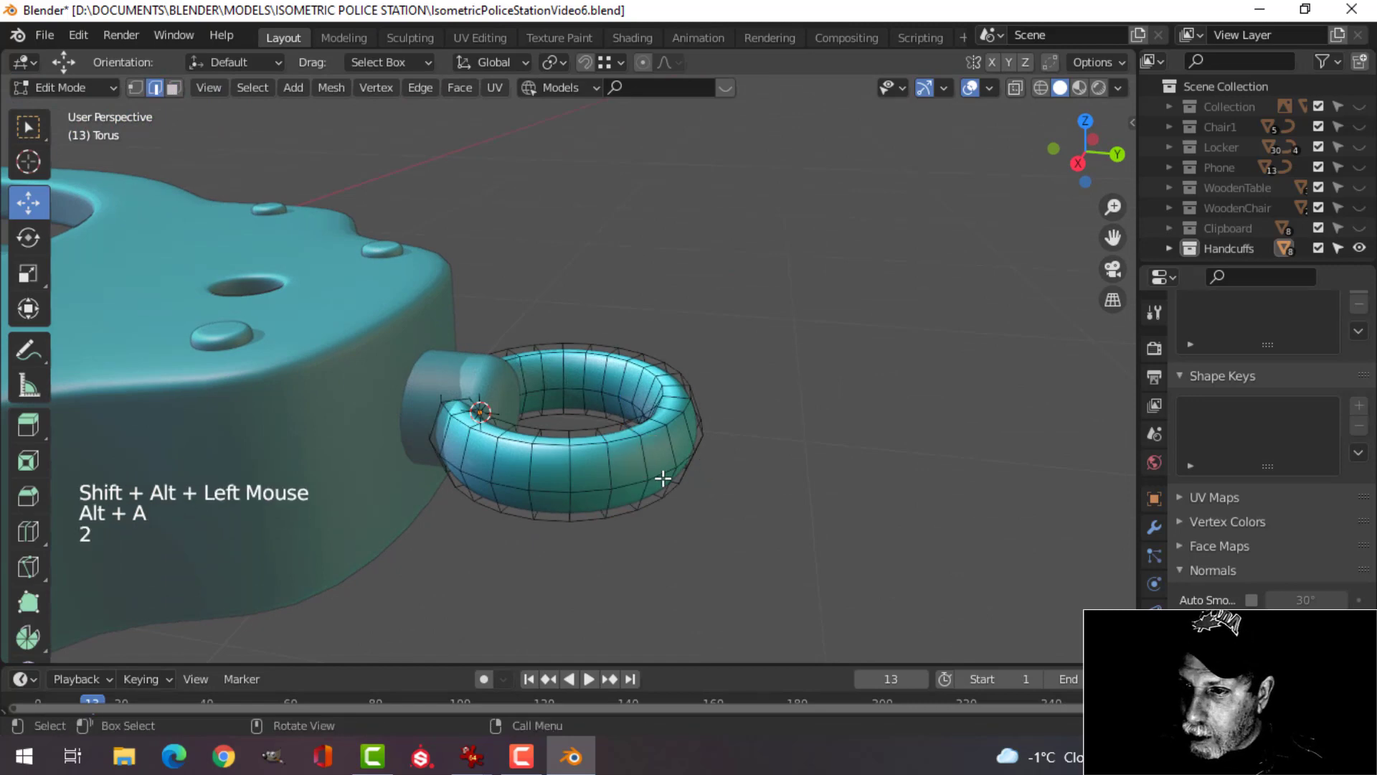
left_click(665, 446, "alt+shift")
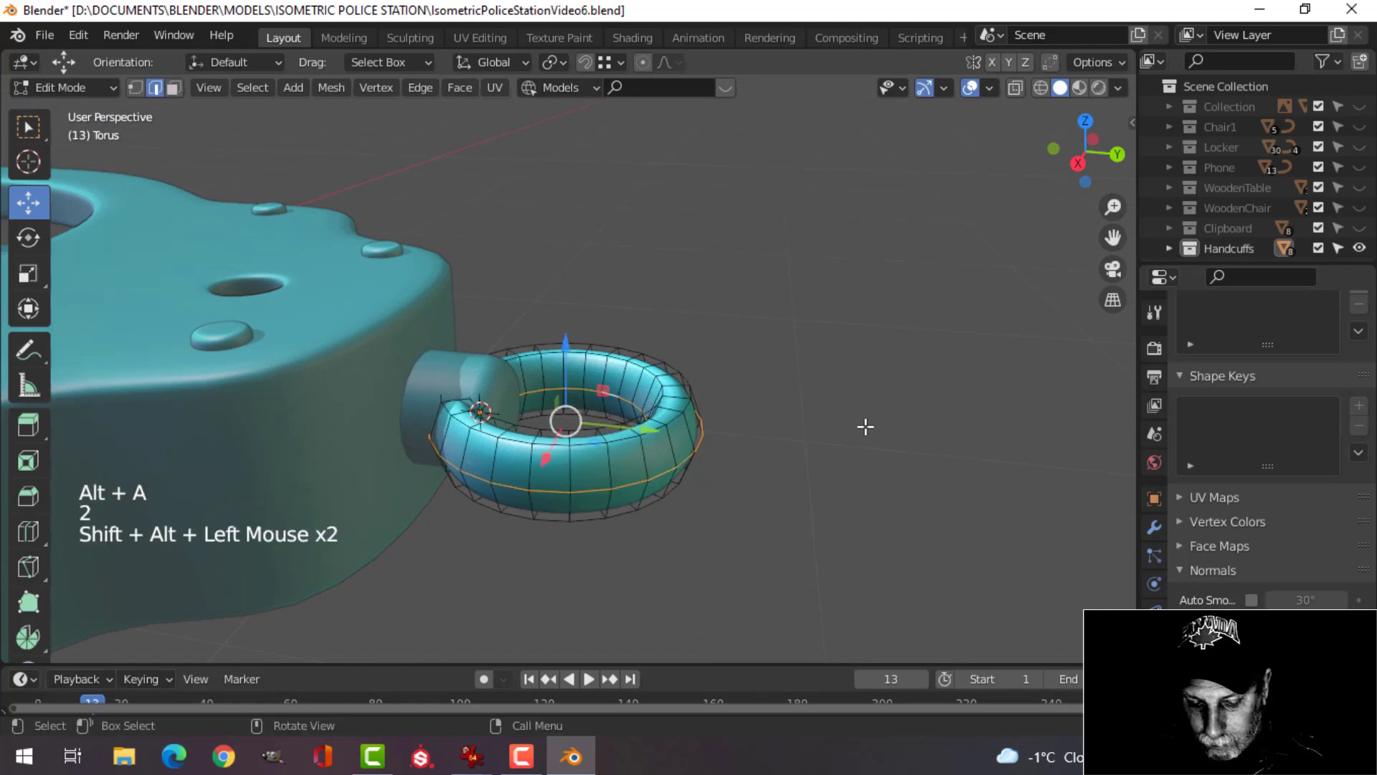
key("ctrl+b")
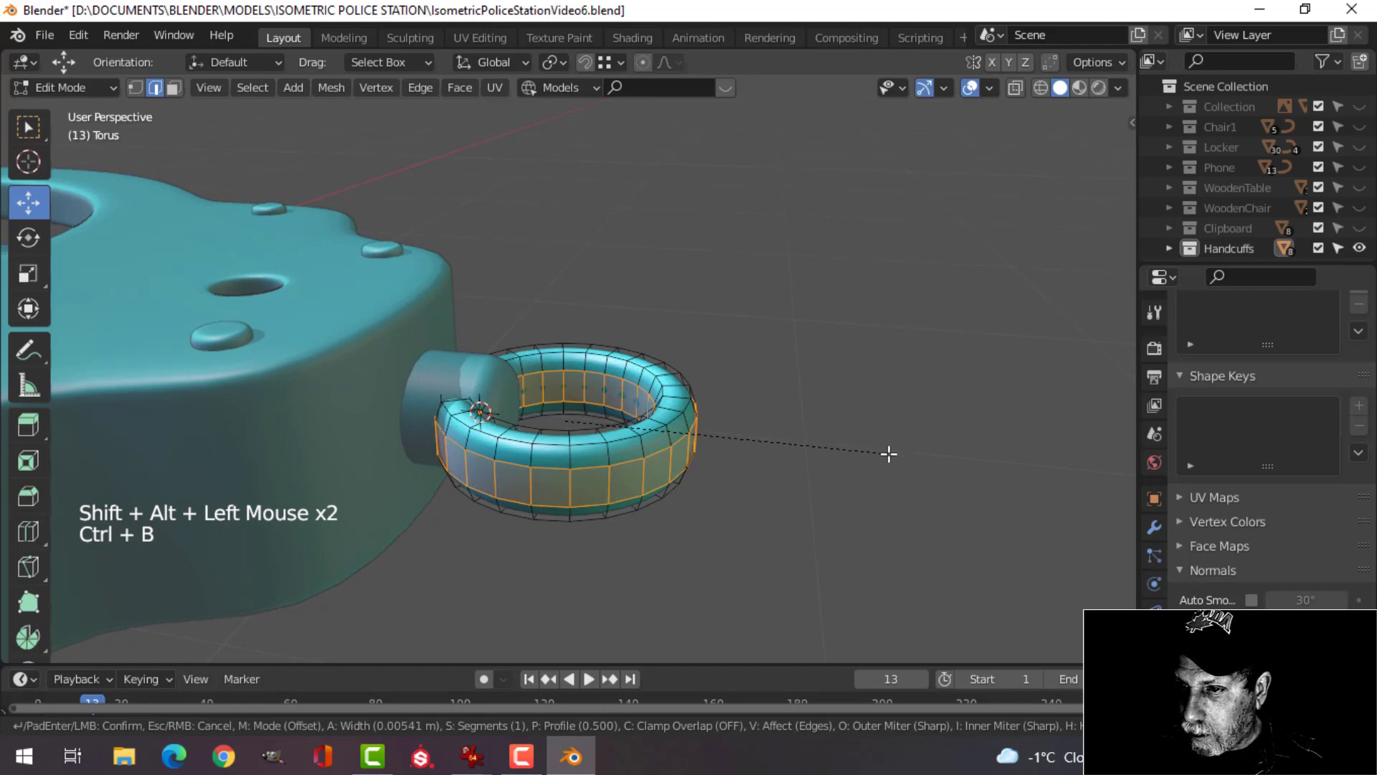
left_click(889, 453)
key("Tab")
scroll(676, 449, "down", 3)
key("alt+a")
middle_click_drag(676, 449, 673, 506)
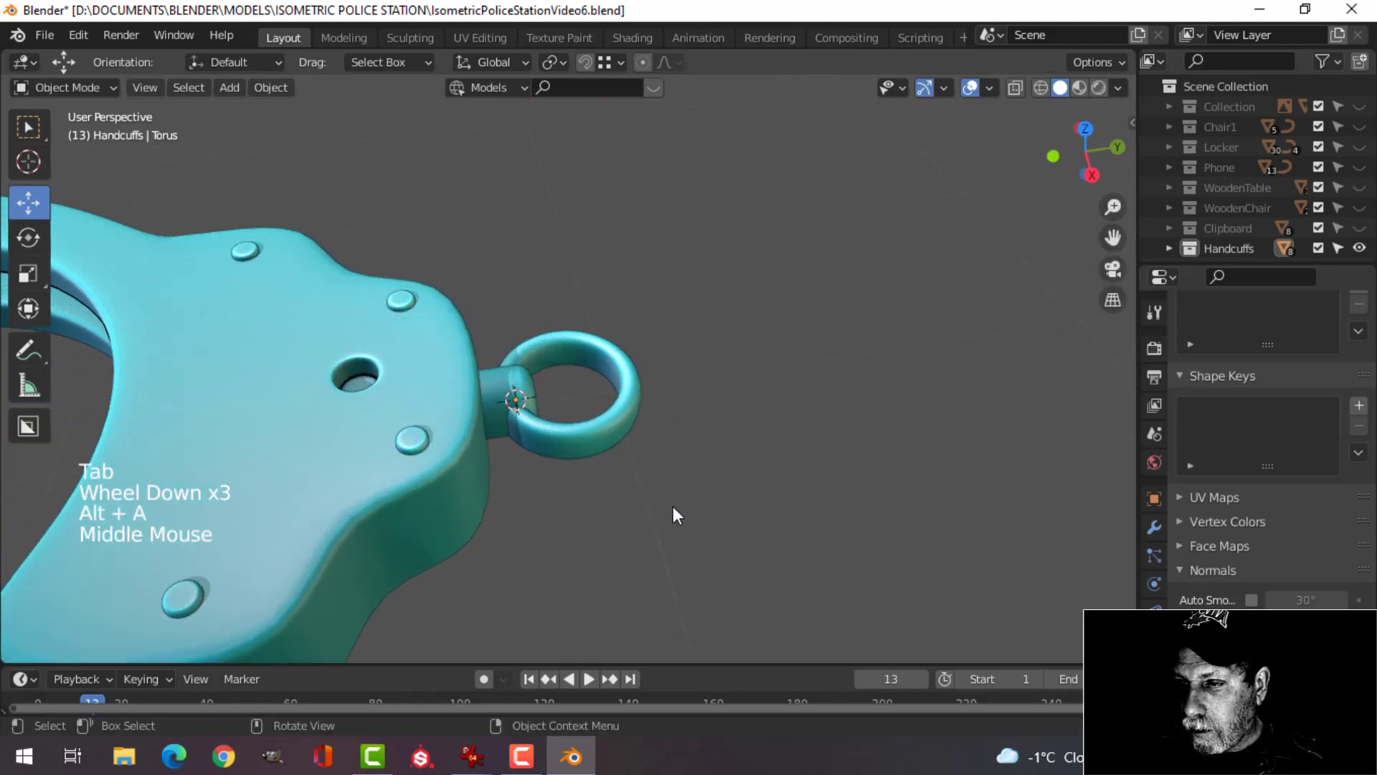
Select the ring's inner face band plus its neighbouring faces and scale them inward in X and Y, keeping Z locked.
scroll(673, 506, "up", 3)
left_click(673, 445)
key("Tab")
mouse_move(673, 446)
middle_mouse_down()
mouse_move(769, 433)
mouse_move(664, 440)
middle_mouse_up()
key("alt+a")
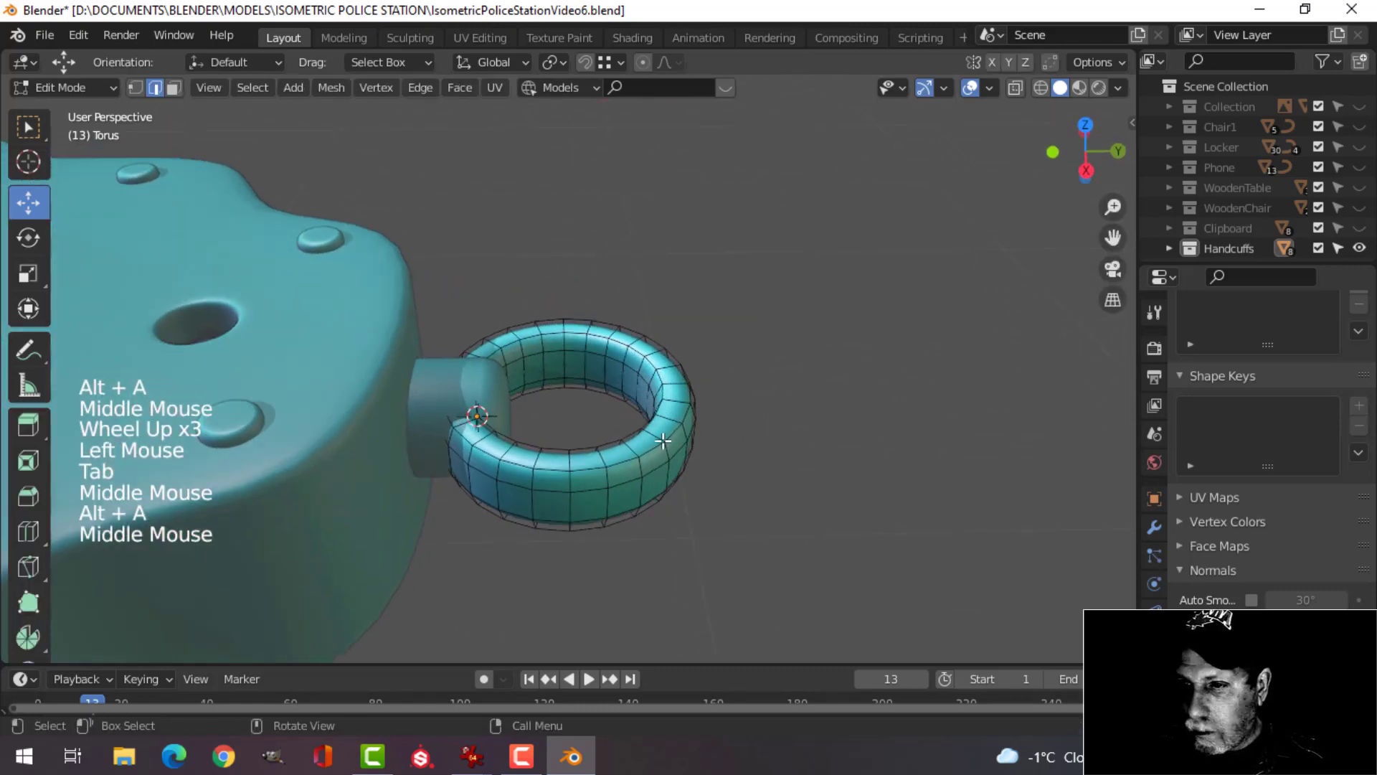
scroll(663, 441, "up", 2)
key("3")
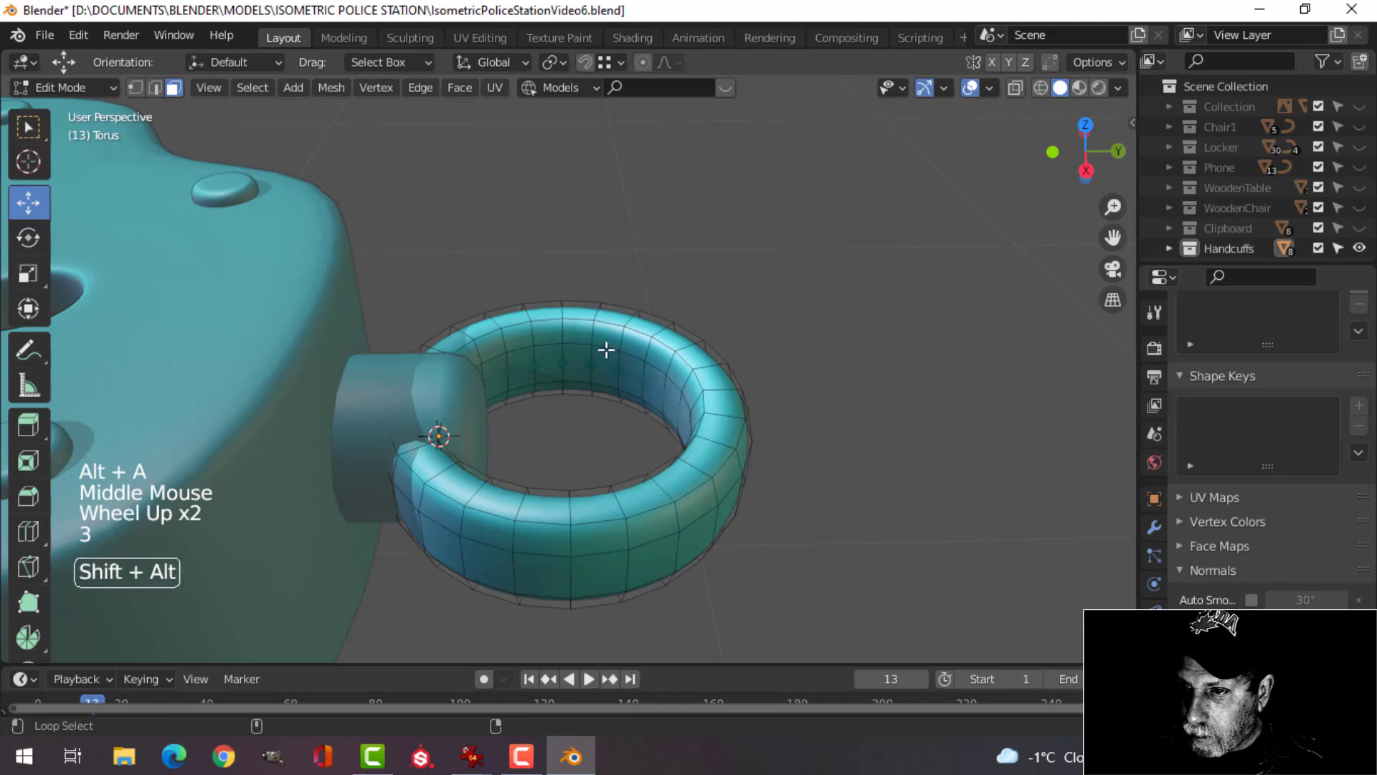
left_click(609, 366, "alt+shift")
key("alt+a")
left_click(569, 346, "alt+shift")
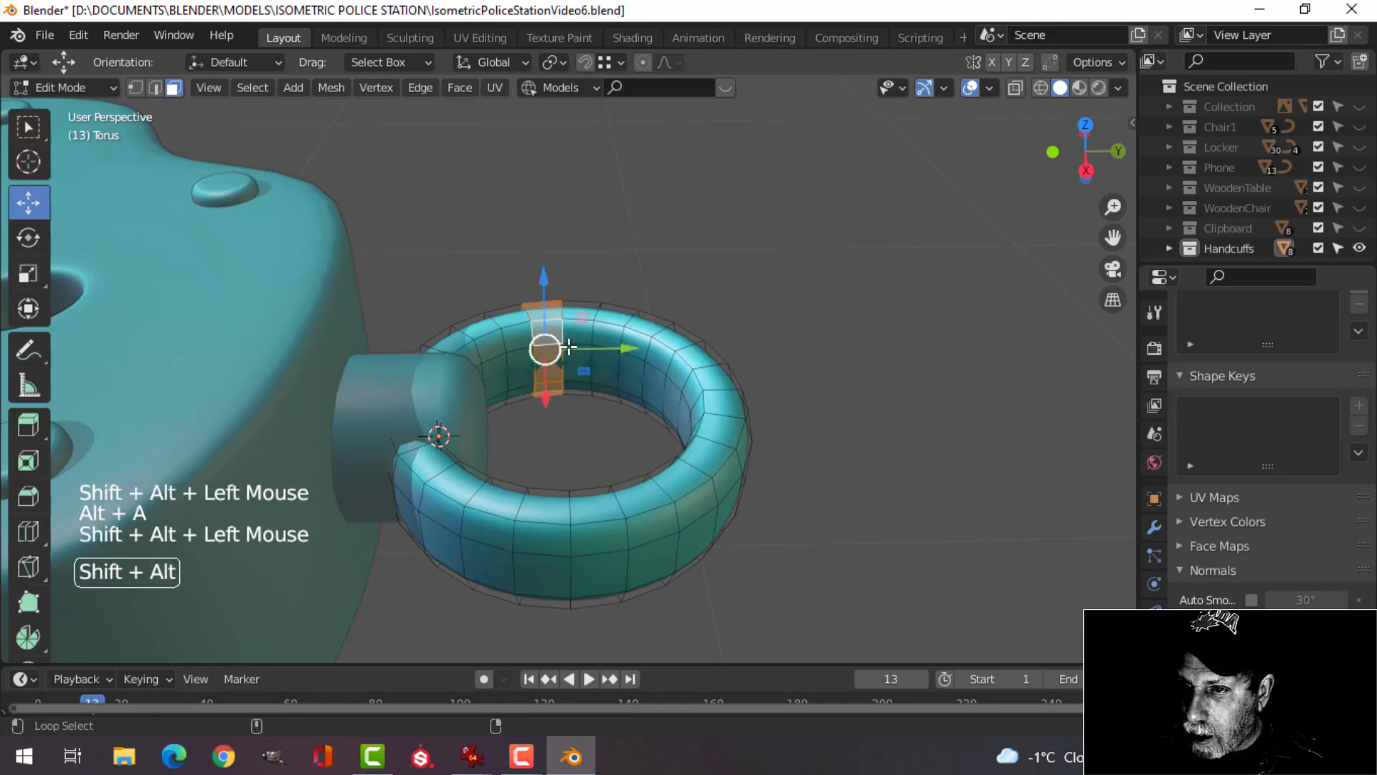
key("alt+a")
scroll(595, 363, "up", 3)
left_click(603, 362, "alt+shift")
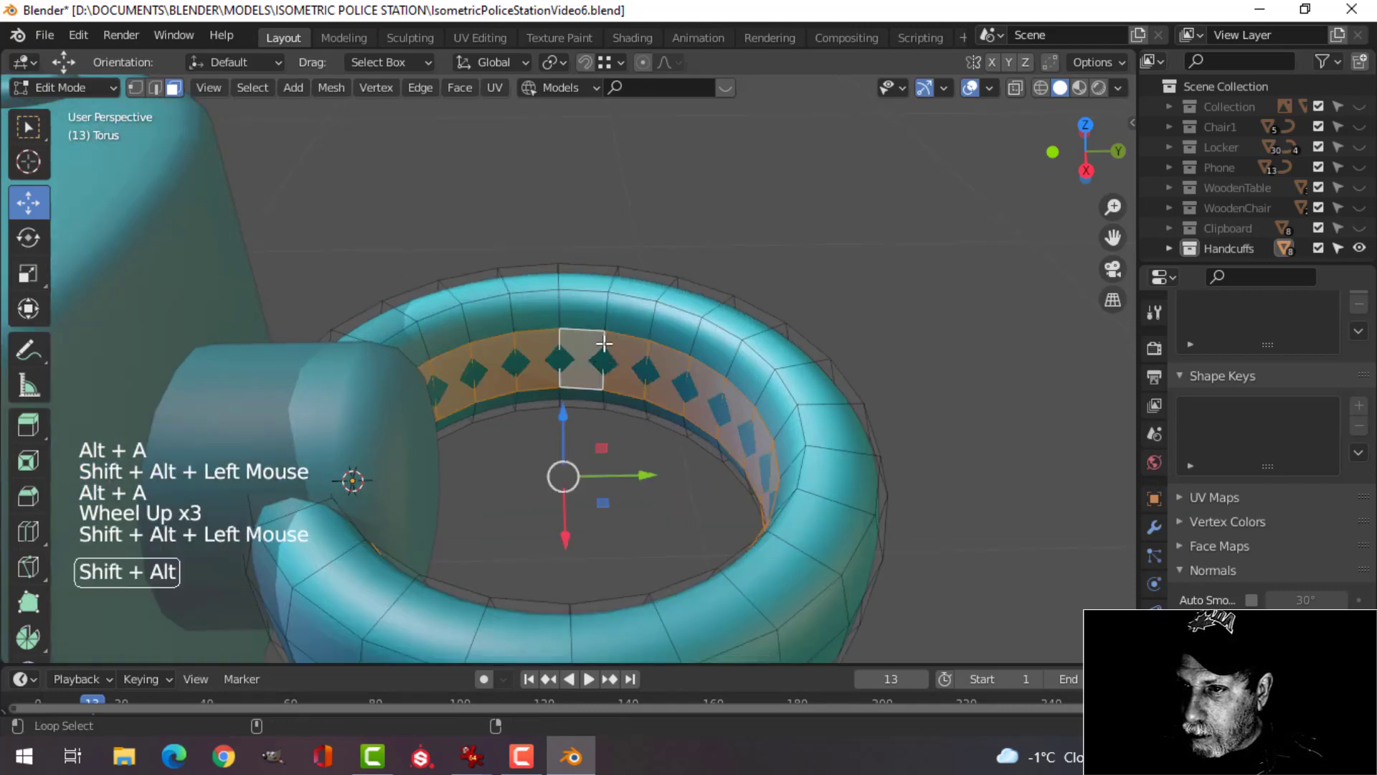
key("ctrl+KP_Add")
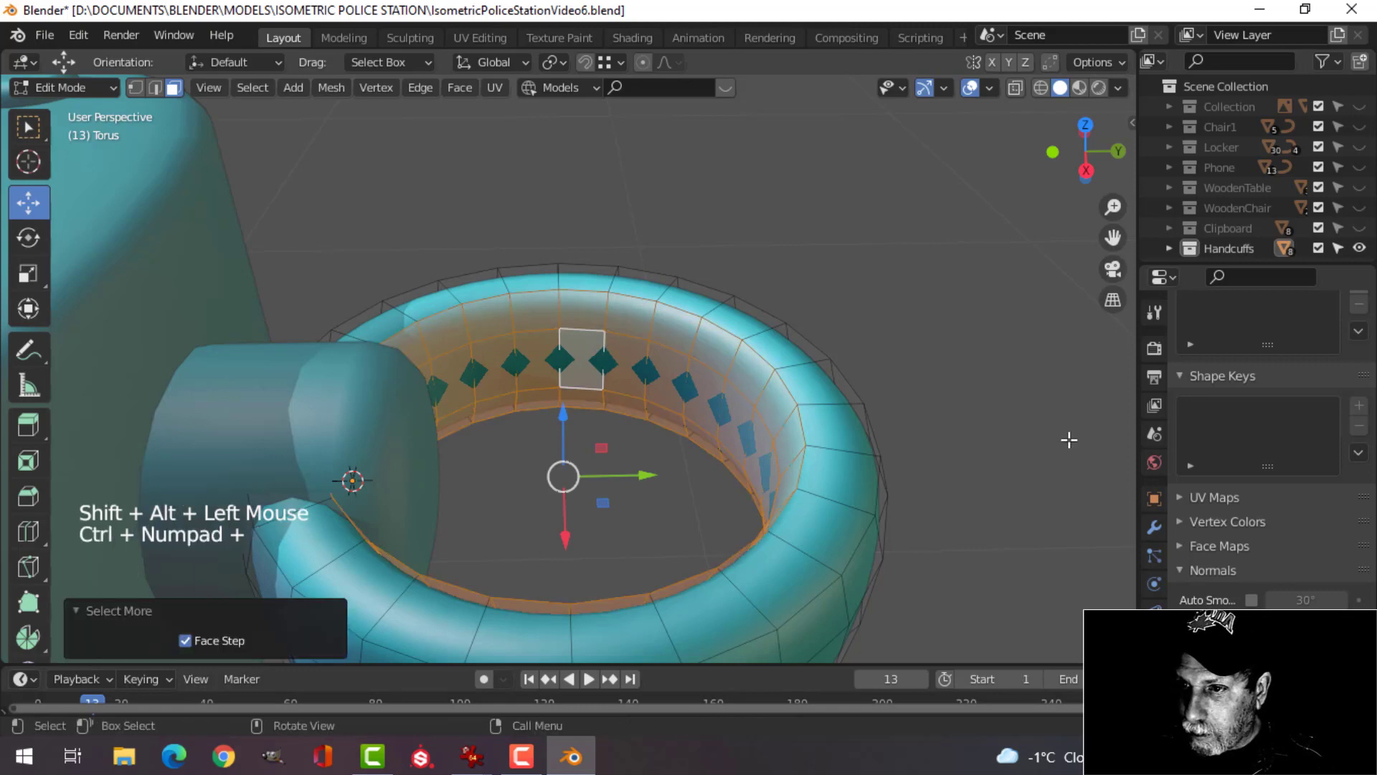
key("s")
key("shift+z")
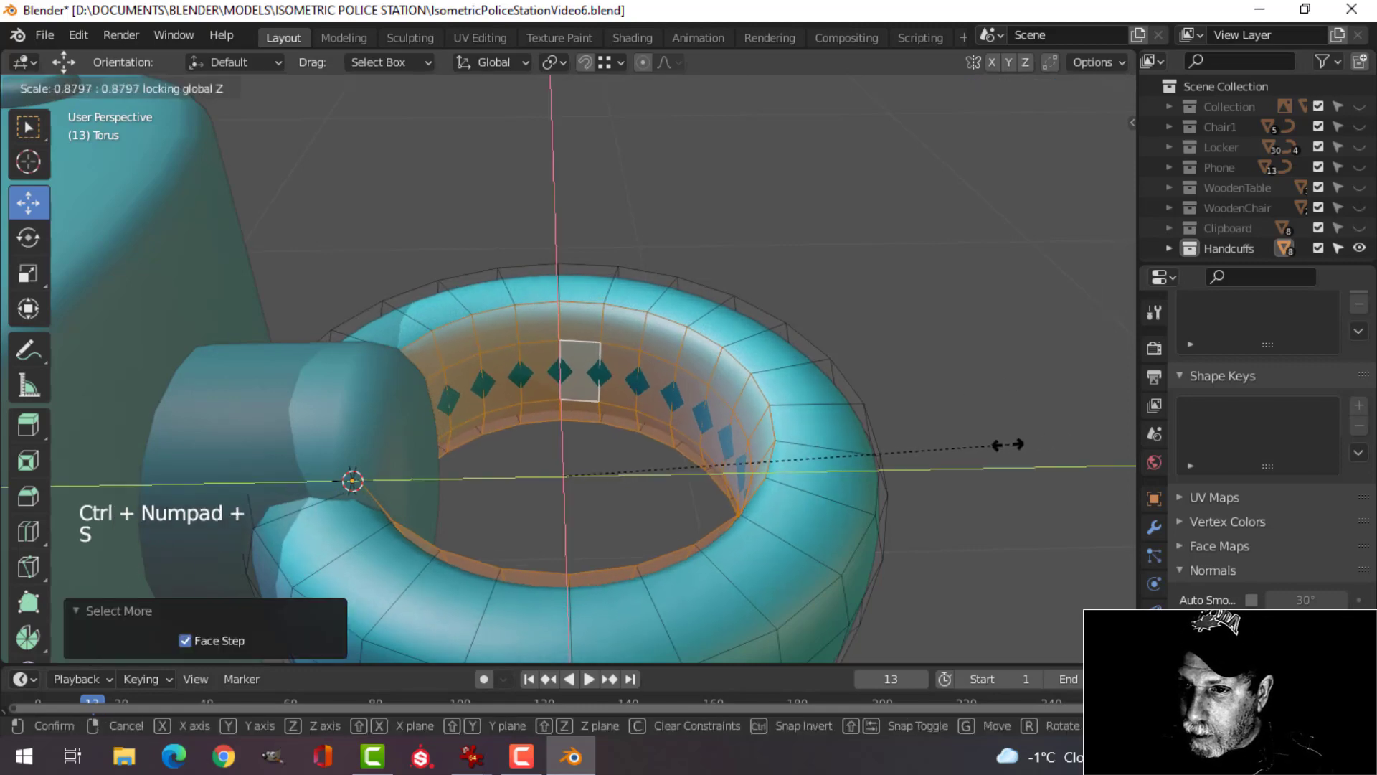
left_click(979, 445)
key("alt+a")
Add one edge loop around the ring's upper surface, slid toward the inner side with a factor of about -0.285.
left_click(768, 474, "ctrl")
key("ctrl+r")
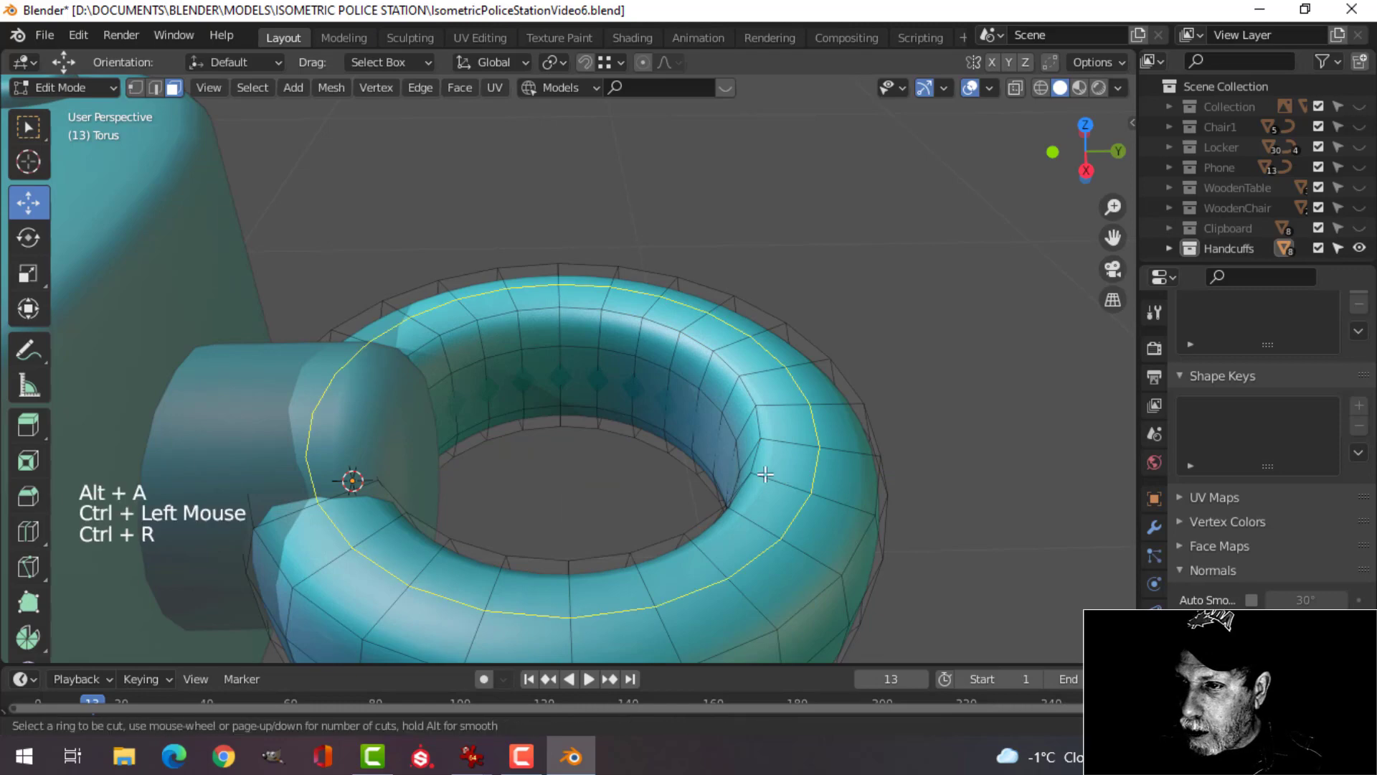
scroll(818, 497, "down", 2)
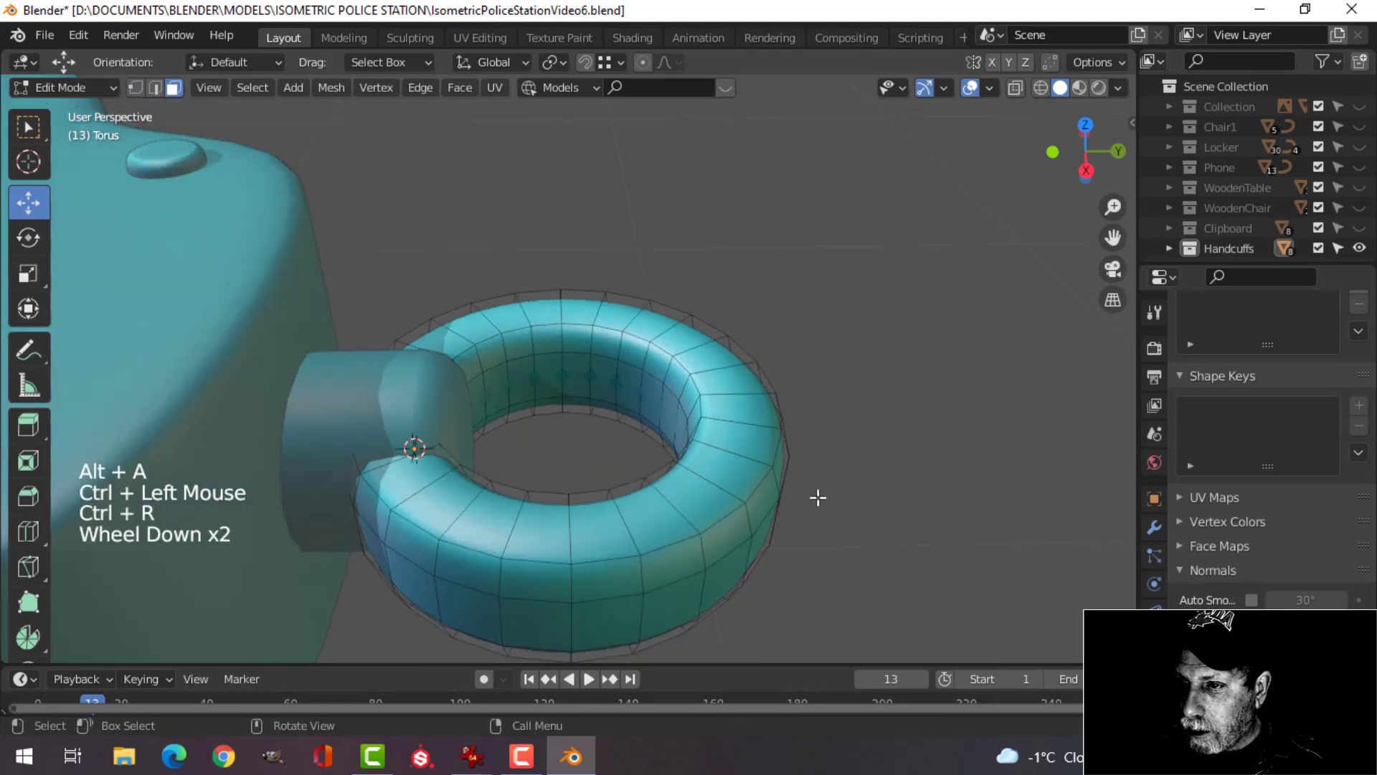
key("ctrl+r")
left_click(732, 475)
left_click(749, 479)
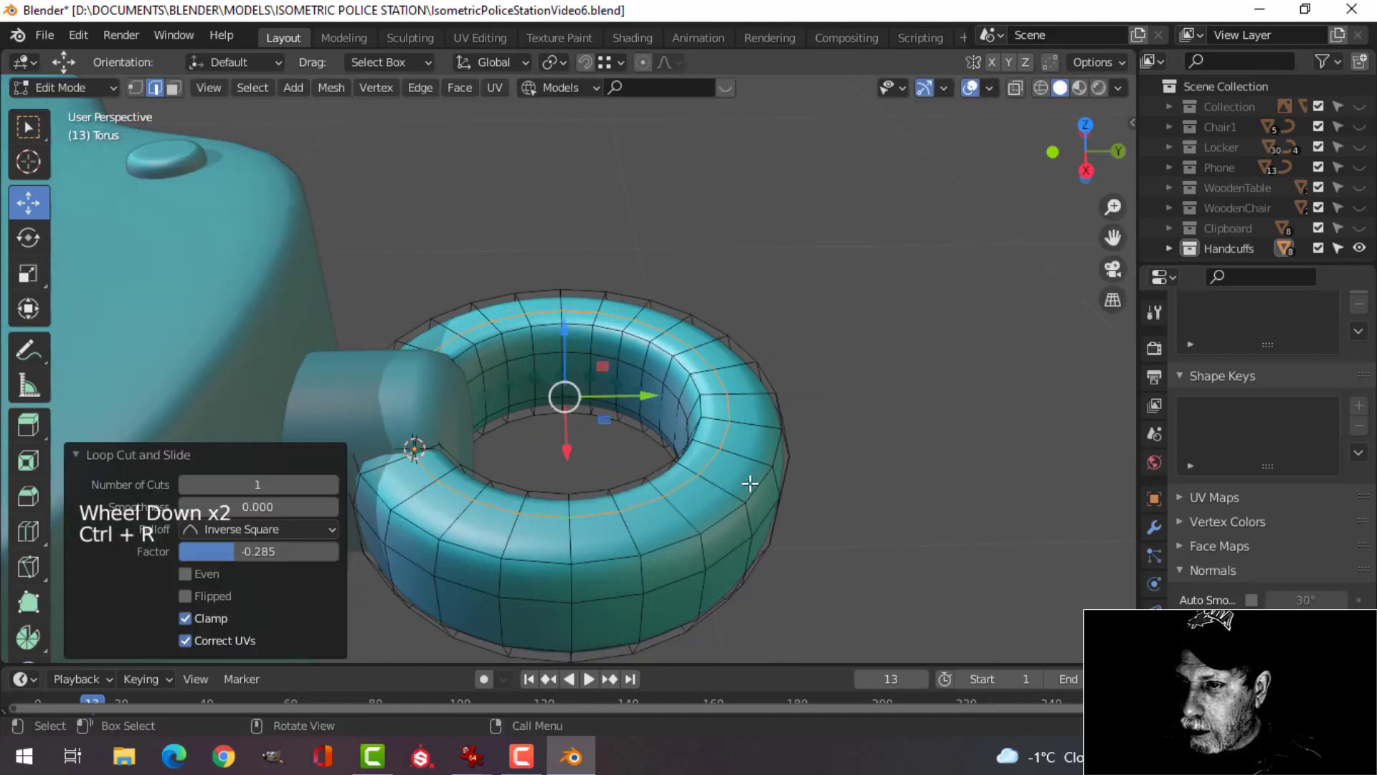
key("Tab")
View the finished ring on the whole handcuff and save the file.
scroll(750, 481, "down", 3)
key("alt+a")
middle_click_drag(750, 481, 643, 371)
scroll(697, 445, "down", 4)
scroll(610, 436, "down", 7)
scroll(624, 416, "up", 1)
scroll(651, 434, "up", 4)
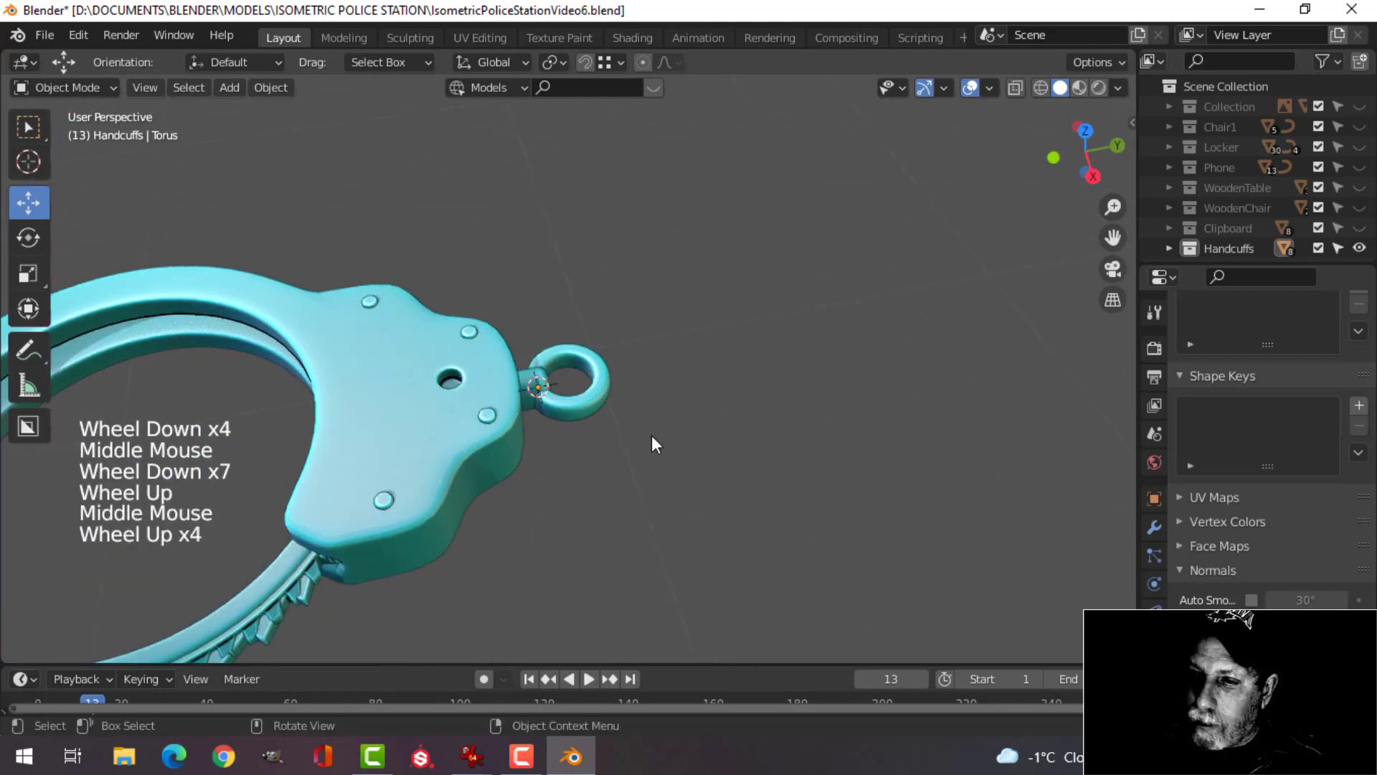
key("ctrl+s")
Add a plane at the 3D cursor and scale its mesh down to 0.145.
scroll(716, 423, "up", 3)
middle_click_drag(717, 416, 568, 398, "shift")
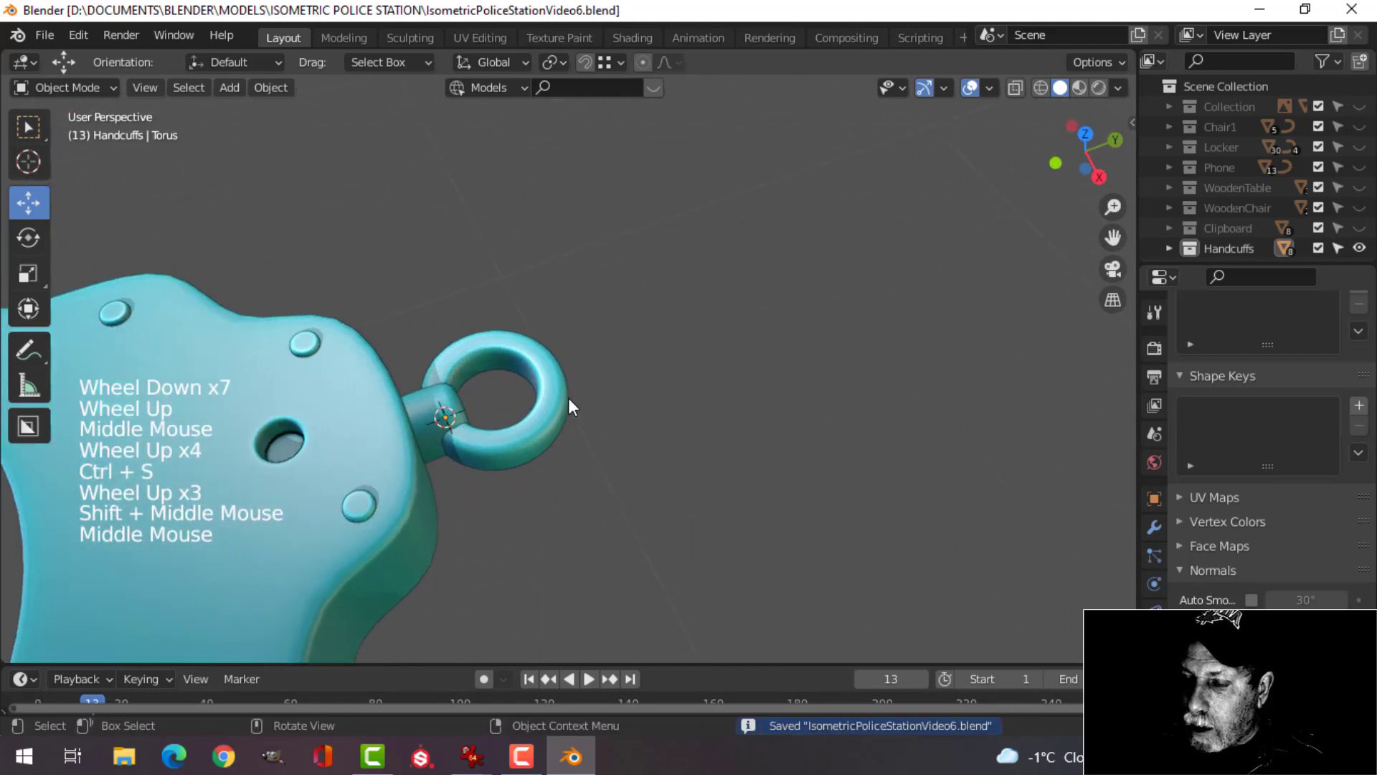
key("shift+a")
mouse_move(636, 282)
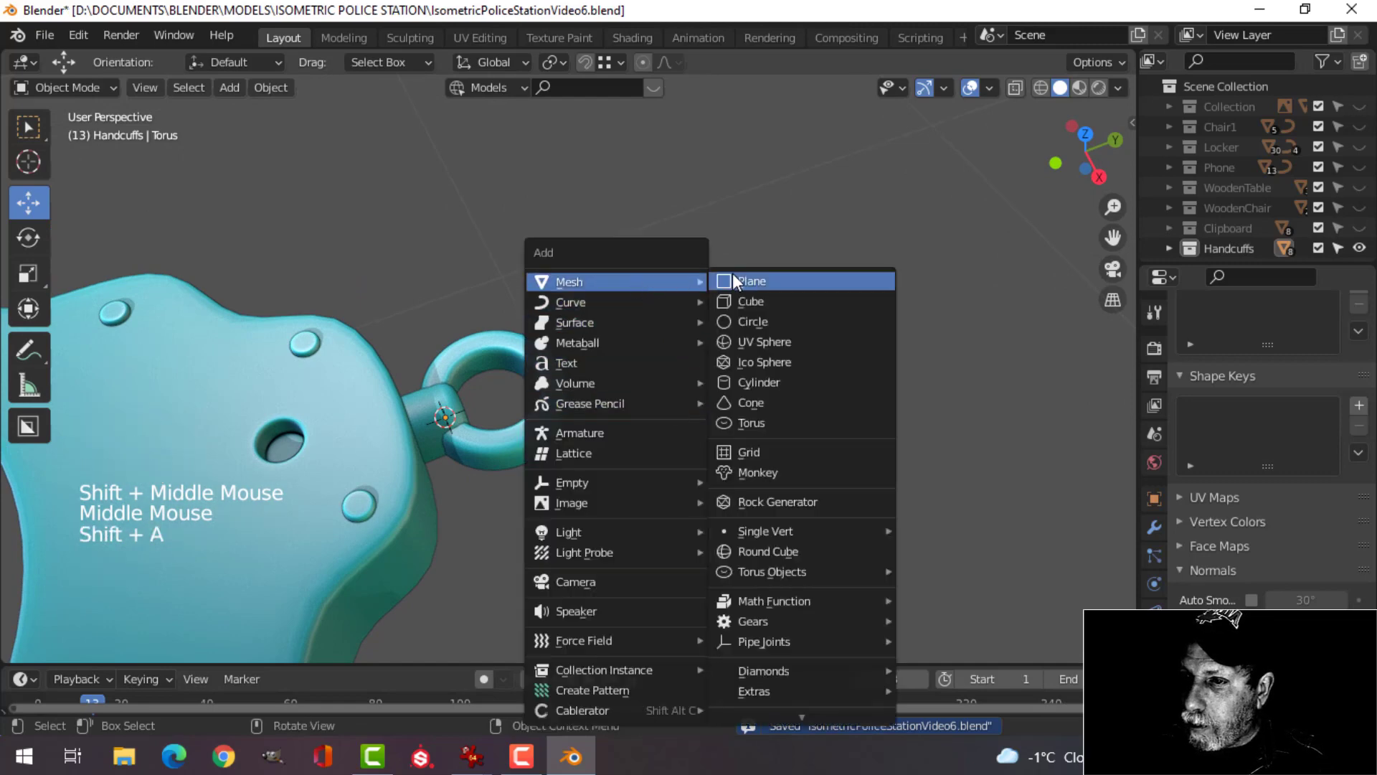
left_click(733, 275)
key("KP_7")
scroll(739, 330, "down", 12)
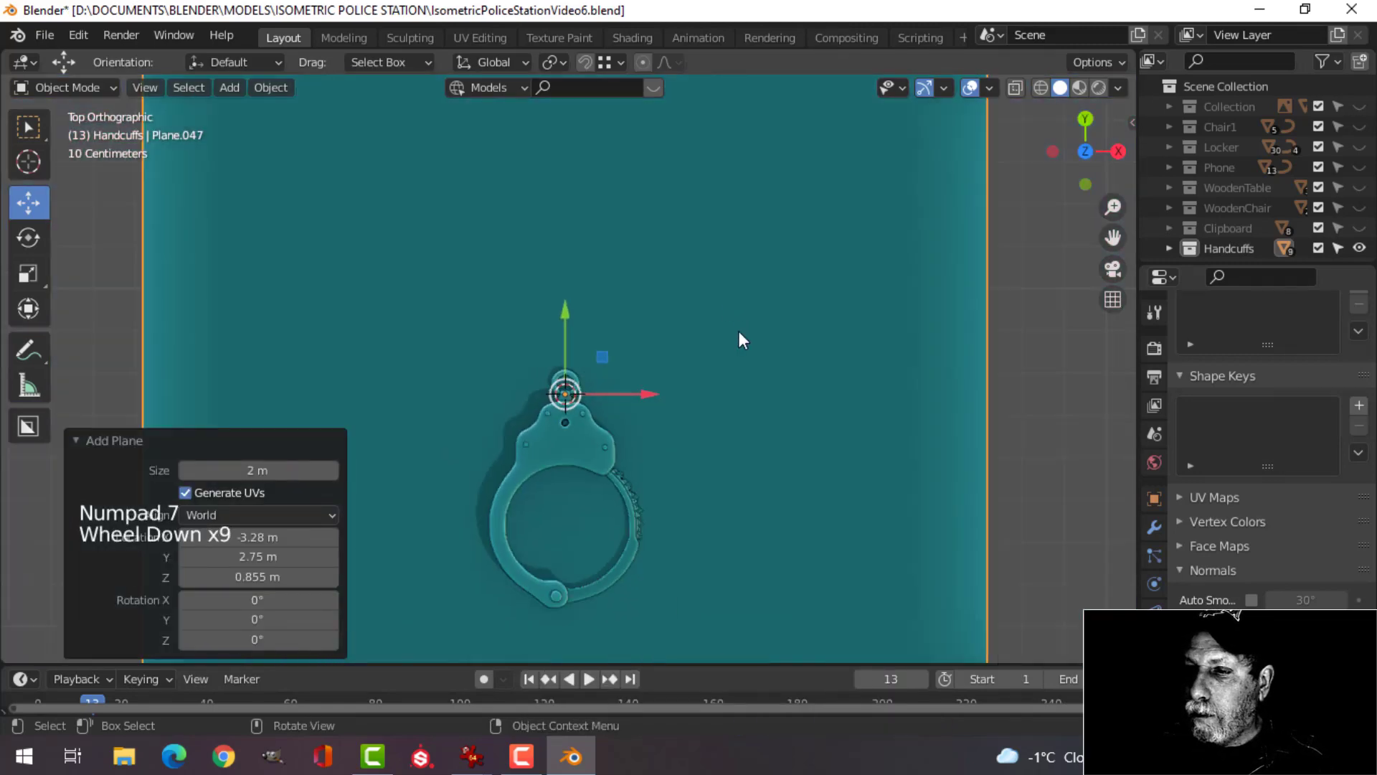
key("Tab")
key("s")
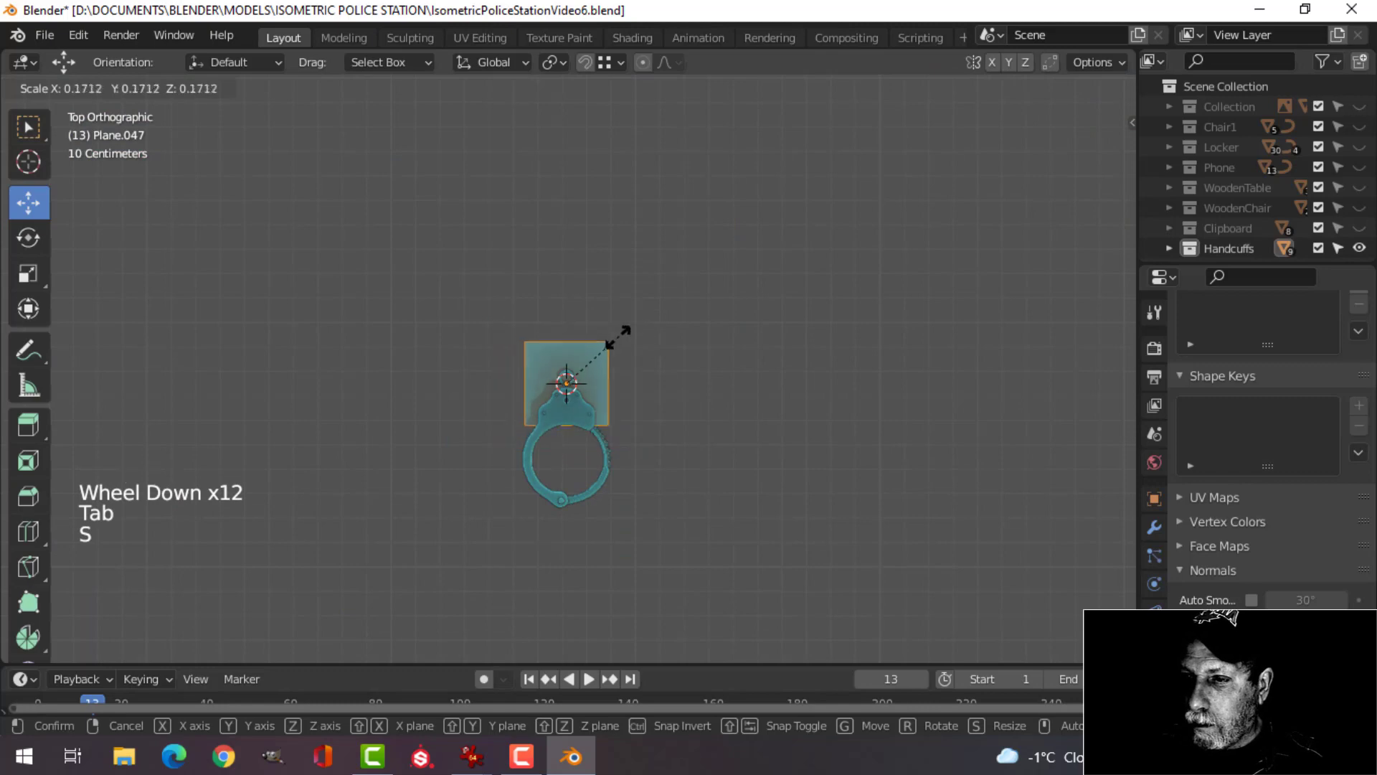
left_click(646, 352)
Scale the plane down by 0.392 and move it along Y so its lower edge overlaps the ring.
scroll(650, 351, "up", 8)
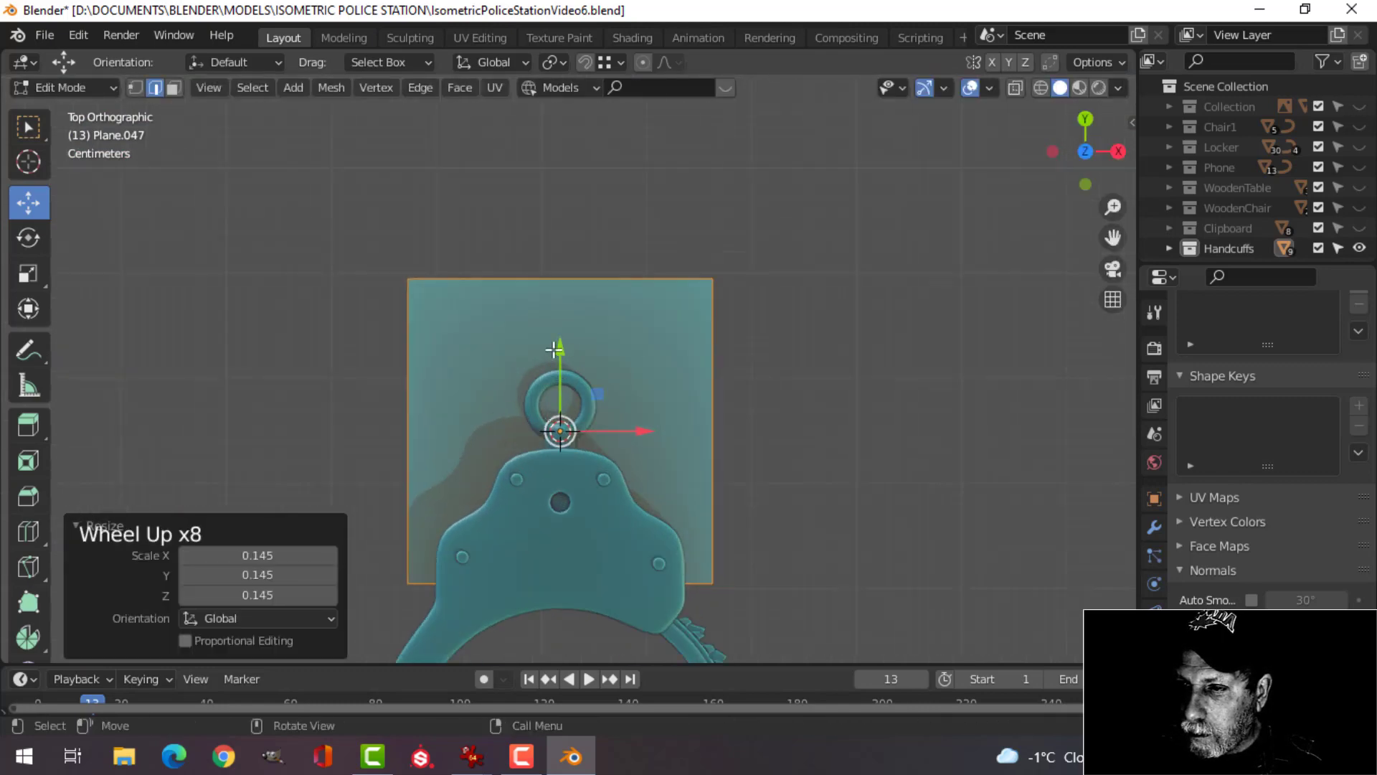
left_click_drag(555, 349, 575, 180)
key("s")
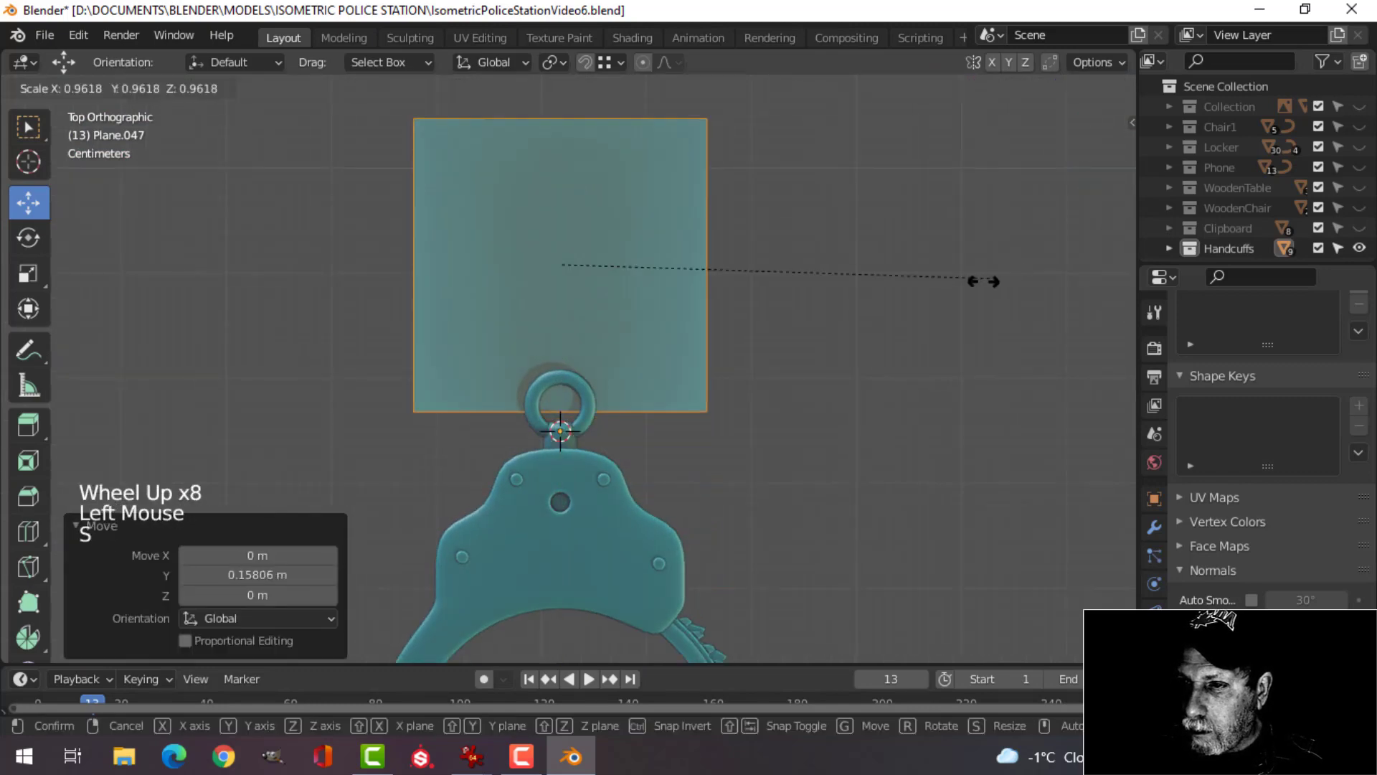
left_click(732, 303)
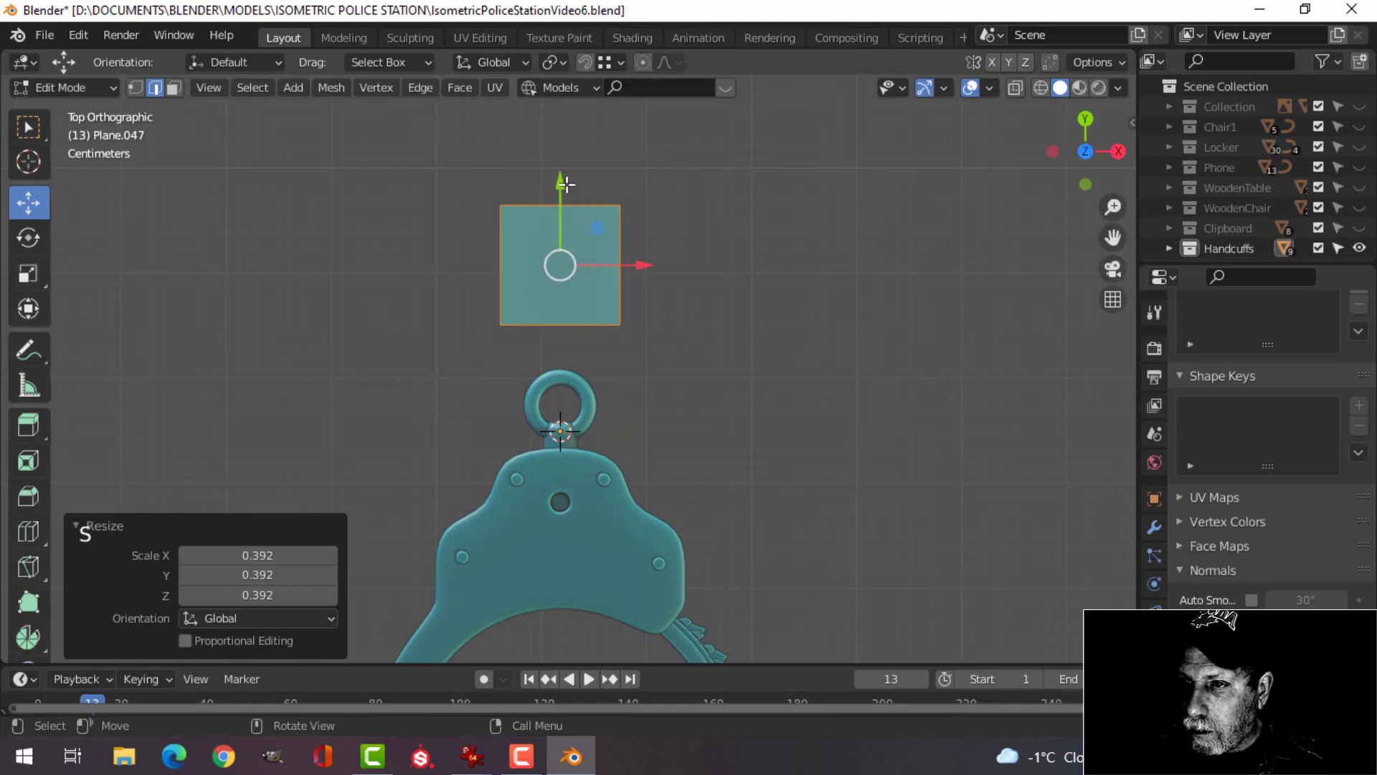
left_click_drag(561, 183, 560, 269)
scroll(662, 345, "down", 4)
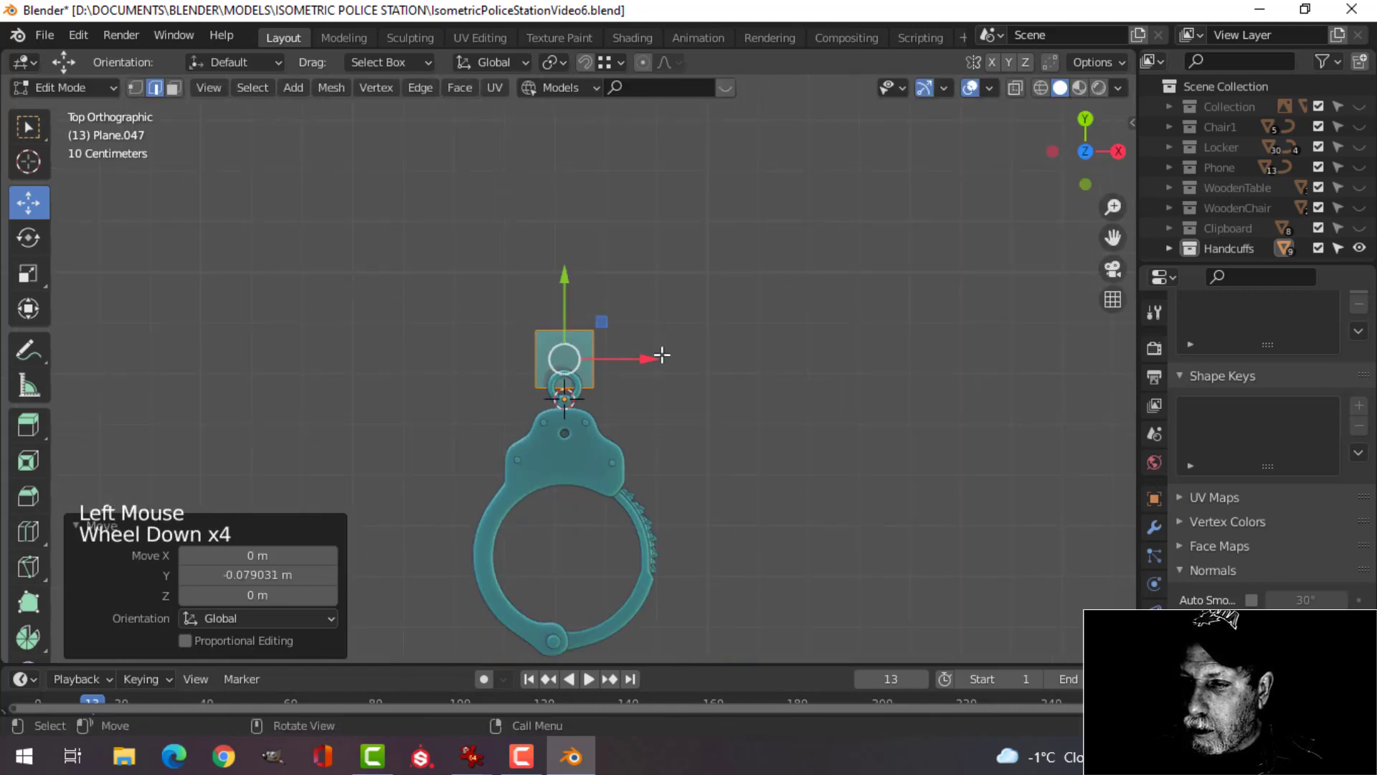
Stretch the plane along X into a rectangle wider than it is tall.
scroll(661, 354, "up", 3)
key("s")
key("x")
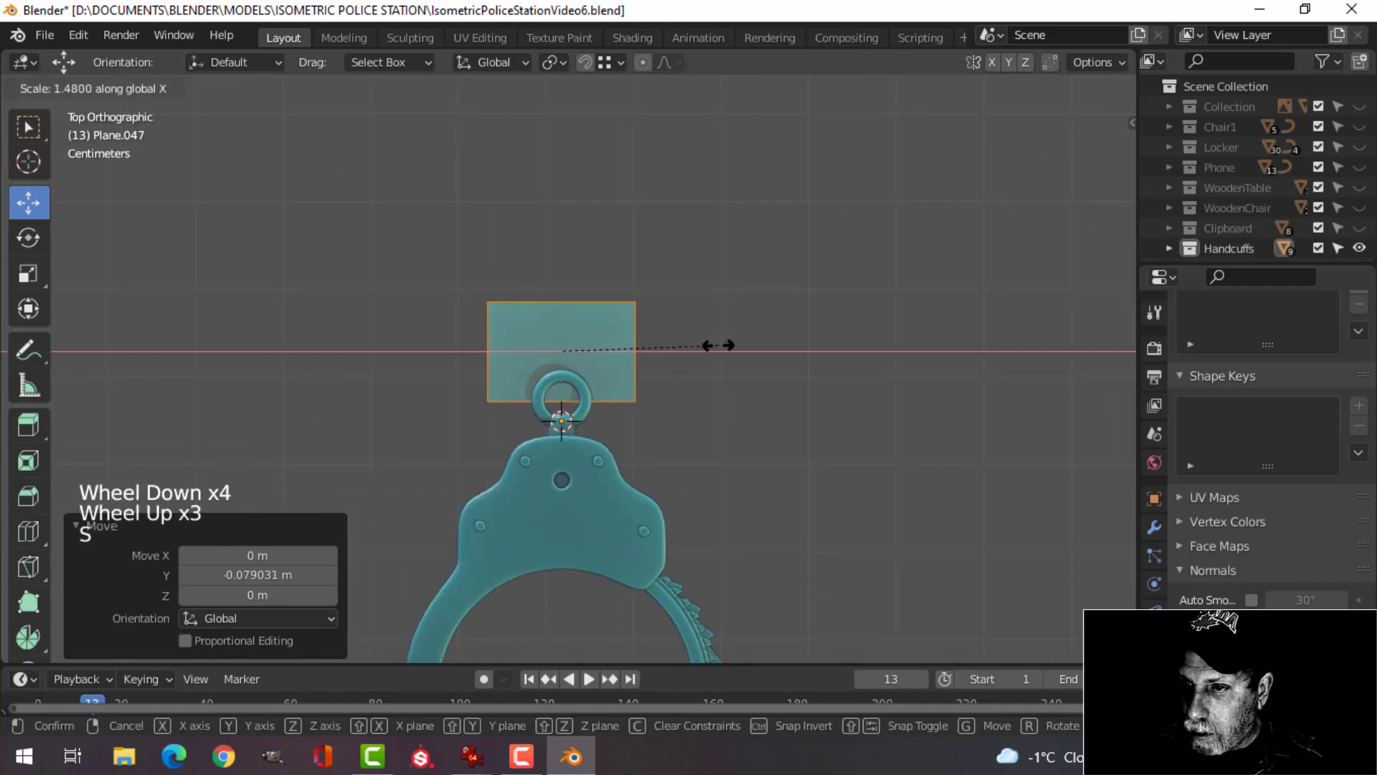
left_click(704, 348)
Vertex-bevel the rectangle's four corners with a width of about 0.0424 m and 4 segments, and select its face.
key("1")
middle_click_drag(713, 341, 752, 373, "shift")
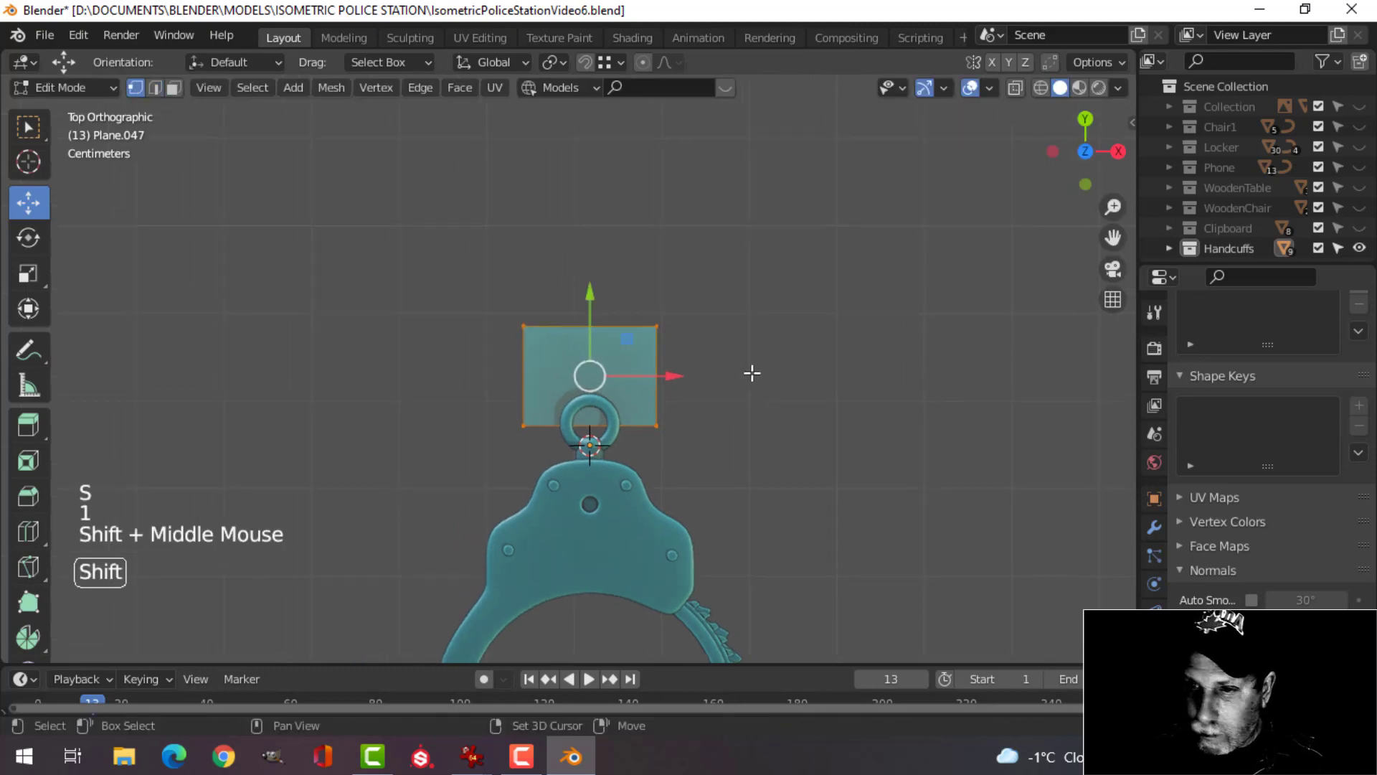
key("shift+ctrl+b")
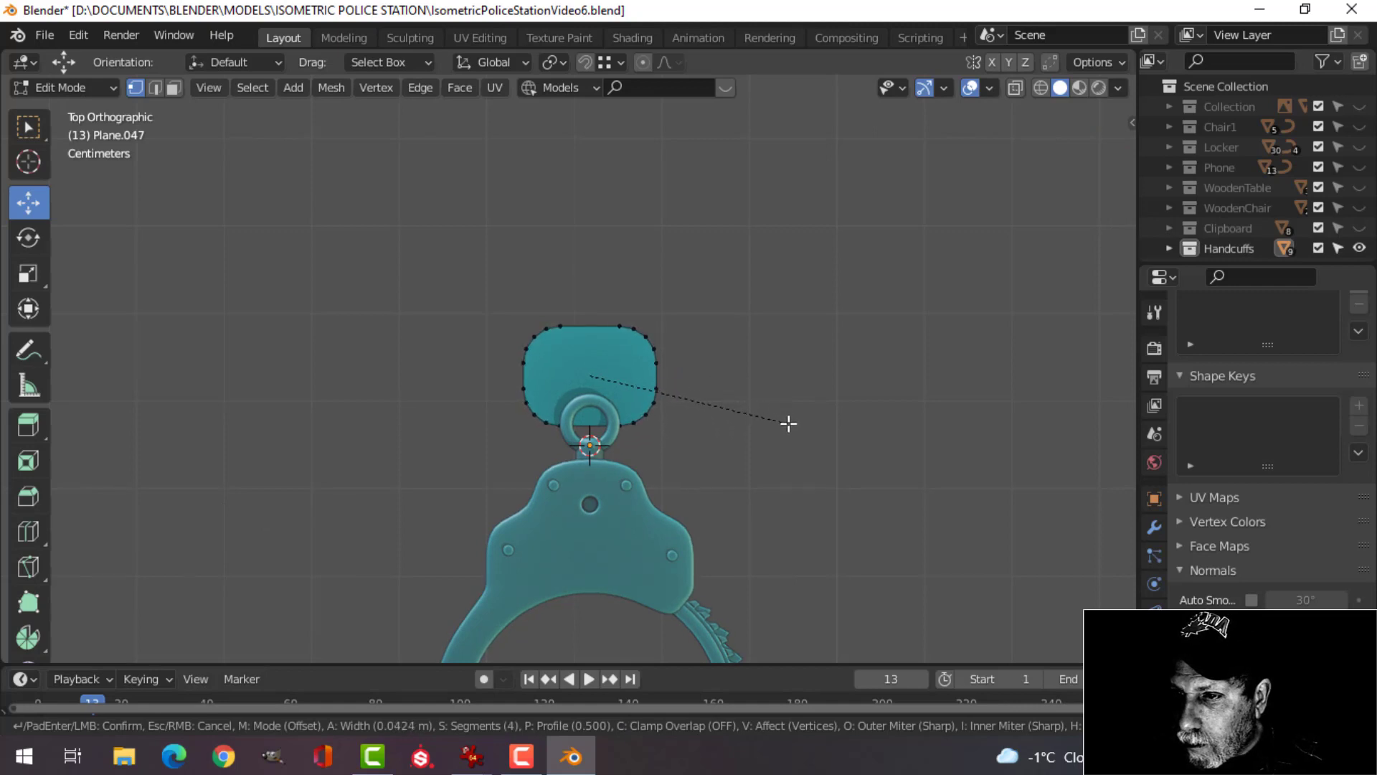
left_click(788, 423)
key("alt+a")
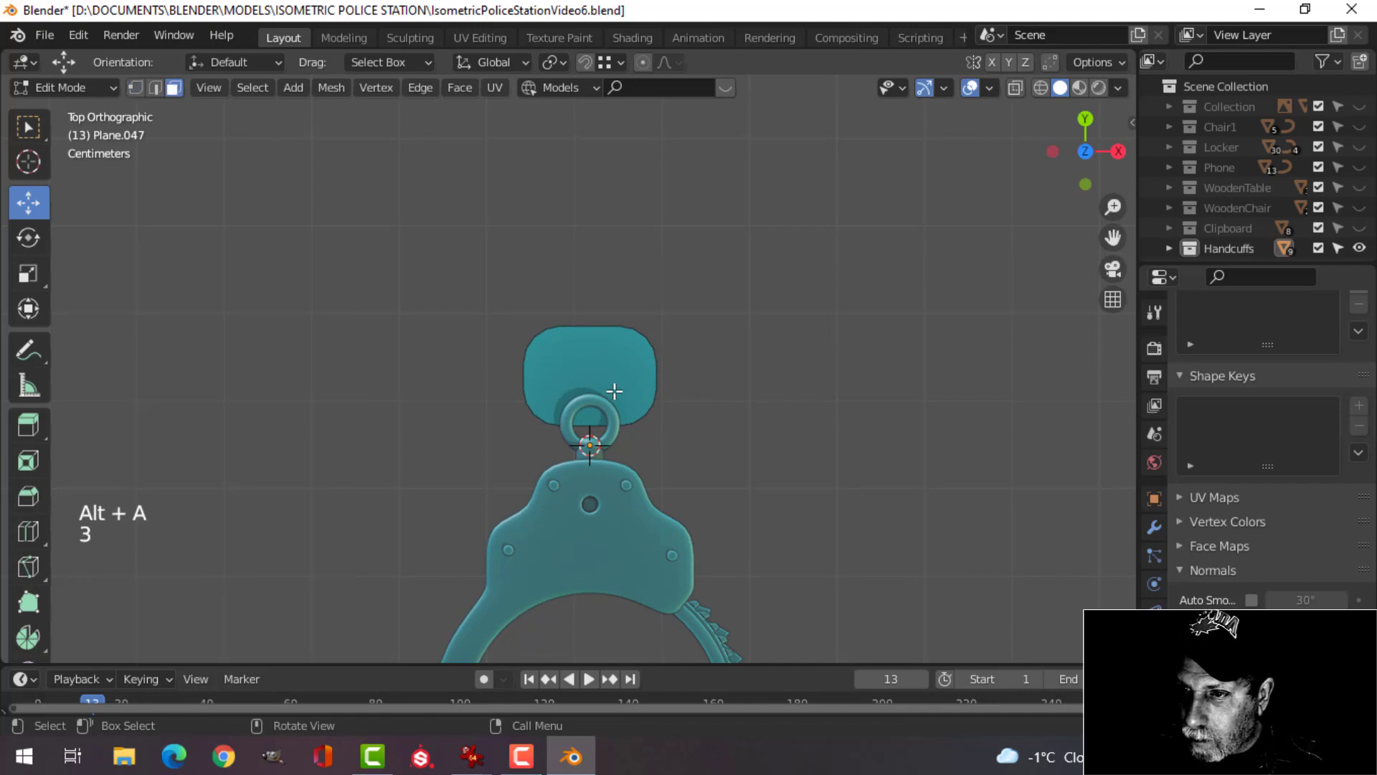
left_click(615, 391)
key("x")
left_click(619, 391)
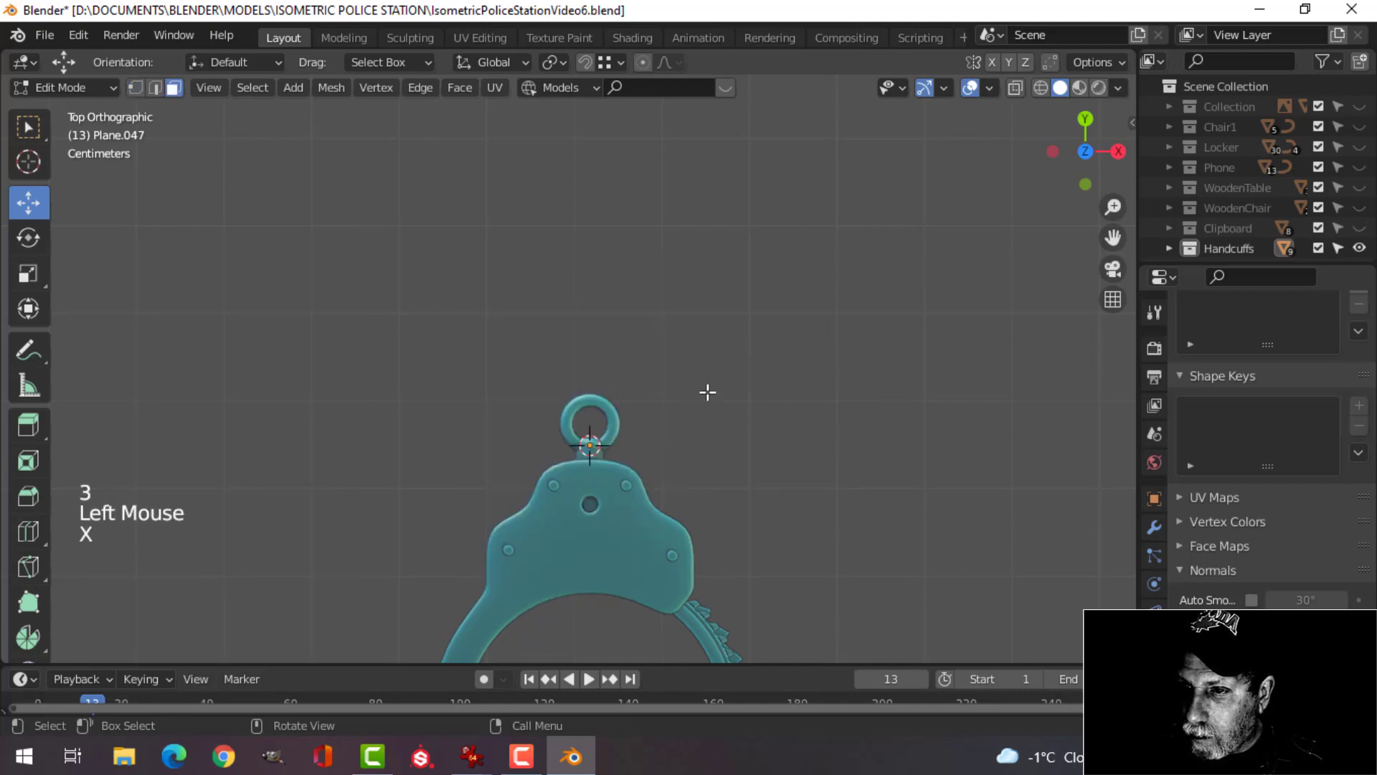
key("ctrl+z")
Delete only the face of the rounded rectangle, keeping its edges, and select the whole outline.
key("x")
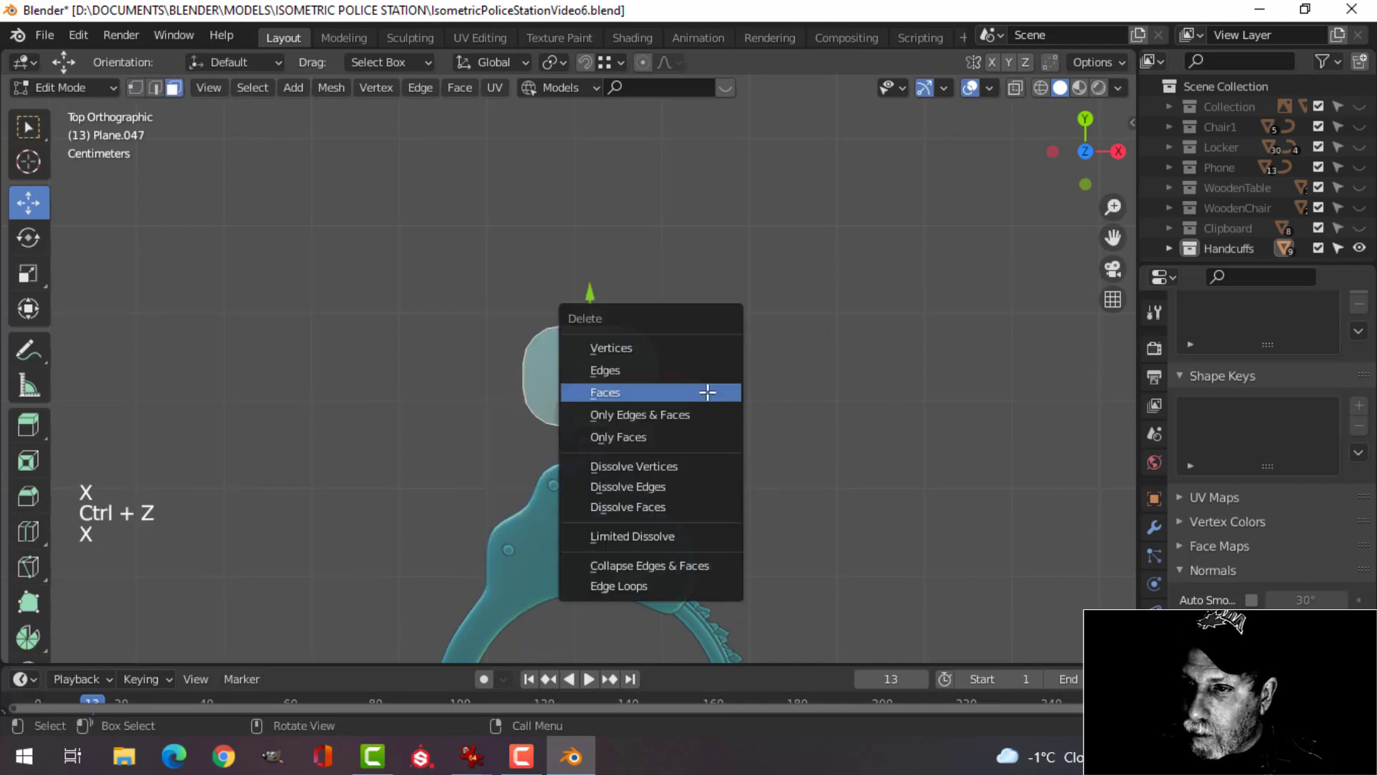
left_click(672, 436)
key("a")
scroll(825, 384, "up", 3)
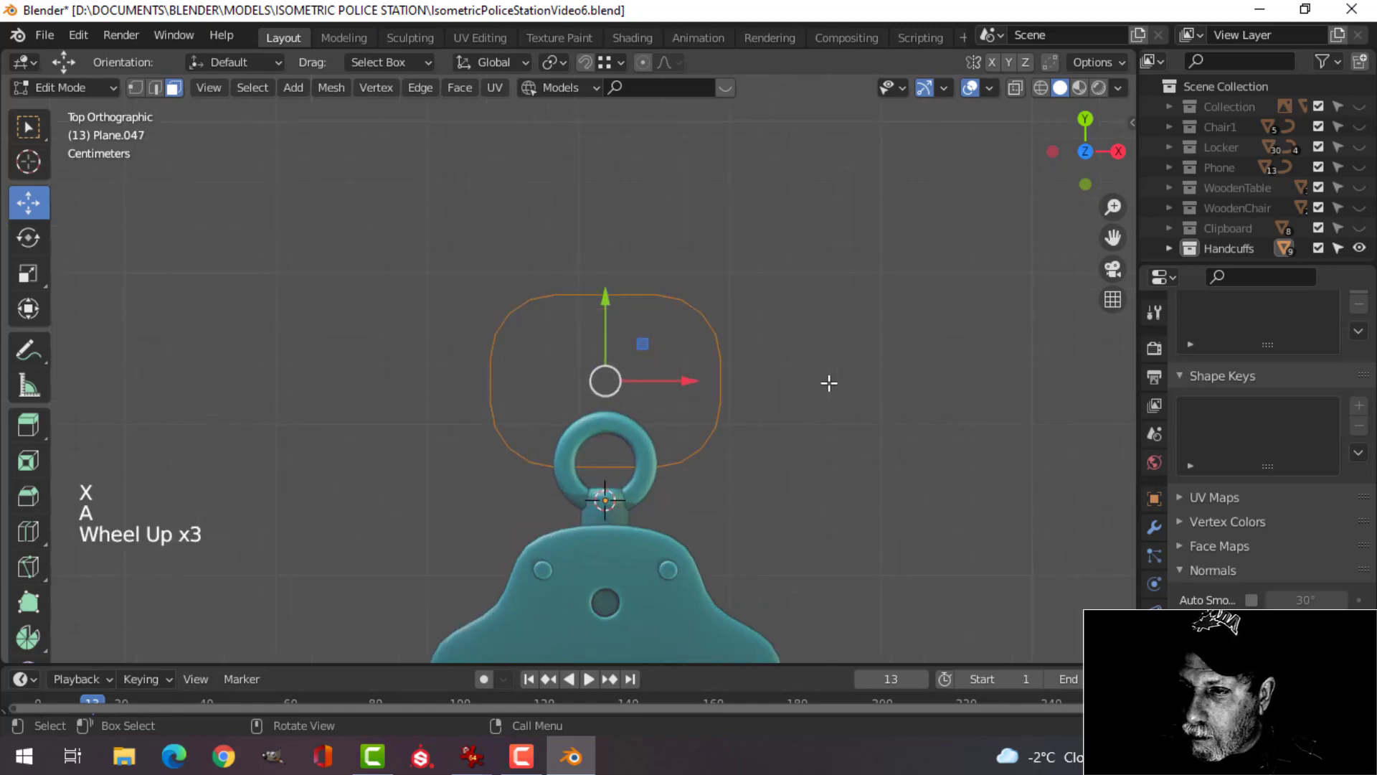
Extrude the outline inward by scaling it to about 0.761, plus about 0.925 along Y, to form a flat band.
key("e")
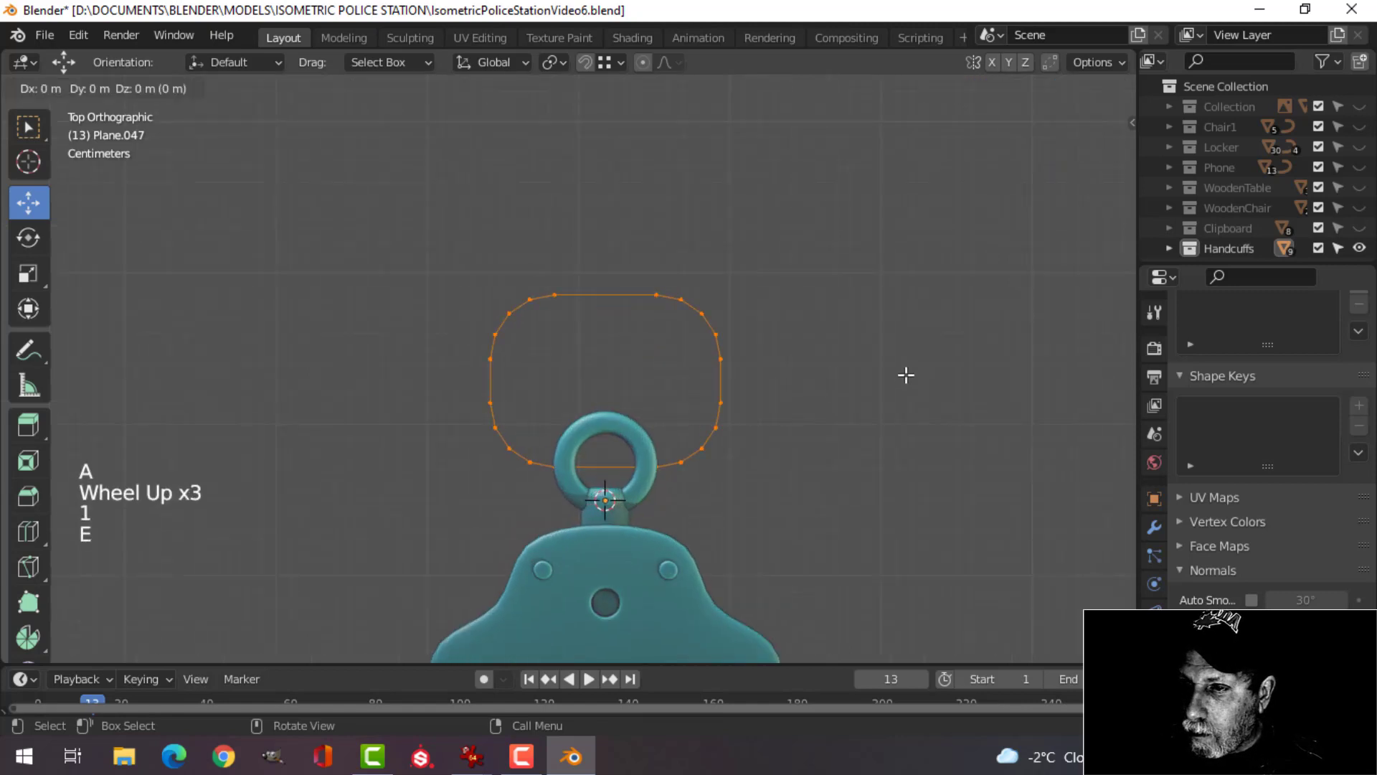
key("s")
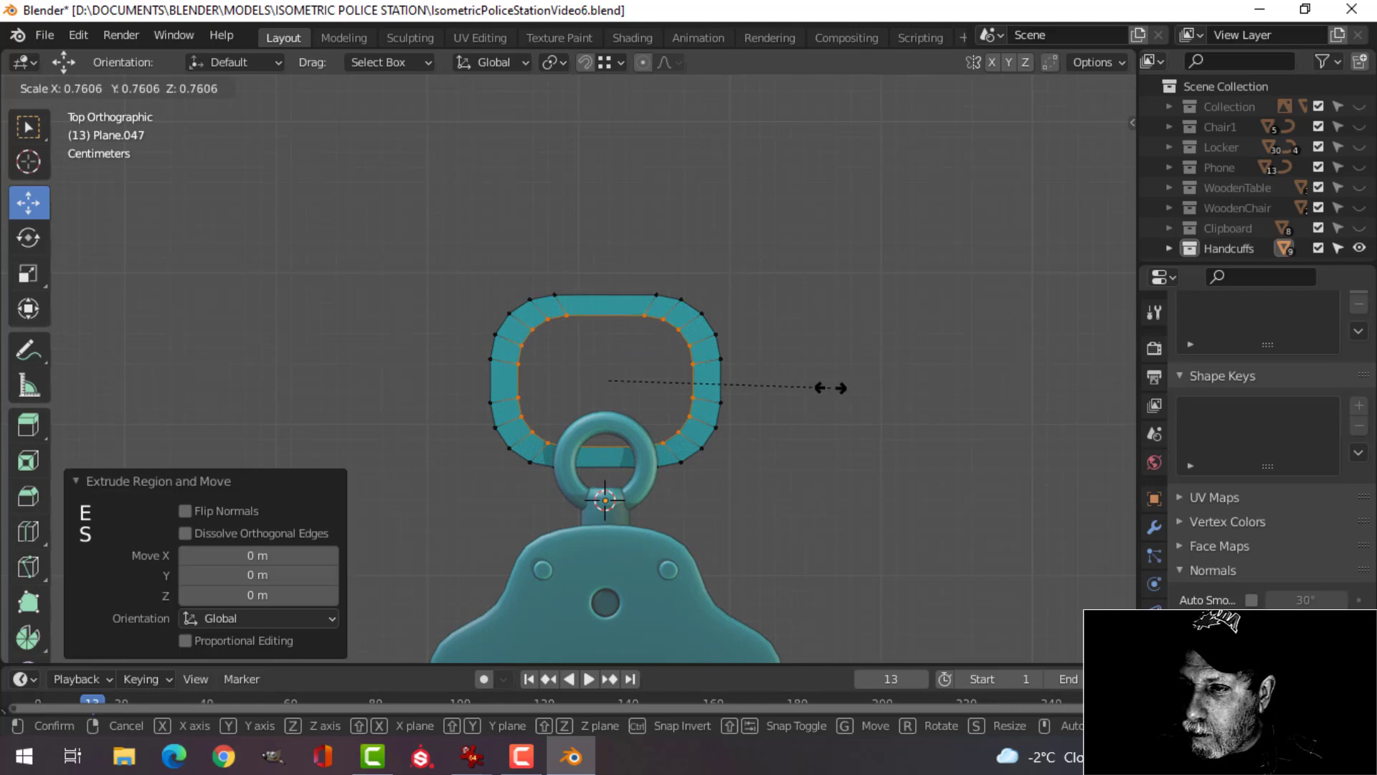
left_click(831, 388)
key("s")
key("y")
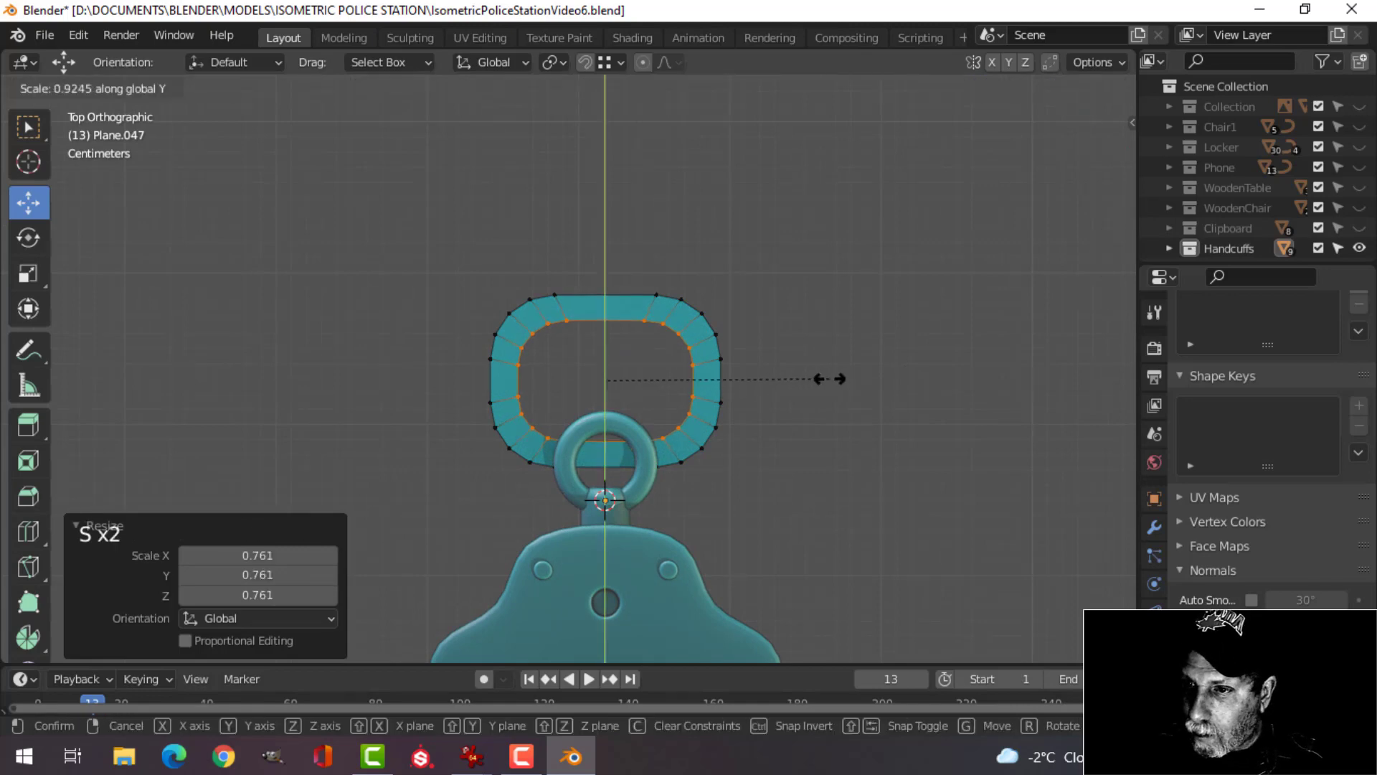
left_click(828, 378)
Extrude the whole flat band upward by about 0.027 m to give the link thickness.
key("a")
middle_click_drag(824, 378, 695, 387)
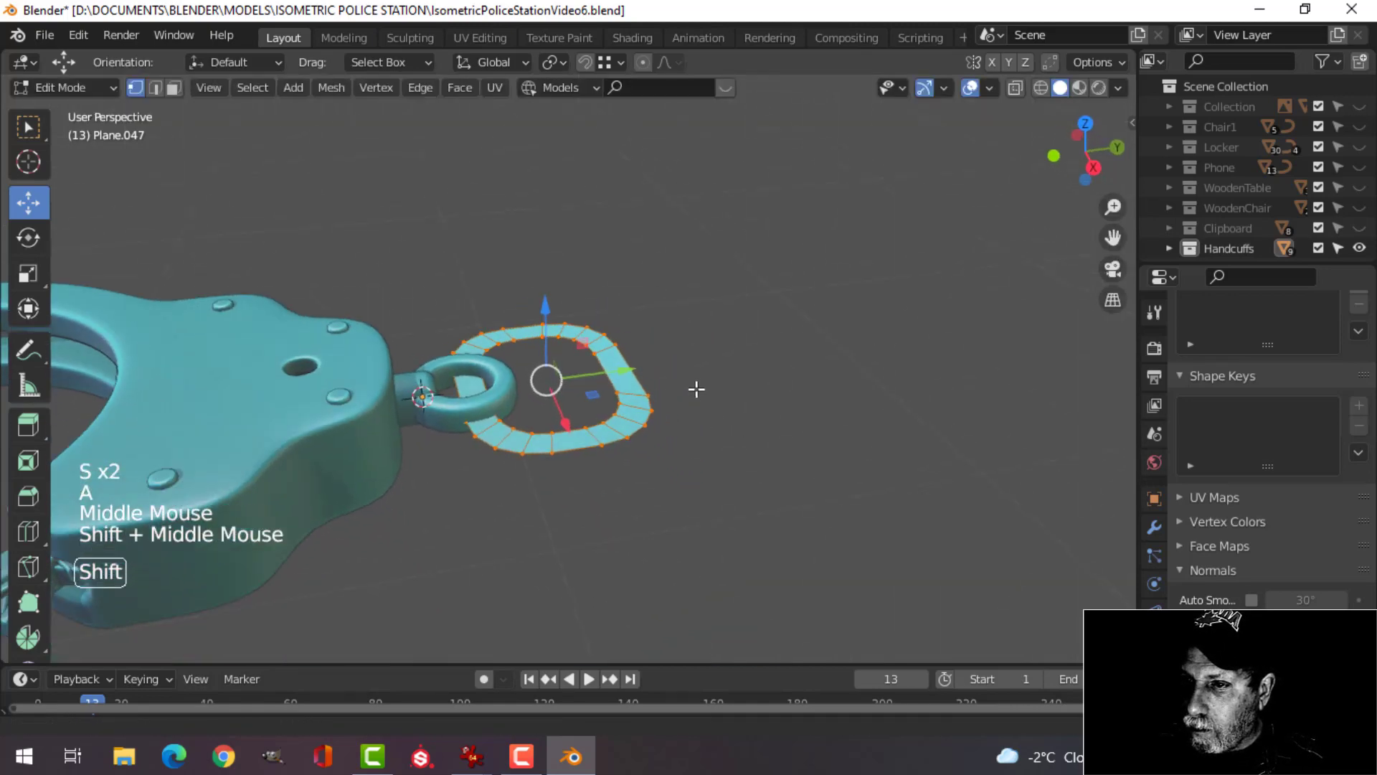
key("e")
left_click(699, 350)
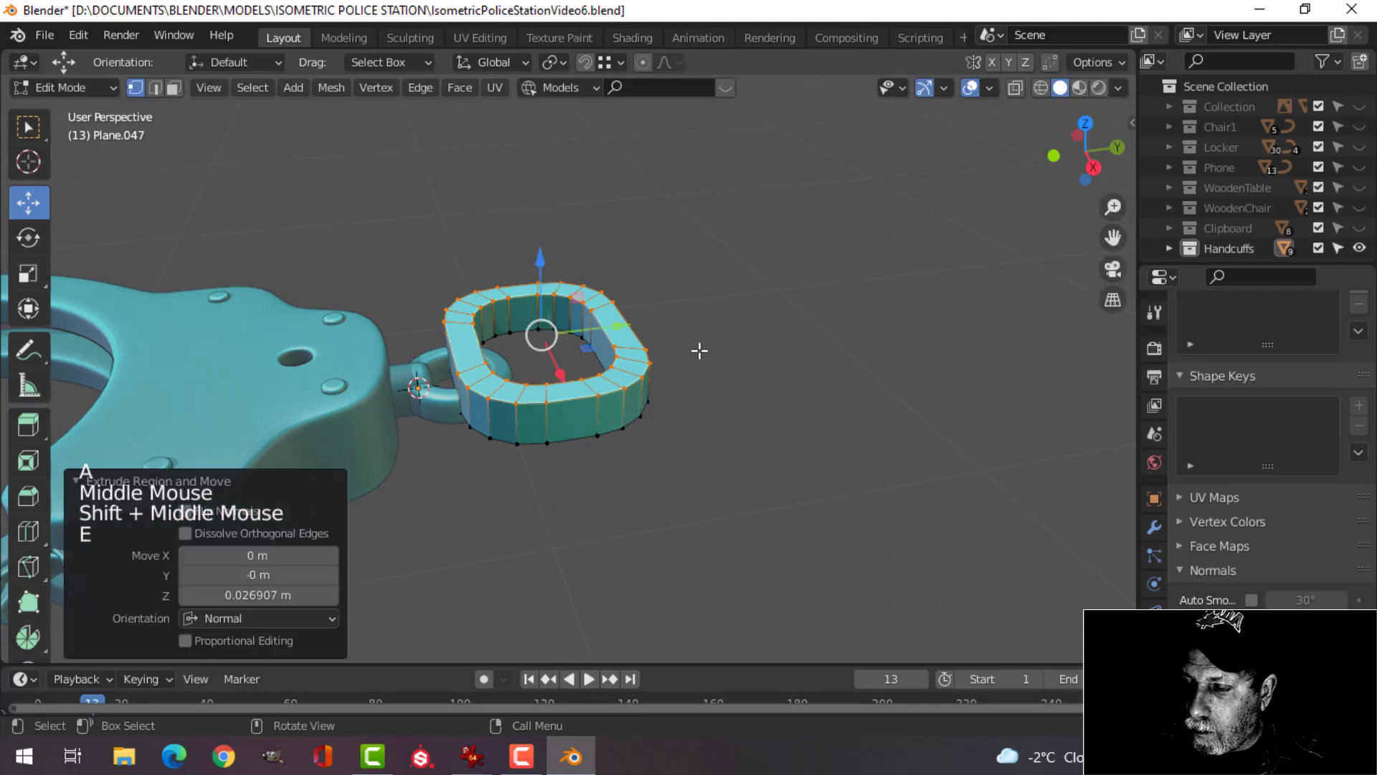
scroll(713, 424, "up", 3)
key("alt+a")
Add a centred edge loop around the link's outer wall and scale it outward by about 1.08.
middle_click_drag(713, 424, 752, 403)
key("2")
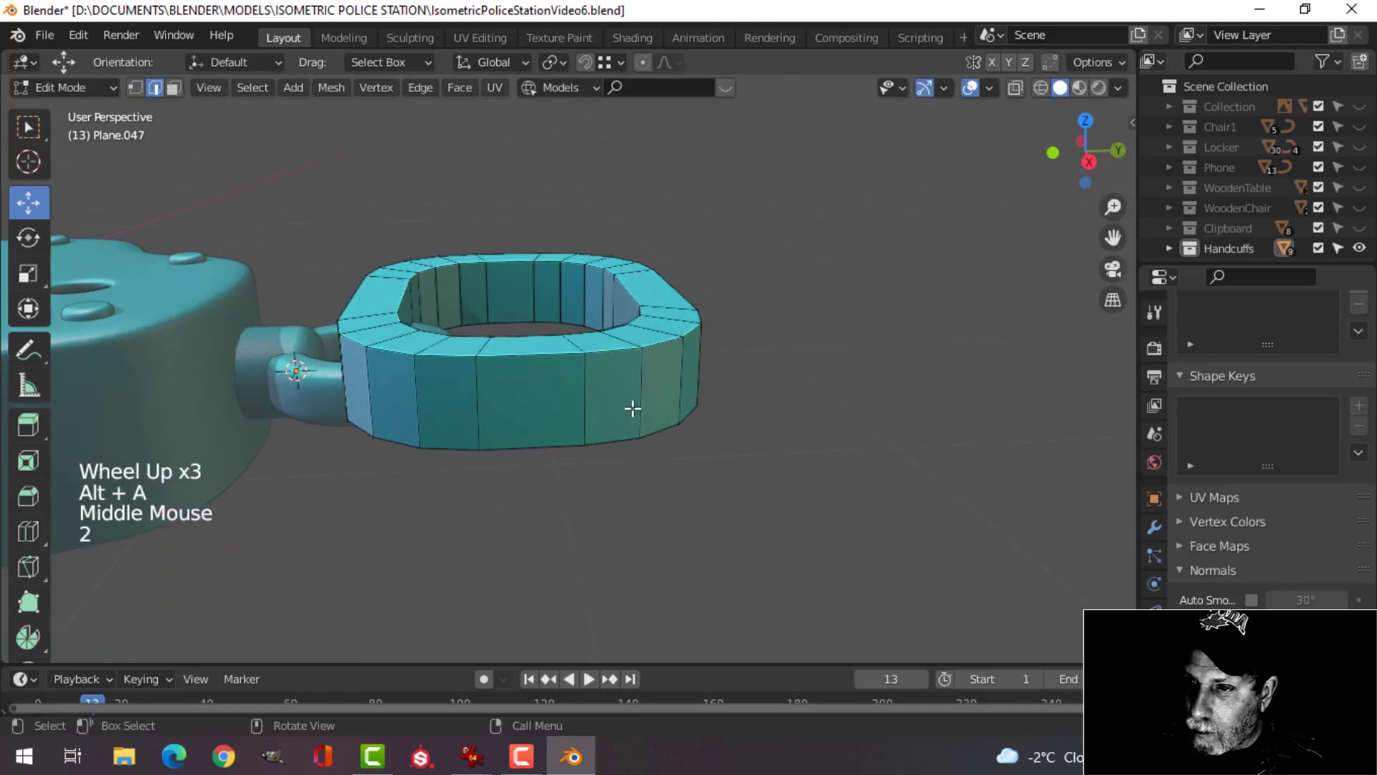
left_click(603, 402, "alt+shift")
key("alt+a")
left_click(639, 385, "alt+shift")
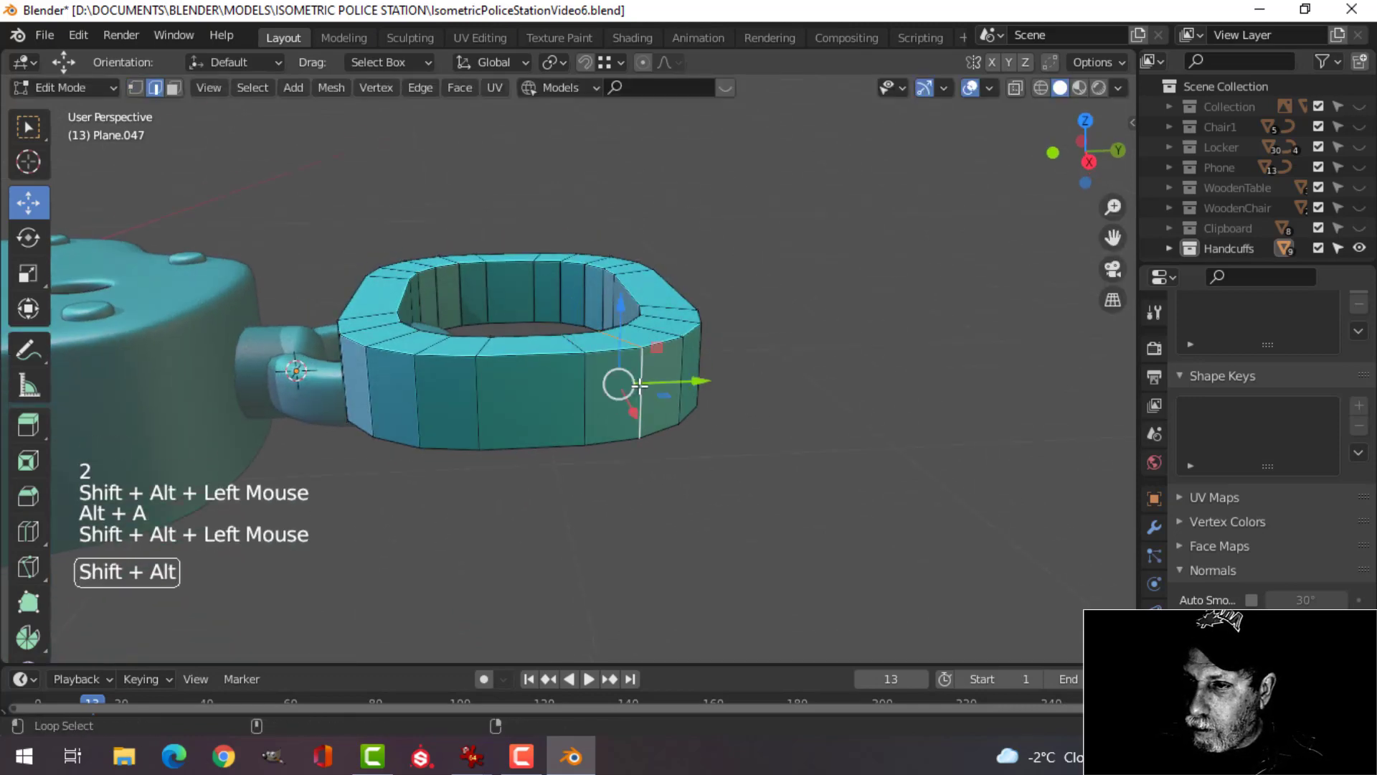
key("alt+a")
key("ctrl+r")
left_click(639, 386)
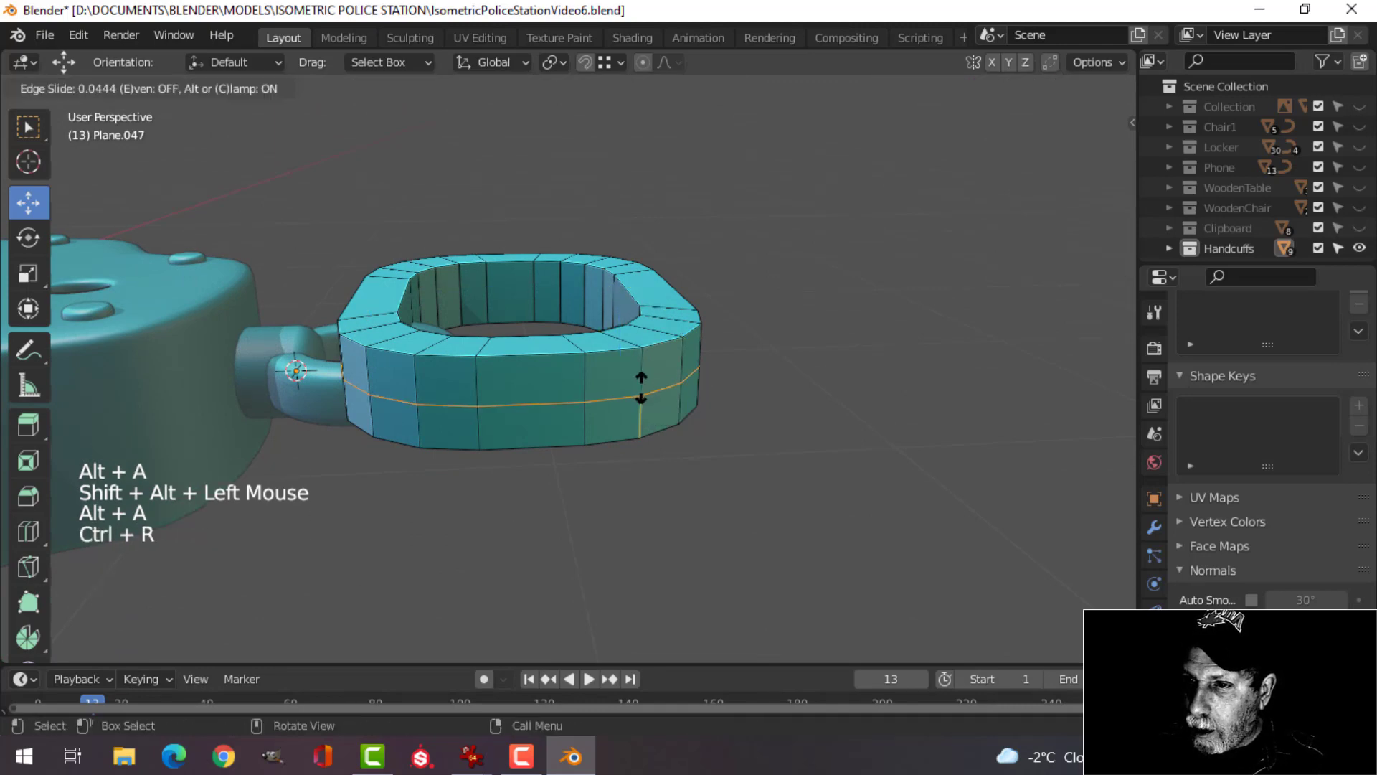
right_click(639, 385)
key("s")
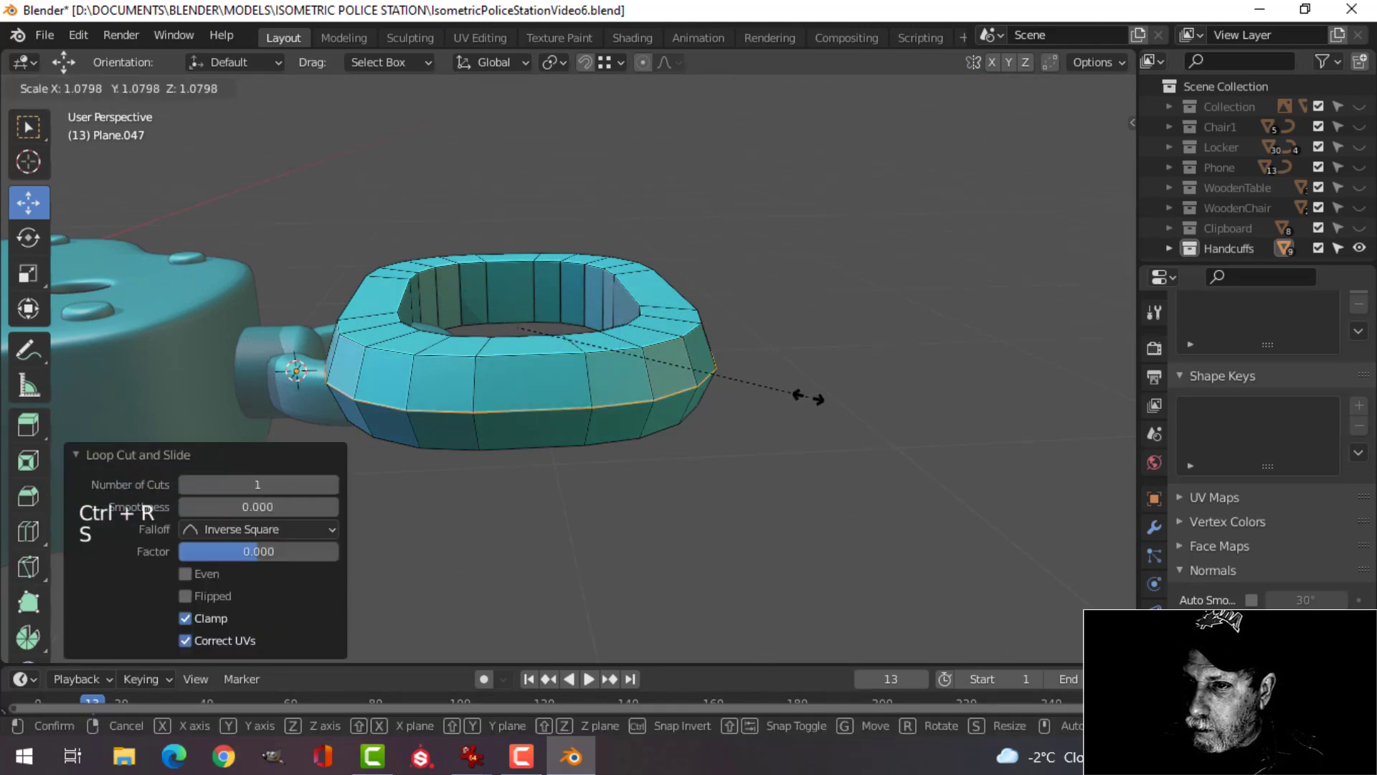
left_click(811, 398)
key("alt+a")
Add a centred edge loop around the link's inner wall and scale it to about 0.885.
key("ctrl+r")
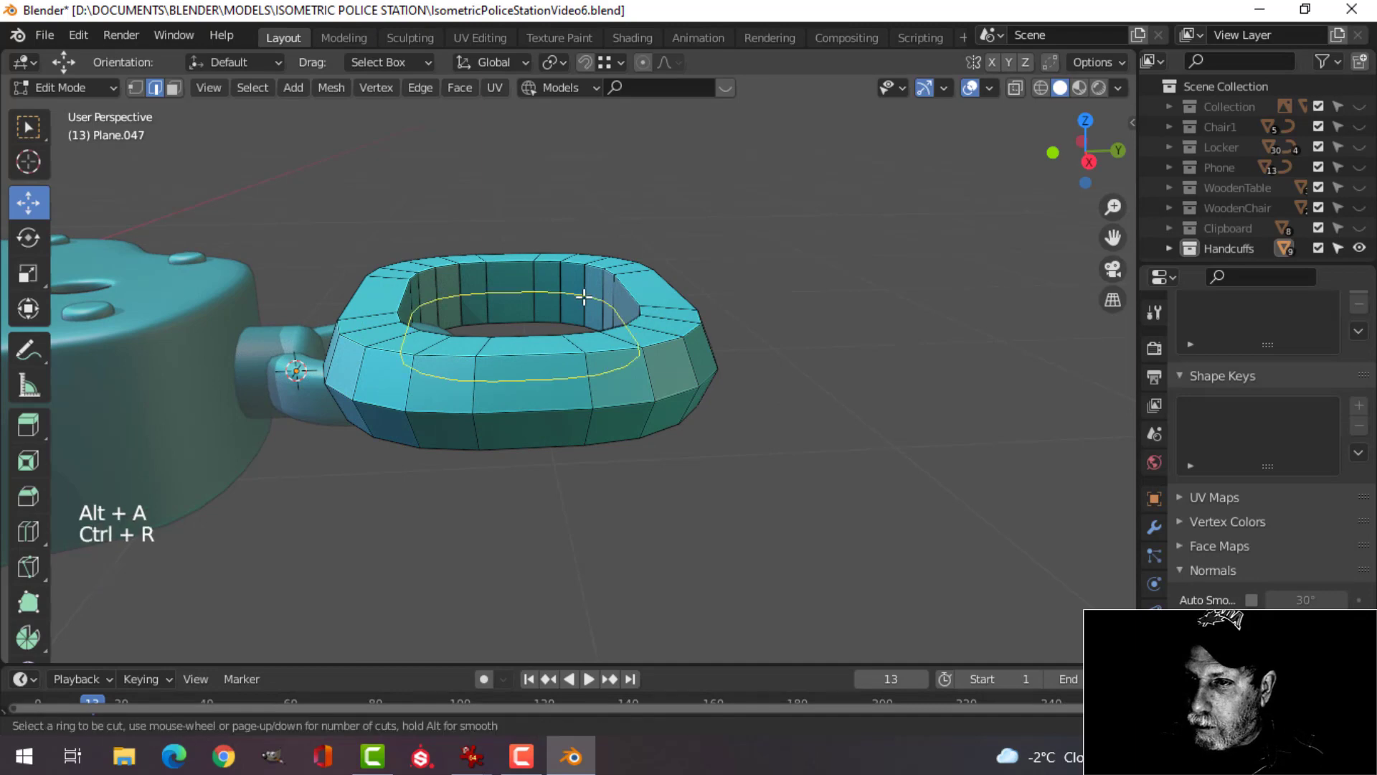
left_click(584, 296)
right_click(583, 296)
middle_click_drag(824, 375, 815, 350)
key("s")
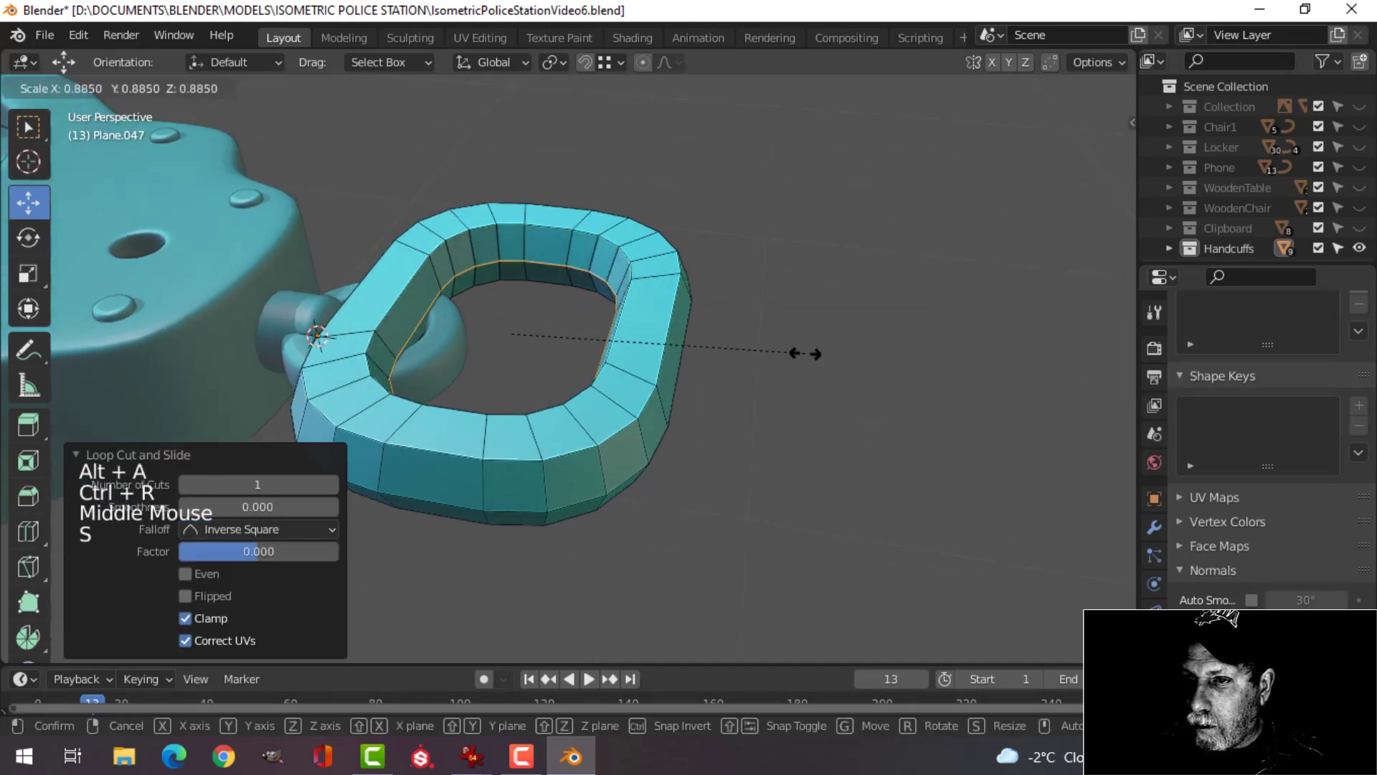
left_click(793, 353)
Select the edge loops running around the link and bevel them by about 0.009 m with four segments.
key("alt+a")
left_click(639, 410, "alt+shift")
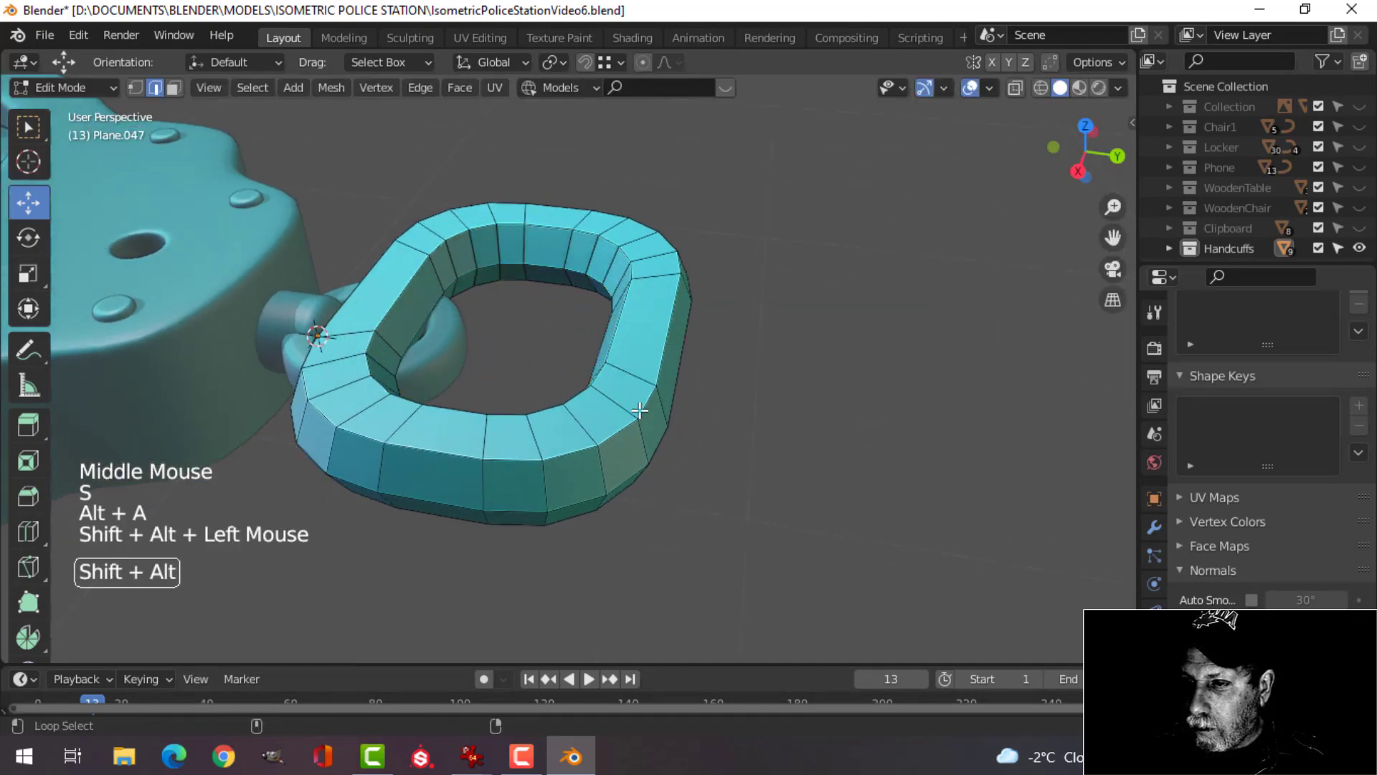
left_click(621, 346, "alt+shift")
middle_click_drag(766, 416, 768, 477)
scroll(768, 476, "up", 1)
key("ctrl+b")
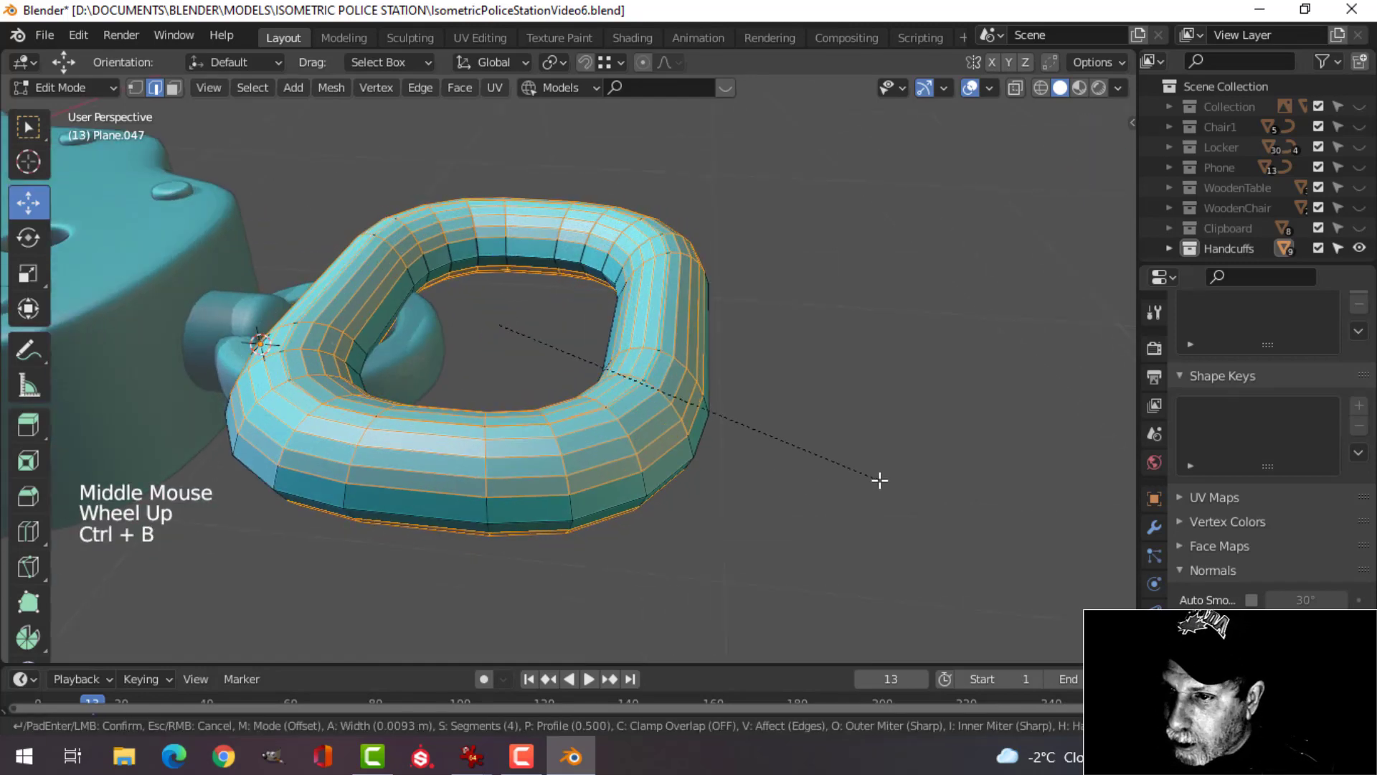
left_click(870, 473)
Return to object mode and shade the link smooth.
key("Tab")
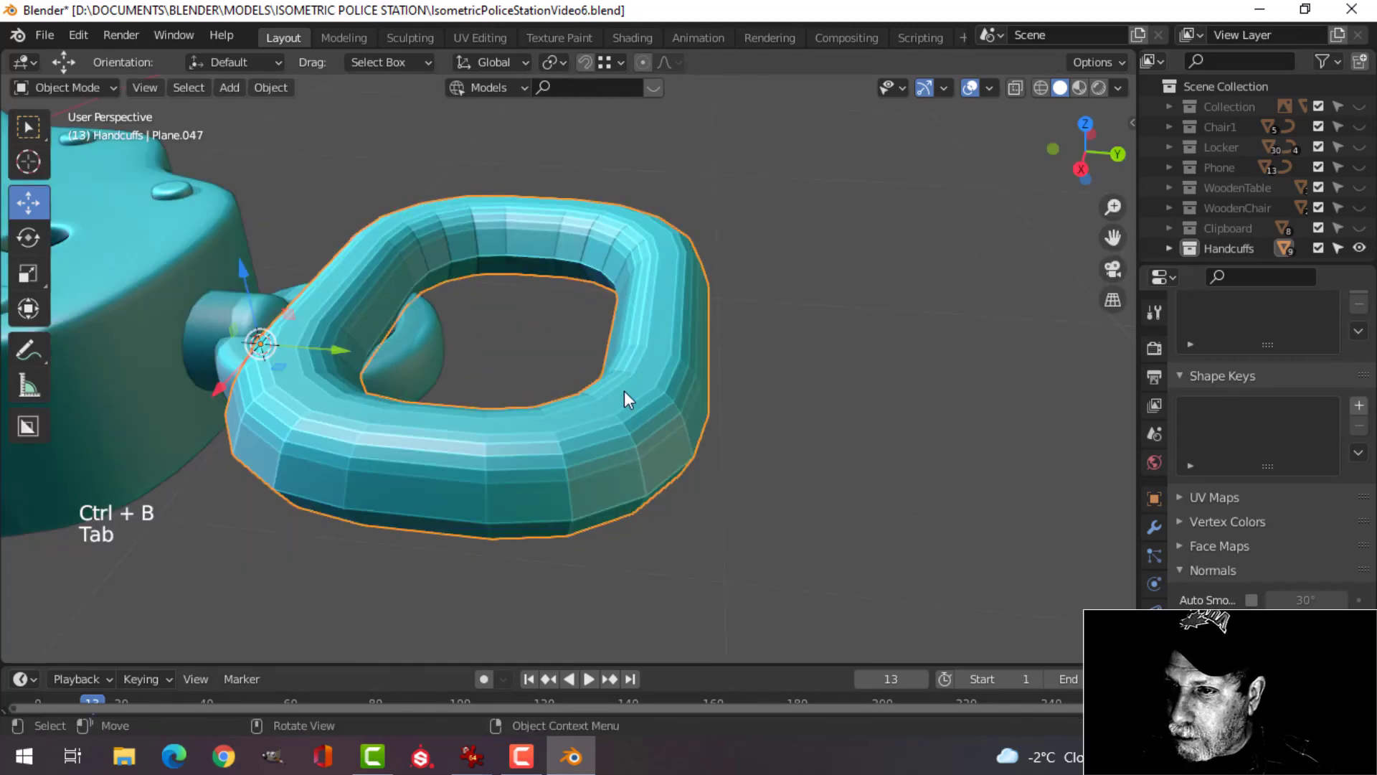
right_click(602, 337)
left_click(545, 294)
scroll(669, 324, "down", 4)
key("alt+a")
middle_click_drag(626, 401, 637, 429)
Scale the link's whole mesh to about 0.921 and lower it about 0.0106 m along Z to the ring's height.
left_click(637, 429)
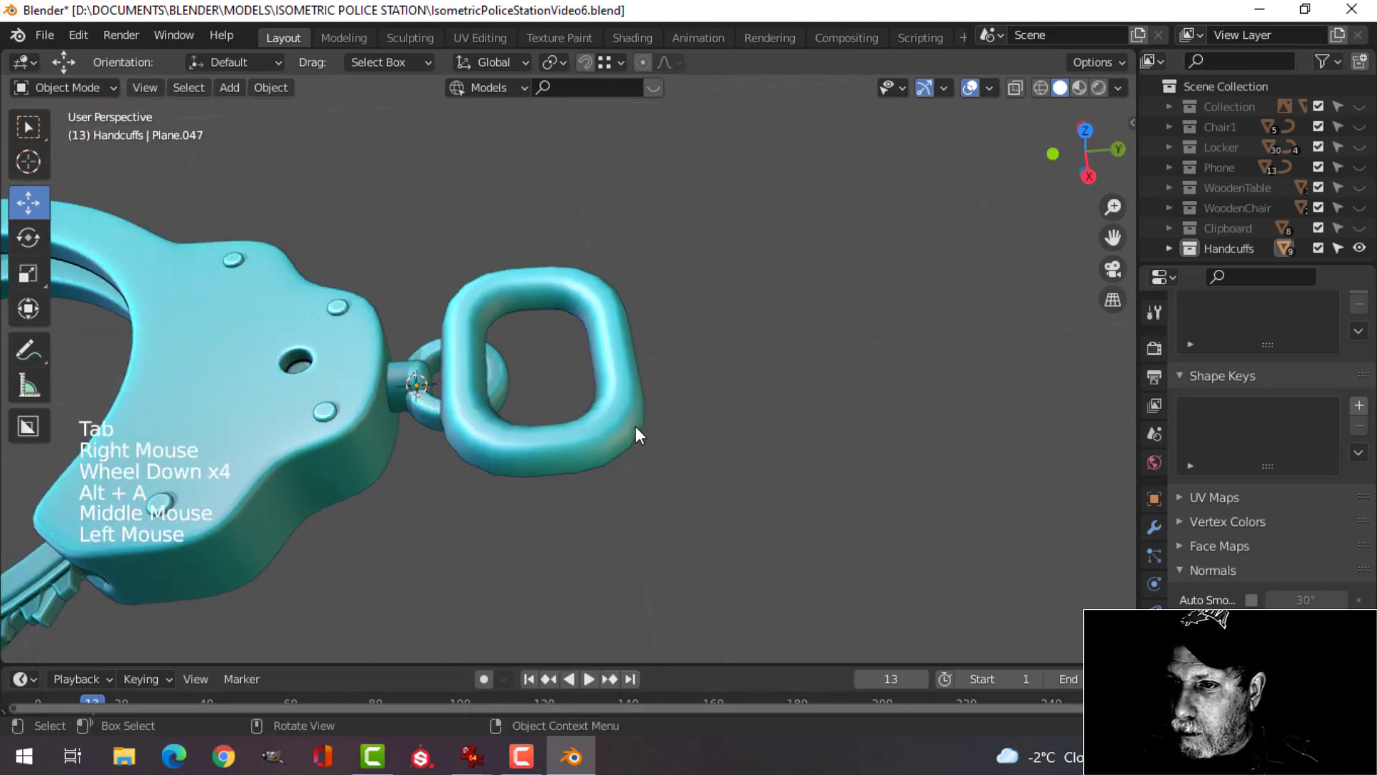
key("Tab")
key("a")
key("s")
middle_click_drag(768, 418, 739, 318)
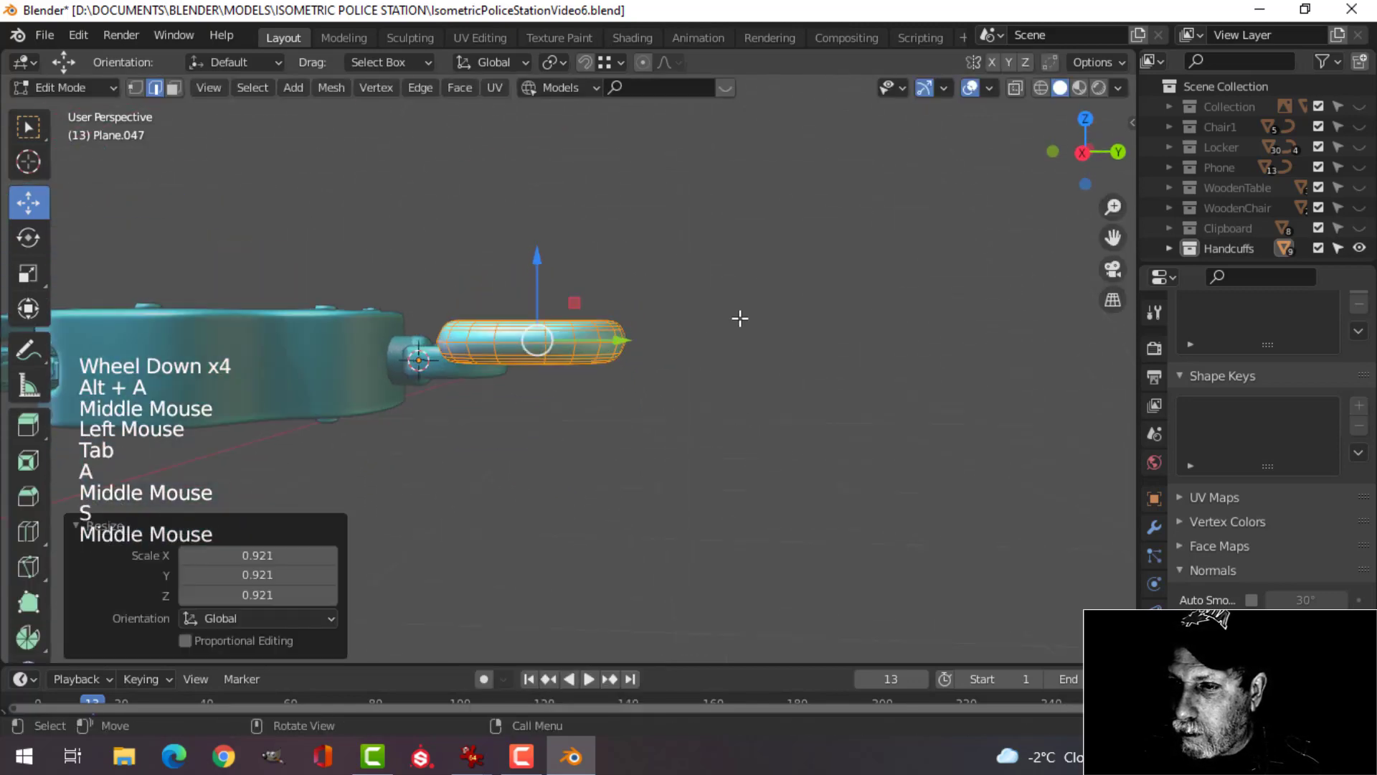
left_click_drag(551, 273, 549, 281)
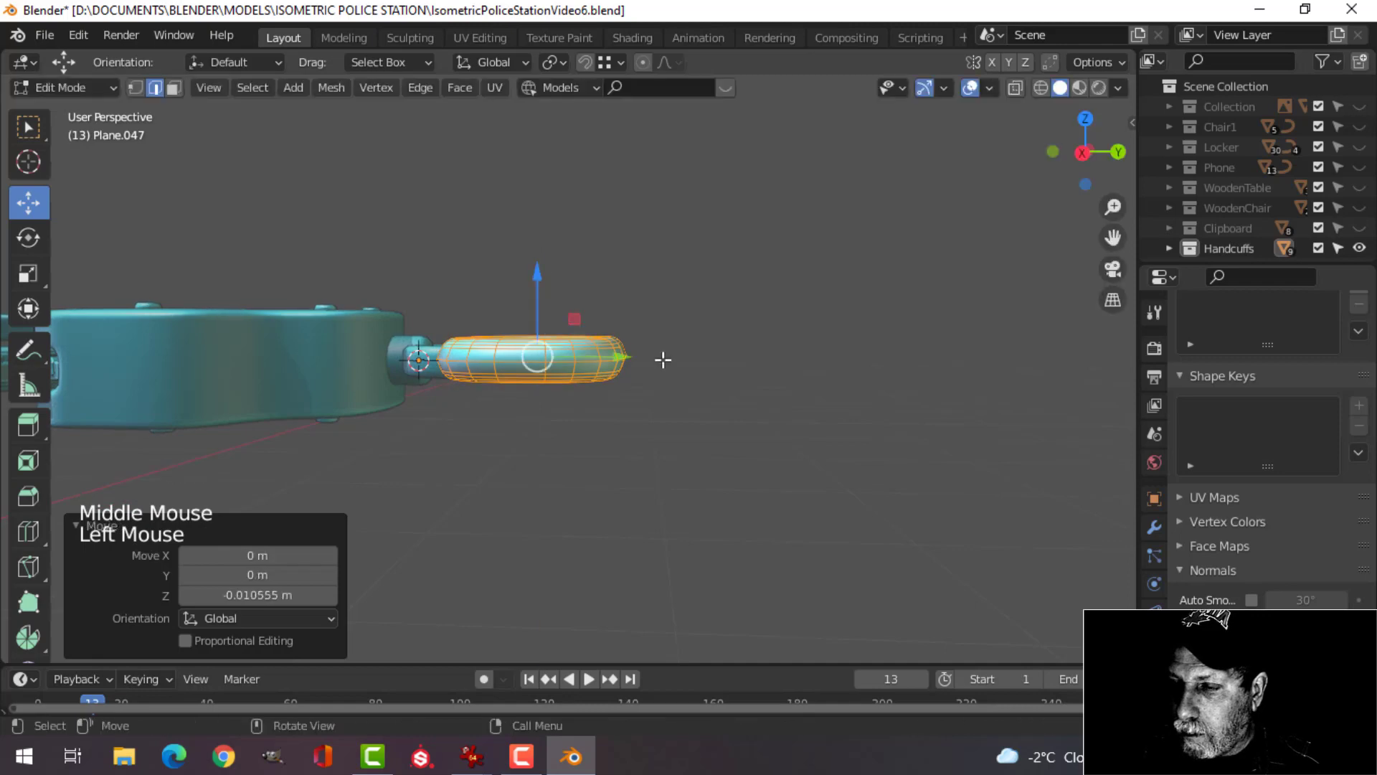
middle_click_drag(661, 356, 879, 517)
key("Tab")
Examine the link's surface and its size relative to the ring and cuff from several angles.
scroll(693, 434, "down", 4)
key("alt+a")
middle_click_drag(693, 429, 638, 418)
scroll(680, 461, "up", 3)
left_click(638, 418)
key("Tab")
scroll(811, 455, "up", 4)
middle_click_drag(812, 455, 681, 475)
key("alt+a")
scroll(788, 444, "down", 1)
scroll(753, 449, "down", 2)
key("Tab")
scroll(725, 452, "down", 4)
key("alt+a")
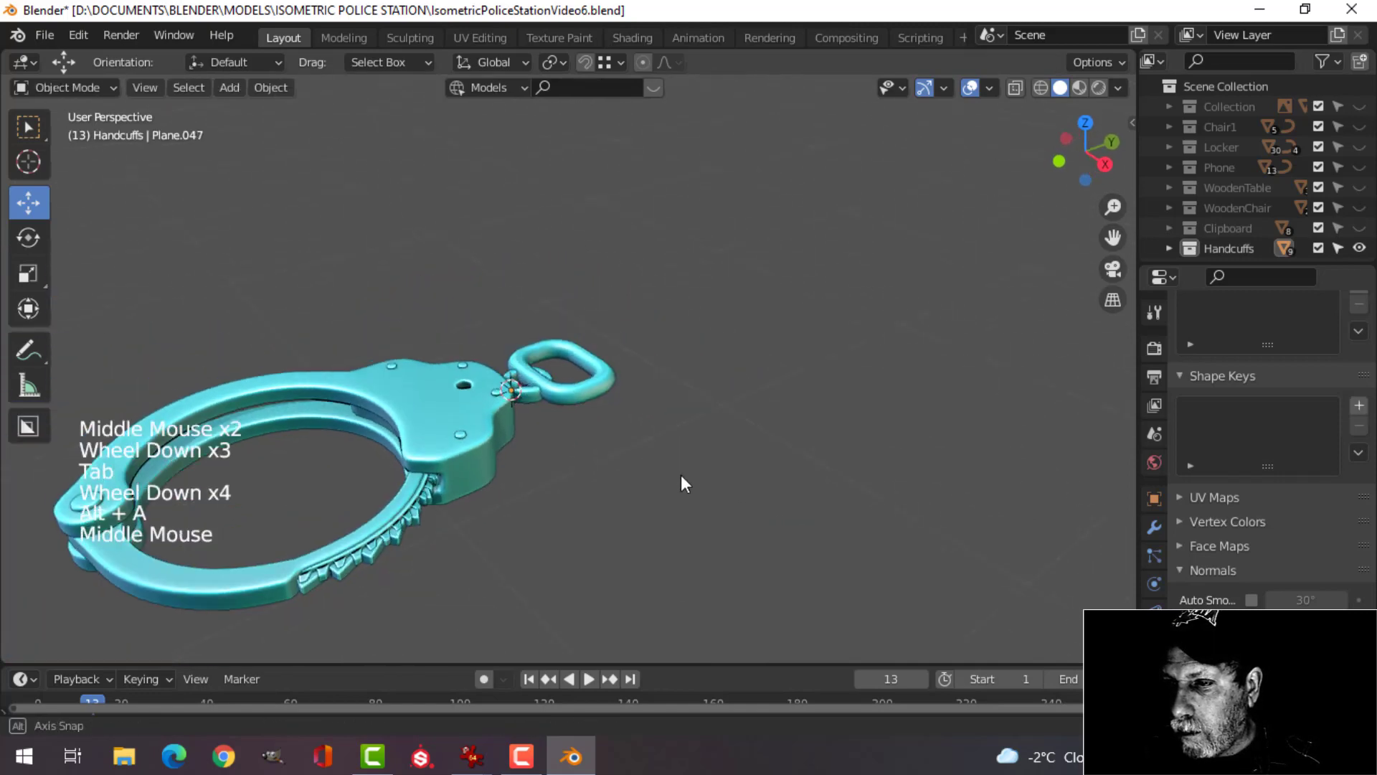
Add a level 1 subdivision surface to the link.
scroll(644, 454, "up", 3)
left_click(645, 431)
key("ctrl+1")
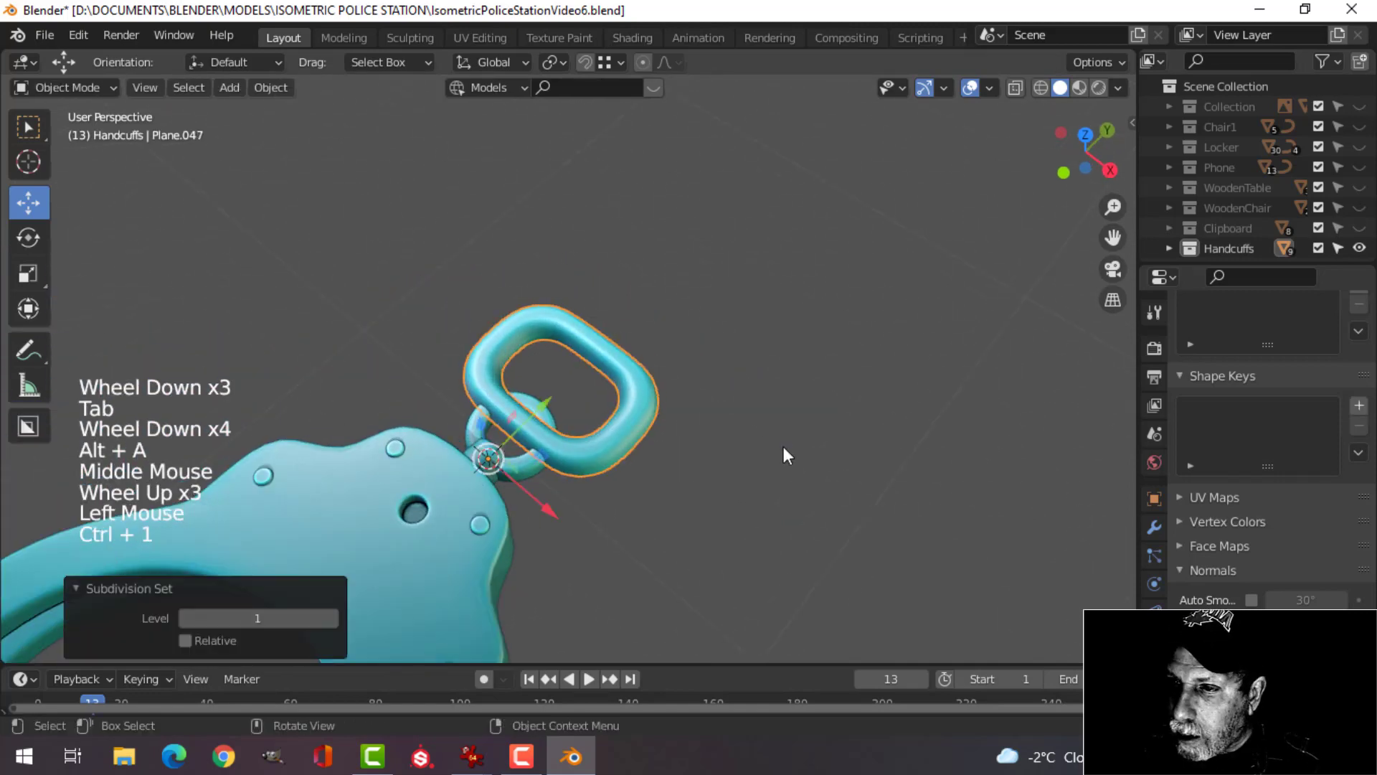
key("alt+a")
middle_click_drag(783, 446, 631, 395)
Rotate the link's whole mesh 90° about the X axis so it stands upright.
left_click(639, 417)
key("KP_7")
scroll(732, 416, "down", 2)
key("Tab")
key("a")
middle_click_drag(631, 395, 707, 375)
scroll(689, 402, "up", 2)
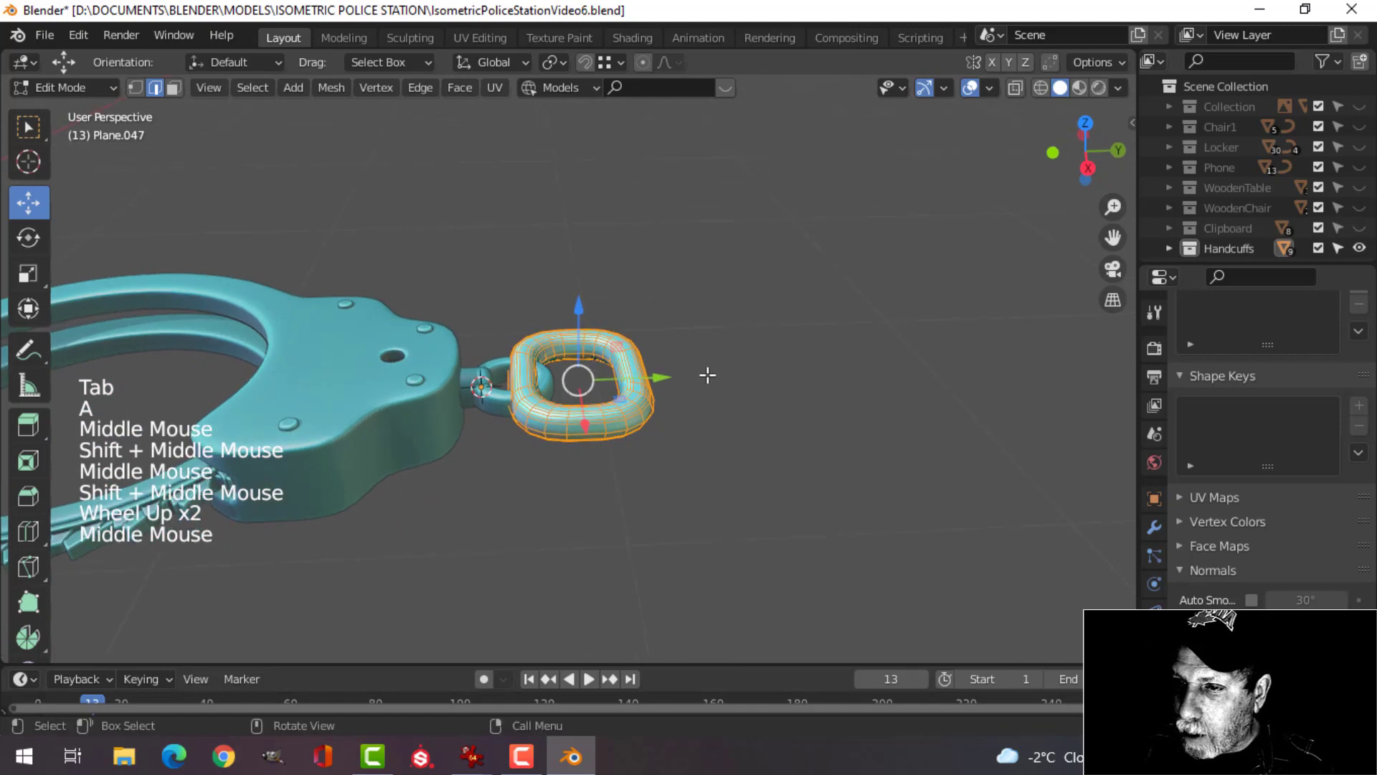
type("rx90")
key("Return")
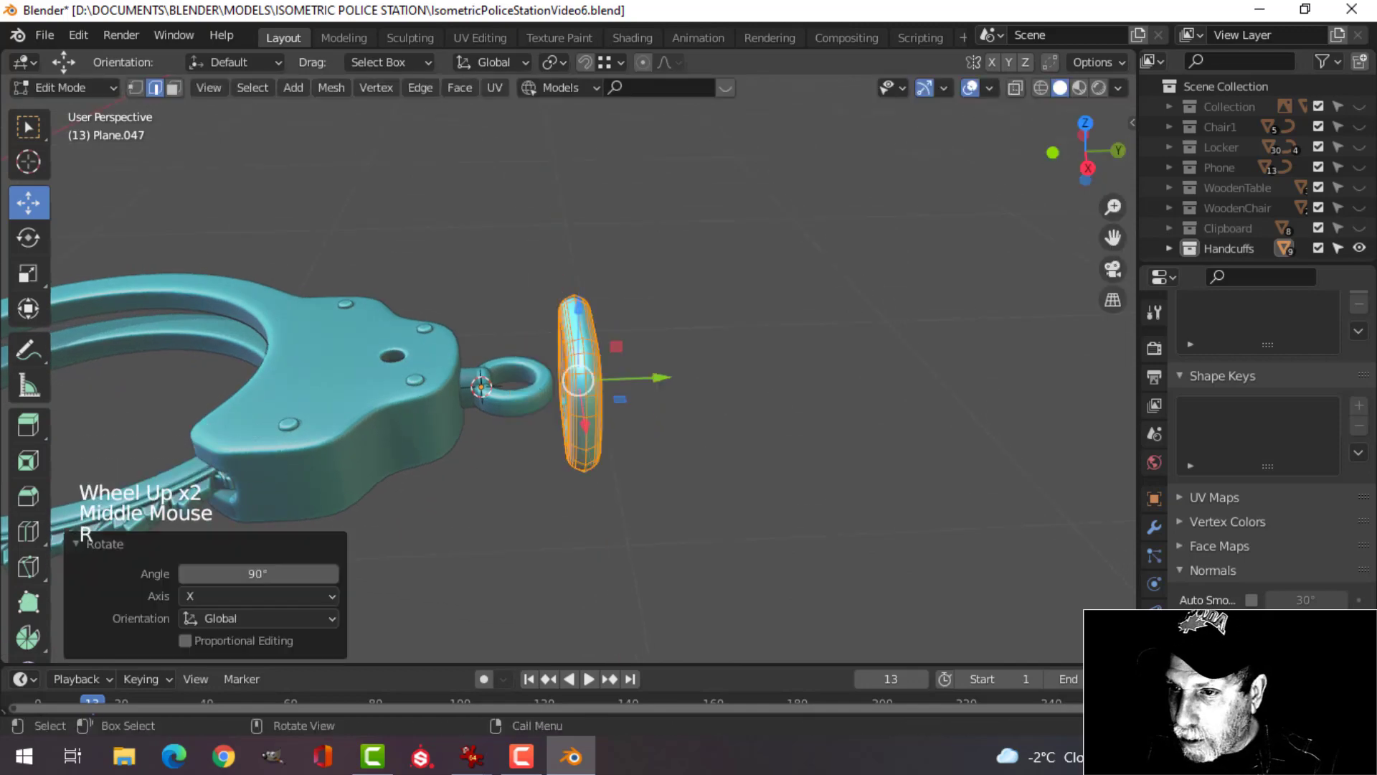
Move the upright link back along Y to the ring and about 0.063 m along X to pass through it.
middle_click_drag(726, 427, 712, 487)
left_click_drag(655, 372, 597, 375)
middle_click_drag(596, 375, 649, 423)
left_click_drag(649, 423, 725, 420)
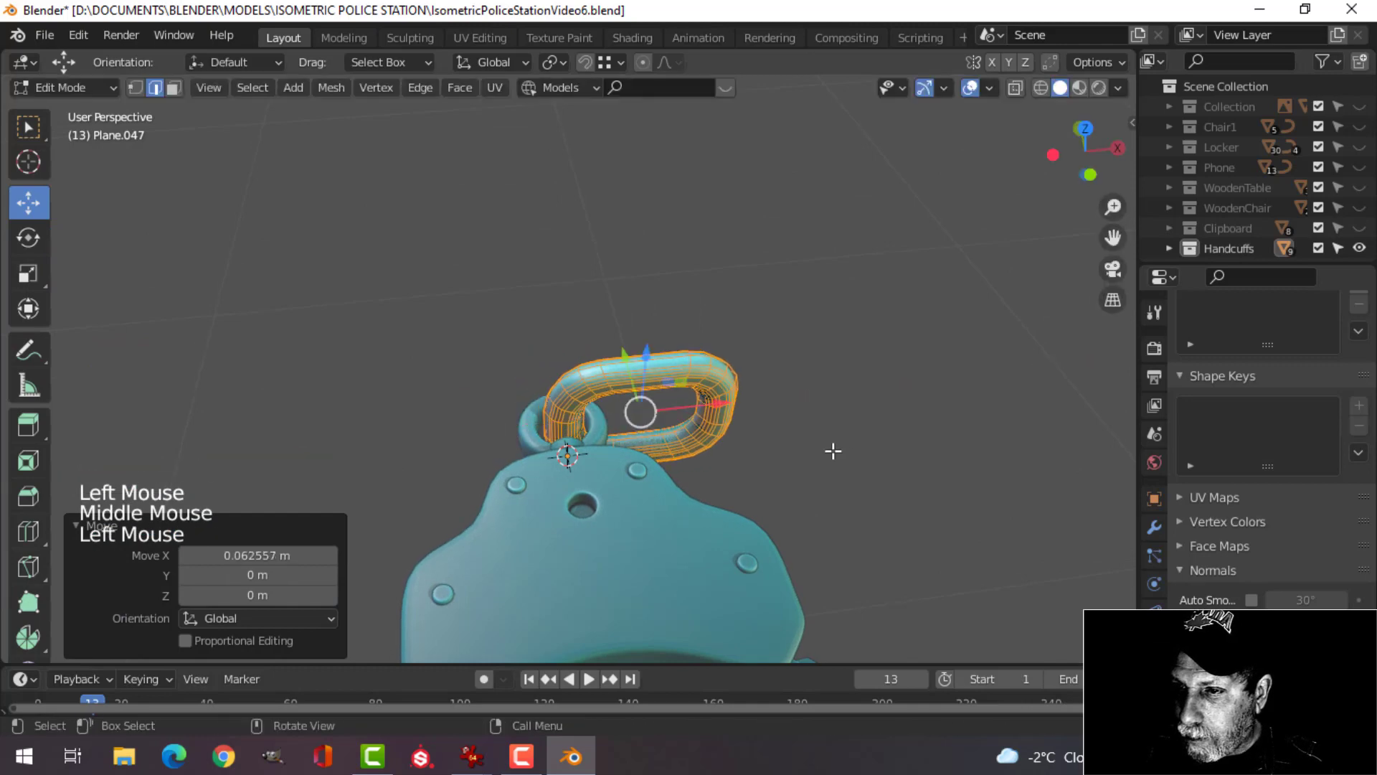
middle_click_drag(830, 452, 640, 397)
scroll(621, 410, "up", 2)
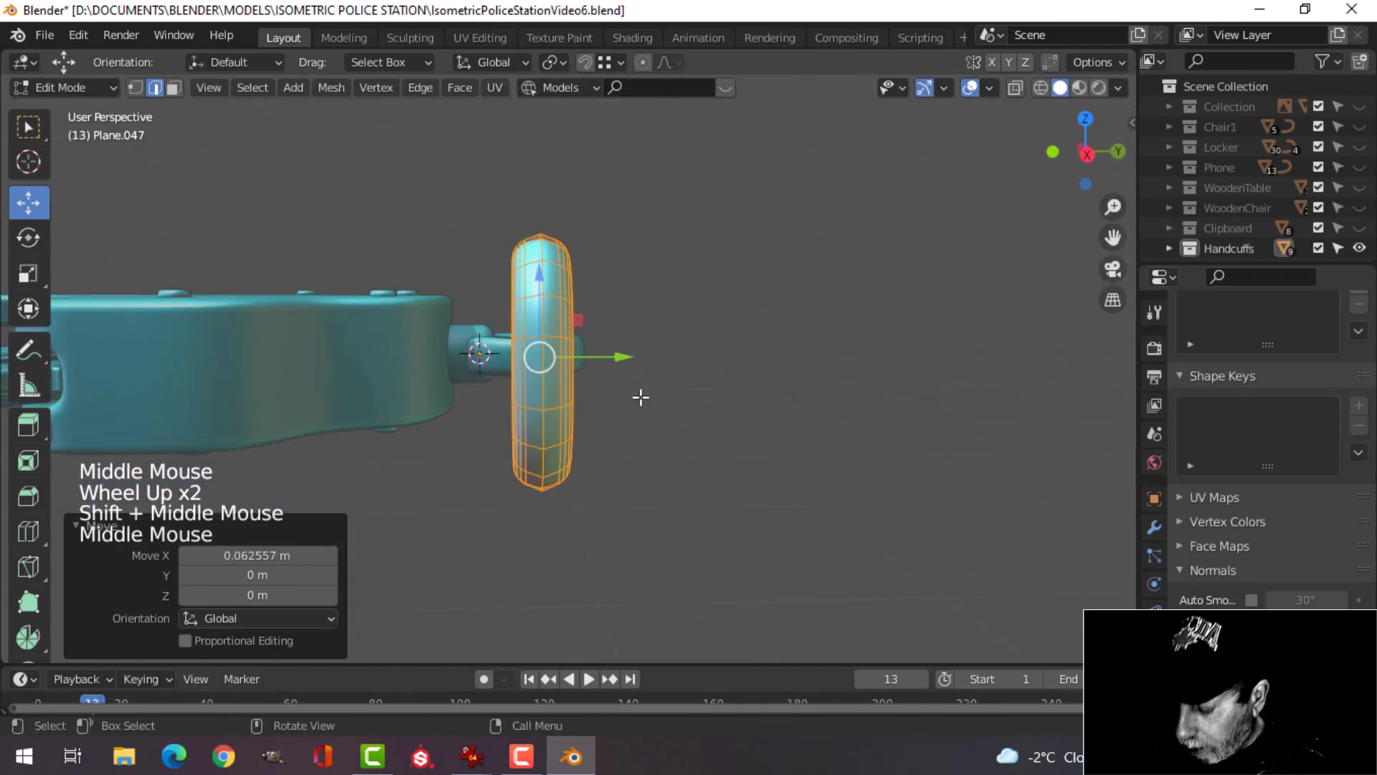
Tilt the link about 28.1° in the right view and shift it about 0.006 m along Y and 0.008 m along Z.
key("KP_3")
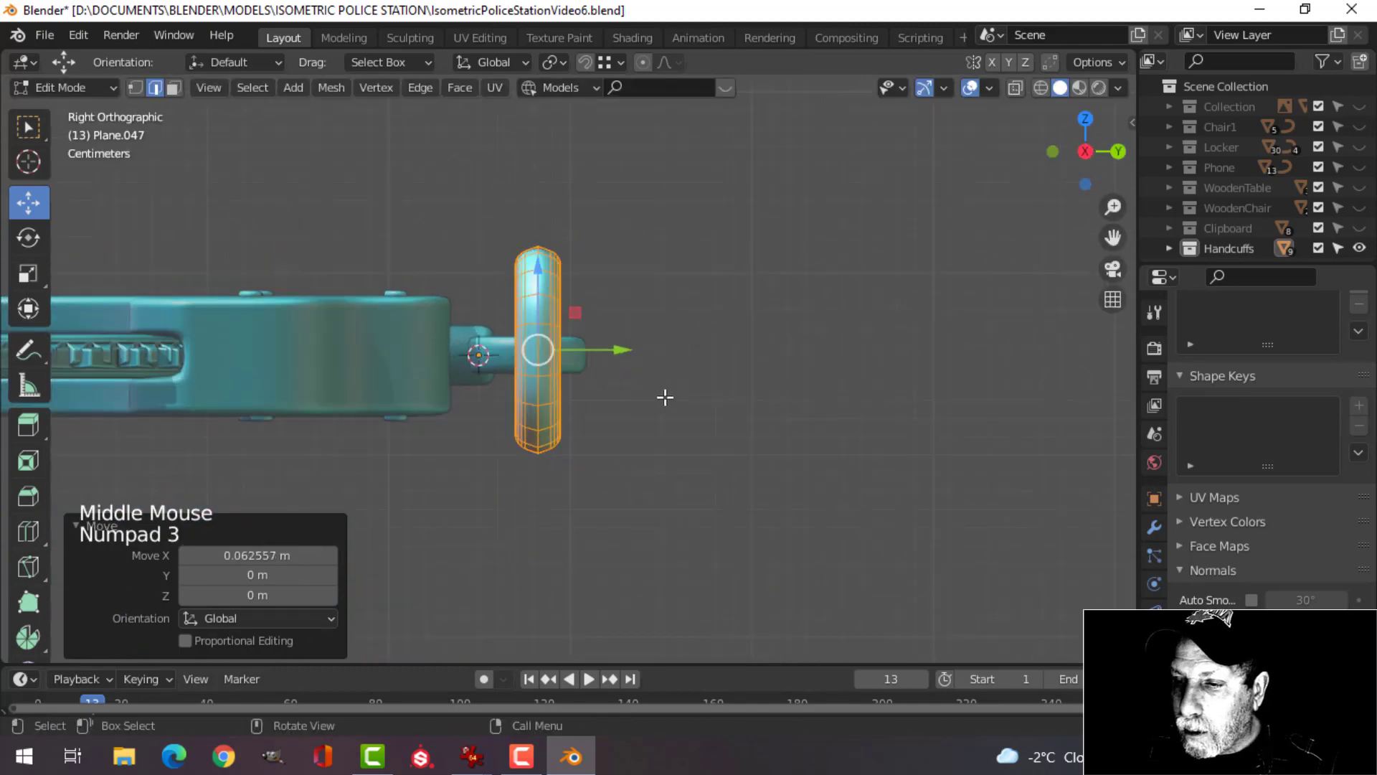
key("r")
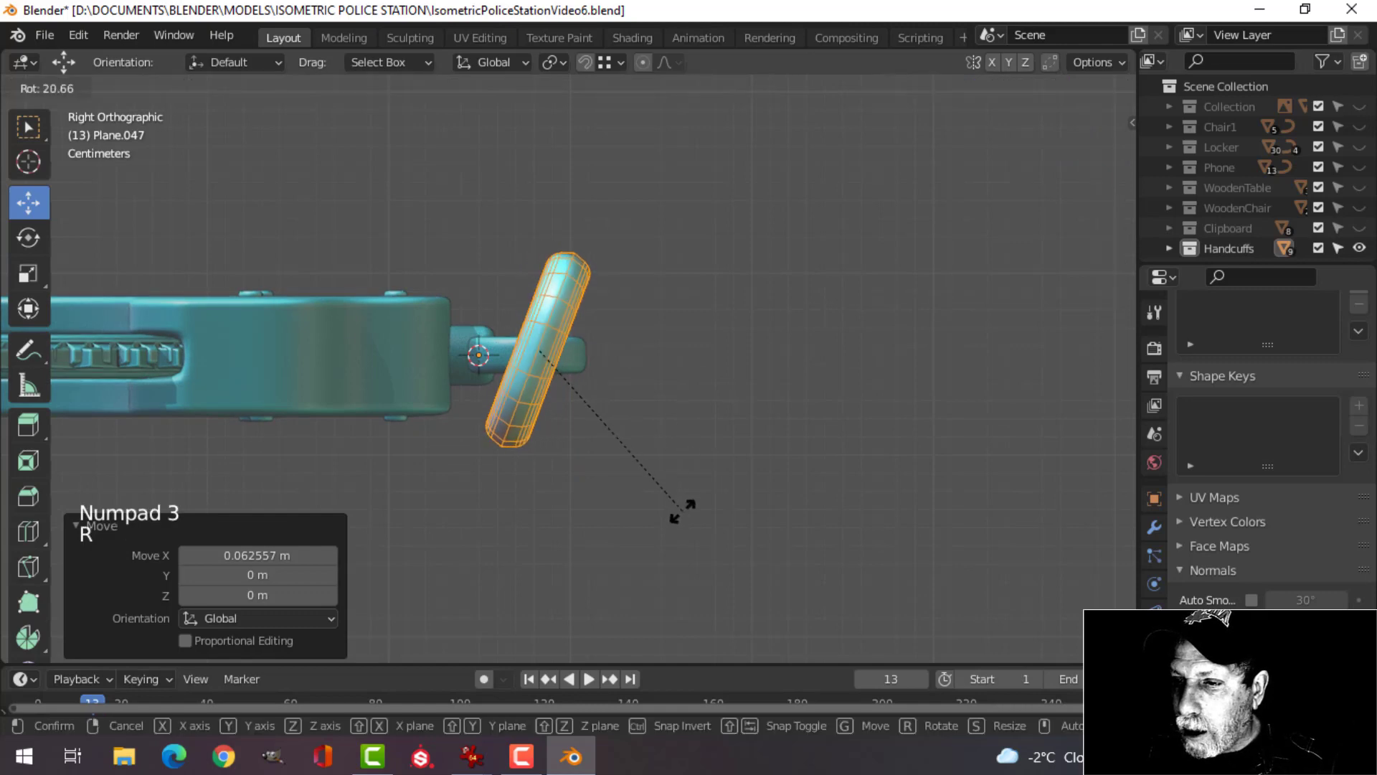
left_click(679, 513)
key("g")
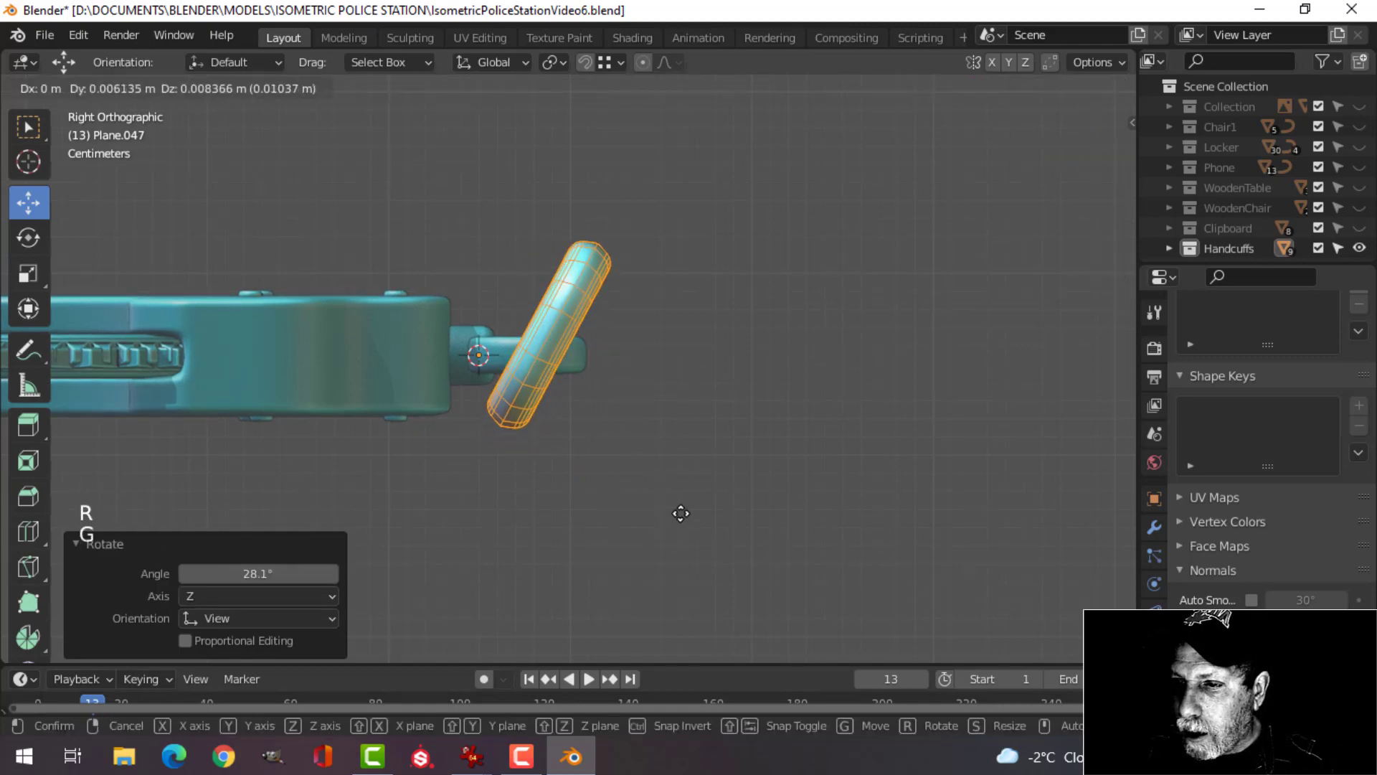
left_click(681, 513)
middle_click_drag(682, 514, 767, 534)
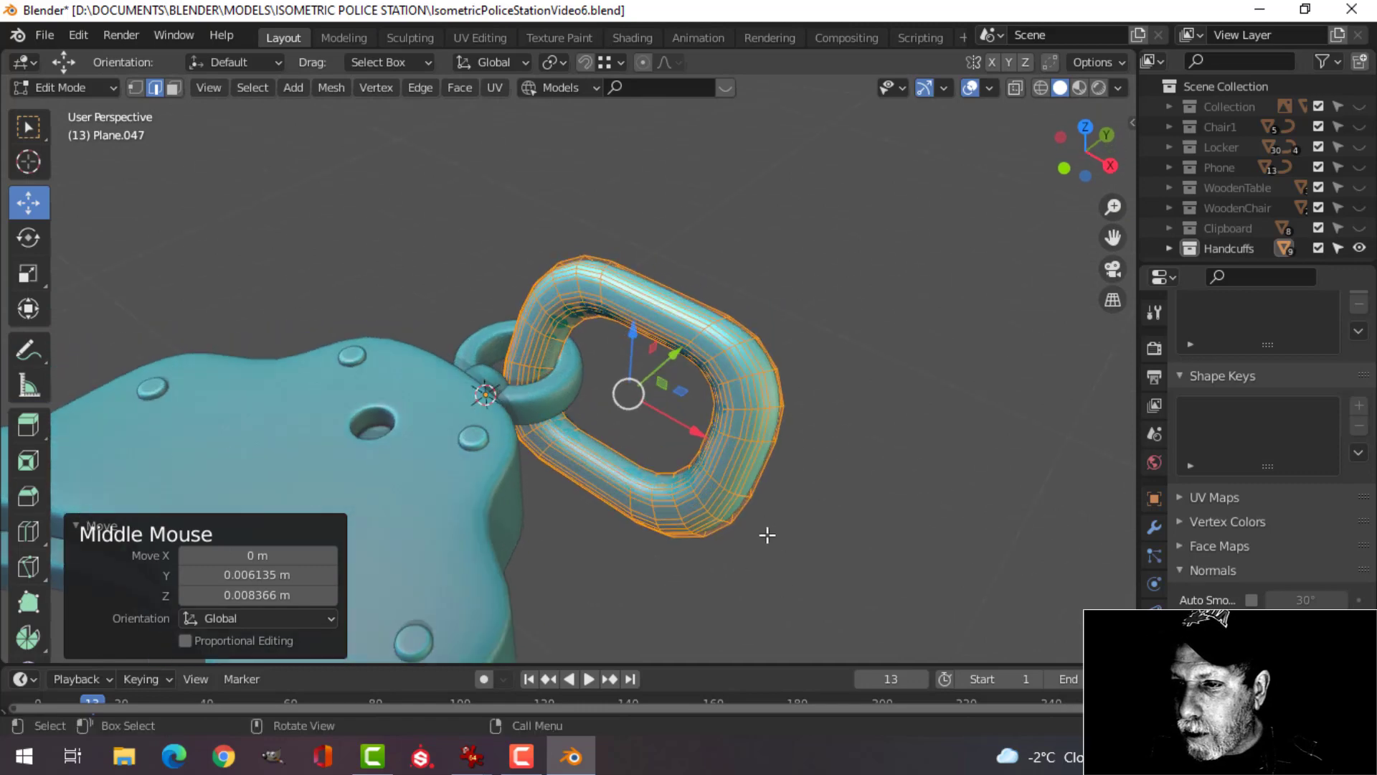
left_click_drag(708, 447, 916, 476)
middle_click_drag(916, 477, 818, 470)
Leave mesh editing, select the finished link and save the file.
key("alt+a")
key("Tab")
scroll(735, 435, "down", 3)
key("alt+a")
middle_click_drag(735, 435, 708, 463)
left_click(752, 368)
key("KP_7")
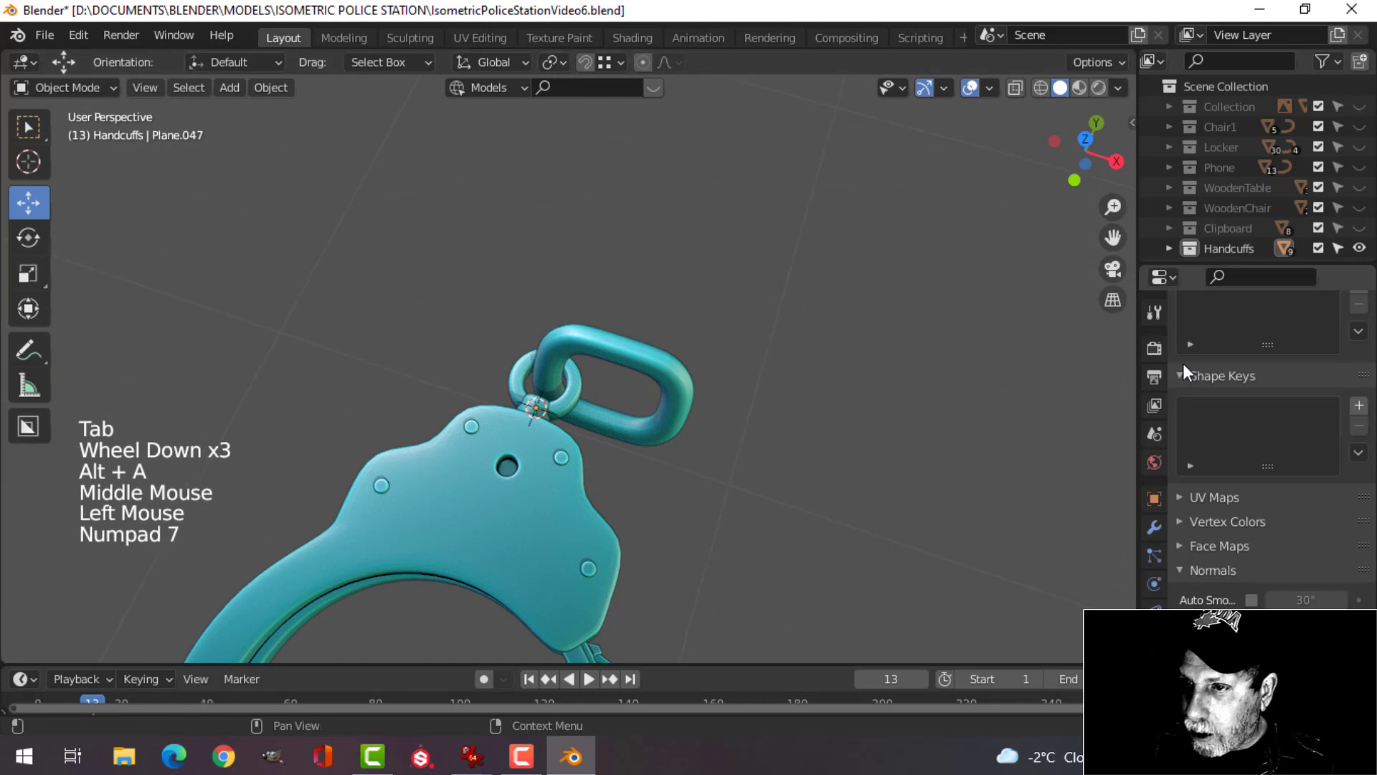
left_click(605, 345)
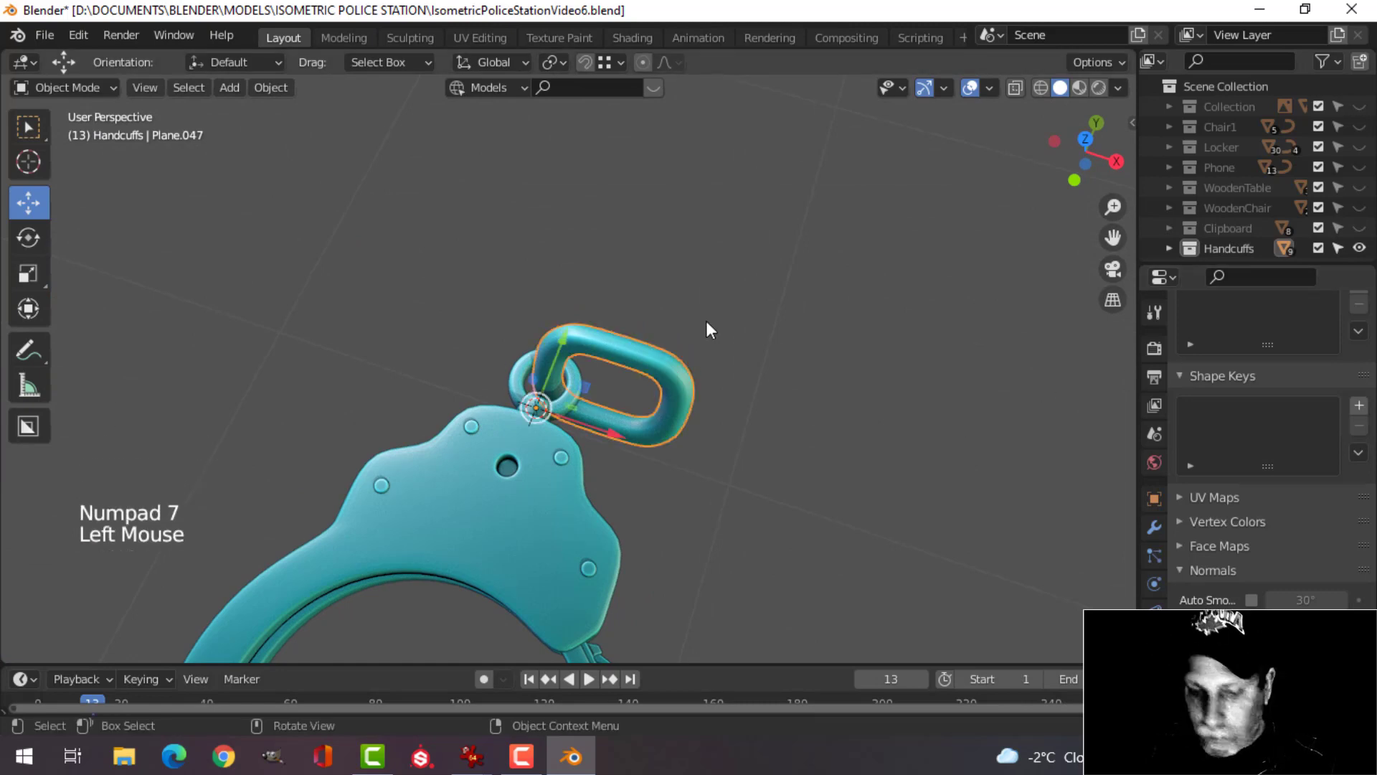
key("ctrl+s")
Duplicate the link in the top view and move the copy about 0.083 m along X and 0.017 m along Y.
key("KP_7")
middle_click_drag(515, 304, 399, 289, "shift")
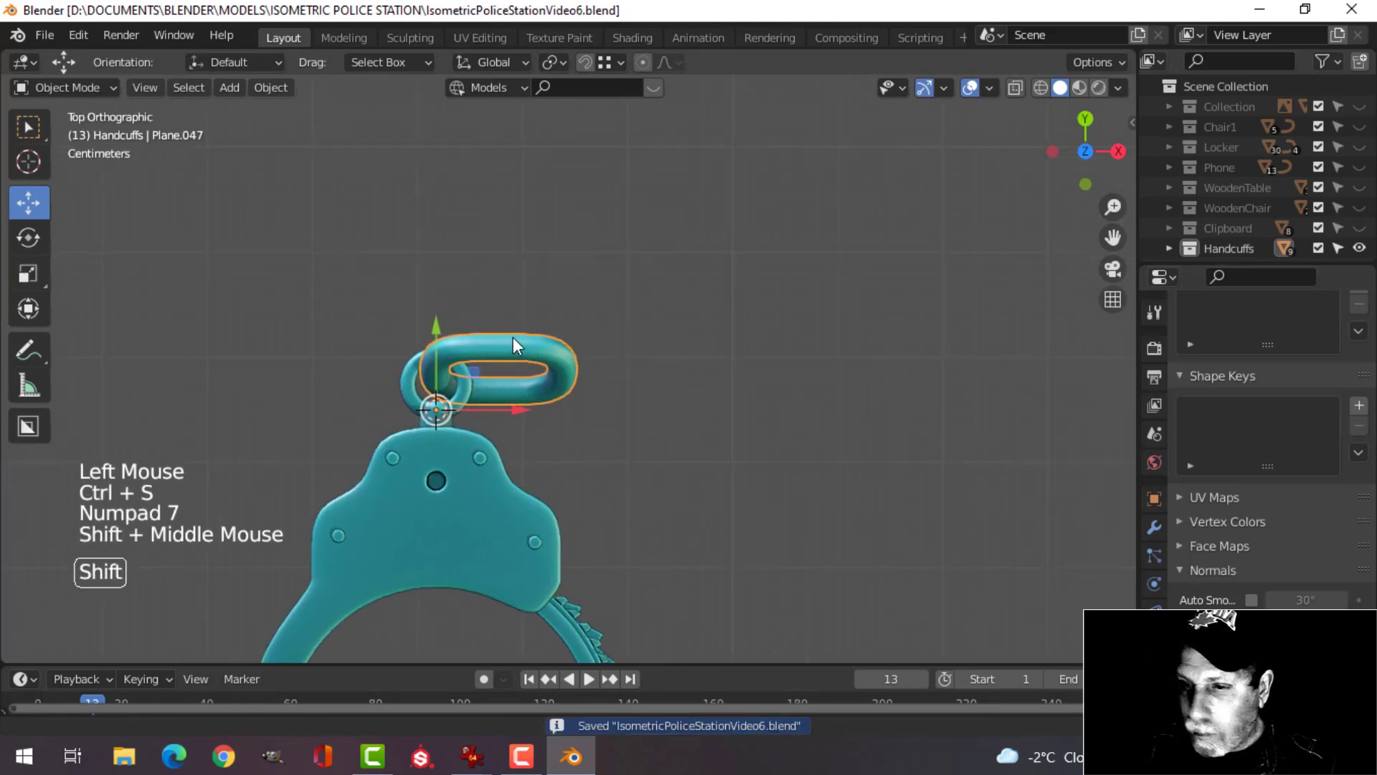
key("shift+d")
key("g")
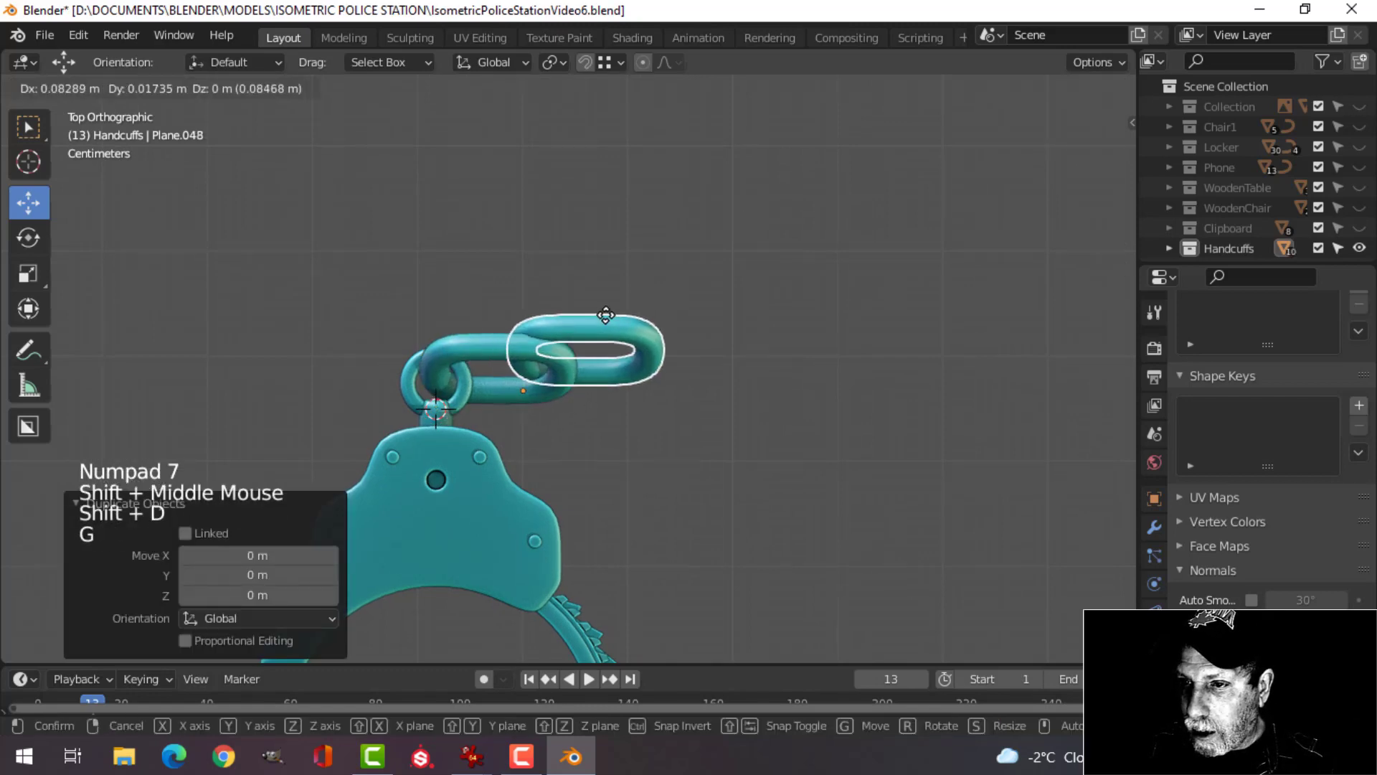
left_click(607, 315)
middle_click_drag(607, 315, 708, 355)
Rotate the second link about -53.4° in the right view and reposition it to cross the first link.
key("KP_3")
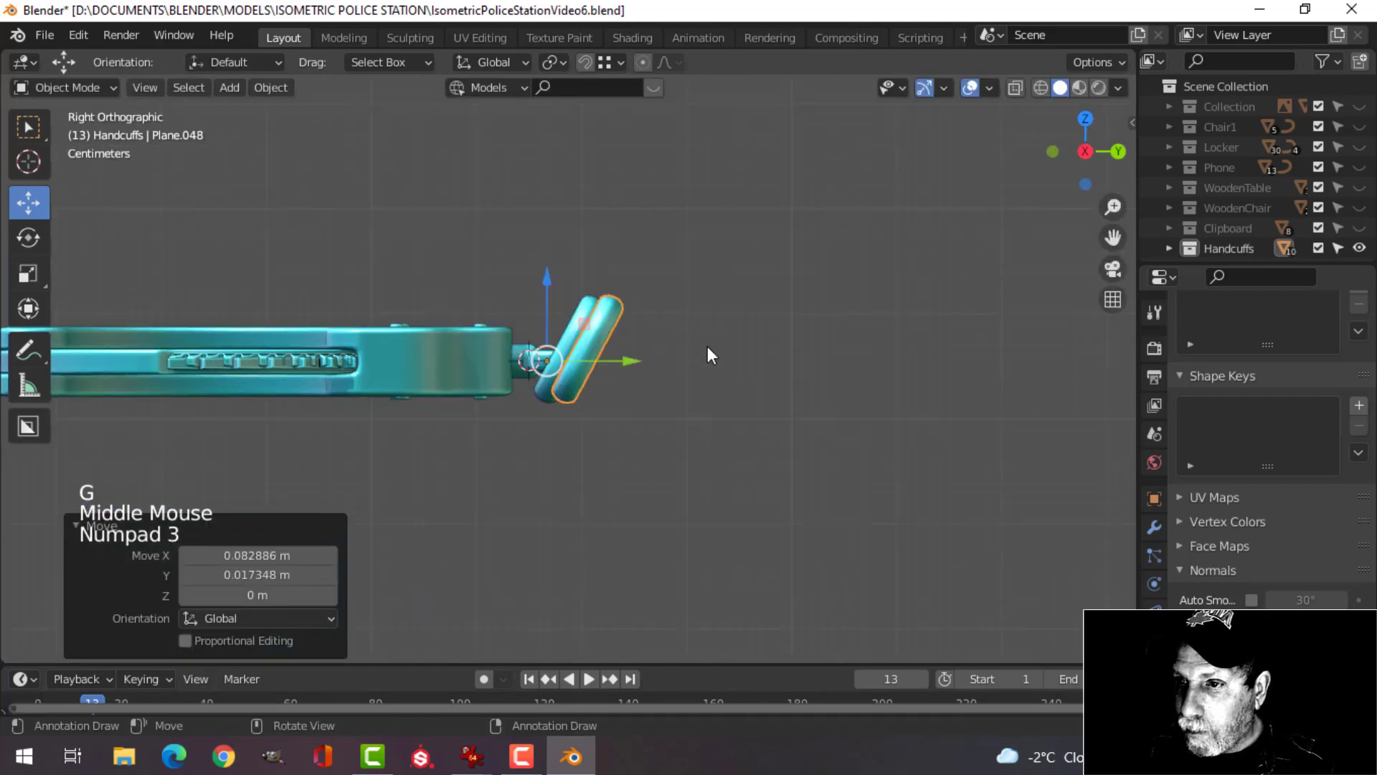
key("r")
left_click(558, 309)
key("g")
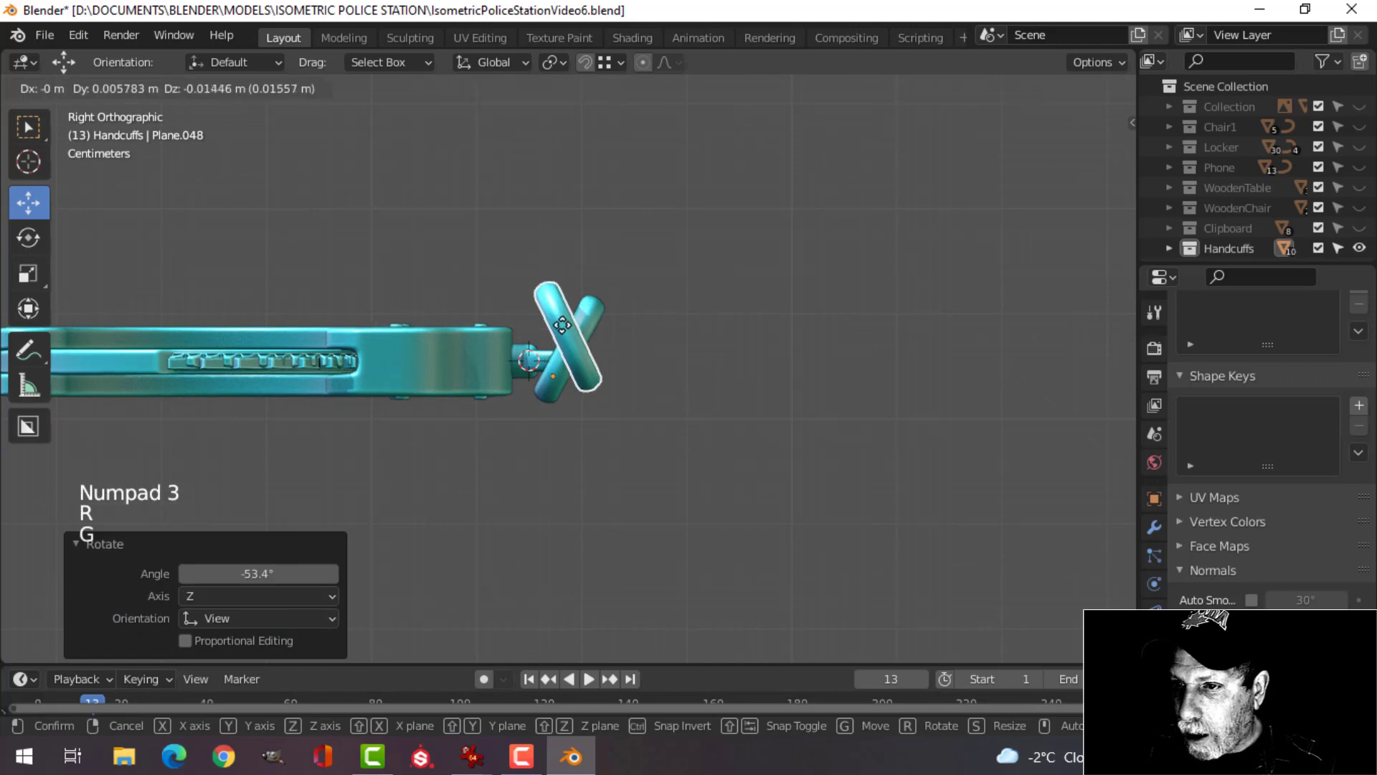
left_click(578, 385)
middle_click_drag(577, 385, 623, 448)
Fine-tune the second link's position so it interlocks with the first link.
left_click(587, 373)
left_click_drag(587, 373, 582, 376)
key("alt+a")
middle_click_drag(676, 391, 699, 365)
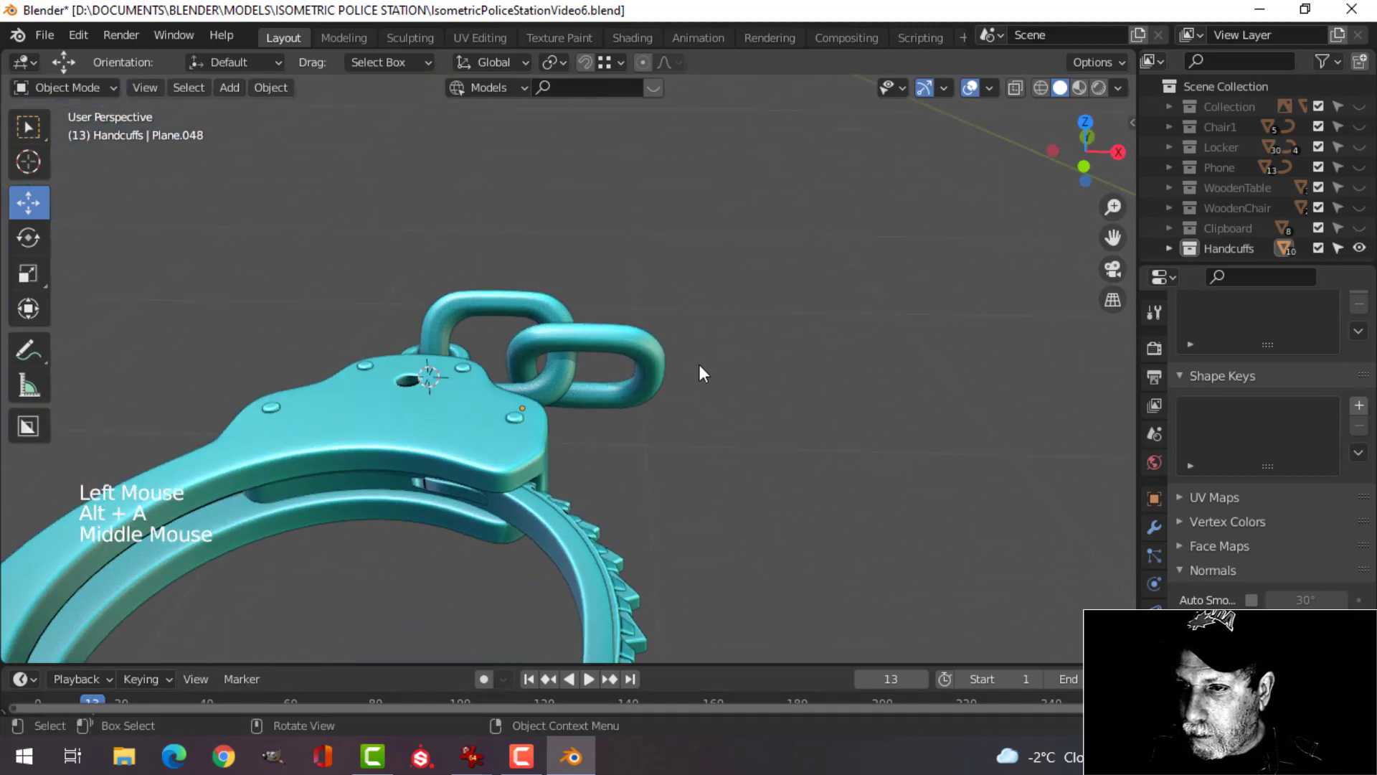
left_click(661, 367)
left_click_drag(617, 404, 632, 400)
key("alt+a")
Duplicate both links together and move the copies about 0.175 m along X and 0.011 m along Y.
middle_click_drag(695, 353, 626, 347)
left_click(567, 319)
left_click(637, 366, "shift")
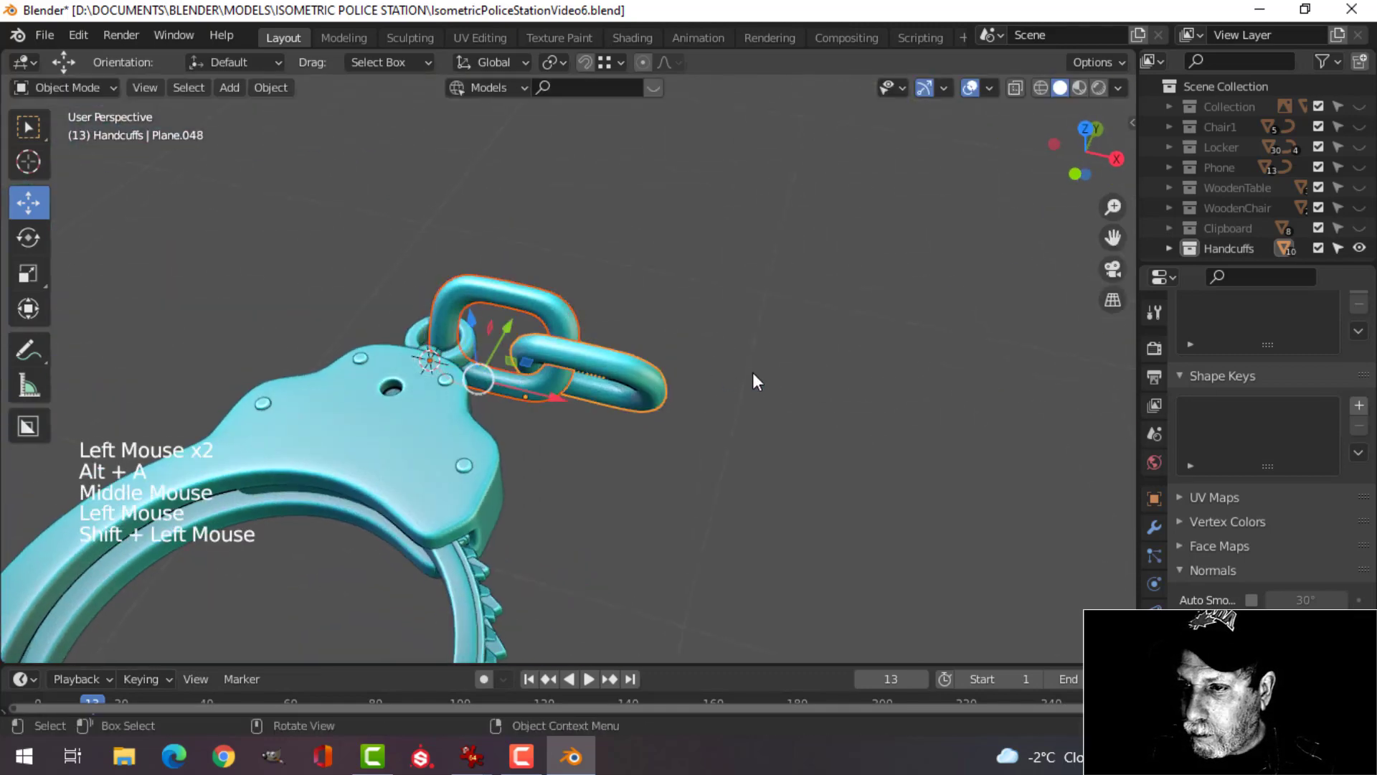
key("KP_7")
key("shift+d")
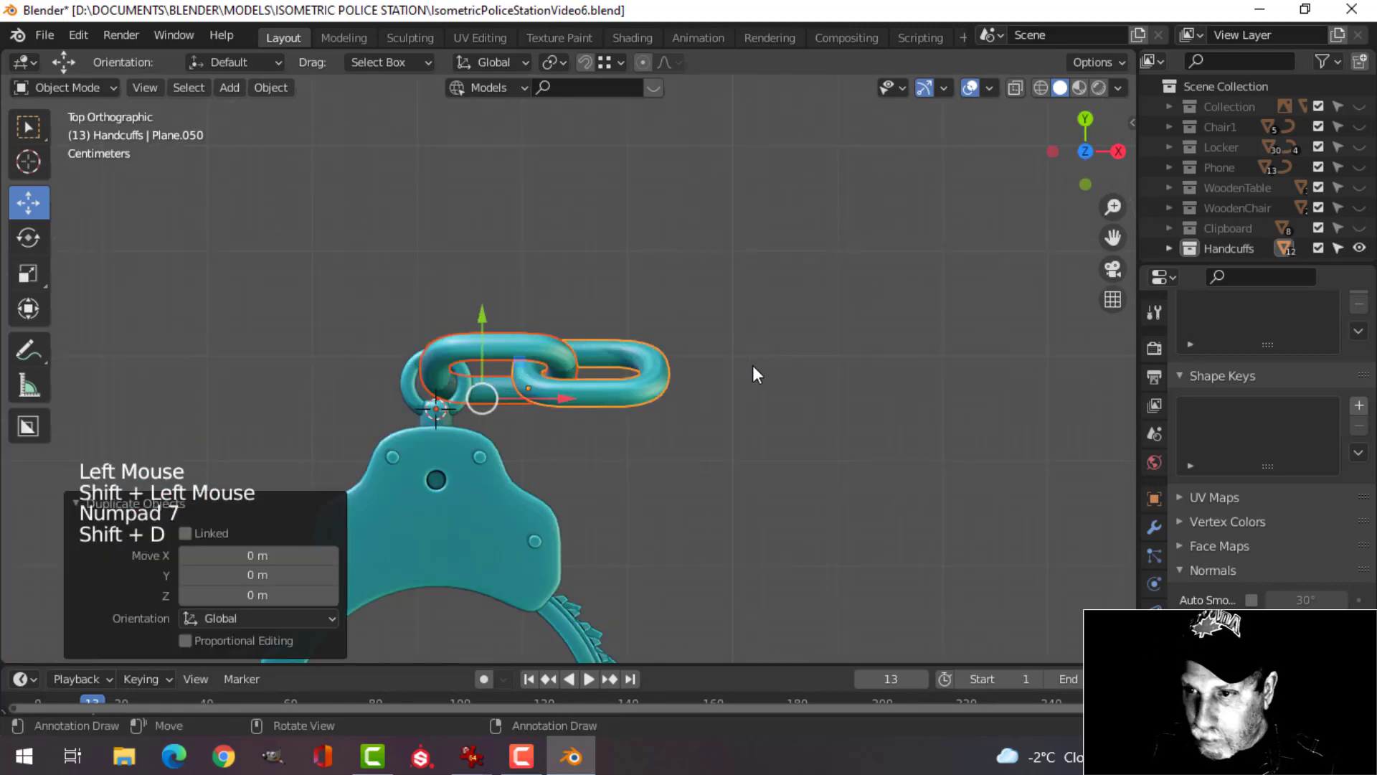
key("g")
left_click(936, 354)
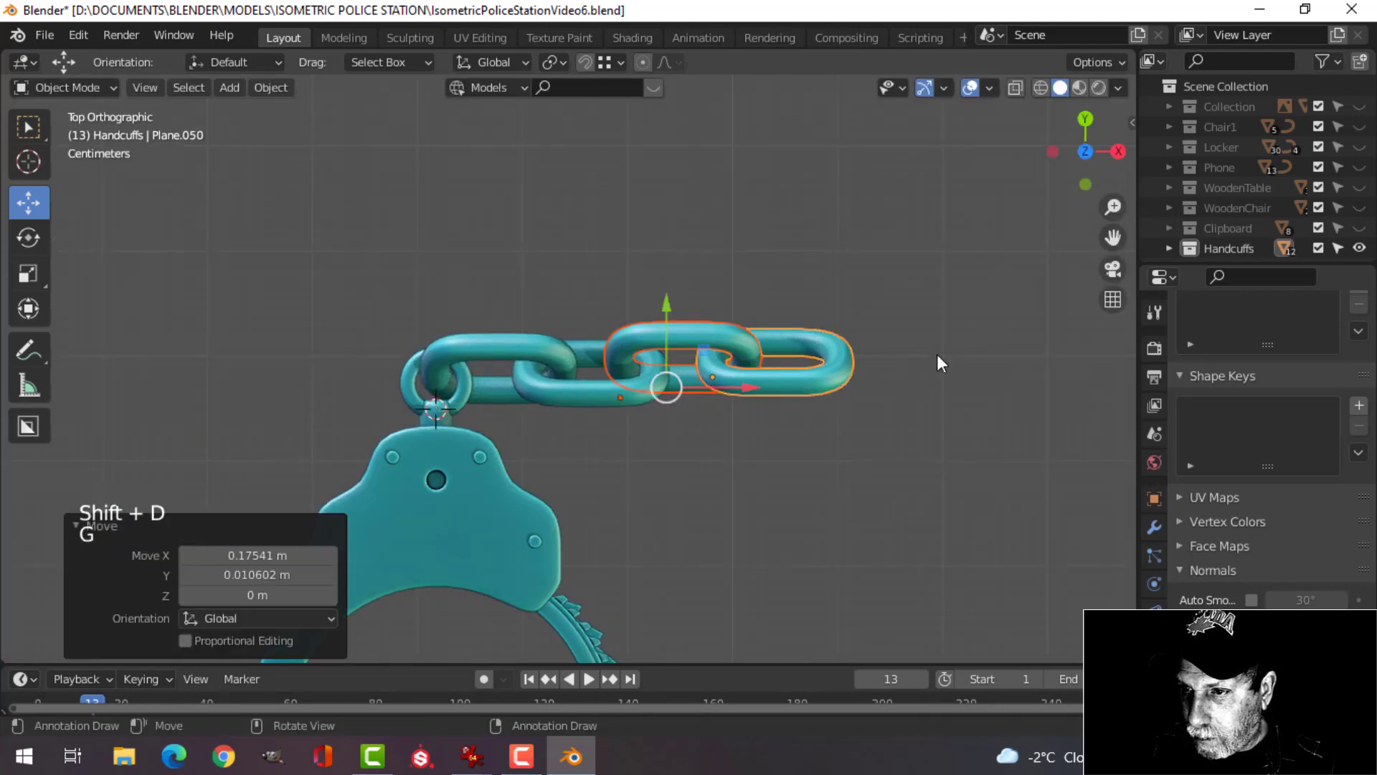
middle_click_drag(836, 326, 764, 301, "shift")
Rotate the copied pair about -35.1° in the top view and reposition it to hook into the second link.
key("r")
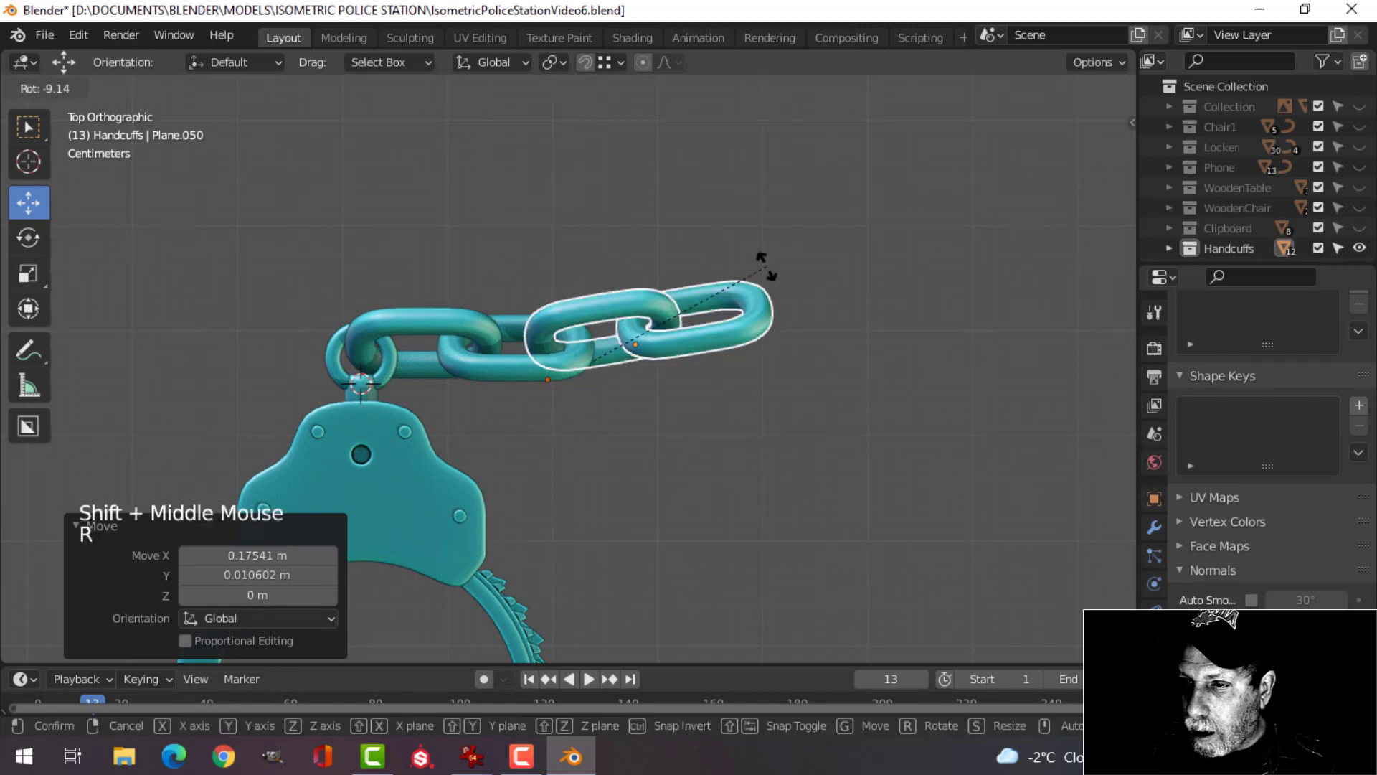
left_click(735, 167)
key("g")
key("y")
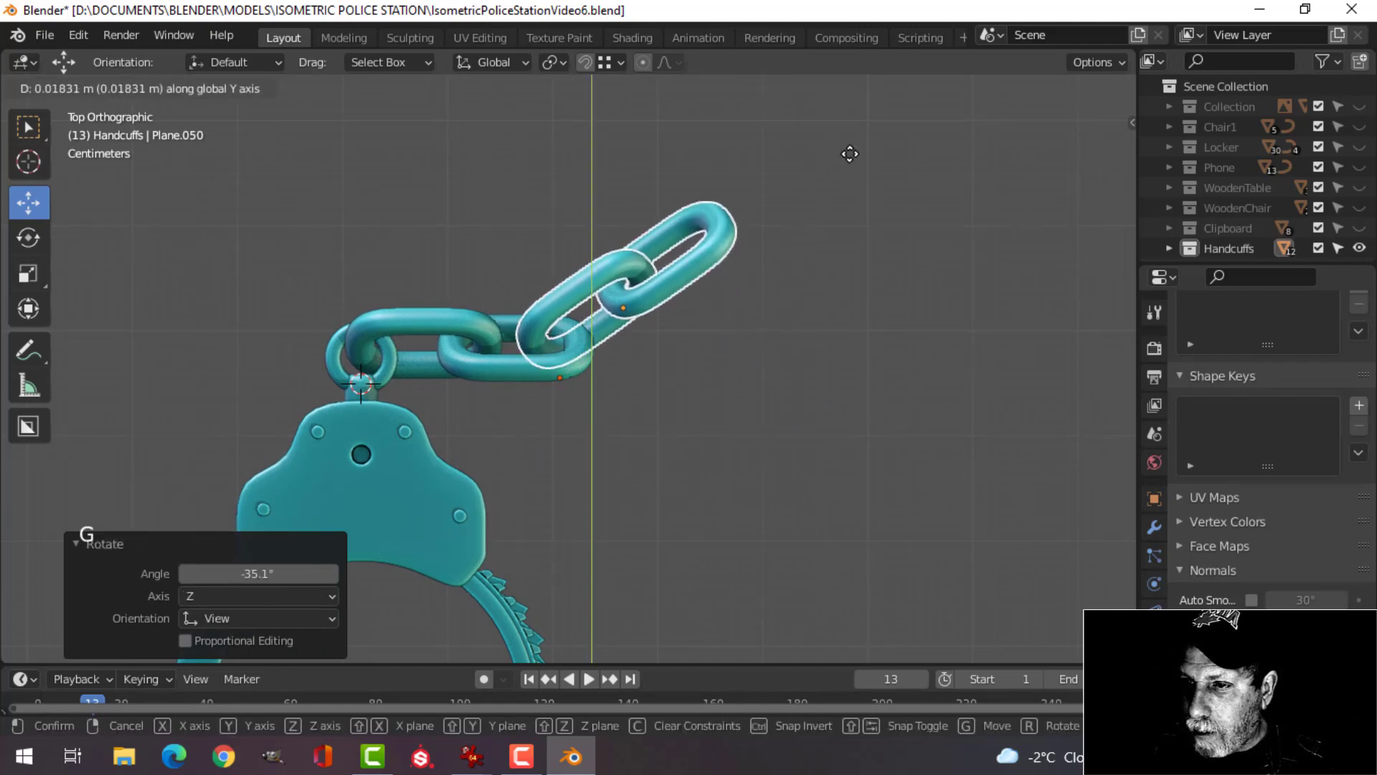
left_click(854, 155)
key("g")
left_click(764, 349)
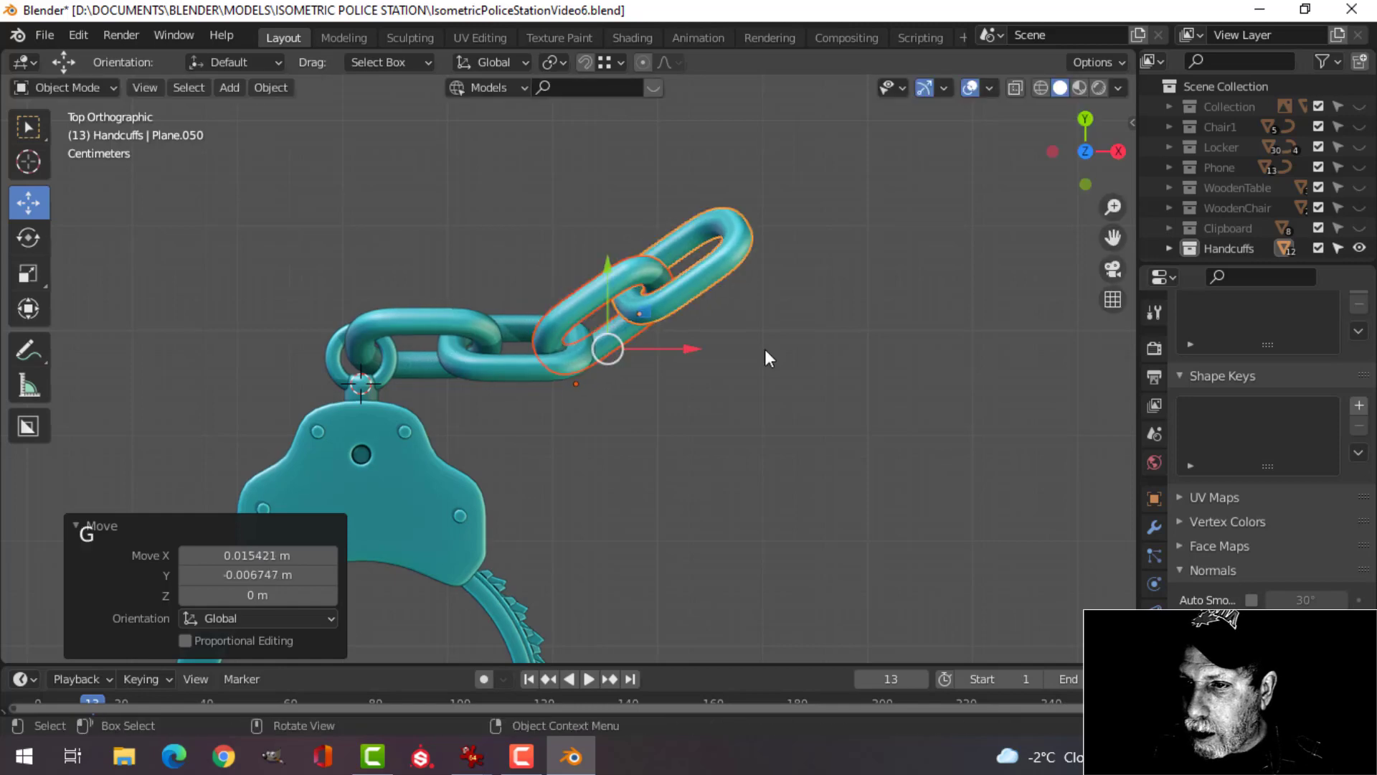
Check the four-link chain from several angles and save the file.
middle_click_drag(765, 349, 736, 361)
key("alt+a")
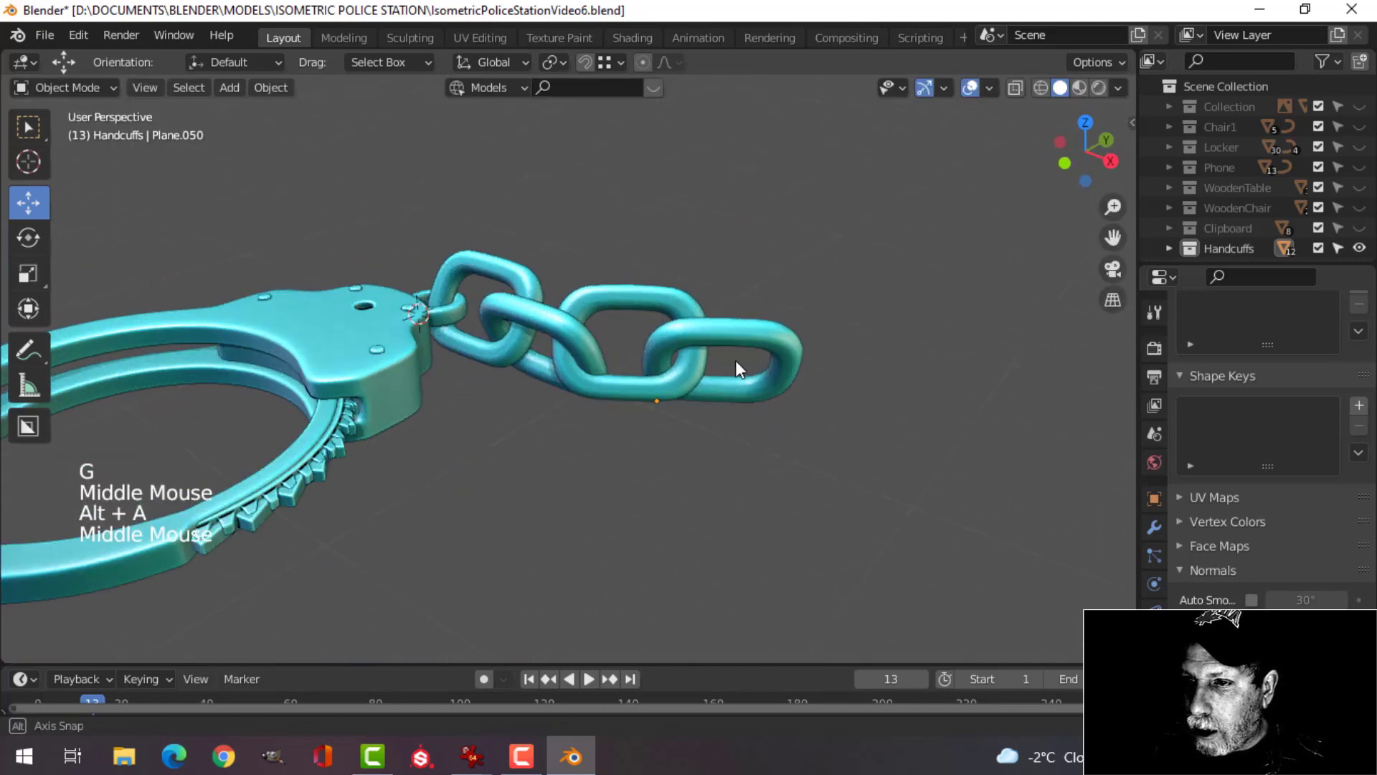
scroll(691, 381, "down", 6)
middle_click_drag(628, 390, 666, 479)
scroll(654, 463, "up", 2)
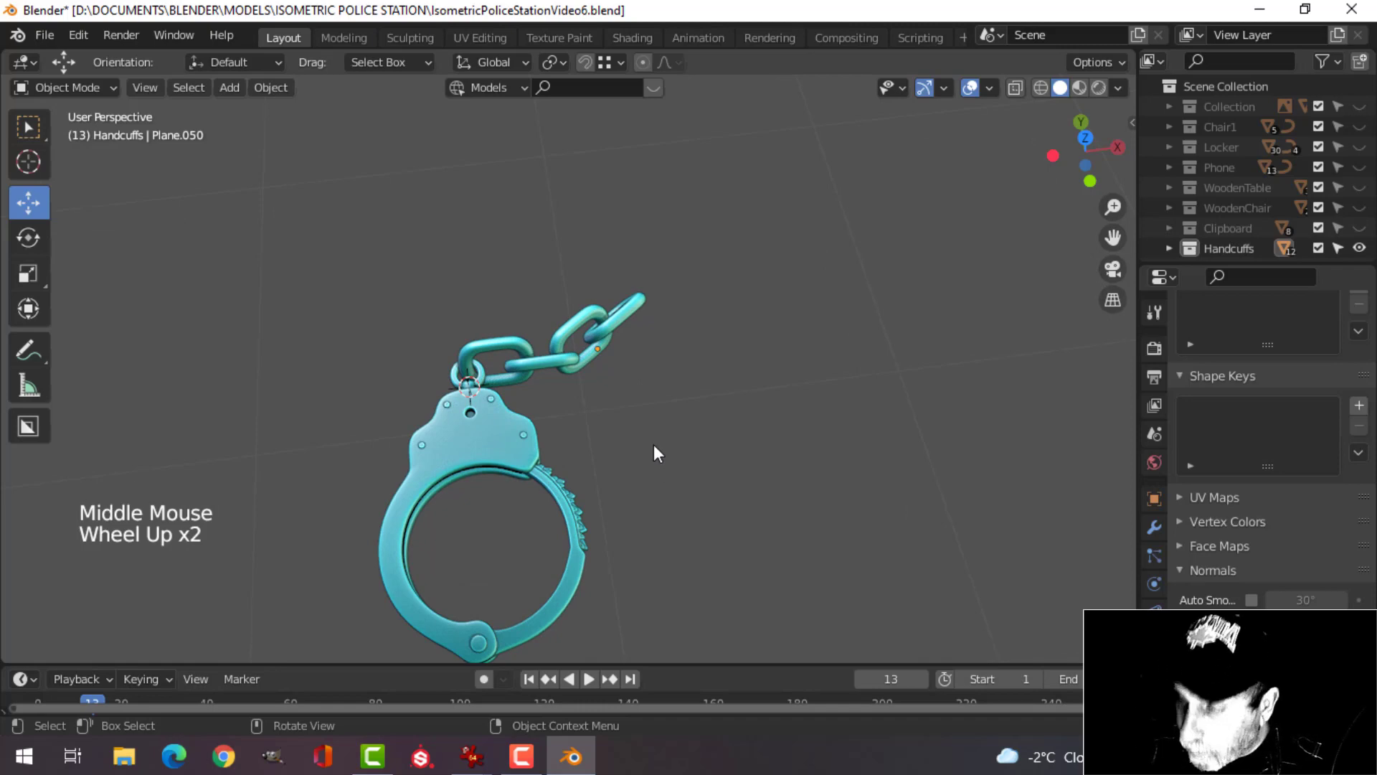
key("KP_7")
key("ctrl+s")
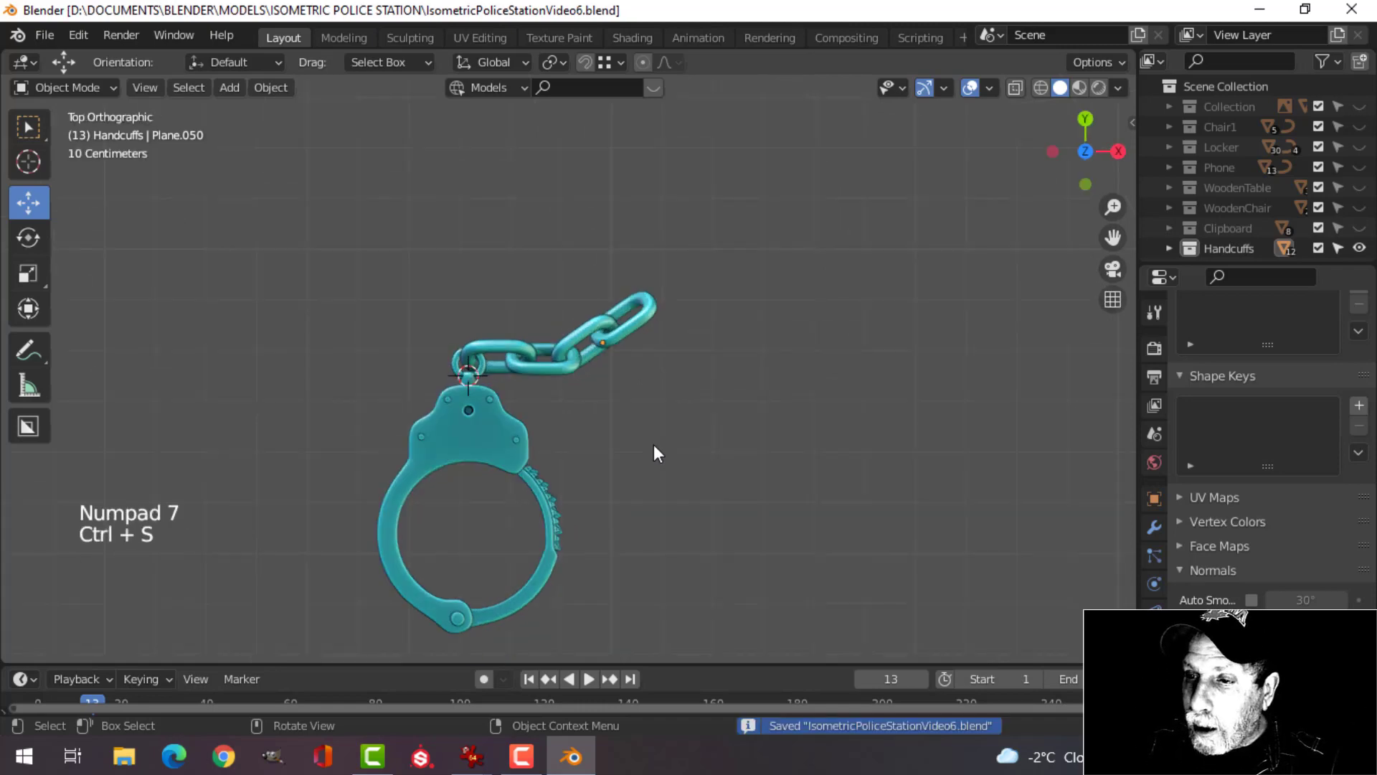
scroll(655, 452, "up", 3)
scroll(655, 458, "down", 2)
middle_click_drag(655, 459, 634, 358, "shift")
scroll(615, 367, "up", 2)
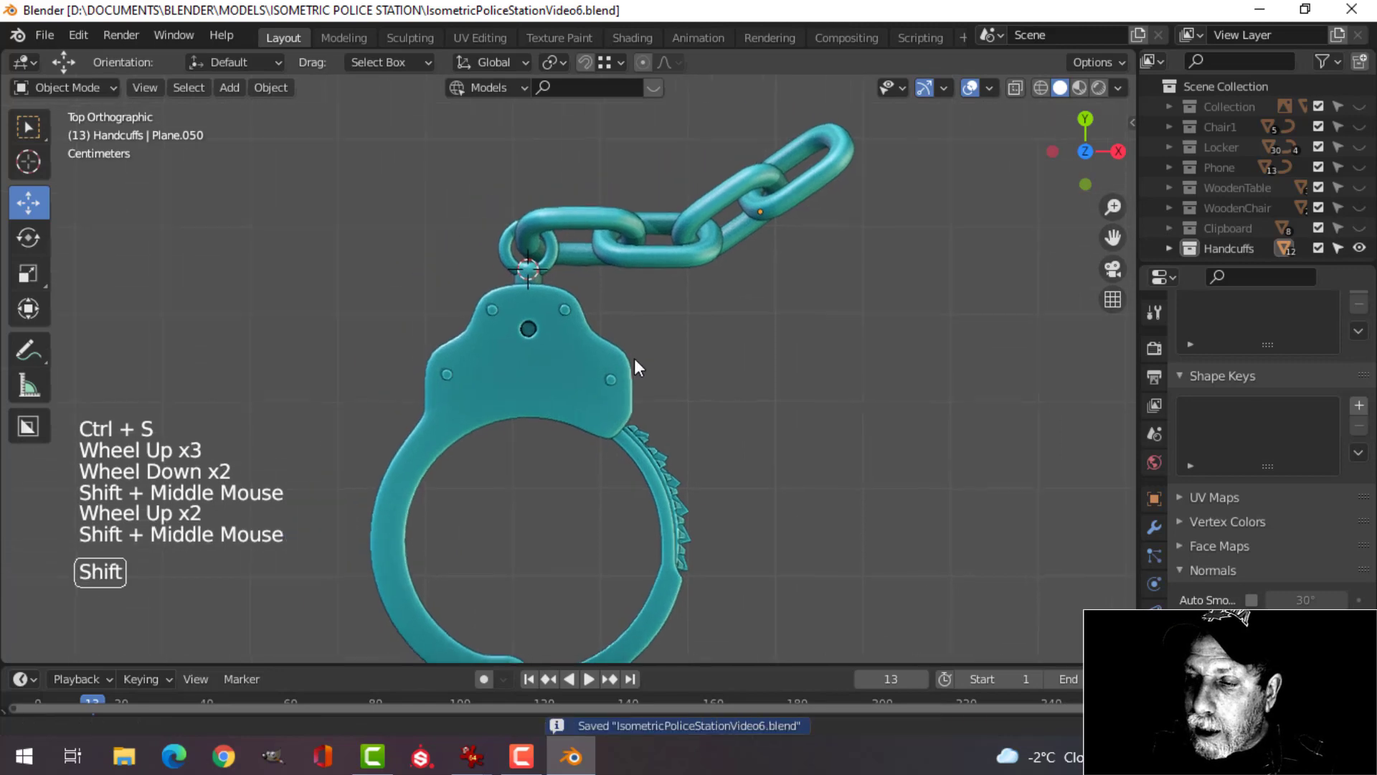
scroll(571, 303, "up", 2)
middle_click_drag(570, 303, 600, 340, "shift")
left_click(573, 394)
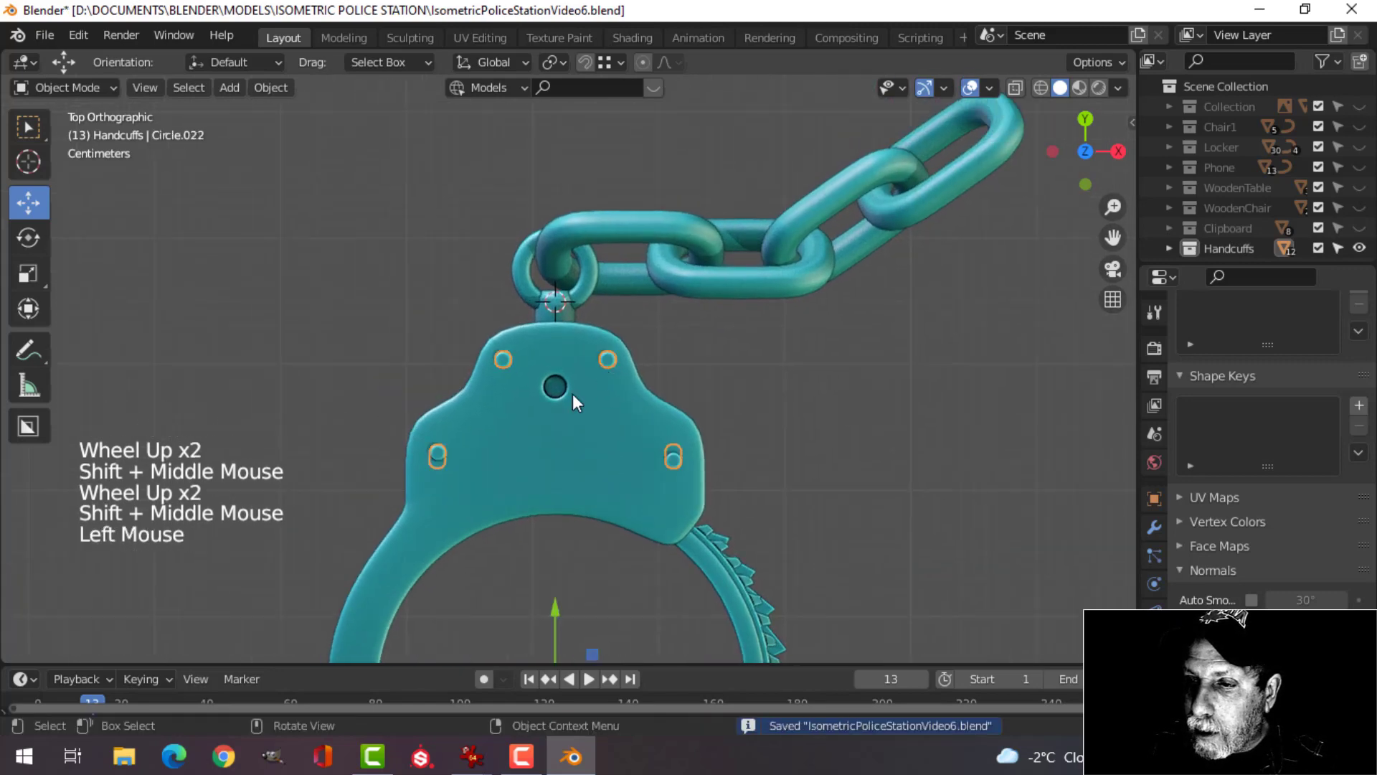
left_click(587, 337, "shift")
left_click(580, 291, "shift")
left_click(583, 294, "shift")
scroll(583, 294, "down", 1, "shift")
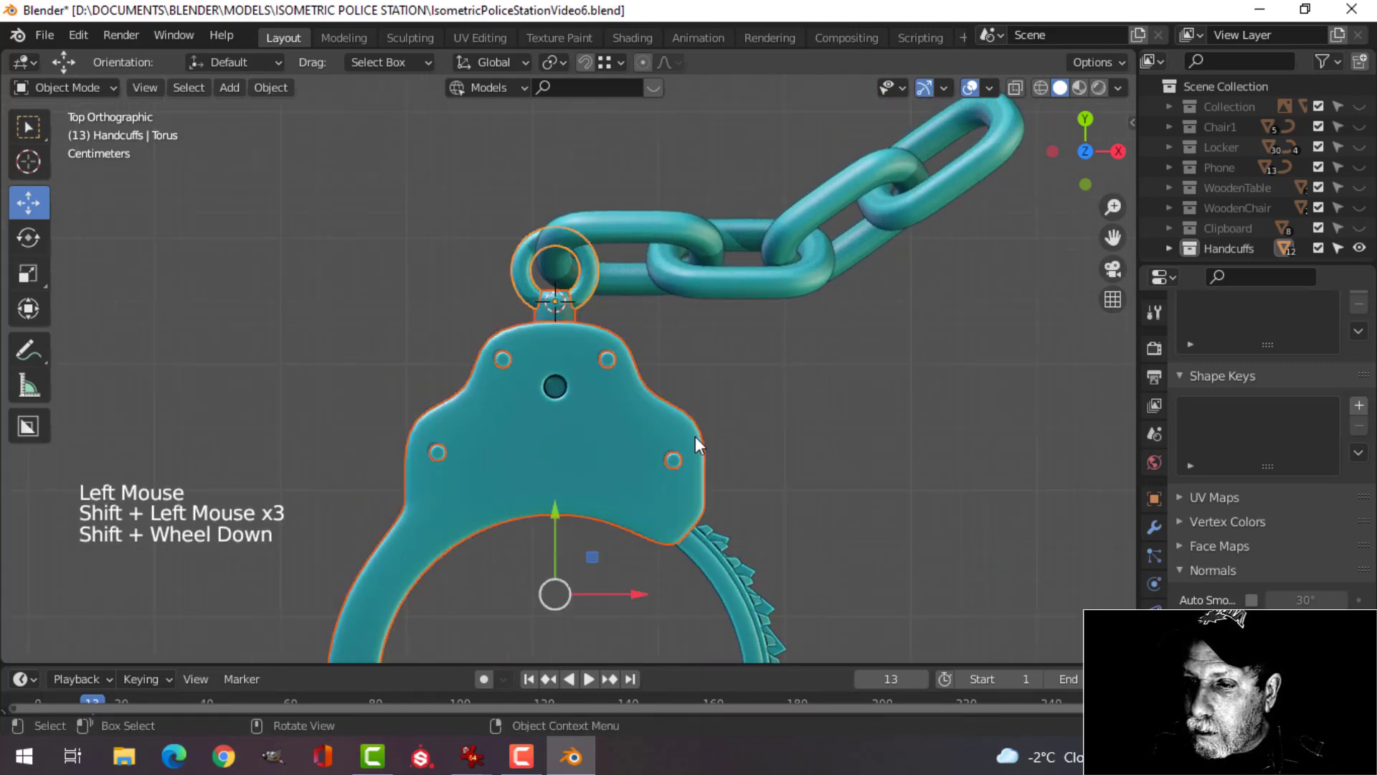
scroll(667, 387, "down", 2)
middle_click_drag(667, 388, 689, 353, "shift")
left_click(630, 388, "shift")
scroll(759, 416, "up", 3)
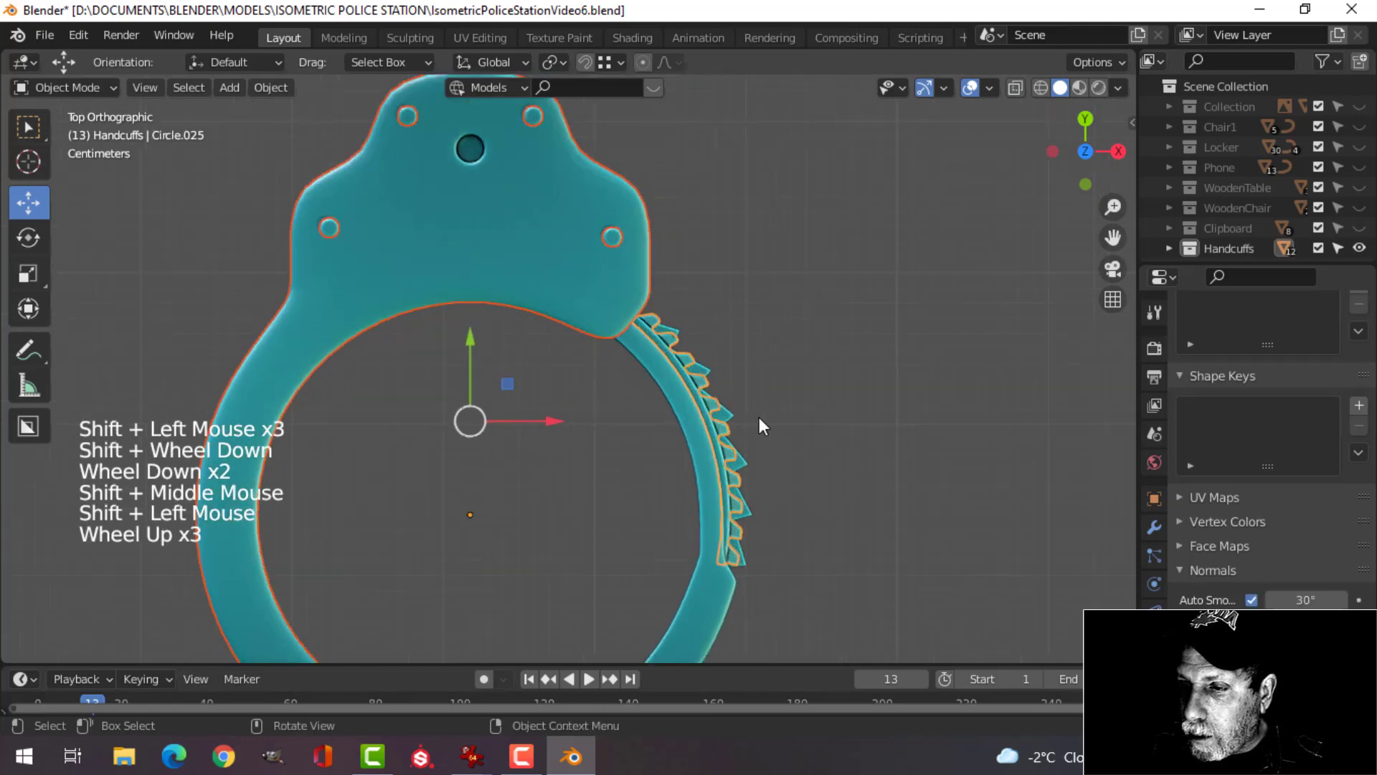
key("alt+a")
Delete the stray extra arm piece whose larger pointed teeth stick out past the cuff's ratchet teeth.
middle_click_drag(759, 416, 642, 397)
scroll(481, 425, "up", 2)
left_click(477, 423)
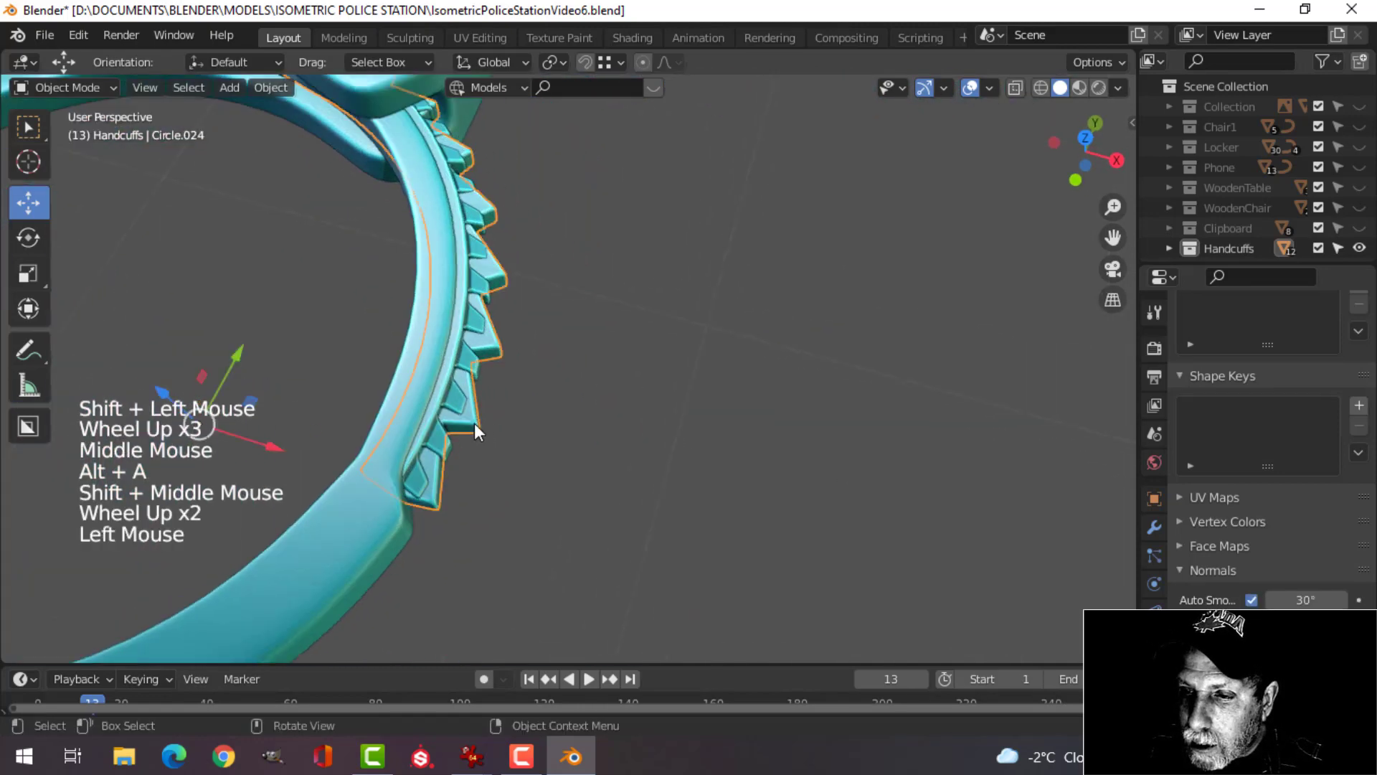
key("x")
middle_click_drag(493, 415, 744, 432)
scroll(531, 411, "down", 4)
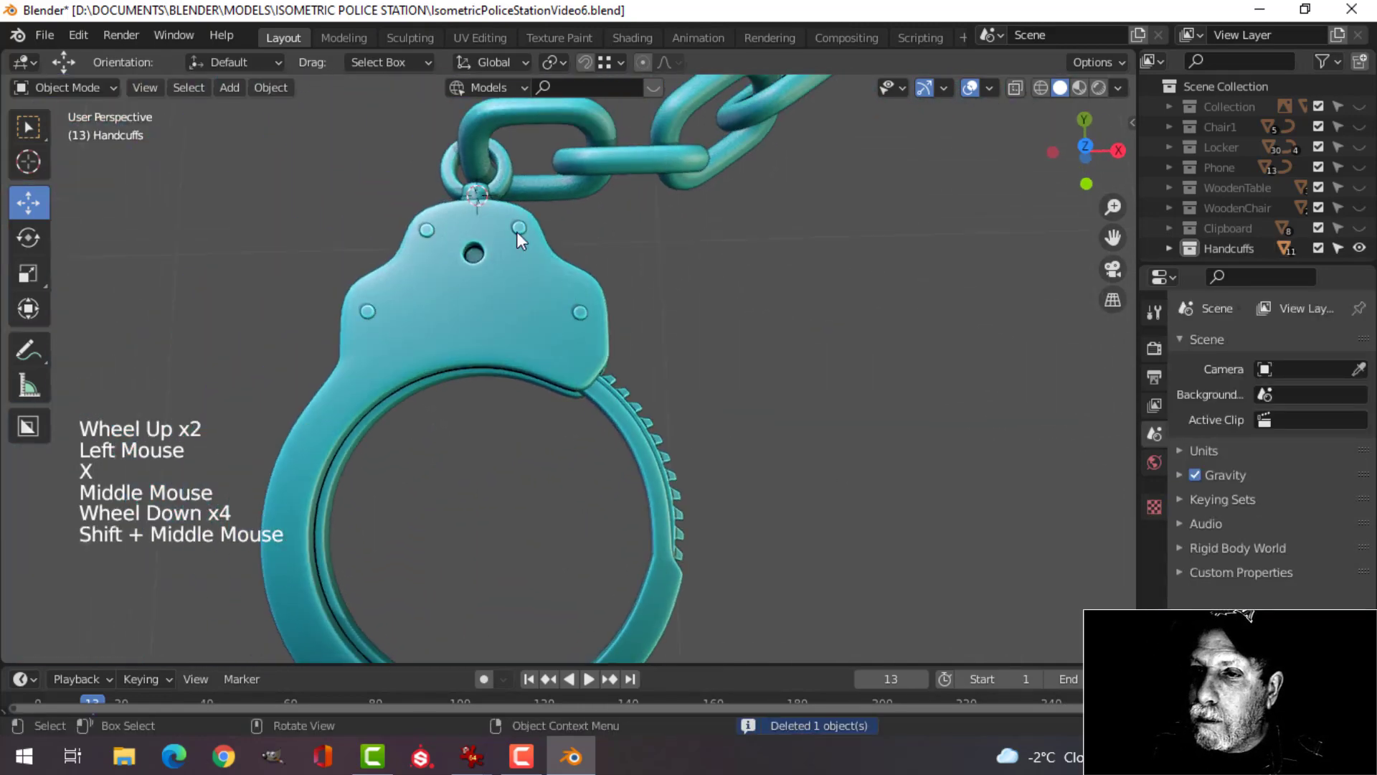
Duplicate the complete cuff with its ring, without the chain links, and move the copy about 0.511 m along X and 0.086 m along Y.
left_click(505, 171)
left_click(476, 203, "shift")
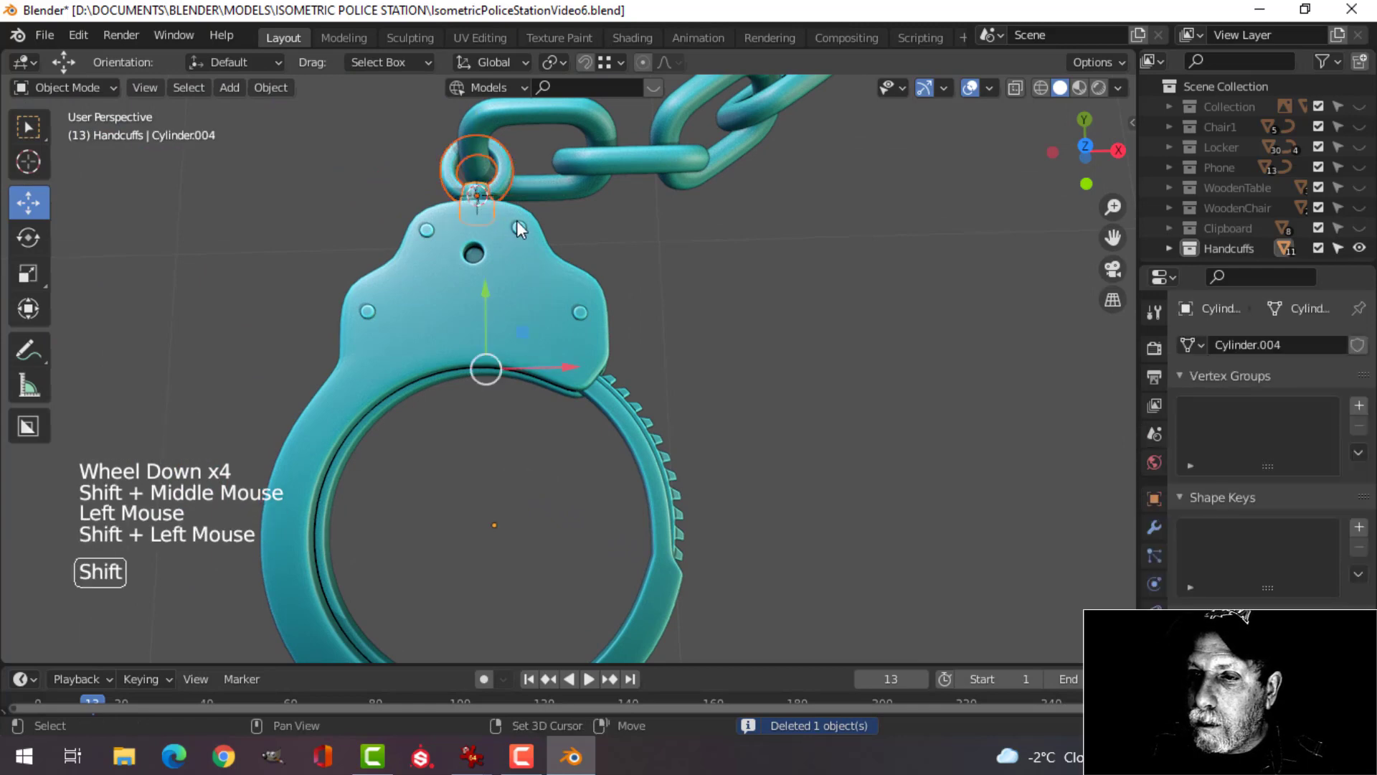
left_click(539, 280, "shift")
left_click(540, 281, "shift")
left_click(654, 429, "shift")
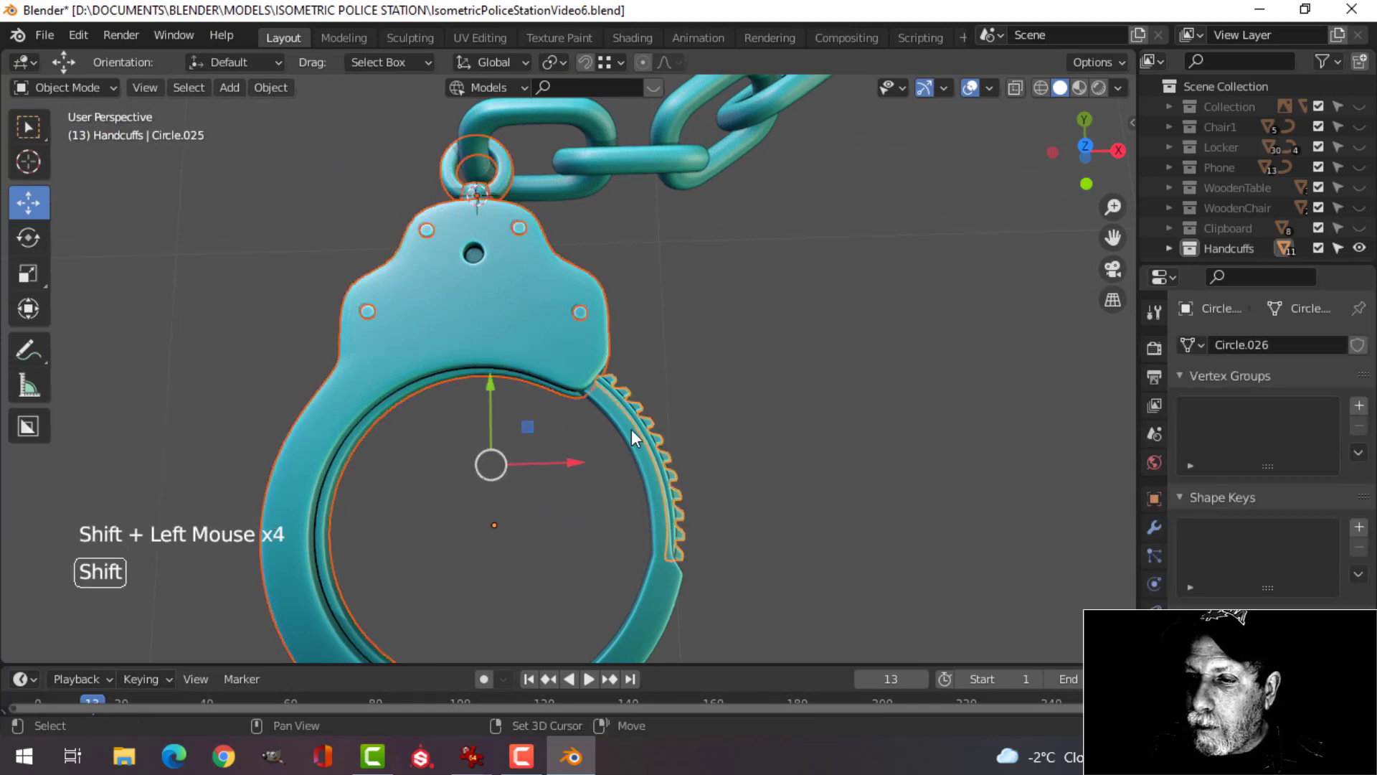
left_click(656, 552, "shift")
scroll(645, 538, "down", 4)
middle_click_drag(600, 498, 548, 463, "shift")
scroll(503, 466, "up", 2)
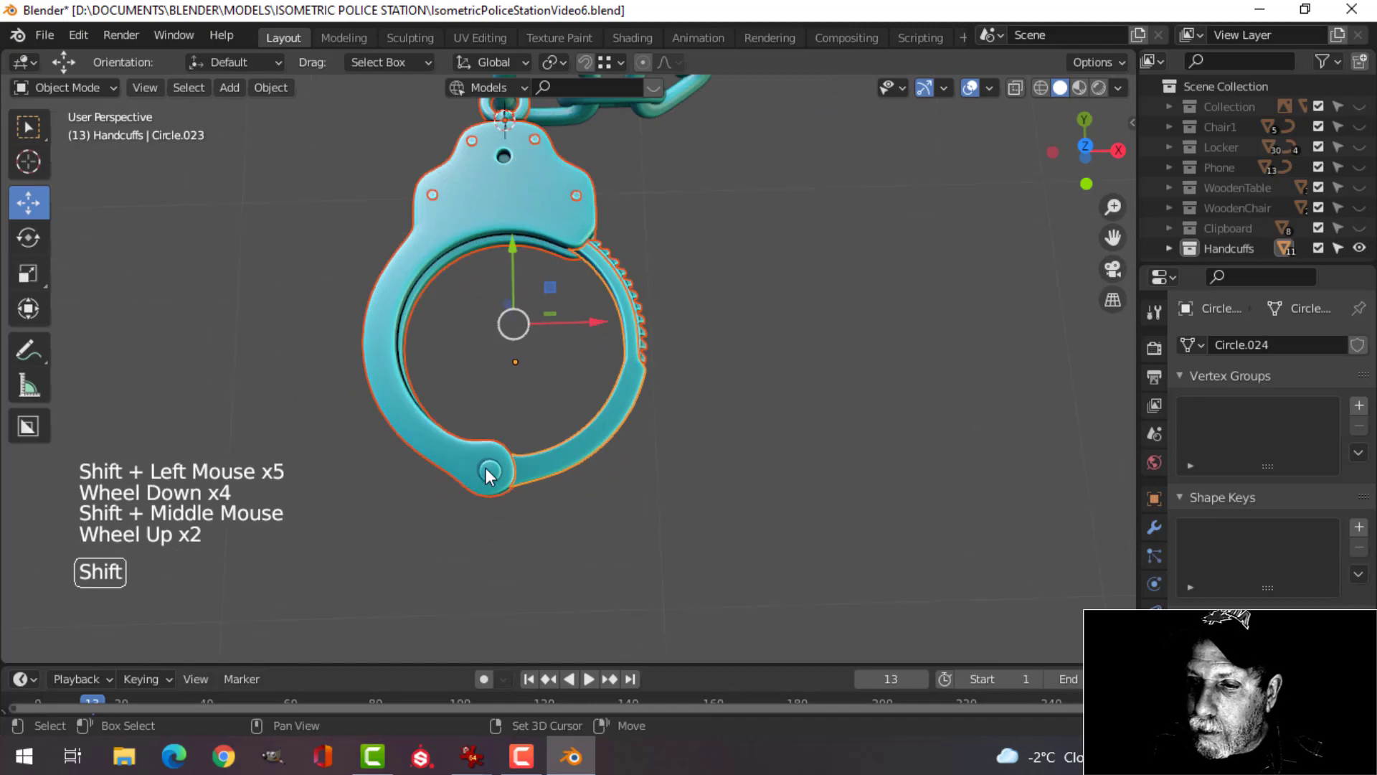
left_click(486, 468, "shift")
scroll(645, 445, "down", 4)
scroll(658, 430, "up", 1)
middle_click_drag(658, 441, 660, 370, "shift")
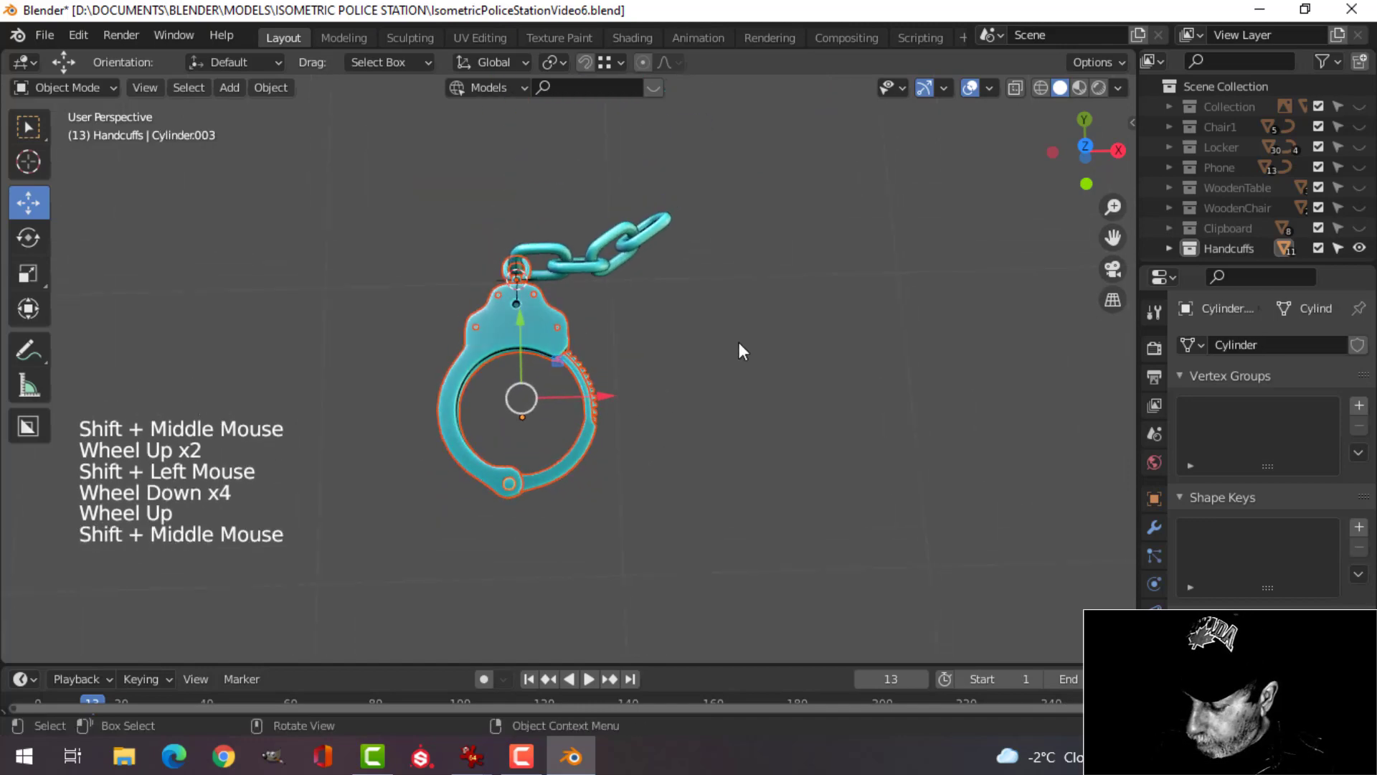
key("KP_7")
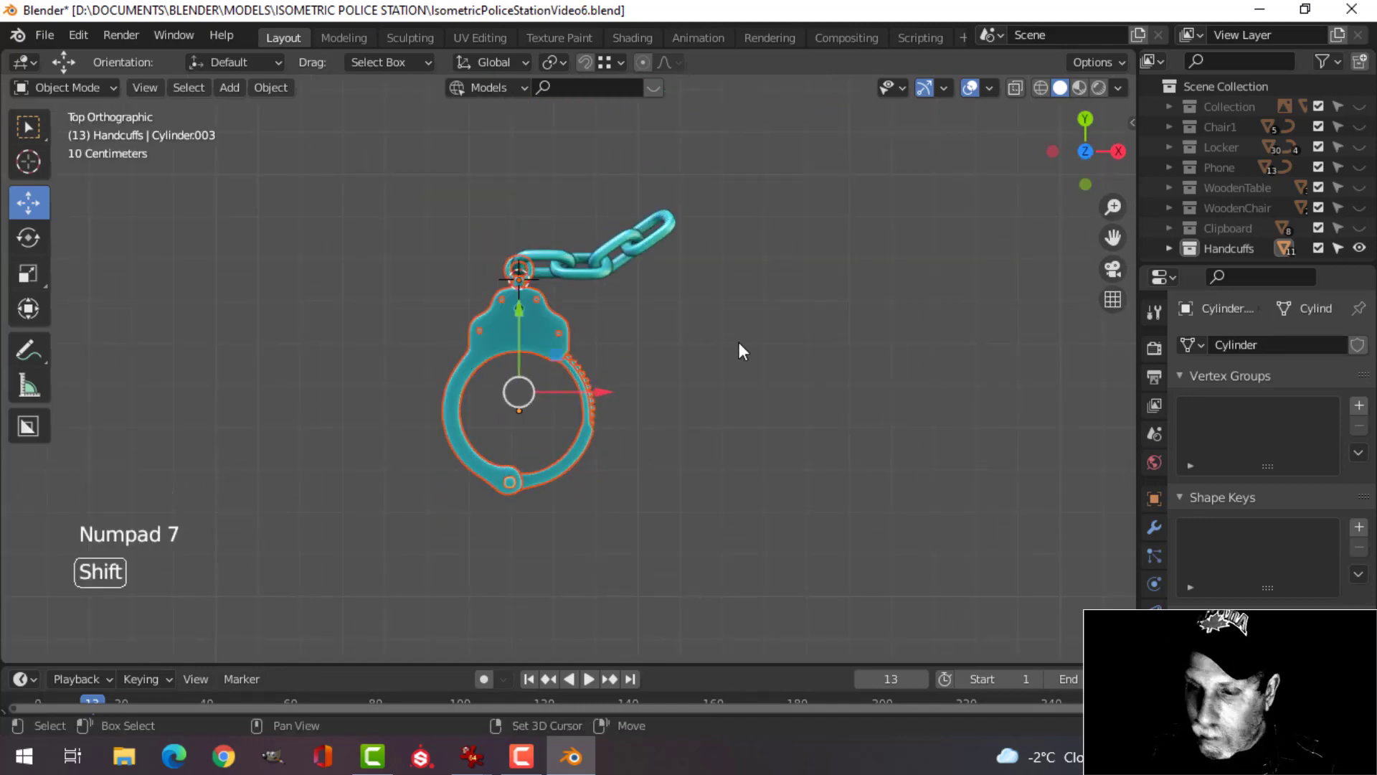
key("shift+d")
key("g")
left_click(954, 305)
scroll(974, 273, "up", 3)
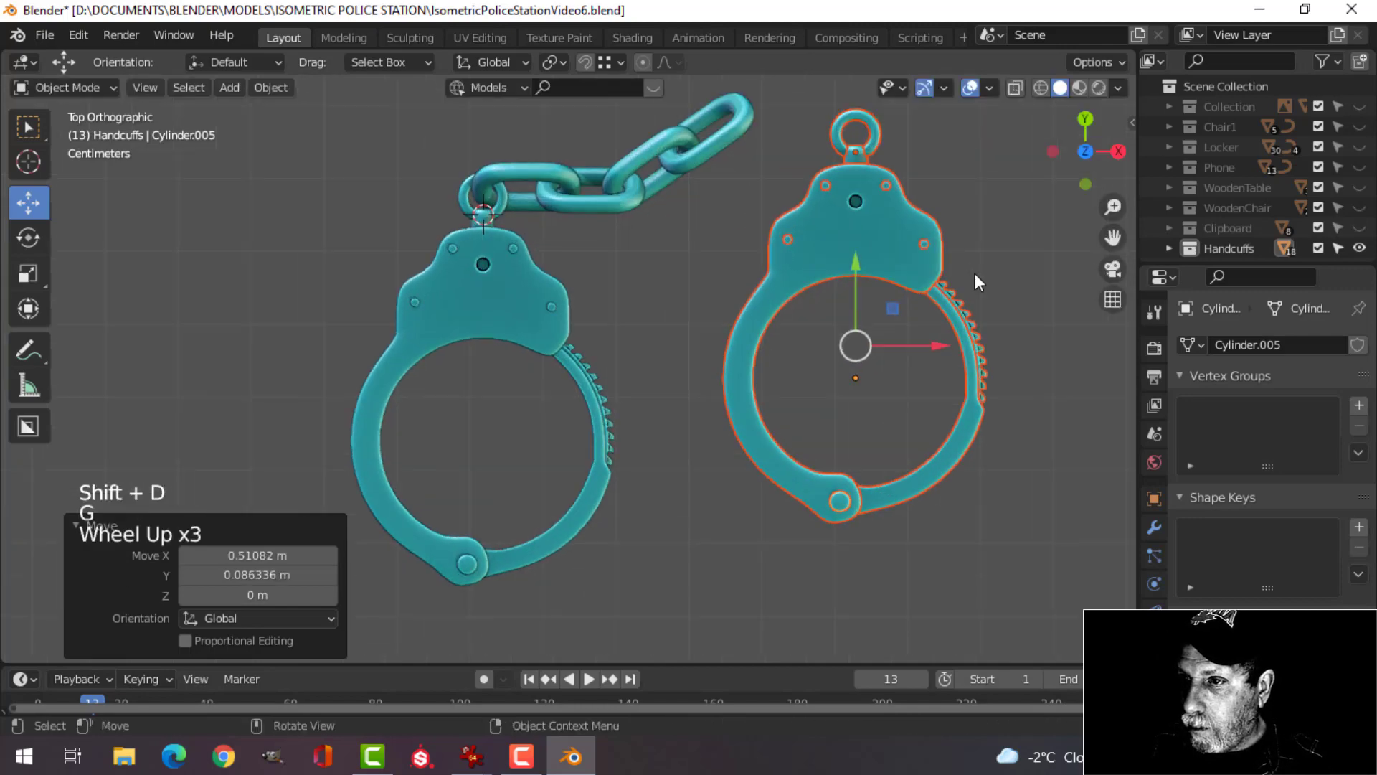
Rotate the copied cuff about -32.9° in the top view and move it so its ring hooks into the last chain link.
middle_click_drag(975, 272, 717, 355, "shift")
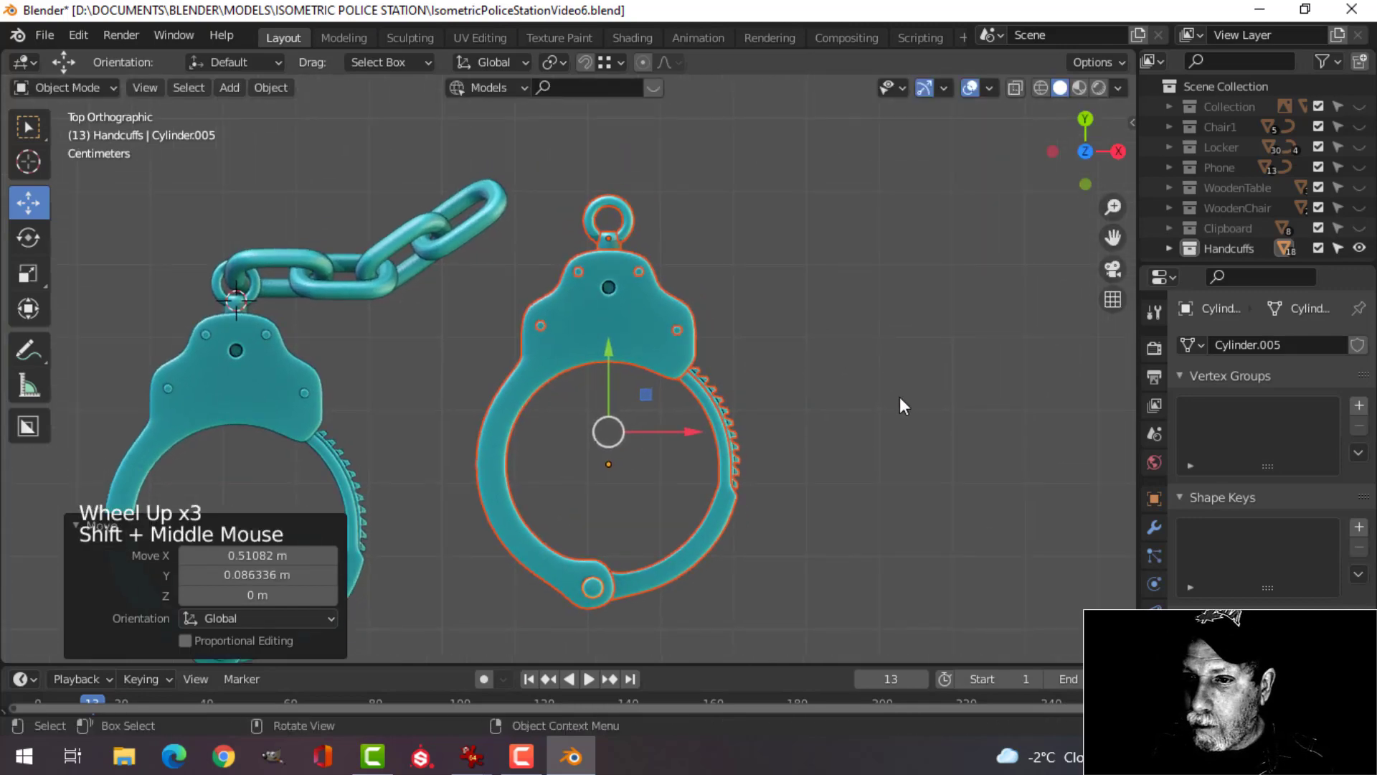
key("r")
left_click(807, 258)
key("g")
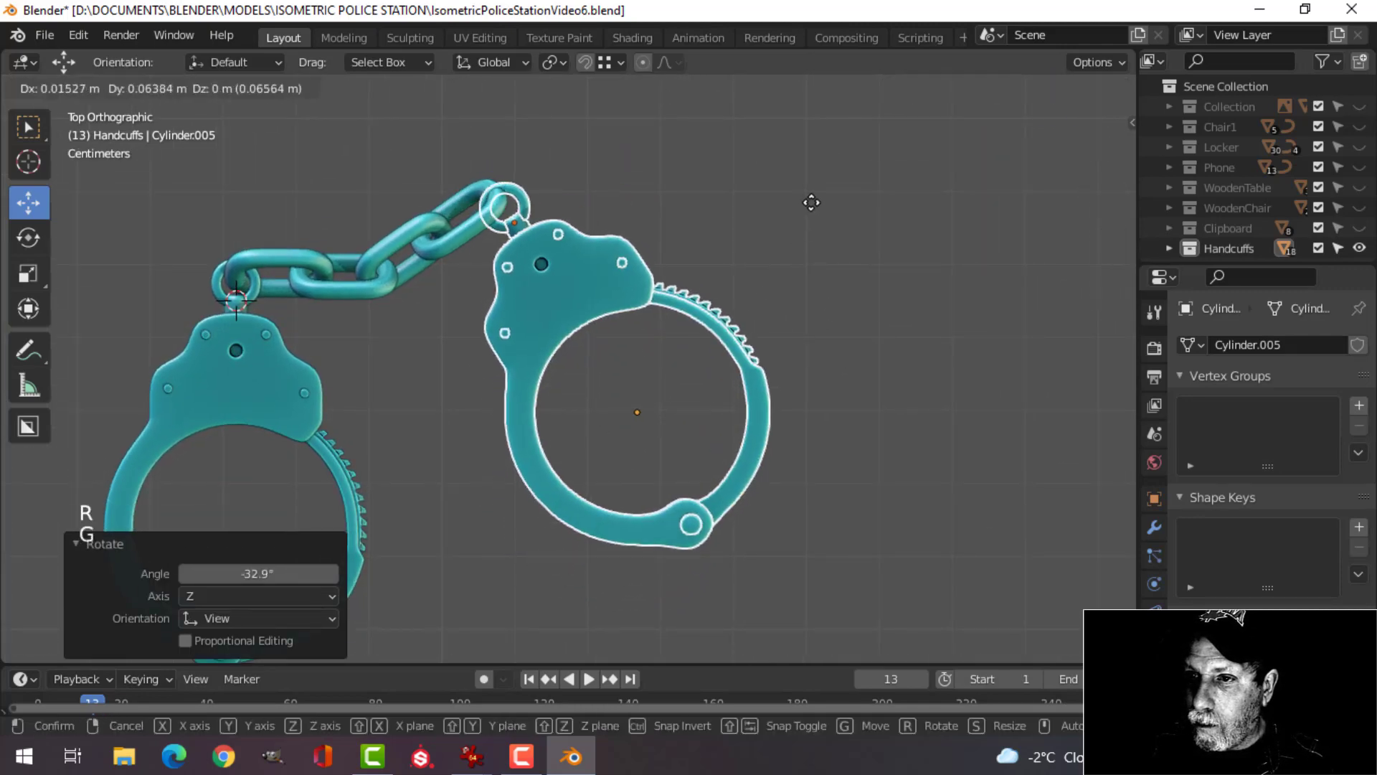
left_click(824, 234)
middle_click_drag(824, 234, 721, 378)
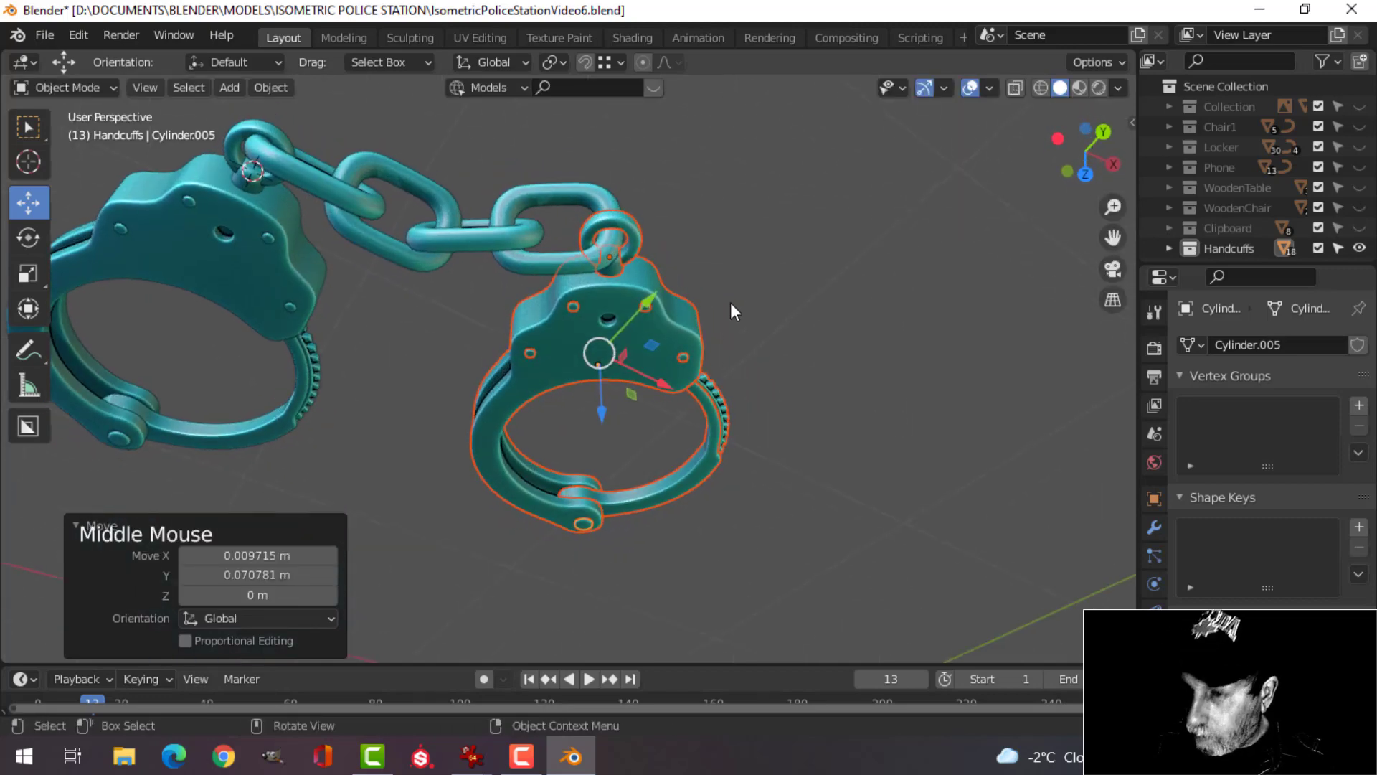
Rotate the second cuff another -2.8° or so and shift it about 0.011 m along X and 0.012 m along Y.
key("KP_7")
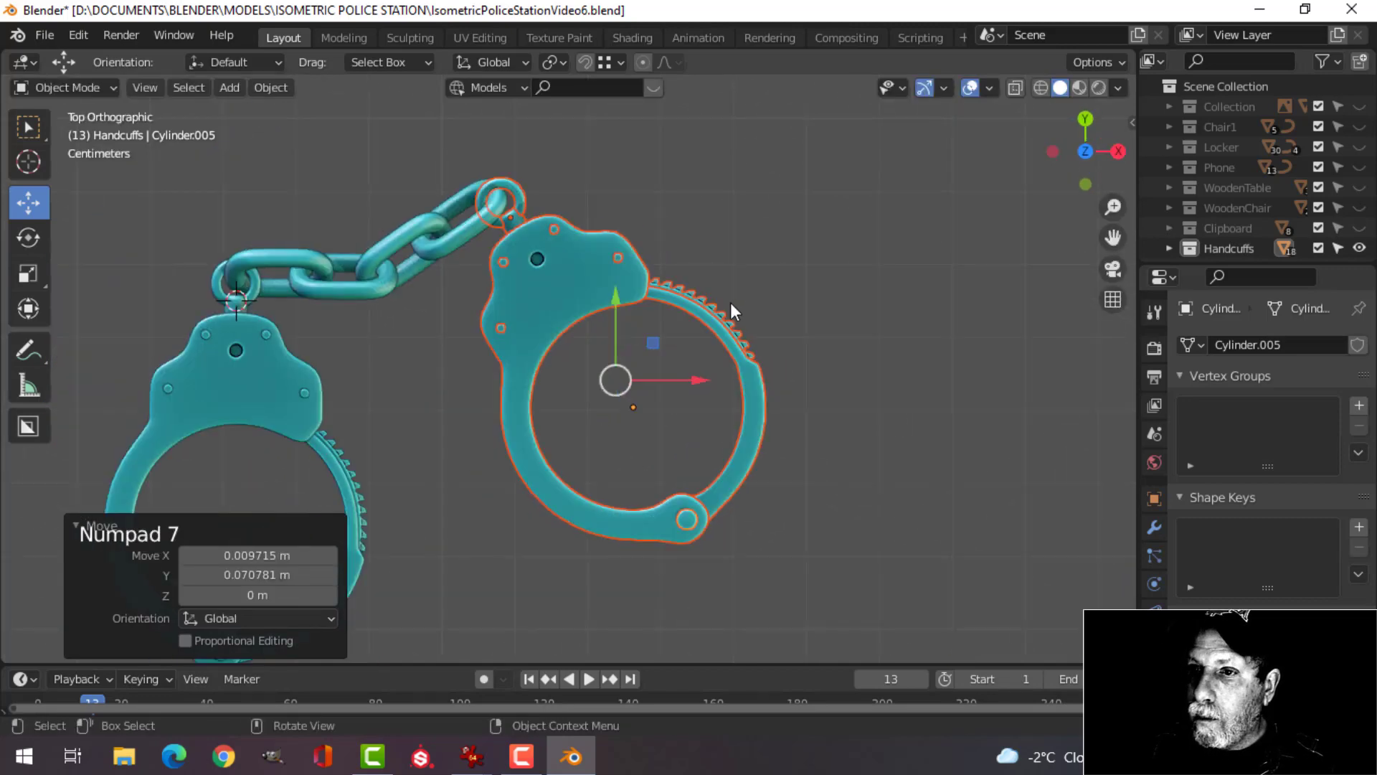
key("r")
left_click(797, 293)
key("g")
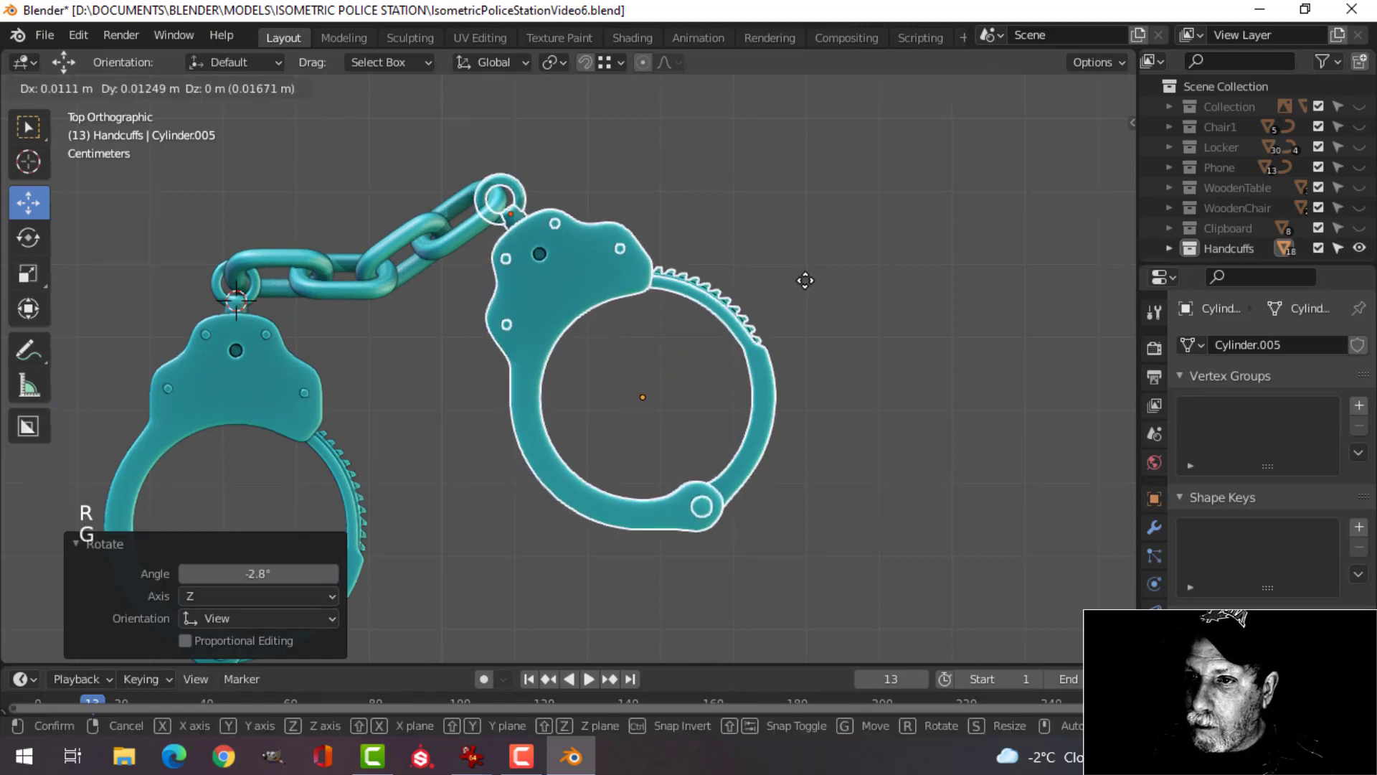
left_click(807, 280)
Clear the selection and examine the joined handcuffs and the second cuff's connection from several angles.
middle_click_drag(851, 271, 652, 204)
key("alt+a")
scroll(783, 255, "down", 2)
scroll(687, 208, "up", 1)
scroll(687, 216, "down", 1)
scroll(686, 220, "down", 1)
scroll(651, 204, "up", 3)
middle_click_drag(678, 311, 558, 243, "shift")
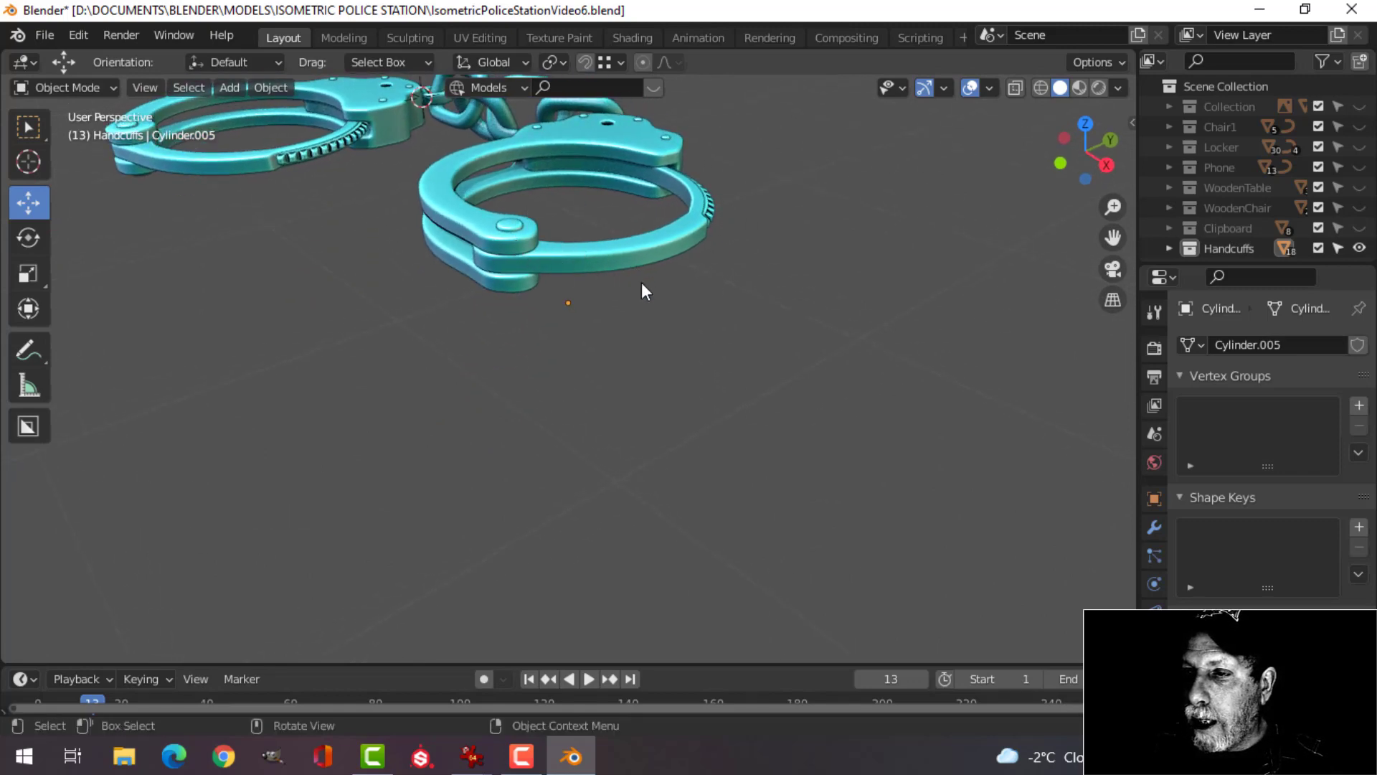
scroll(660, 276, "down", 4)
middle_click_drag(676, 269, 663, 310)
scroll(726, 310, "up", 2)
scroll(726, 309, "down", 2)
mouse_move(663, 311)
middle_mouse_down()
mouse_move(642, 324)
mouse_move(689, 308)
middle_mouse_up()
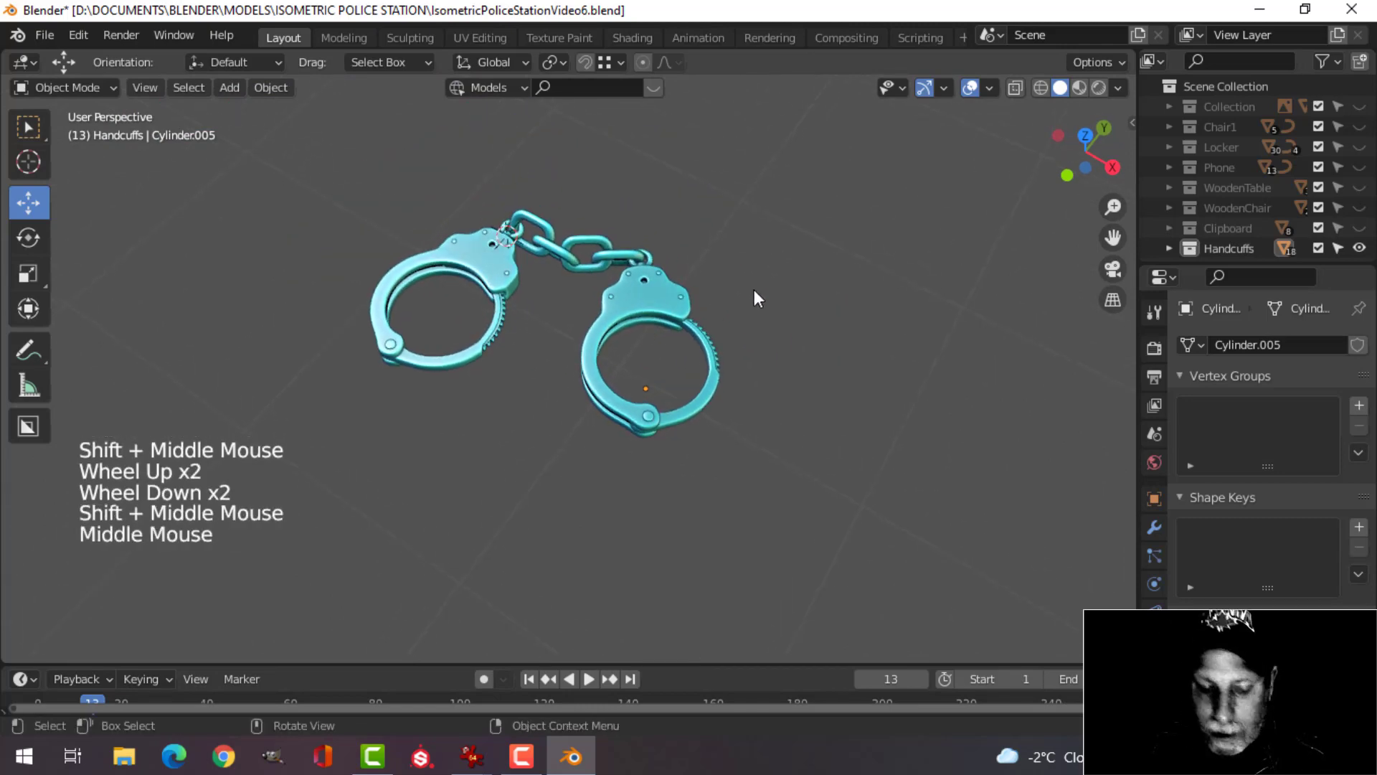
Save the file and hide the viewport gizmos and overlays.
key("ctrl+s")
left_click(924, 87)
left_click(970, 87)
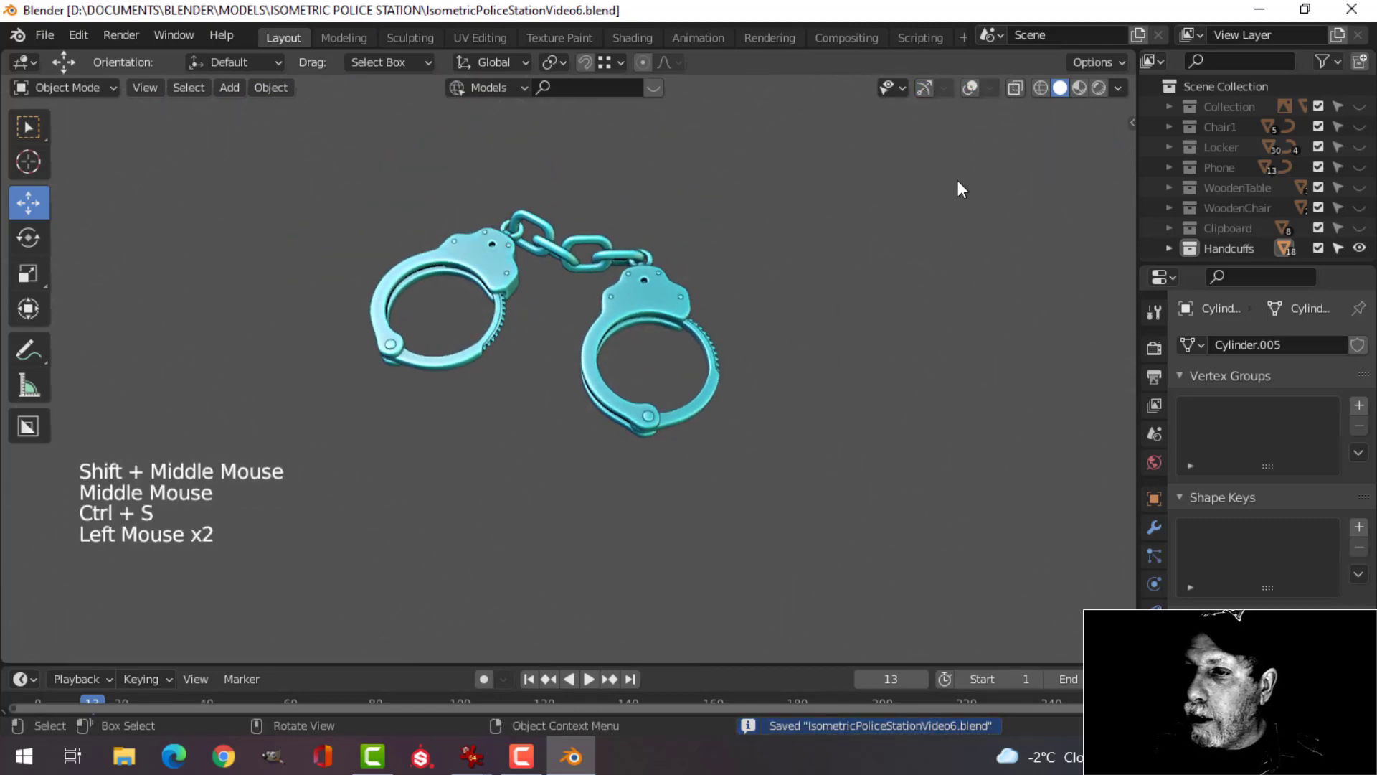
Examine the finished pair of handcuffs up close and from different angles without overlays.
scroll(820, 264, "up", 4)
middle_click_drag(820, 264, 765, 290, "shift")
scroll(782, 303, "down", 2)
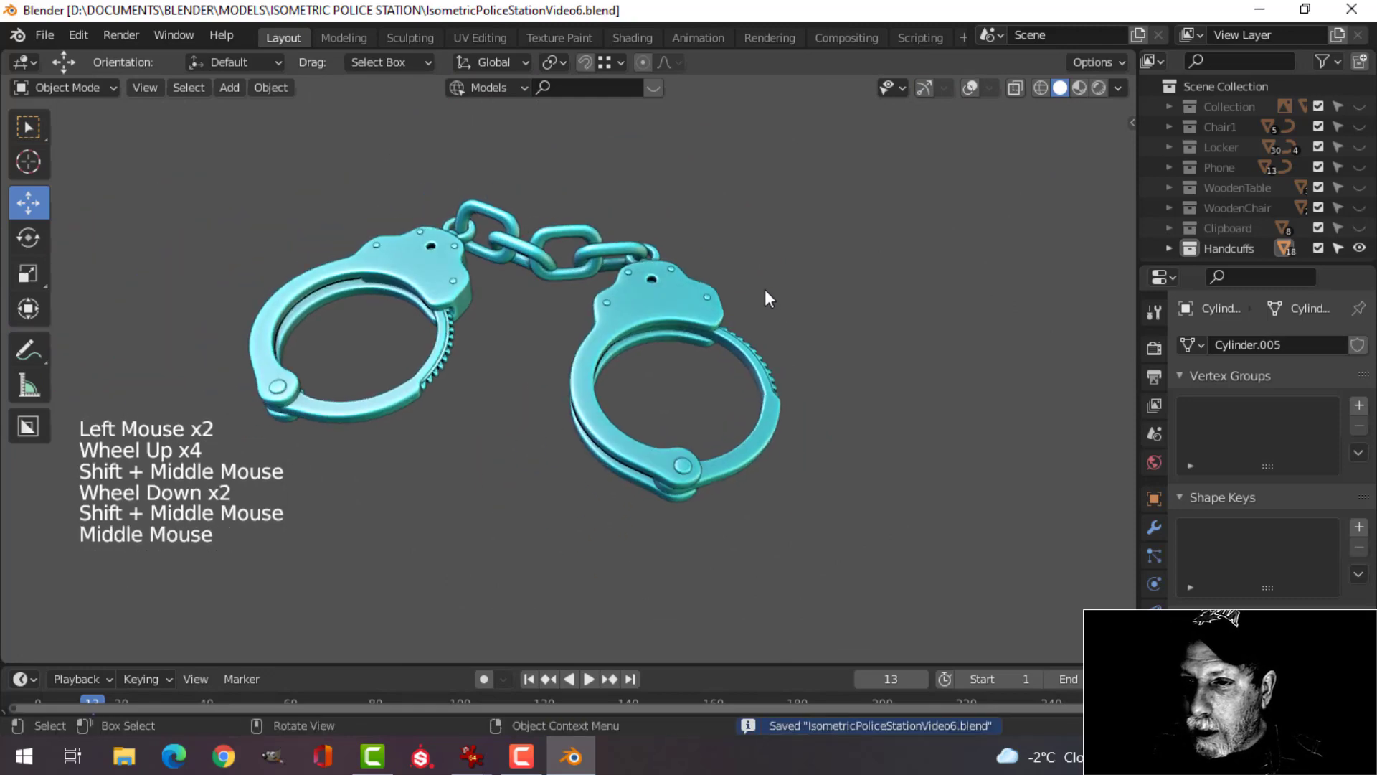
scroll(769, 300, "up", 1)
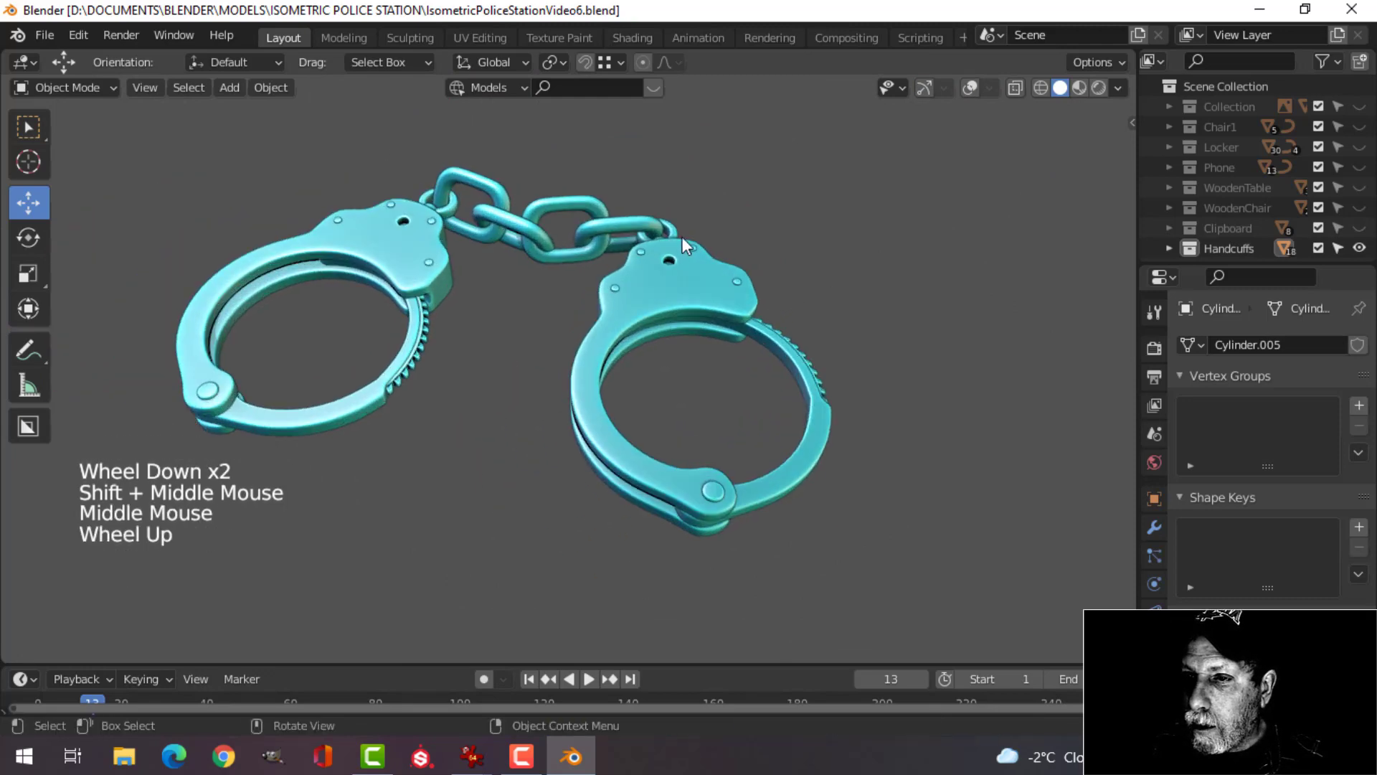
middle_click_drag(682, 237, 682, 308)
scroll(699, 341, "up", 2)
scroll(699, 338, "down", 1)
scroll(699, 337, "down", 1)
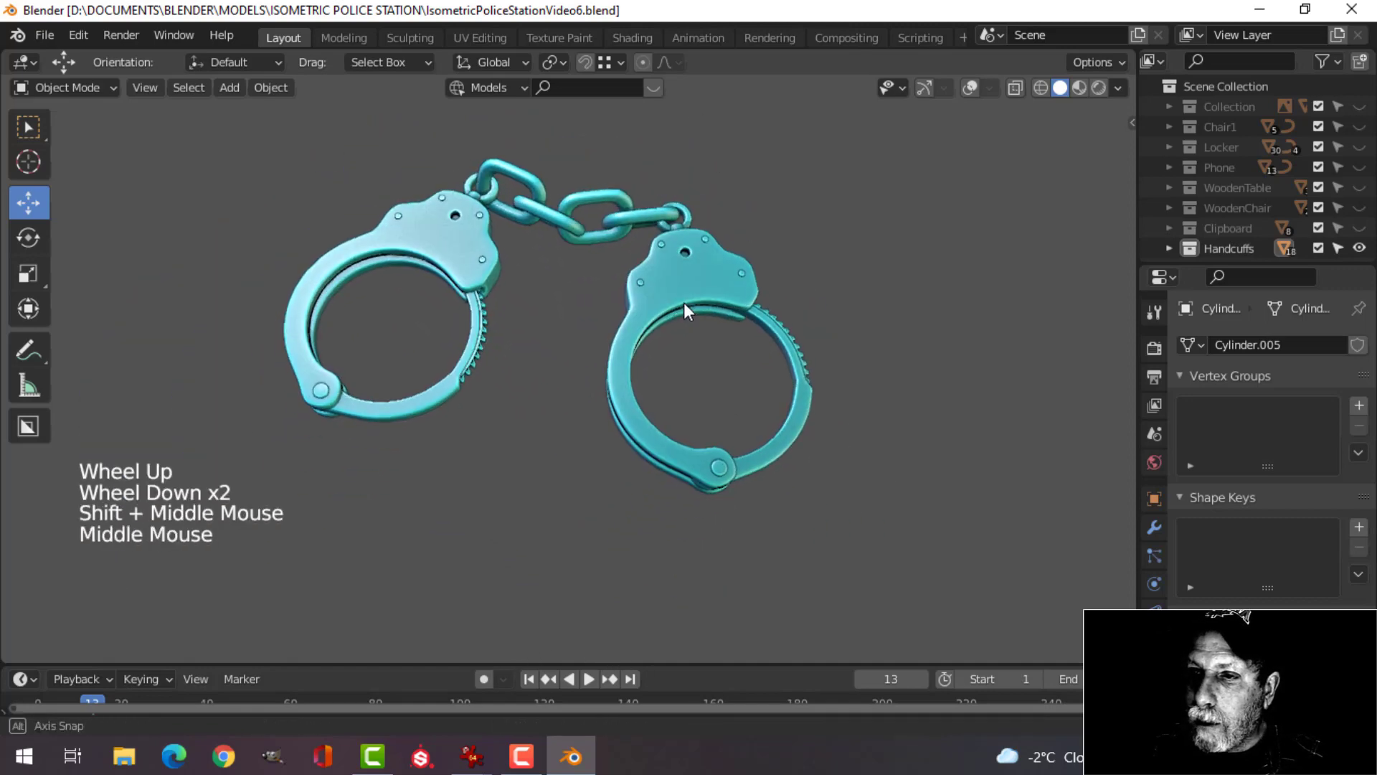
scroll(674, 310, "up", 2)
scroll(596, 360, "down", 1)
mouse_move(689, 358)
middle_mouse_down("shift")
mouse_move(702, 363)
mouse_move(680, 381)
mouse_move(687, 334)
mouse_move(692, 351)
middle_mouse_up("shift")
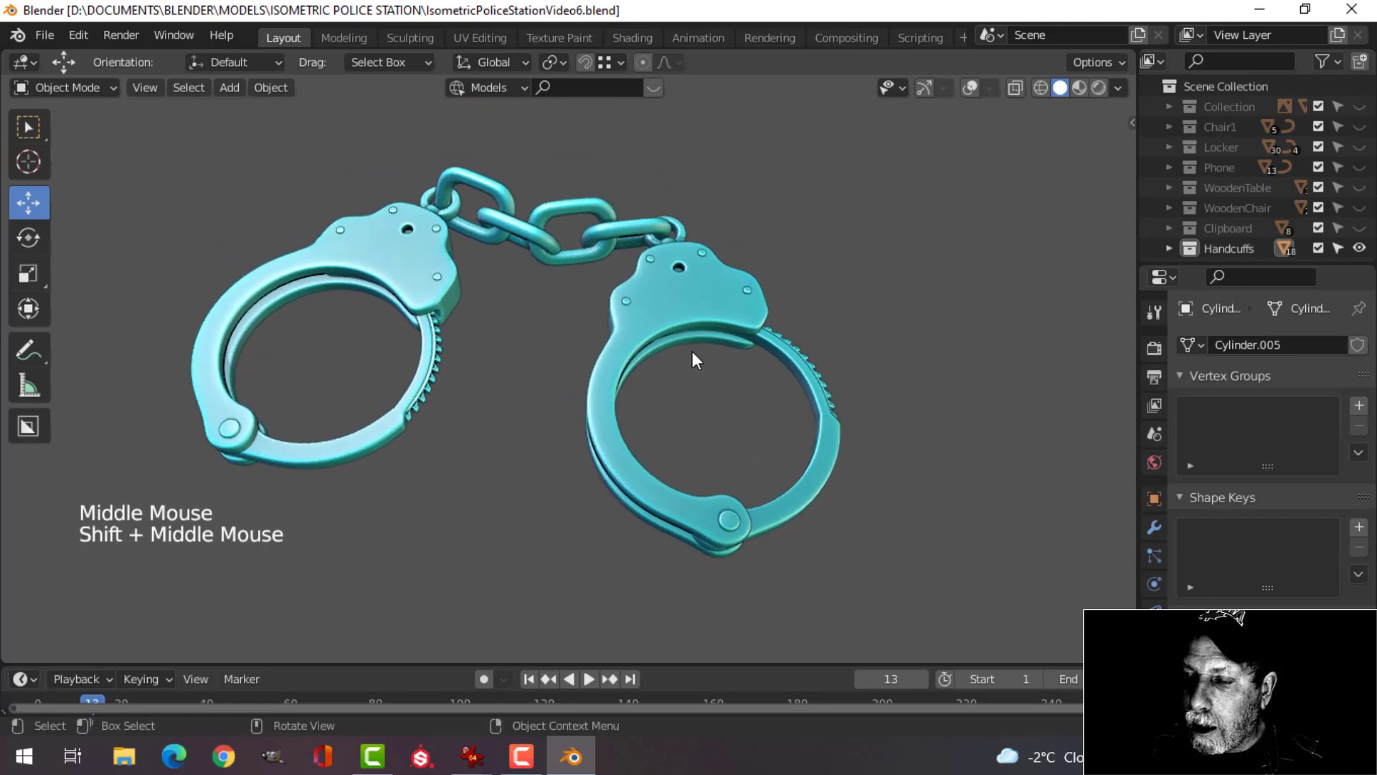